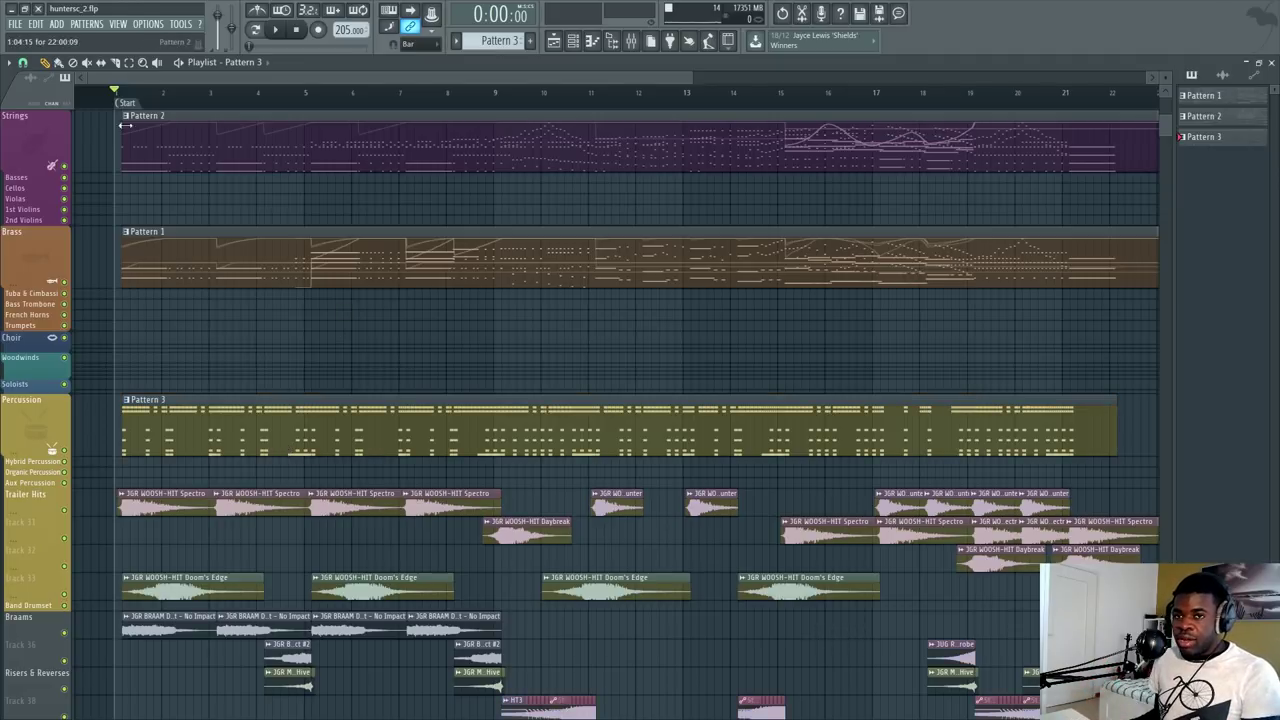
Step: Look over the strings, brass, percussion and trailer hit tracks in the playlist and play the arrangement from the start
scroll(125, 124, up, 4)
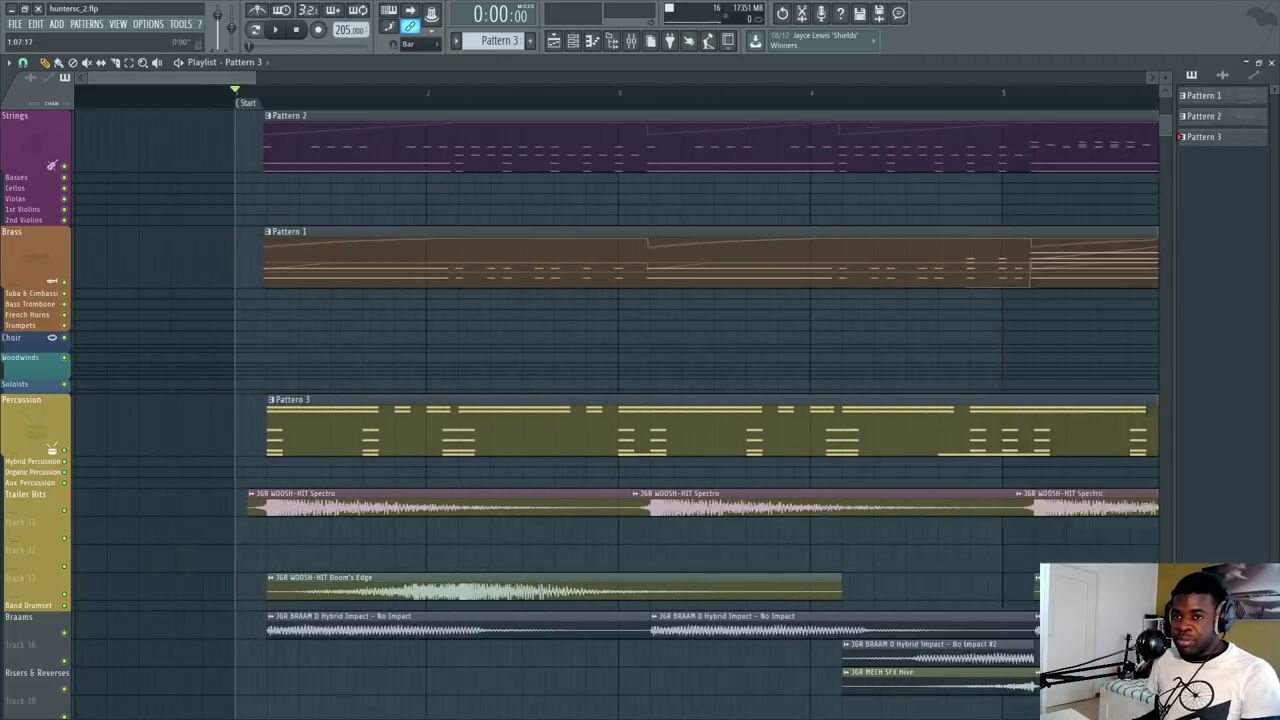
scroll(200, 115, down, 4)
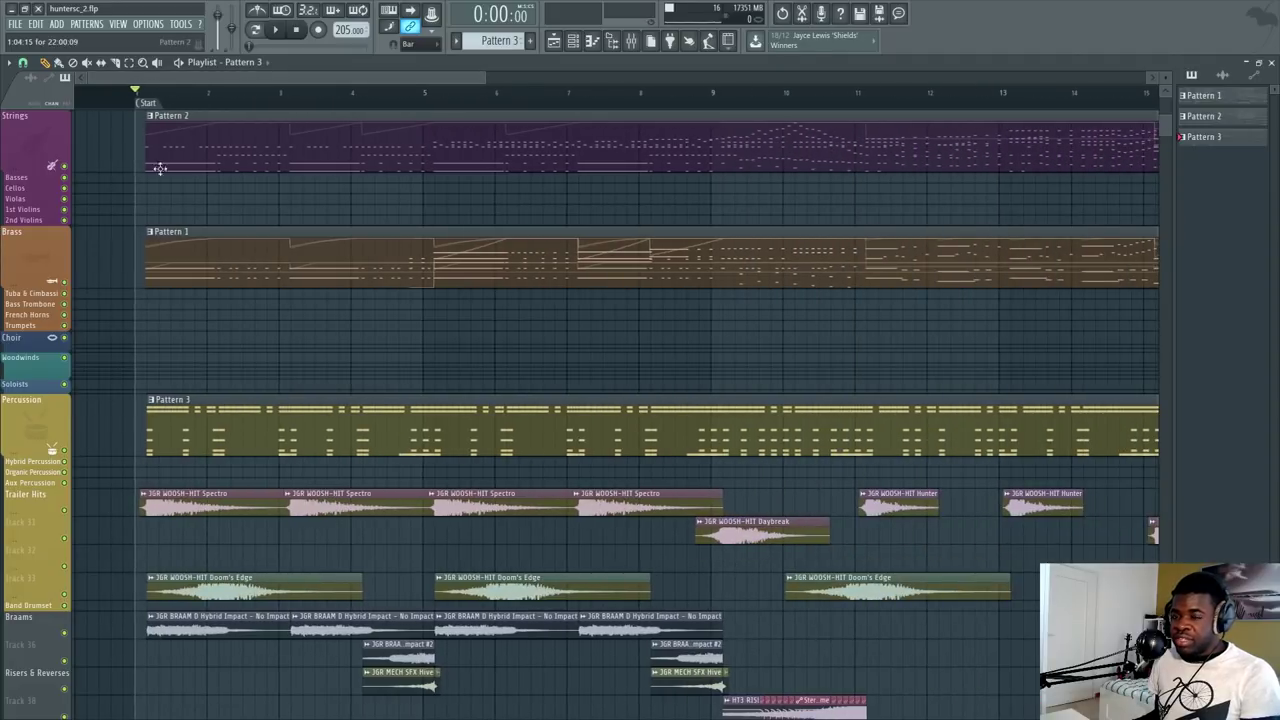
scroll(235, 271, down, 3)
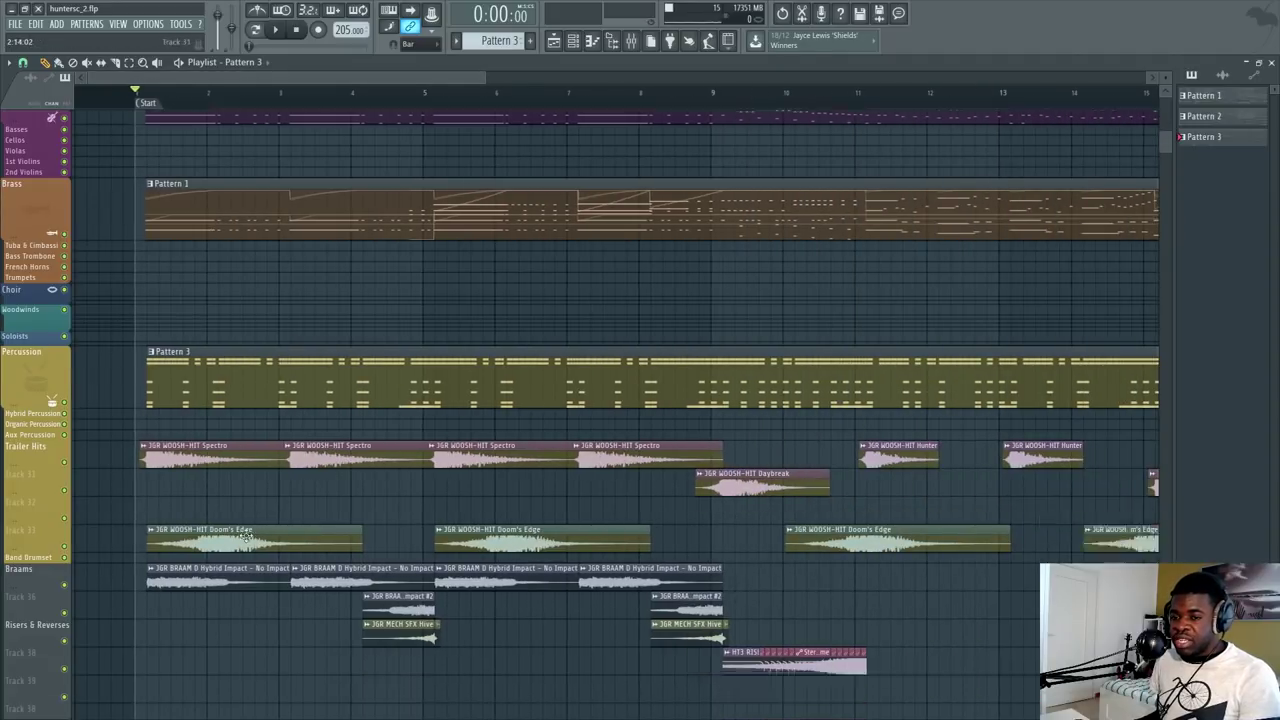
scroll(245, 300, up, 5)
scroll(245, 330, down, 2)
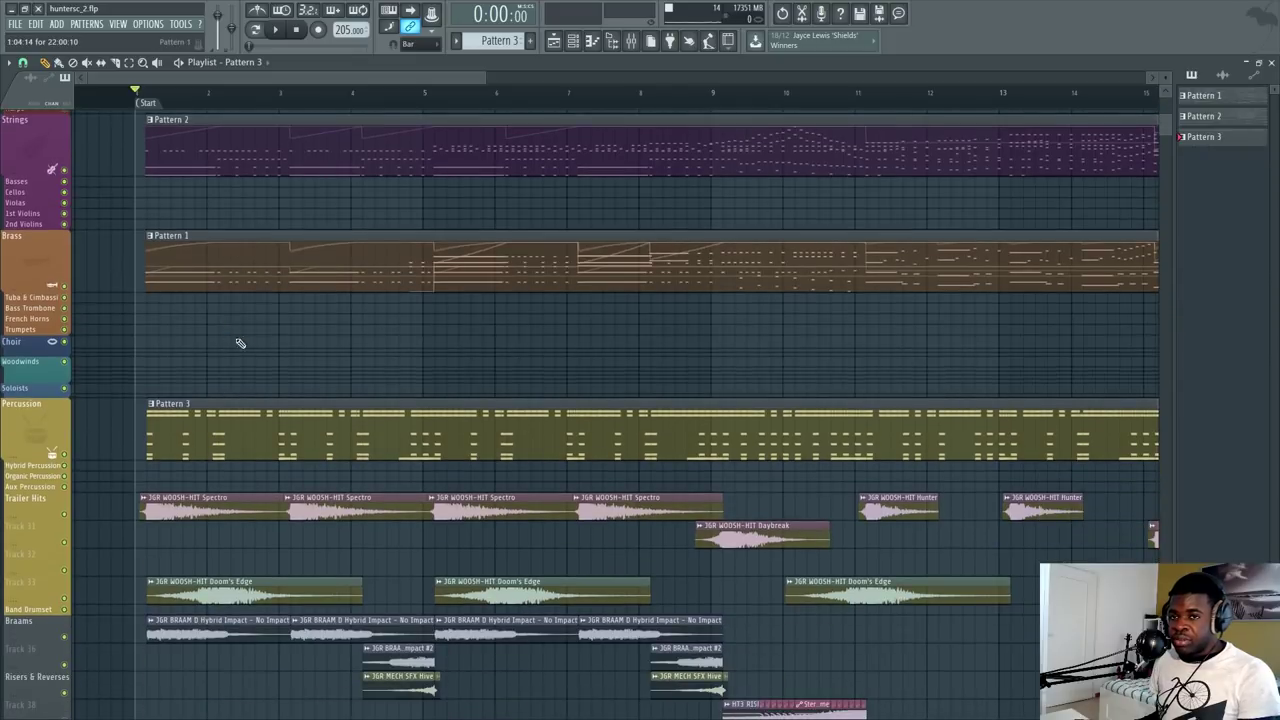
click(278, 33)
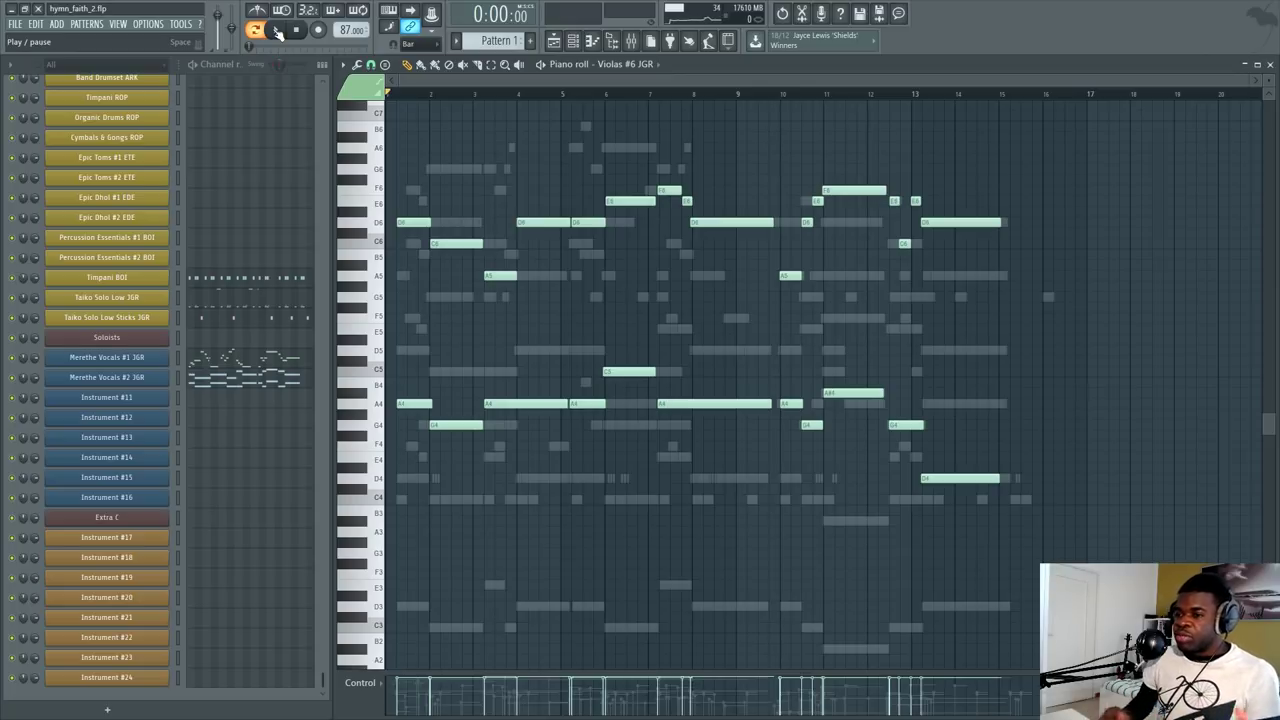
Step: Look through the brass, choir, woodwind, percussion and soloist channels used in the hymn_faith_2 project
scroll(228, 413, down, 20)
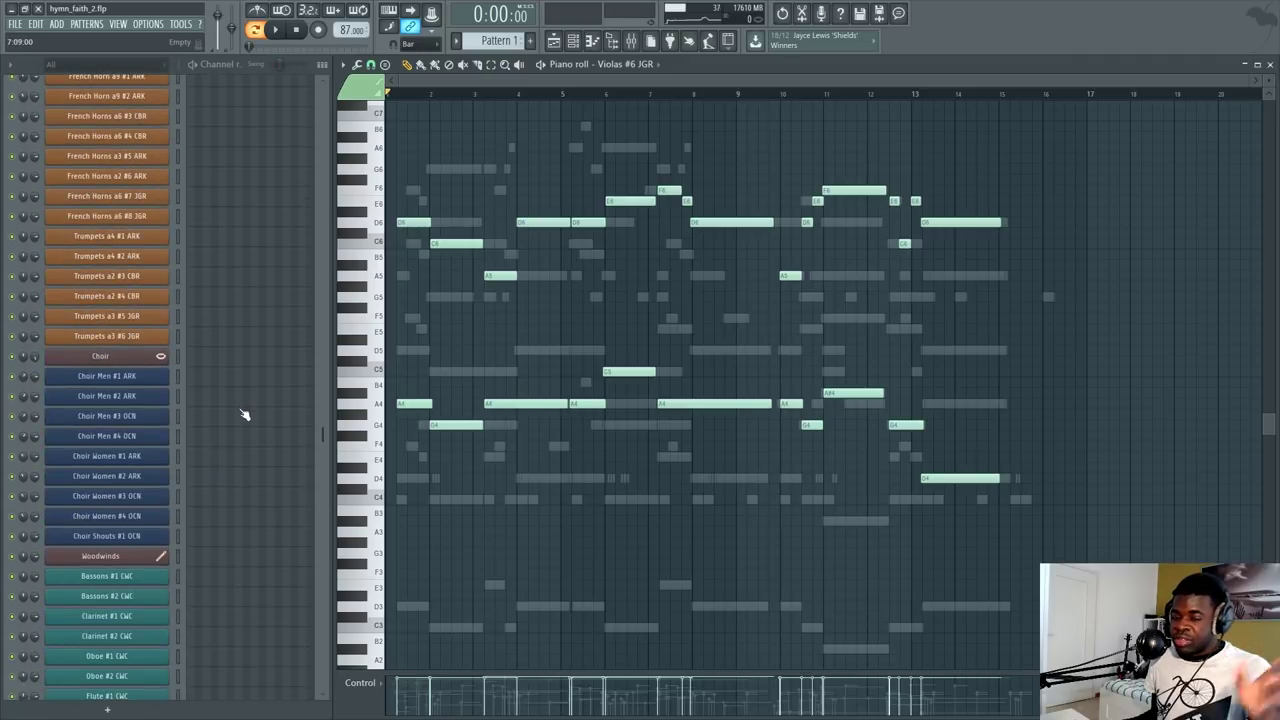
scroll(243, 414, down, 10)
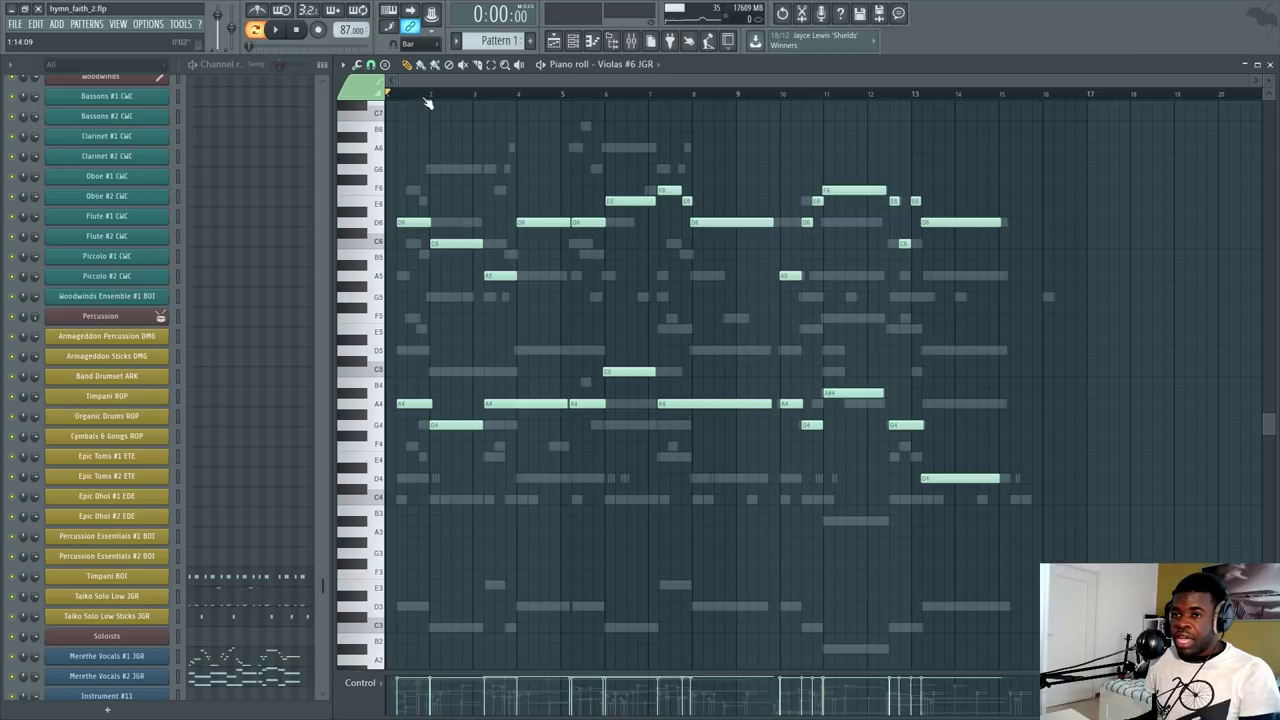
scroll(240, 310, up, 20)
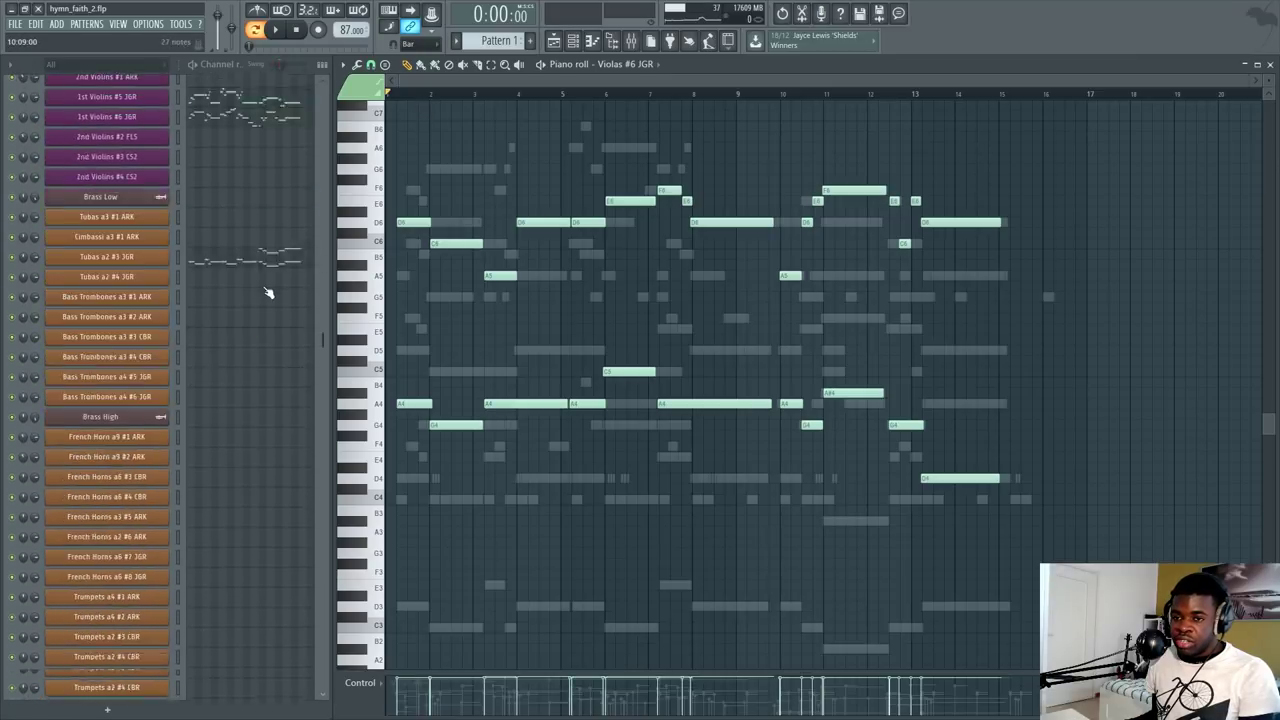
scroll(250, 340, down, 20)
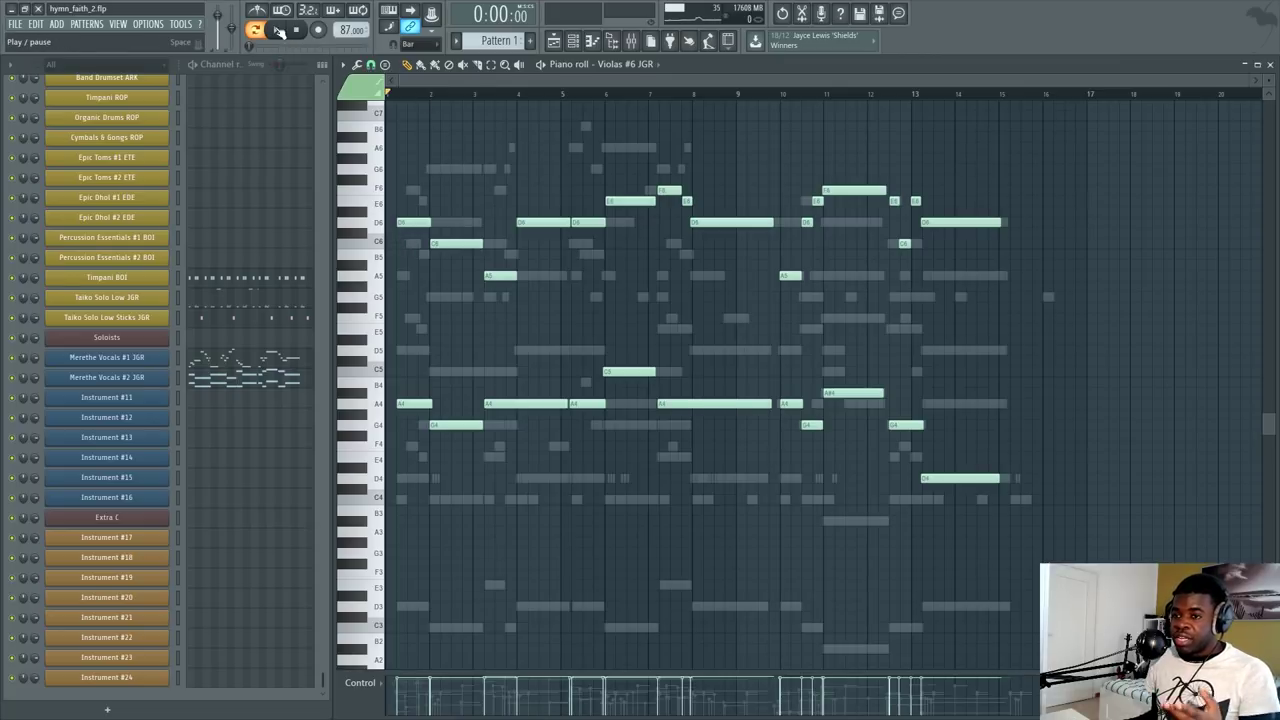
Step: Play Pattern 1 and view the Violas #5 JGR and Timpani BOI notes in the piano roll
click(278, 30)
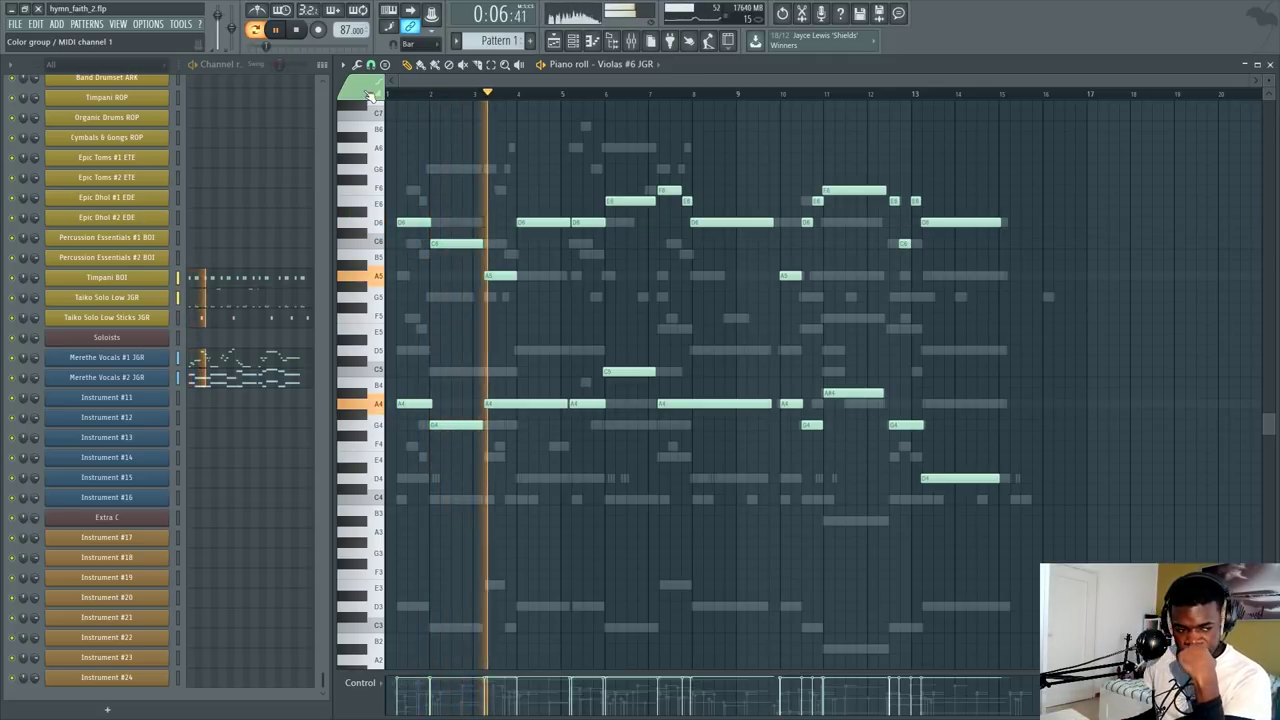
scroll(492, 93, up, 3)
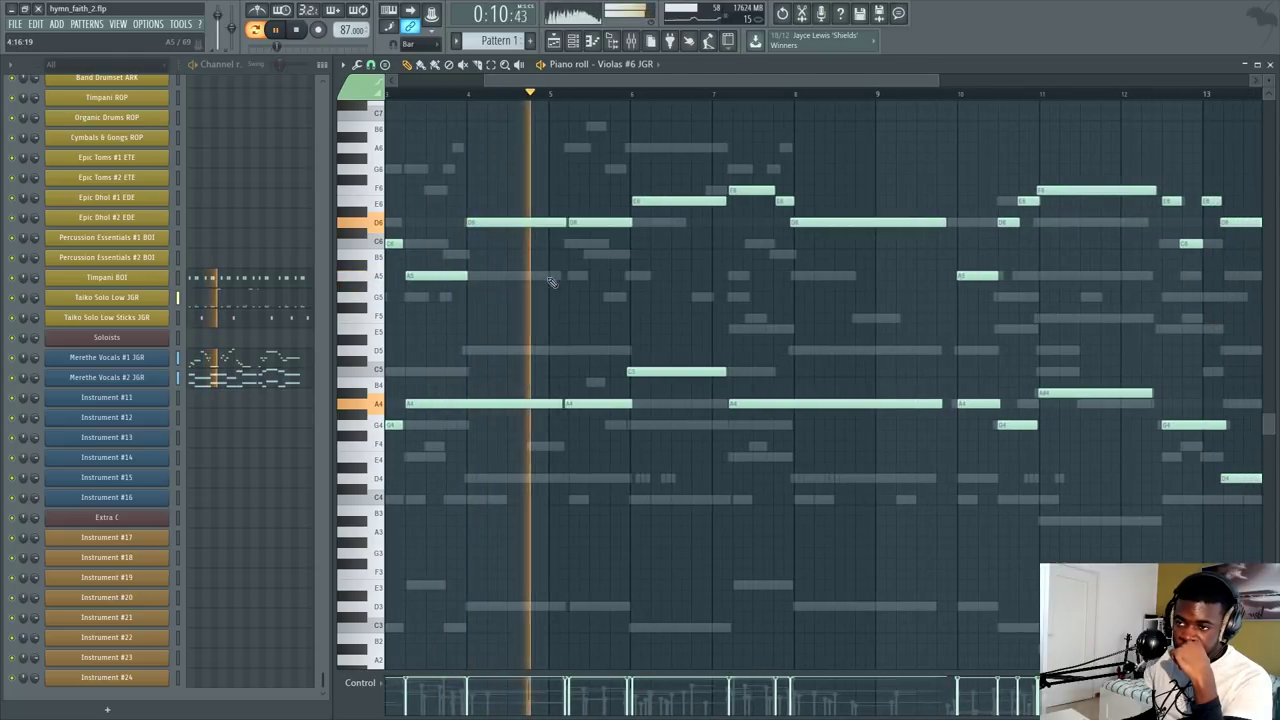
double_click(566, 351)
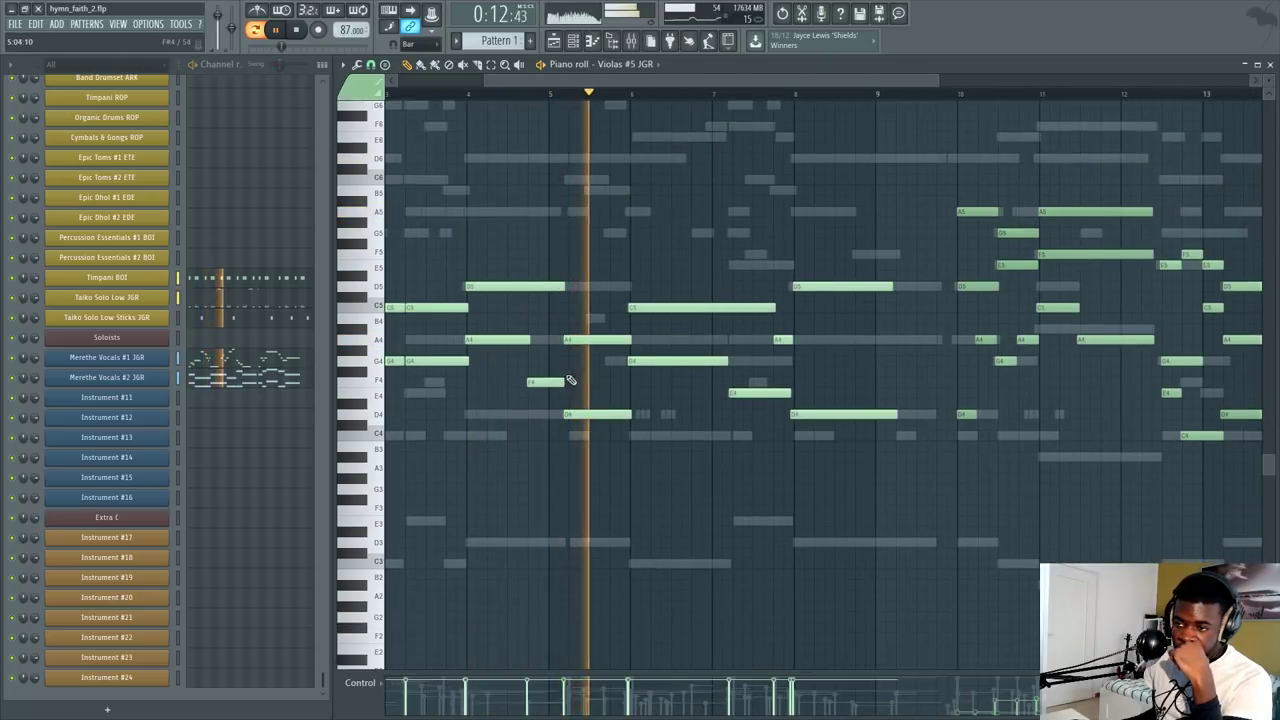
double_click(651, 414)
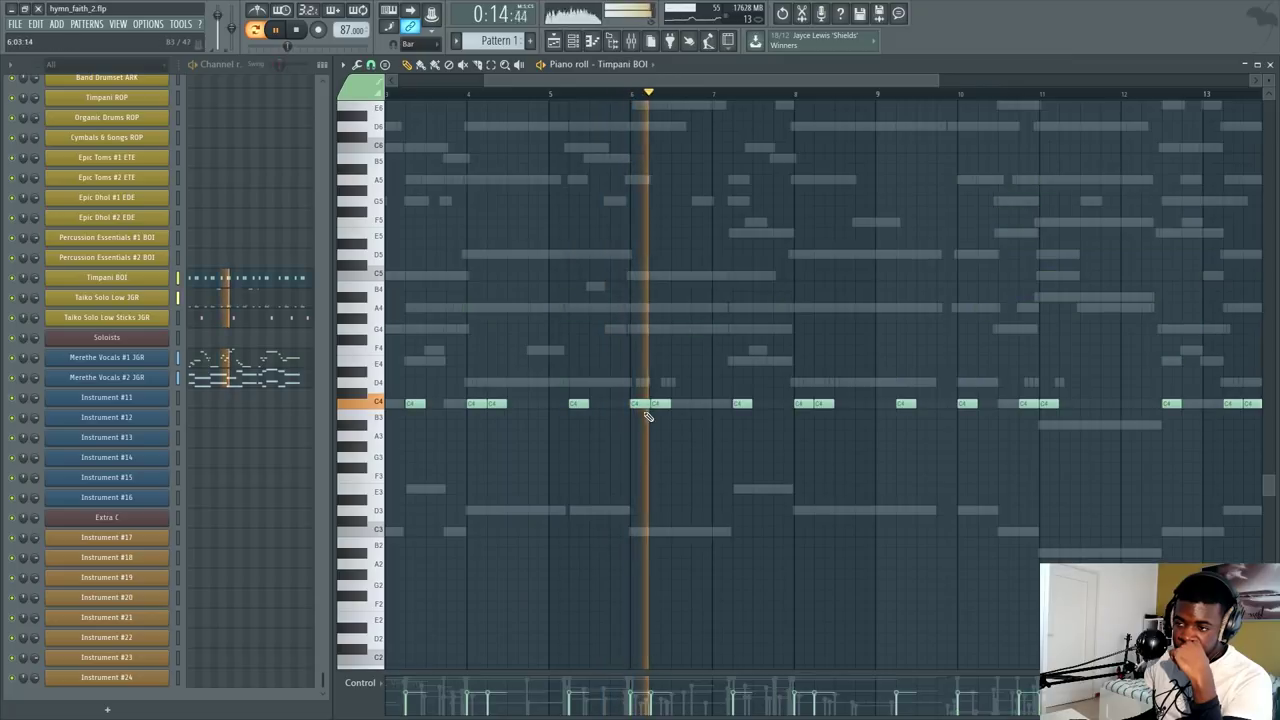
Step: View the notes of Taiko Solo Low Sticks JGR, 1st Violins #6 JGR and Merethe Vocals #1 JGR during playback
scroll(694, 471, up, 3)
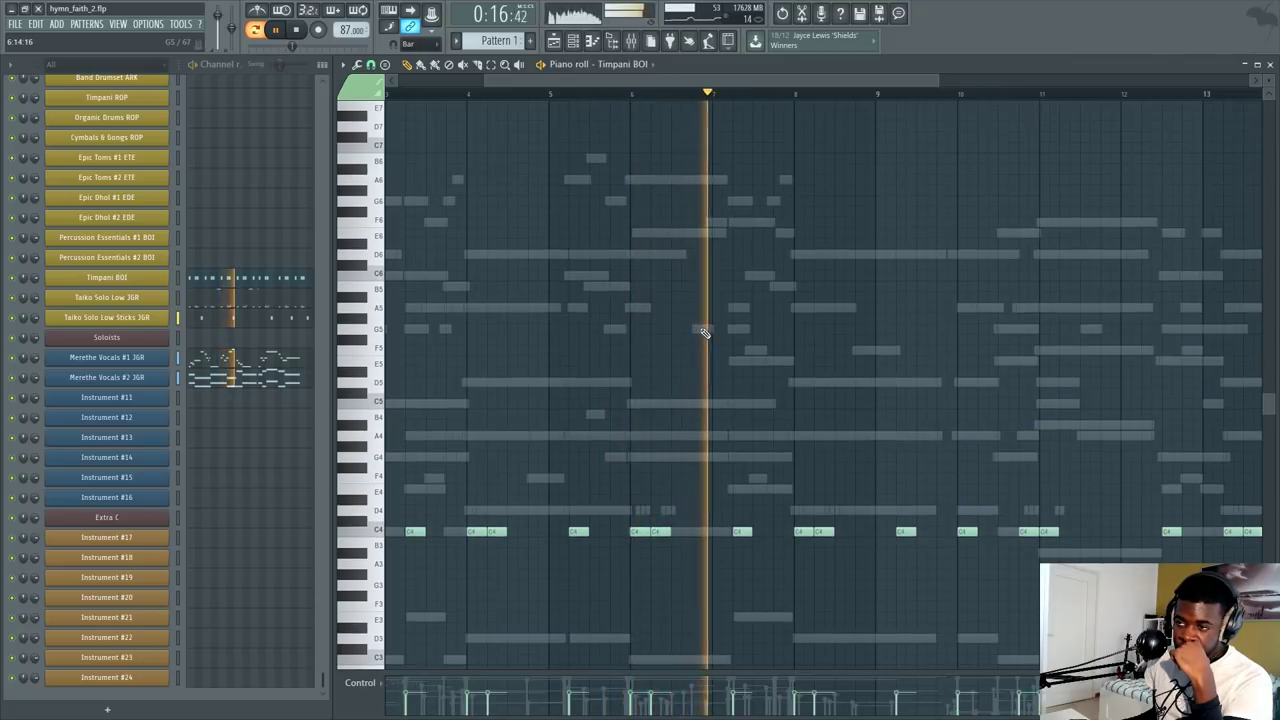
double_click(704, 332)
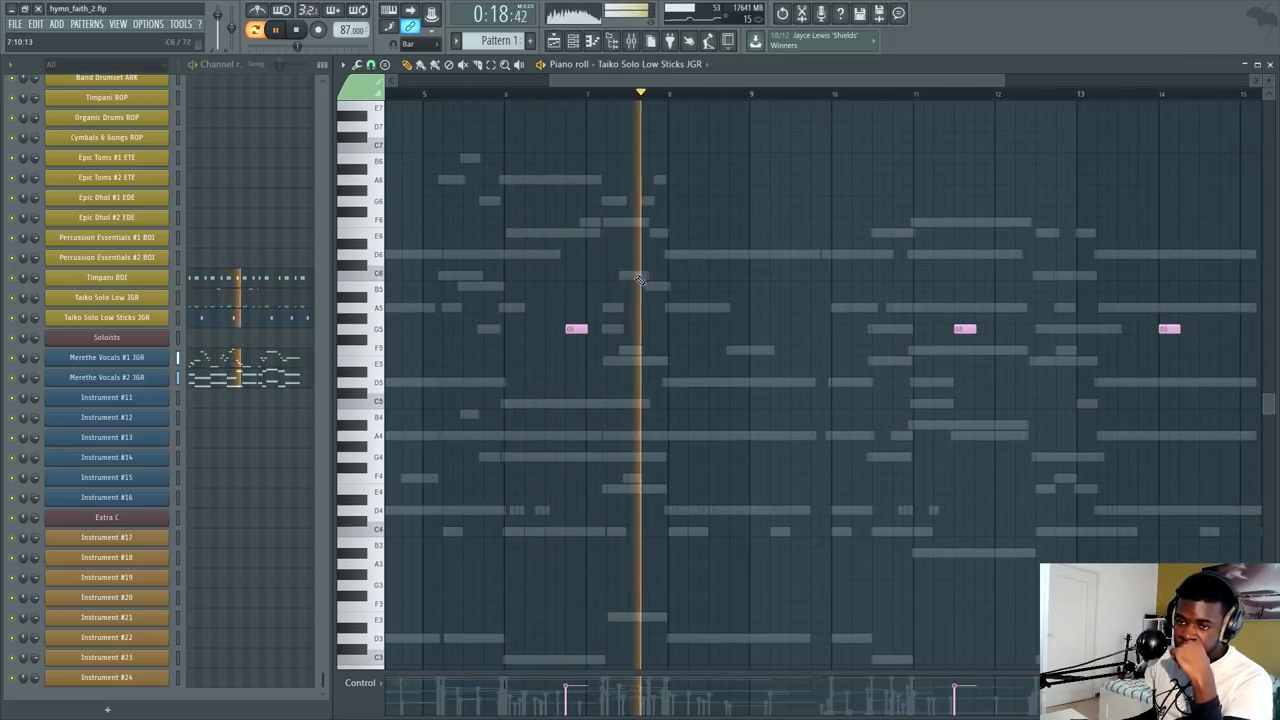
double_click(636, 277)
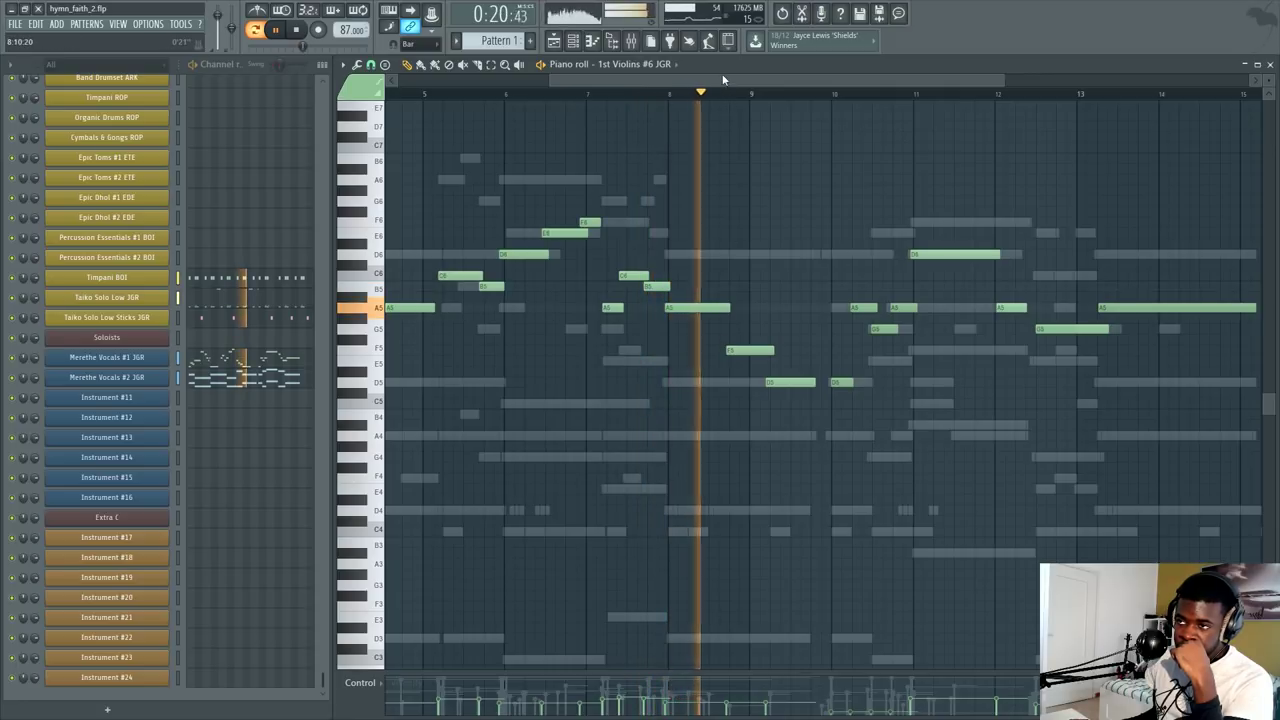
double_click(233, 360)
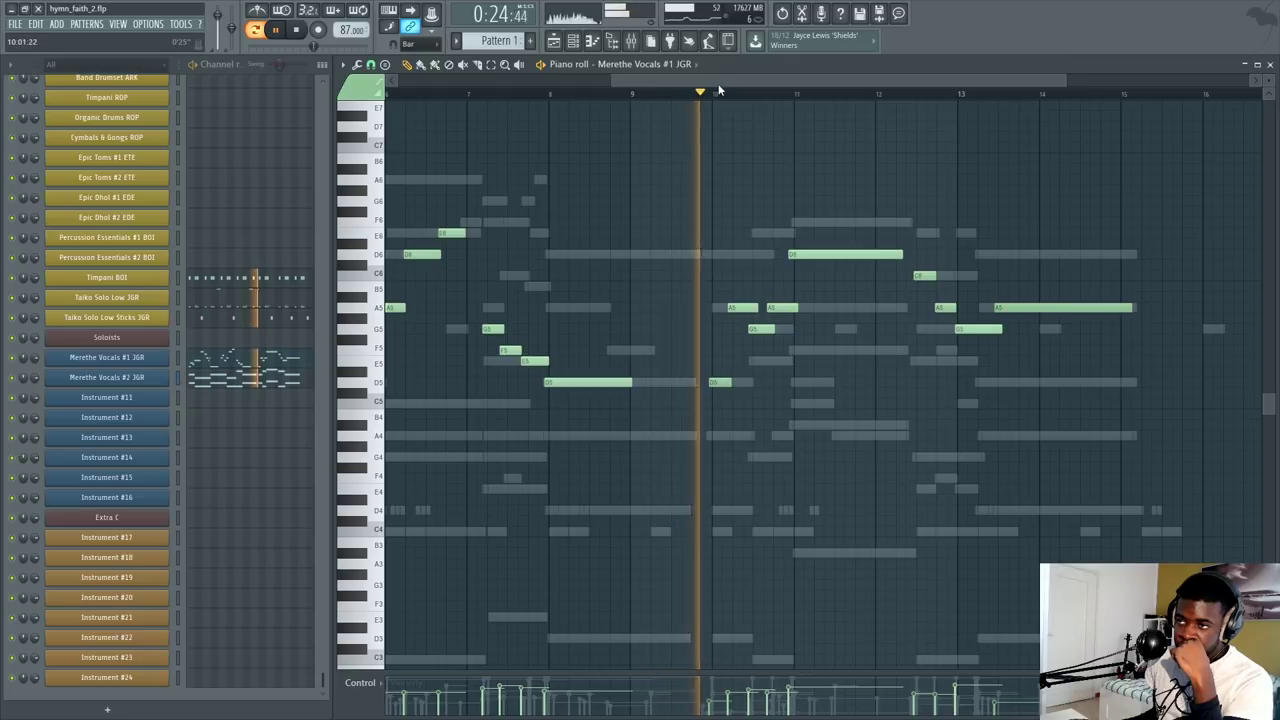
Step: Show the Merethe Vocals - Volume events and the Surface - Strings - Strings MOD events in the piano roll's control lane
click(385, 682)
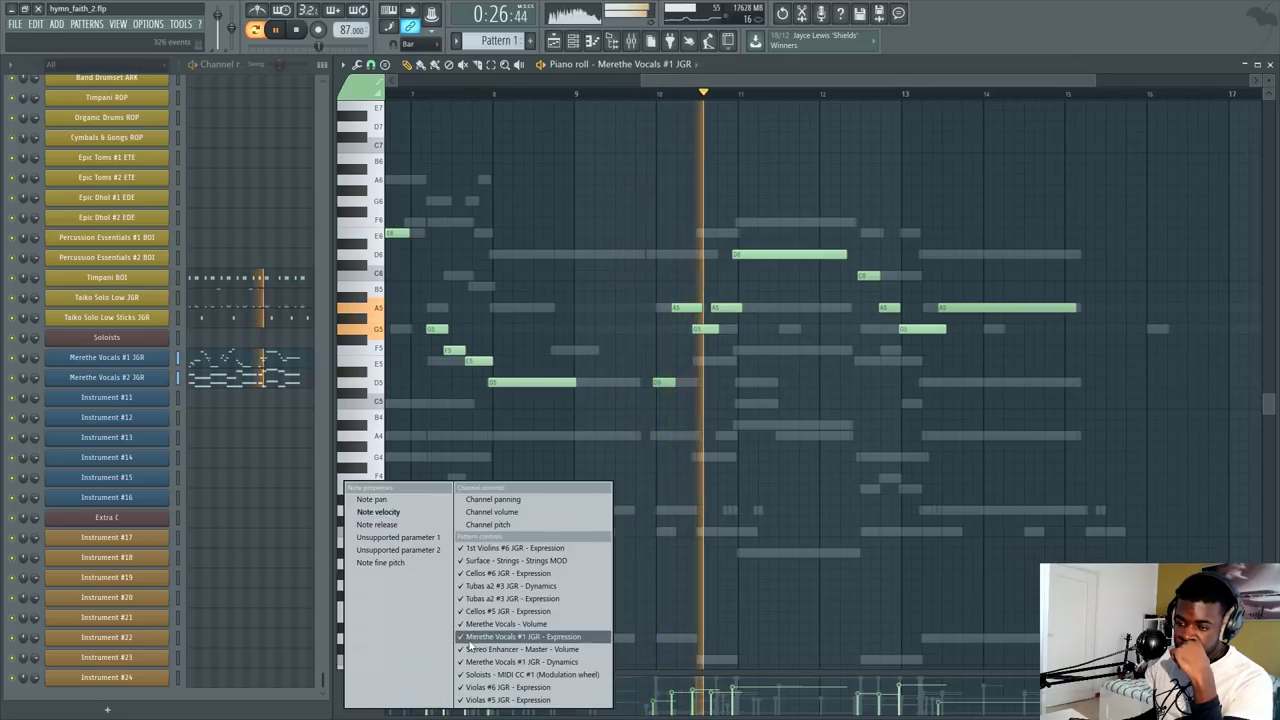
click(500, 637)
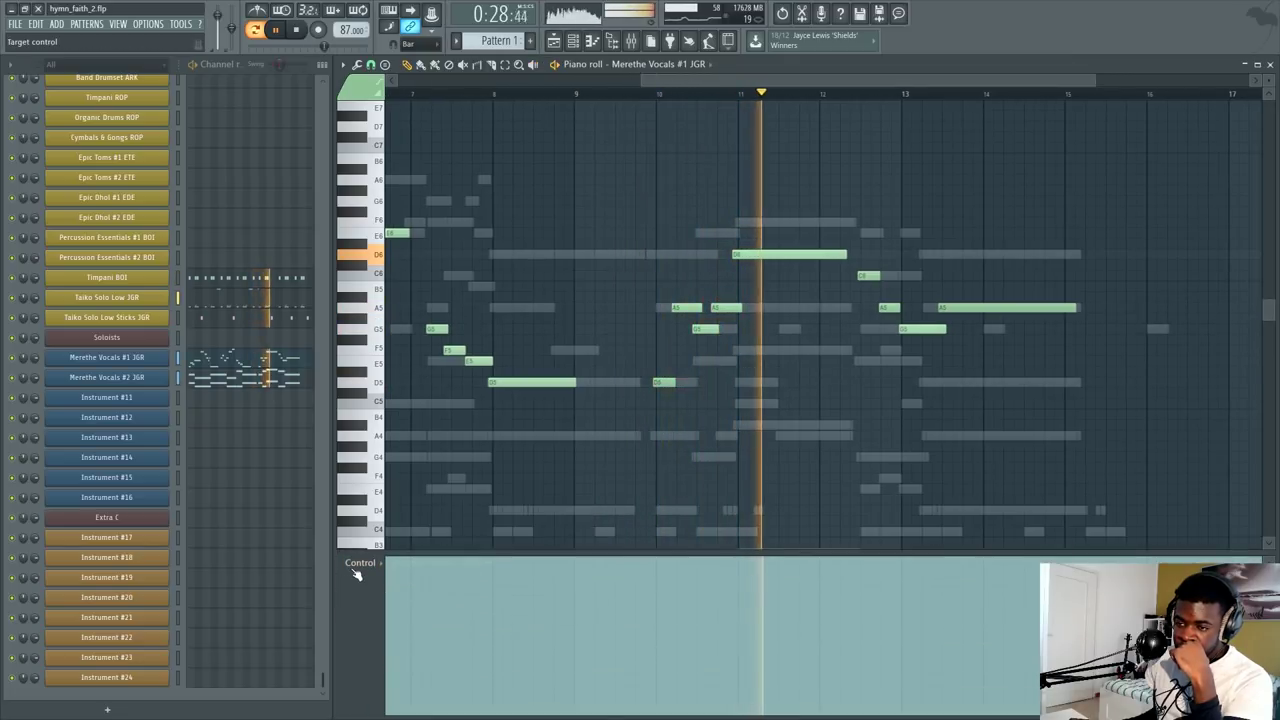
click(356, 570)
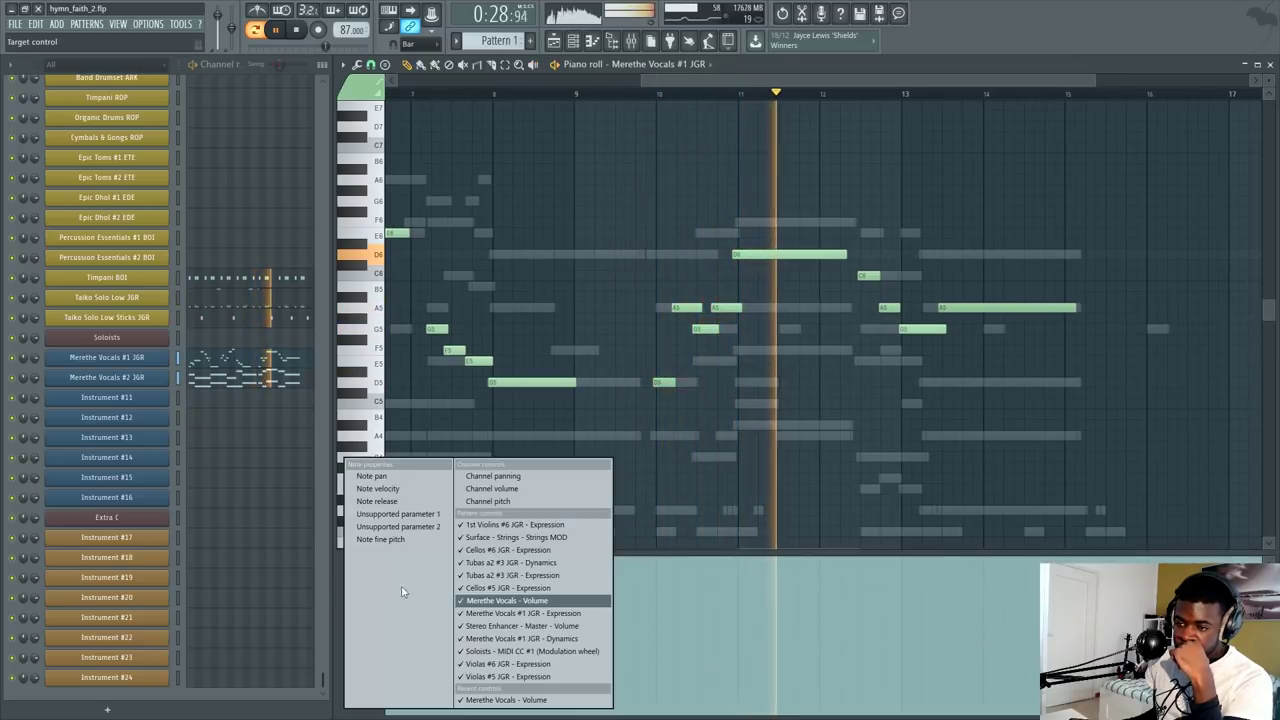
click(549, 539)
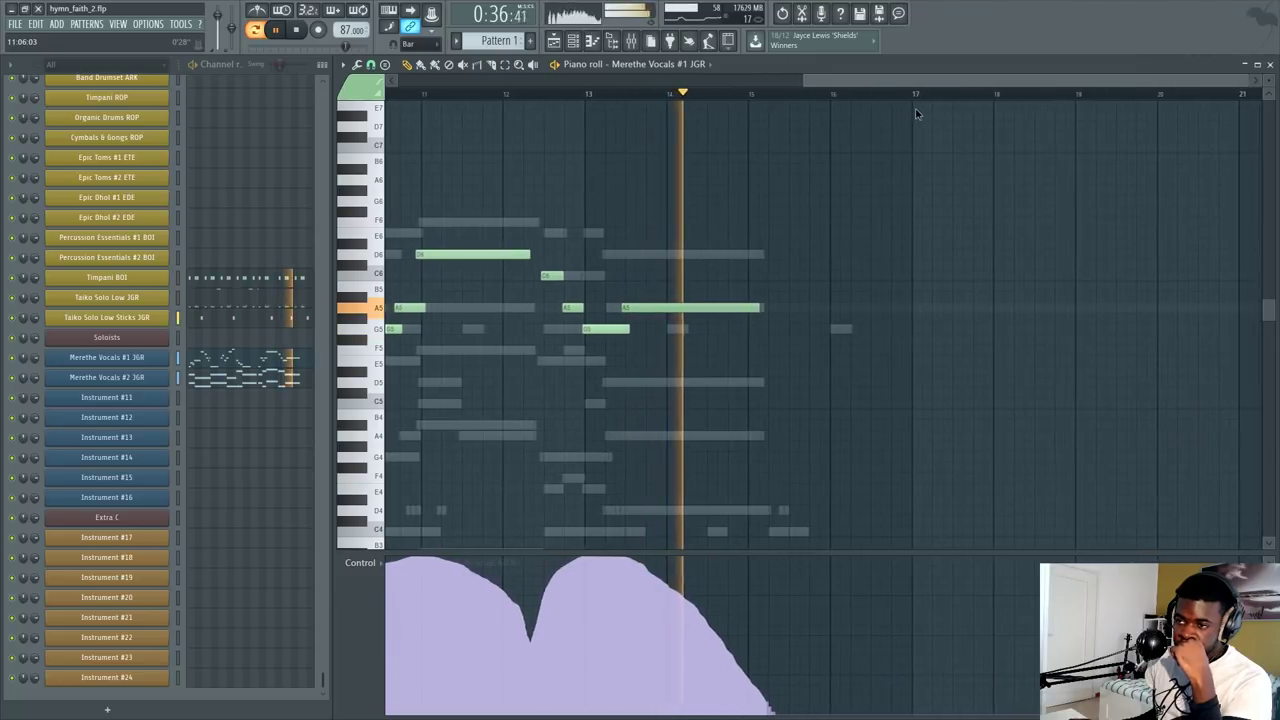
Step: Review the modulation curve back to the start and across the whole pattern, and stop playback
scroll(916, 113, left, 8)
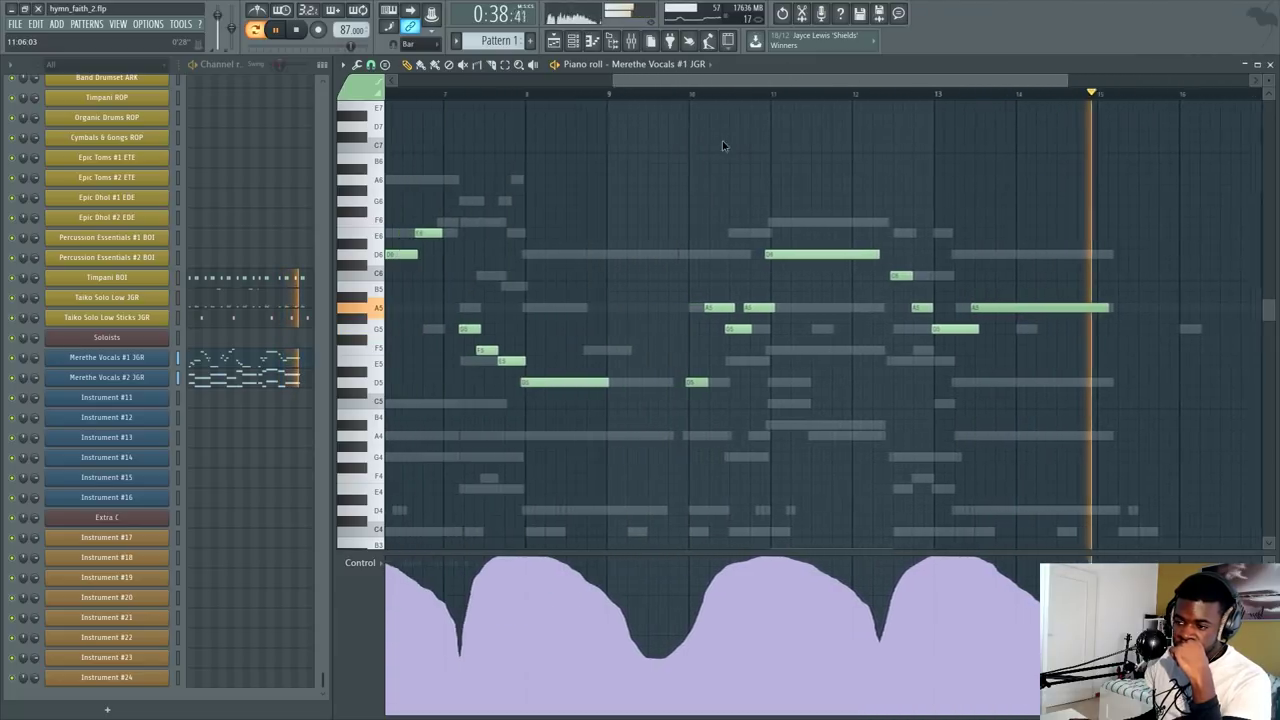
scroll(723, 146, left, 12)
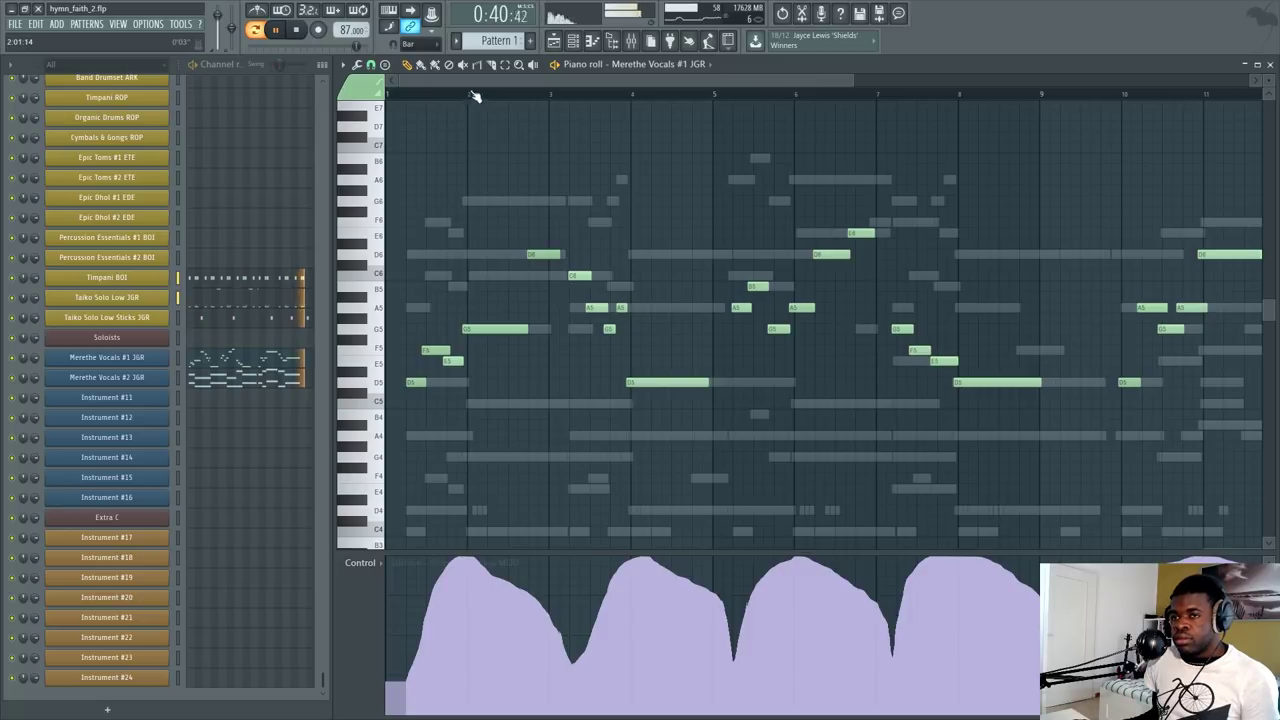
scroll(475, 95, down, 6)
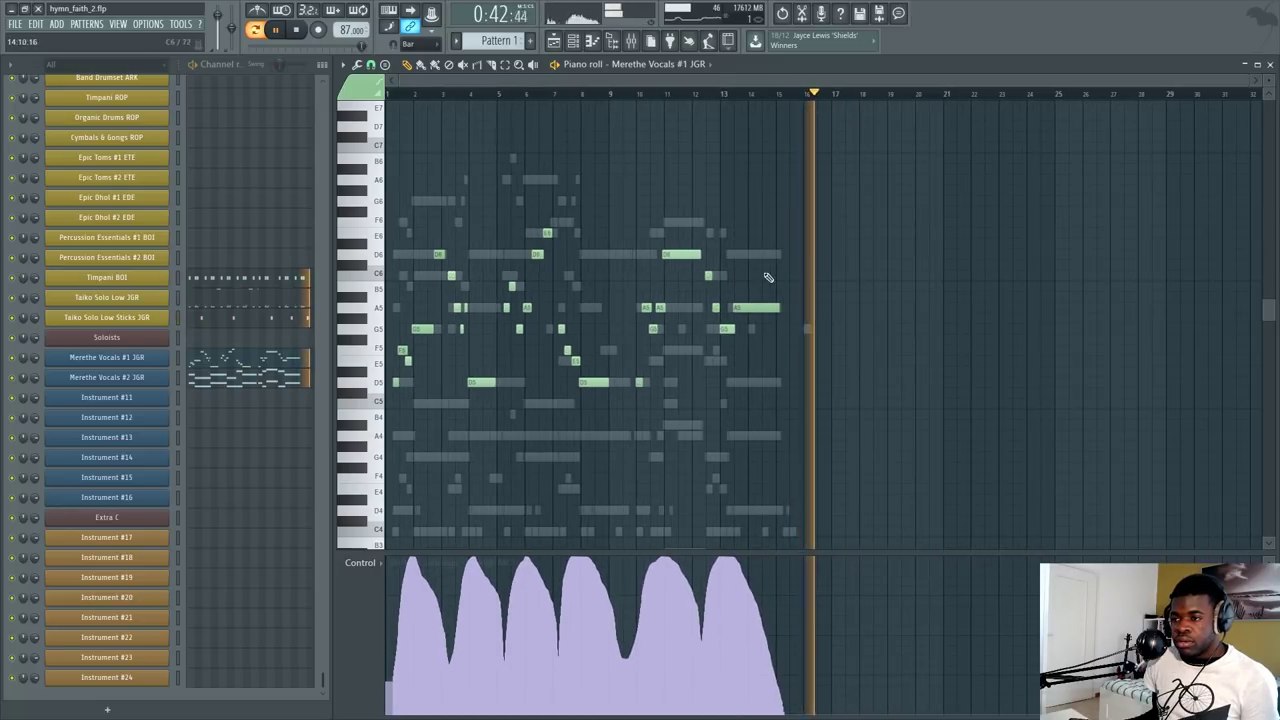
key(space)
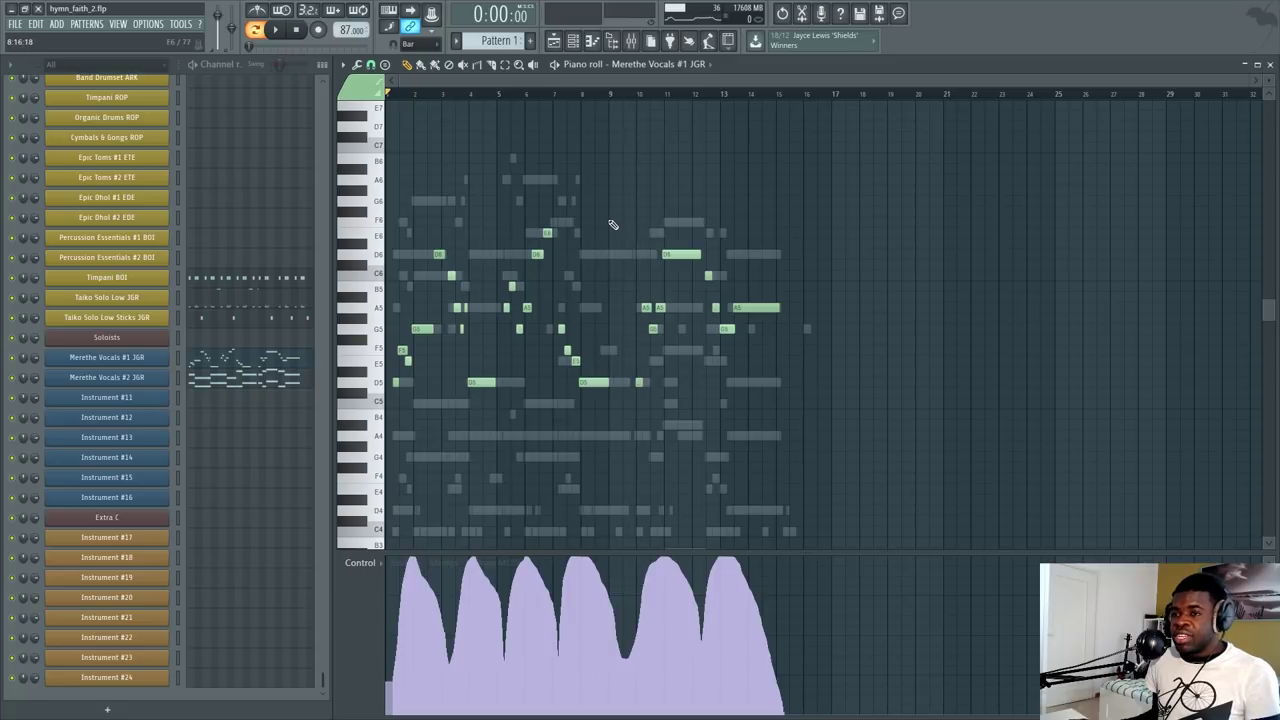
Step: Open the Strings Low Kontakt instrument and bring up the Jaeger - Strings - Basses 4 patch and the library's Instruments folder
scroll(613, 224, up, 3)
scroll(176, 334, up, 15)
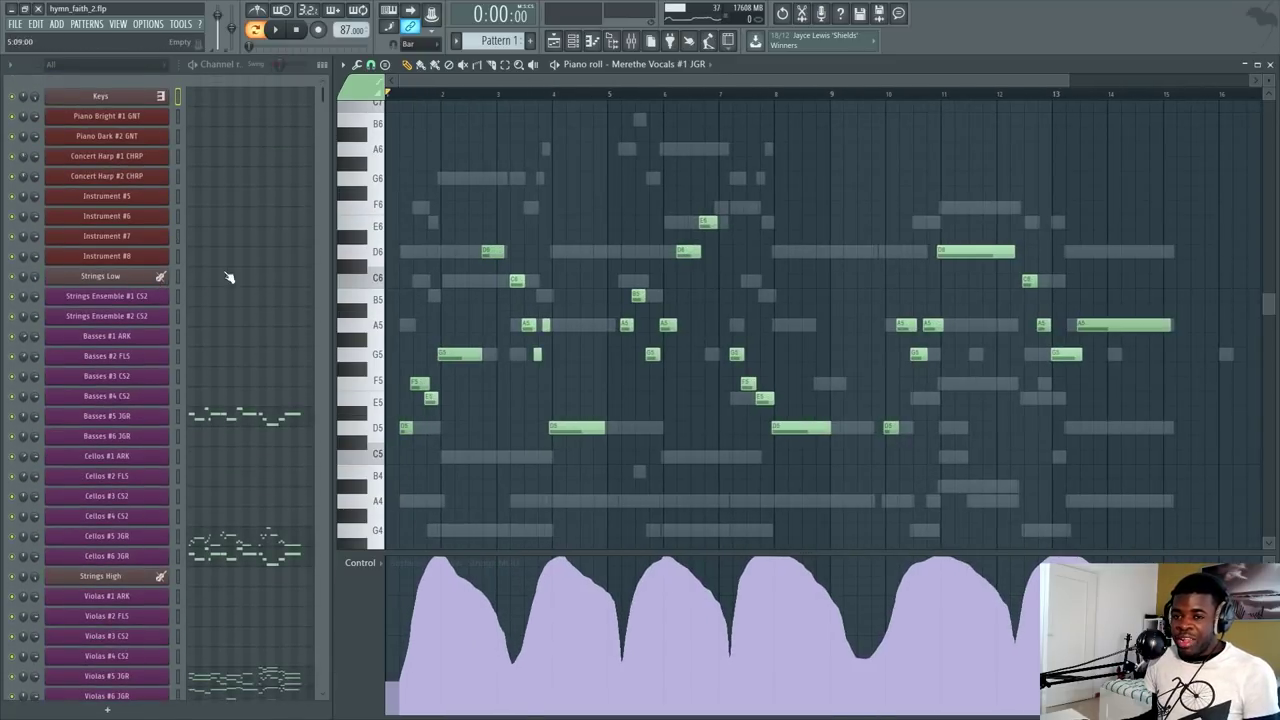
scroll(223, 277, down, 10)
scroll(229, 294, up, 8)
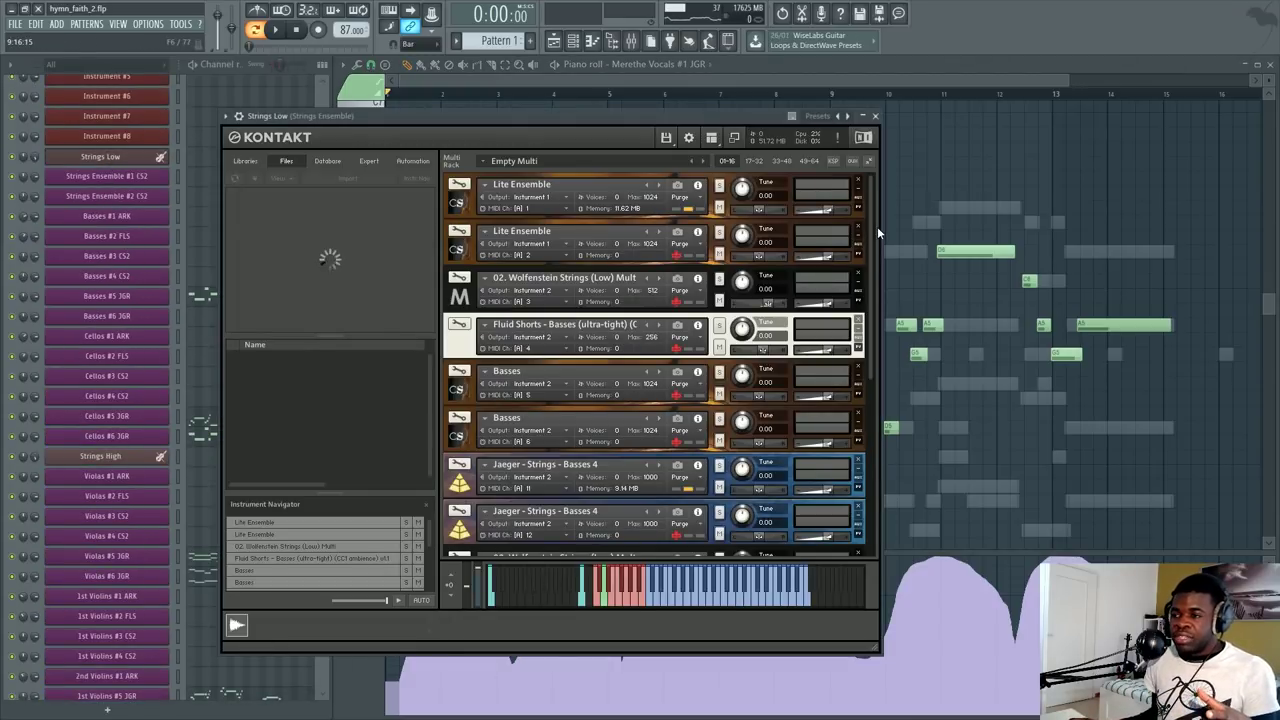
scroll(864, 334, down, 3)
scroll(866, 334, down, 1)
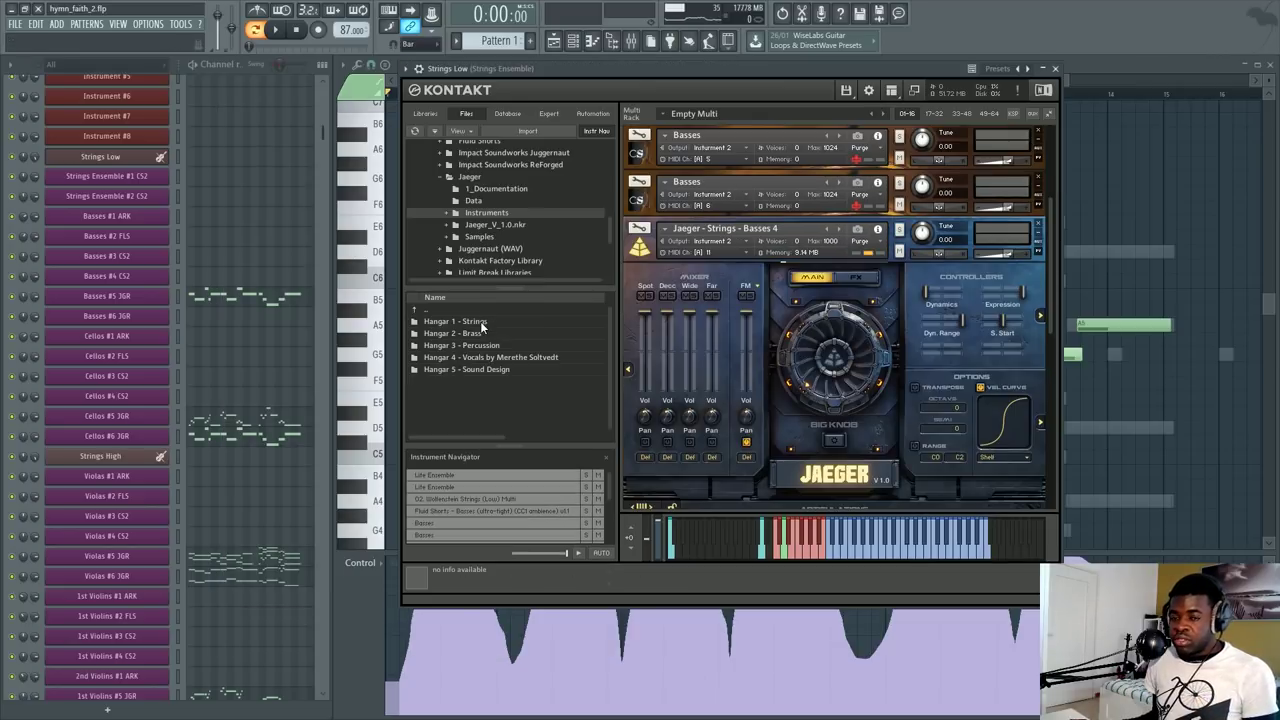
Step: Browse the Jaeger library's Hangar 1 - Strings, Hangar 2 - Brass, Hangar 3 - Percussion and Hangar 4 - Vocals folders, ending in the Instruments folder
double_click(482, 322)
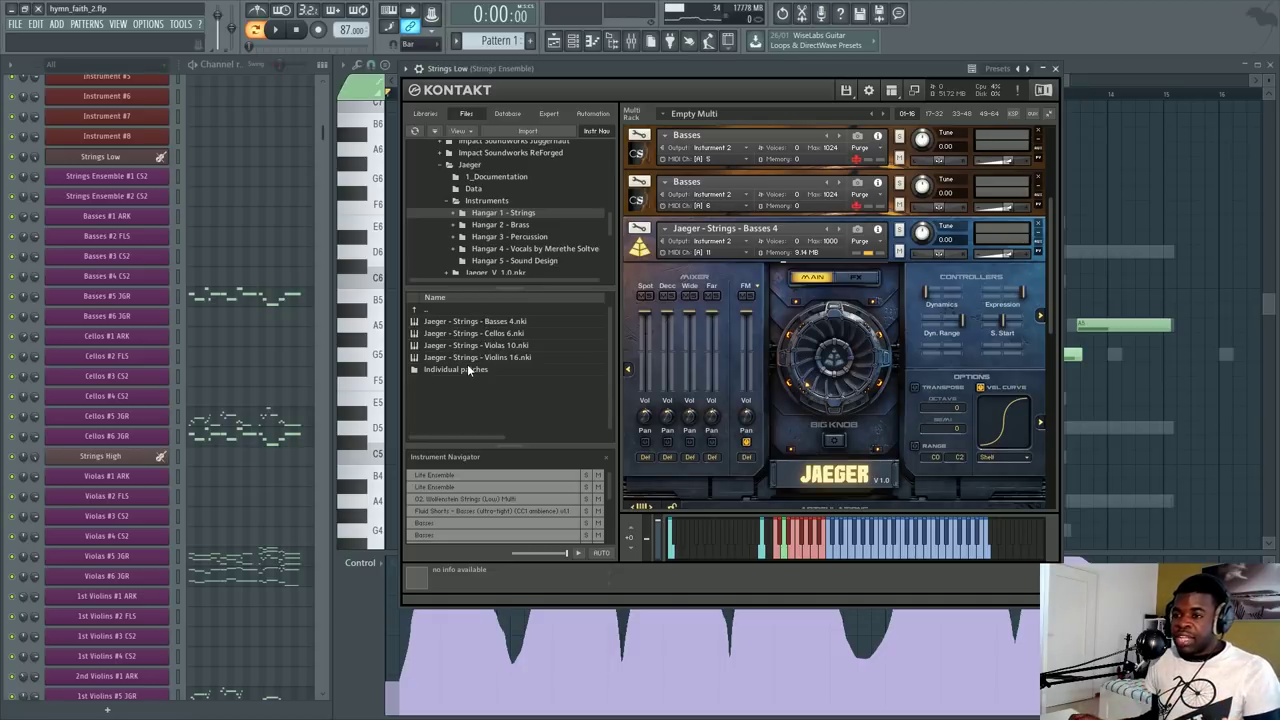
double_click(471, 309)
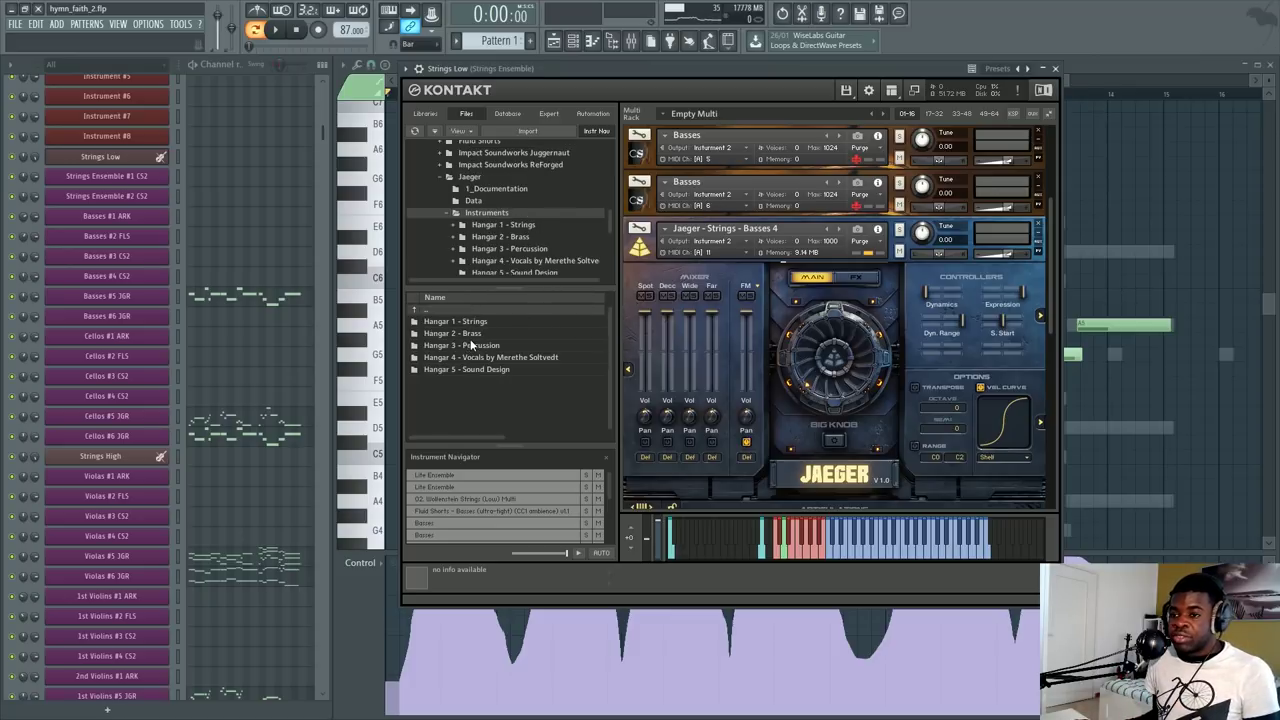
double_click(472, 333)
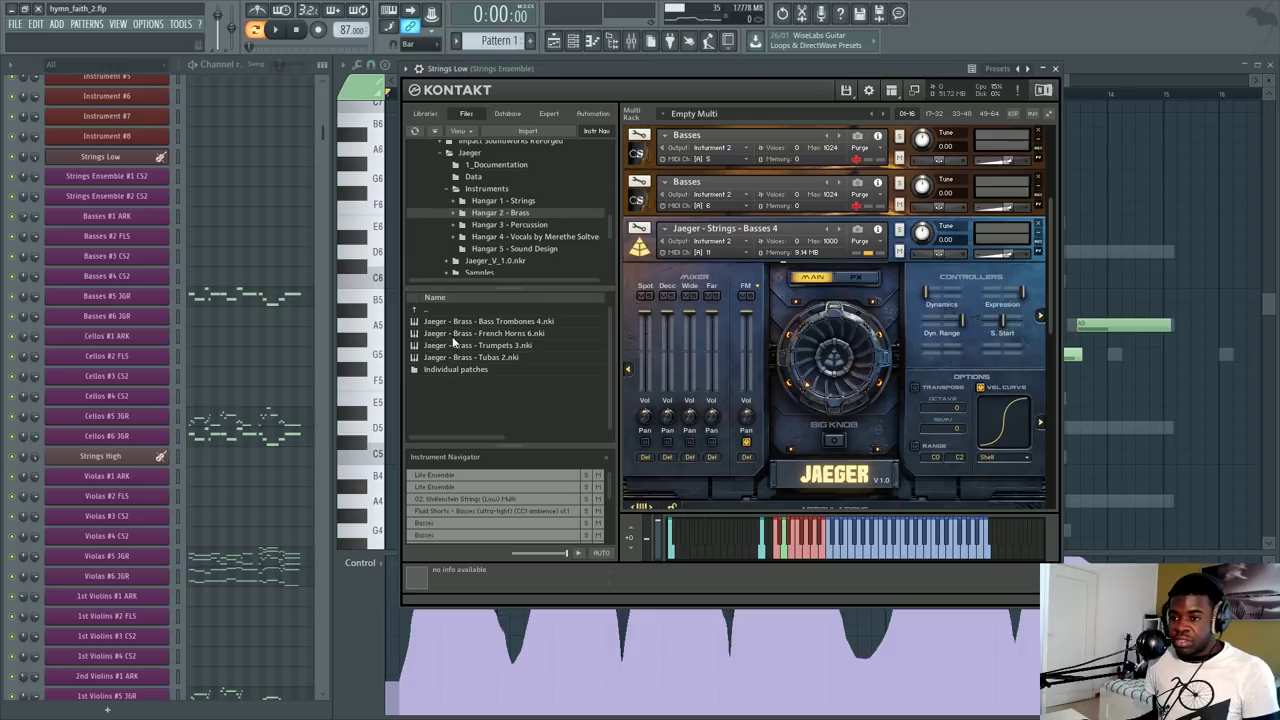
double_click(487, 310)
double_click(486, 346)
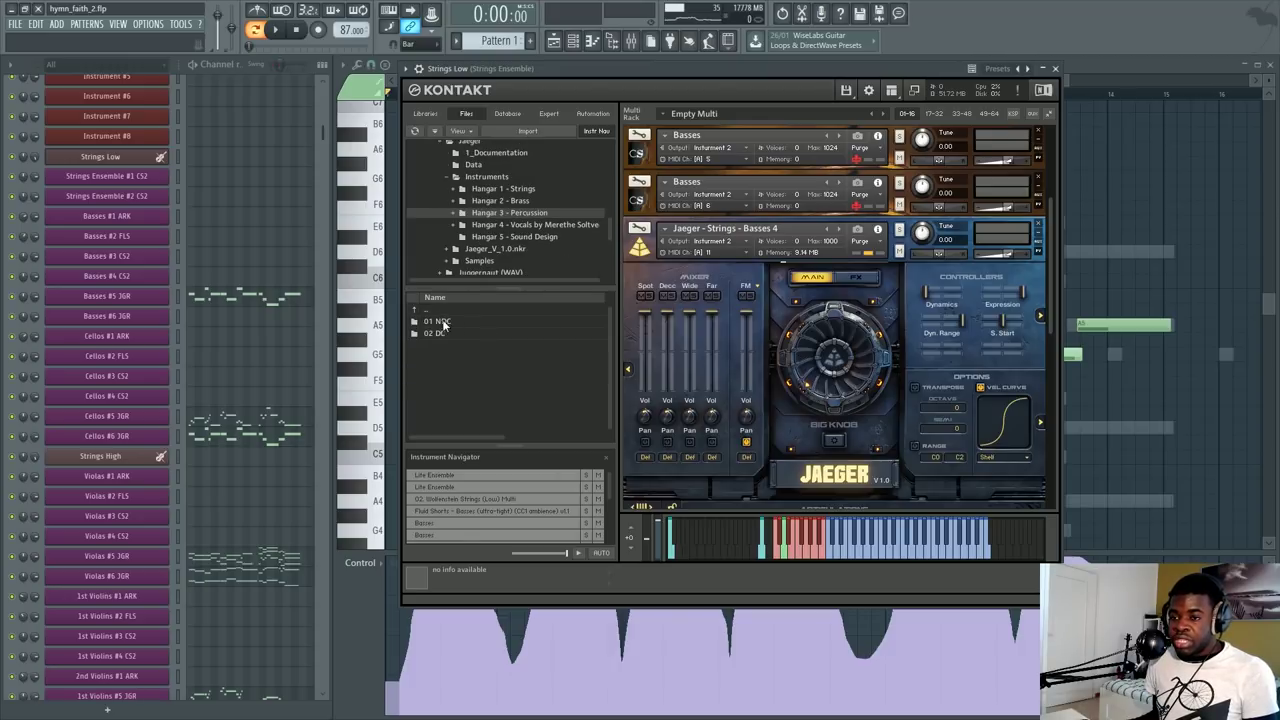
double_click(484, 312)
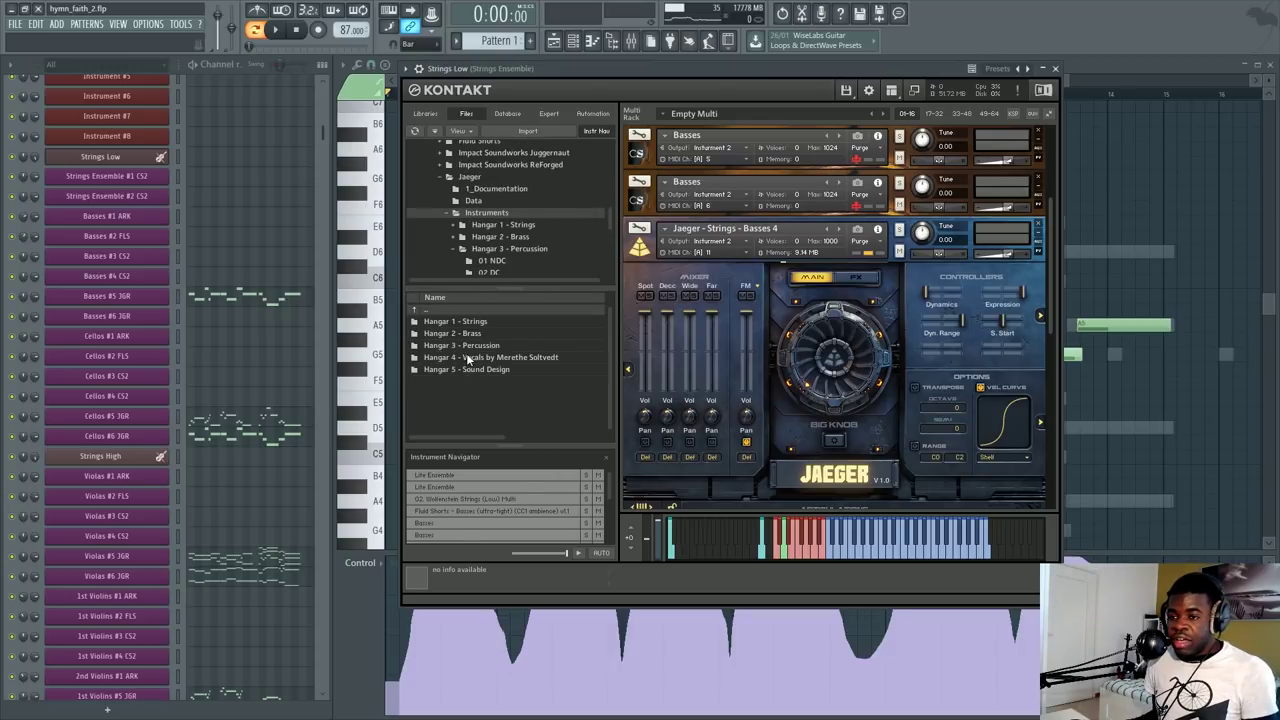
double_click(474, 357)
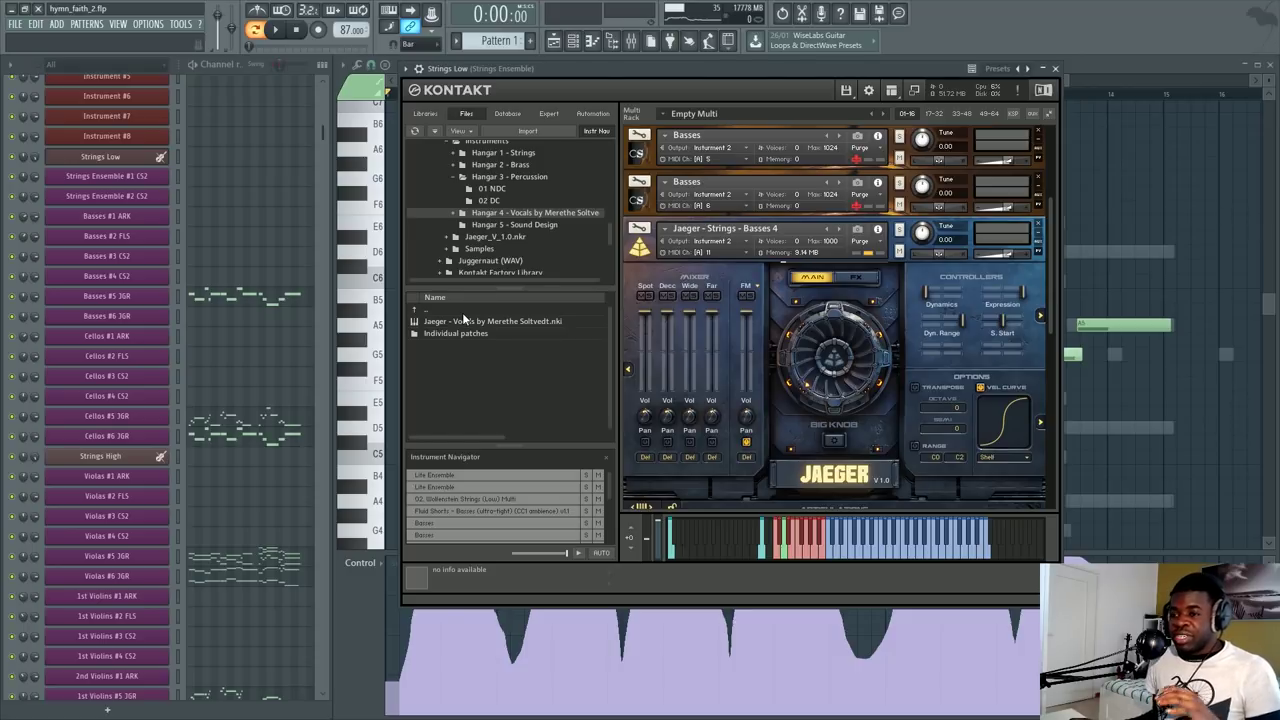
double_click(462, 312)
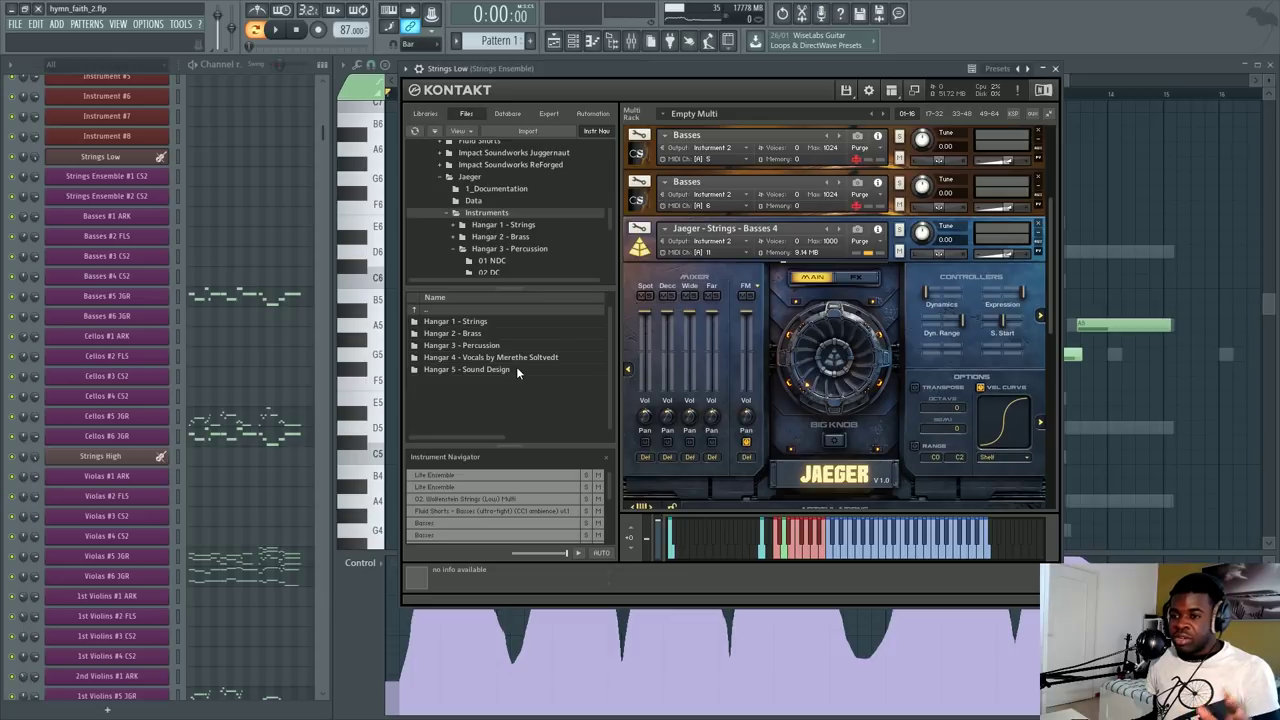
Step: Look through the Hangar 5 - Sound Design folder and return to the Jaeger Instruments folder
double_click(516, 368)
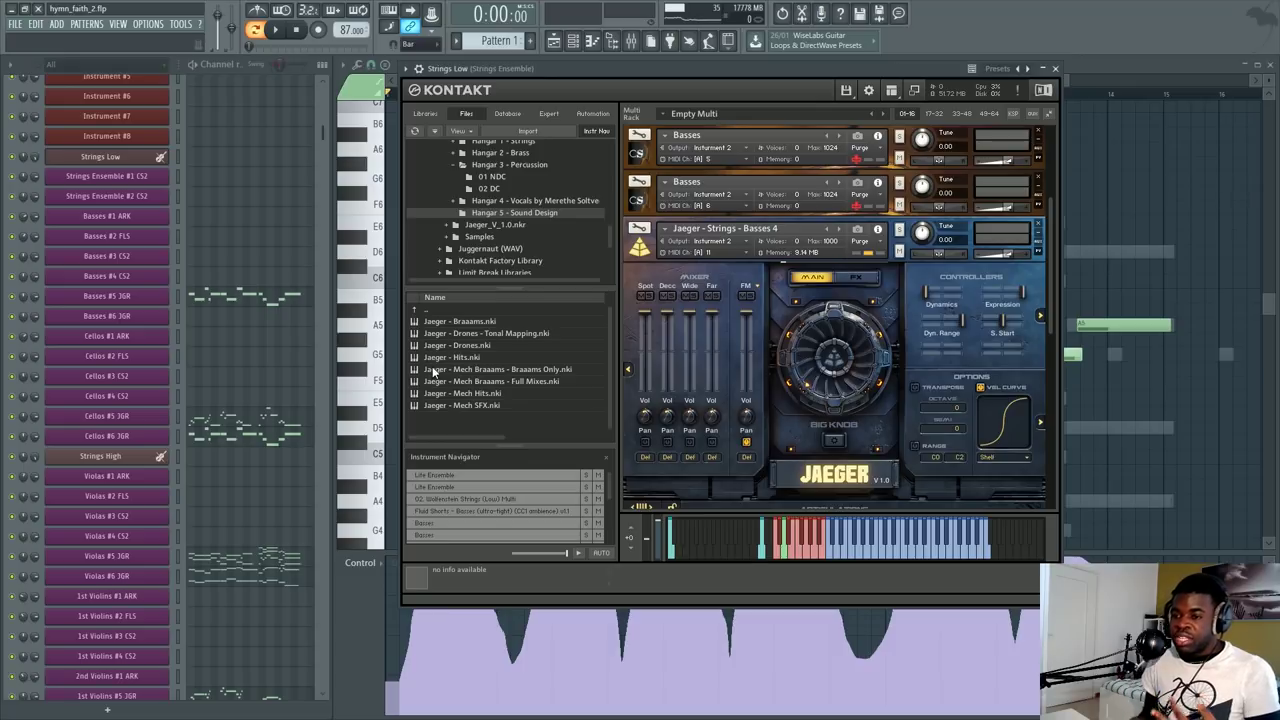
double_click(472, 307)
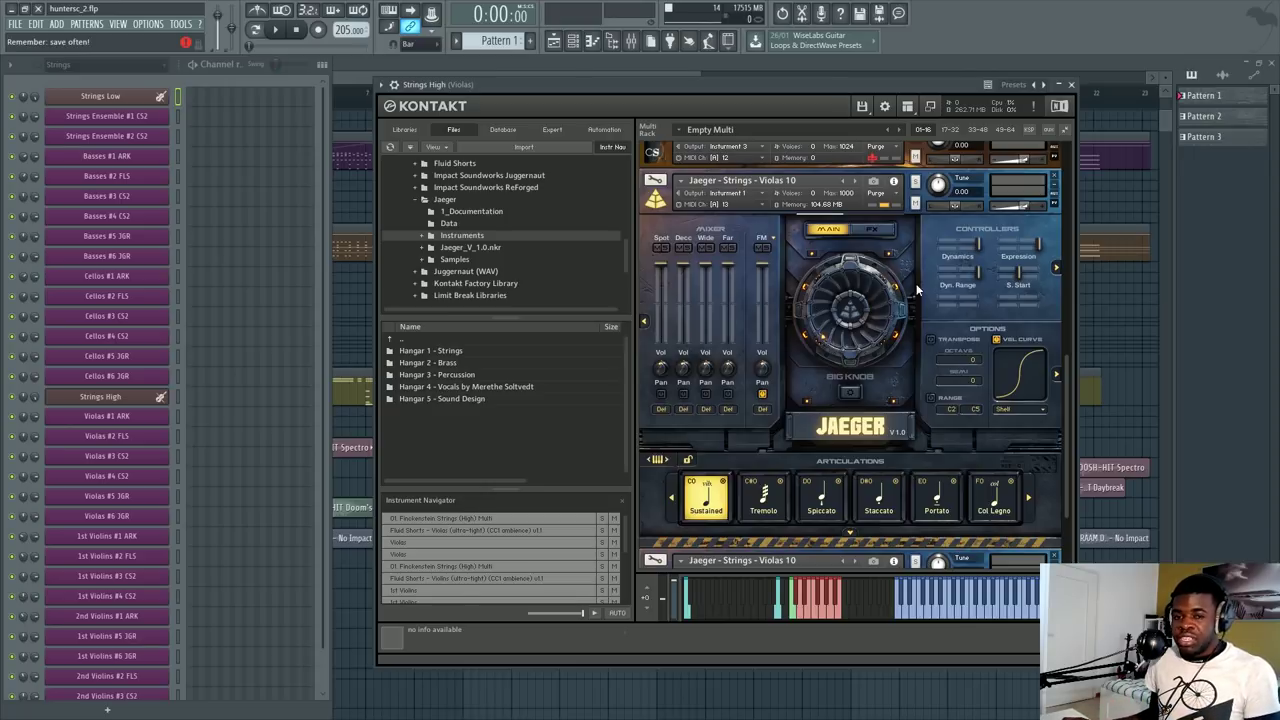
Step: Examine the main page of the Jaeger - Strings - Violas 10 patch and its FX step modulator, ending on the main page
scroll(1066, 395, down, 1)
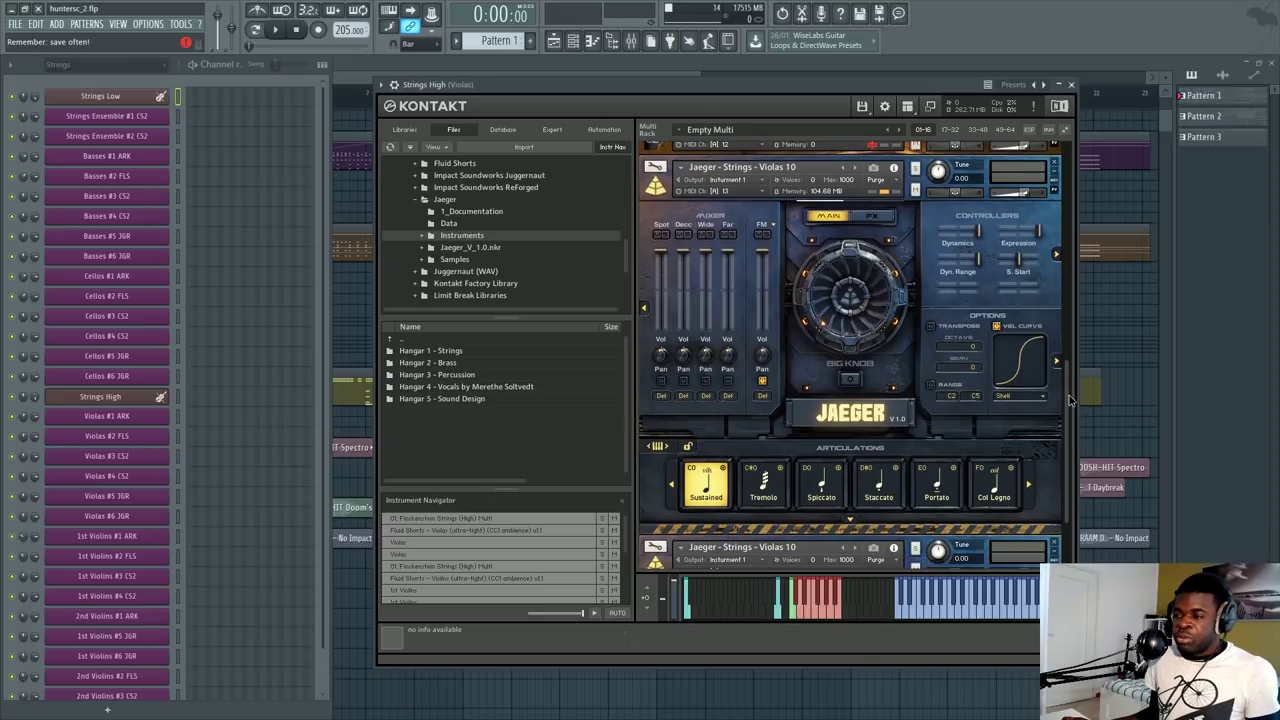
scroll(1066, 395, up, 1)
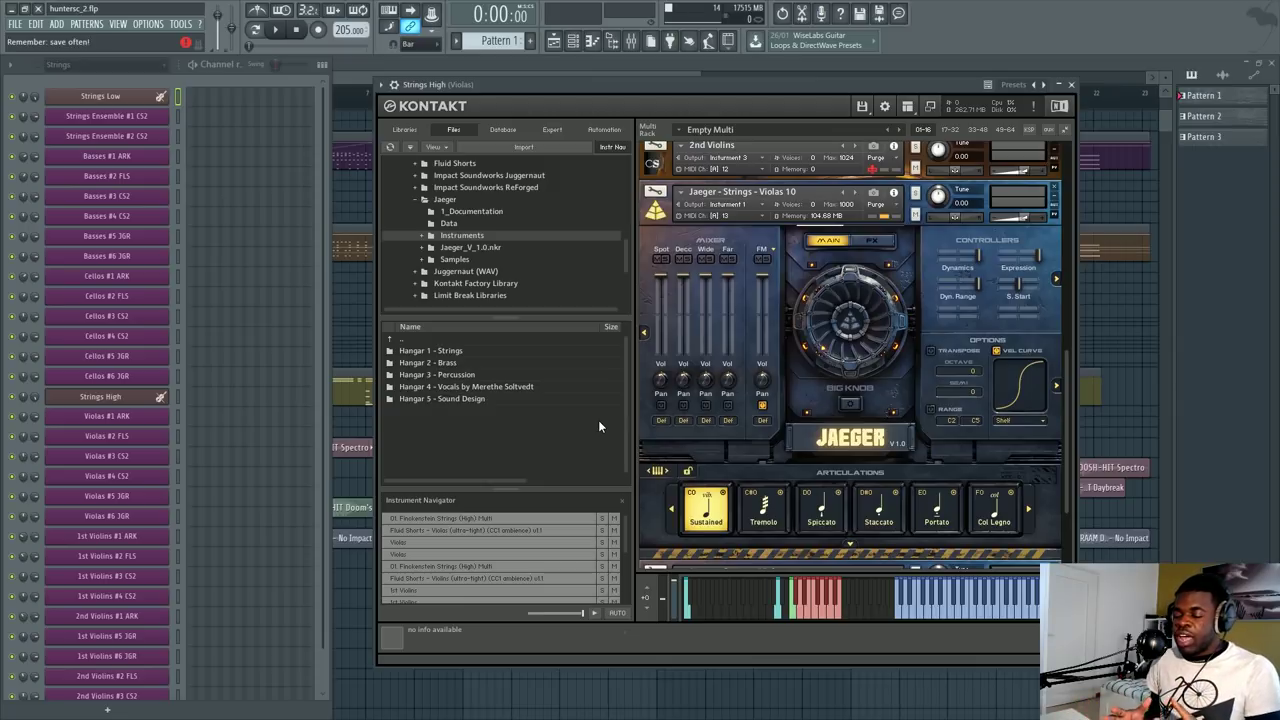
scroll(887, 344, up, 1)
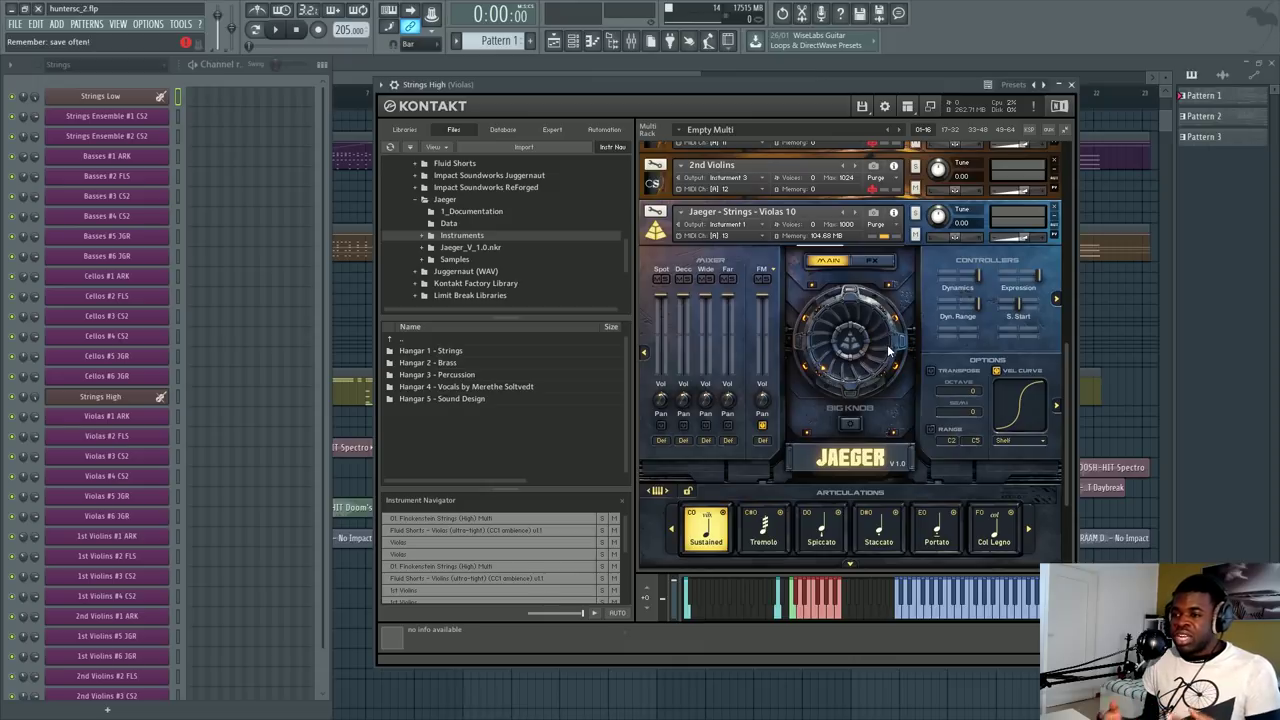
scroll(887, 344, down, 1)
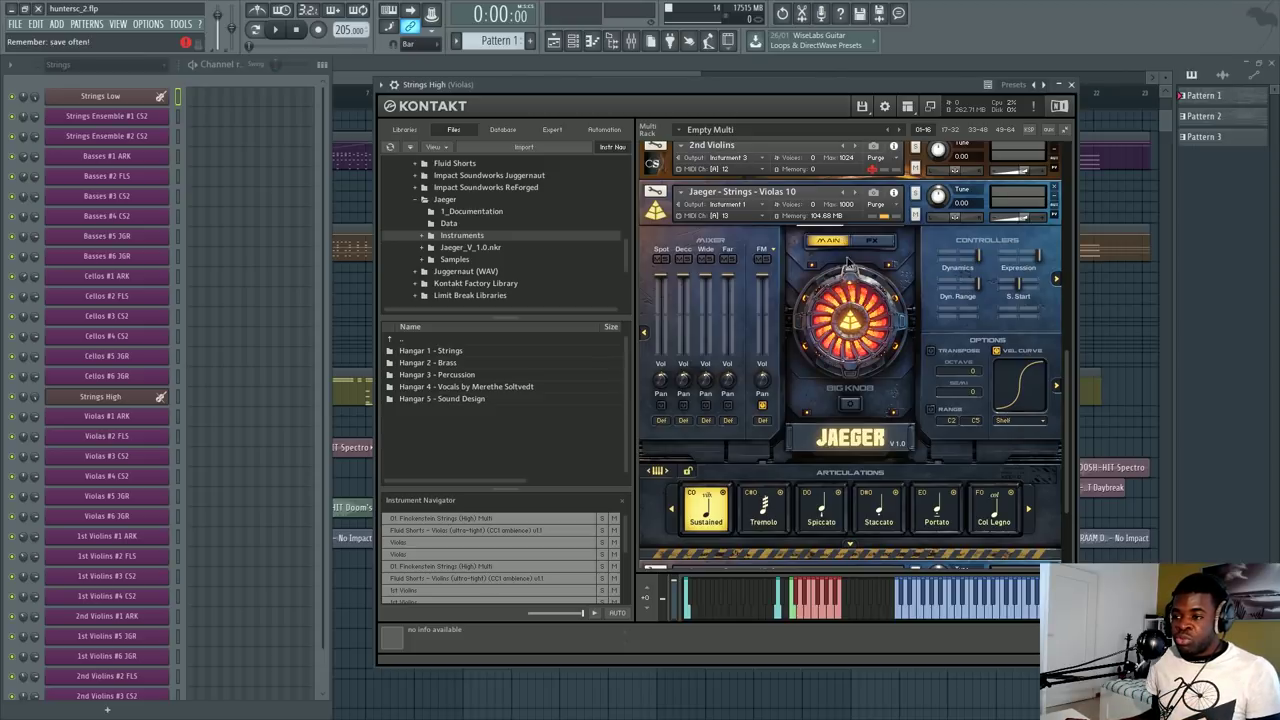
click(877, 242)
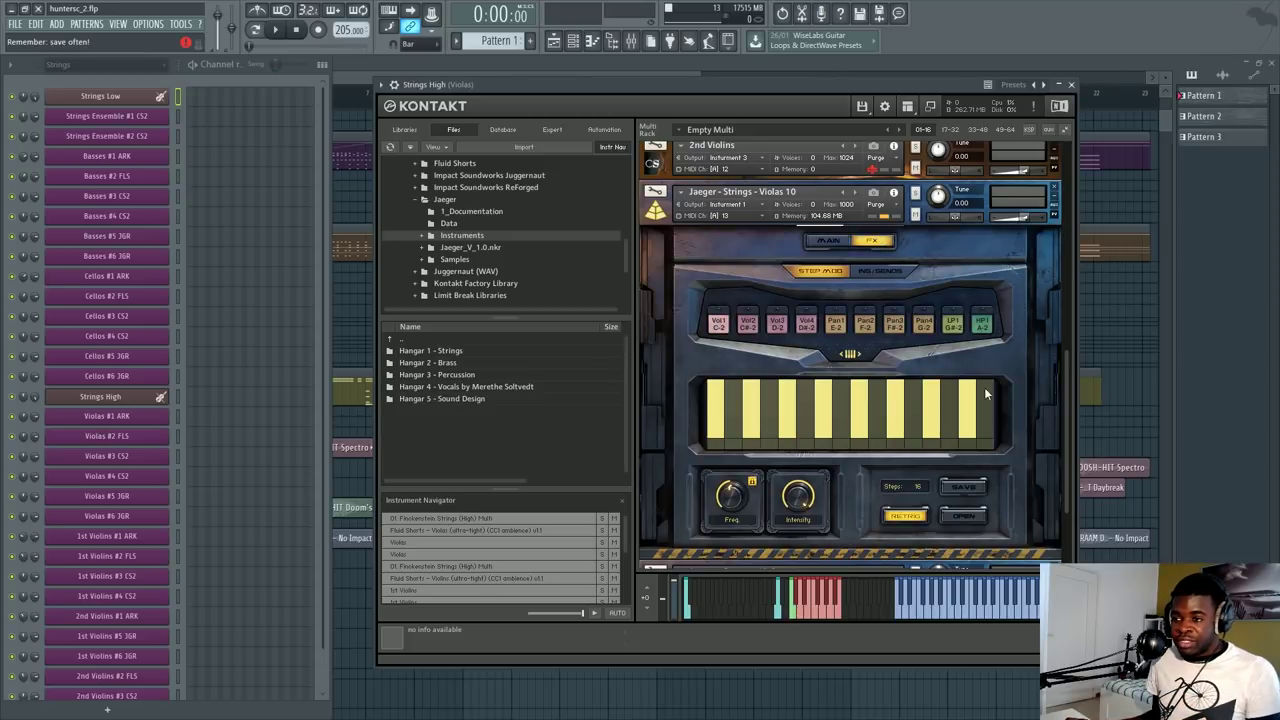
scroll(945, 420, up, 1)
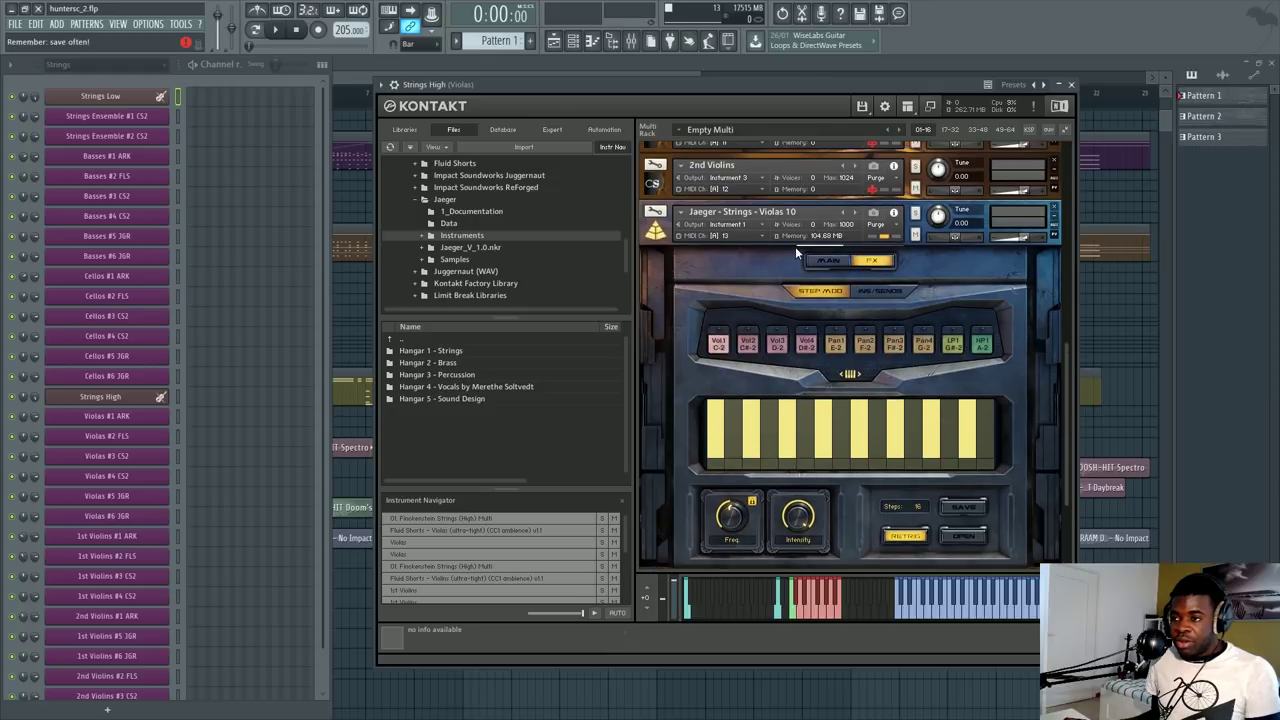
click(817, 260)
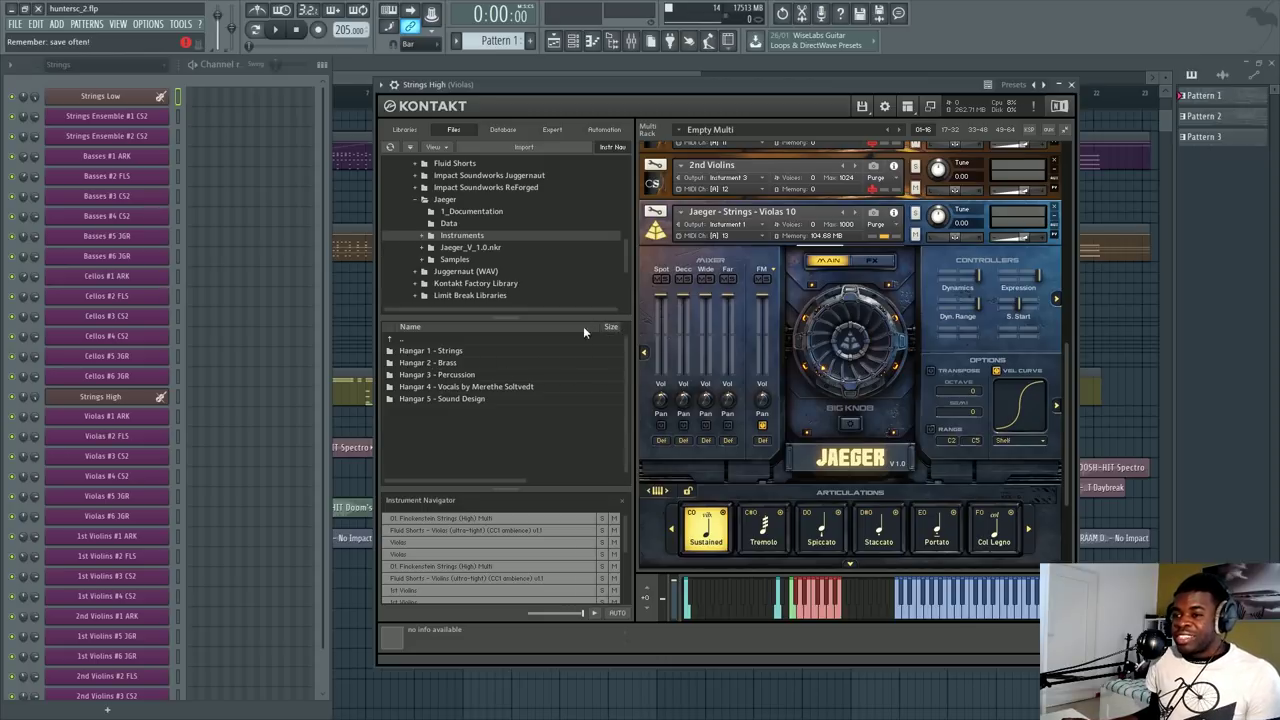
Step: Collapse the Violas 10 patch in the Strings High rack and expand the first Jaeger - Strings - Violins 16 patch
click(729, 244)
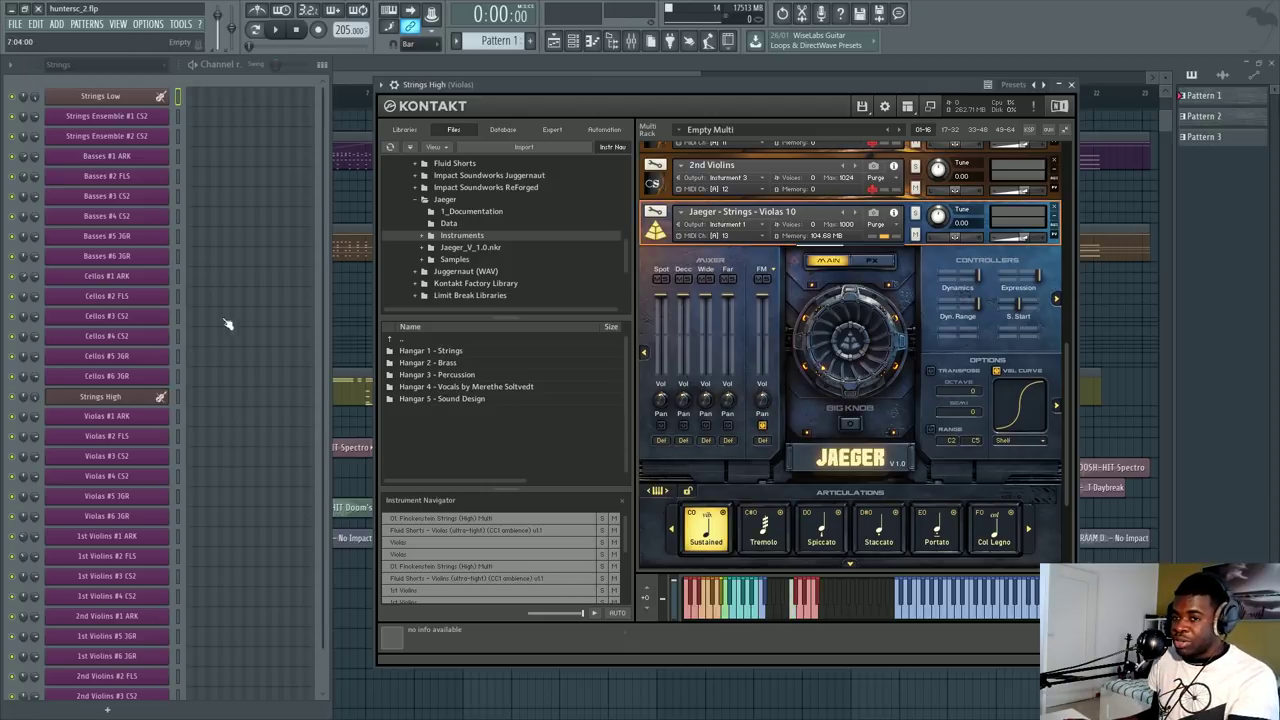
scroll(205, 484, down, 2)
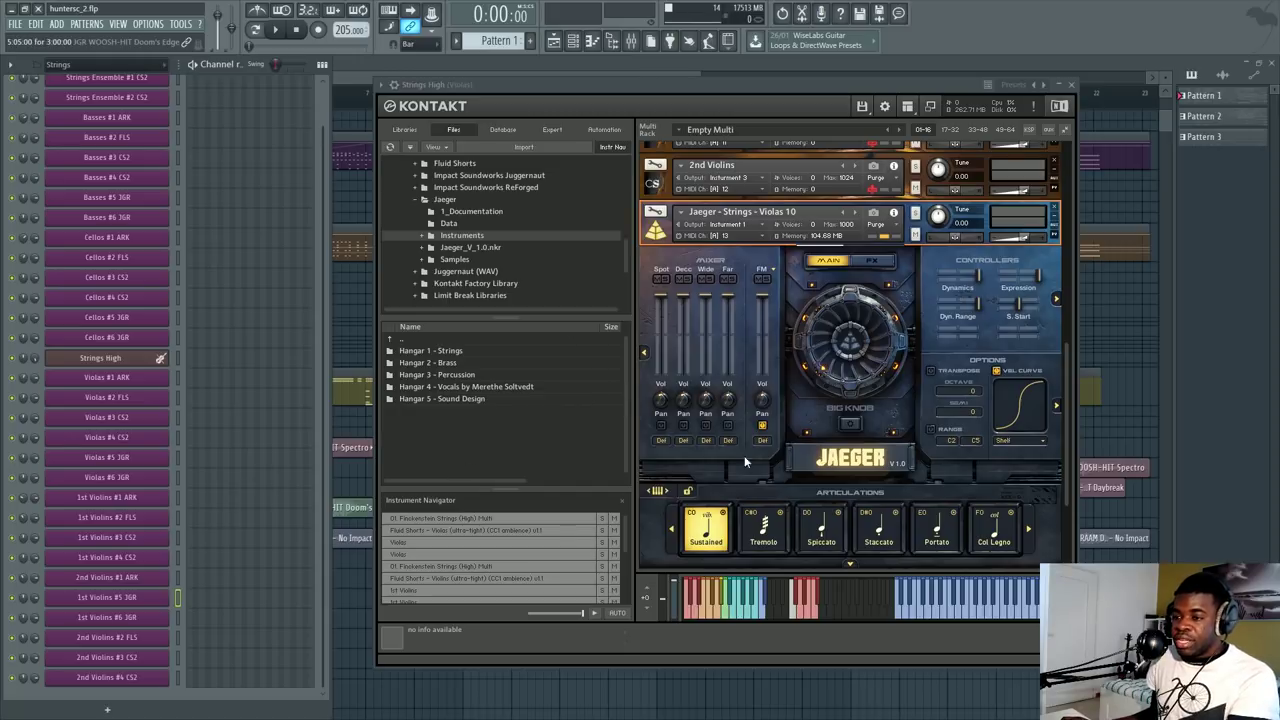
click(648, 236)
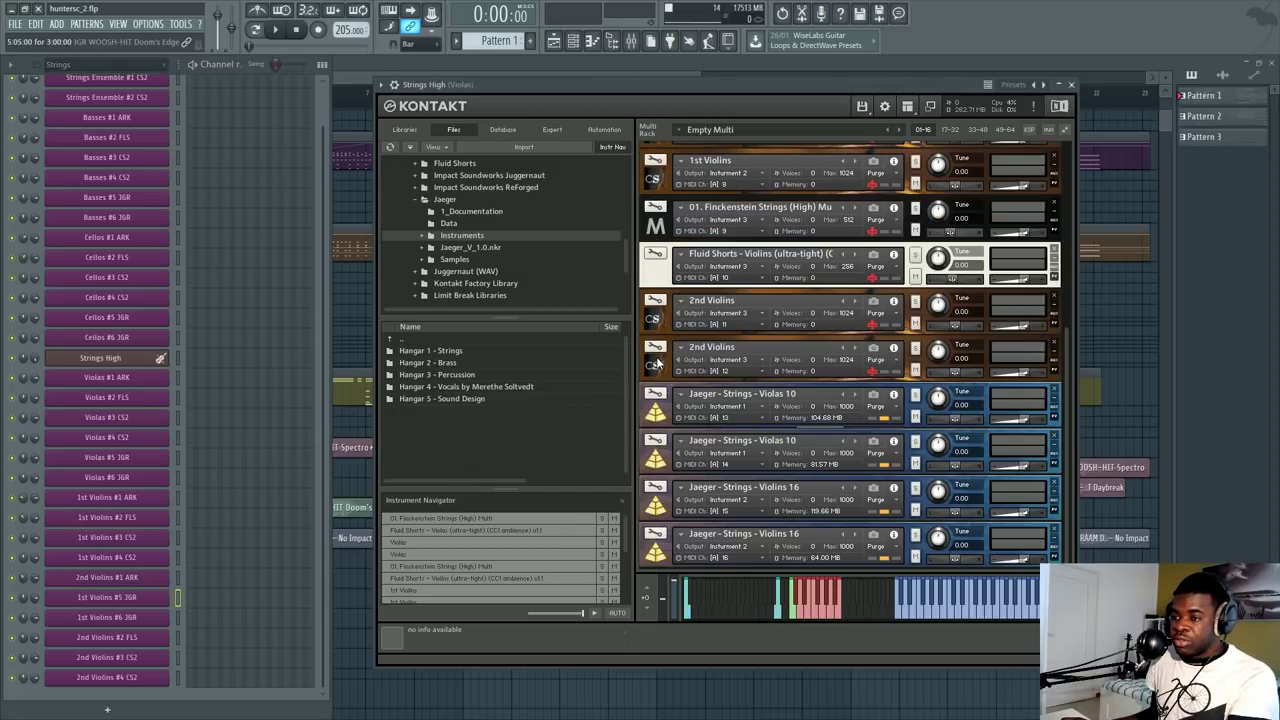
click(655, 508)
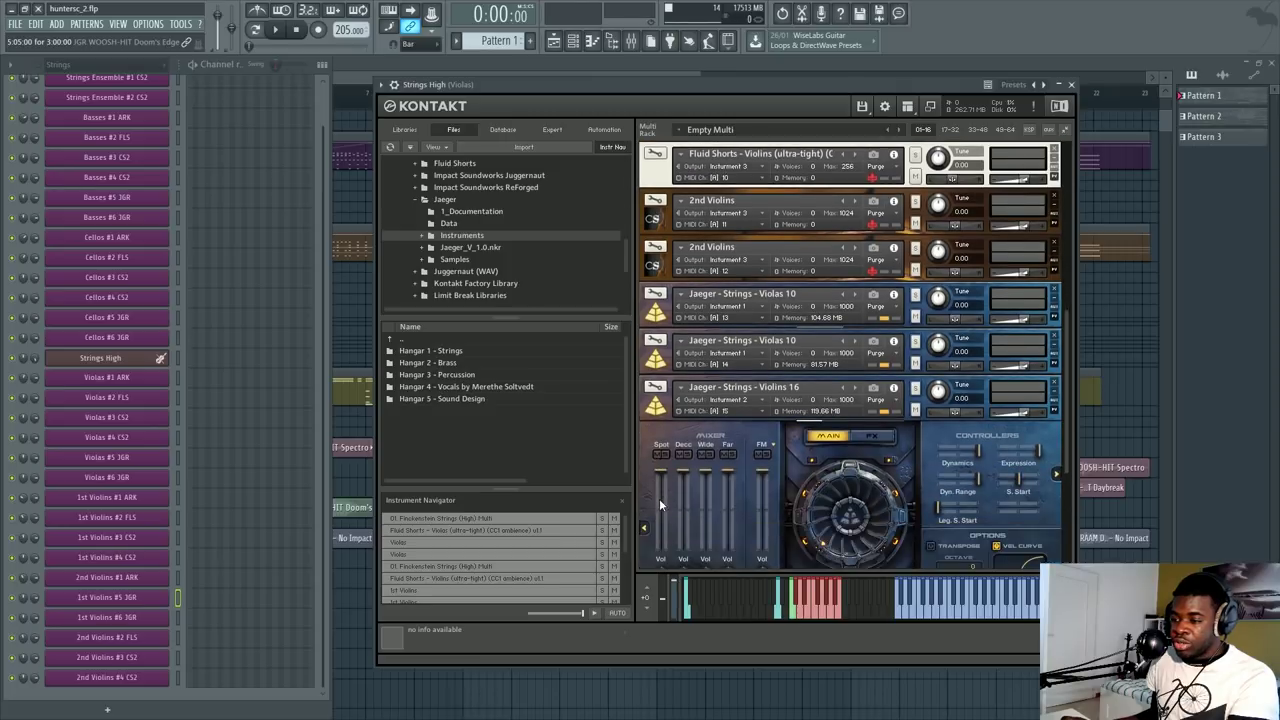
scroll(659, 498, down, 3)
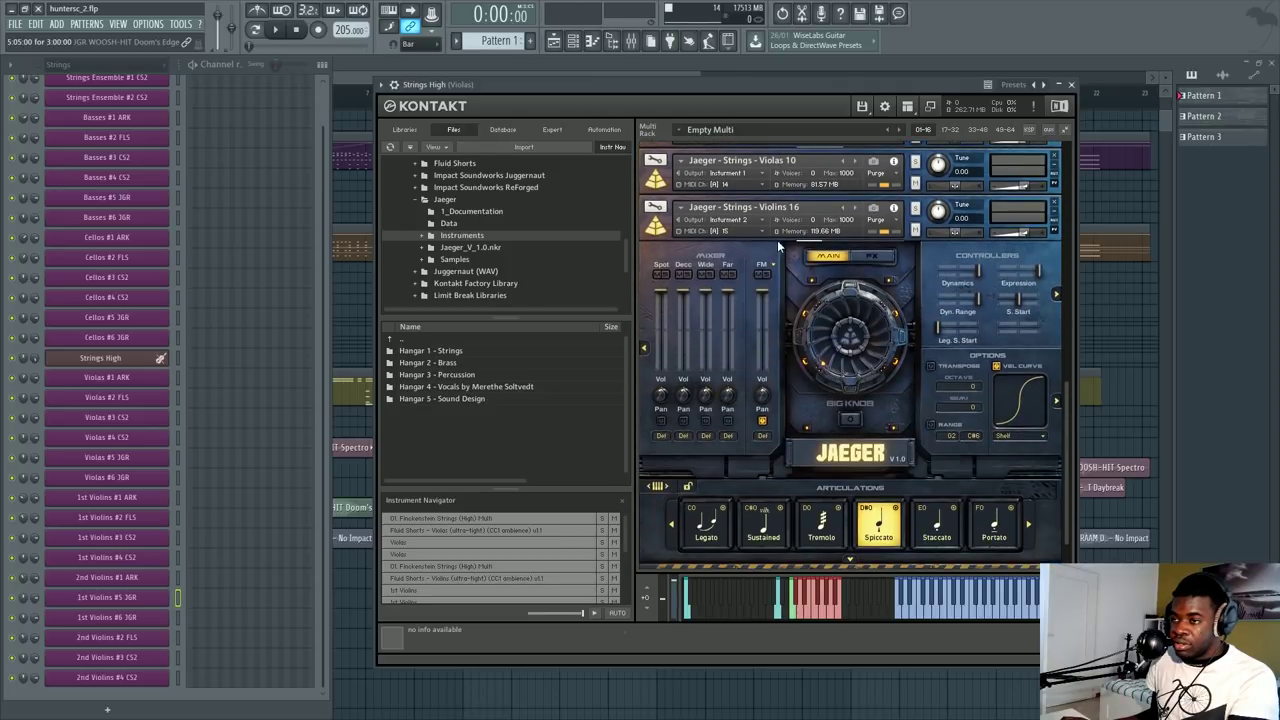
click(779, 245)
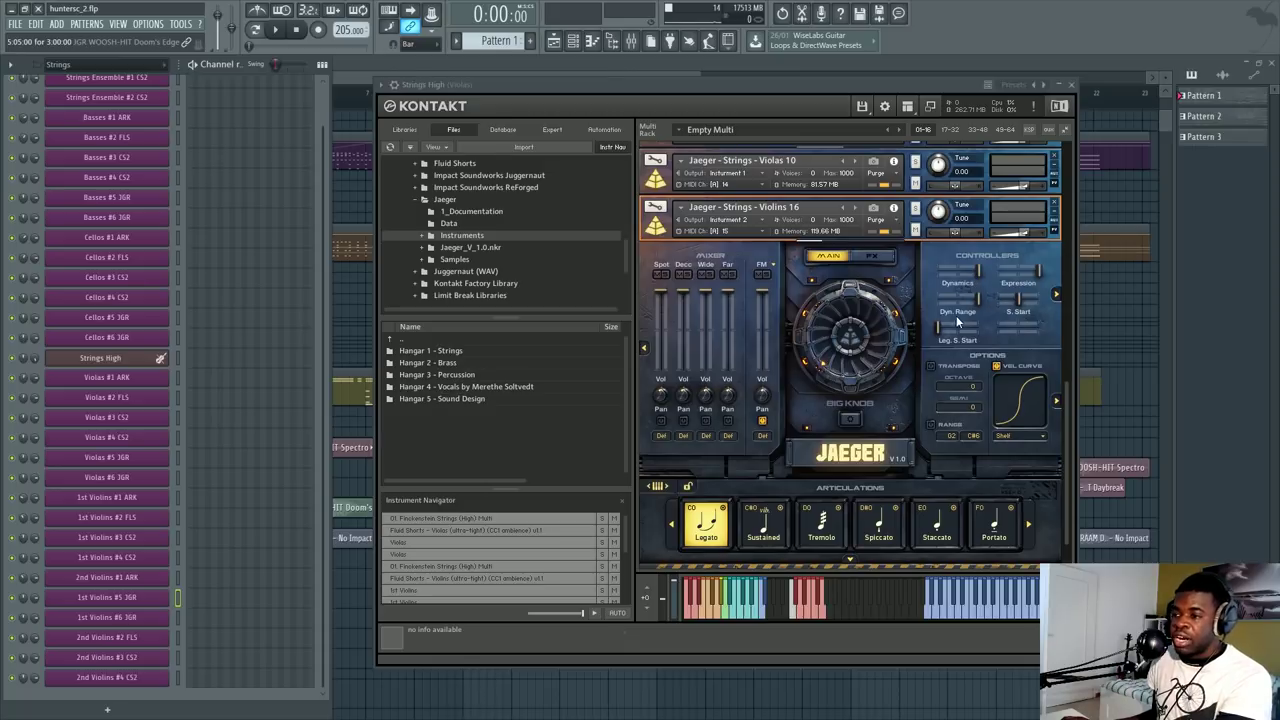
Step: Lower the Violins 16 patch's Dynamics and Dyn. Range controllers as a demonstration, and return both to maximum
drag(977, 300, 1020, 280)
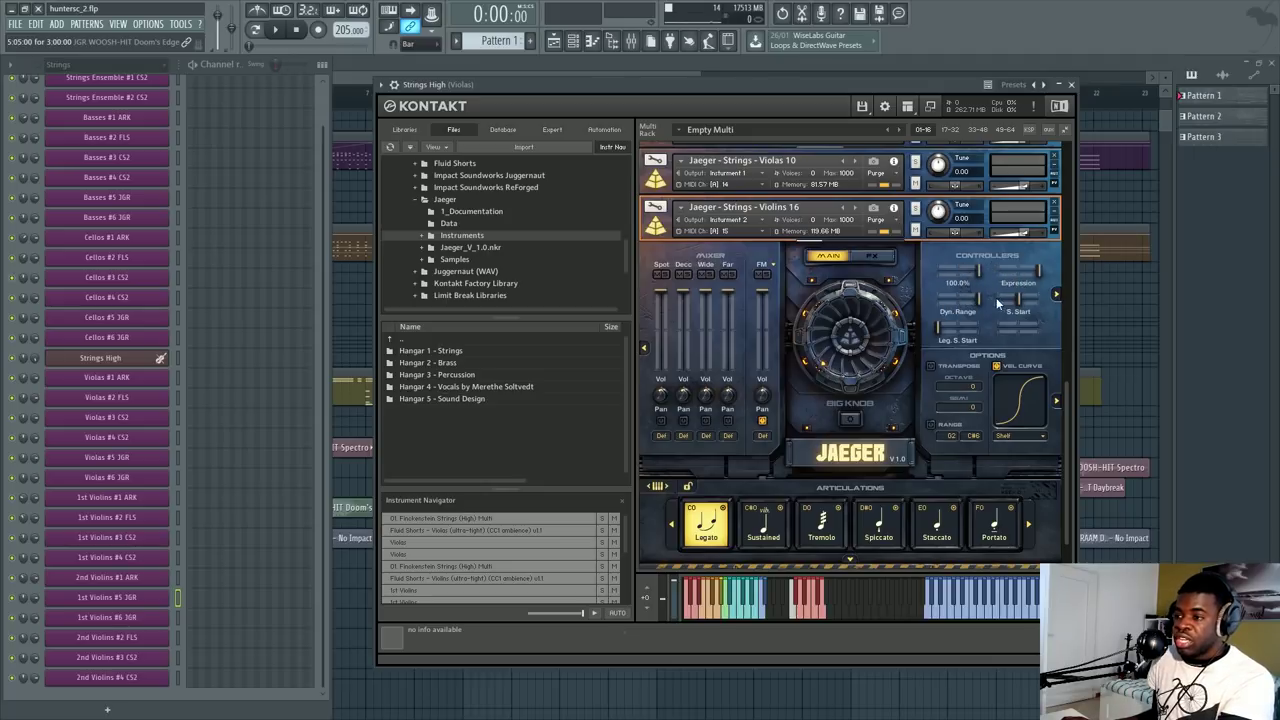
mouse_move(998, 298)
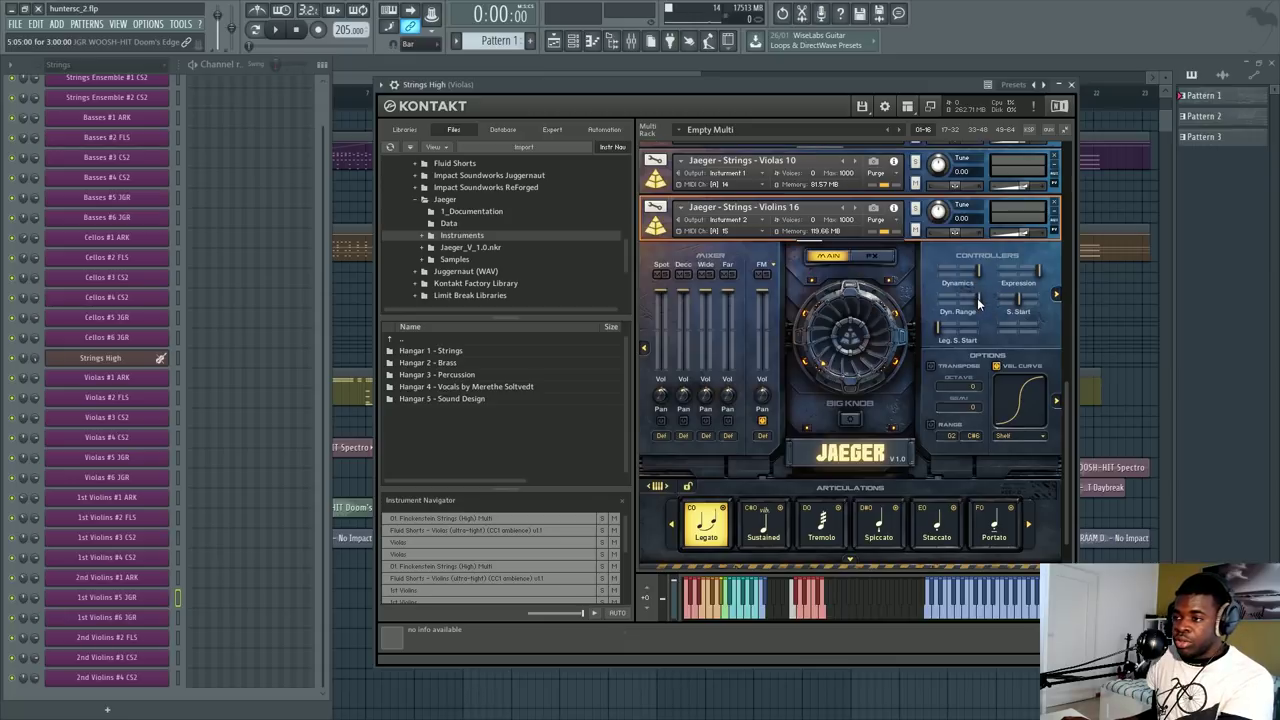
drag(979, 281, 951, 270)
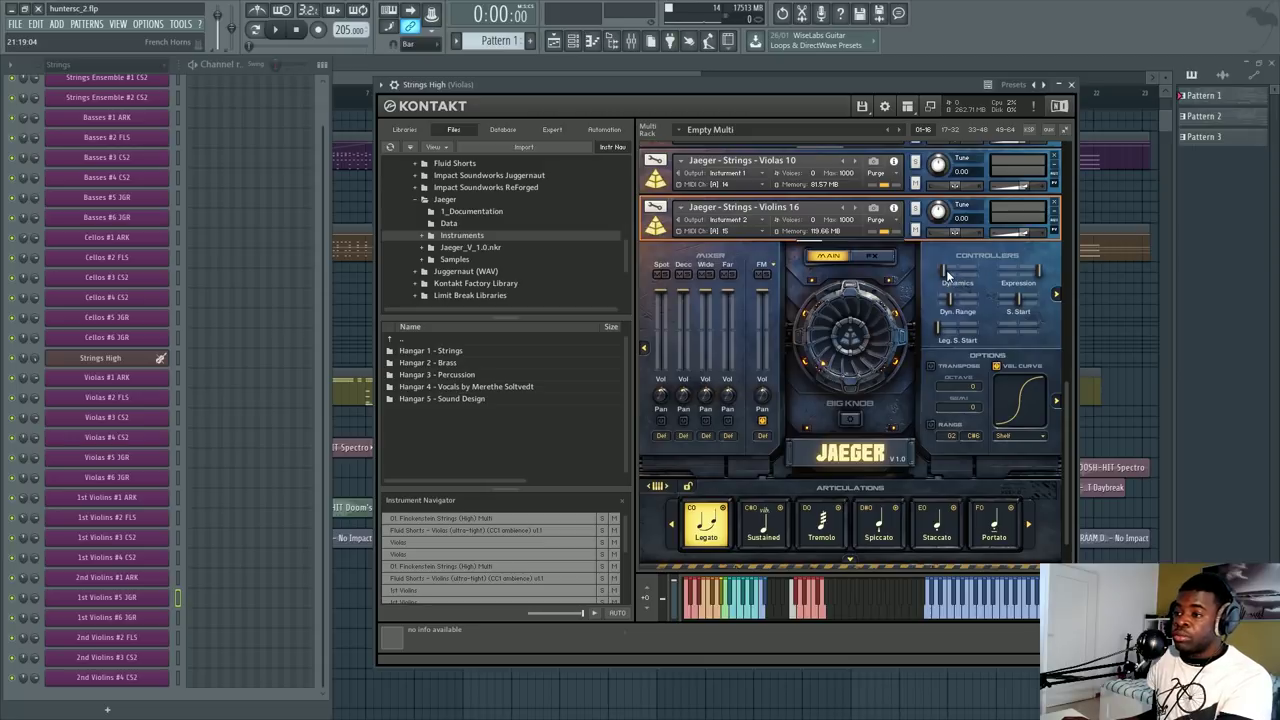
drag(948, 273, 1006, 278)
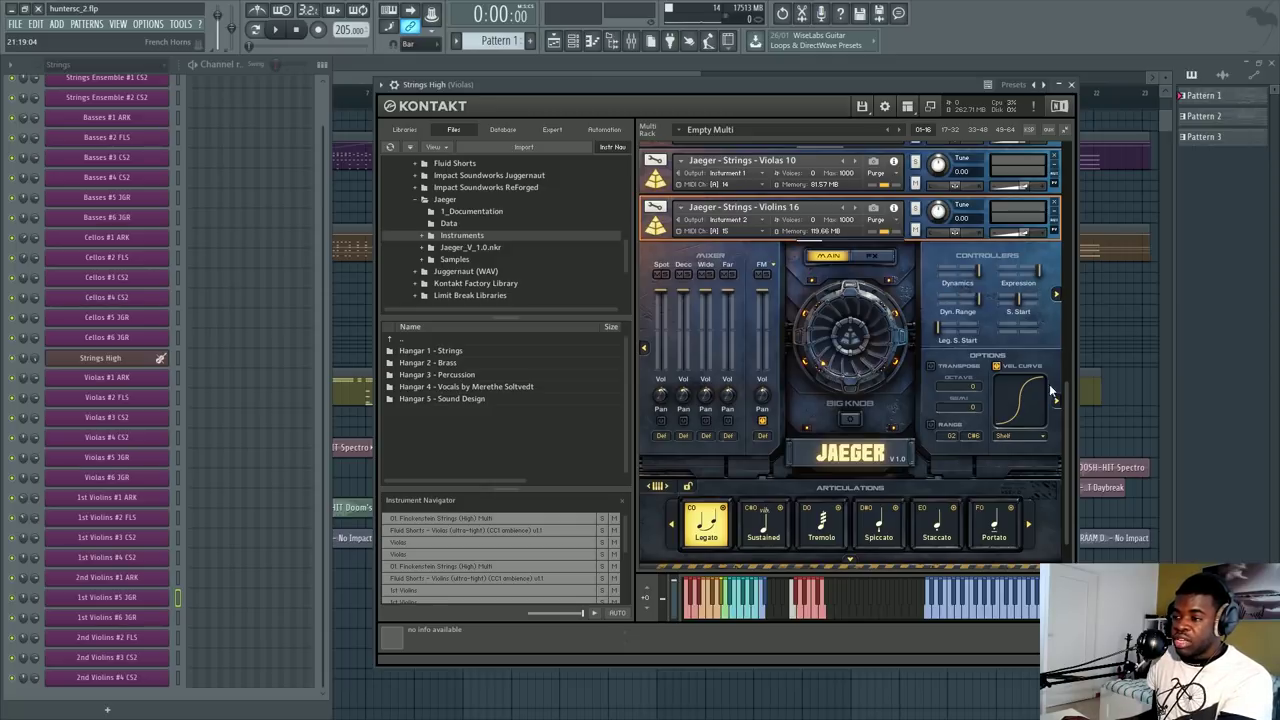
Step: Show the Violins 16 patch's Big Knob effects, switching from Compressor to Lo-Fi, and return to the main page
scroll(973, 450, down, 1)
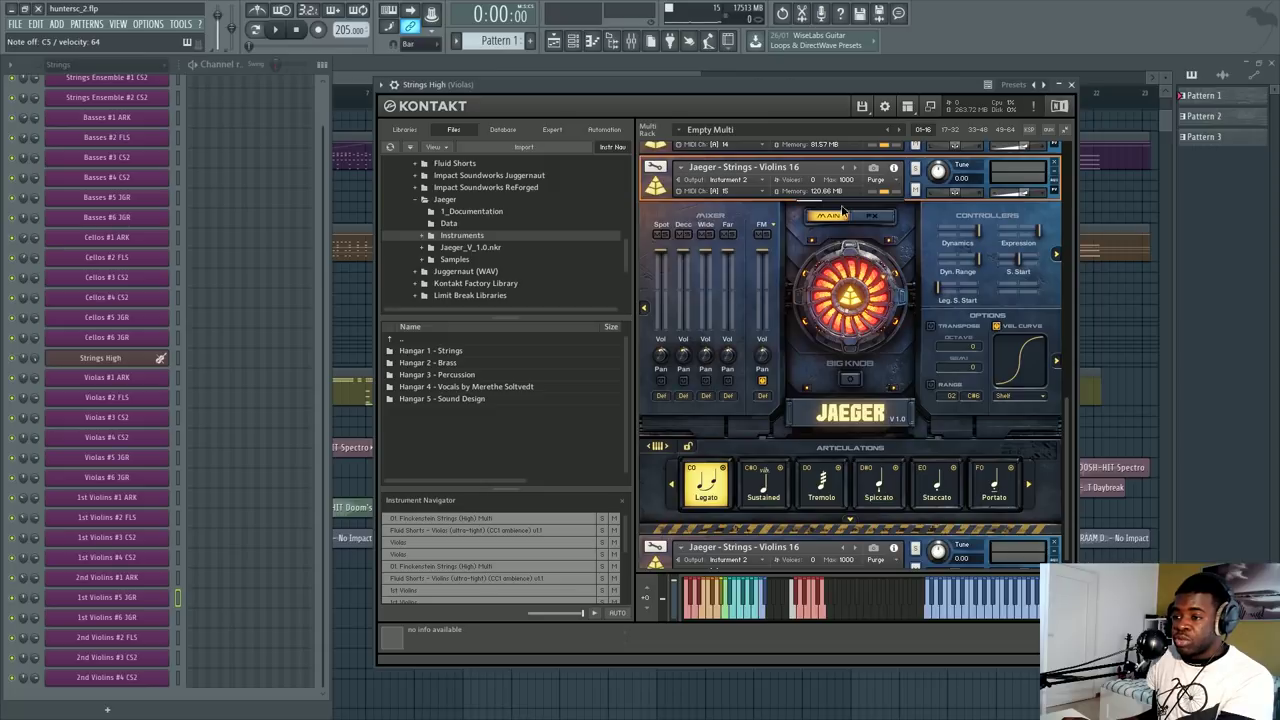
click(851, 380)
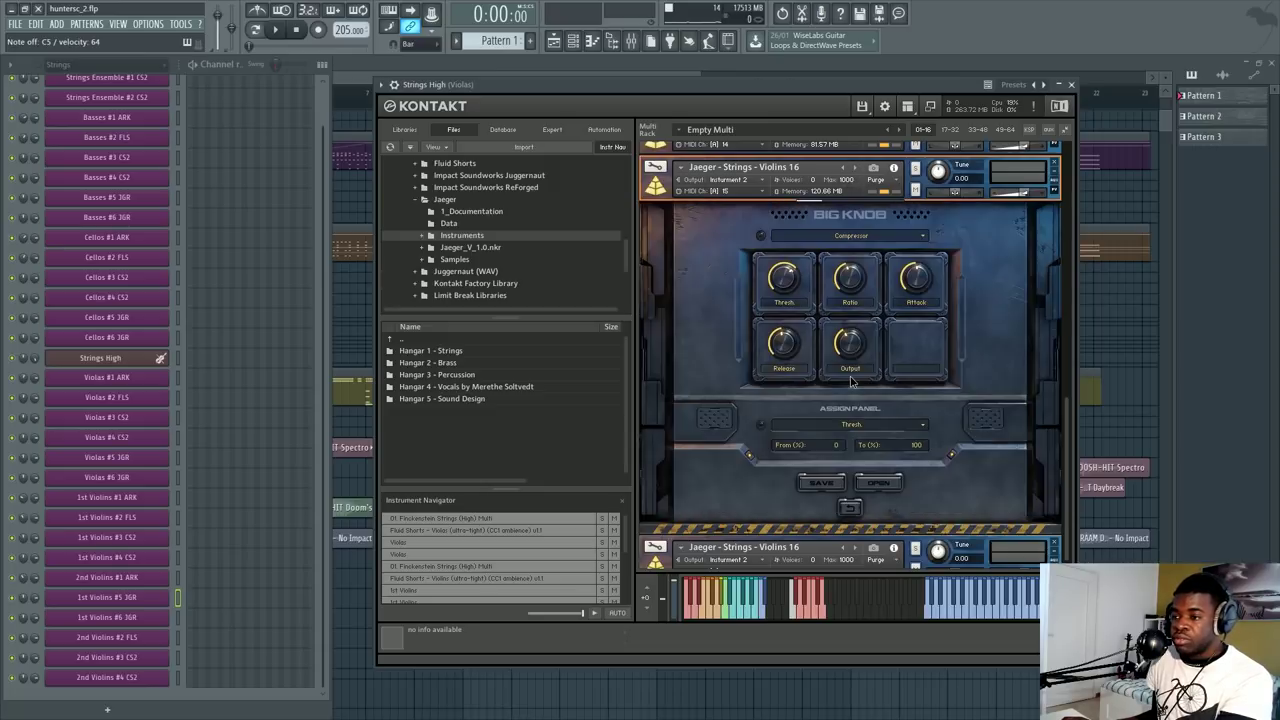
click(870, 240)
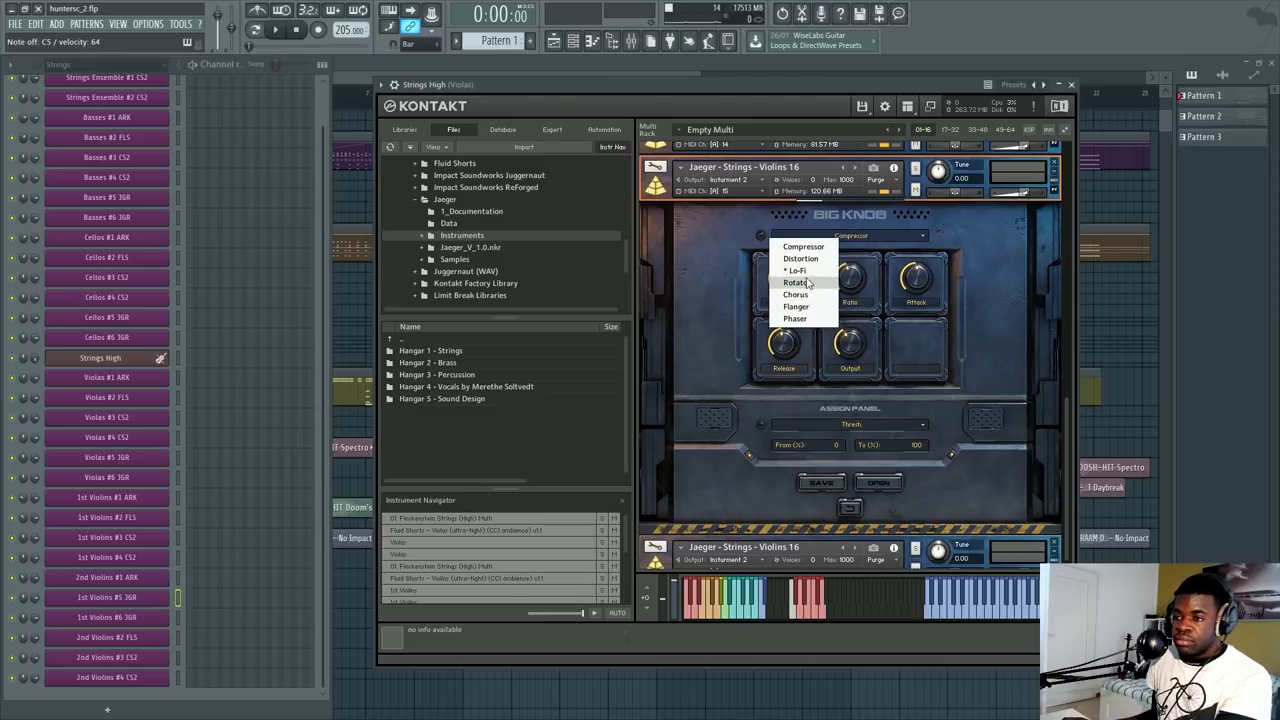
click(808, 271)
click(878, 239)
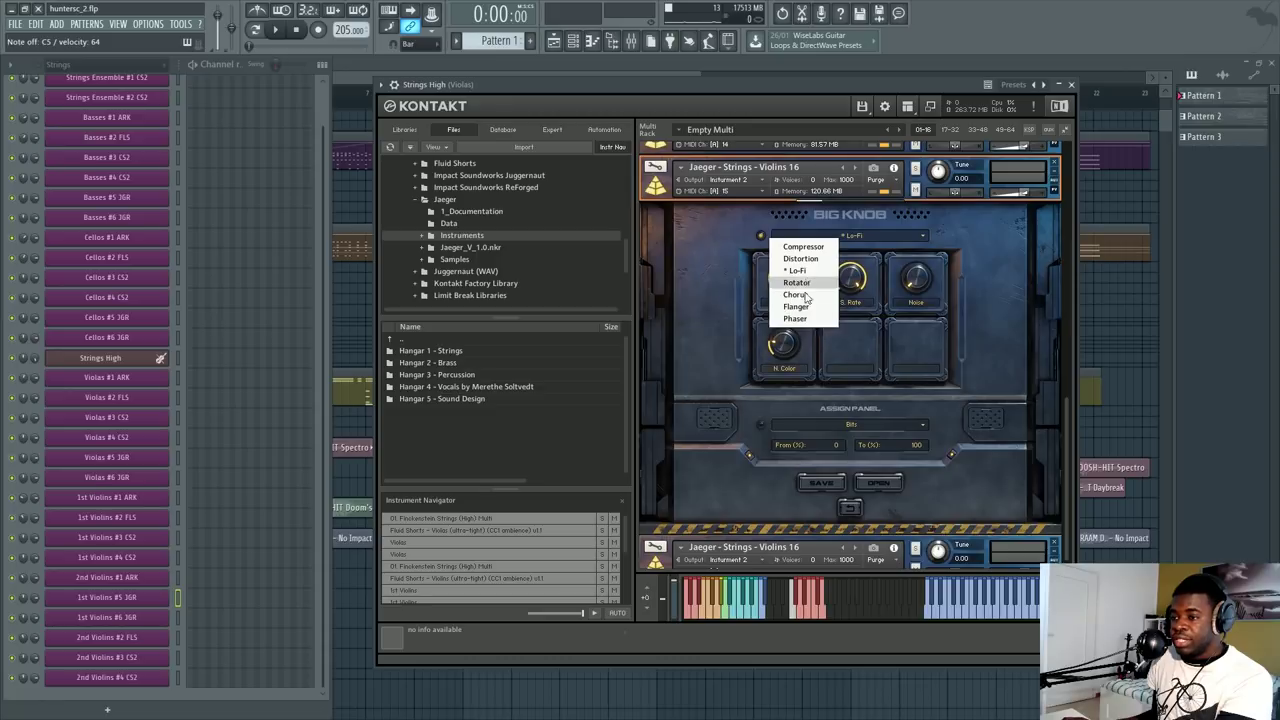
click(850, 507)
Step: Compare the Step Mod and Ins/Sends effect pages of the Violins 16 patch, and return to its main page
click(876, 216)
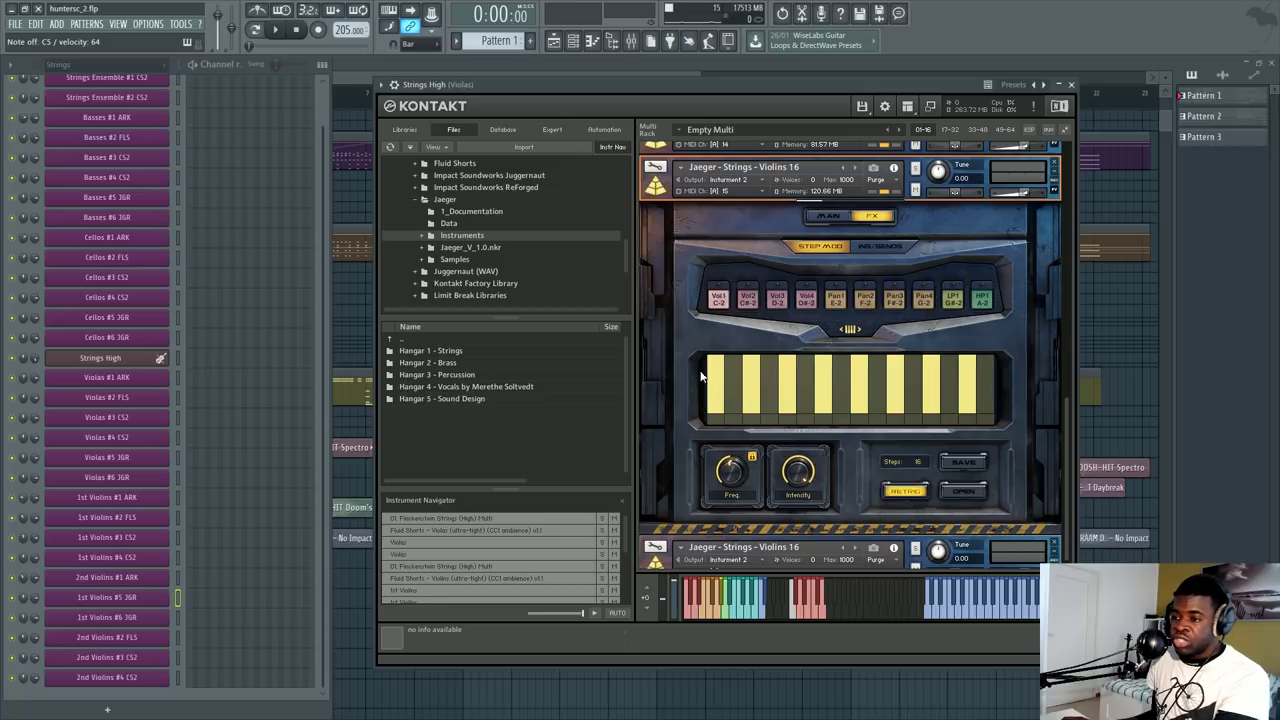
click(880, 244)
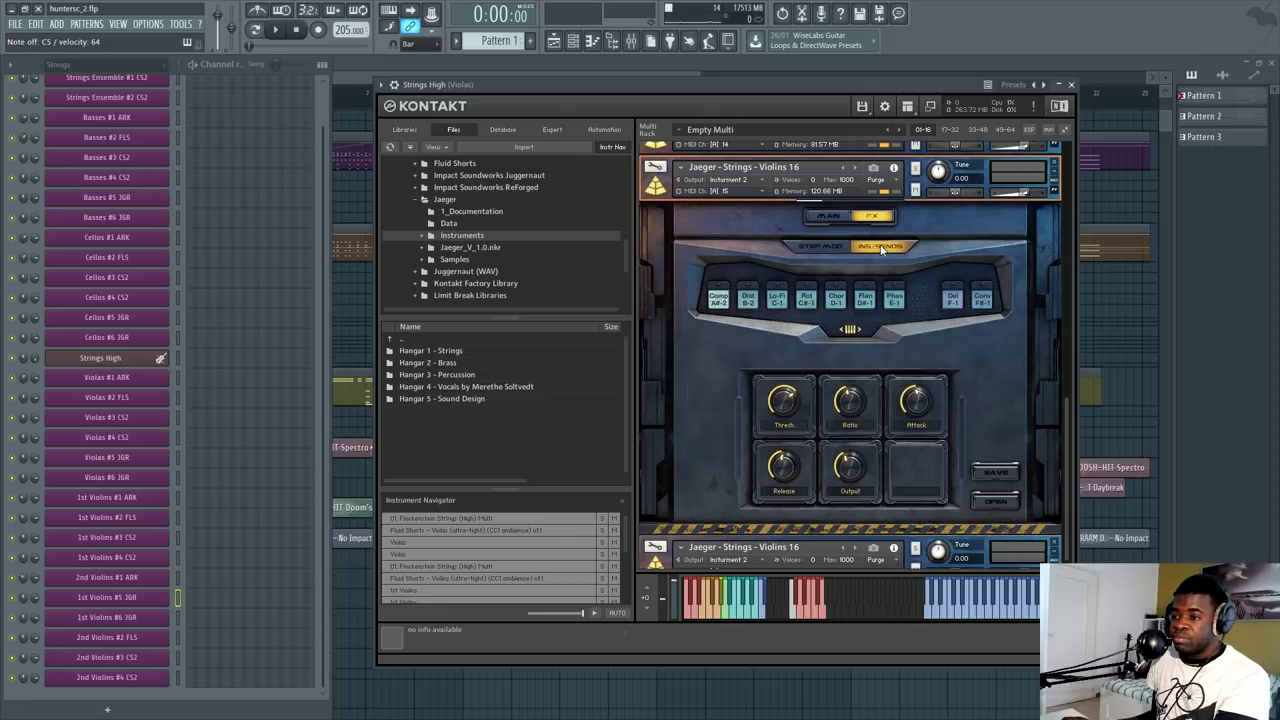
click(823, 241)
click(873, 246)
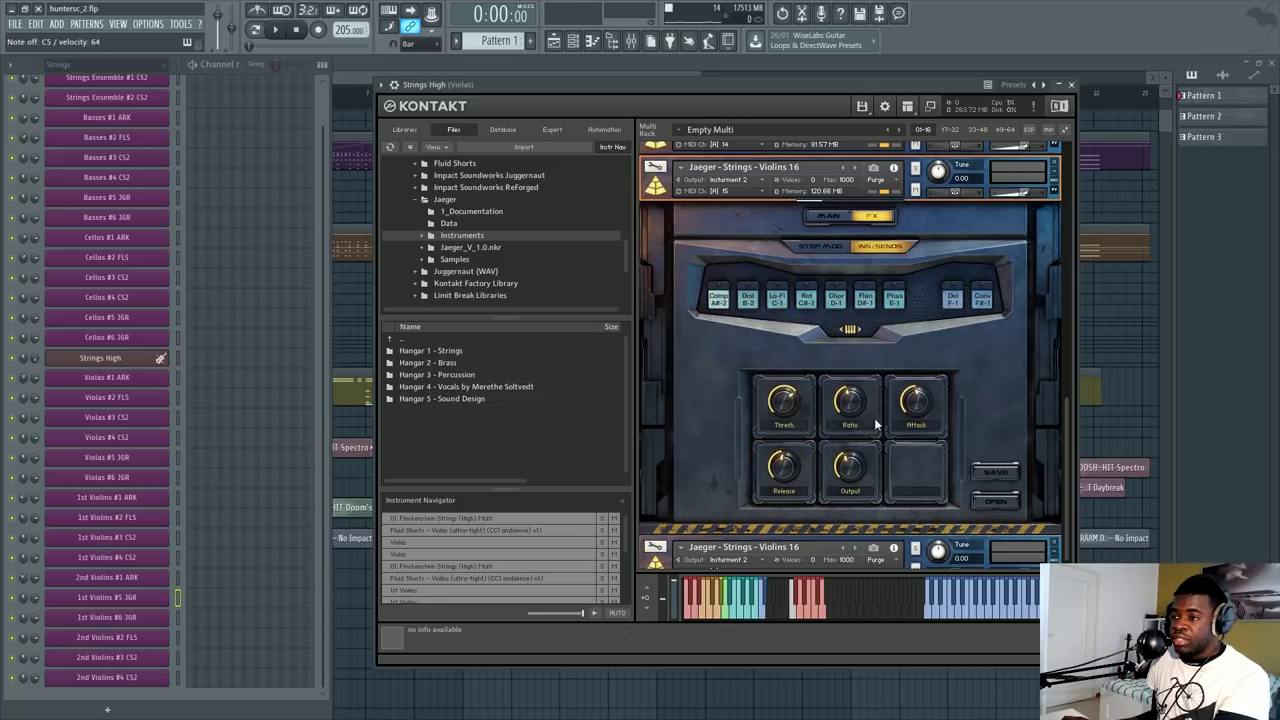
click(830, 214)
Step: Select the Sustained articulation in the Violins 16 patch and bring up the 1st Violins #5 JGR channel's controllers
scroll(777, 455, down, 1)
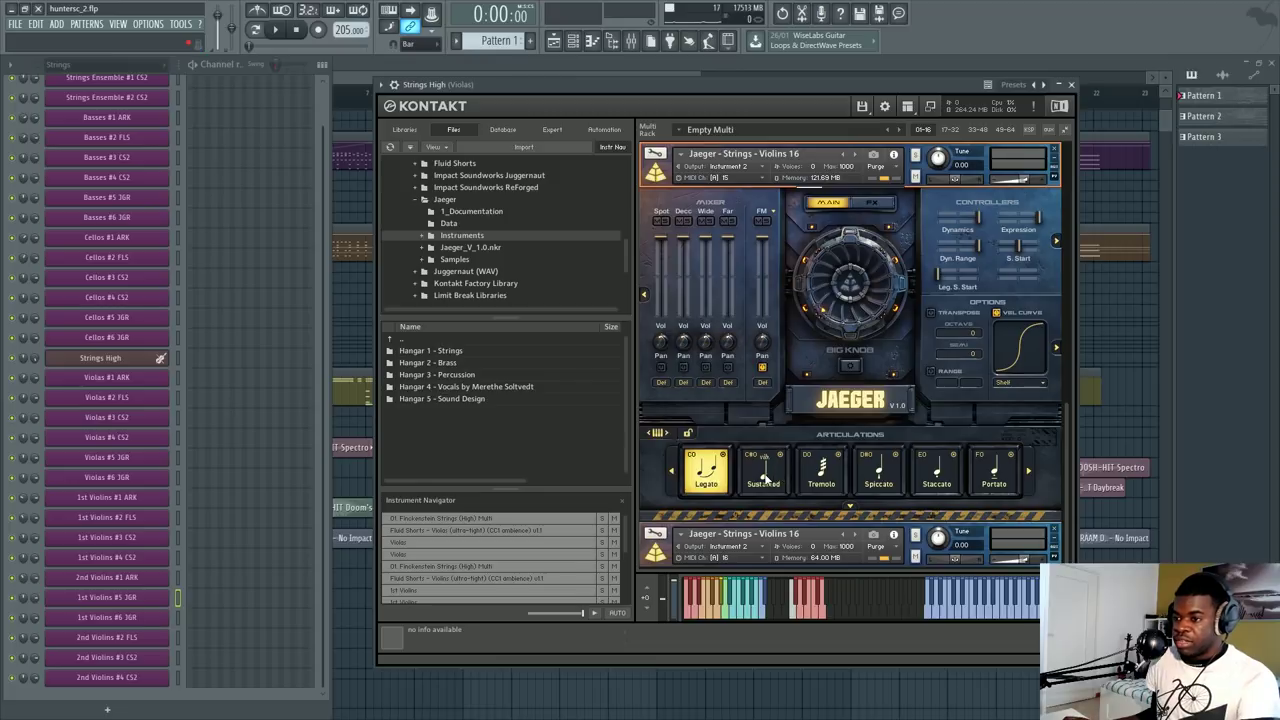
click(778, 475)
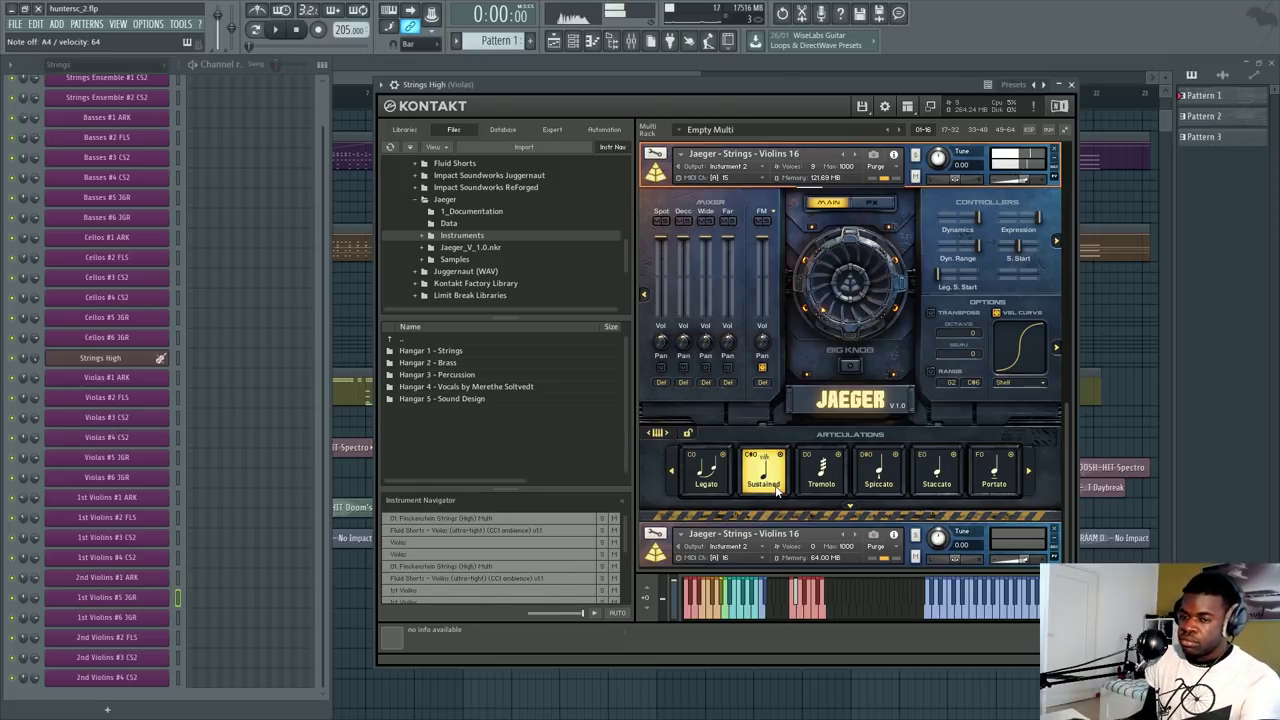
click(143, 600)
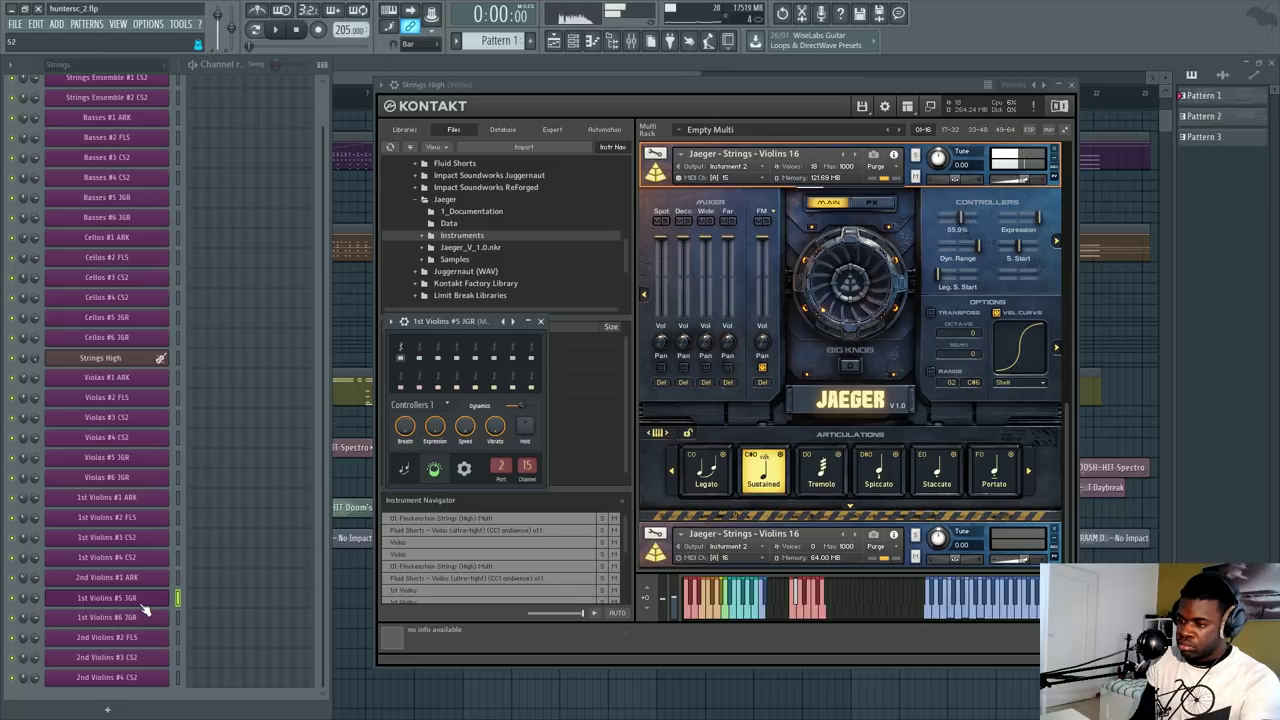
Step: Switch the Violins 16 patch to the Tremolo articulation and show the 1st Violins #5 JGR channel's controllers again
click(816, 478)
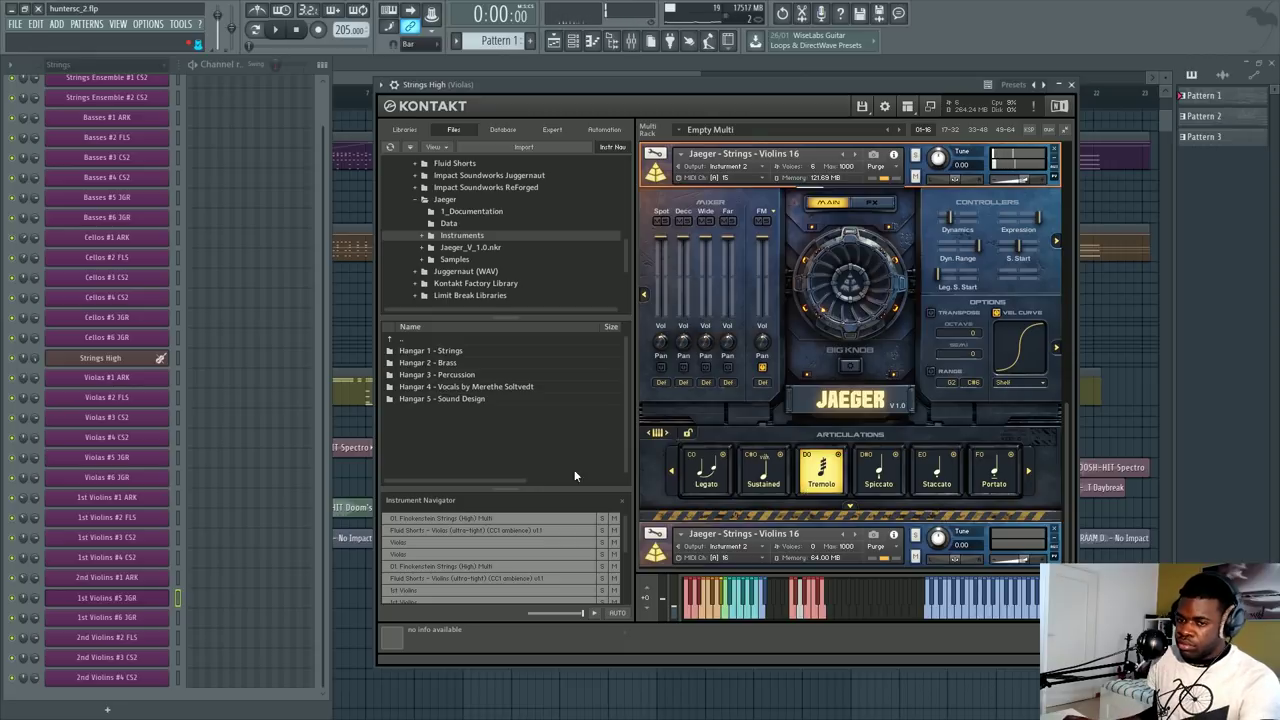
scroll(166, 597, up, 1)
click(166, 597)
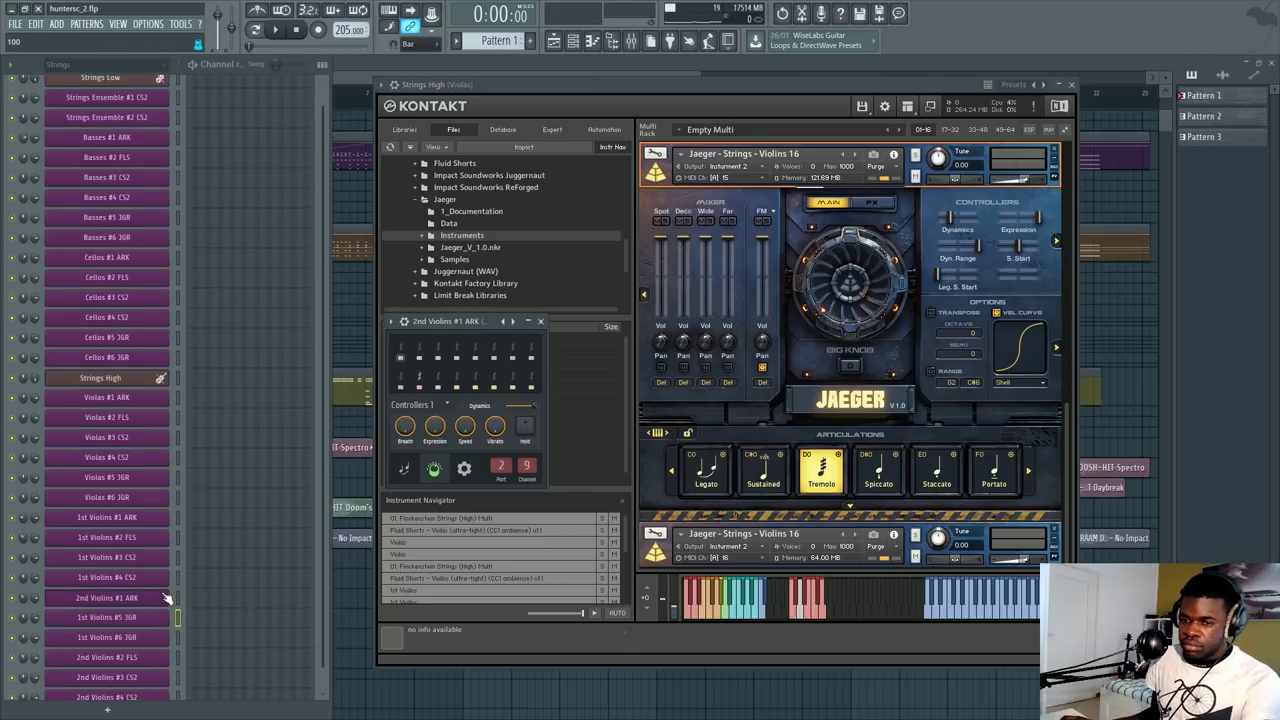
click(157, 618)
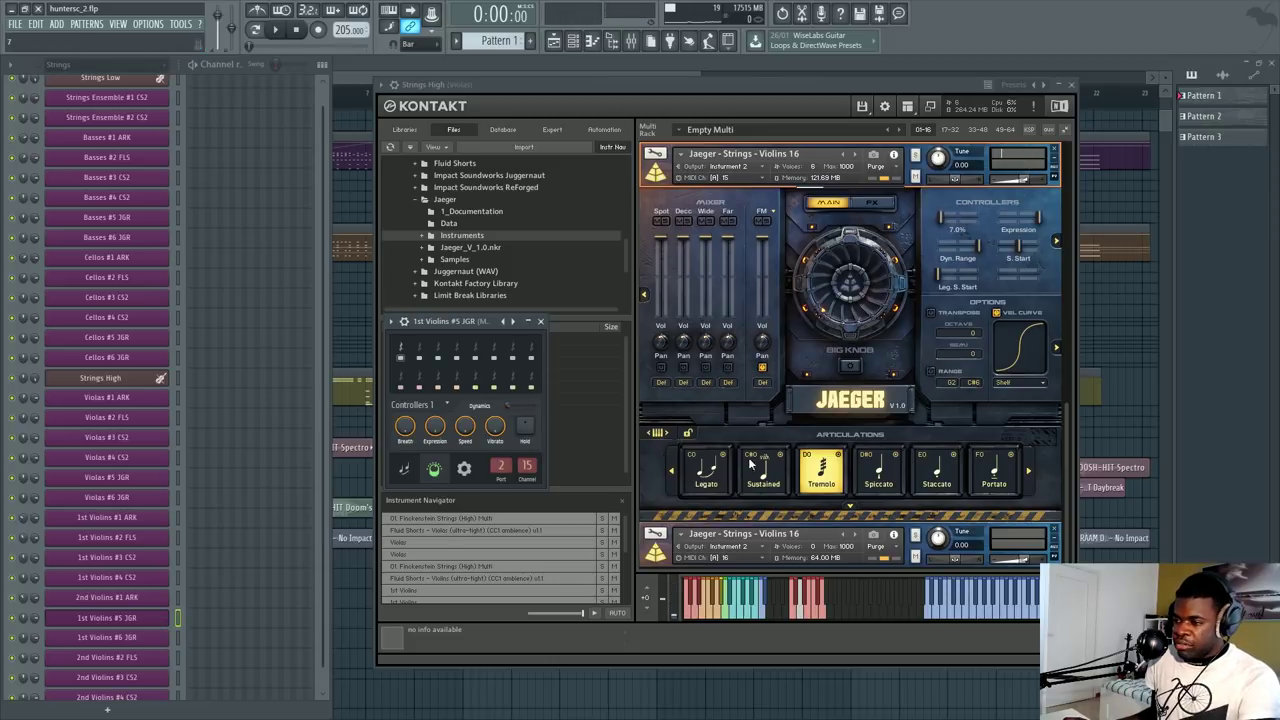
Step: Switch between the Violins 16 patch's articulations, including Sustained, ending on Spiccato
click(859, 474)
click(821, 472)
click(777, 476)
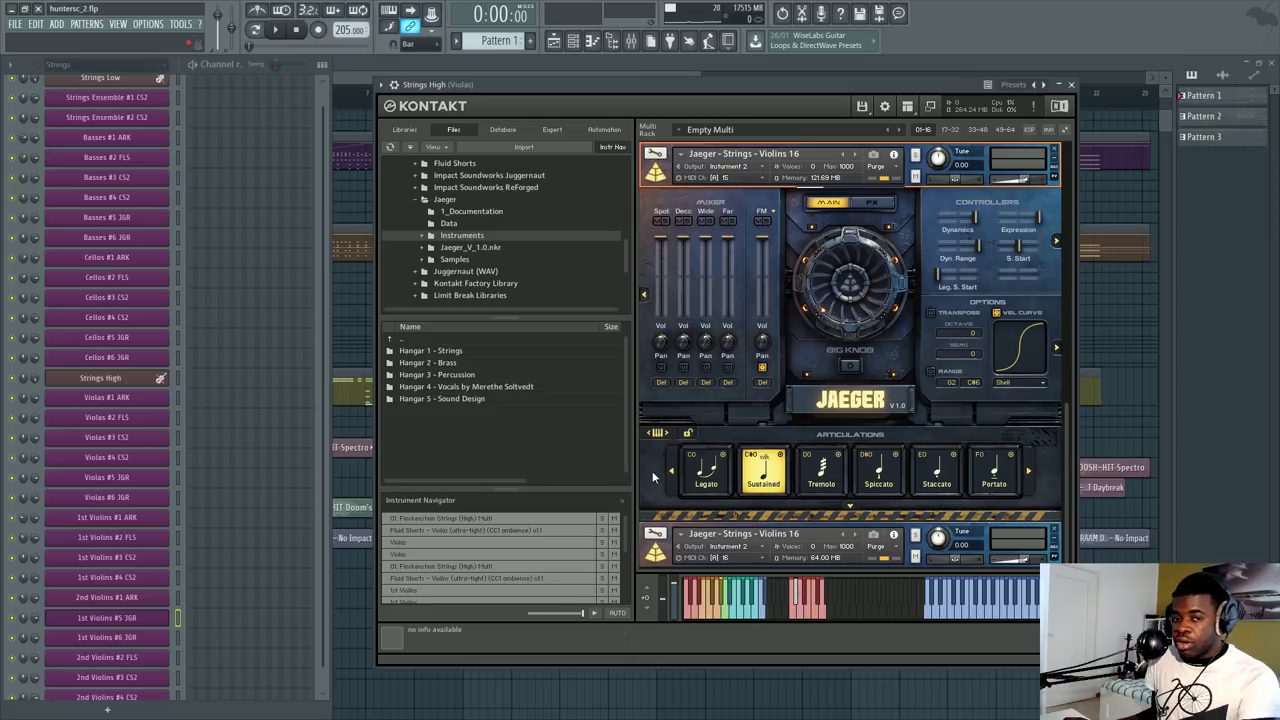
click(680, 463)
click(862, 490)
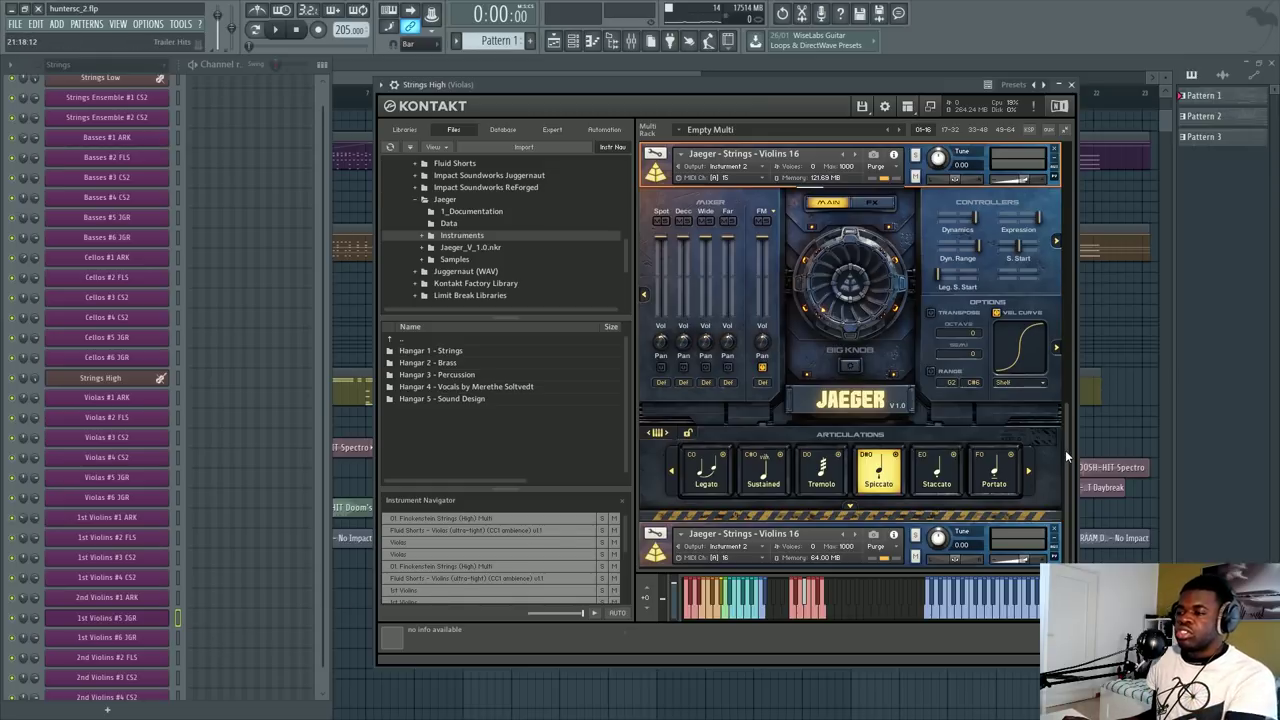
Step: Change the velocity curve of the Violins 16 patch from its current shape to Linear
click(1044, 384)
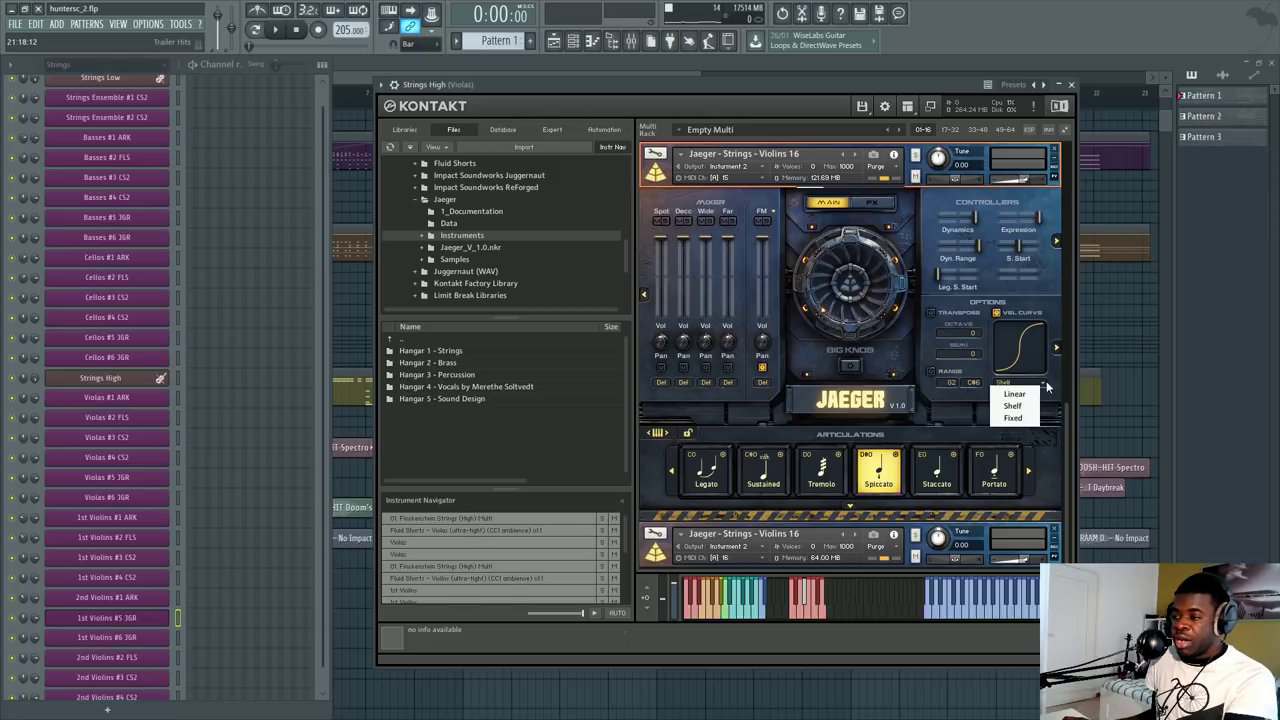
click(1027, 402)
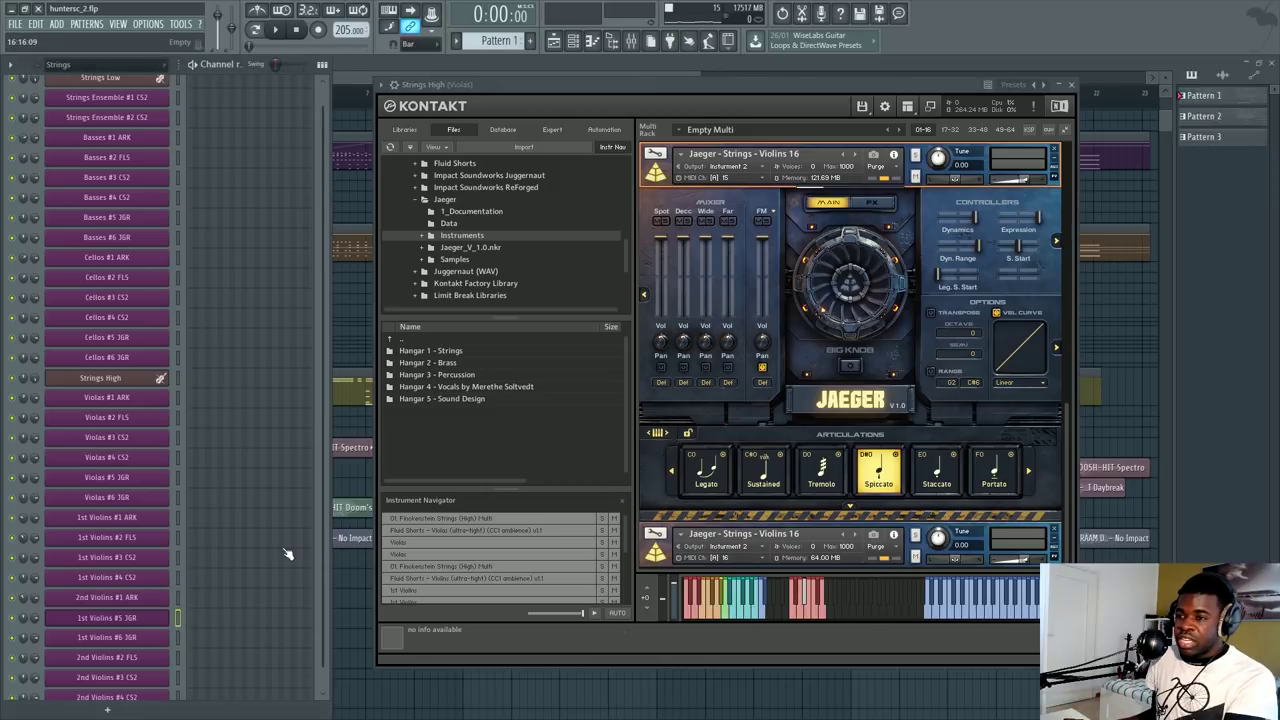
Step: Show the Cellos #1 ARK piano roll in Pattern 2 and play the pattern from shortly before bar 13
scroll(254, 274, down, 2)
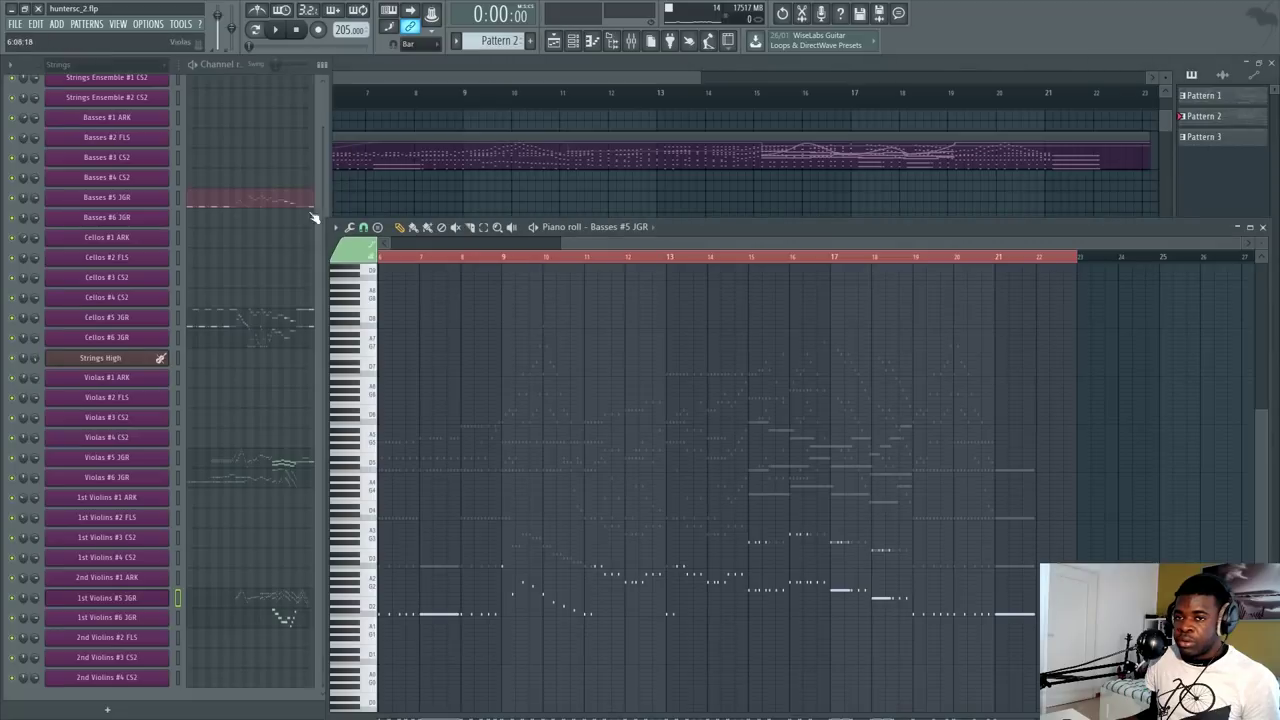
click(251, 237)
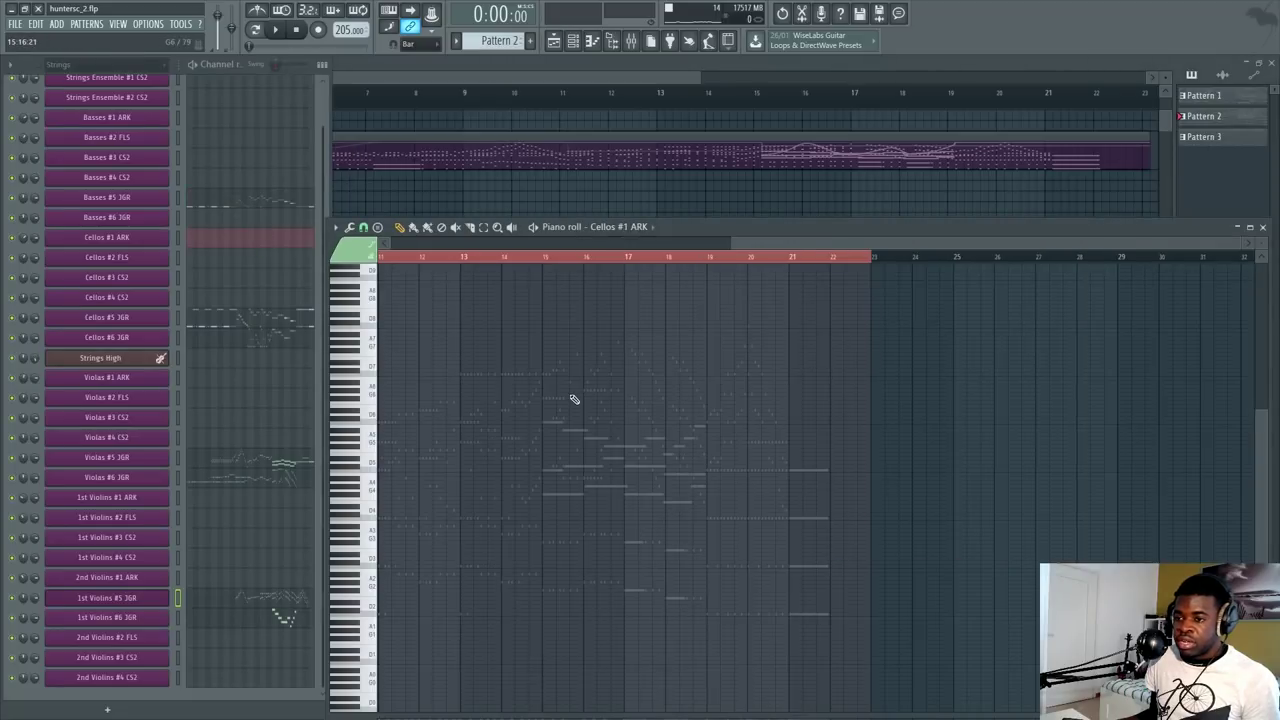
click(648, 262)
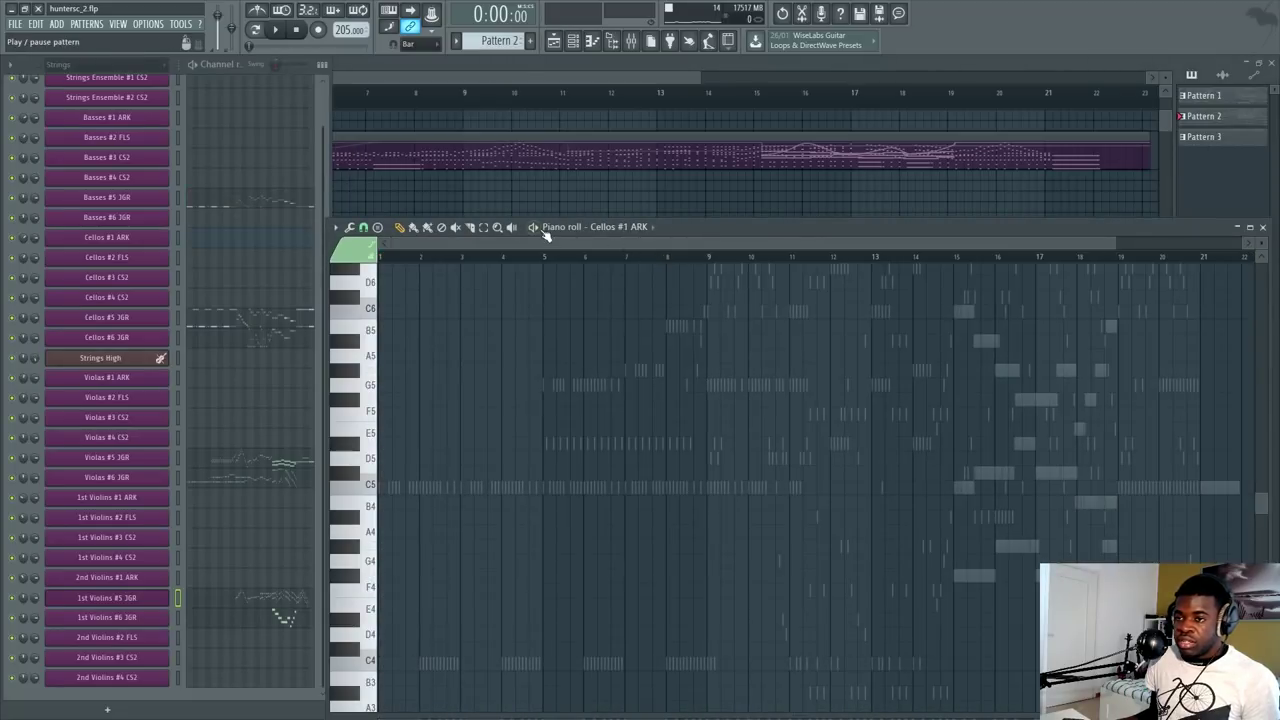
key(space)
click(856, 257)
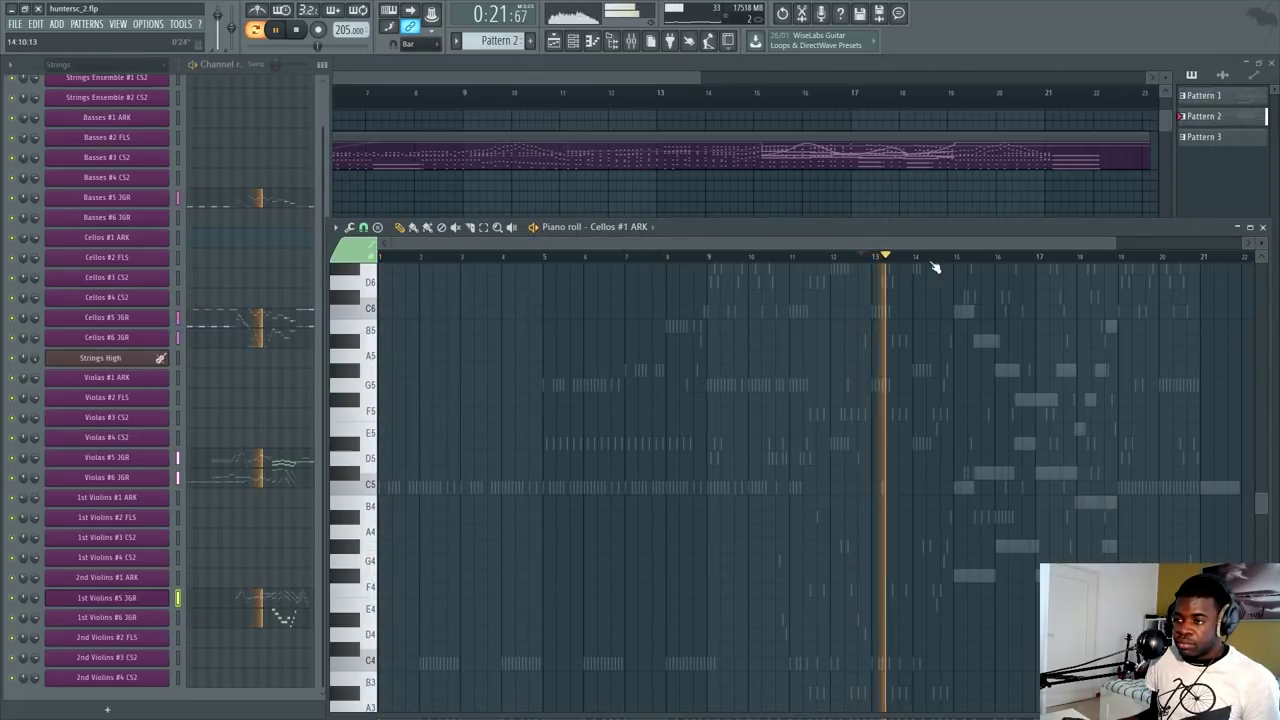
scroll(935, 267, up, 2)
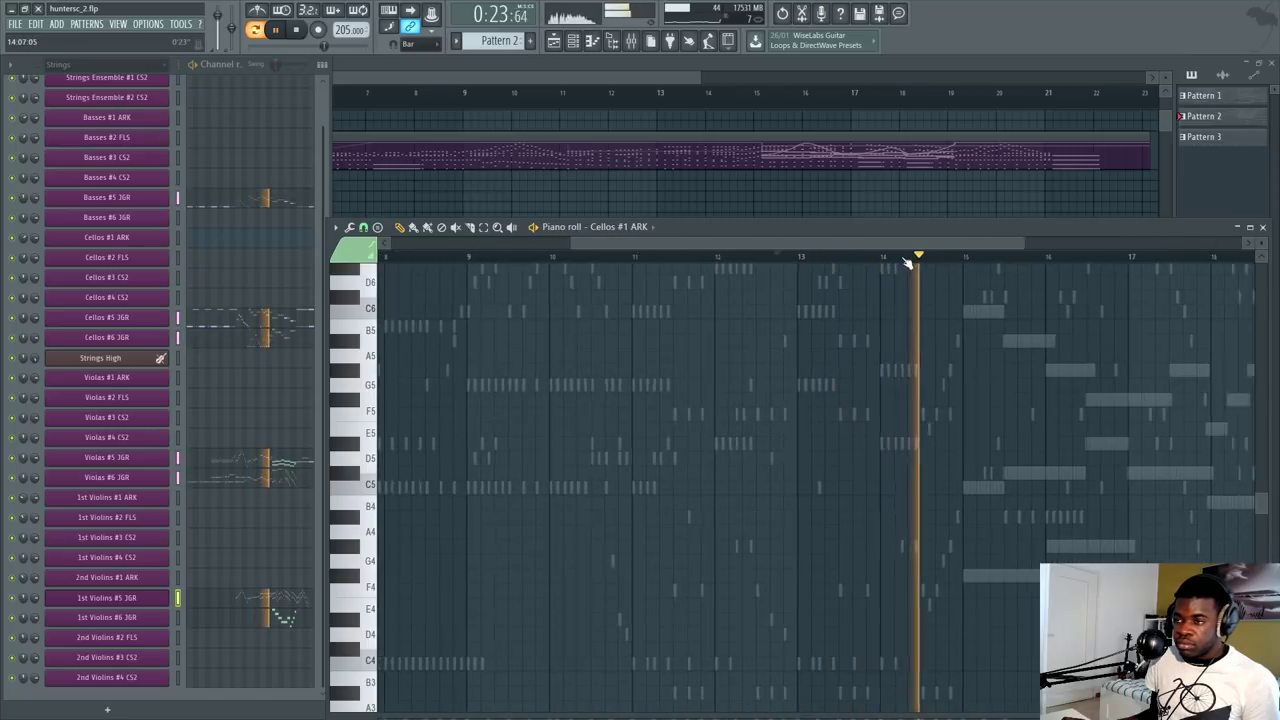
scroll(907, 263, down, 2)
Step: Show the Violas #5 JGR and 1st Violins #5 JGR parts in the piano roll during playback, and stop it
double_click(941, 472)
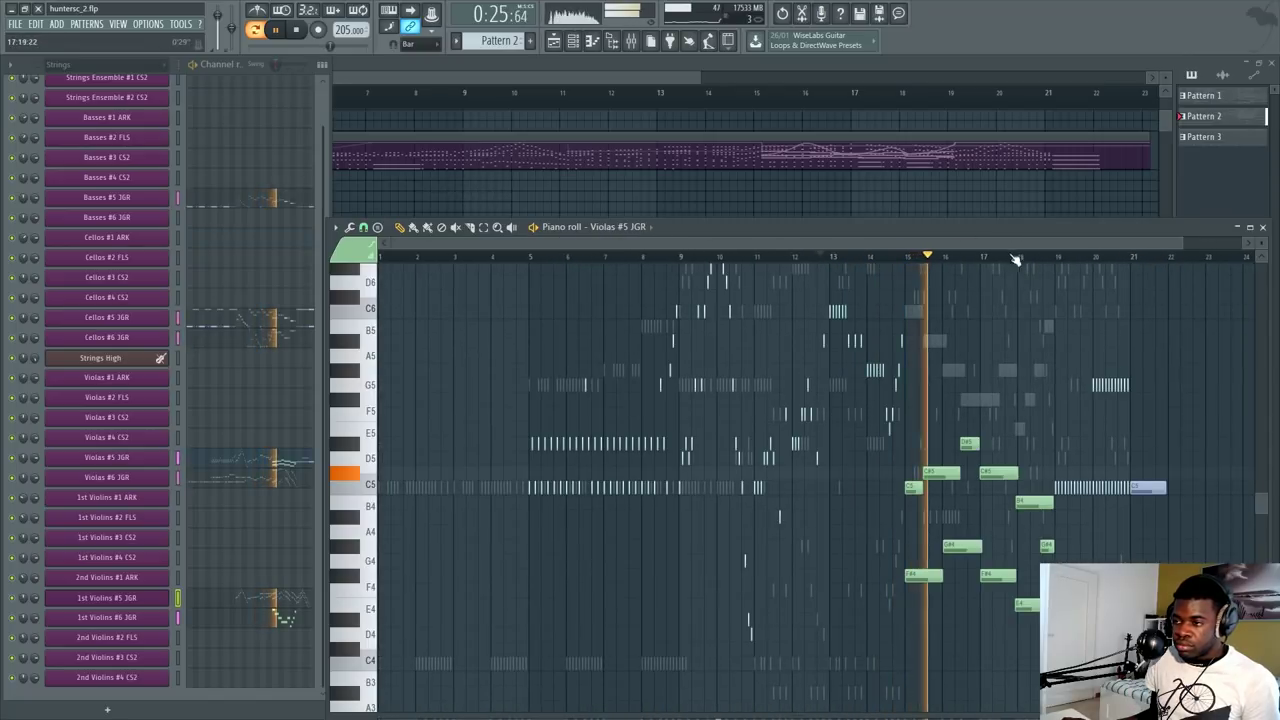
scroll(1000, 262, up, 3)
scroll(884, 442, up, 3)
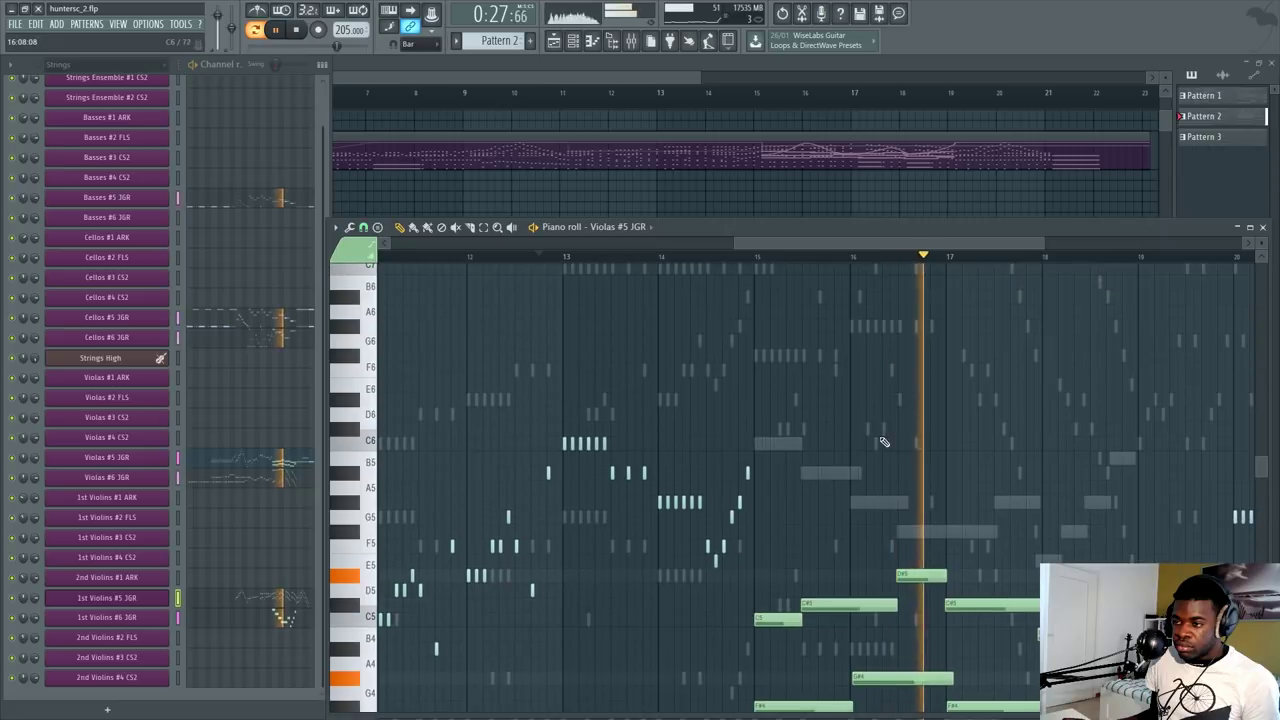
double_click(884, 442)
drag(944, 234, 919, 96)
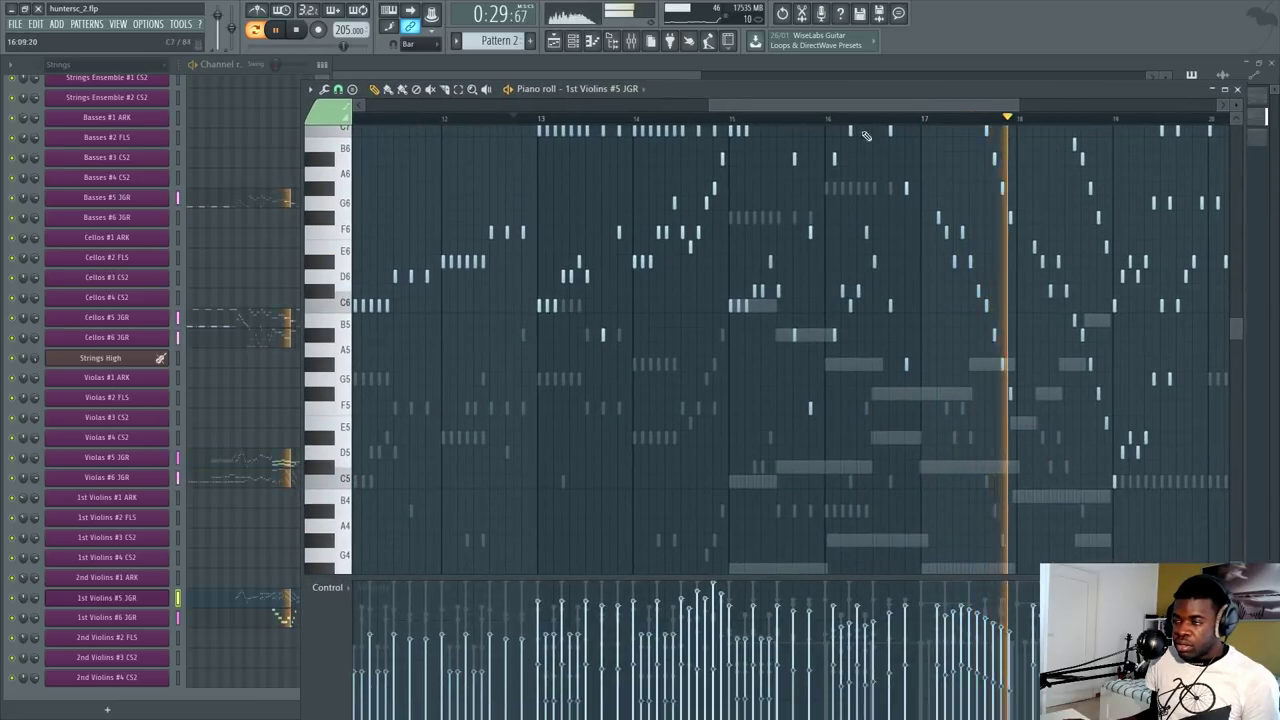
key(space)
scroll(872, 118, down, 4)
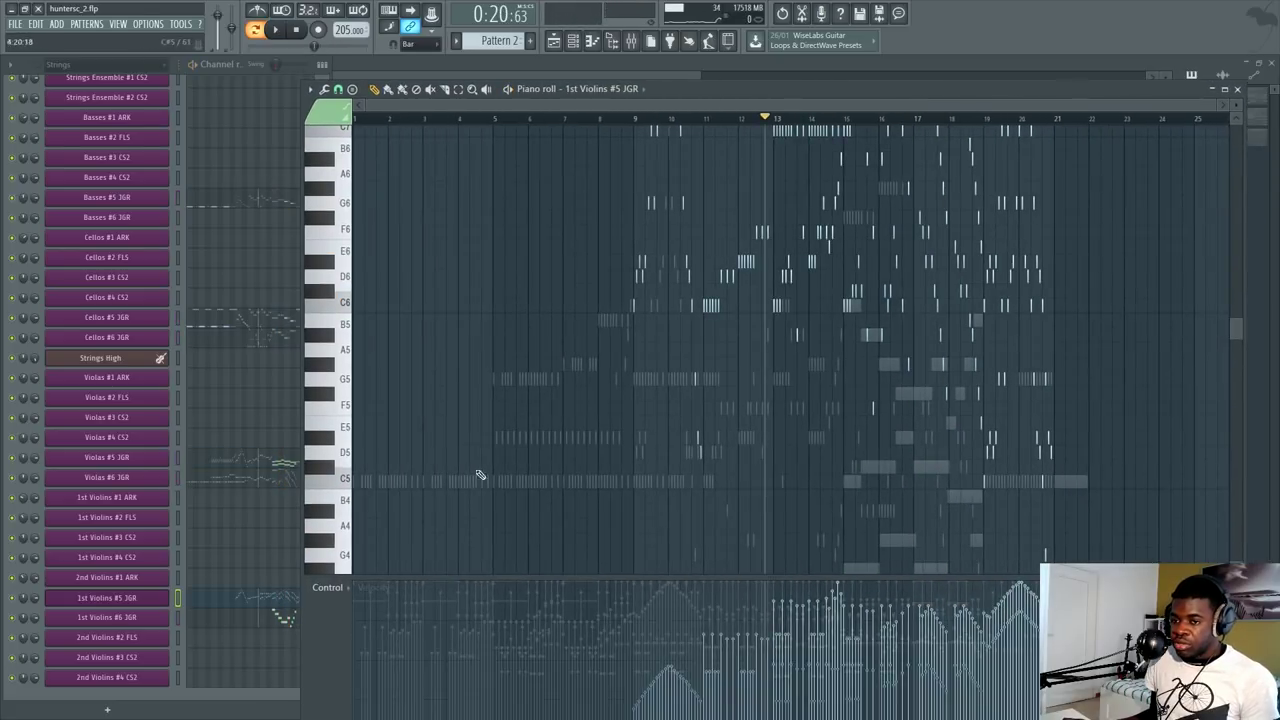
Step: Compare the Cellos #6 JGR notes with the 1st Violins #5 JGR notes in the piano roll
click(250, 345)
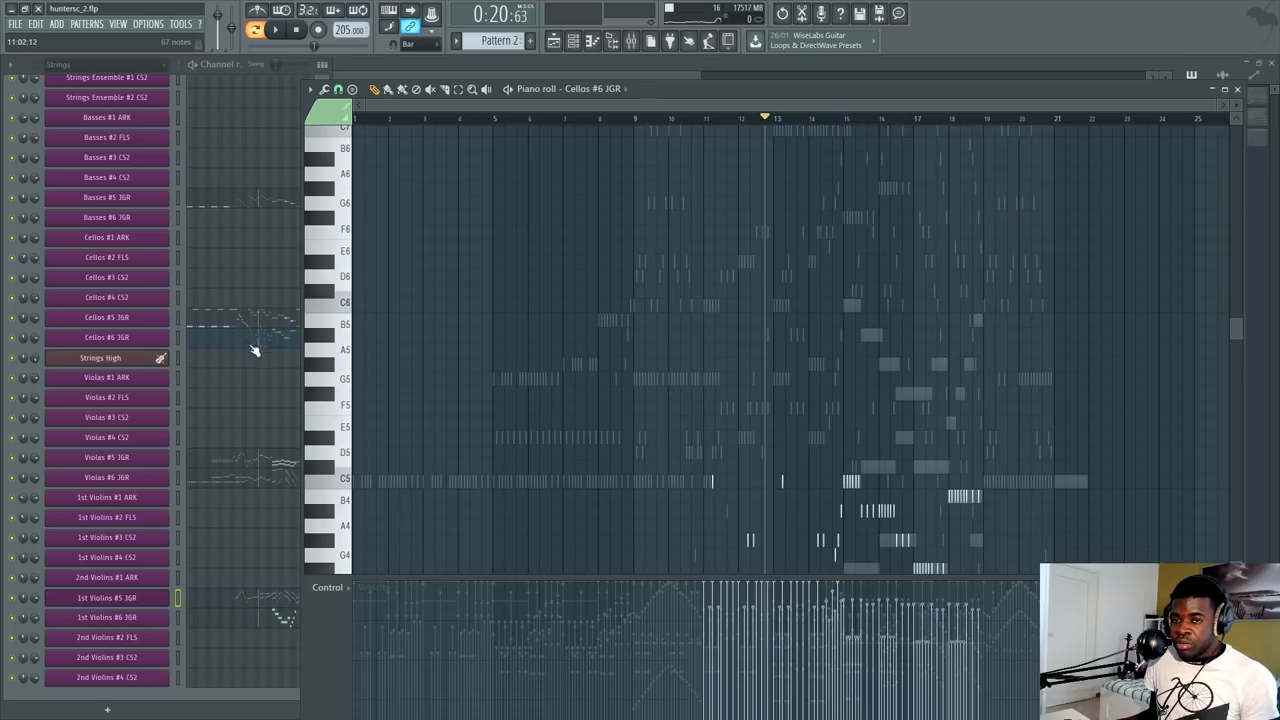
click(253, 592)
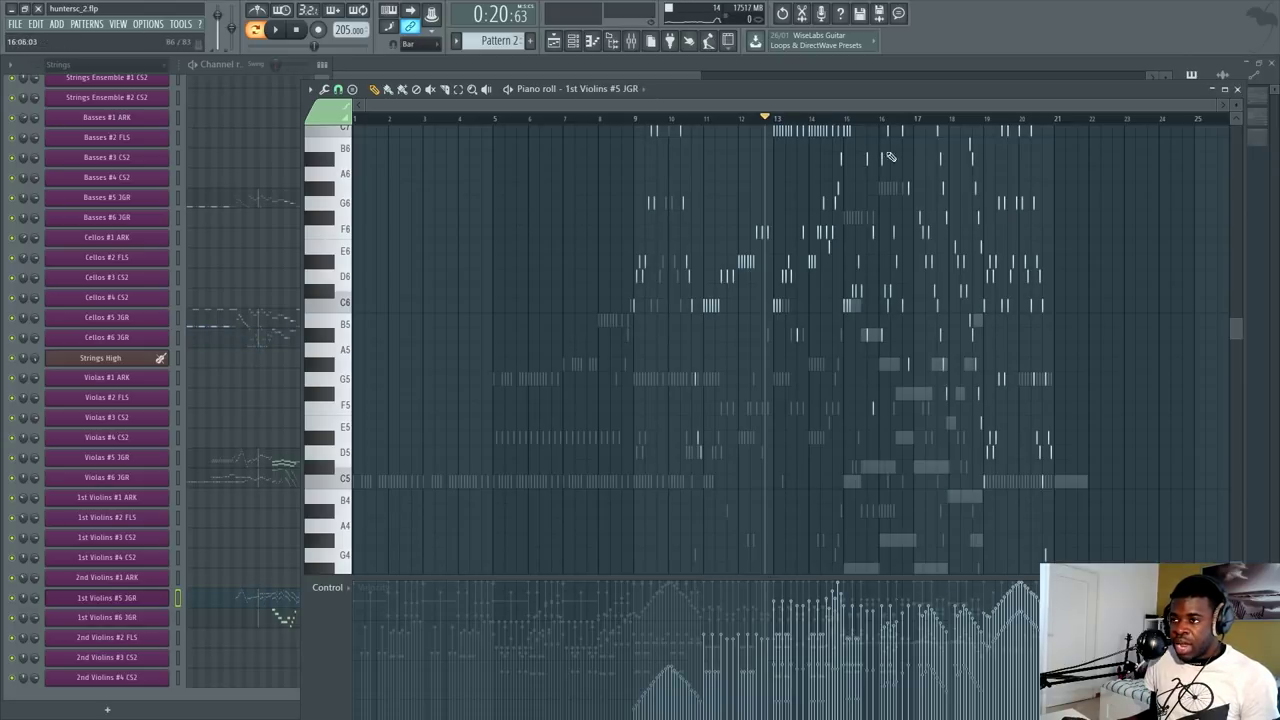
scroll(939, 117, up, 3)
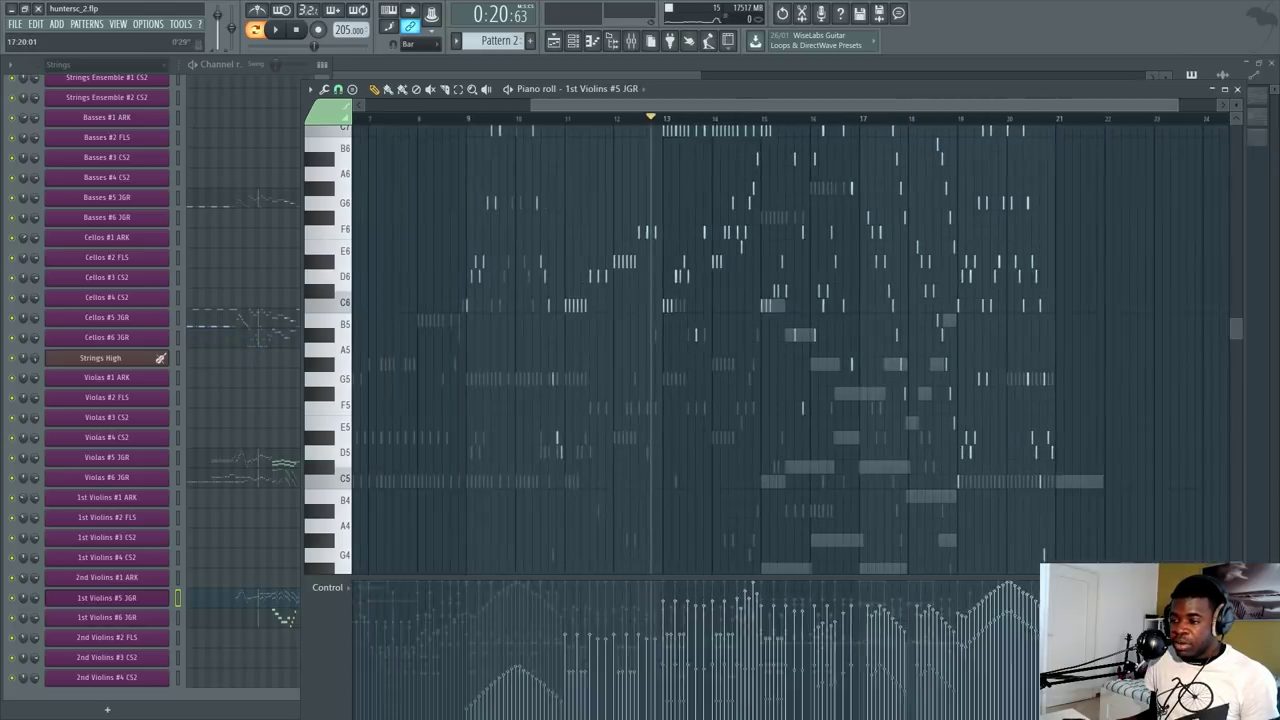
scroll(871, 373, down, 3)
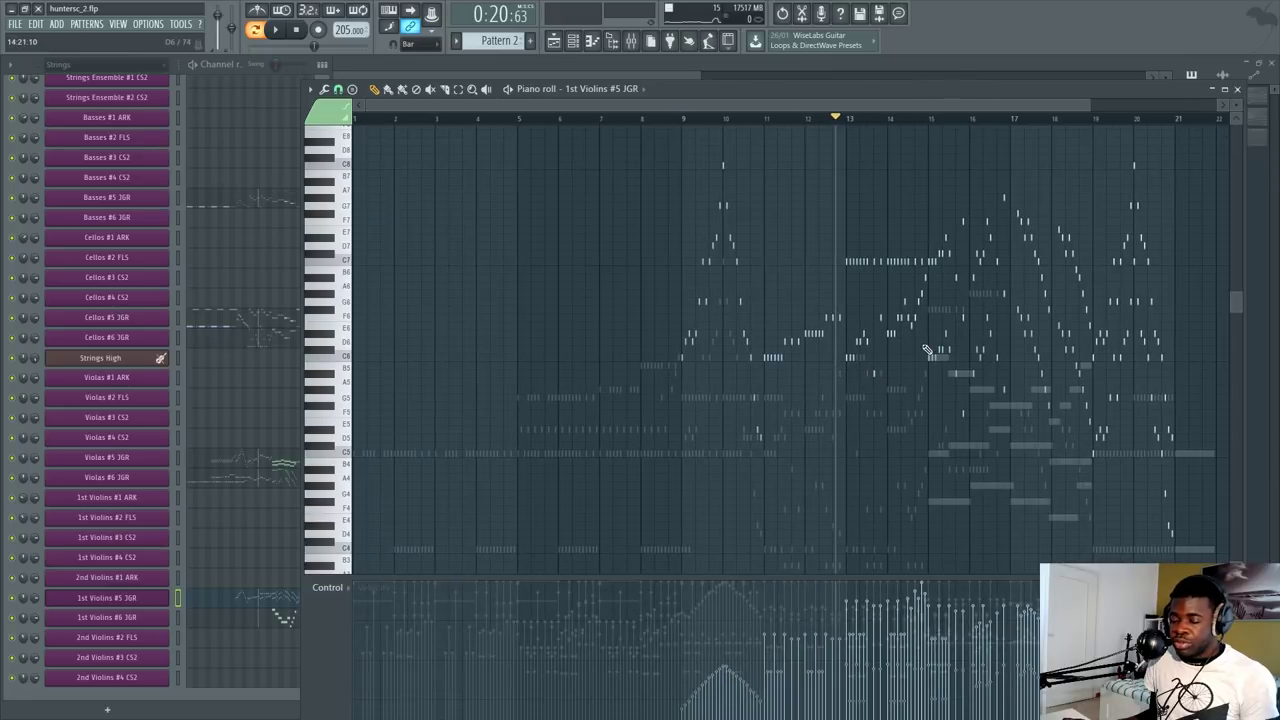
Step: Select all 1st Violins #5 JGR notes and raise their velocities with level scaling at 55% tension
key(ctrl+a)
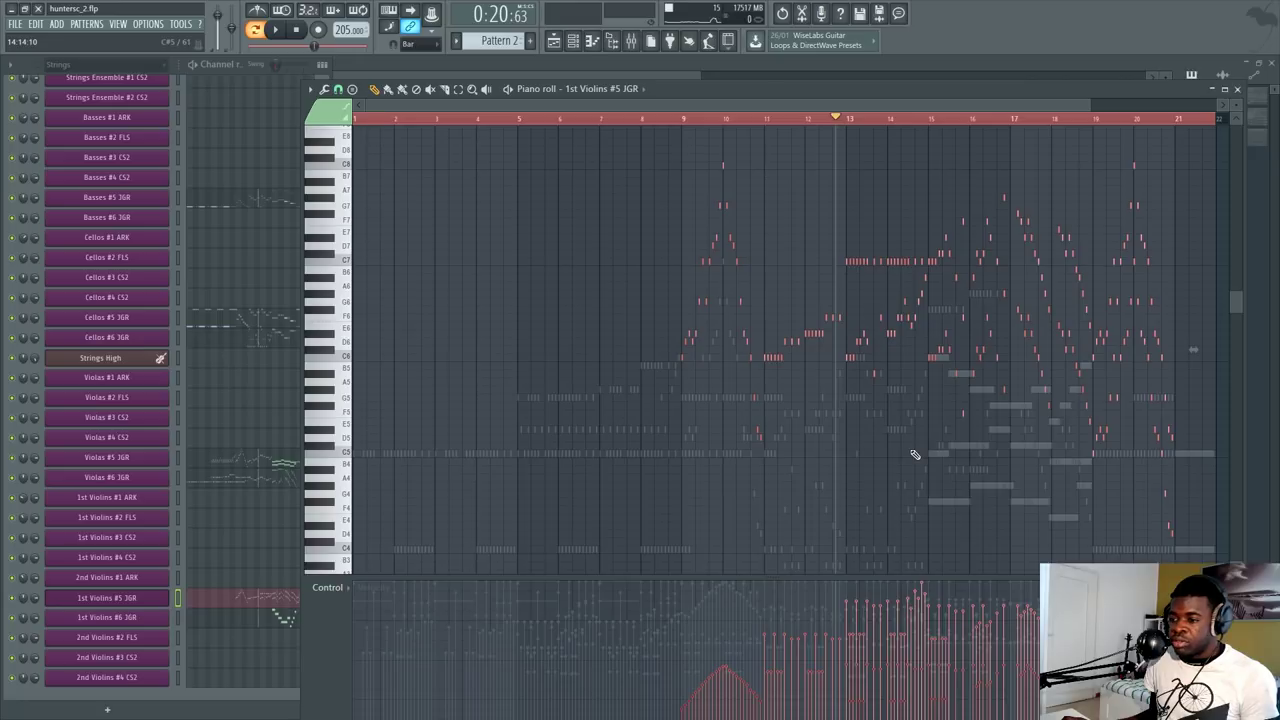
key(alt+x)
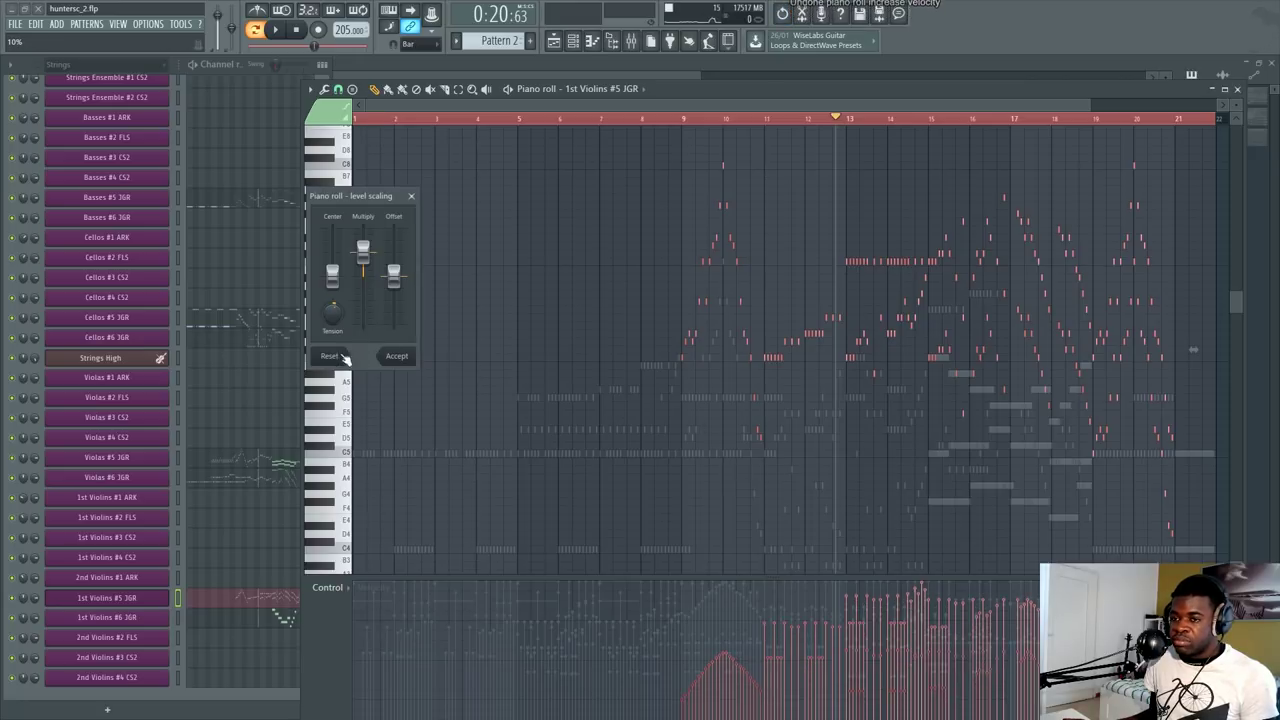
drag(334, 312, 334, 282)
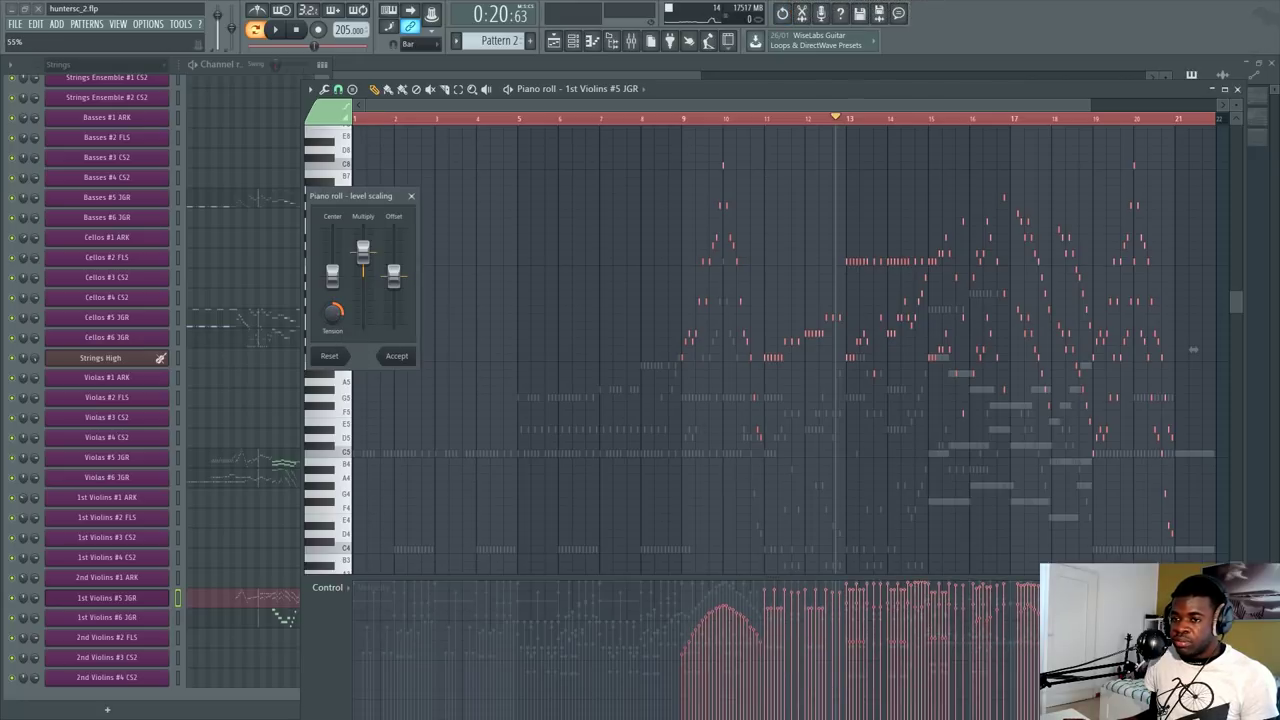
click(390, 356)
Step: Play the 1st Violins #5 JGR part soloed, and play it again together with the other string channels
key(space)
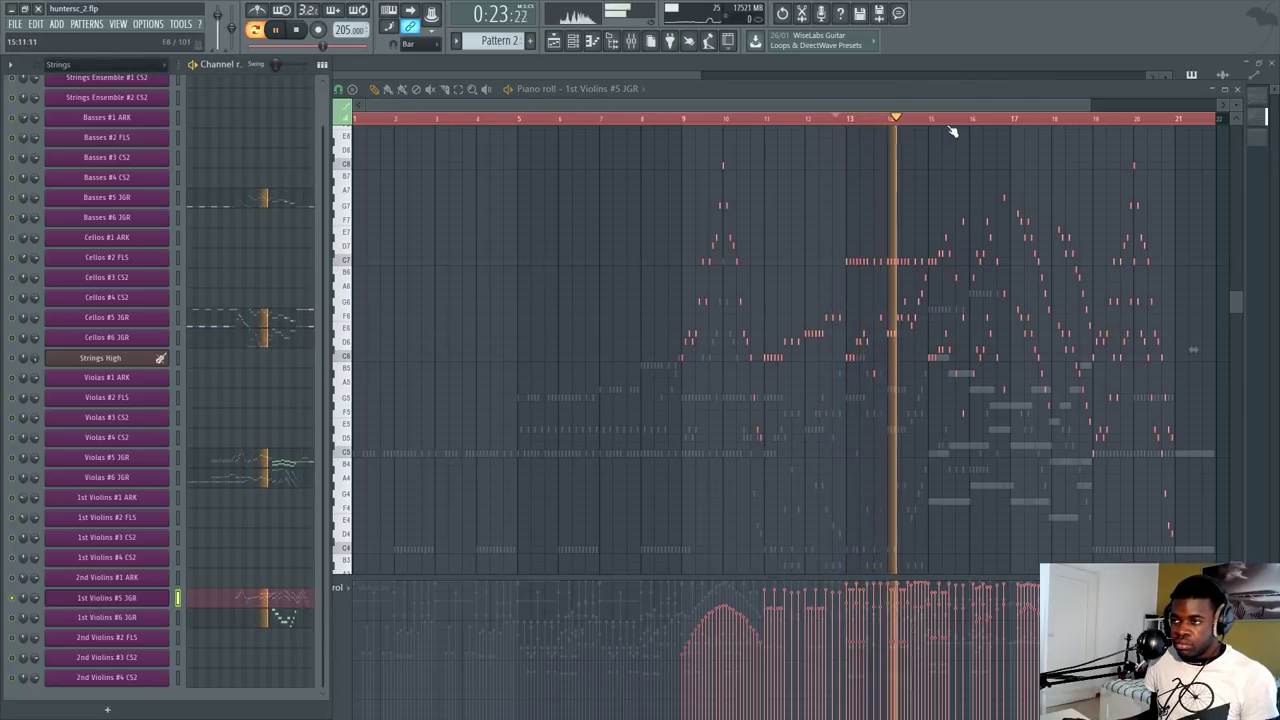
scroll(955, 125, up, 5)
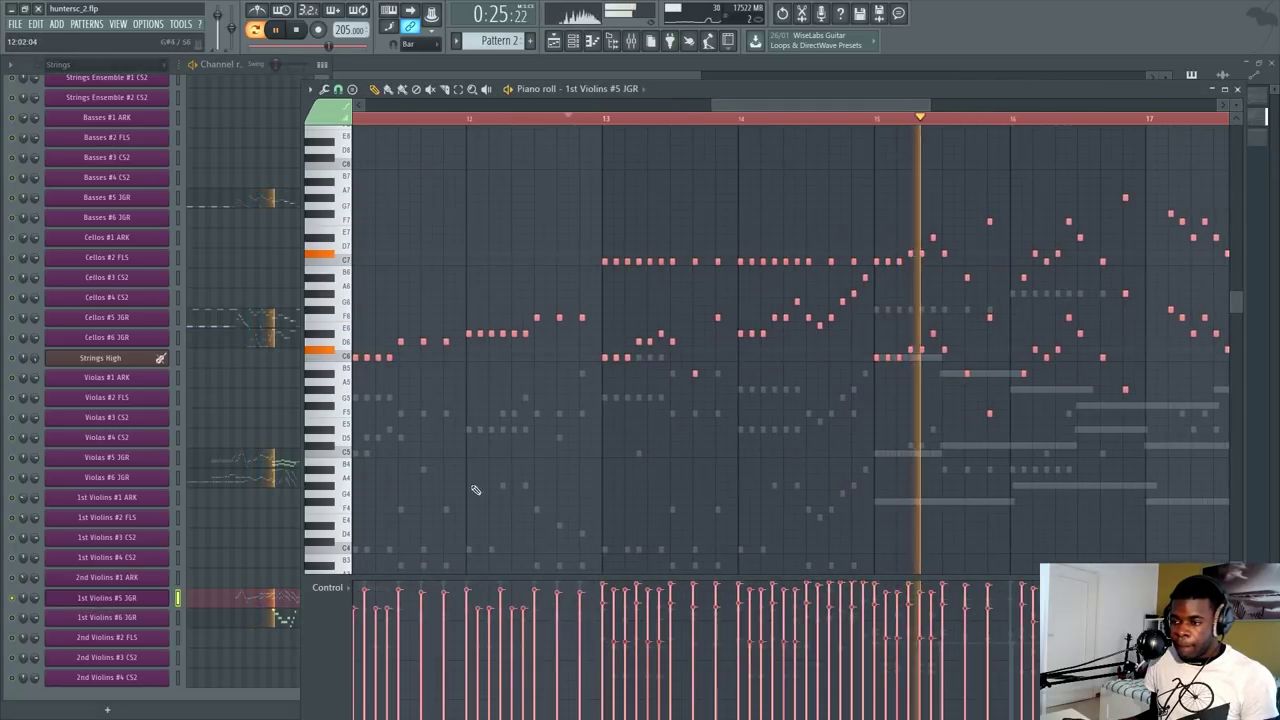
key(space)
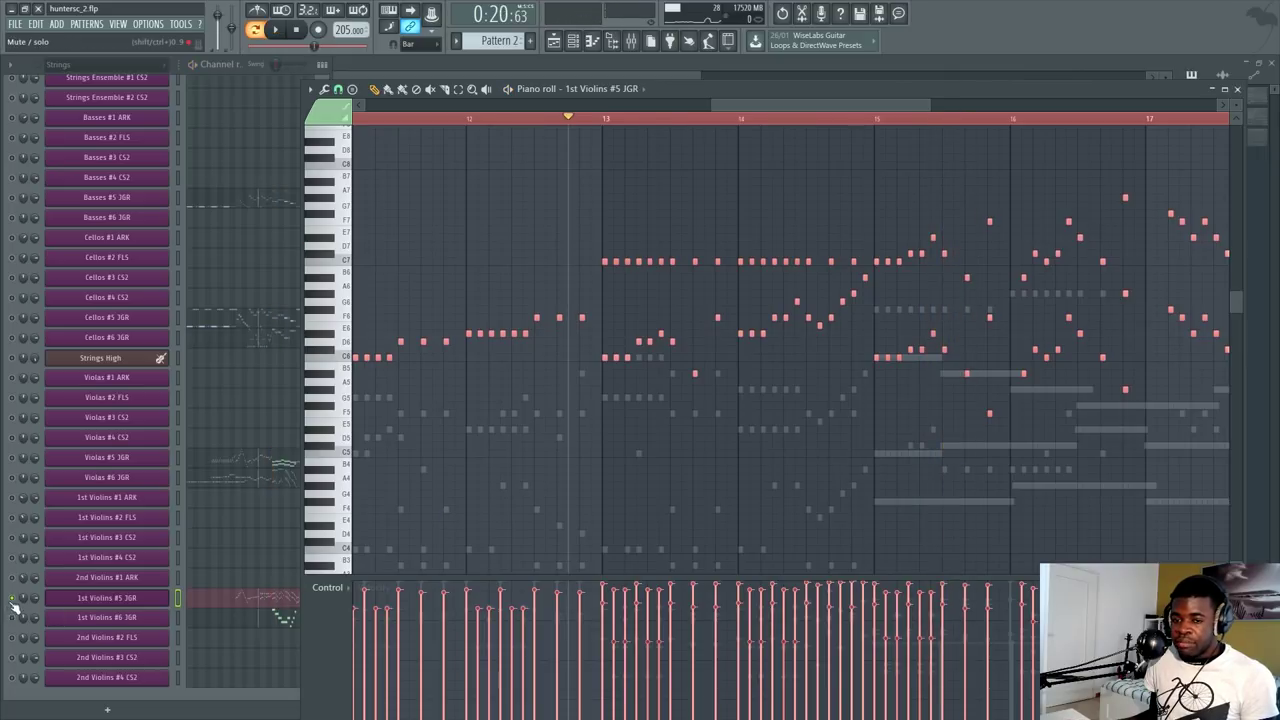
key(space)
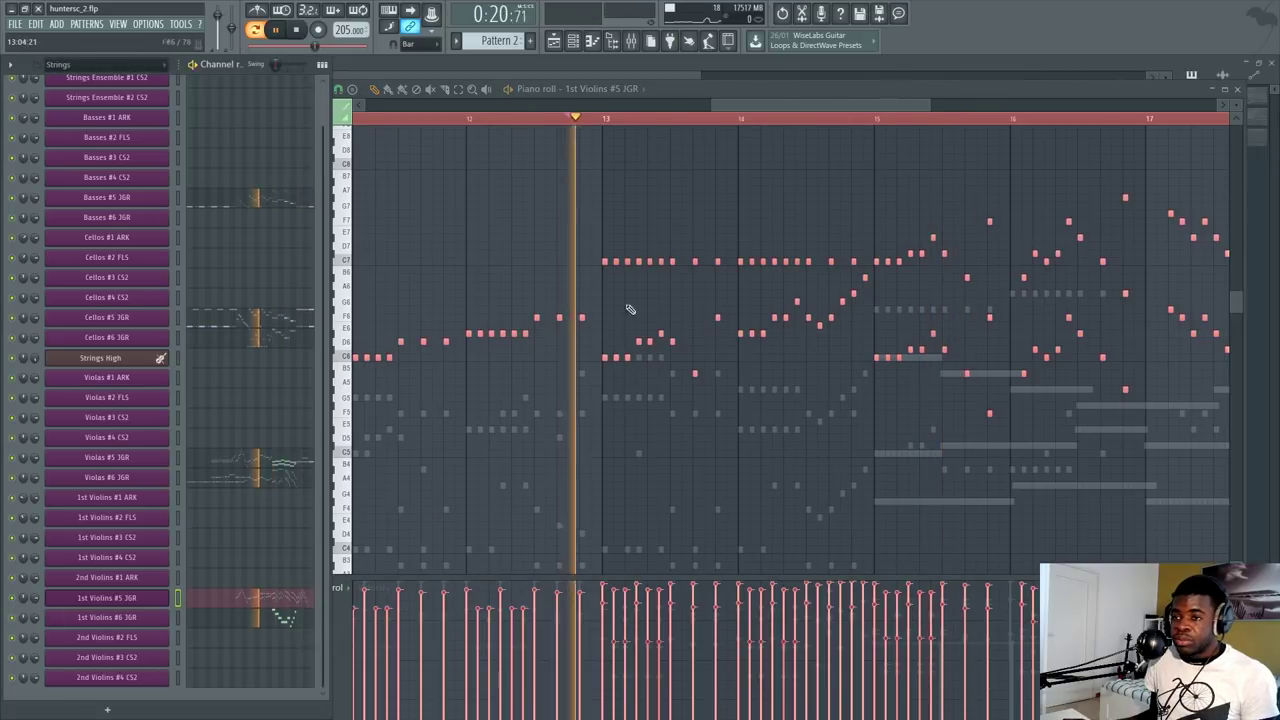
scroll(705, 237, down, 3)
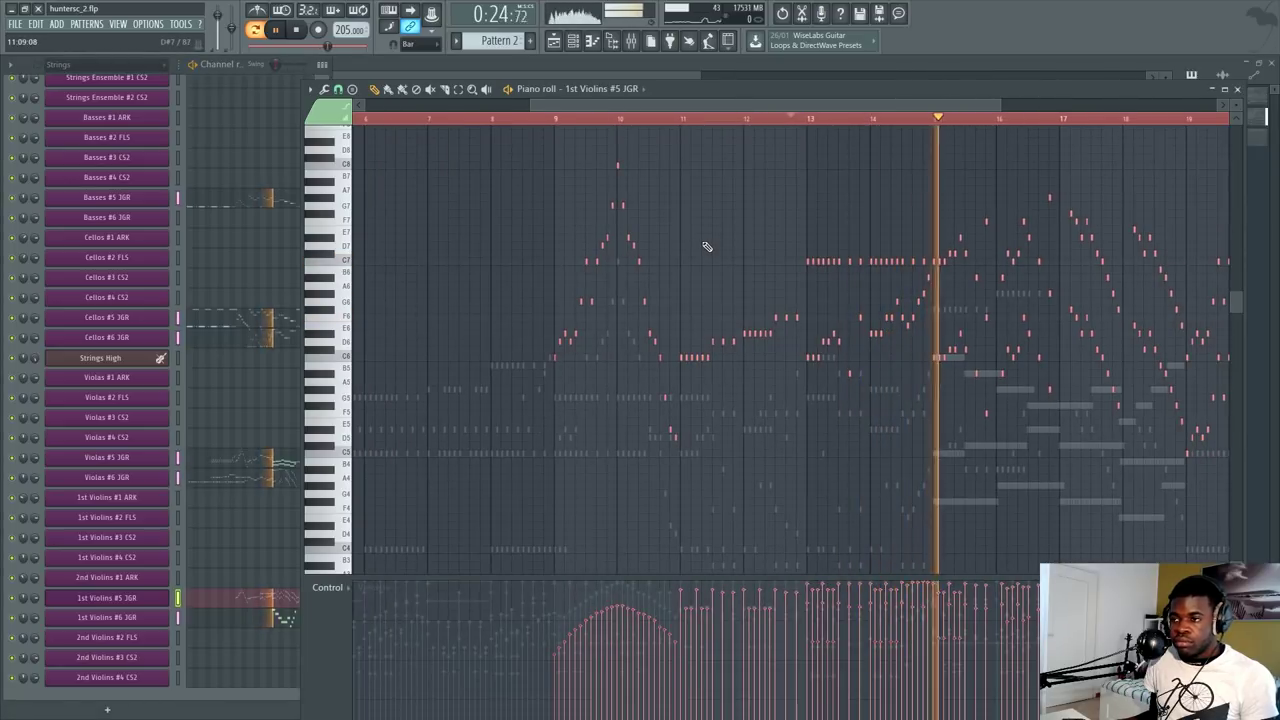
Step: Stop playback, undo the velocity scaling of the 1st Violins #5 JGR notes and deselect them
key(space)
key(ctrl+z)
key(ctrl+d)
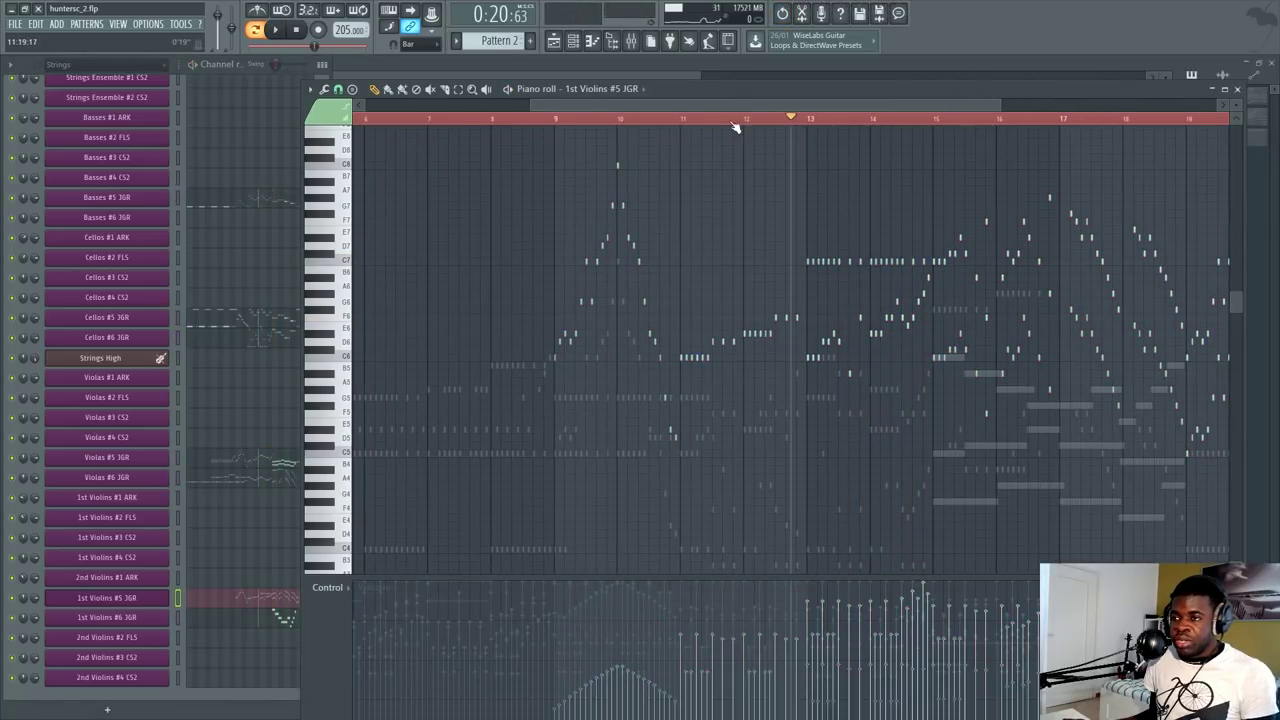
drag(756, 92, 983, 95)
scroll(983, 95, down, 4)
scroll(983, 95, up, 4)
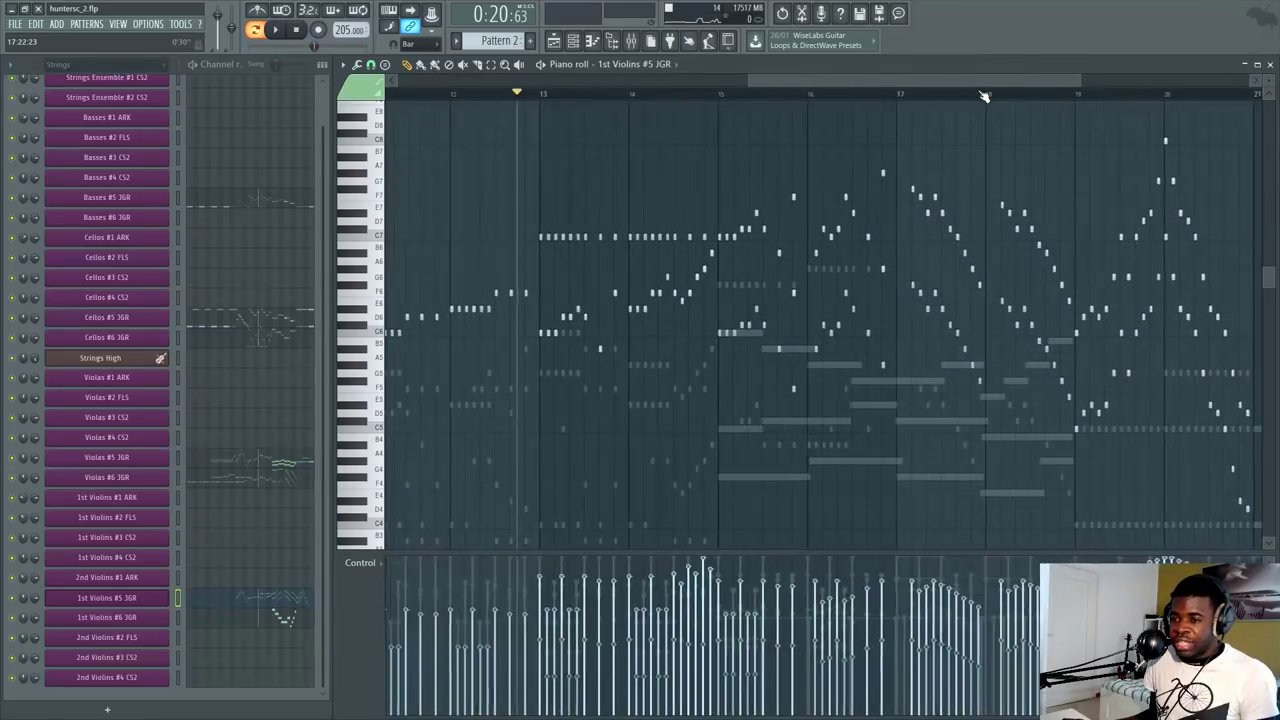
scroll(983, 95, down, 2)
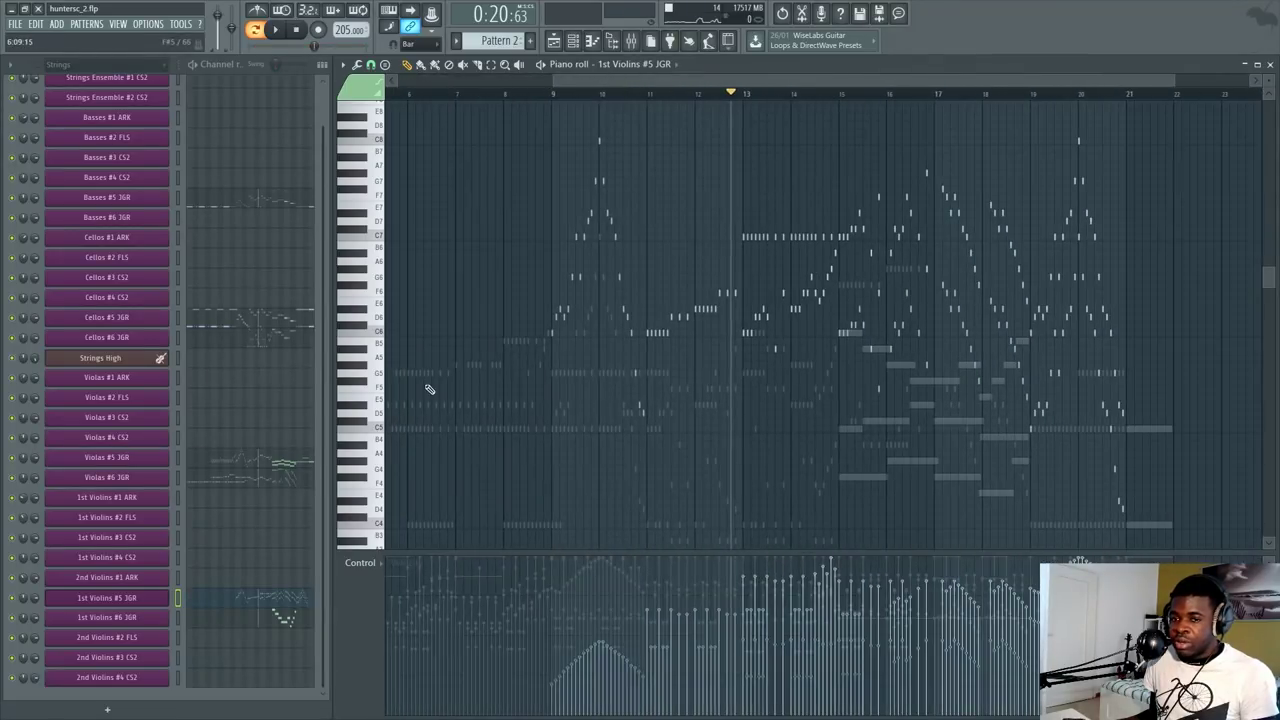
Step: Bring up the Violins 16 patch in Strings High, try its Staccato articulation, and audition Portato
click(118, 362)
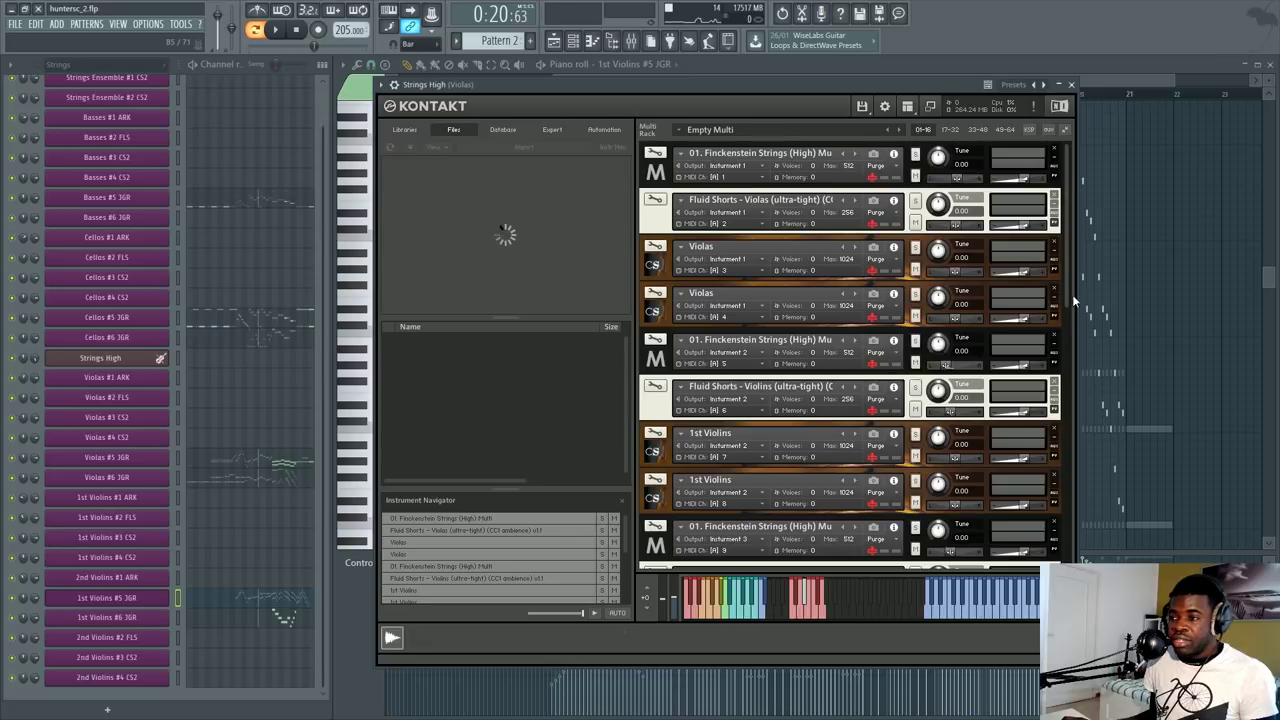
drag(1067, 272, 1050, 507)
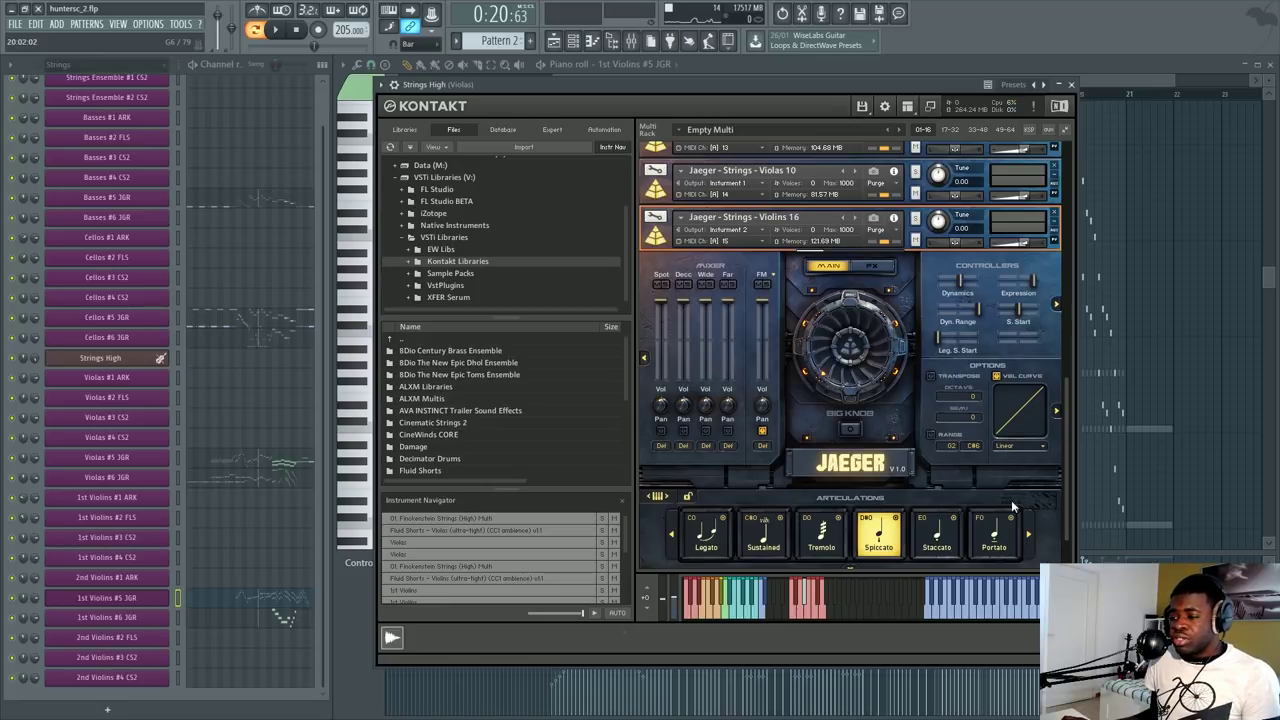
click(935, 543)
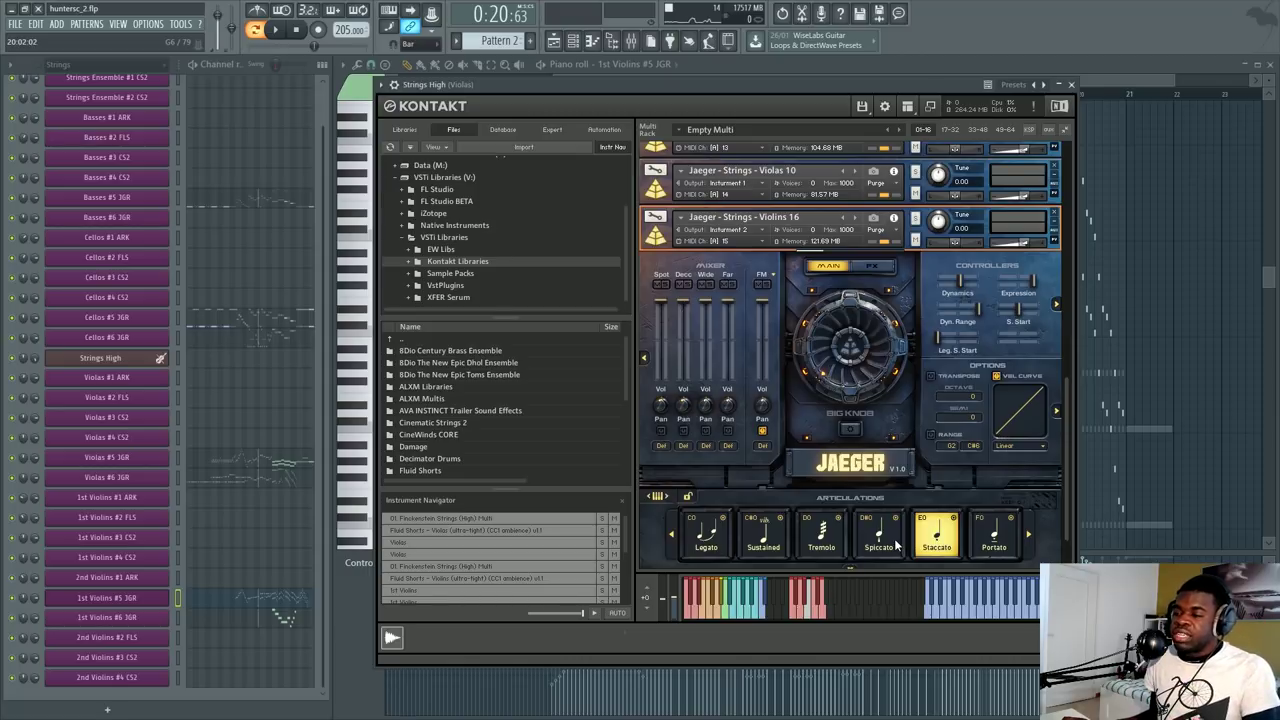
click(986, 542)
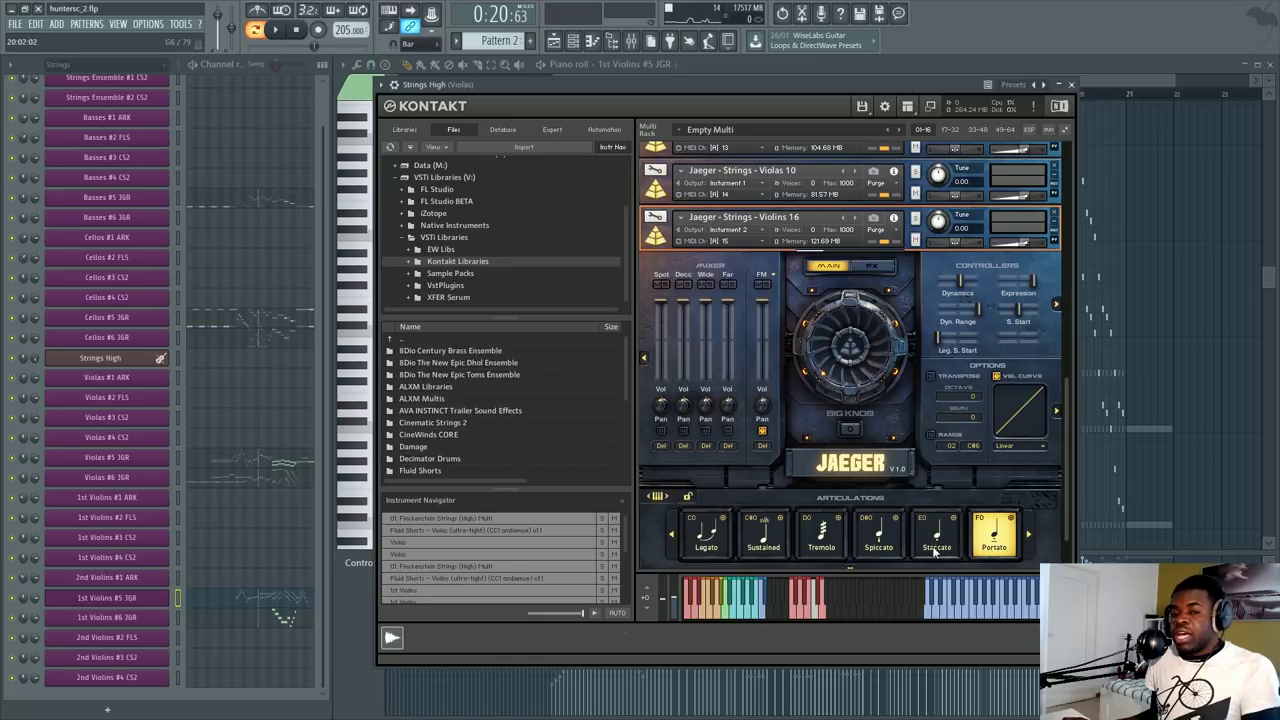
click(957, 611)
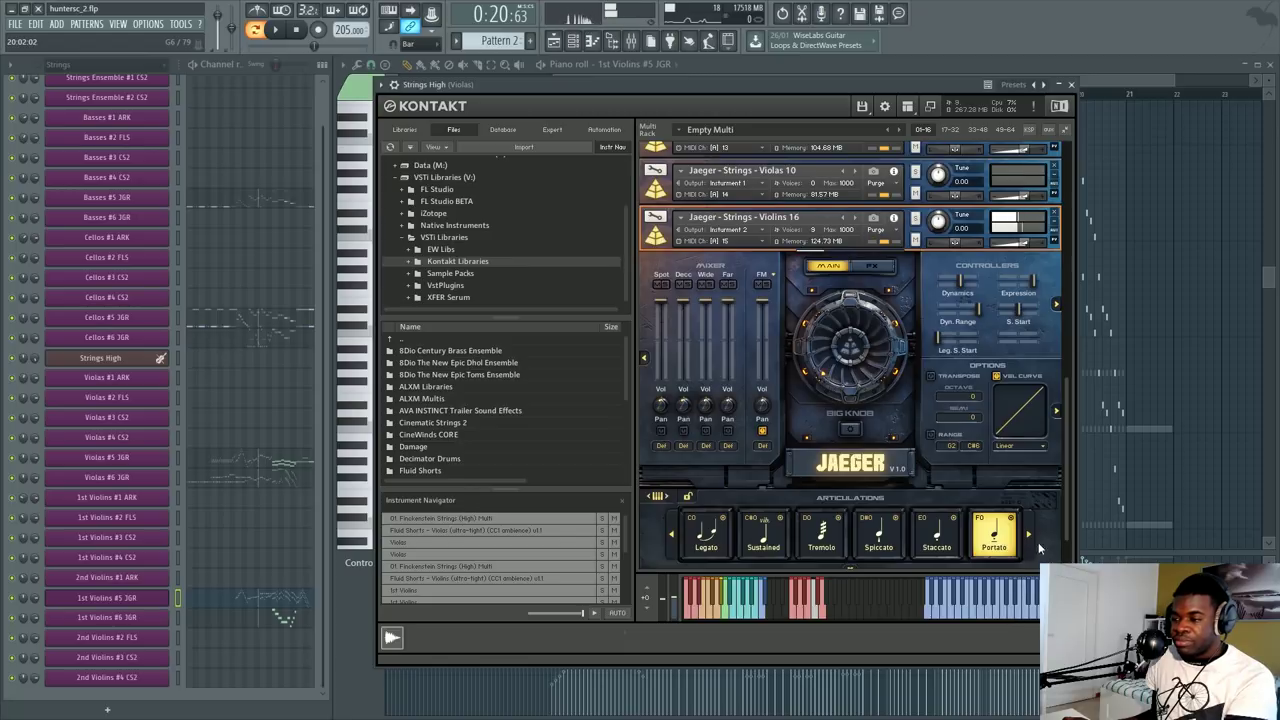
Step: Switch the Violins 16 patch to the Col Legno articulation and audition it on the keyboard
click(1030, 537)
click(1013, 552)
click(975, 622)
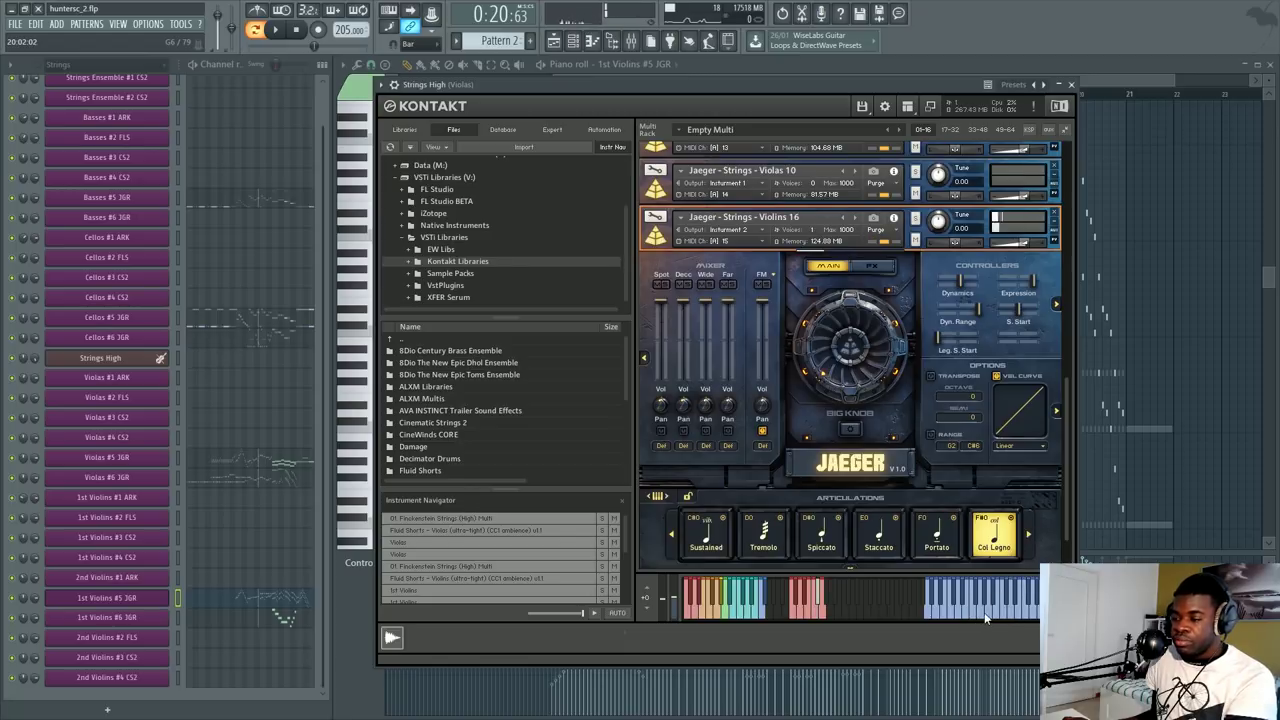
Step: Select the Brtk. Pizz. articulation in the Violins 16 patch and play several notes with it
click(1028, 535)
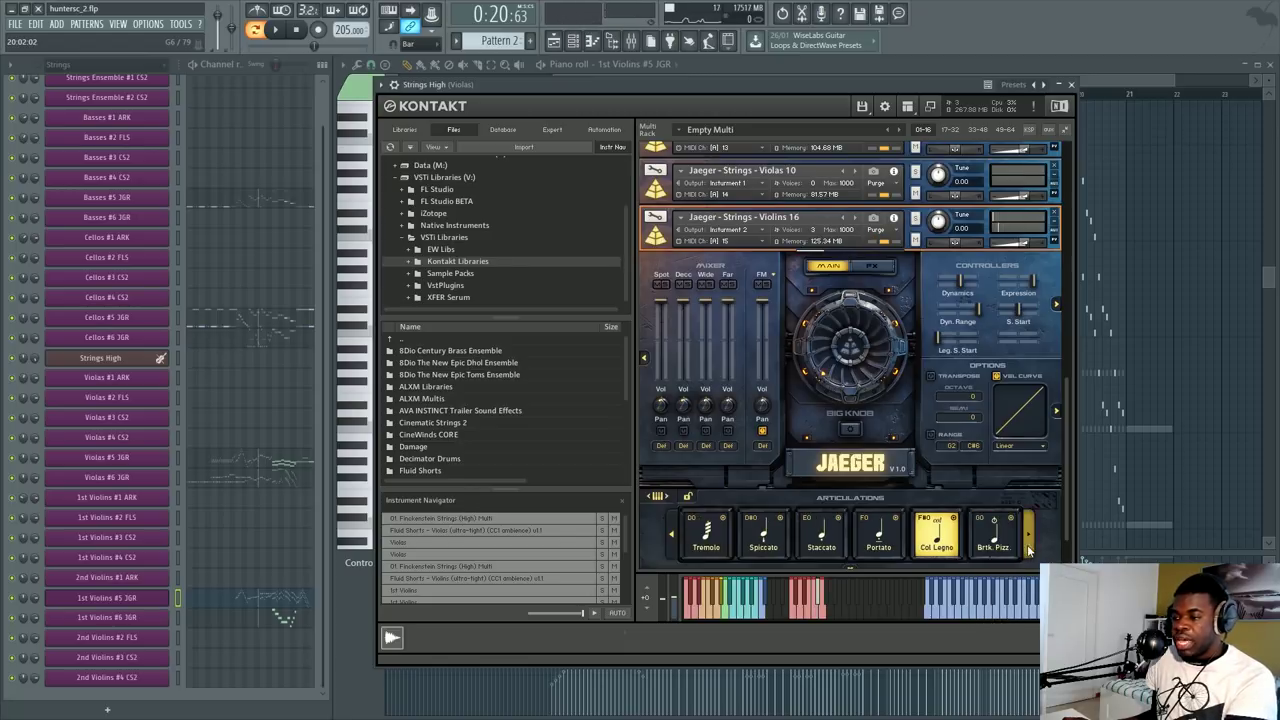
click(994, 535)
click(965, 600)
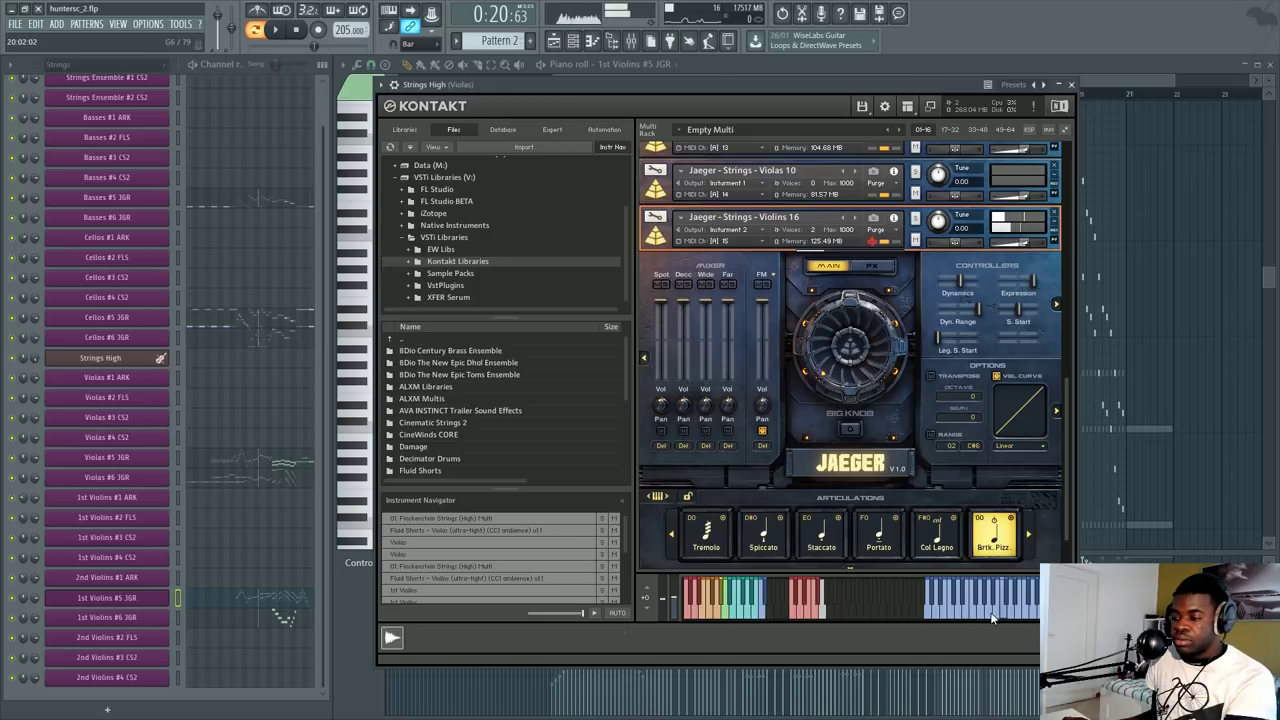
click(998, 605)
click(981, 610)
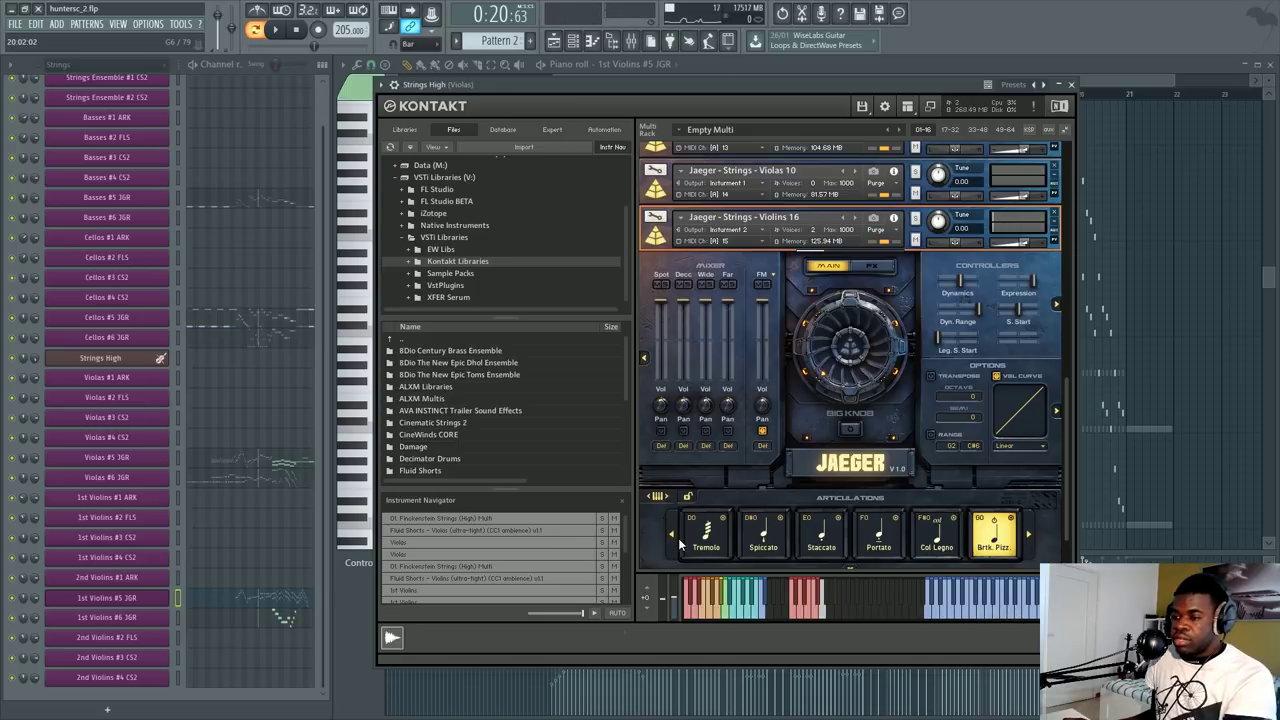
Step: Return to the first articulations of the Violins 16 patch, select Legato, and switch to Sustained
click(673, 536)
click(673, 536)
click(697, 537)
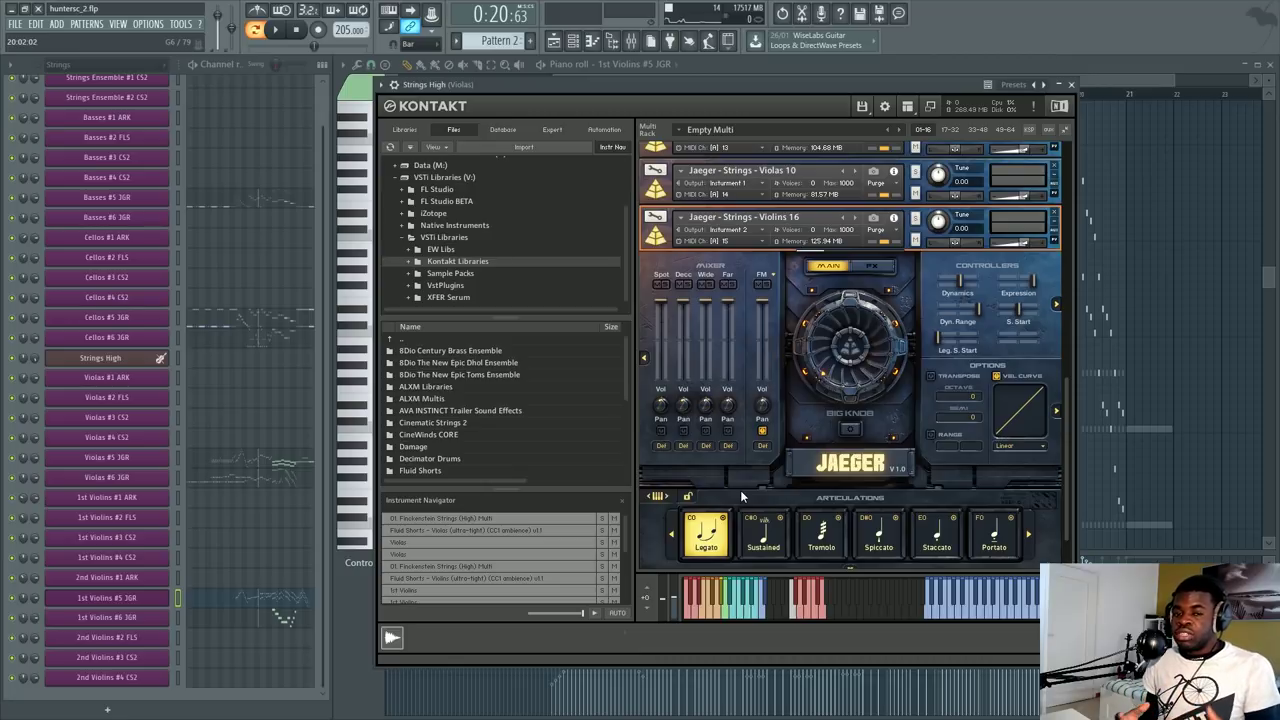
click(770, 552)
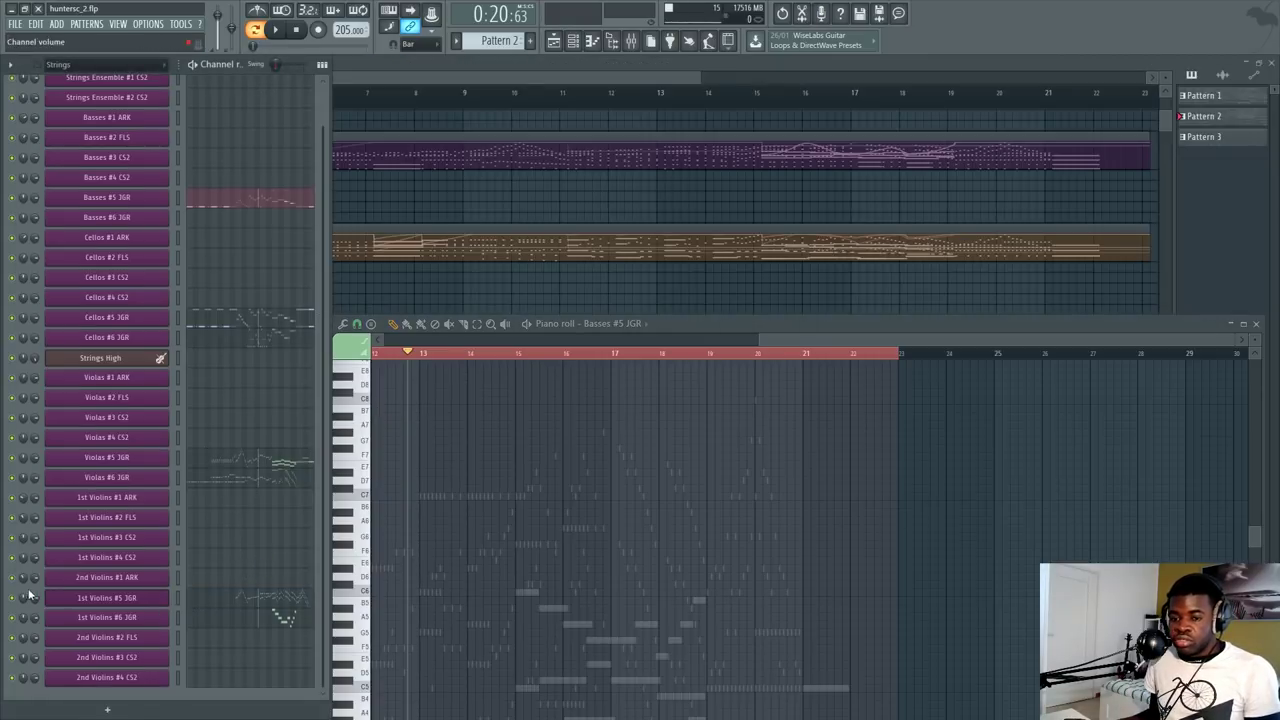
Step: Solo the 1st Violins #5 and #6 JGR channels and play the #5 part from just before bar 15
click(260, 598)
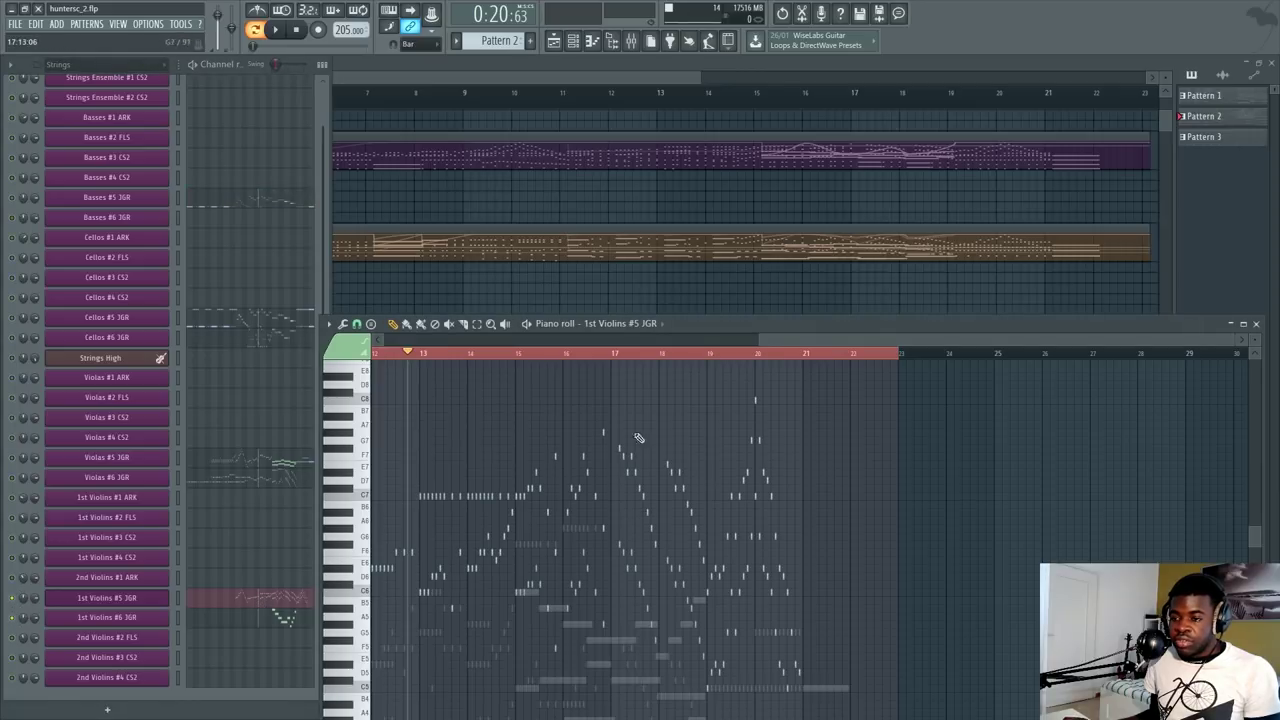
click(594, 354)
key(space)
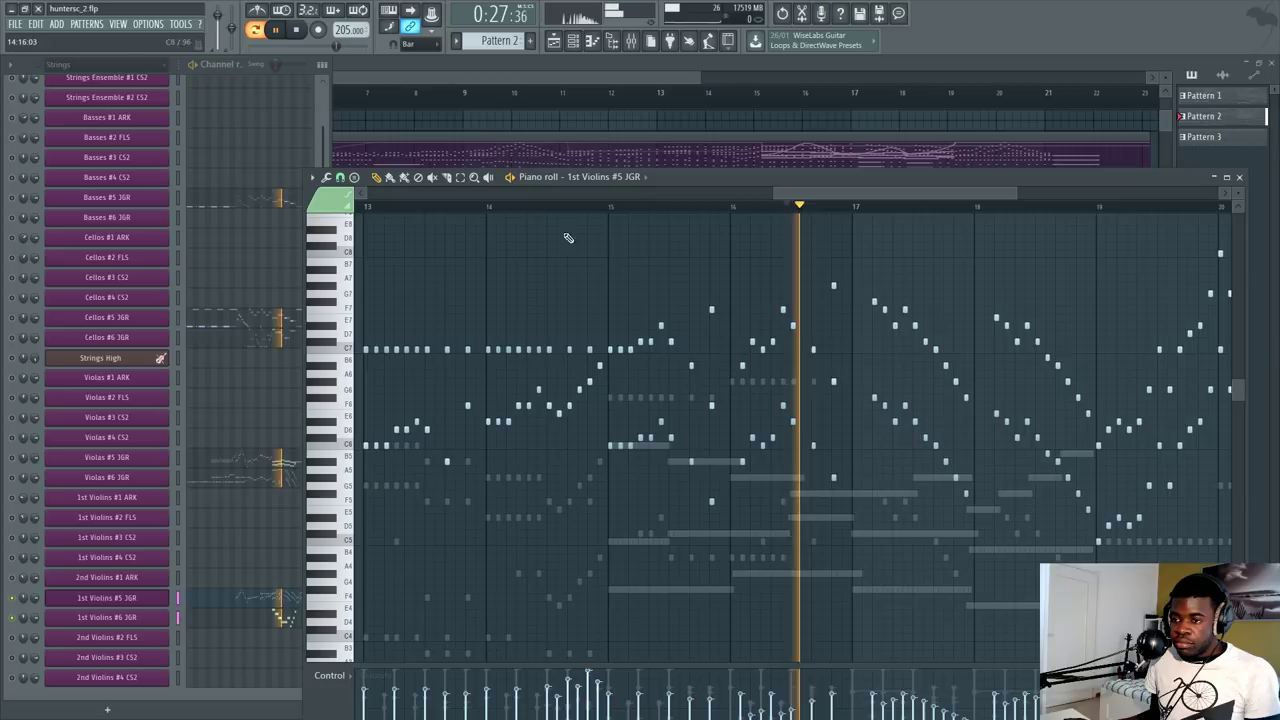
click(569, 206)
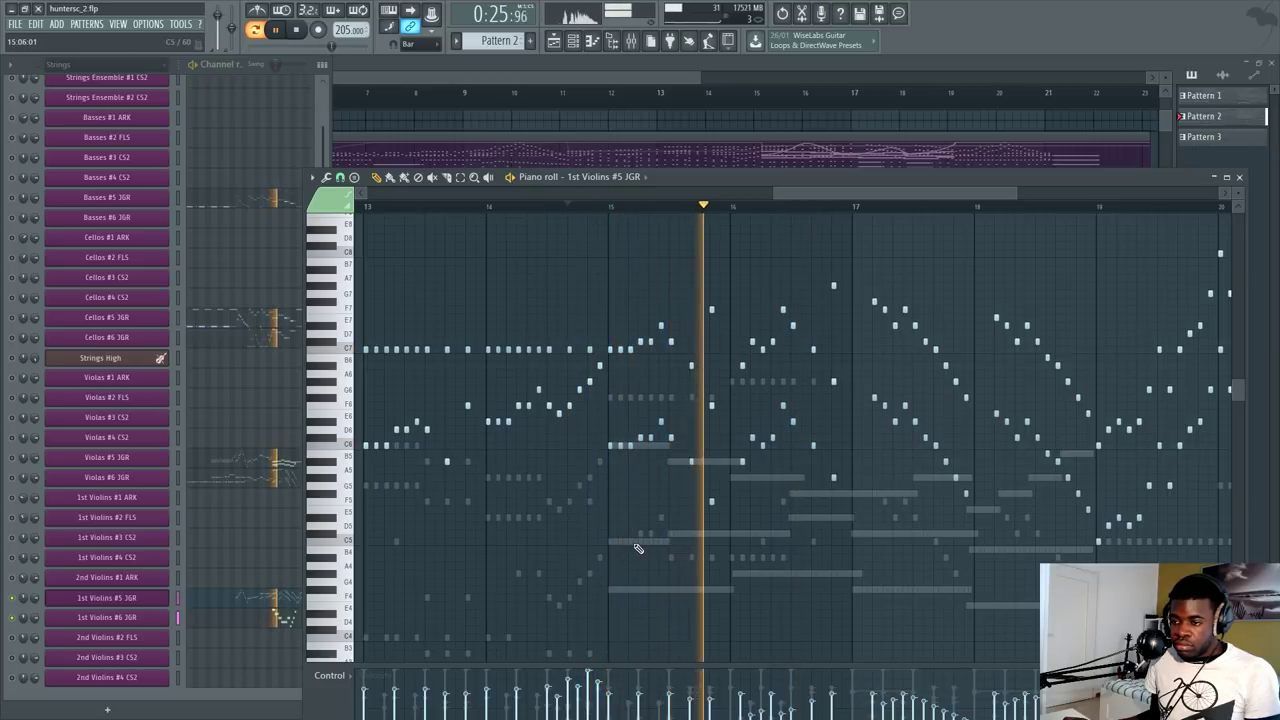
drag(827, 200, 848, 200)
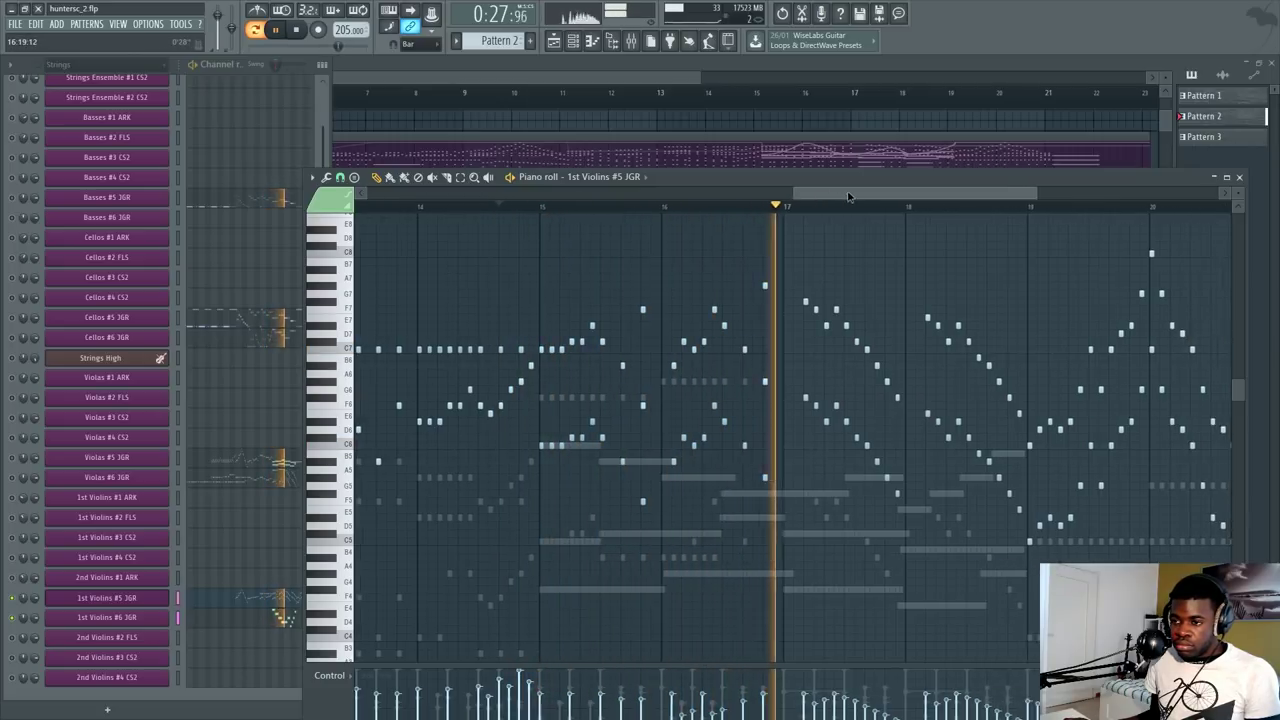
Step: Select all the long notes of 1st Violins #6 JGR and extend their starts slightly earlier
click(286, 610)
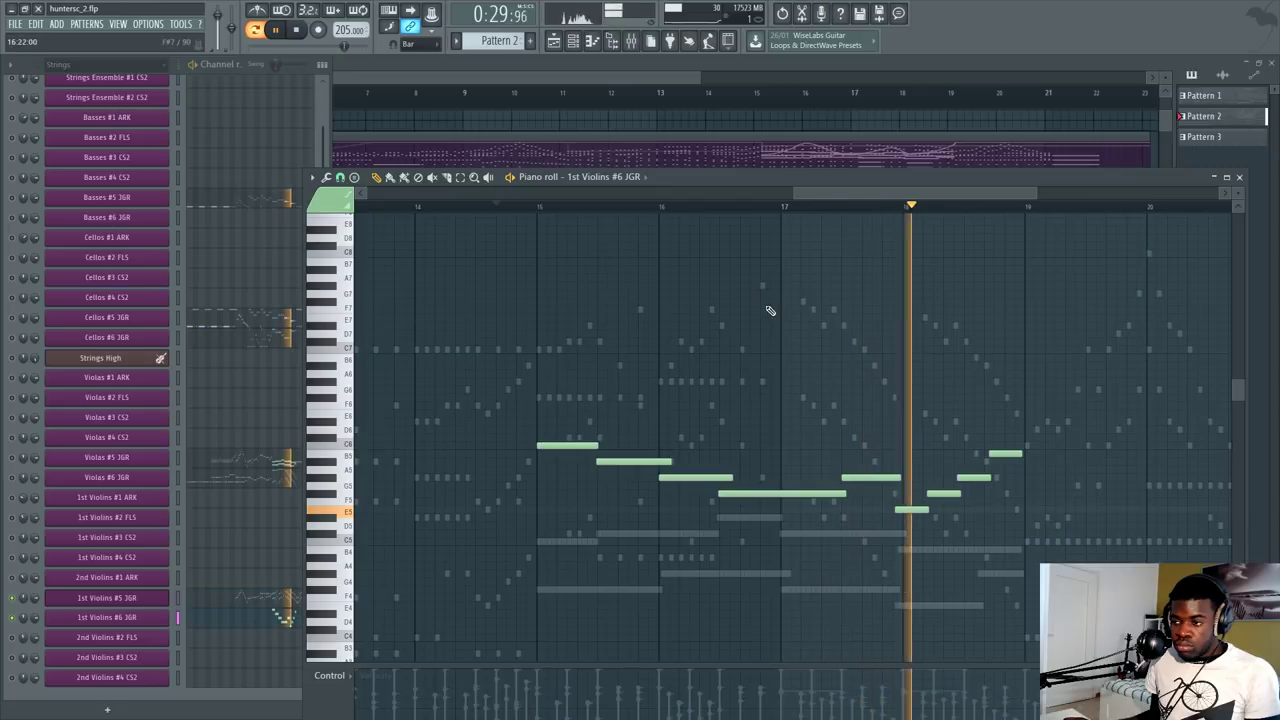
drag(491, 389, 1005, 543)
key(space)
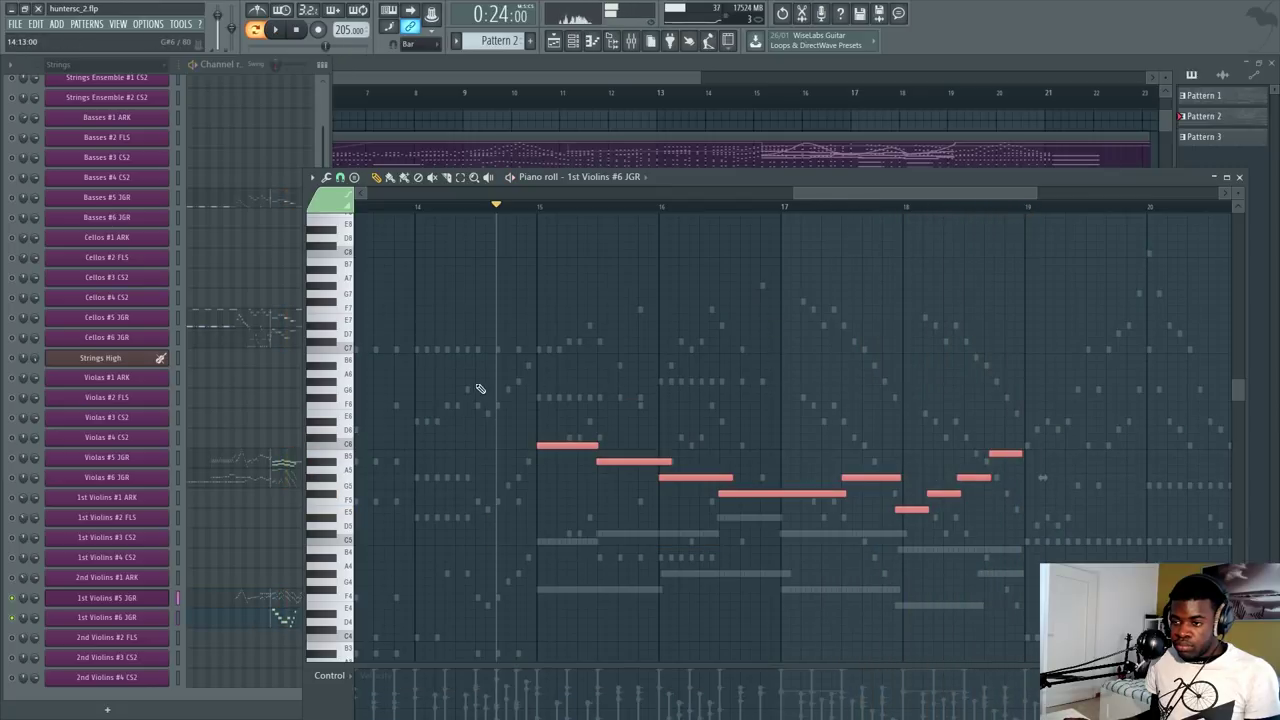
click(530, 447)
scroll(775, 438, down, 3)
Step: Solo 1st Violins #6 JGR, play its long notes, and display the Dynamics automation in the control lane
click(28, 616)
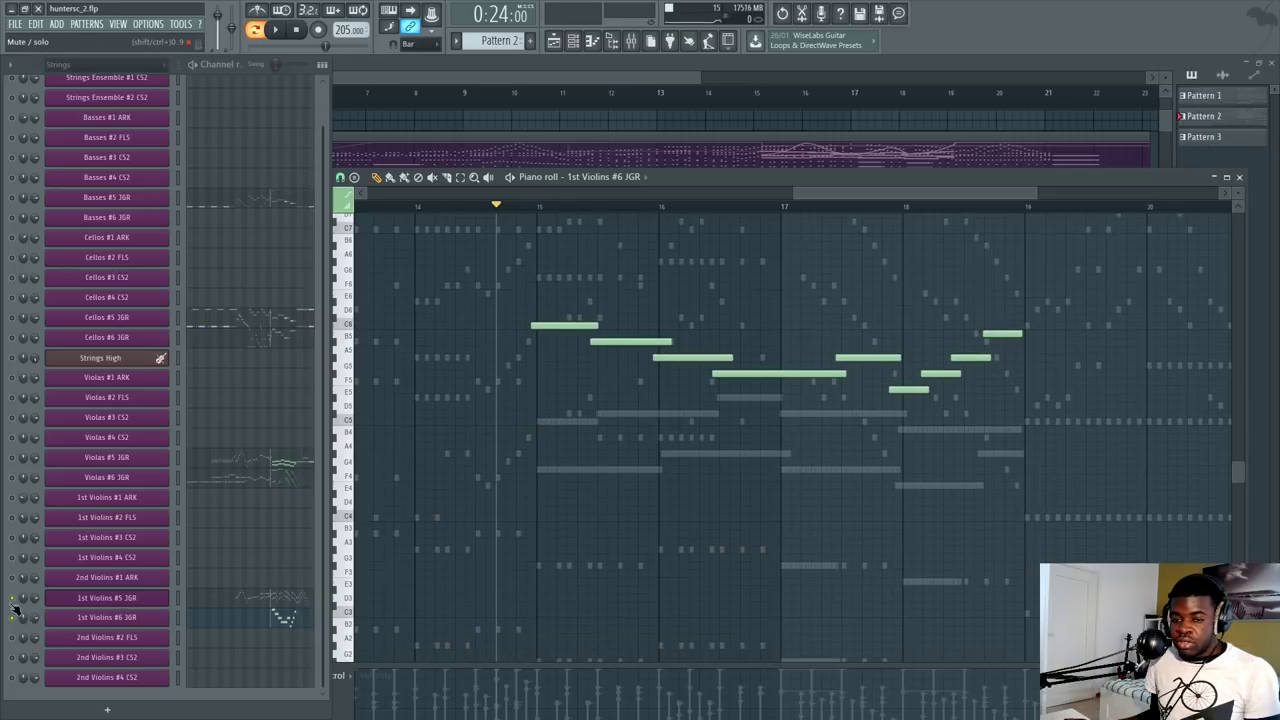
key(space)
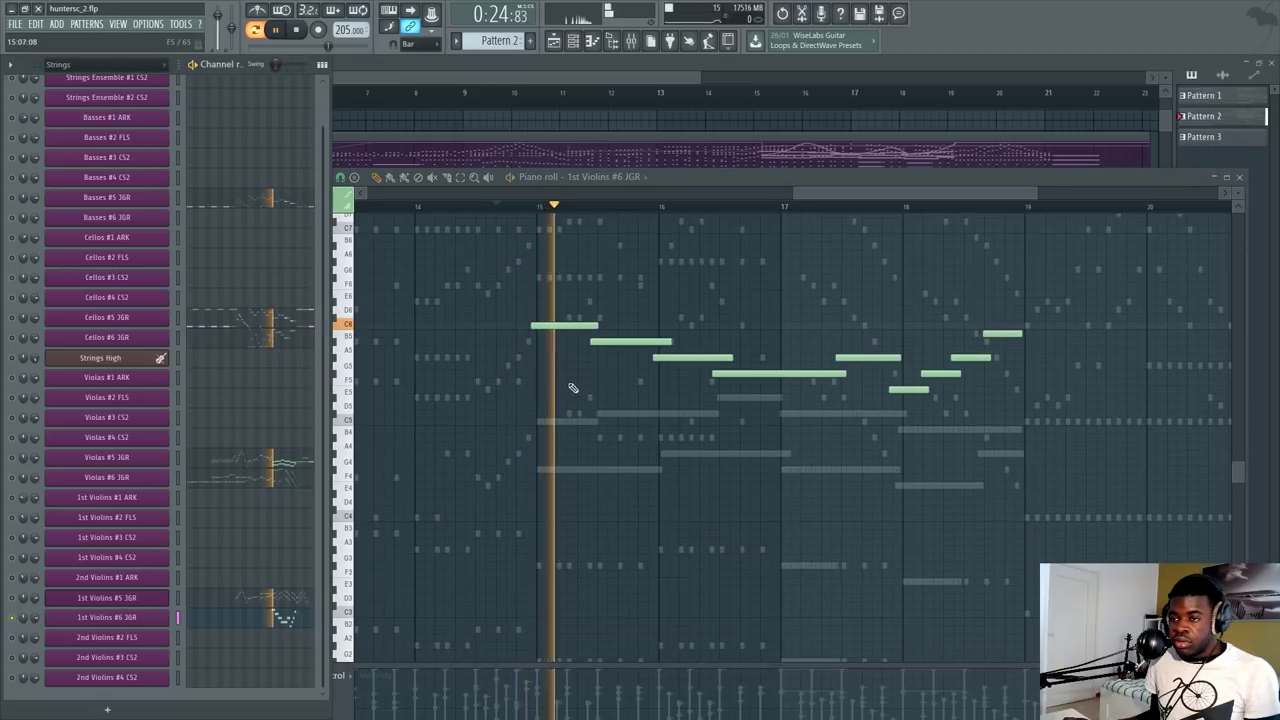
drag(765, 184, 770, 110)
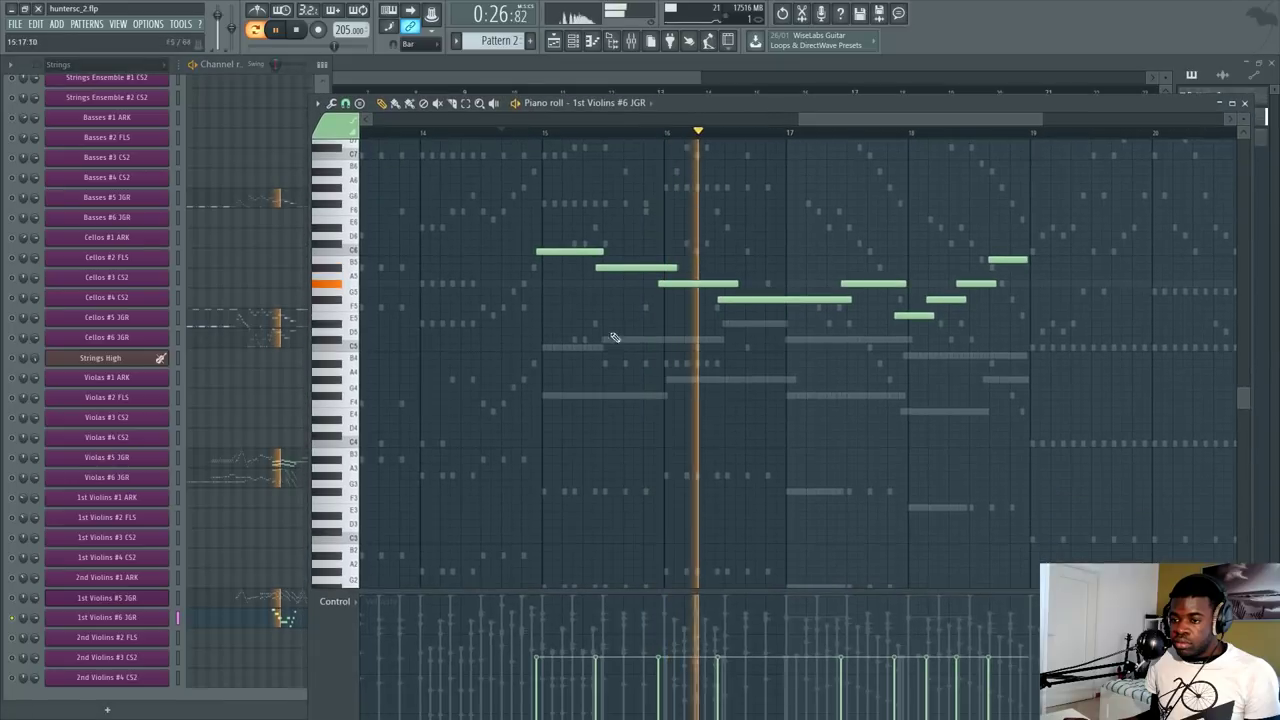
click(335, 601)
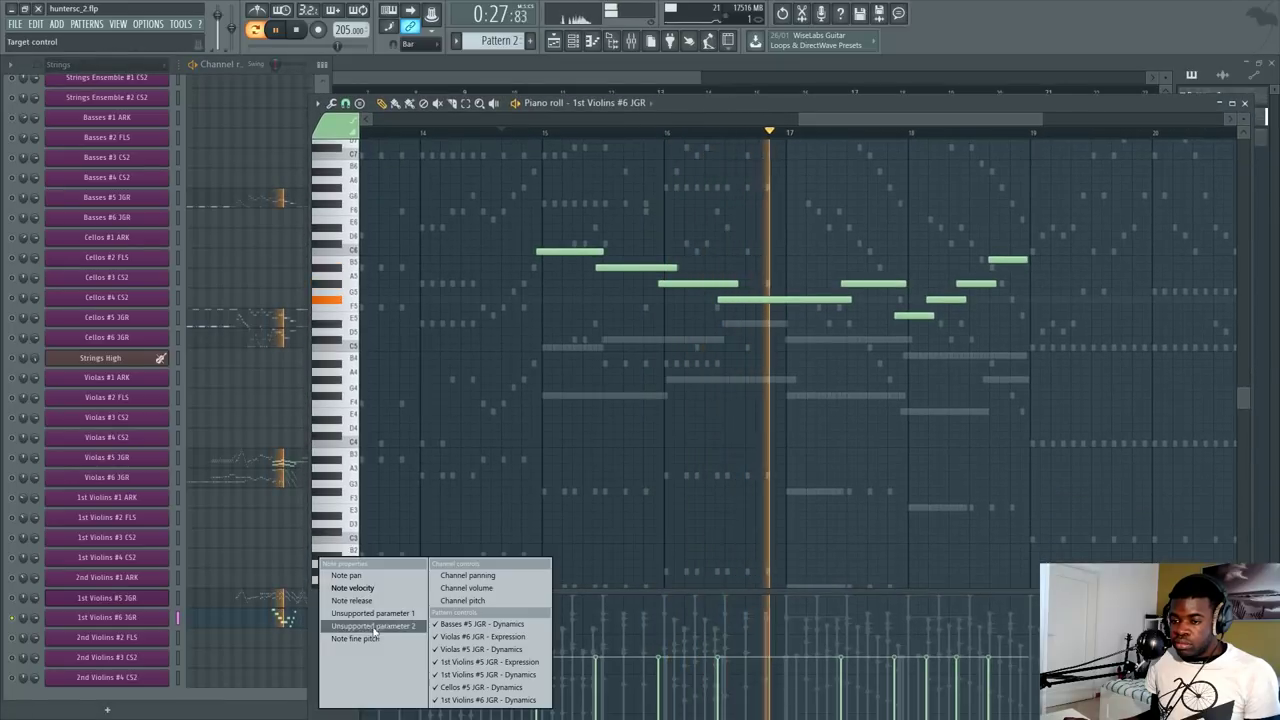
click(469, 663)
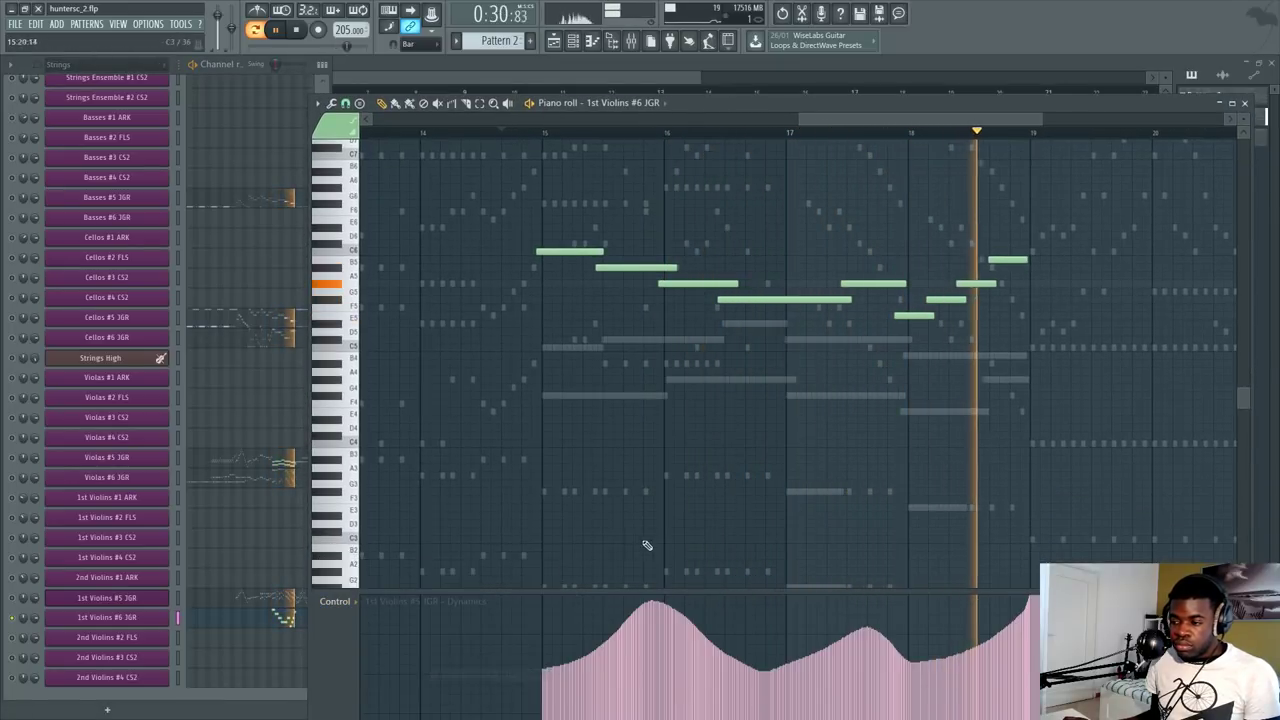
key(space)
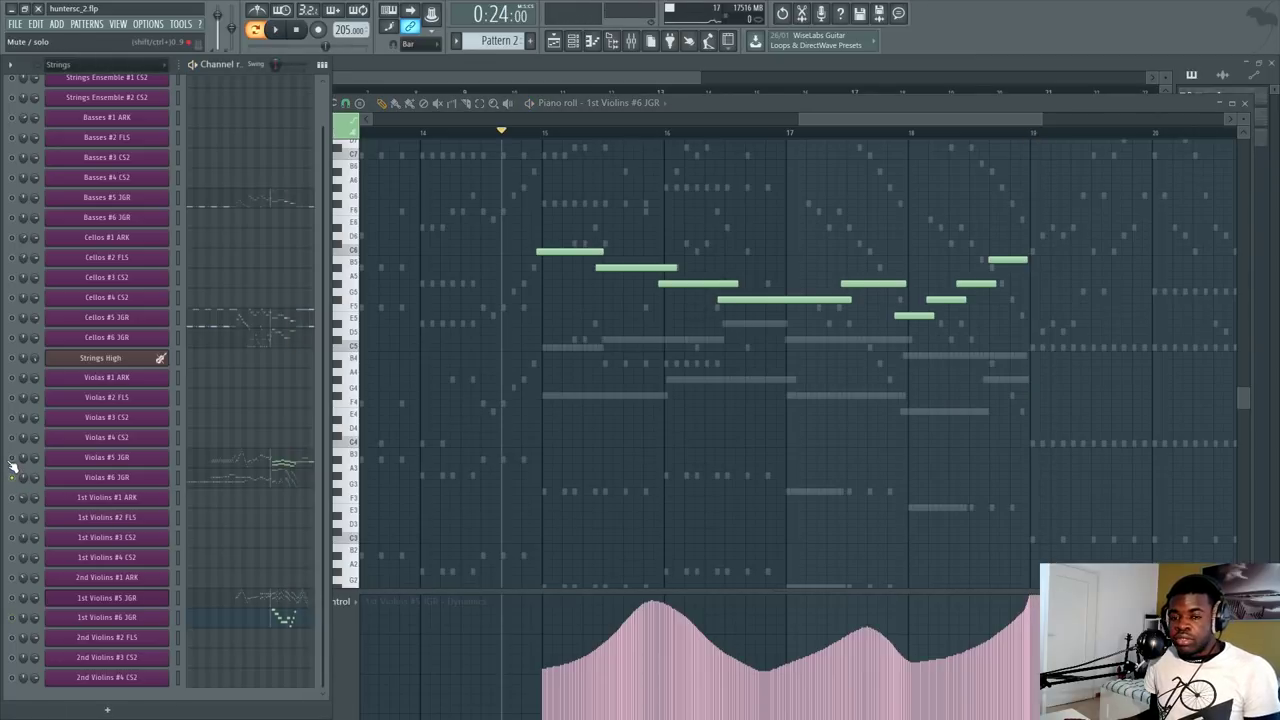
Step: Solo the Violas #5 and #6 JGR channels and listen to their parts through bars 15 to 18
click(283, 476)
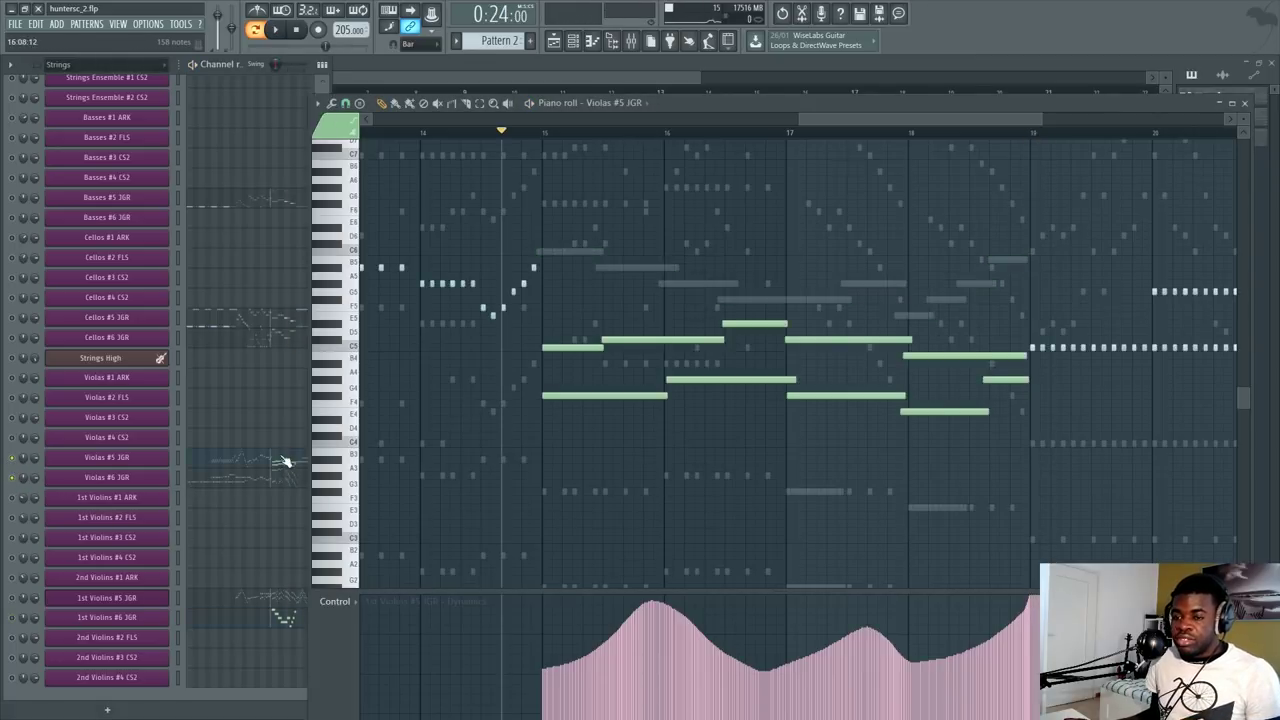
key(space)
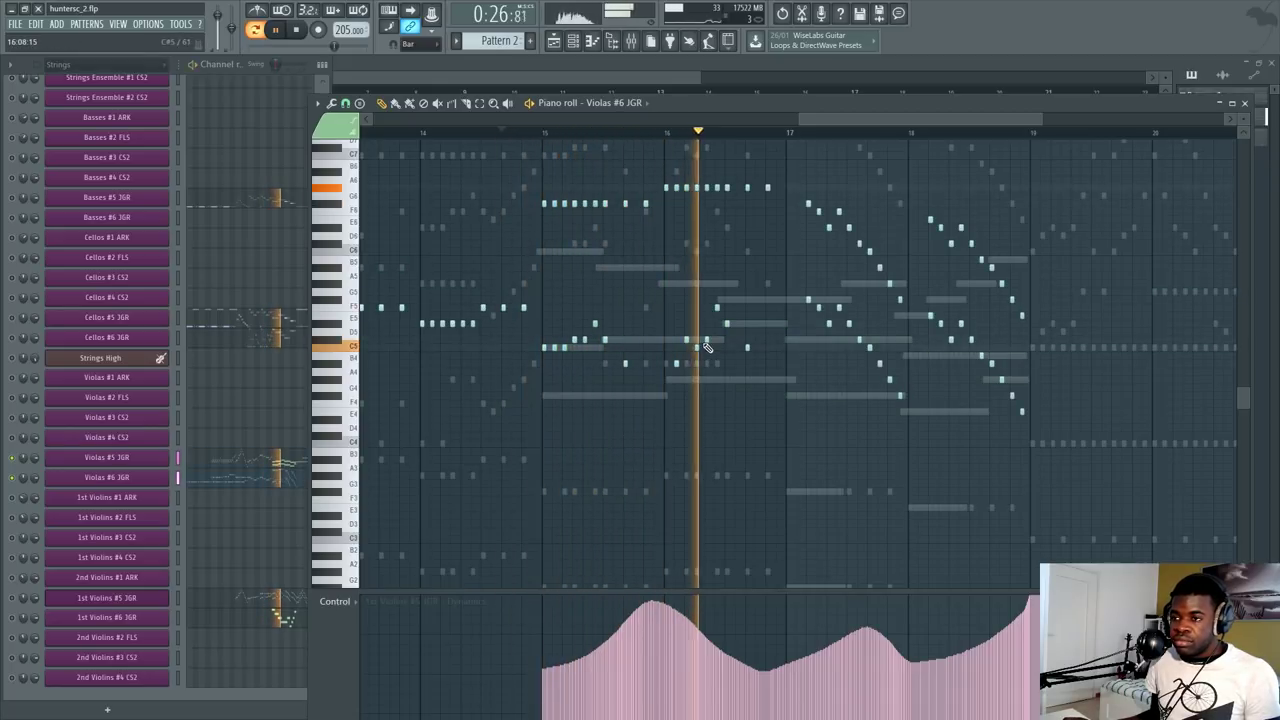
scroll(899, 146, down, 2)
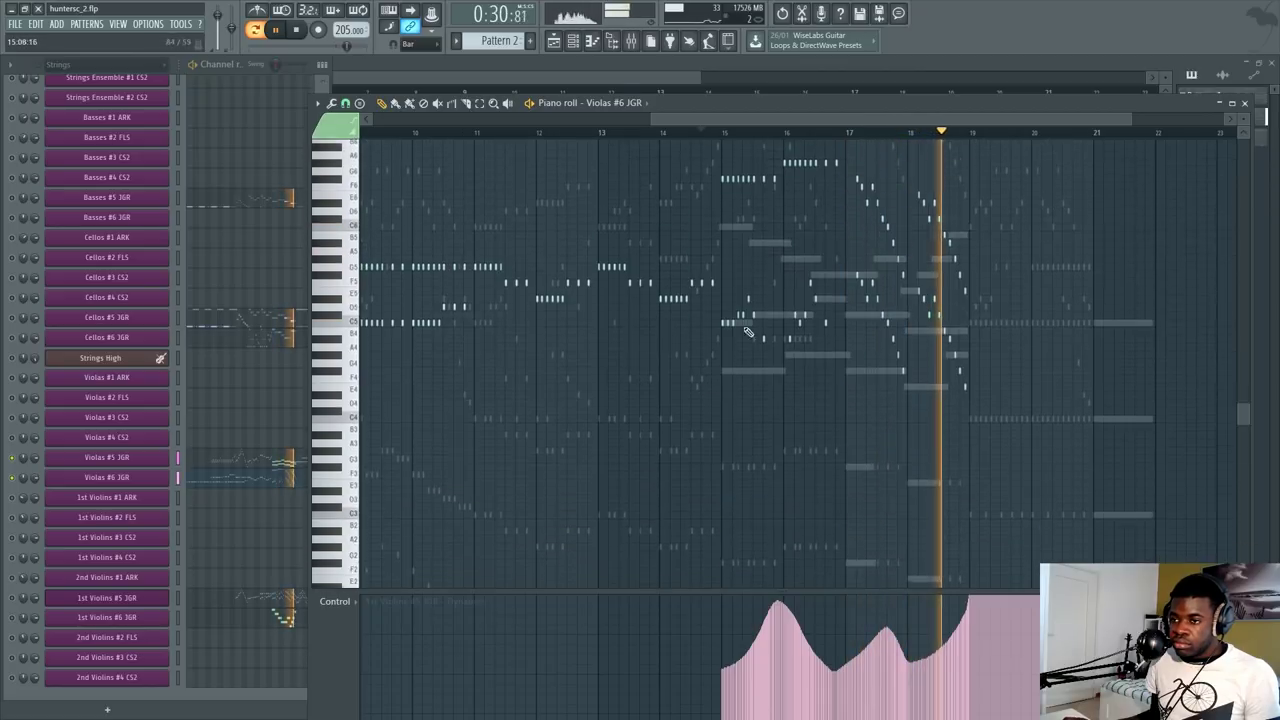
scroll(787, 138, down, 2)
key(space)
Step: Play the soloed Violas JGR parts from just before bar 5 and stop after the short repeated notes
click(491, 134)
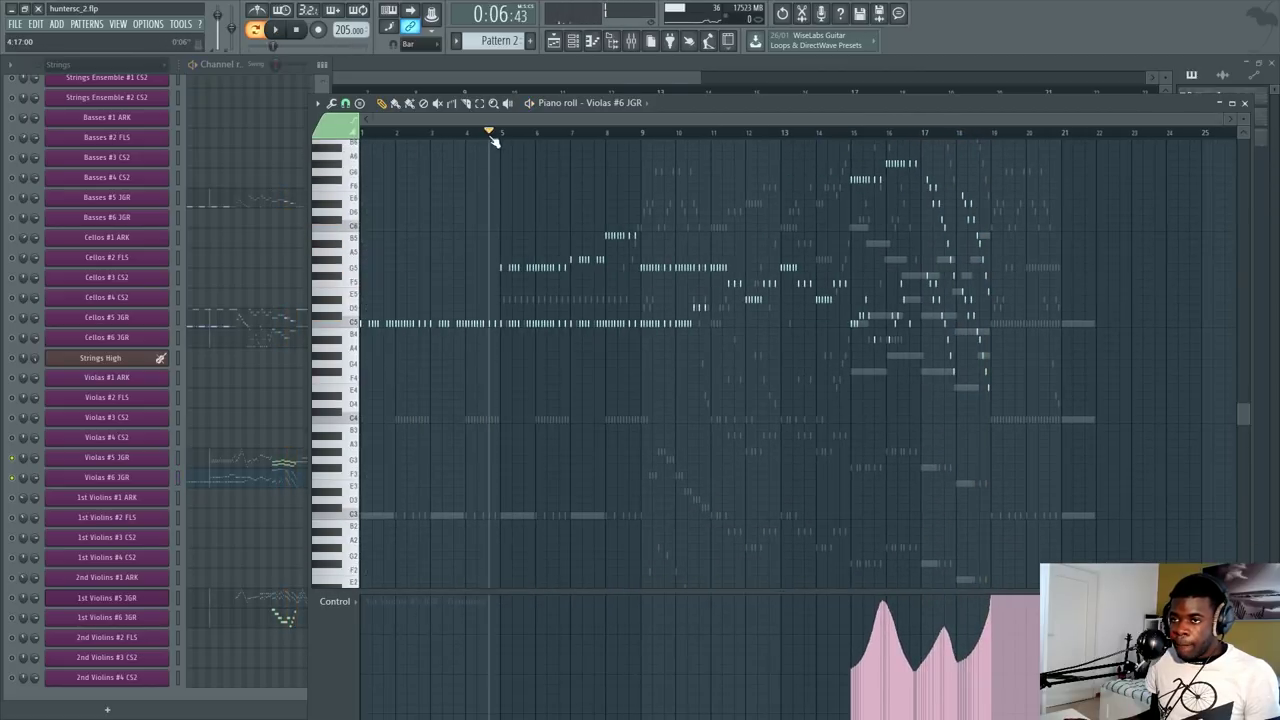
key(space)
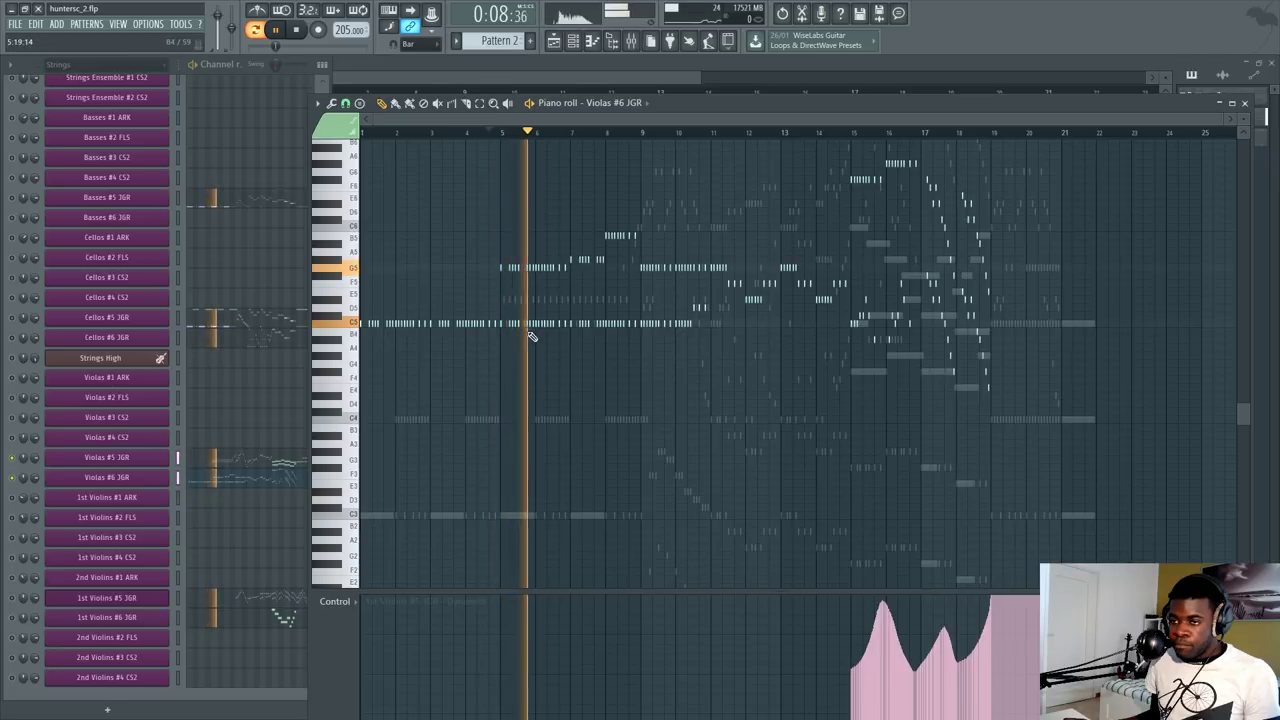
key(space)
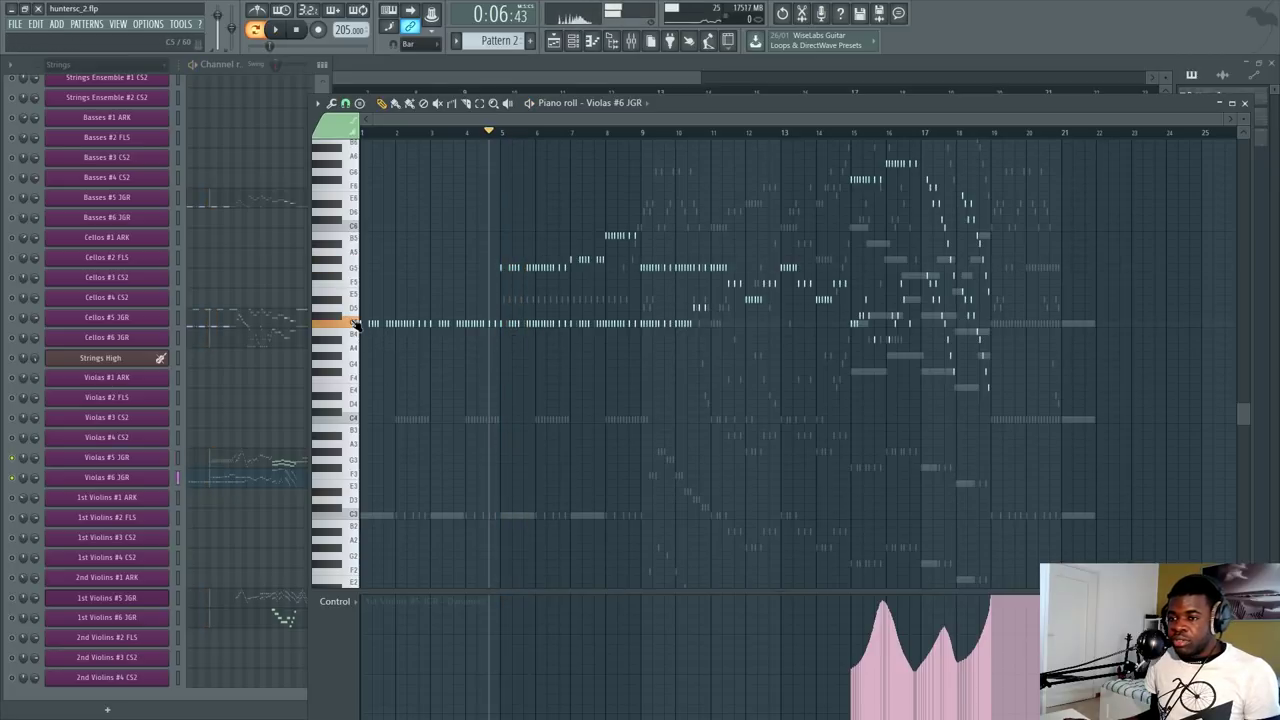
Step: Choose note colour group 3 (Spcc) for Violas #6 JGR and play the part from just before bar 9
click(337, 134)
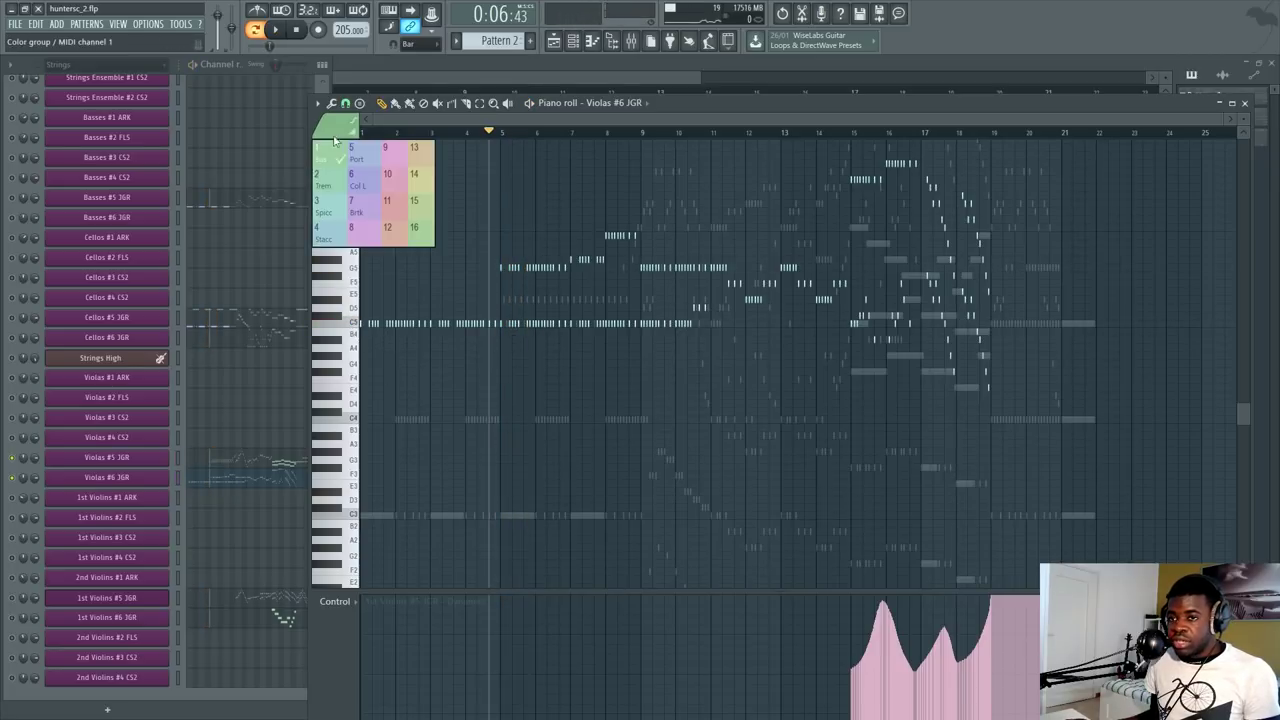
click(327, 204)
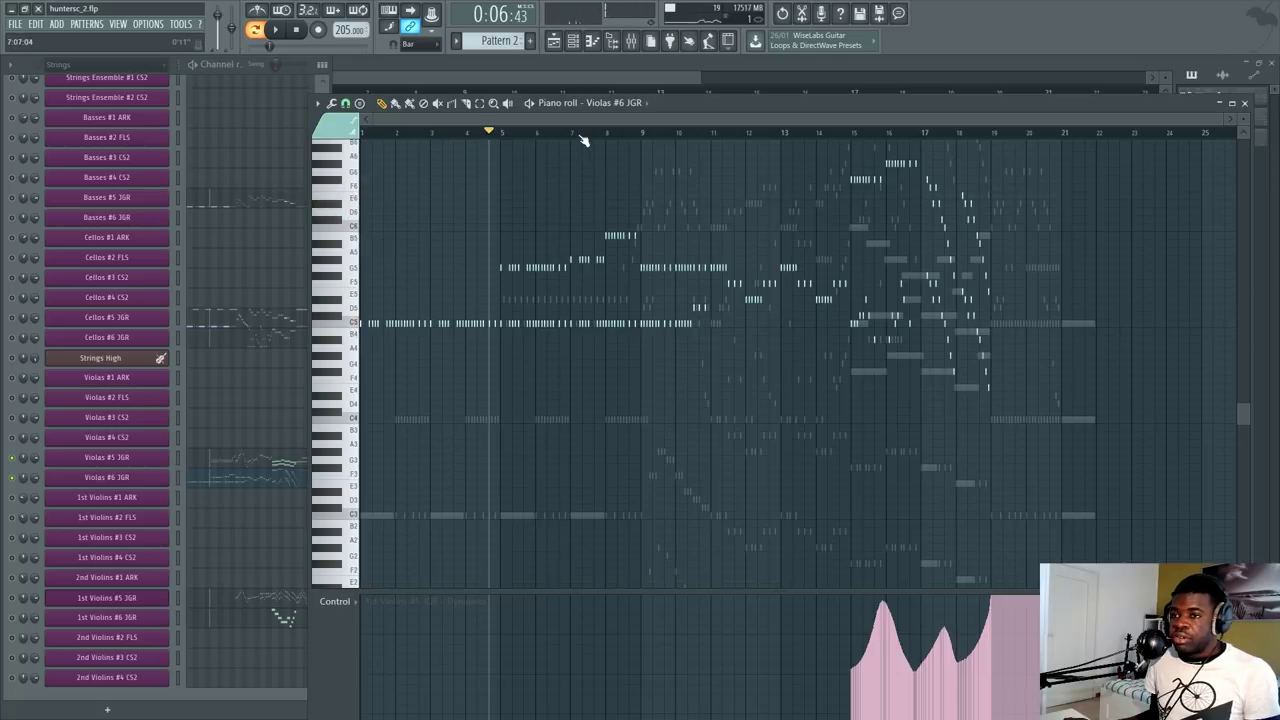
scroll(583, 135, up, 2)
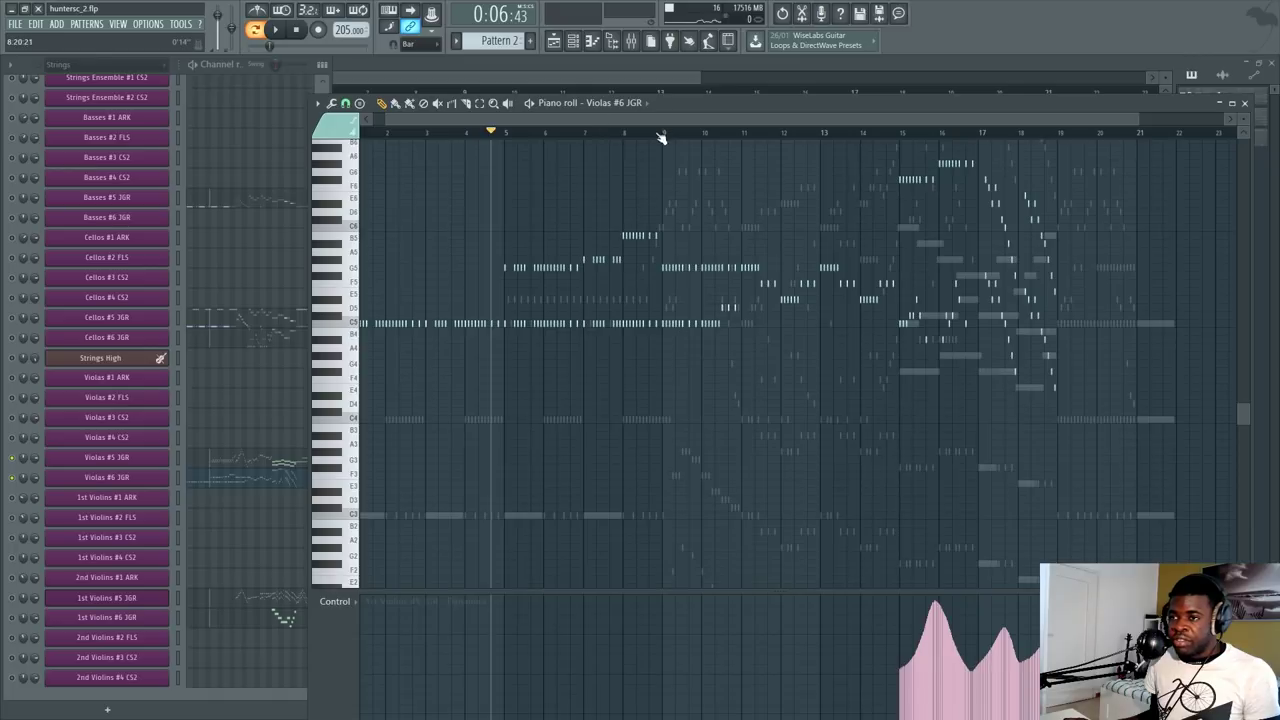
click(659, 134)
key(space)
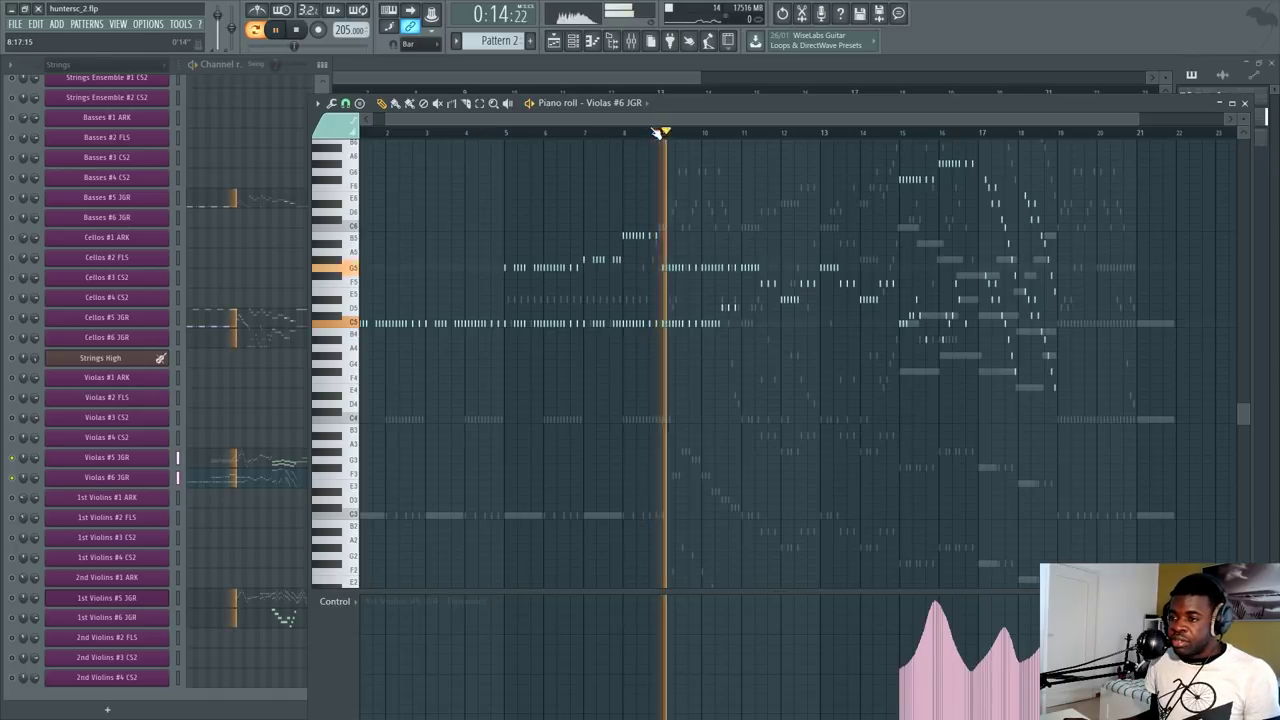
Step: Bring up the Violas #5 JGR notes and listen to the sustained passage from just before bar 15
click(249, 458)
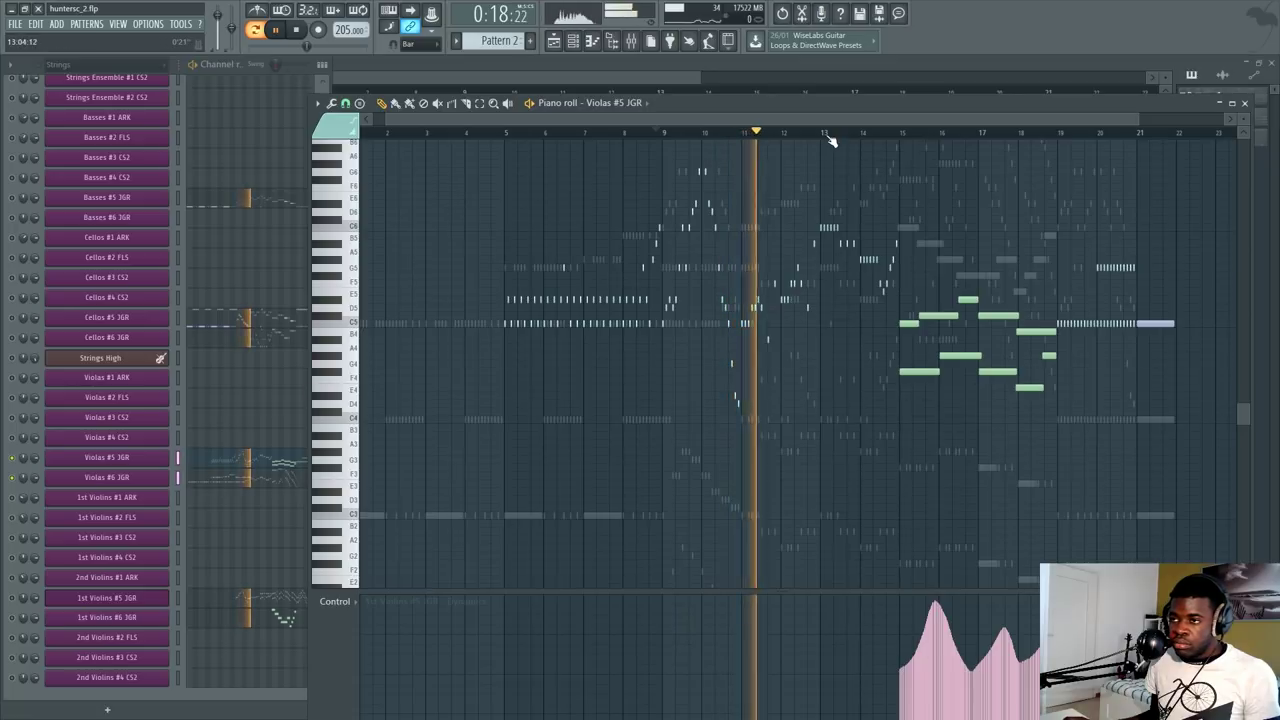
scroll(831, 137, up, 3)
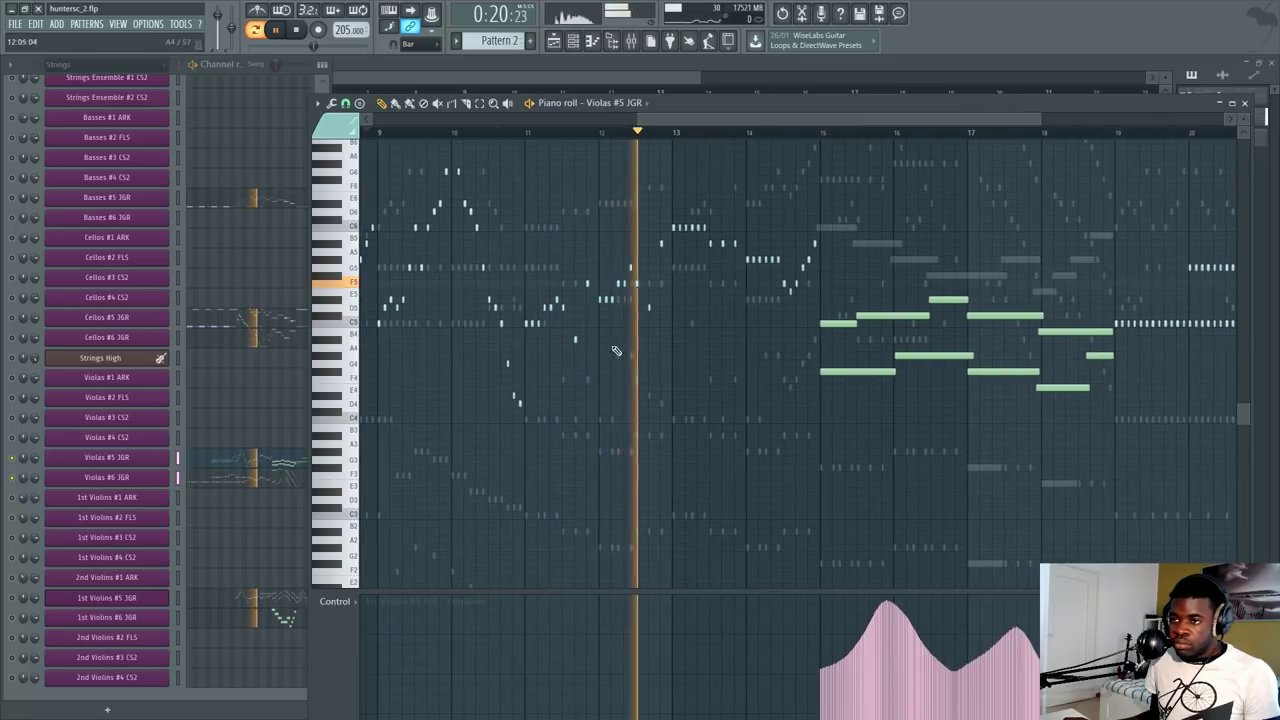
click(811, 132)
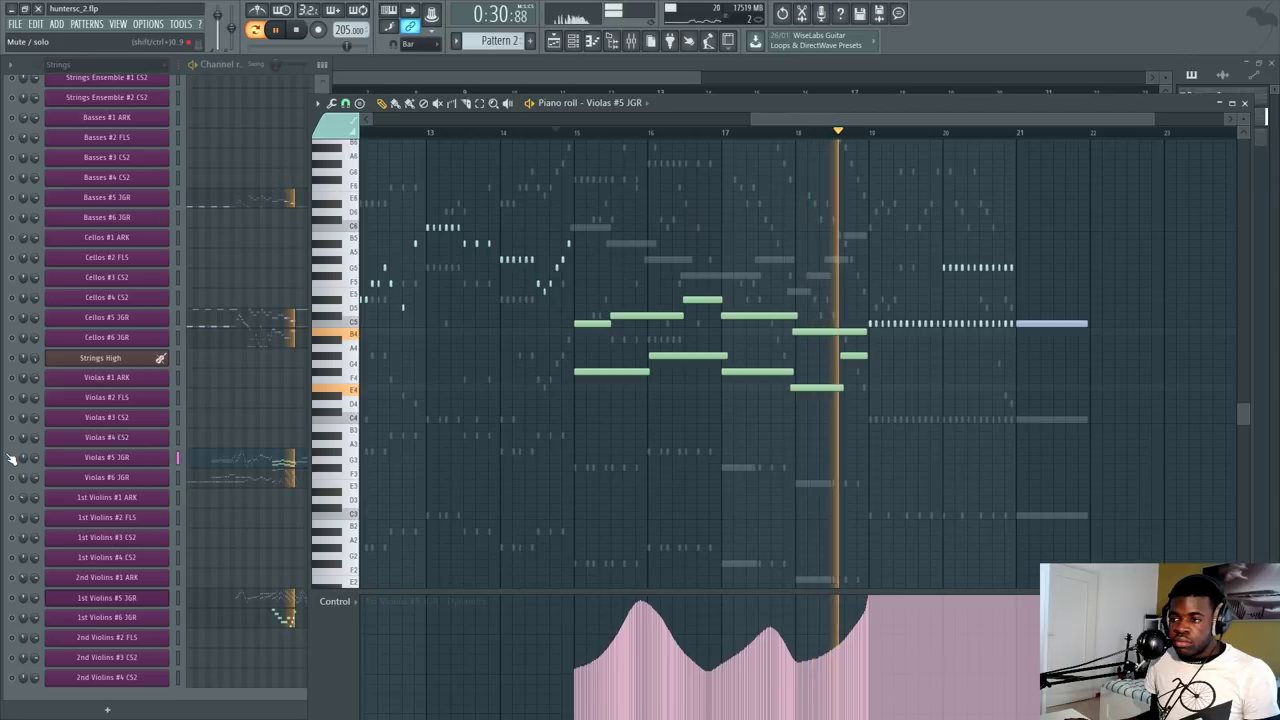
key(space)
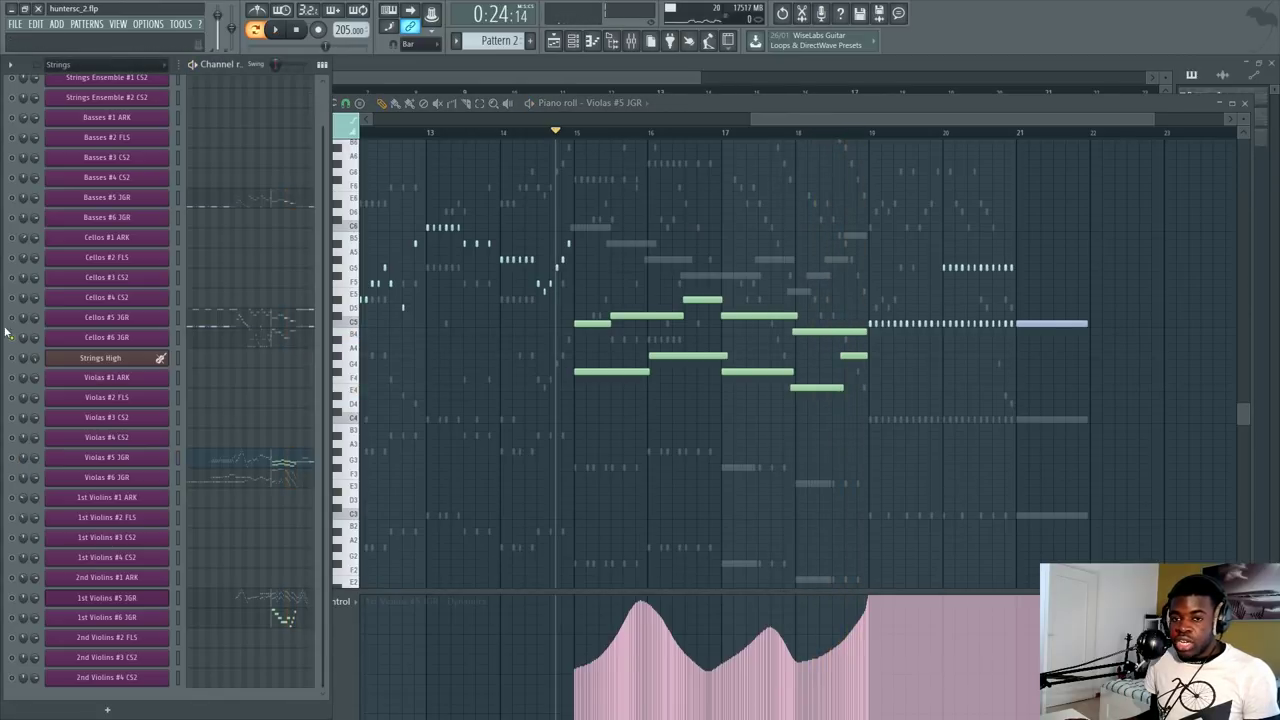
Step: Solo the Cellos #5 and #6 JGR channels, show the #5 notes, and play them from the pattern's start
click(205, 318)
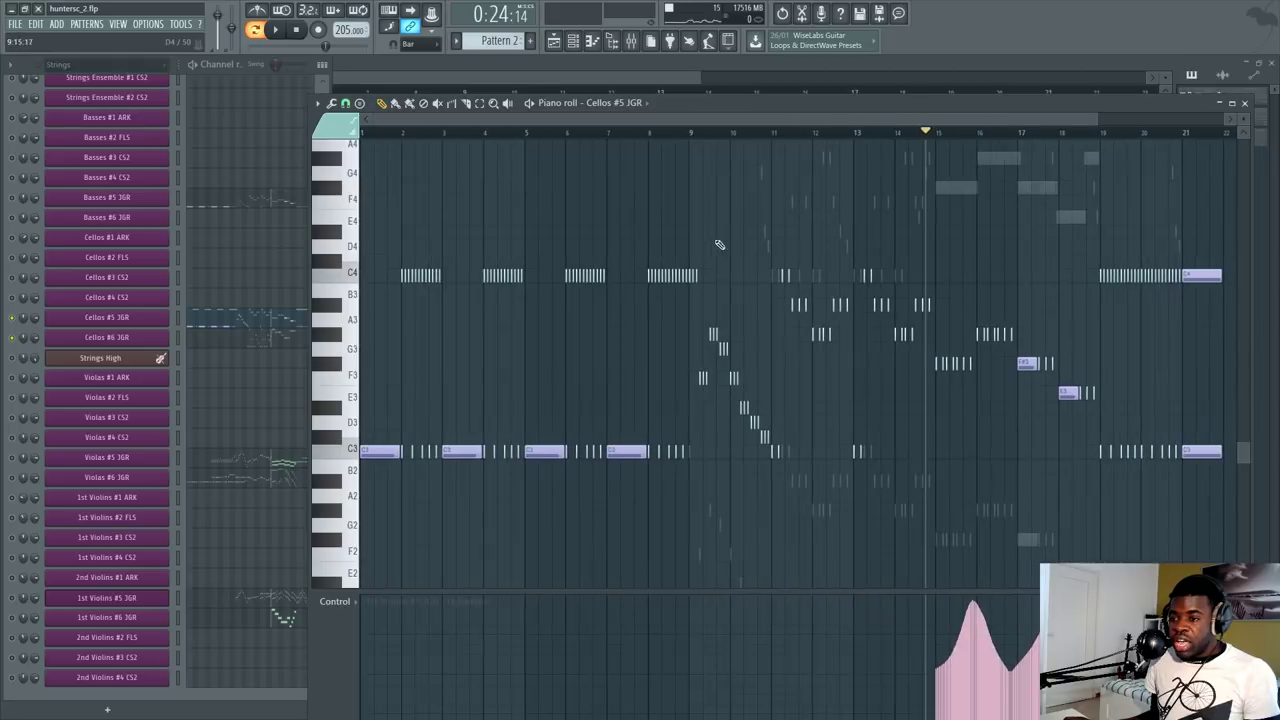
key(Home)
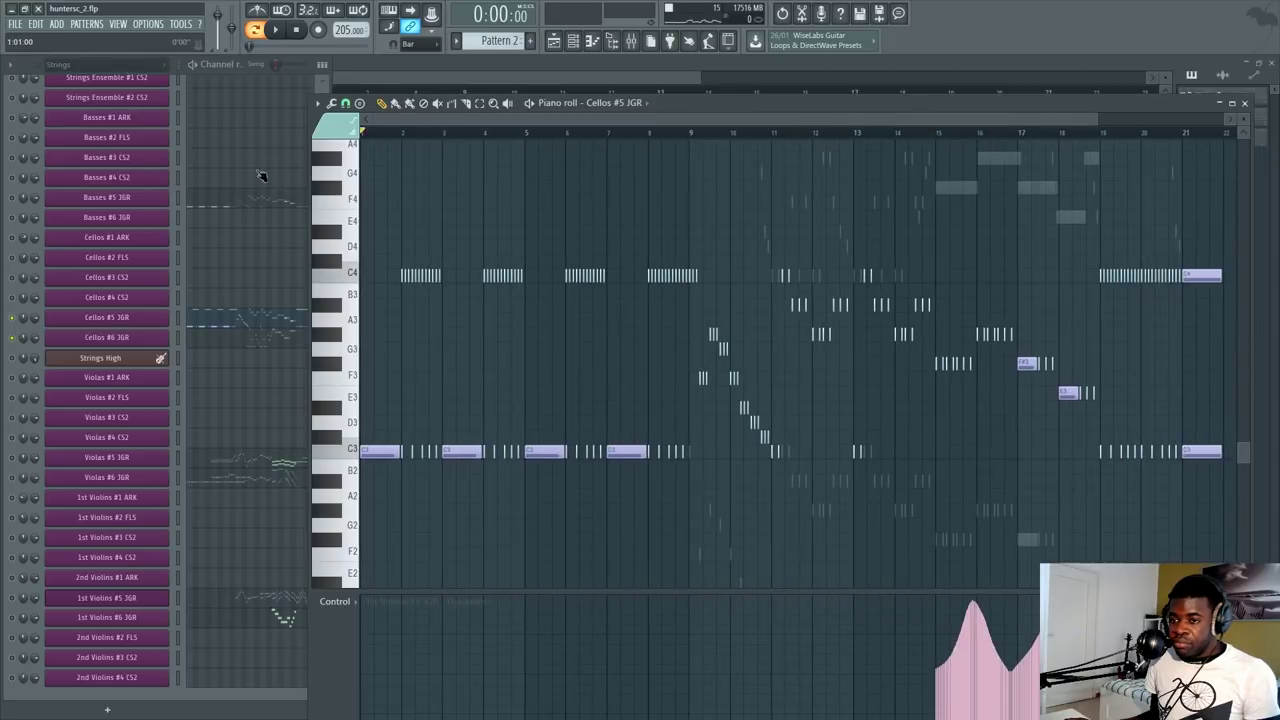
key(space)
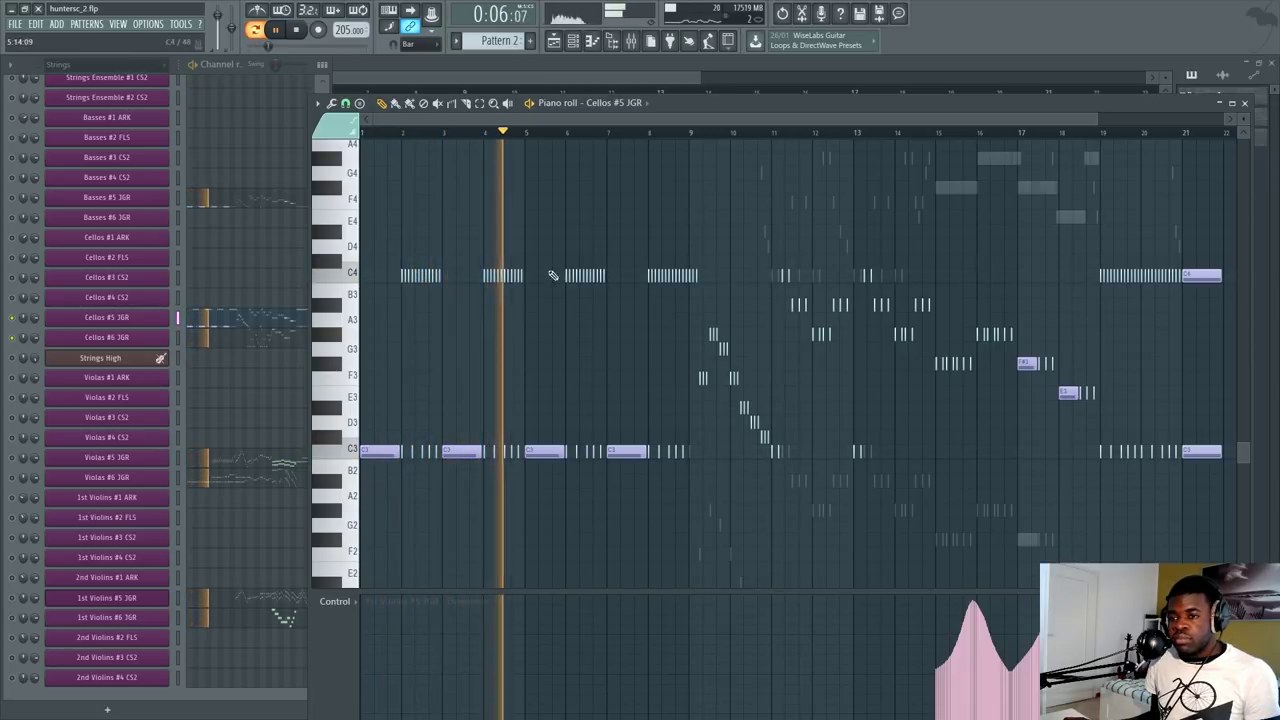
key(space)
Step: Set the playback position just before bar 15 and examine the Cellos #6 JGR notes alongside those of Cellos #5 JGR
scroll(1010, 128, up, 3)
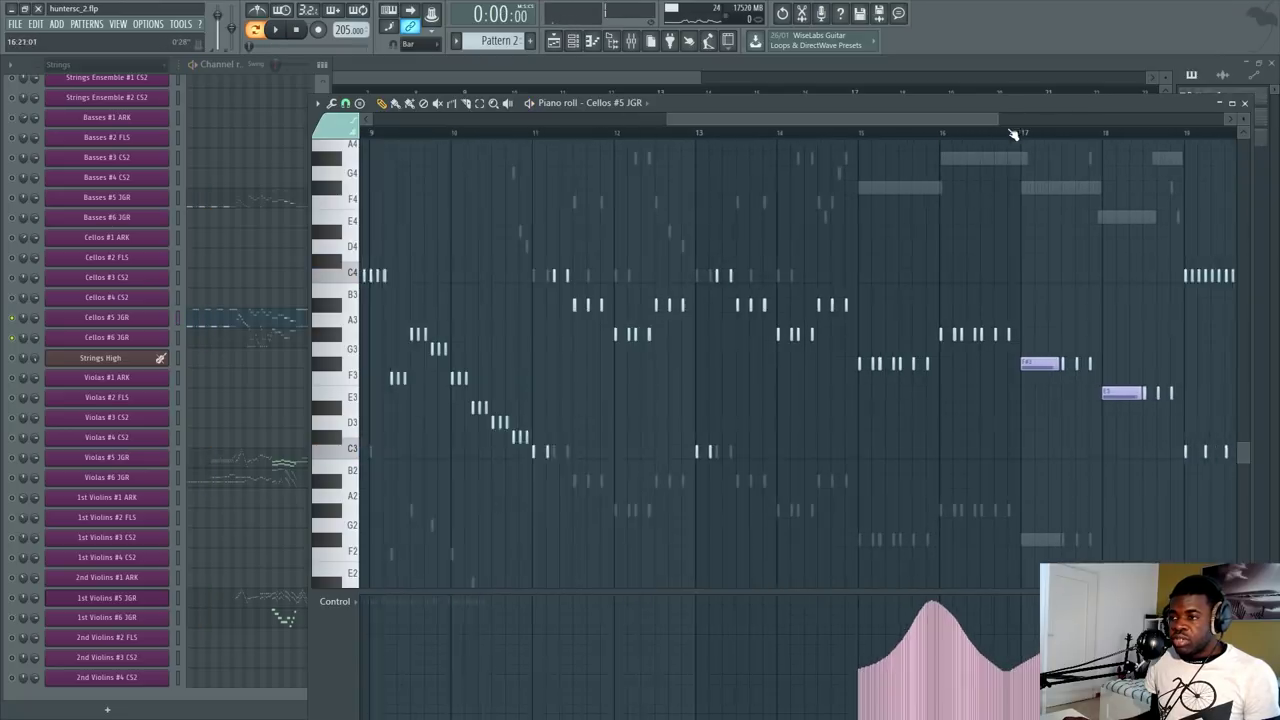
click(838, 131)
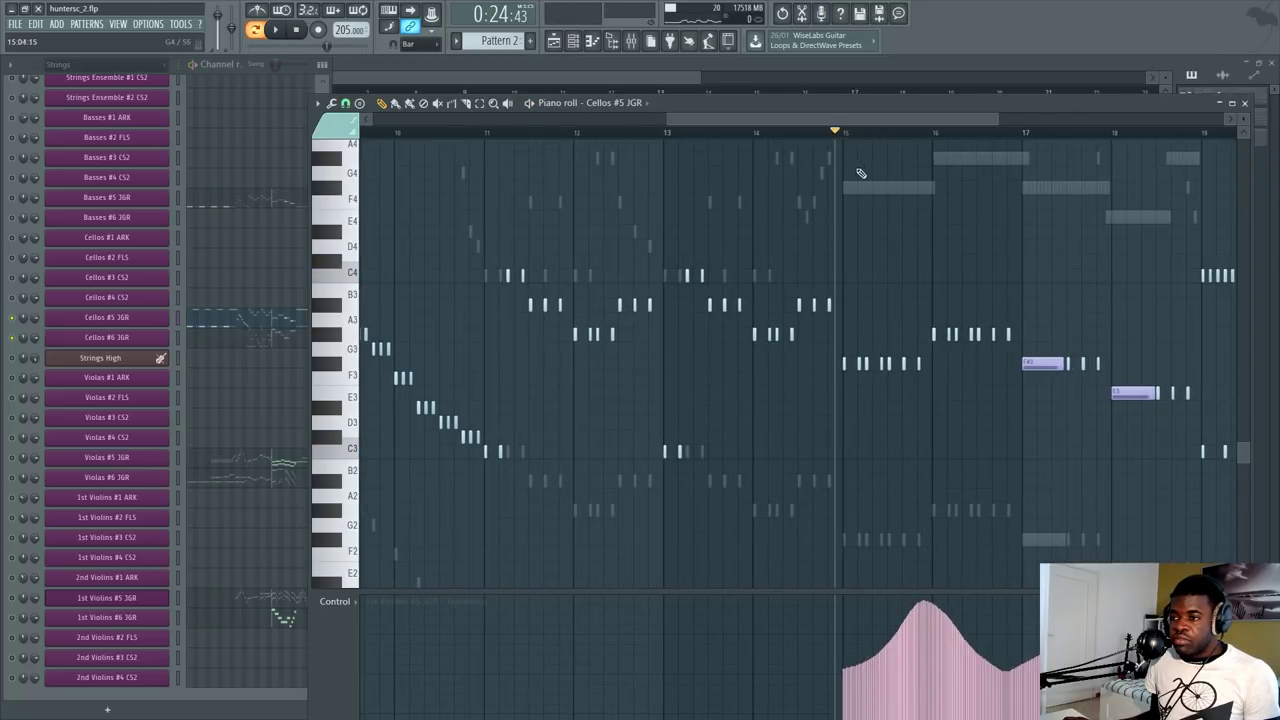
click(278, 342)
scroll(850, 126, down, 3)
scroll(900, 430, up, 3)
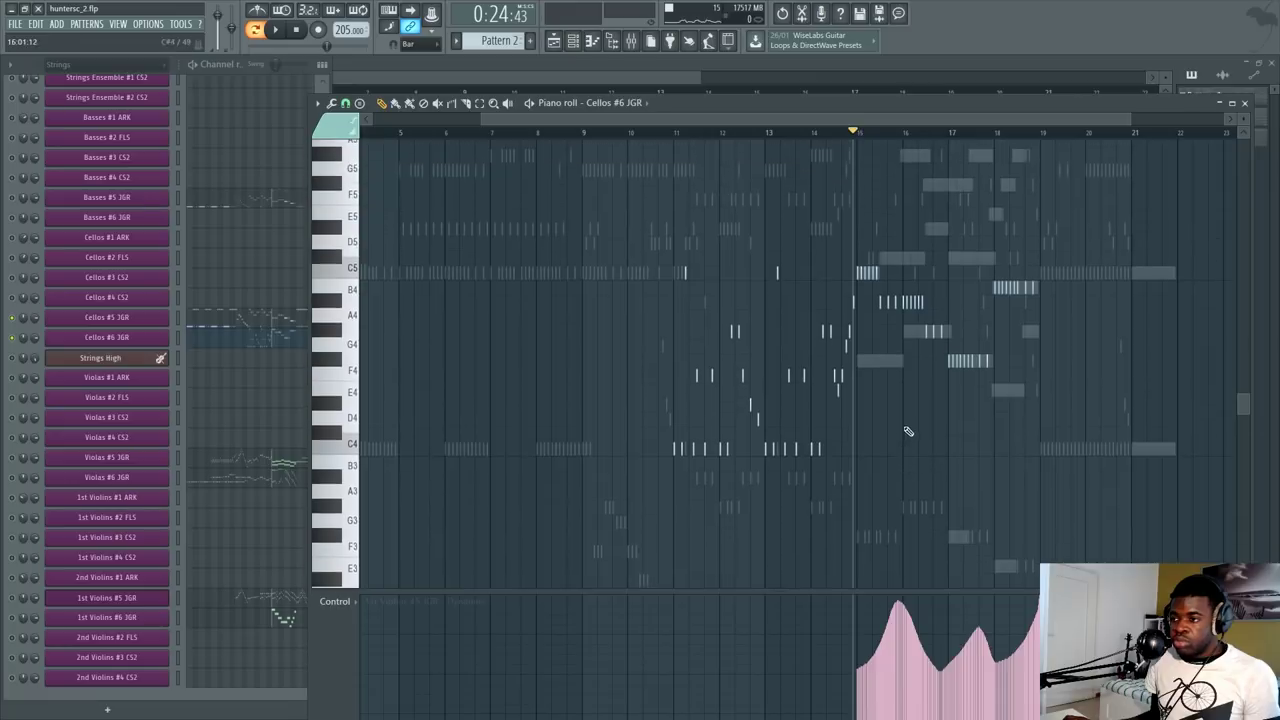
click(256, 326)
scroll(780, 302, down, 3)
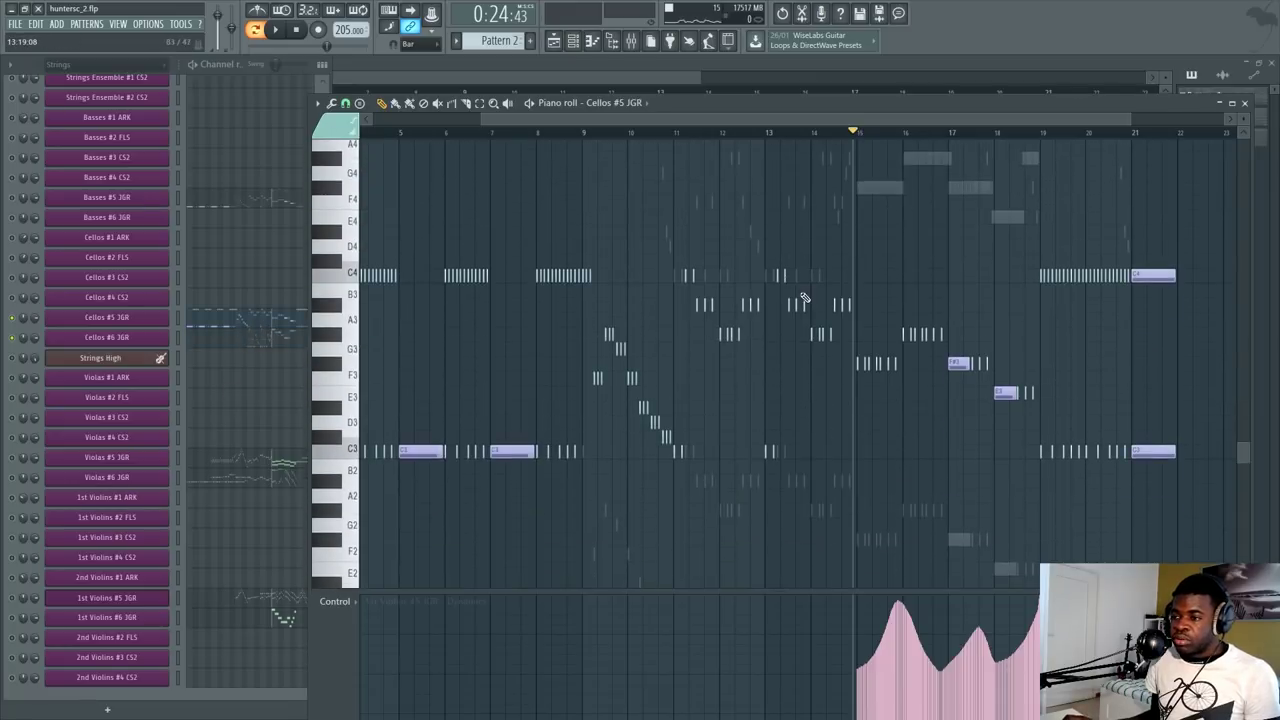
Step: Play the soloed Cellos #5 and #6 JGR parts from just before bar 15 while viewing the #6 notes, and stop playback before bar 19
key(space)
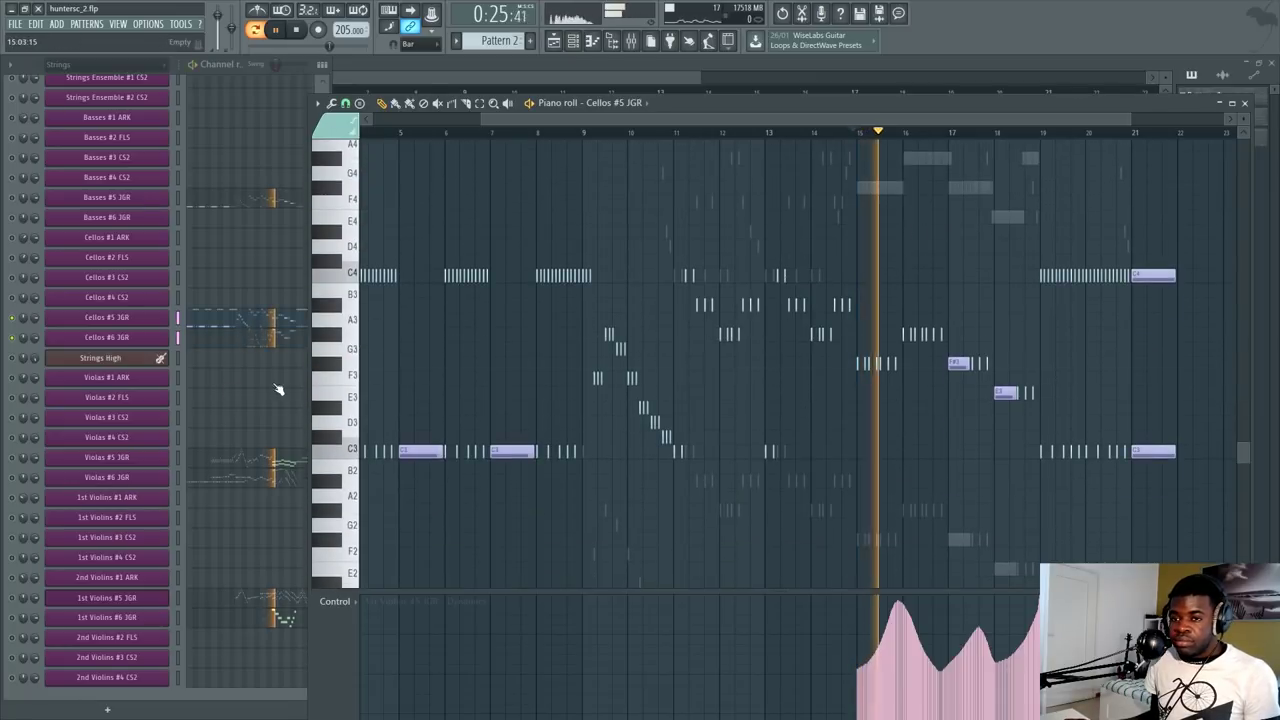
click(263, 336)
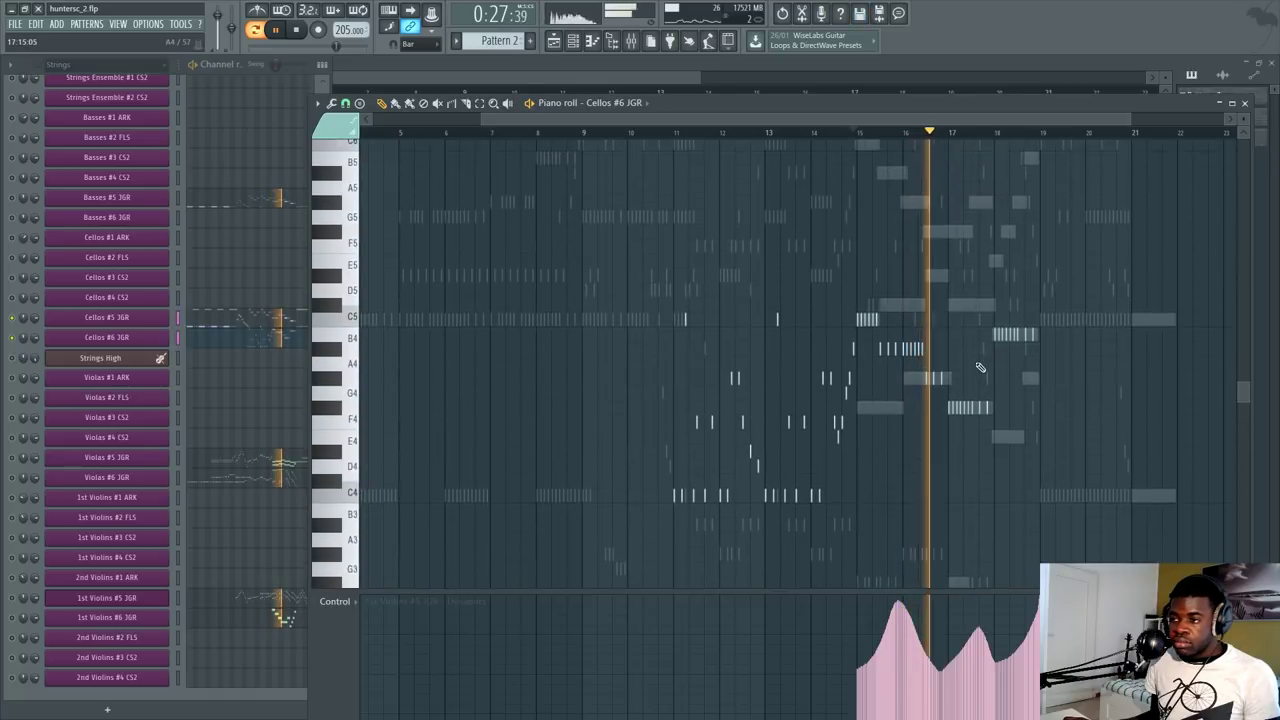
scroll(953, 364, up, 3)
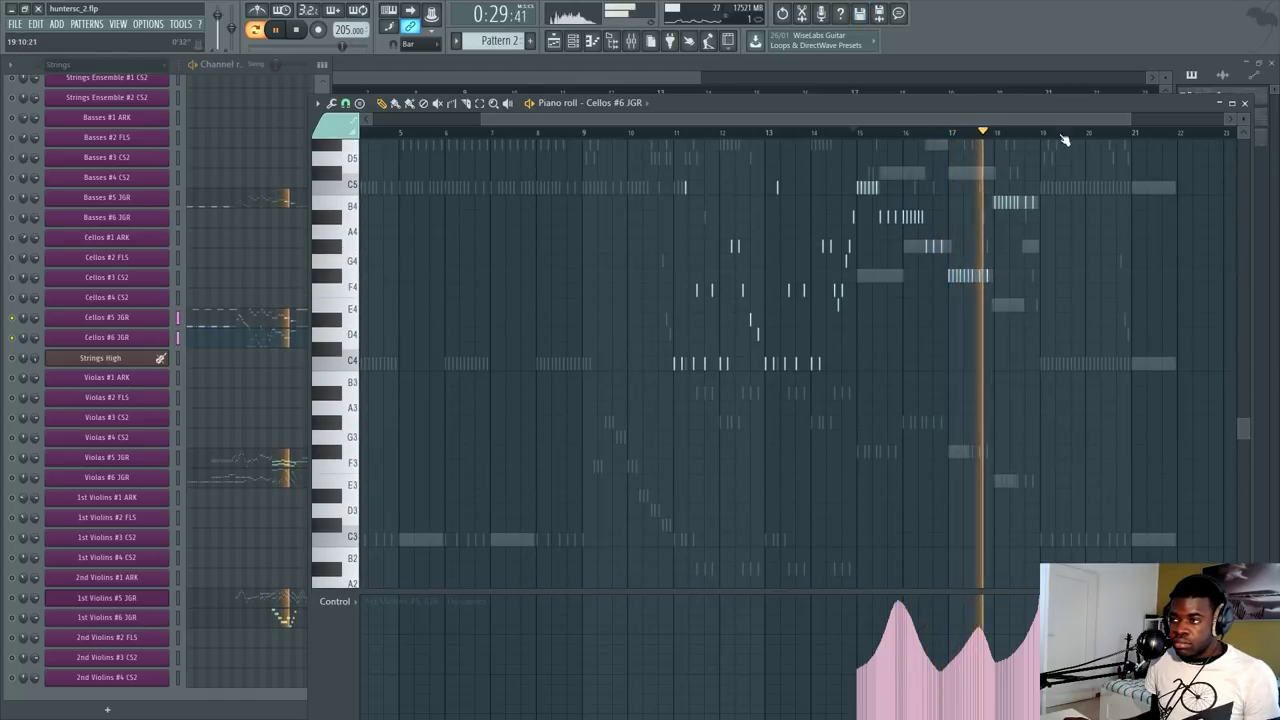
scroll(1075, 134, up, 3)
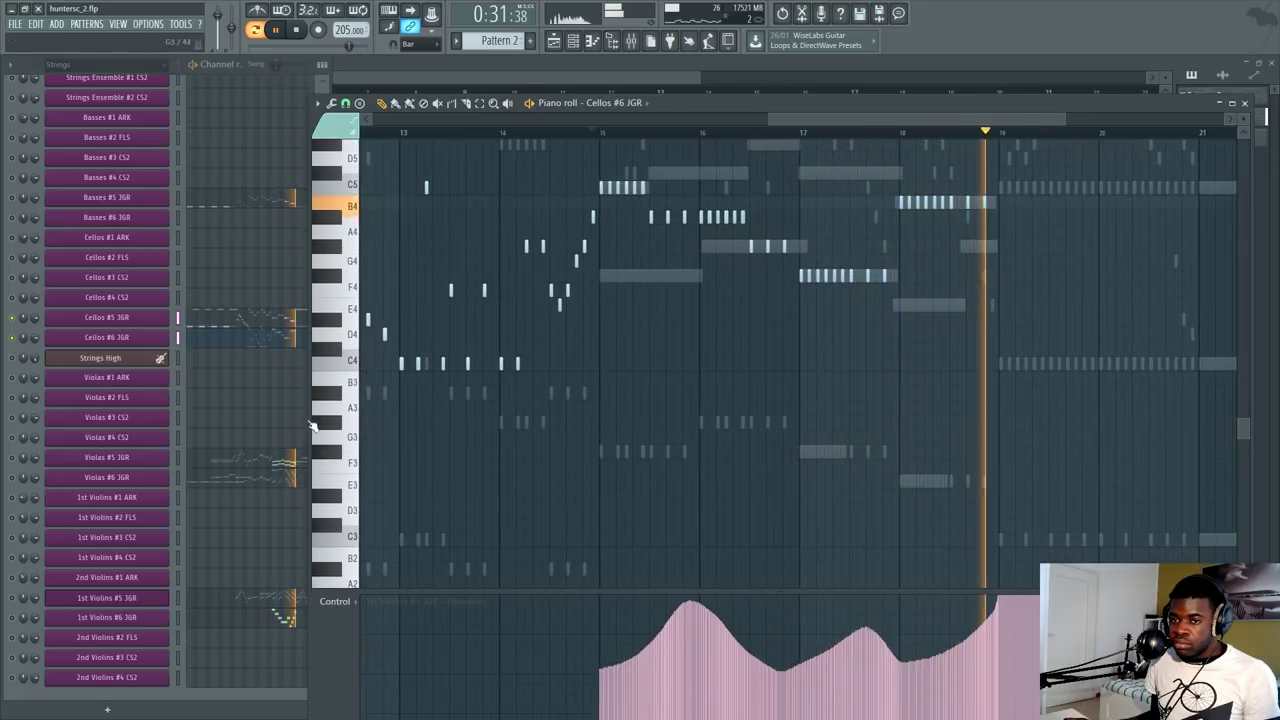
key(space)
Step: Choose note colour group 1 (Leg) for Cellos #6 JGR, open its articulation controls, and move the piano roll up
click(170, 339)
click(352, 285)
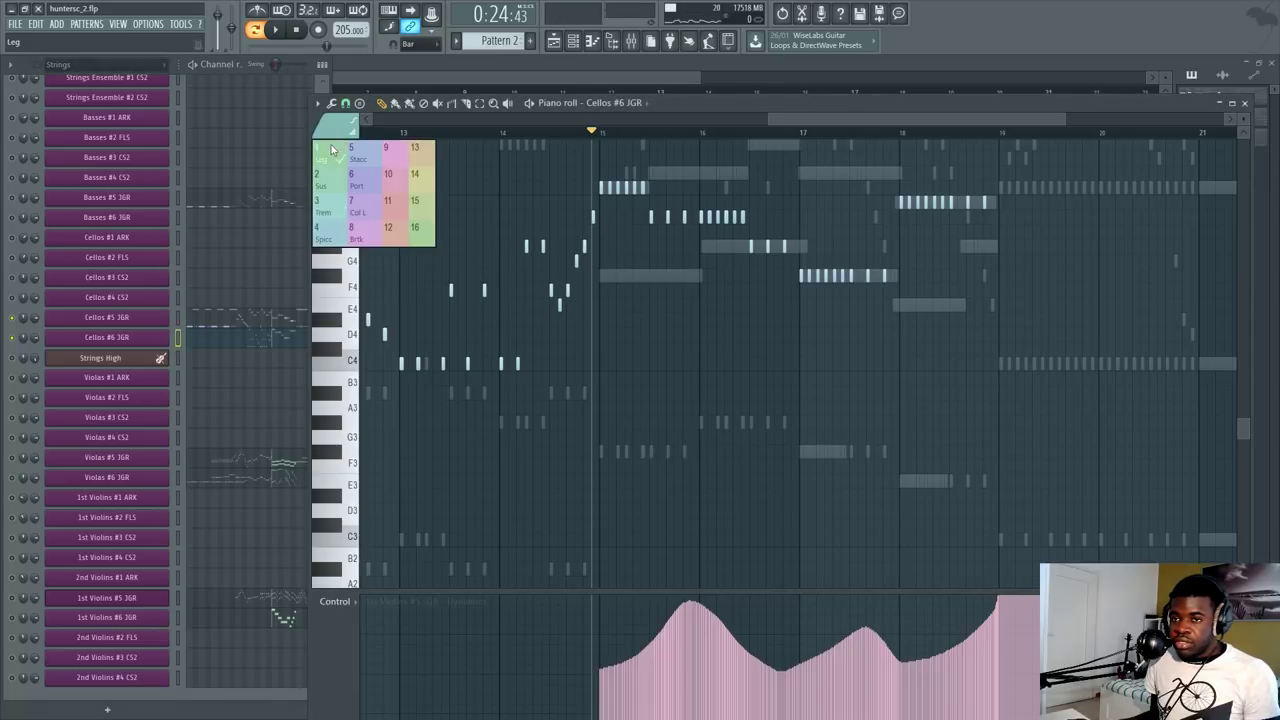
click(143, 339)
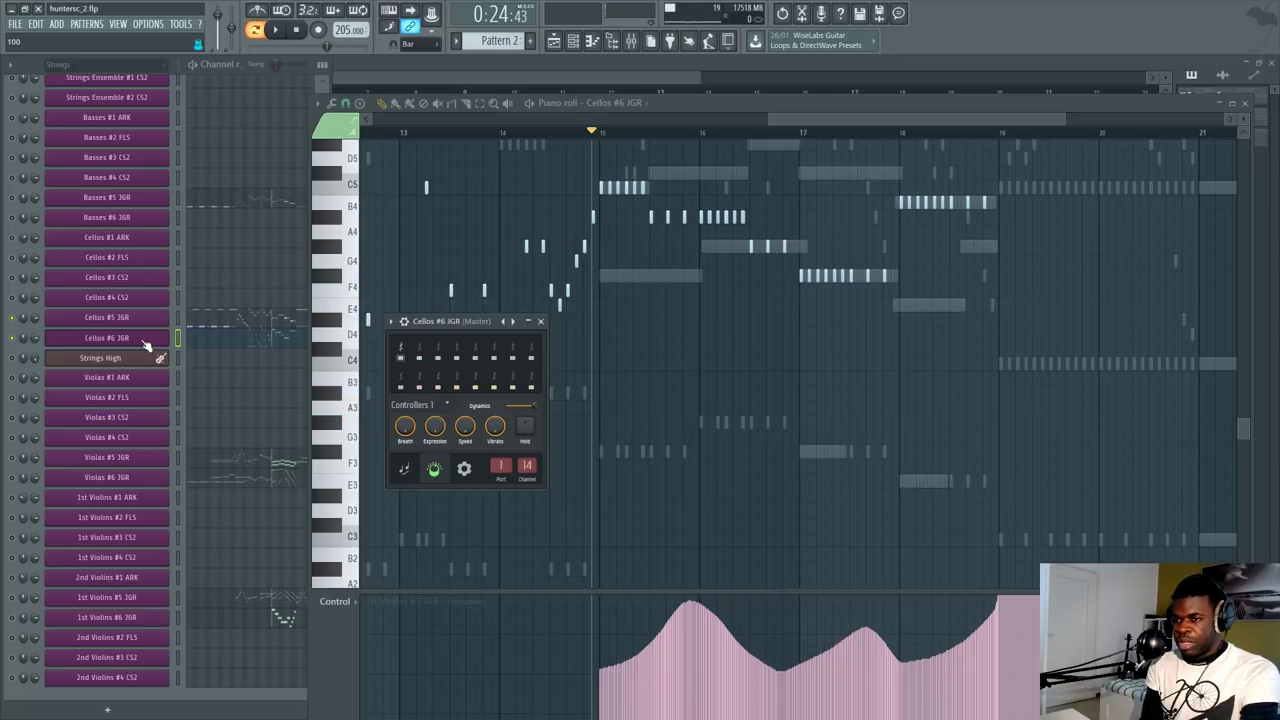
drag(736, 104, 736, 73)
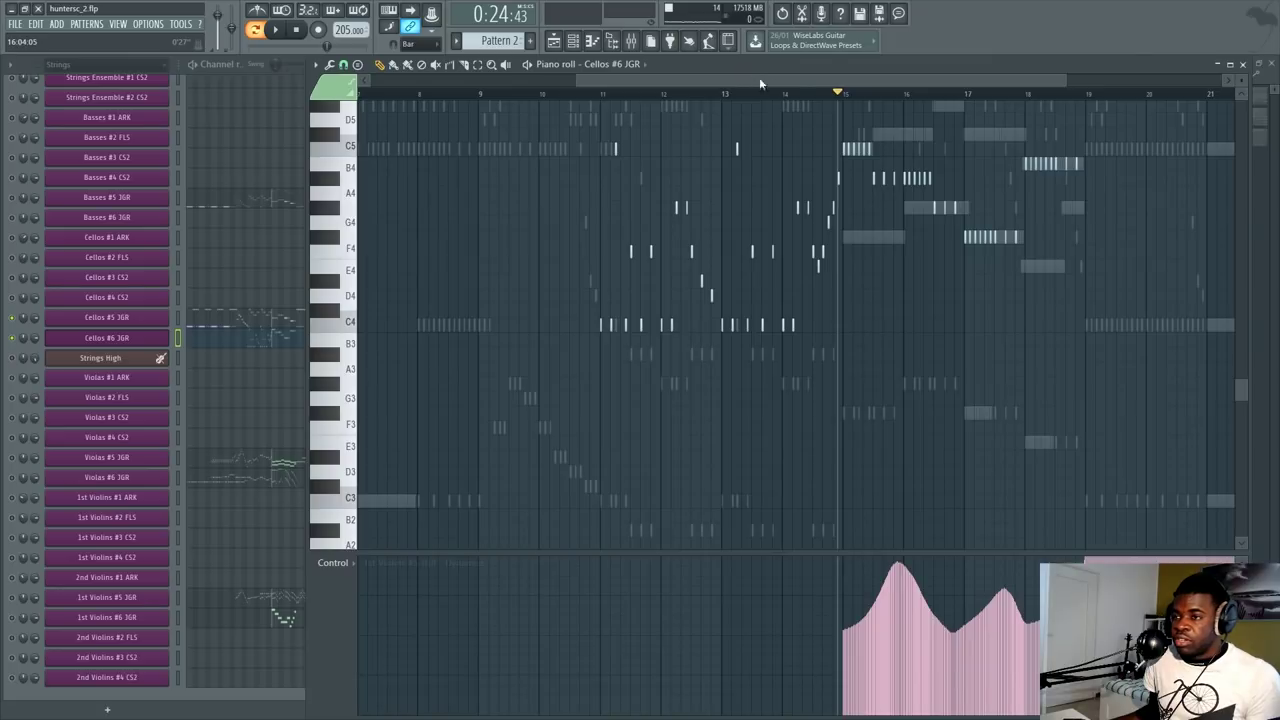
scroll(786, 79, up, 5)
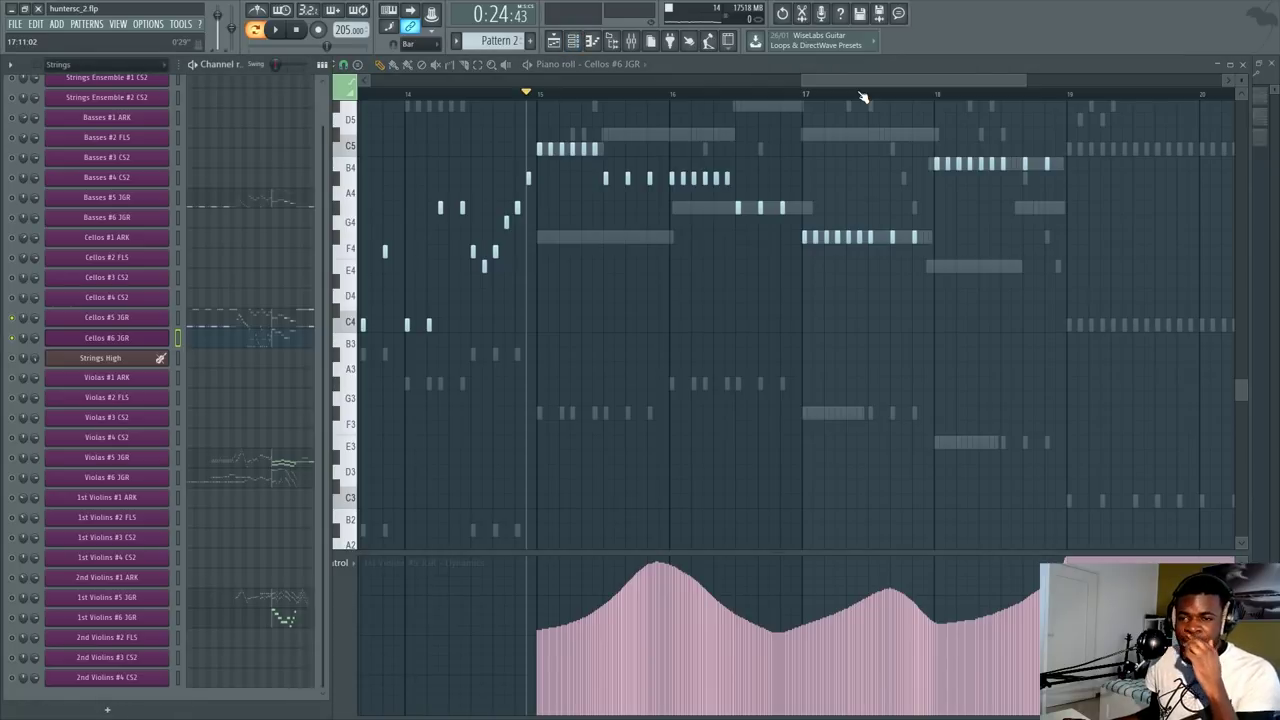
Step: Solo the Basses #5 JGR channel, show its notes, and play the part from the pattern's start
click(195, 206)
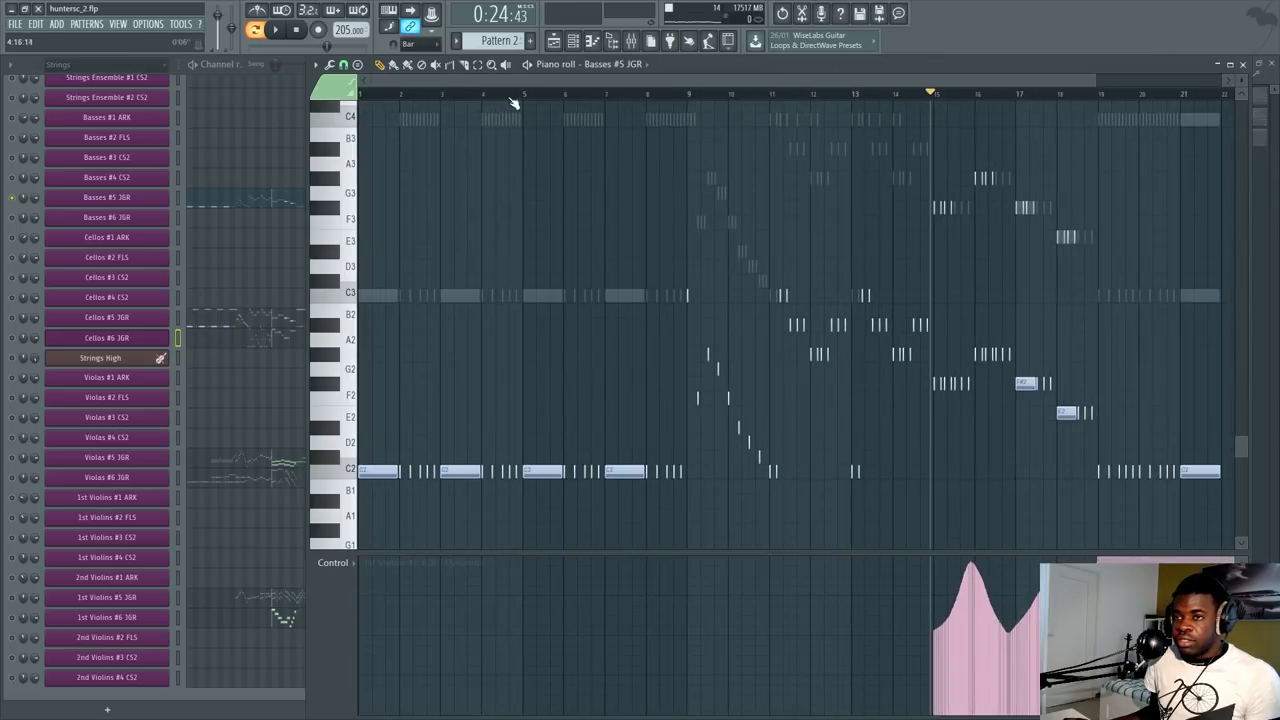
key(space)
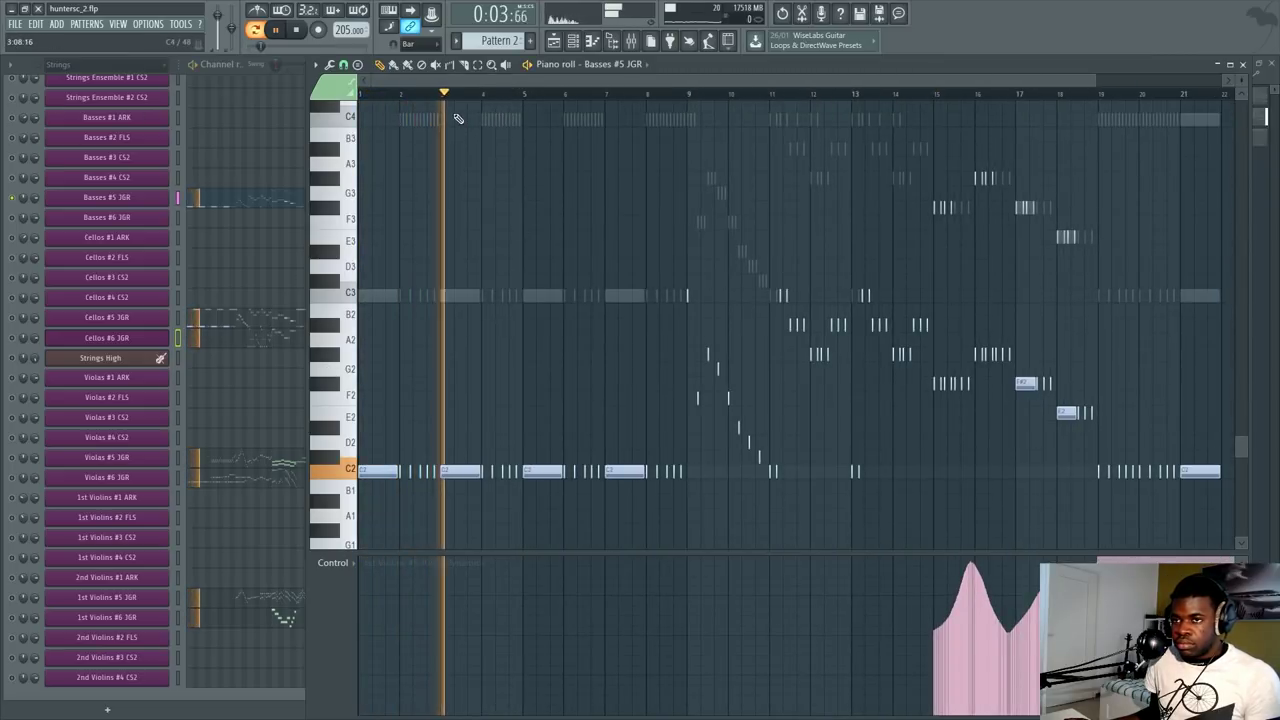
scroll(700, 100, right, 5)
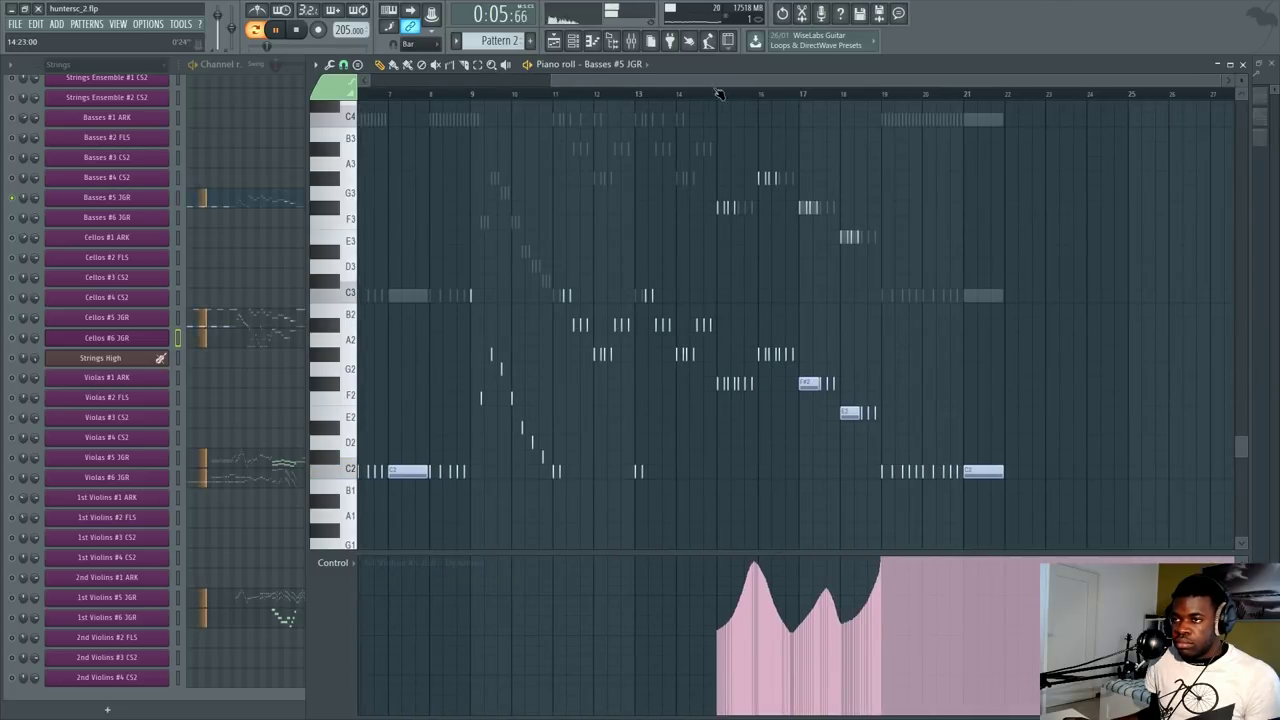
Step: Listen to the Basses #5 JGR part from just before bar 15, and stop playback after bar 18 begins
click(718, 94)
scroll(815, 100, up, 1)
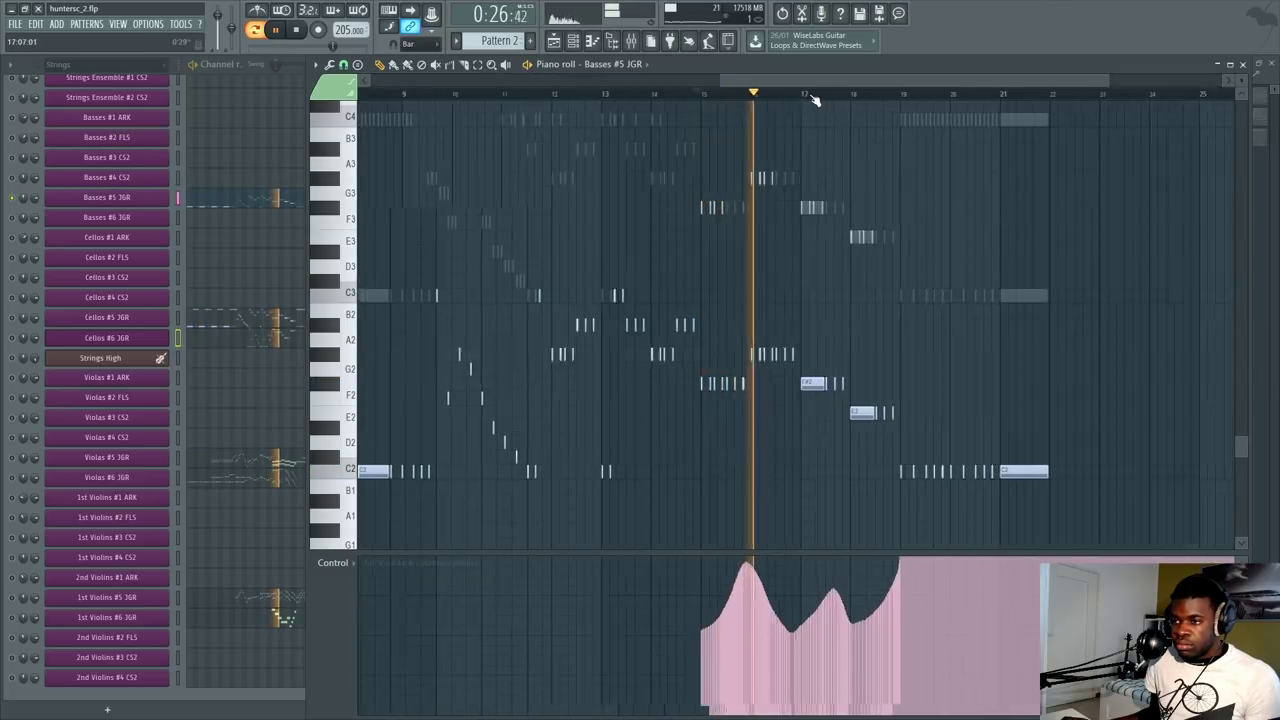
scroll(815, 100, up, 2)
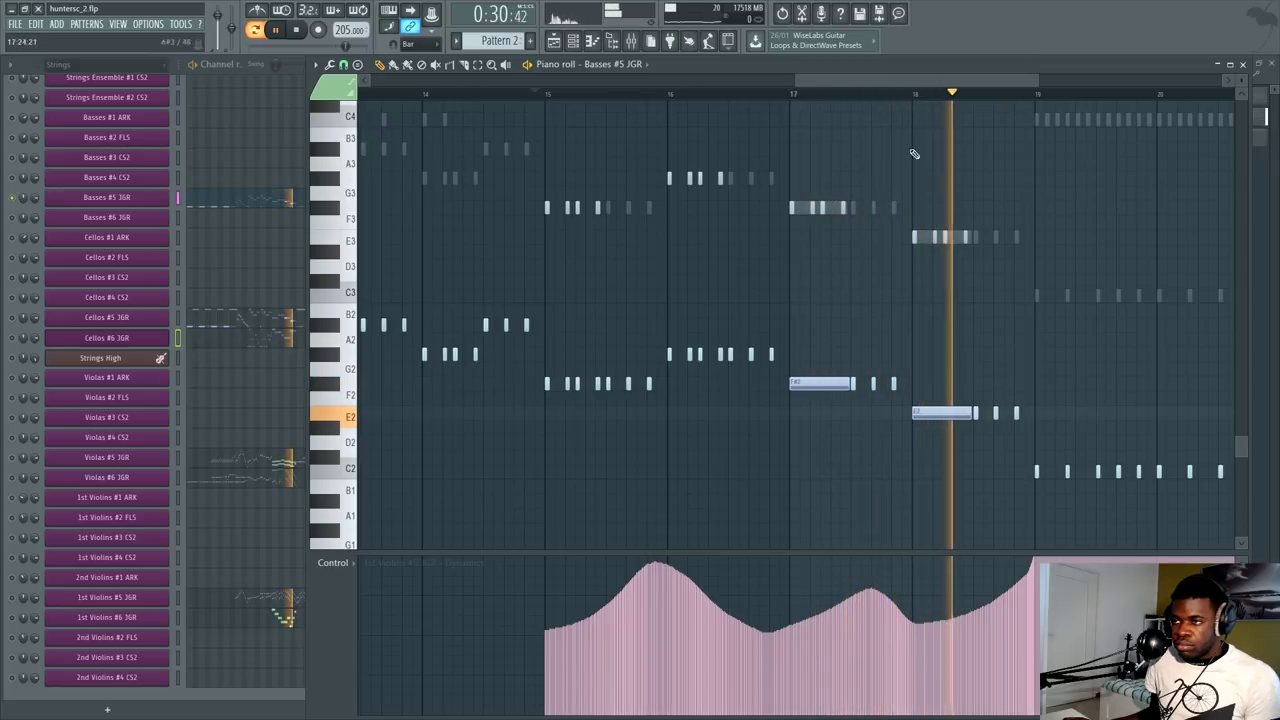
scroll(900, 100, down, 3)
key(space)
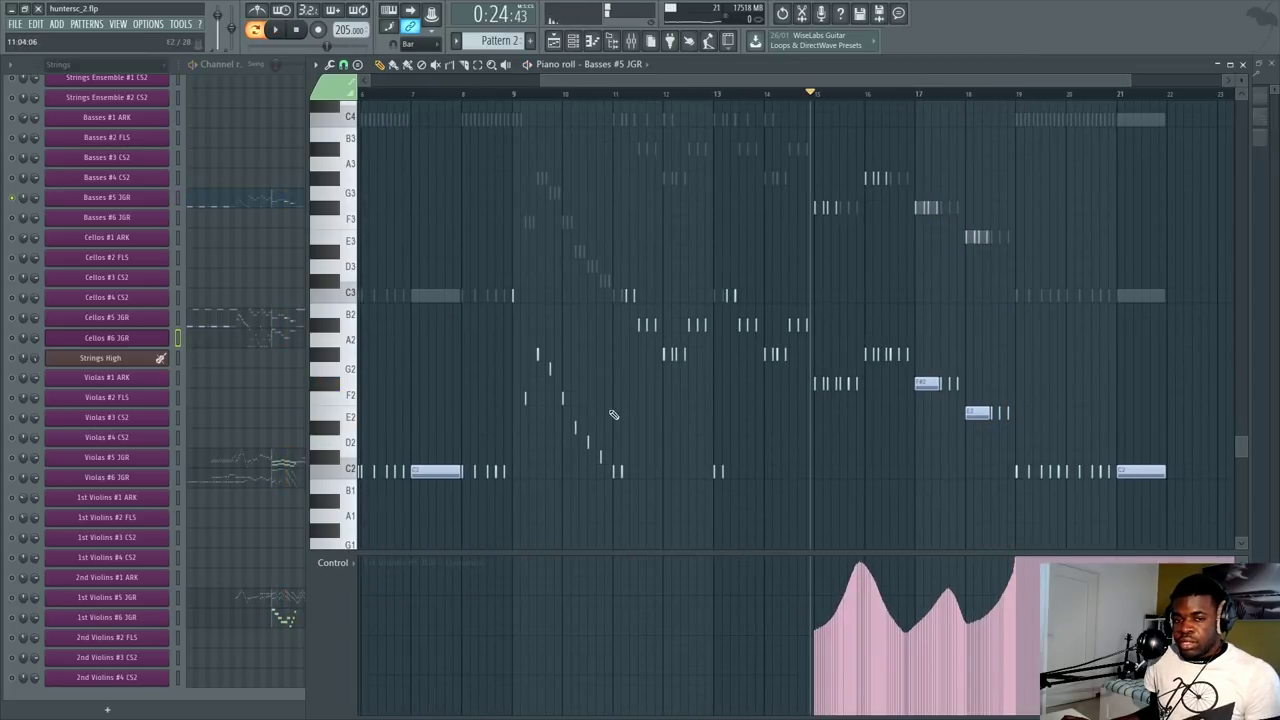
Step: Re-enable all the string channels and look over the Strings channel list beside the Basses #5 JGR notes
click(14, 341)
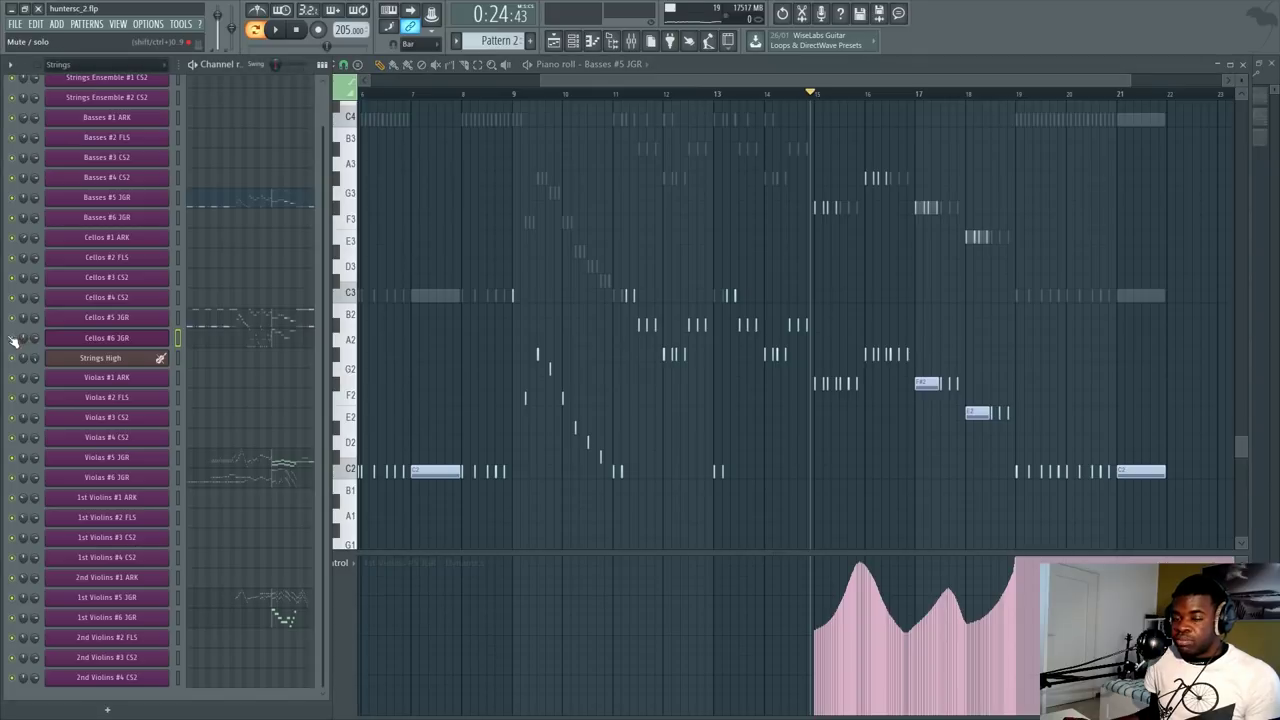
scroll(586, 209, down, 3)
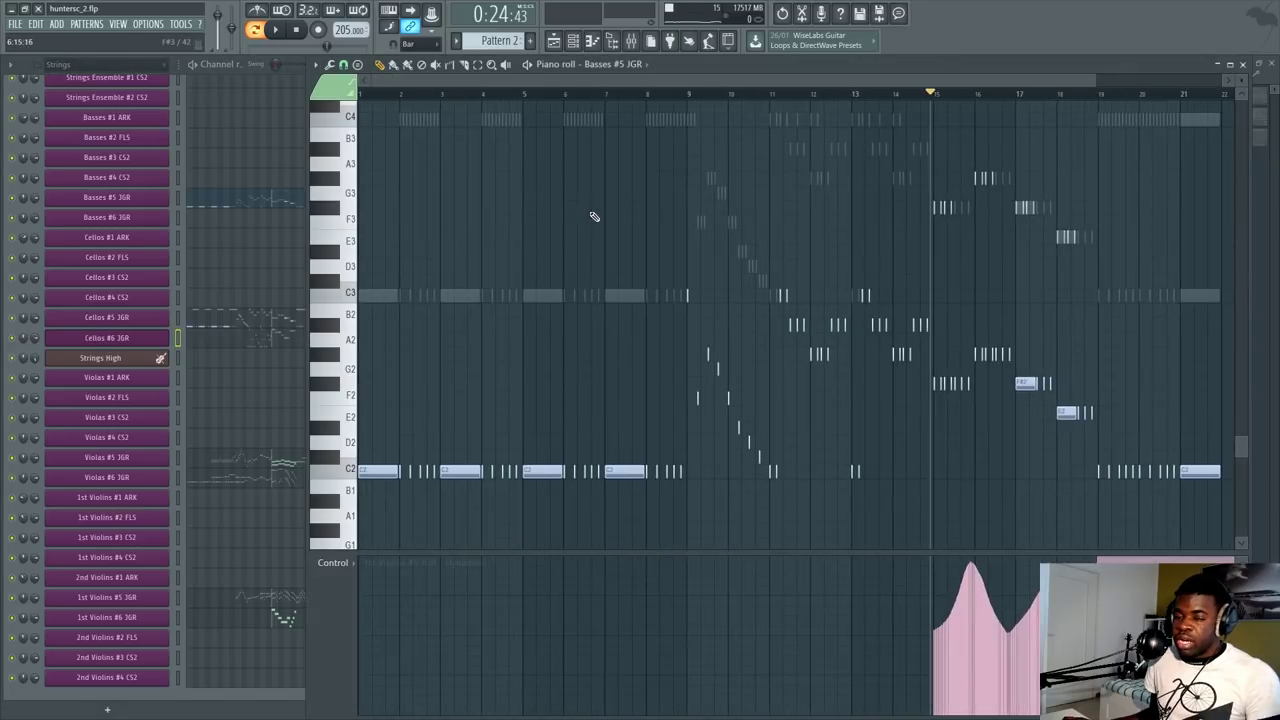
scroll(281, 295, up, 2)
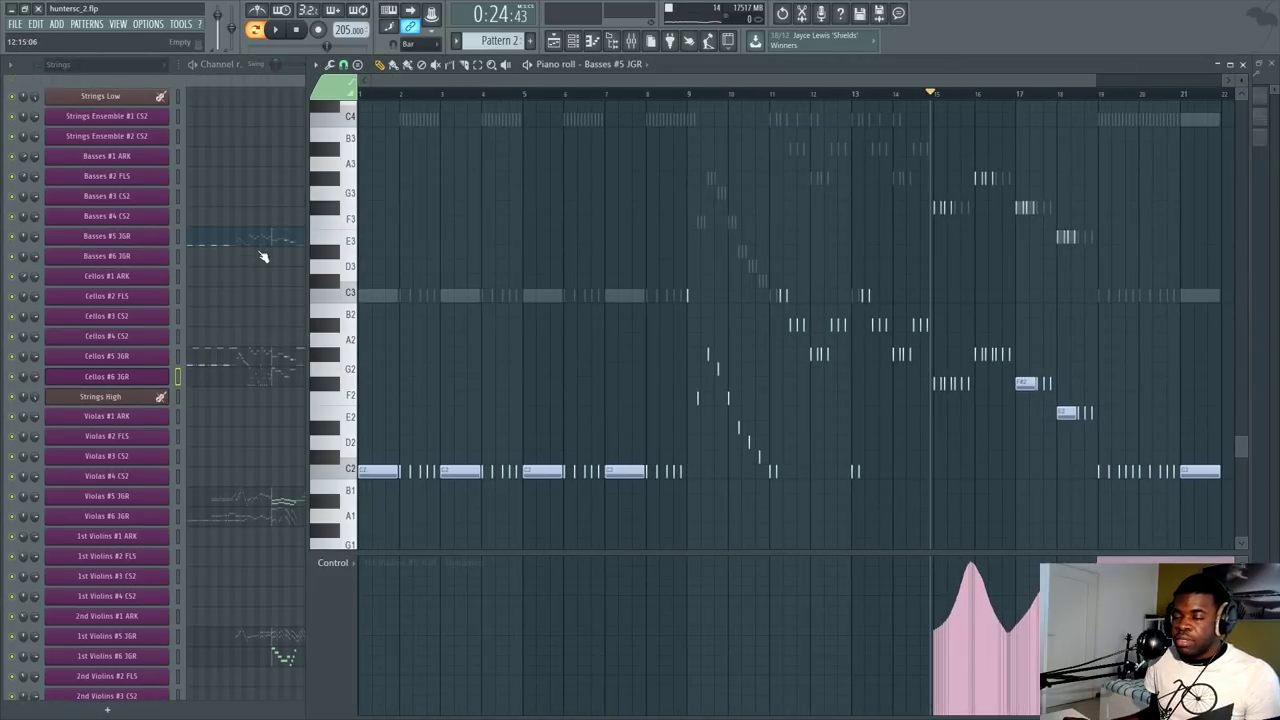
scroll(262, 256, down, 2)
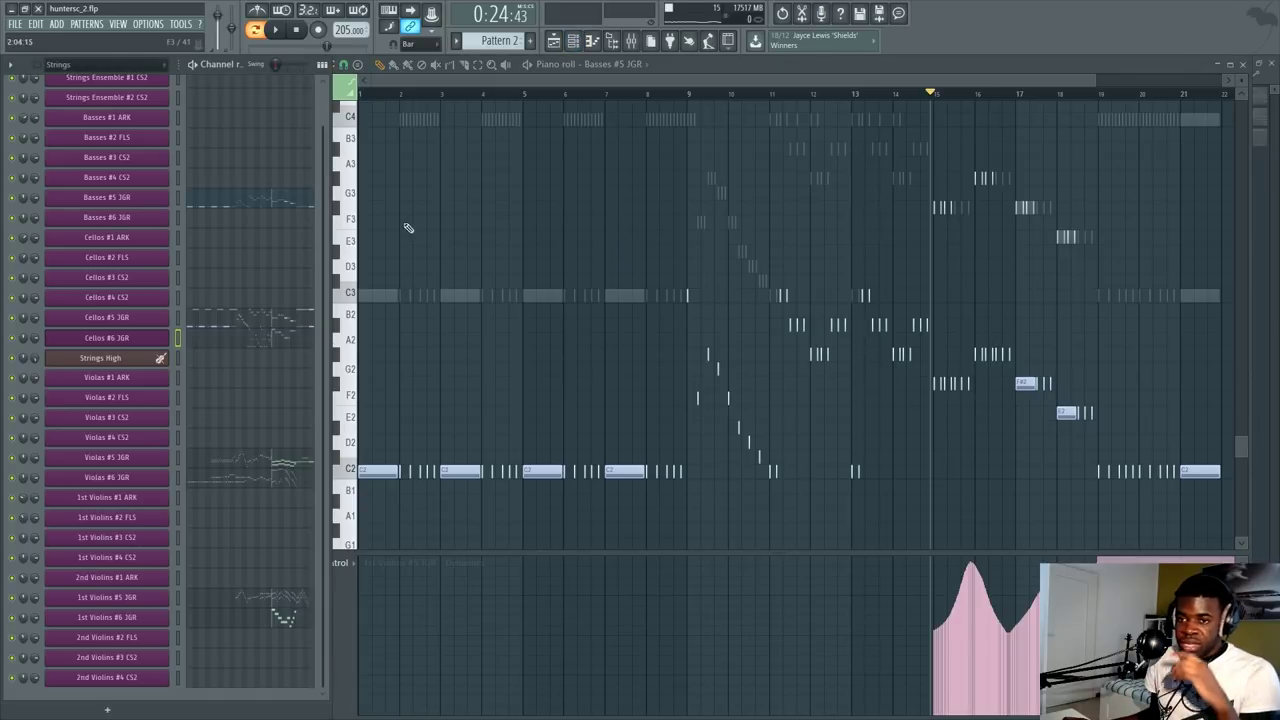
scroll(280, 302, up, 2)
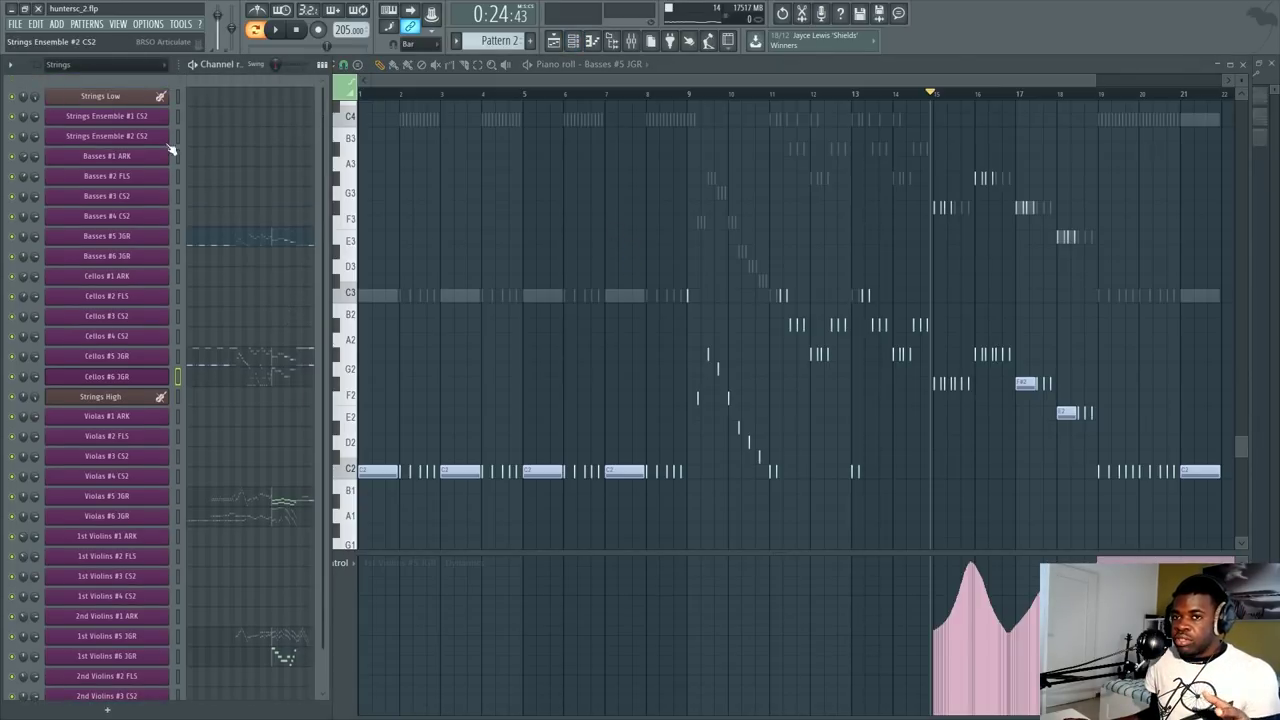
Step: Show the playlist and open the brass clip, Pattern 1, for editing
key(F5)
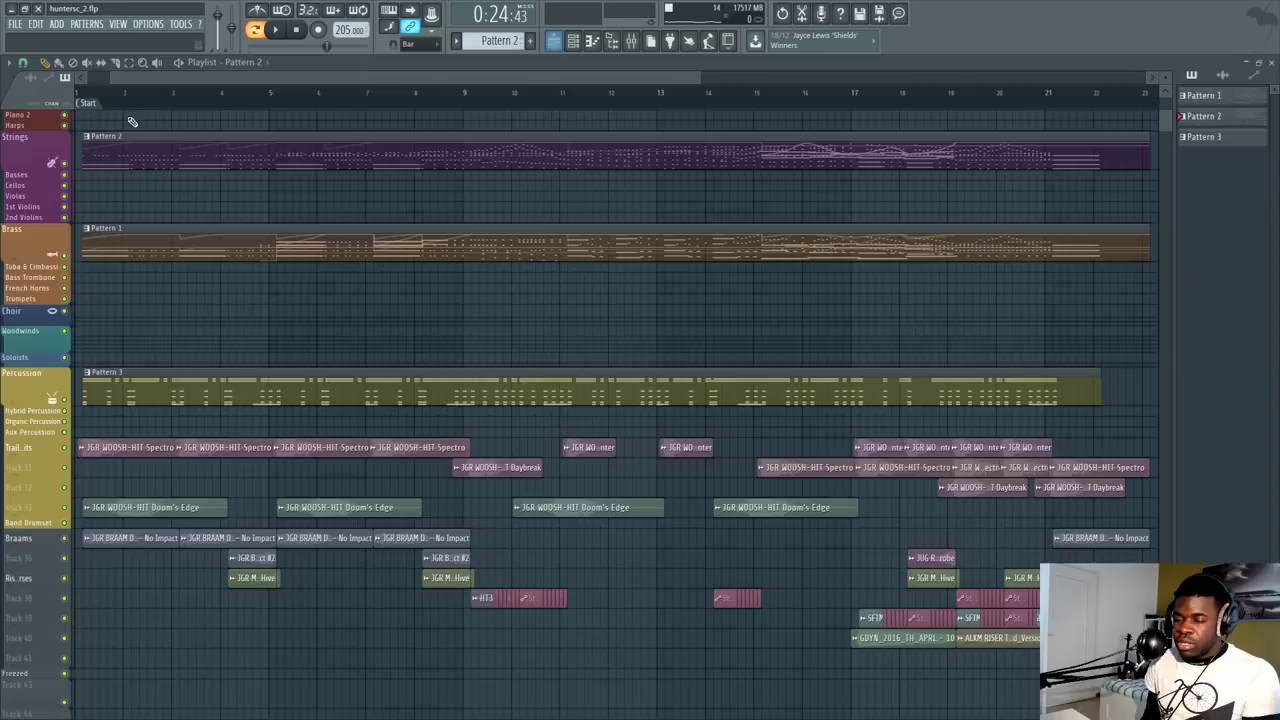
key(F6)
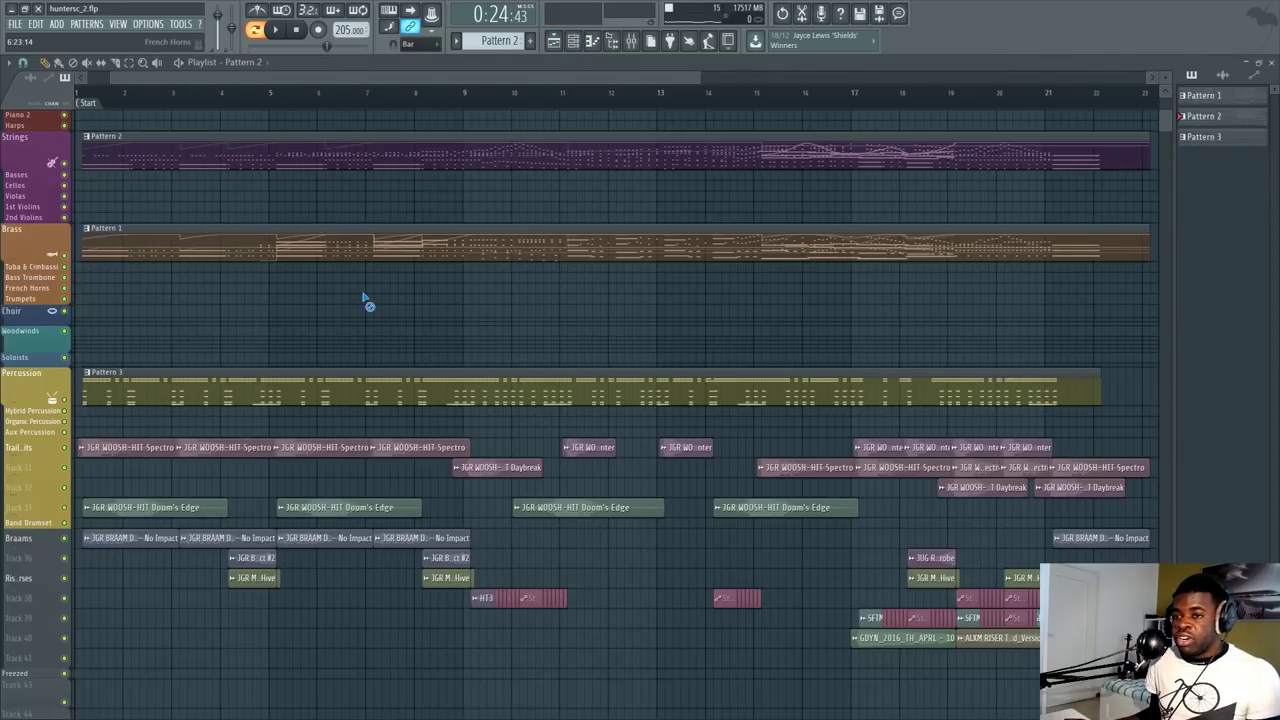
double_click(366, 251)
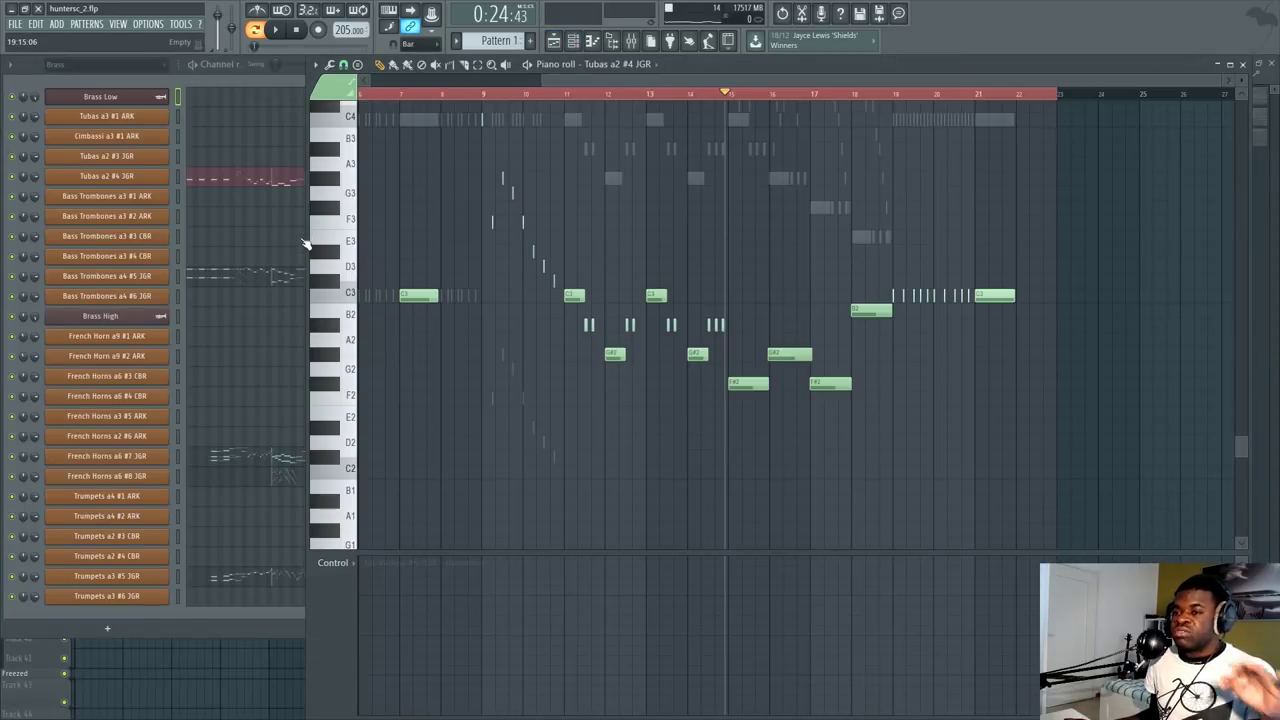
Step: Open the Brass Low Kontakt instance, view the Jaeger Tubas 2 articulations, and select the Tubas a2 #4 JGR channel
click(102, 97)
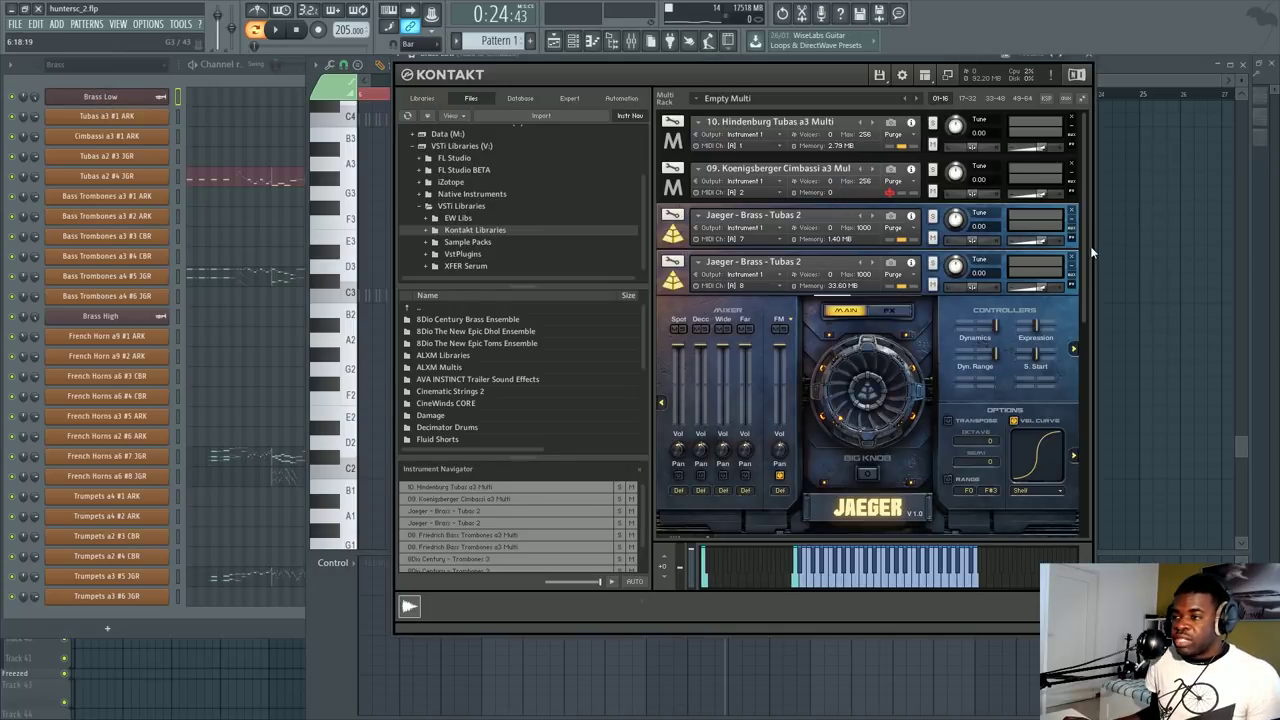
scroll(818, 295, down, 3)
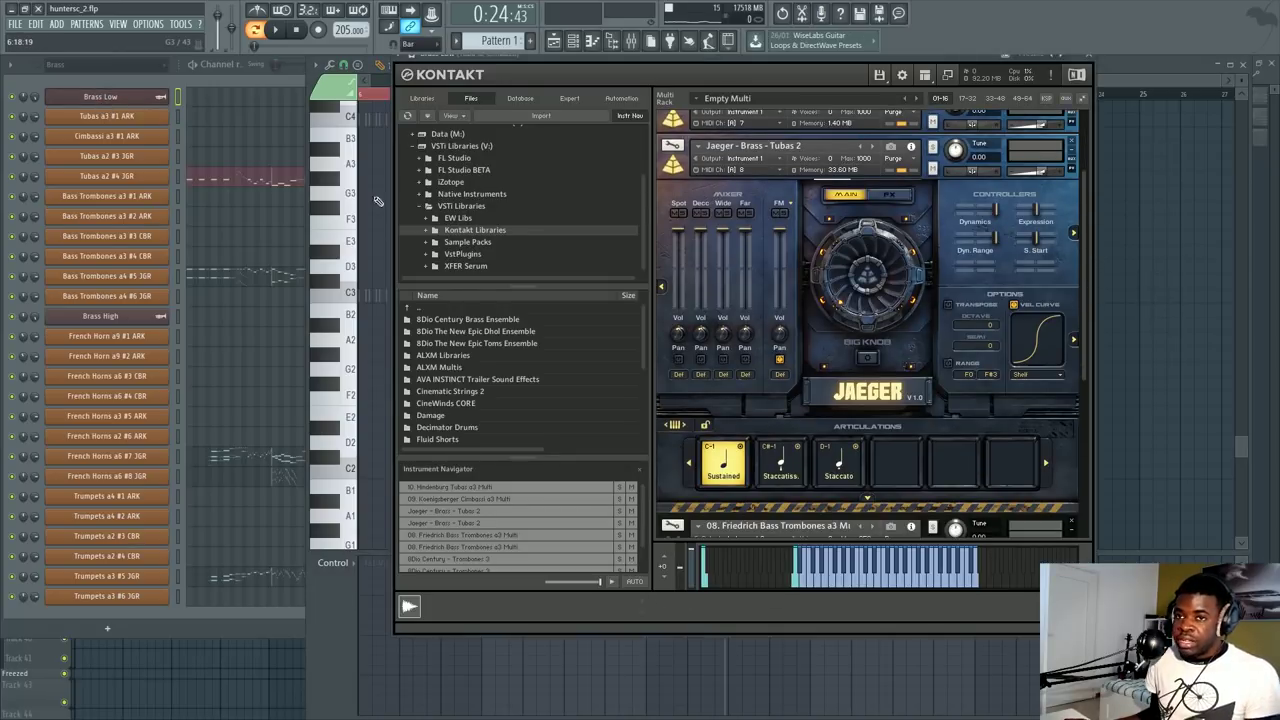
click(180, 178)
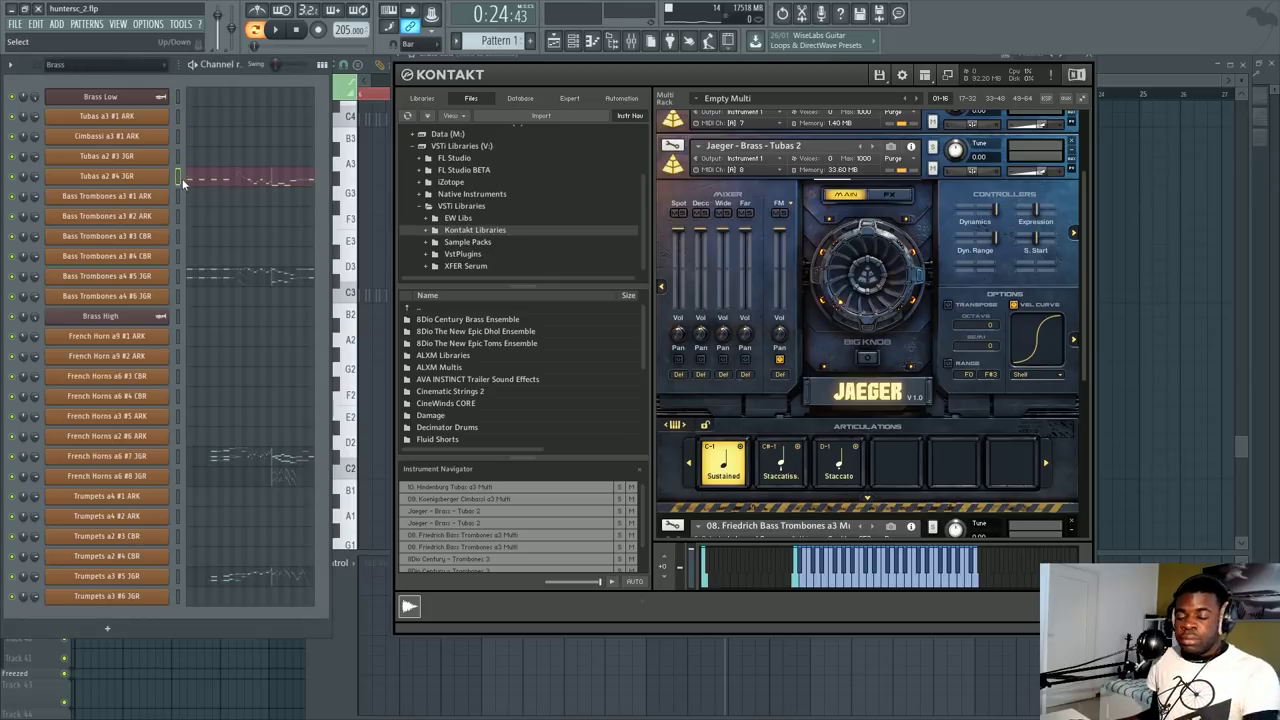
Step: Show the Tubas 2 patch's FX inserts and sends, with the Tubas a2 #4 JGR controller window uncovered beside Kontakt
click(97, 97)
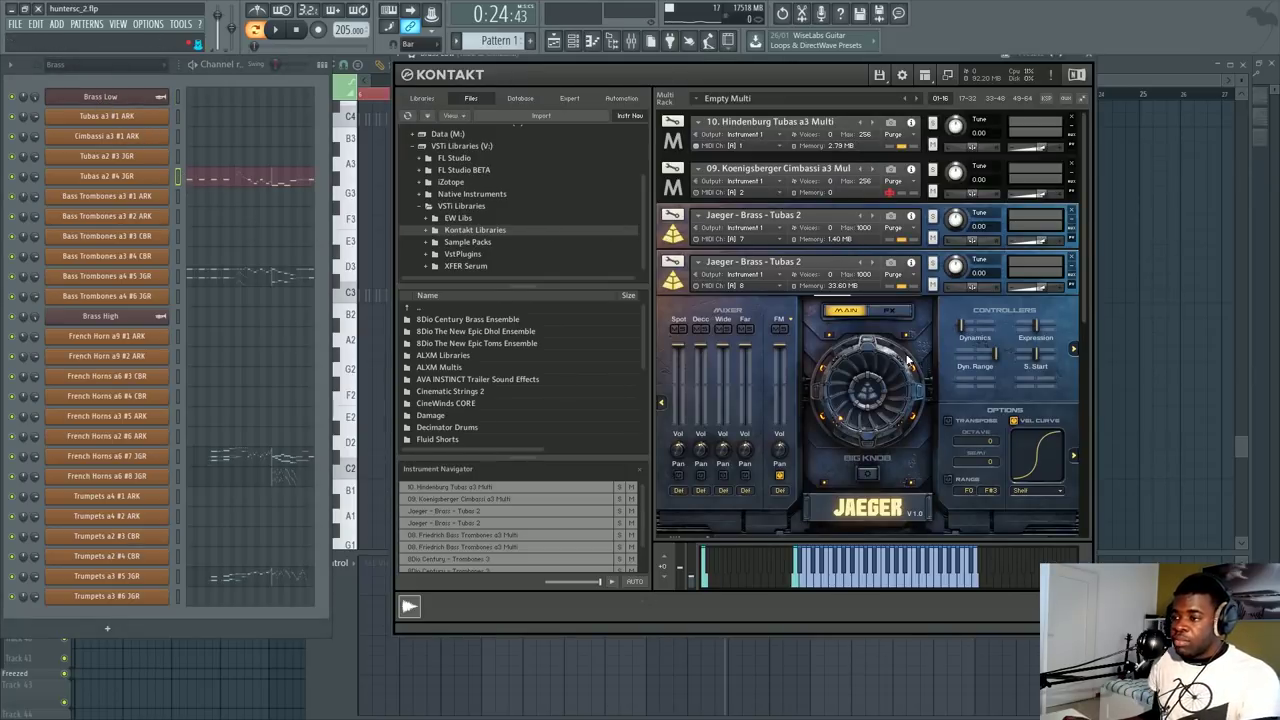
click(138, 180)
click(890, 314)
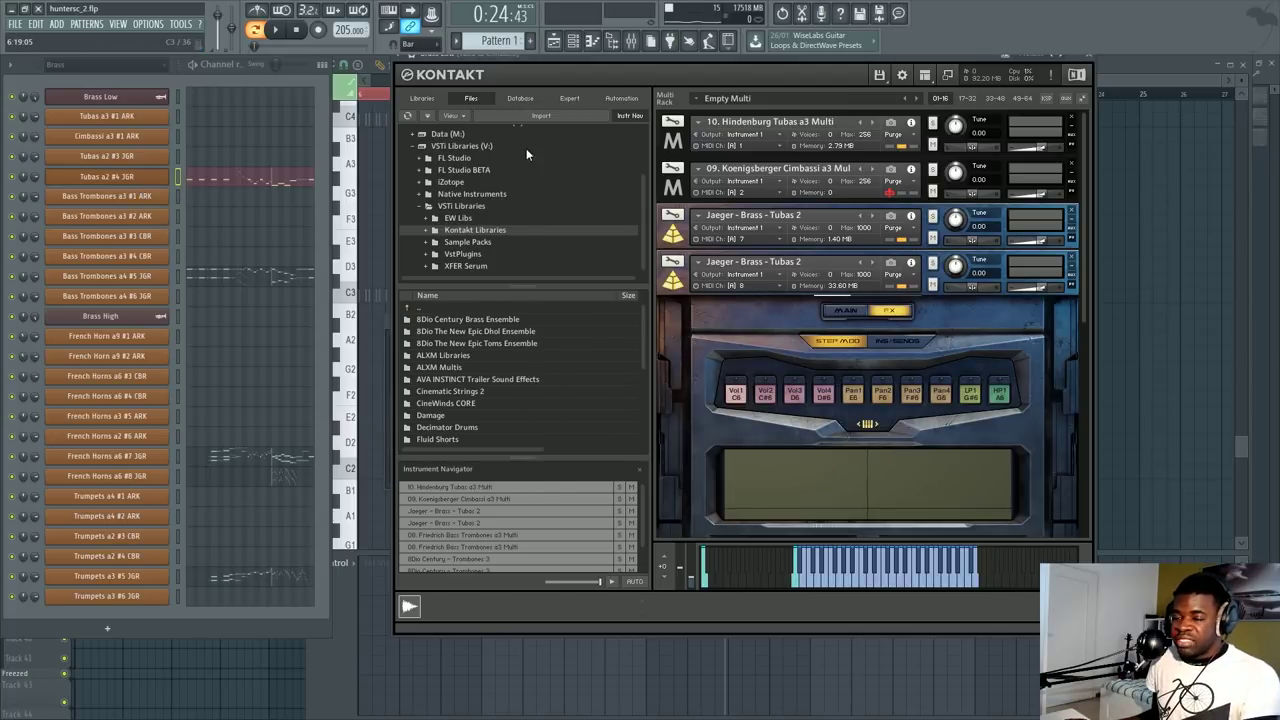
drag(606, 64, 743, 101)
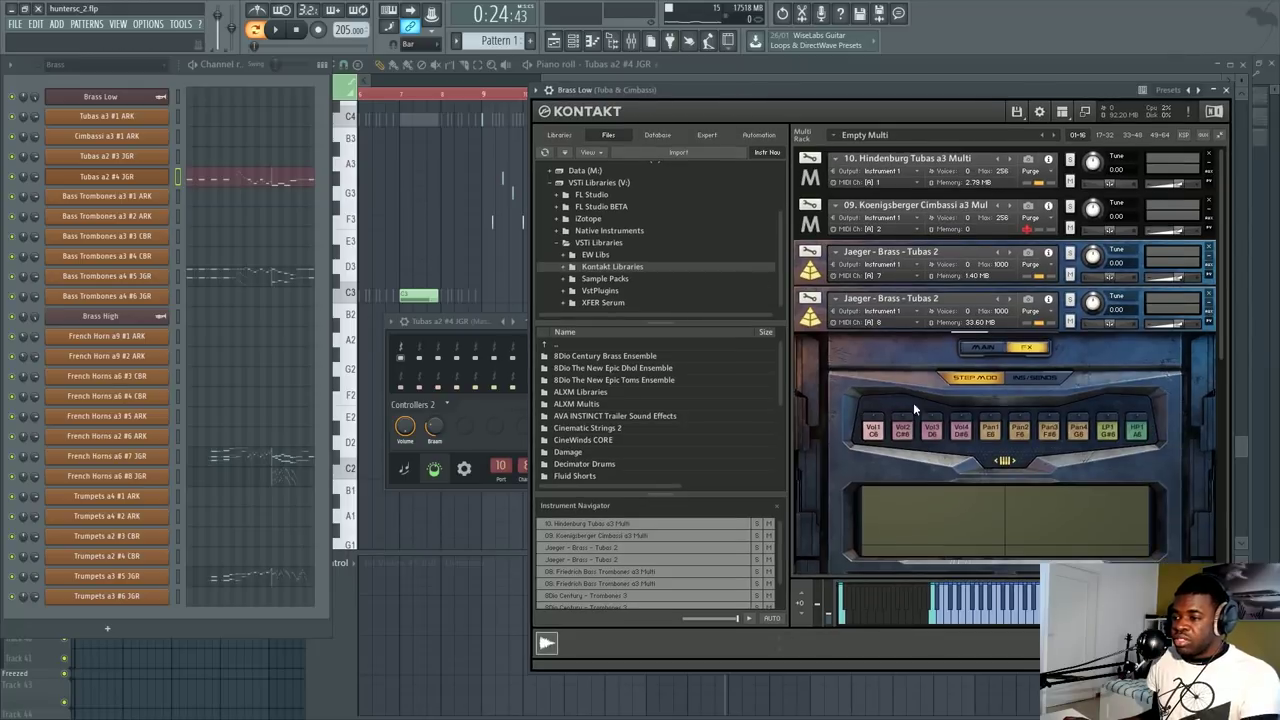
click(1035, 378)
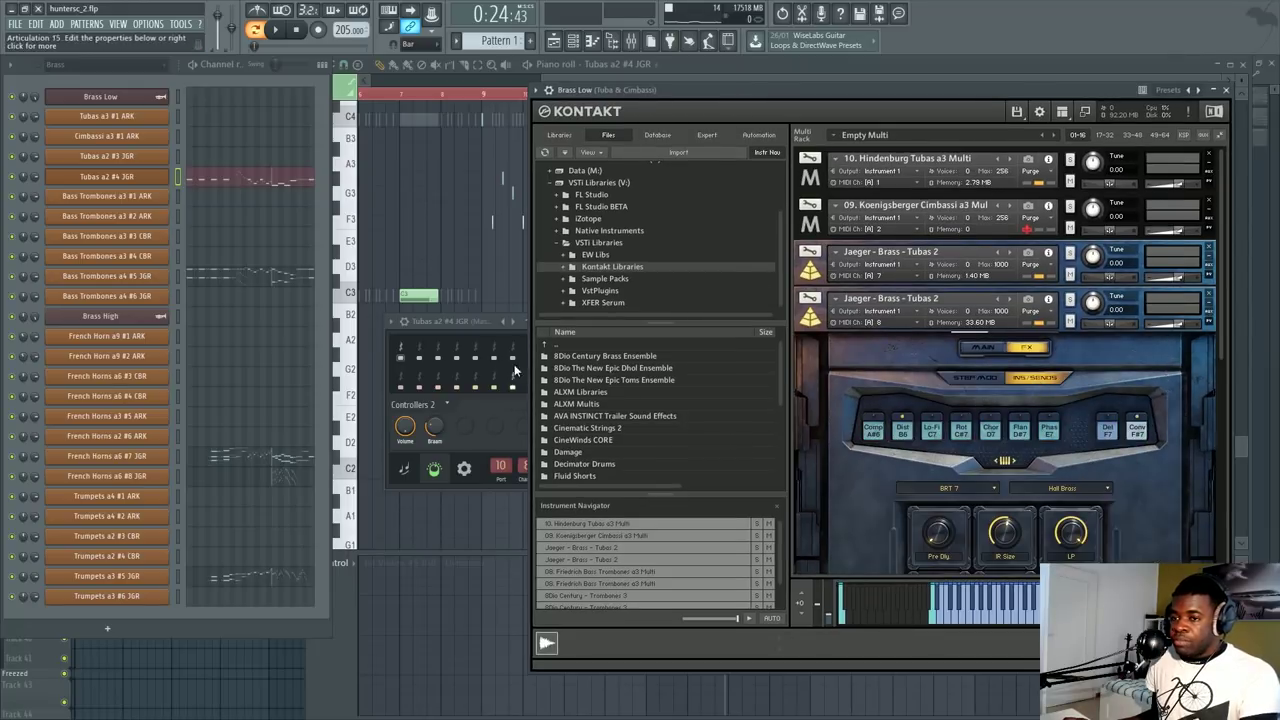
drag(470, 321, 382, 316)
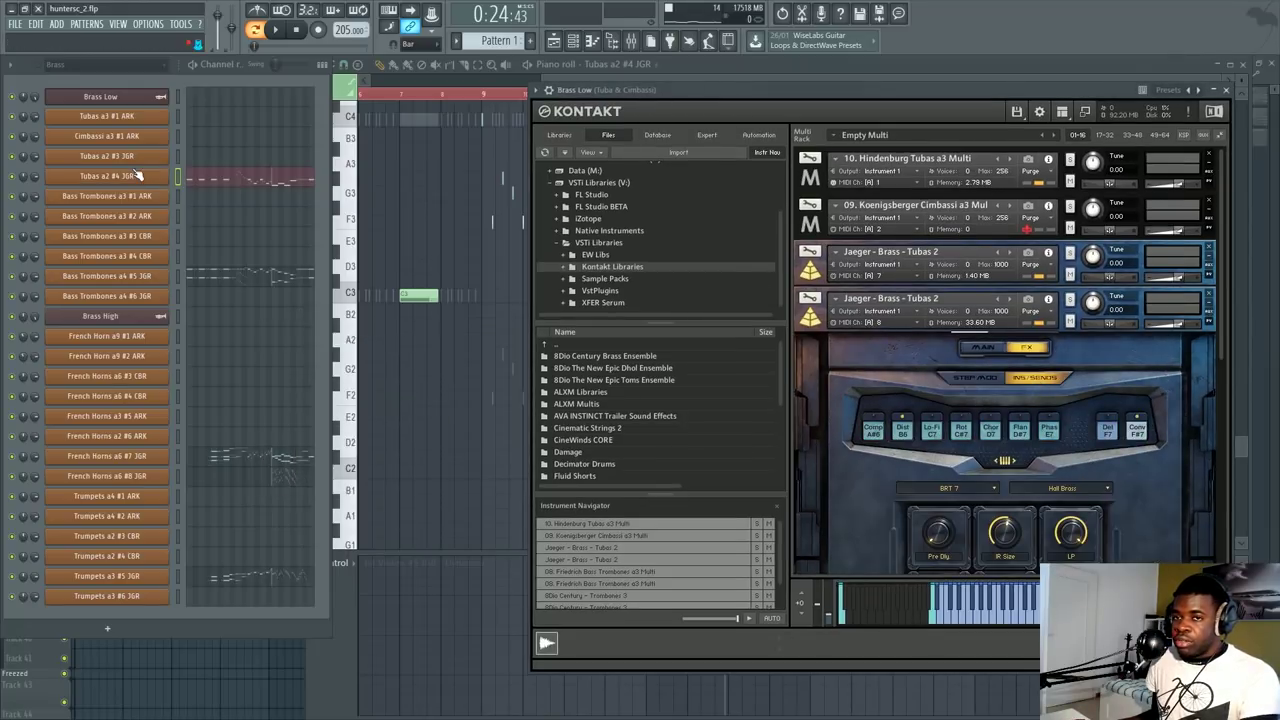
Step: Examine the Tubas 2 patch's distortion and convolution effect settings, including the distortion's Drive control
click(905, 430)
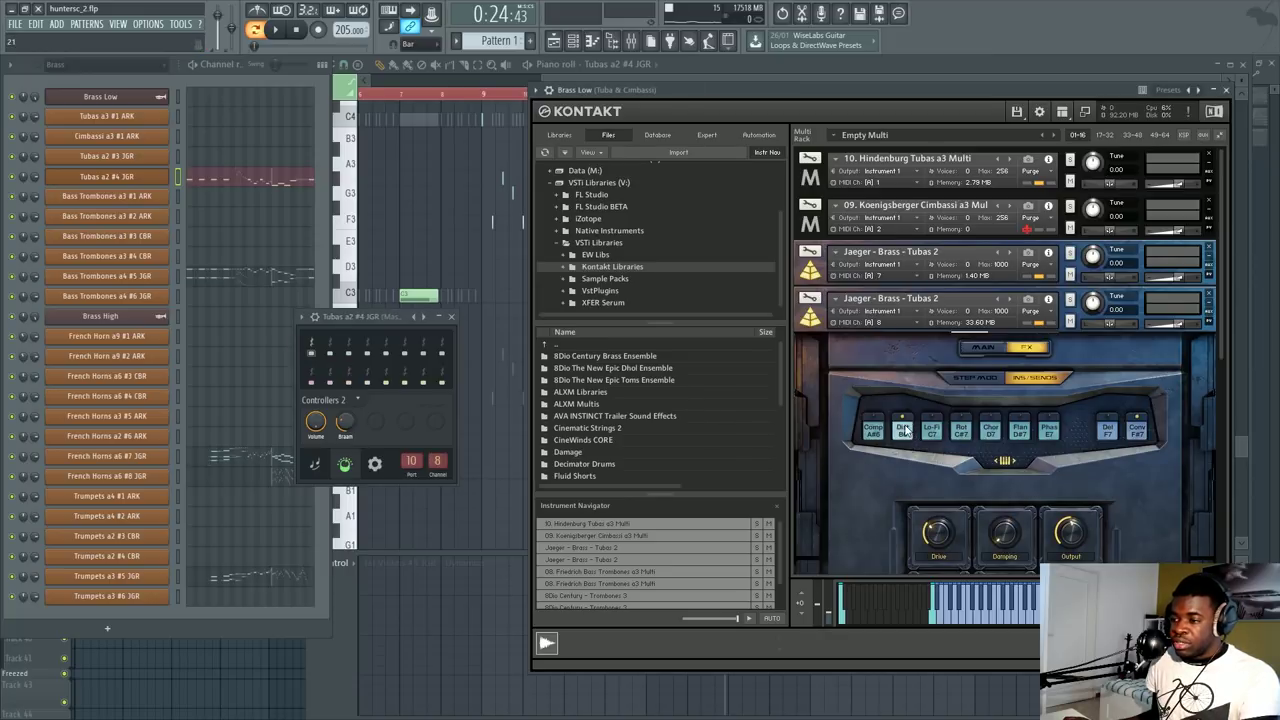
click(1145, 431)
scroll(1210, 340, down, 2)
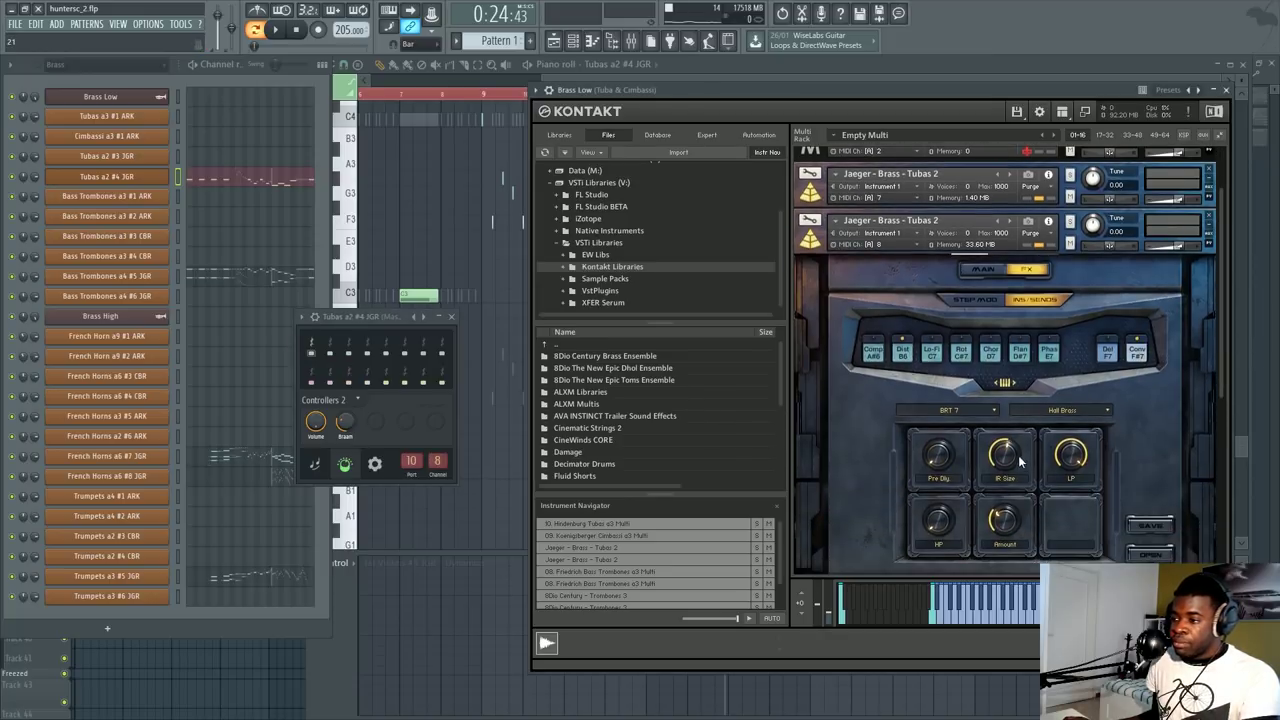
click(902, 352)
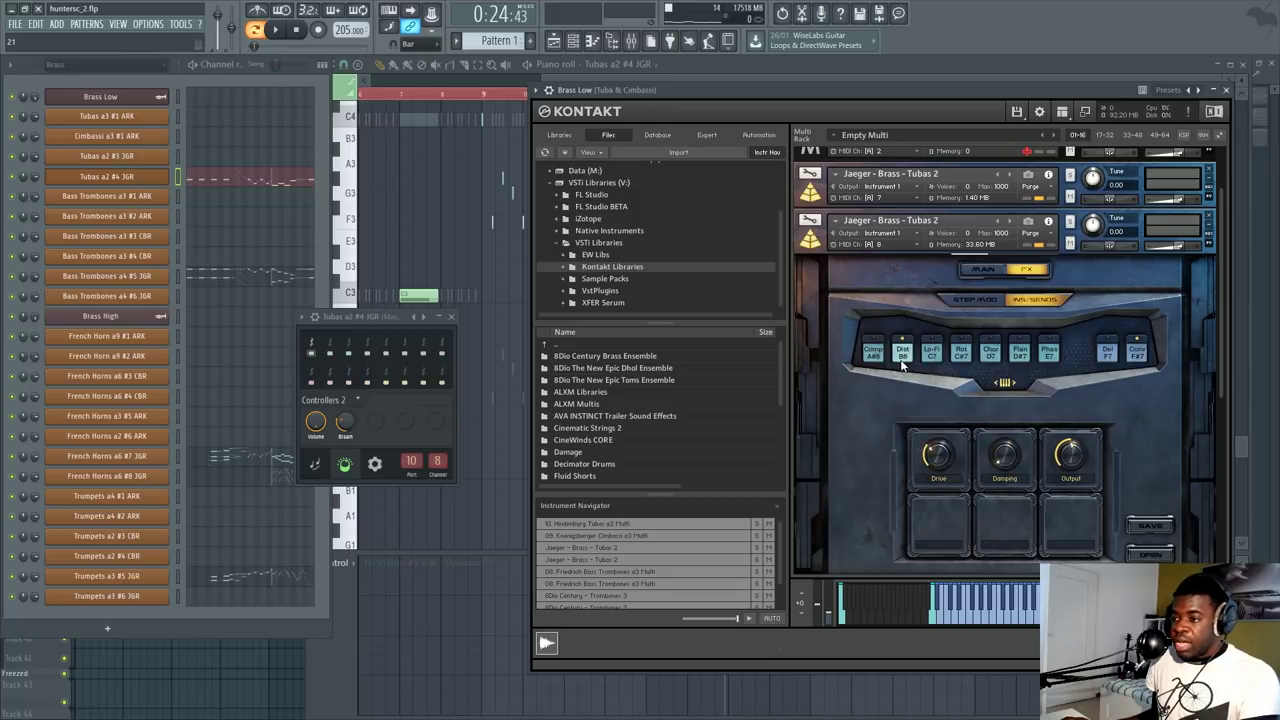
right_click(944, 455)
click(942, 458)
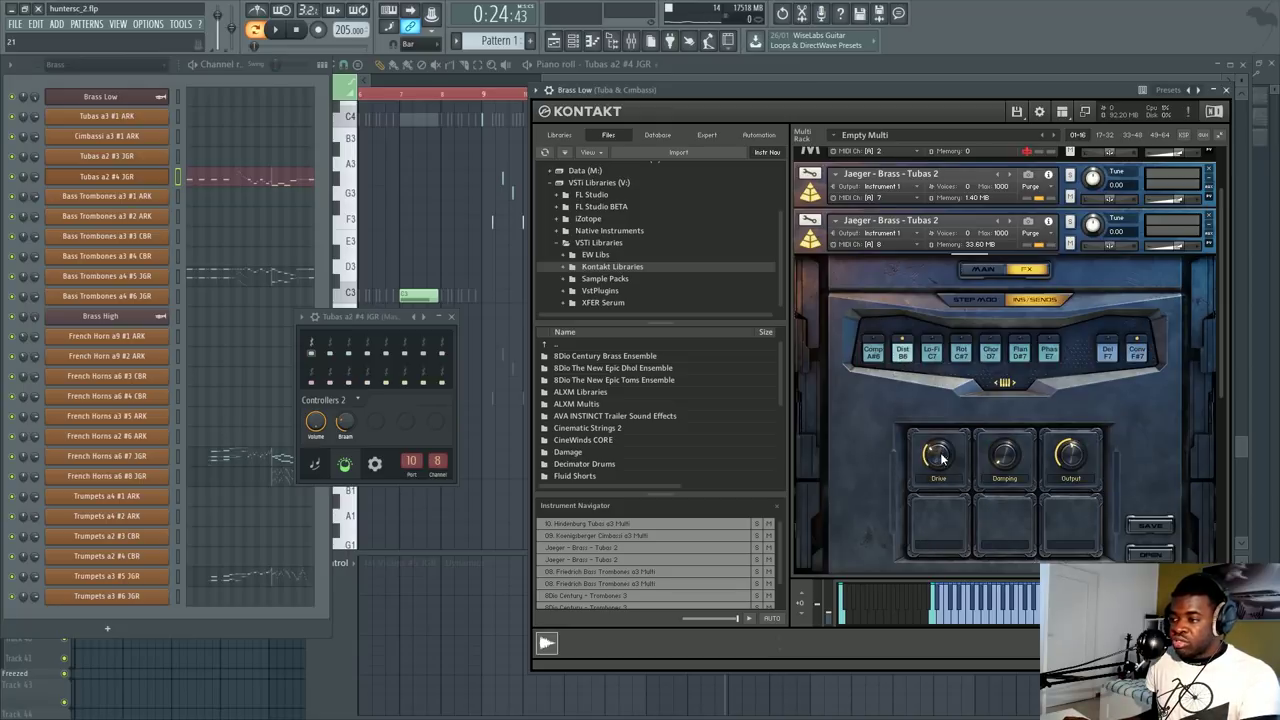
click(1145, 353)
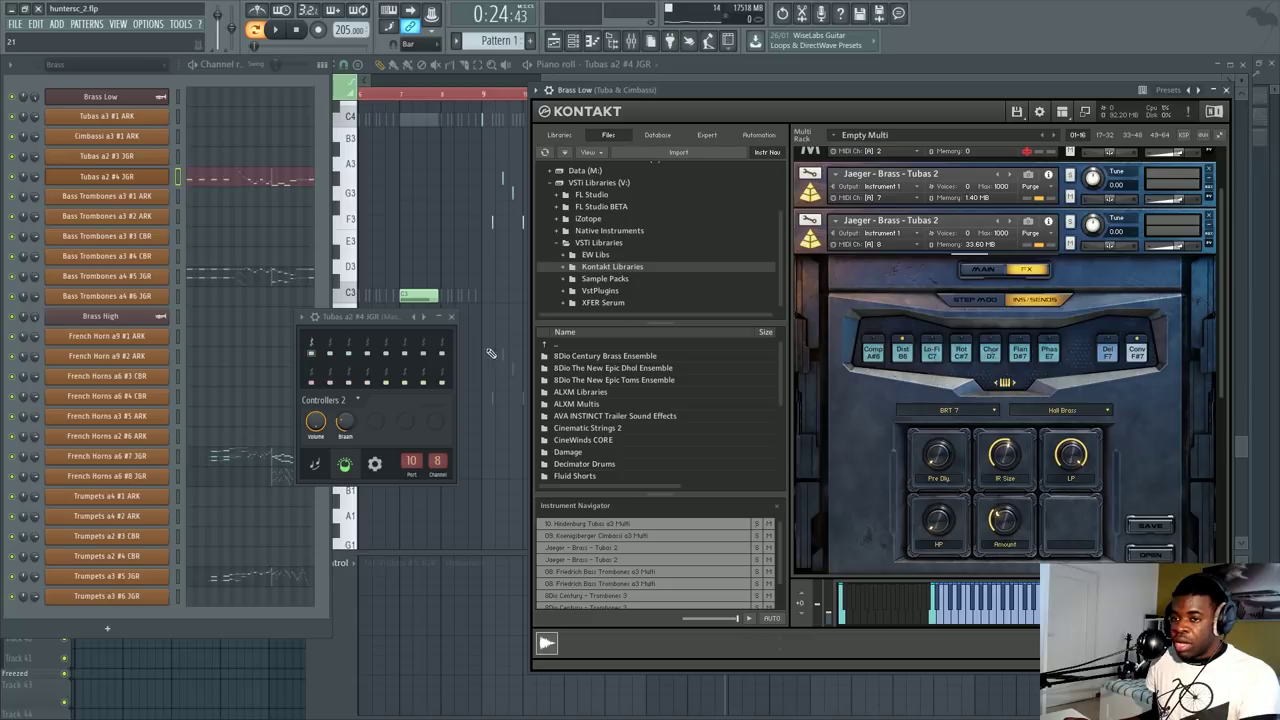
Step: Turn up the Braam controller of Tubas a2 #4 JGR and return the Tubas 2 patch to its main page
drag(338, 440, 347, 428)
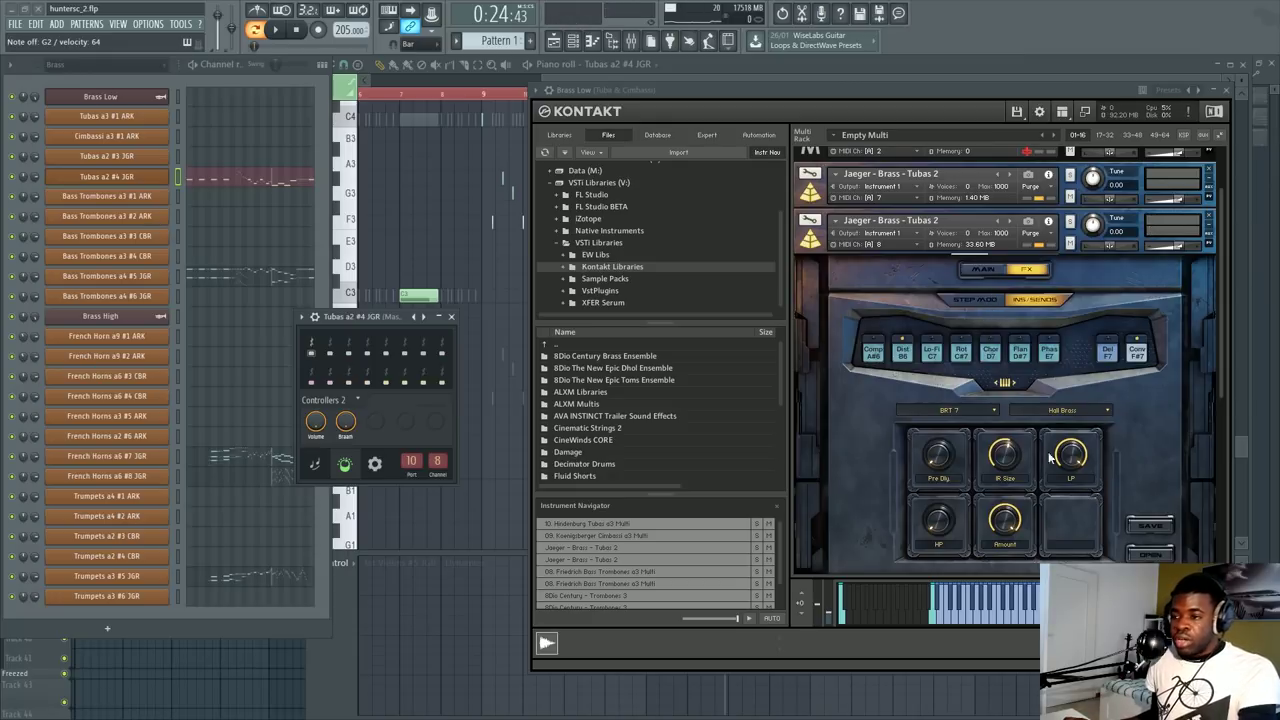
click(966, 270)
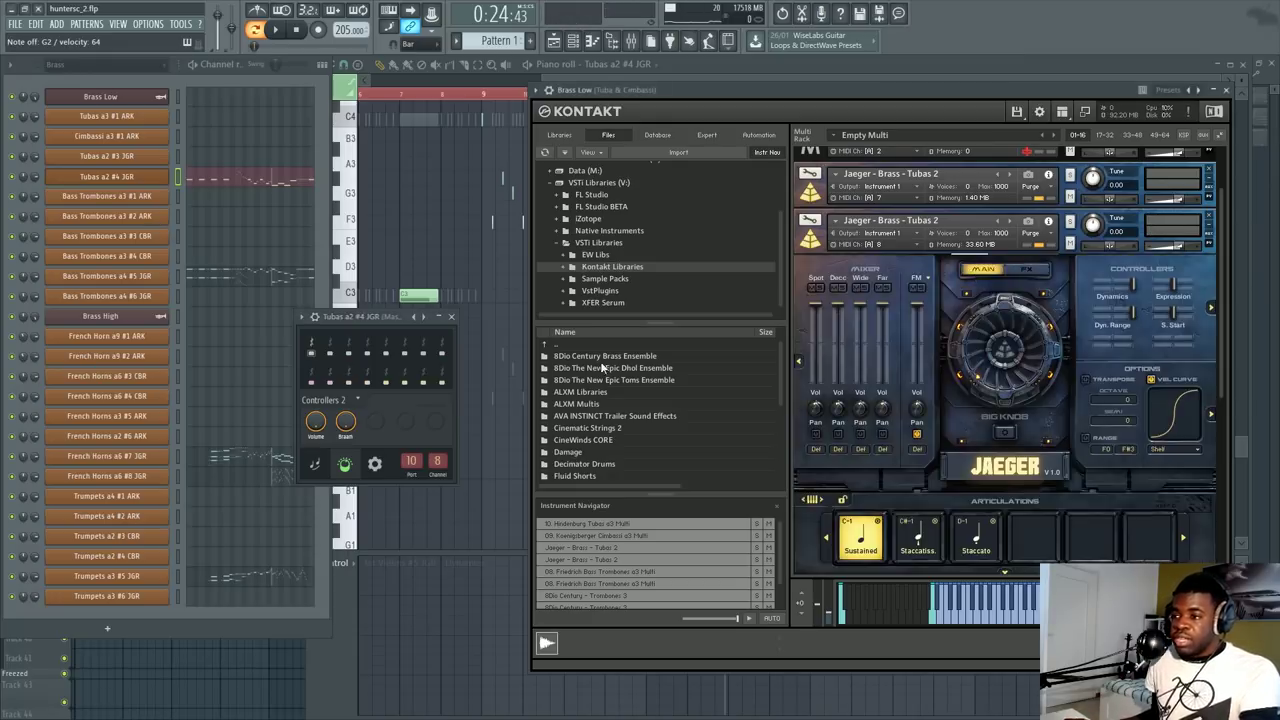
Step: Insert Soundgoodizer in the first effect slot of the Tuba & Cimbassi mixer track
key(F9)
scroll(721, 484, right, 1)
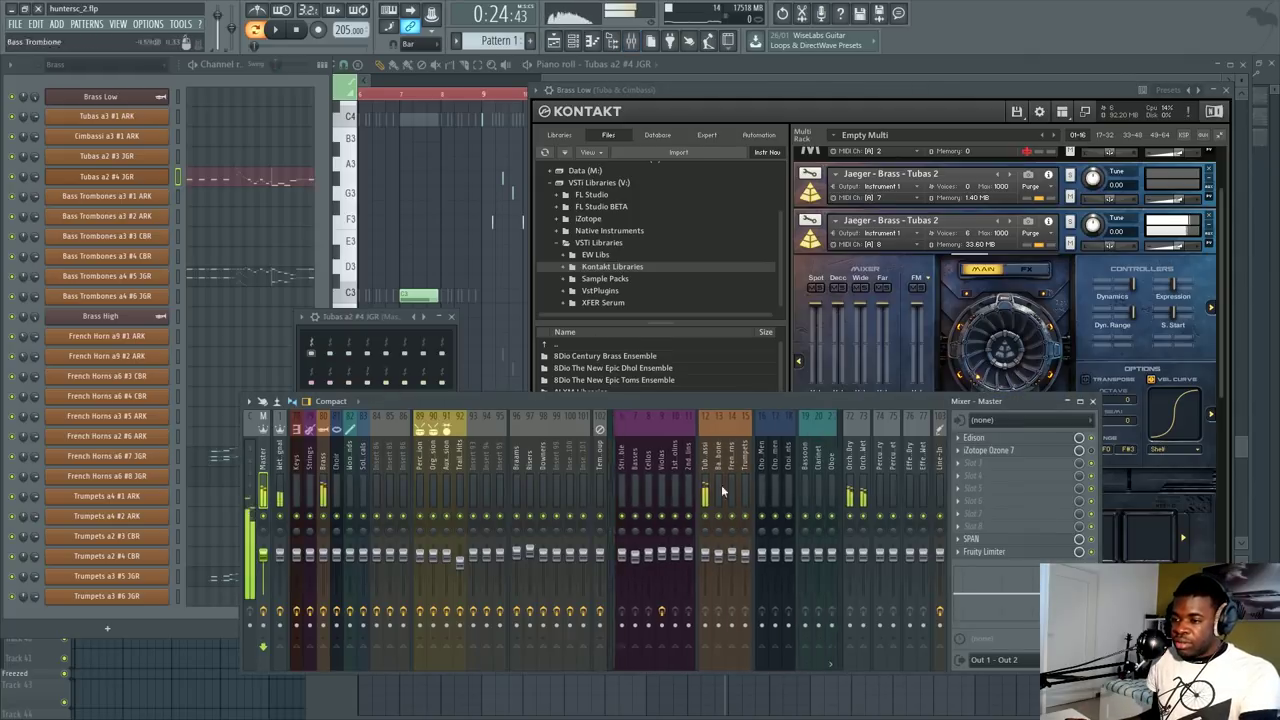
click(685, 459)
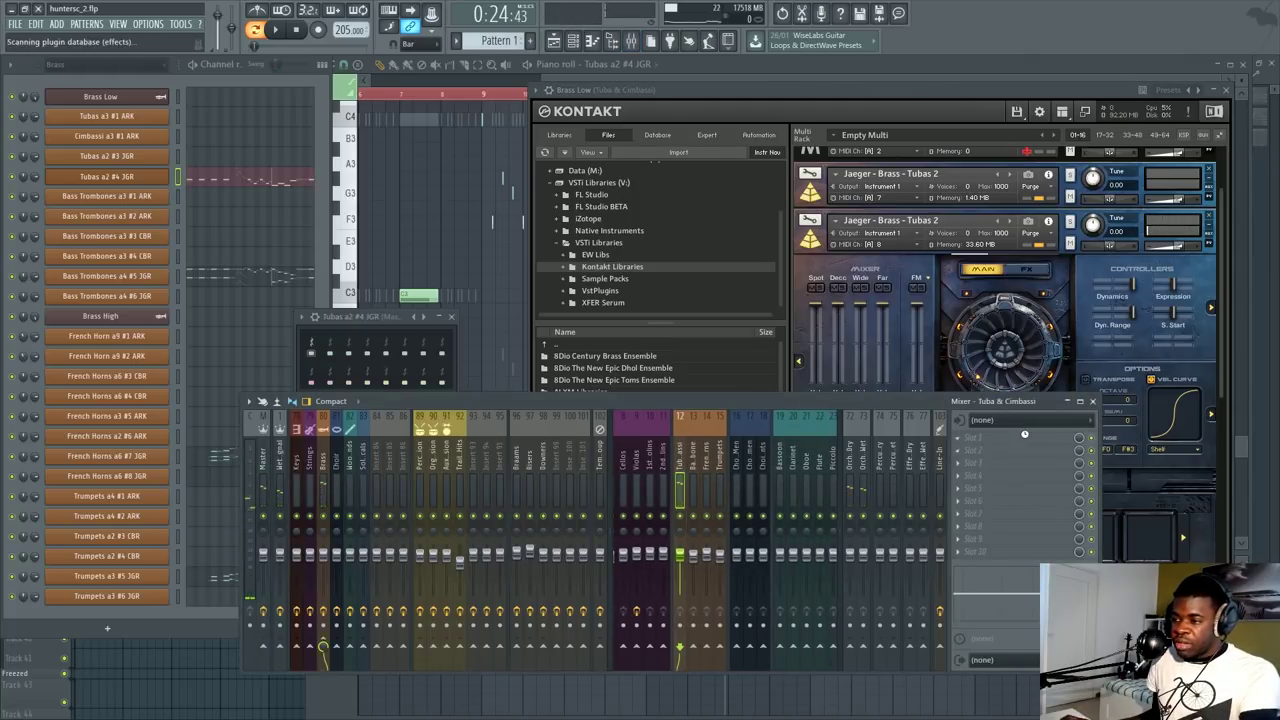
key(alt+p)
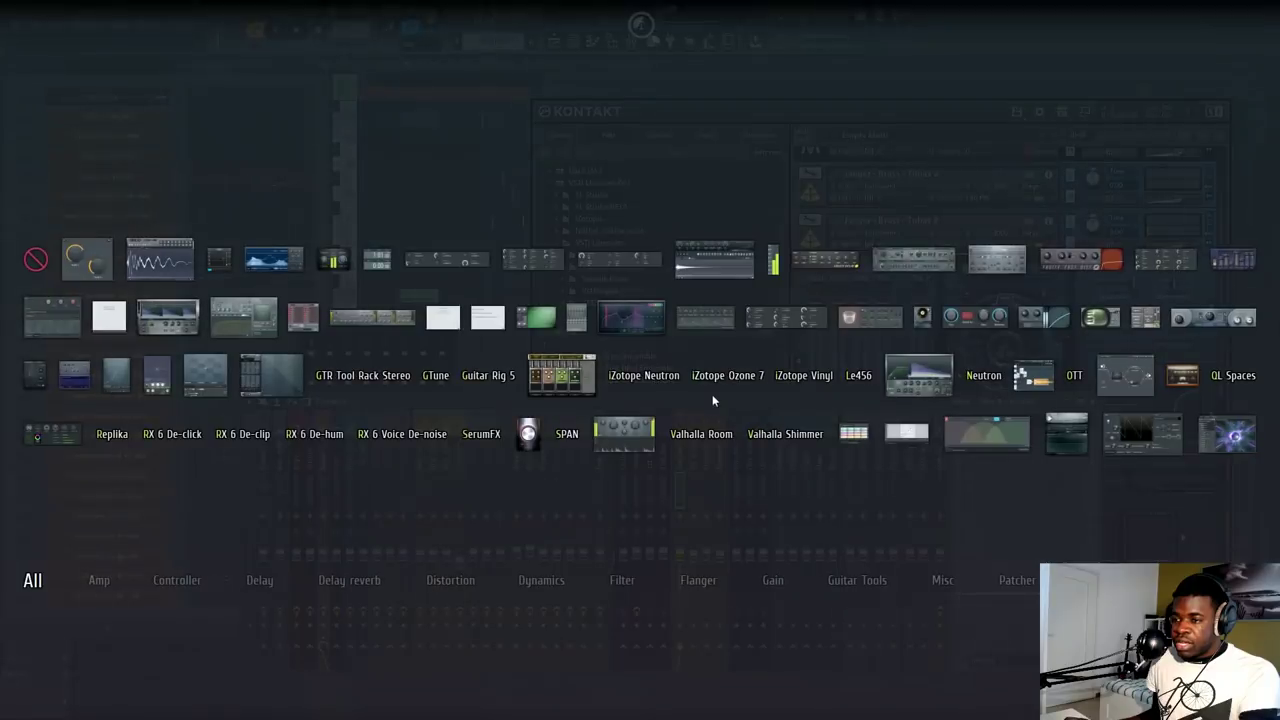
click(540, 446)
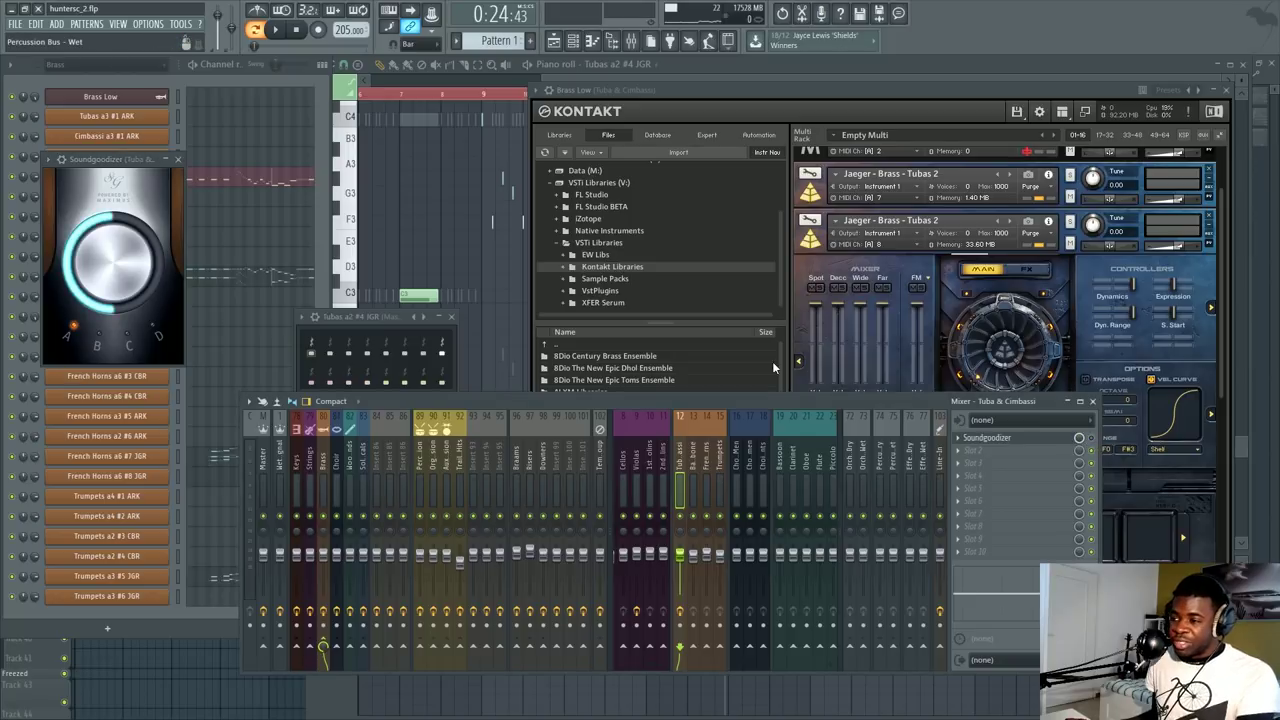
Step: Switch on the Vol1 step modulator in the Tubas 2 patch's effects and toggle its distortion insert
click(969, 289)
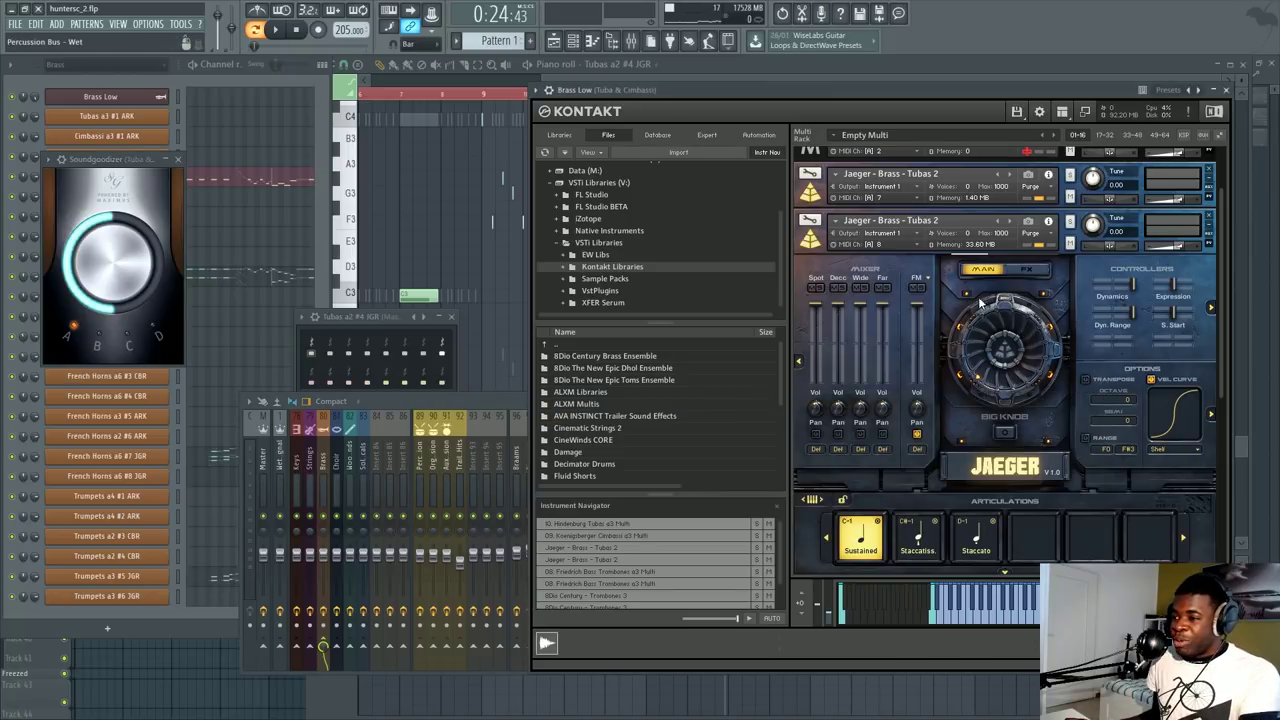
click(1026, 270)
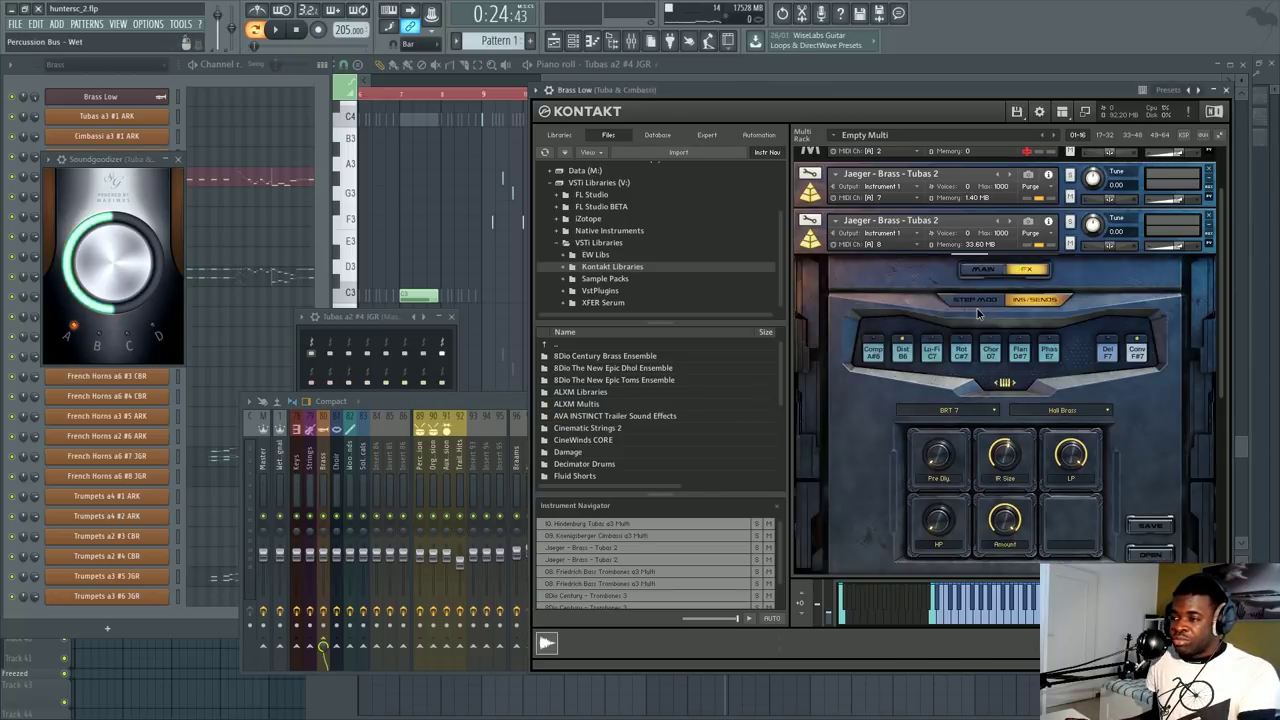
click(976, 301)
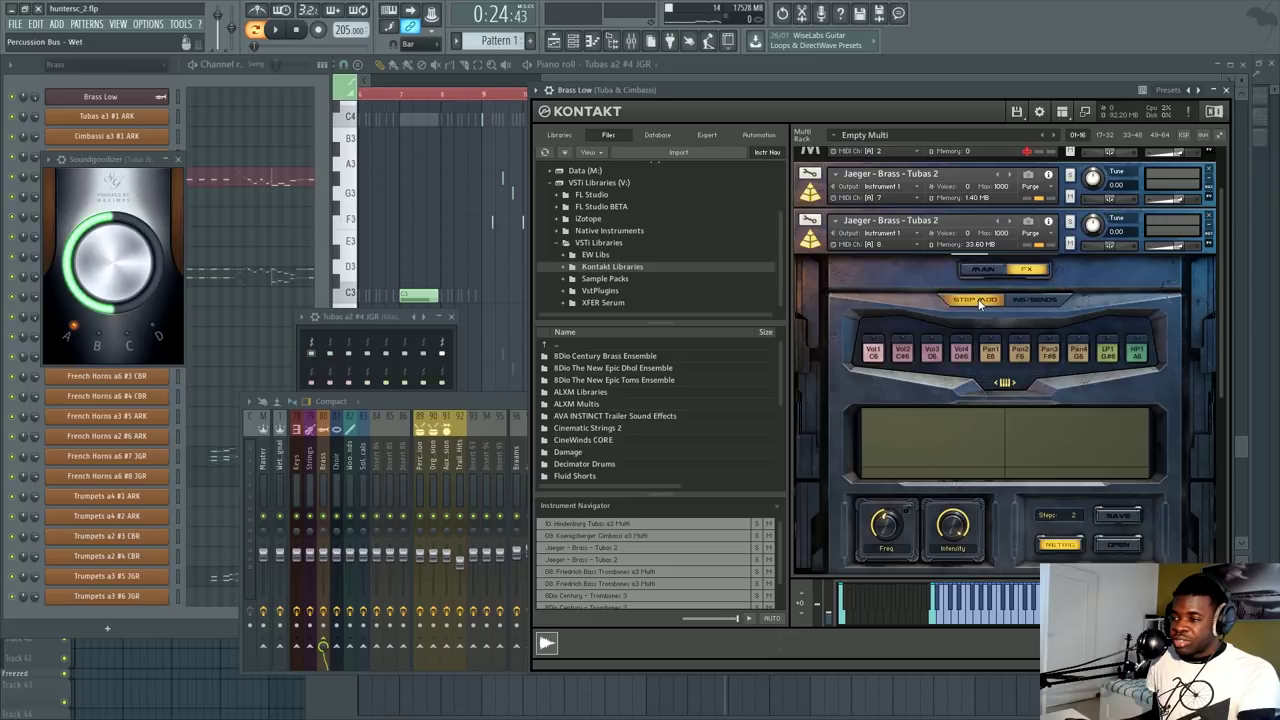
click(875, 345)
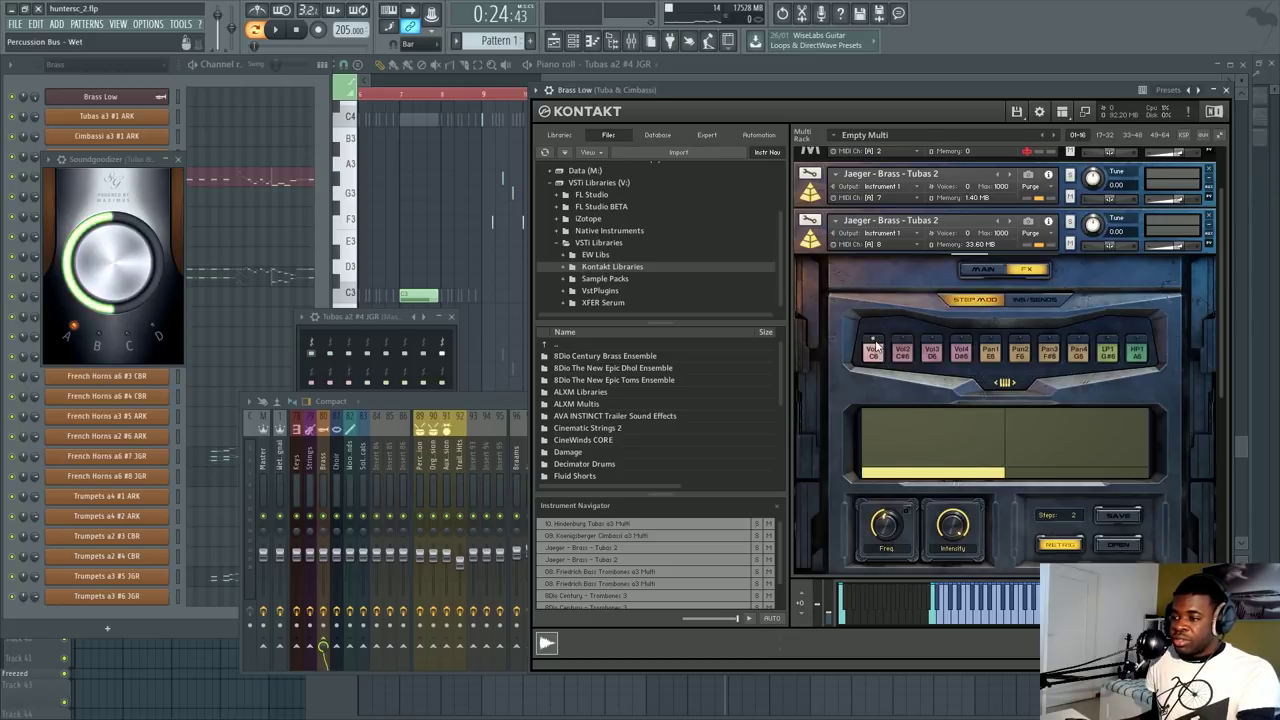
click(1036, 300)
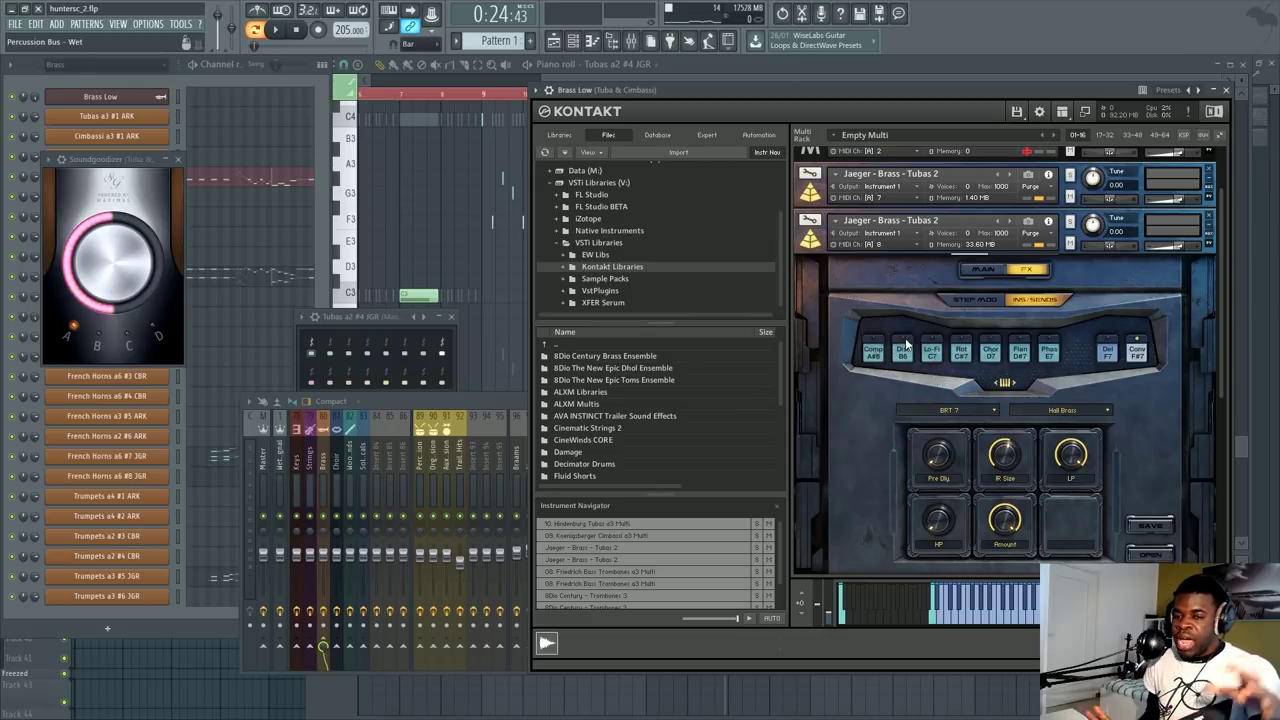
click(906, 345)
click(983, 268)
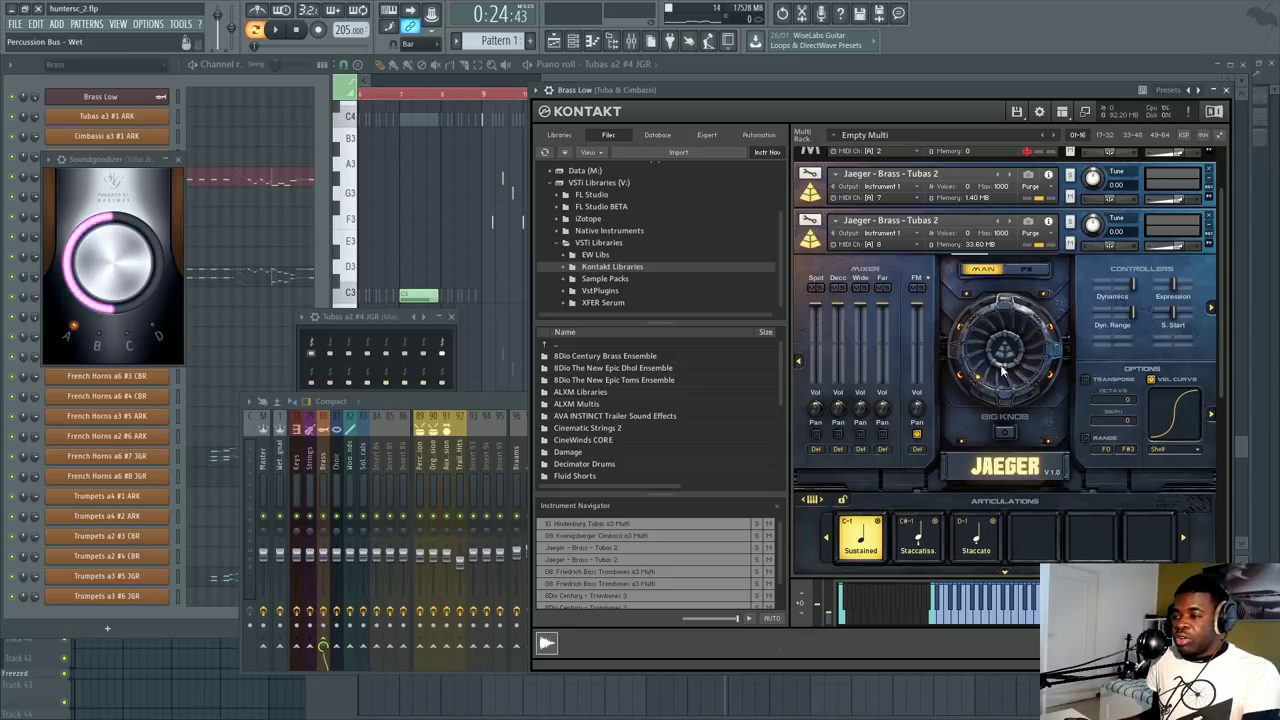
Step: Enable the Compressor in the Tubas 2 patch's Big Knob settings and return to the patch's main page
drag(1003, 370, 1006, 421)
click(1006, 433)
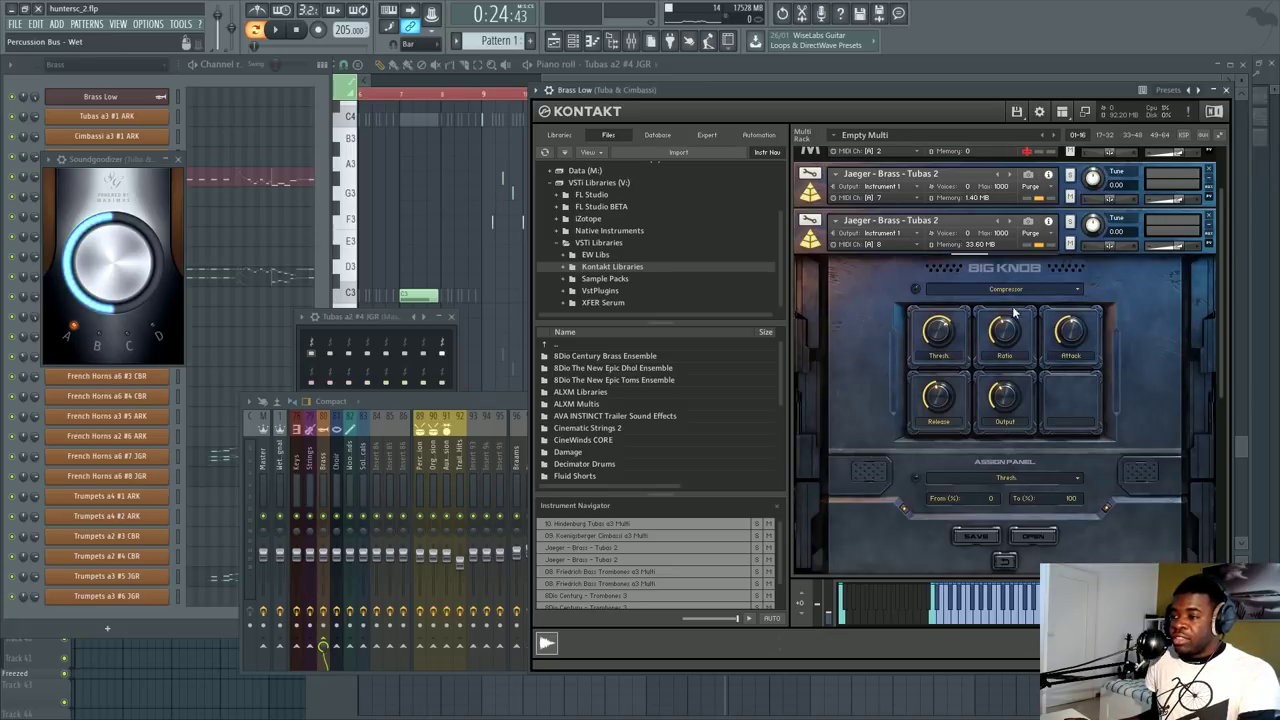
click(1039, 289)
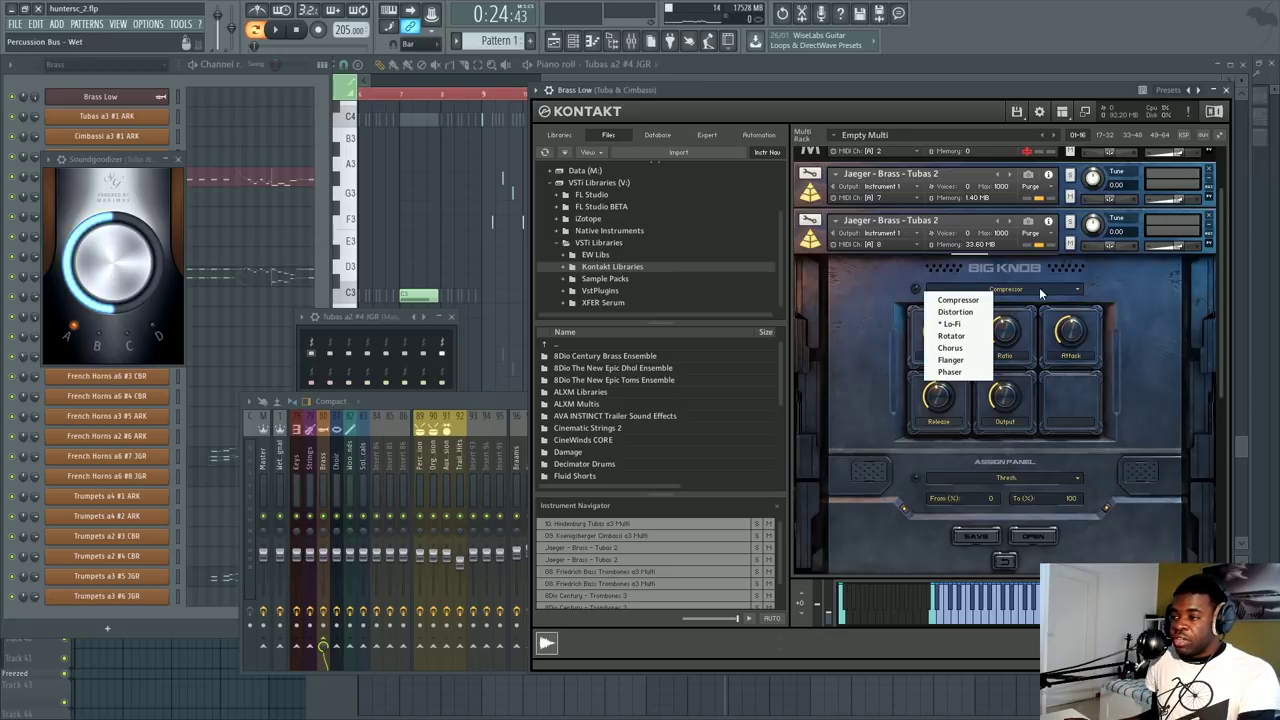
click(958, 300)
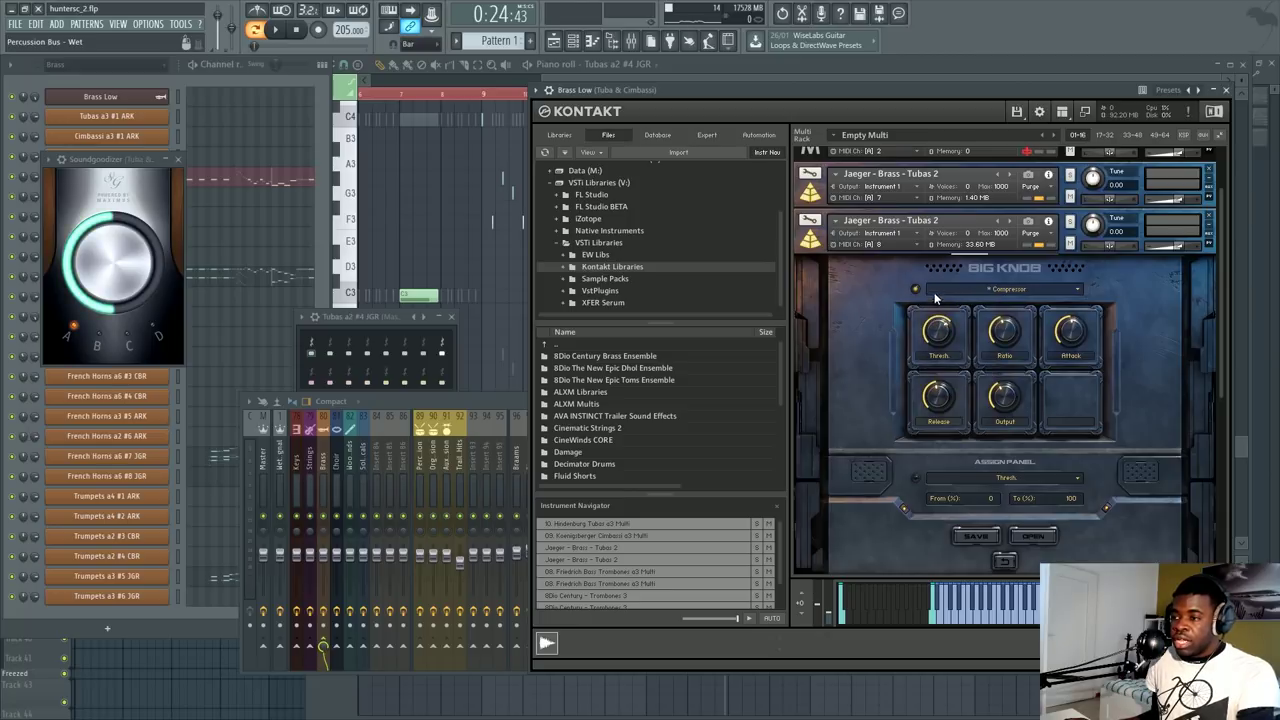
click(965, 290)
click(1010, 560)
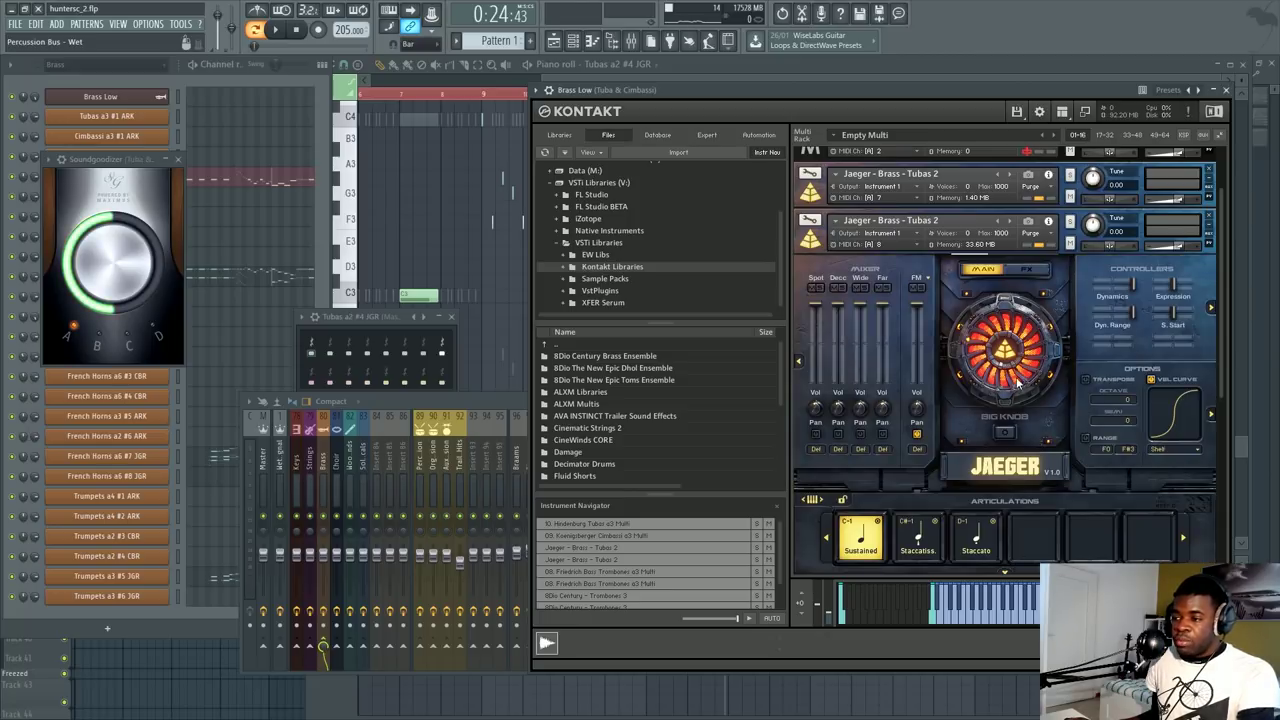
Step: Close the Soundgoodizer and Tubas a2 #4 JGR controller windows and show the channel's full note part in the piano roll
click(348, 320)
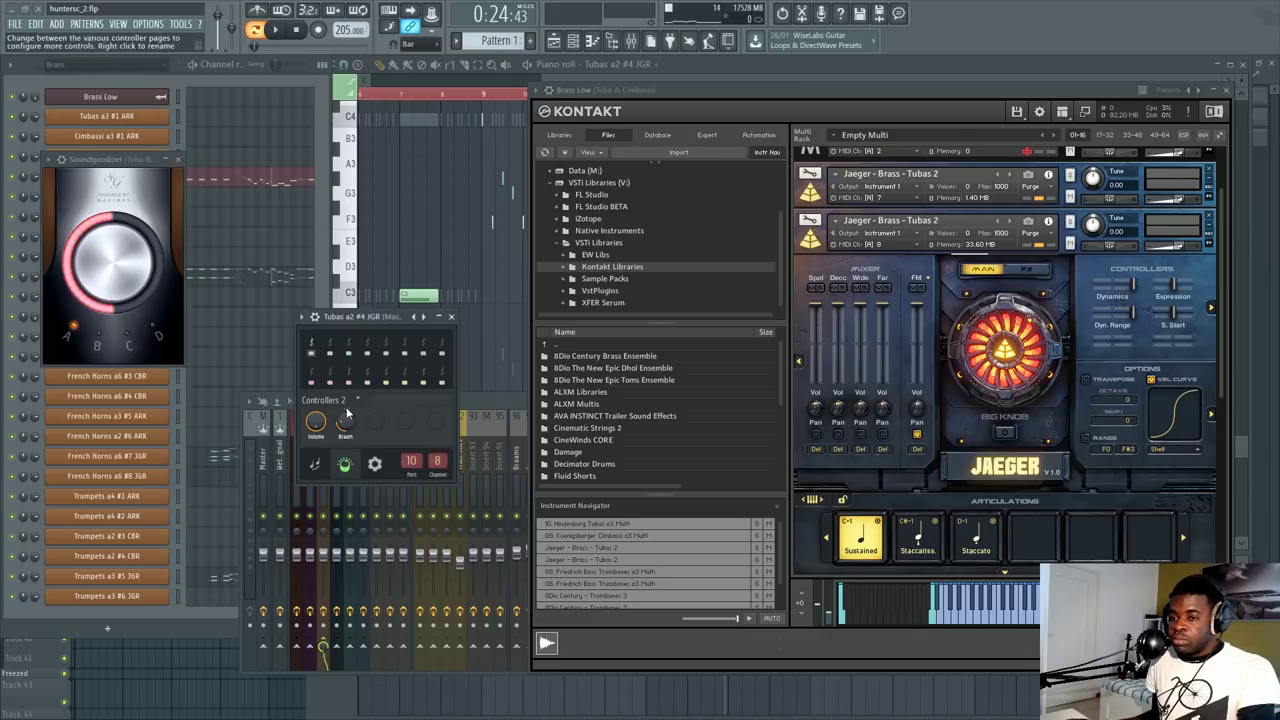
click(178, 158)
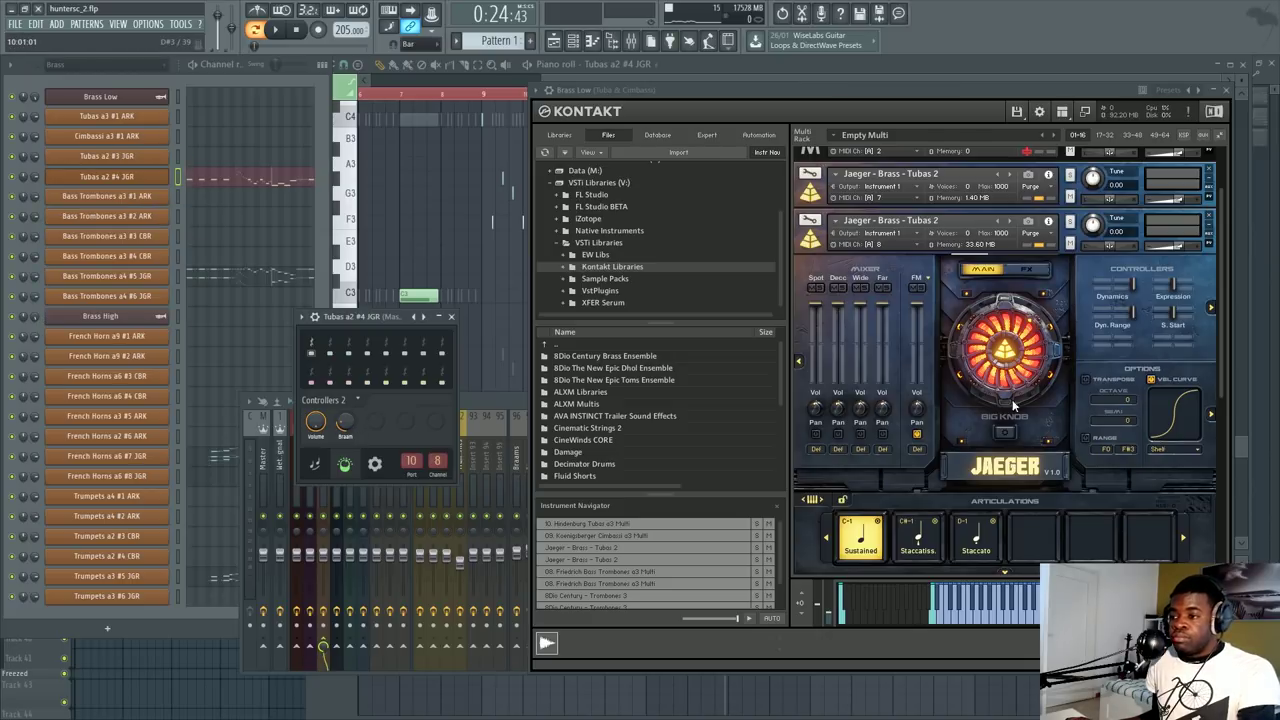
click(455, 317)
click(443, 220)
scroll(443, 220, down, 2)
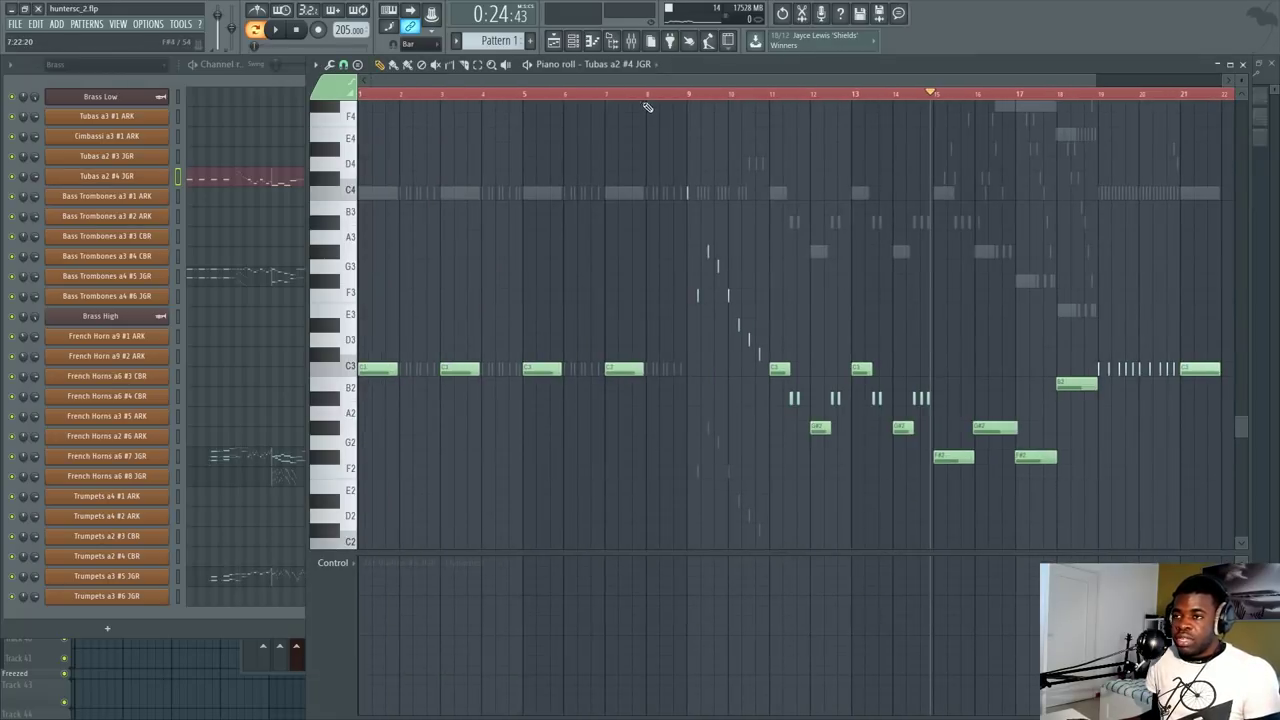
Step: Play Pattern 1 from late in bar 8 of the tuba part and stop playback
click(659, 97)
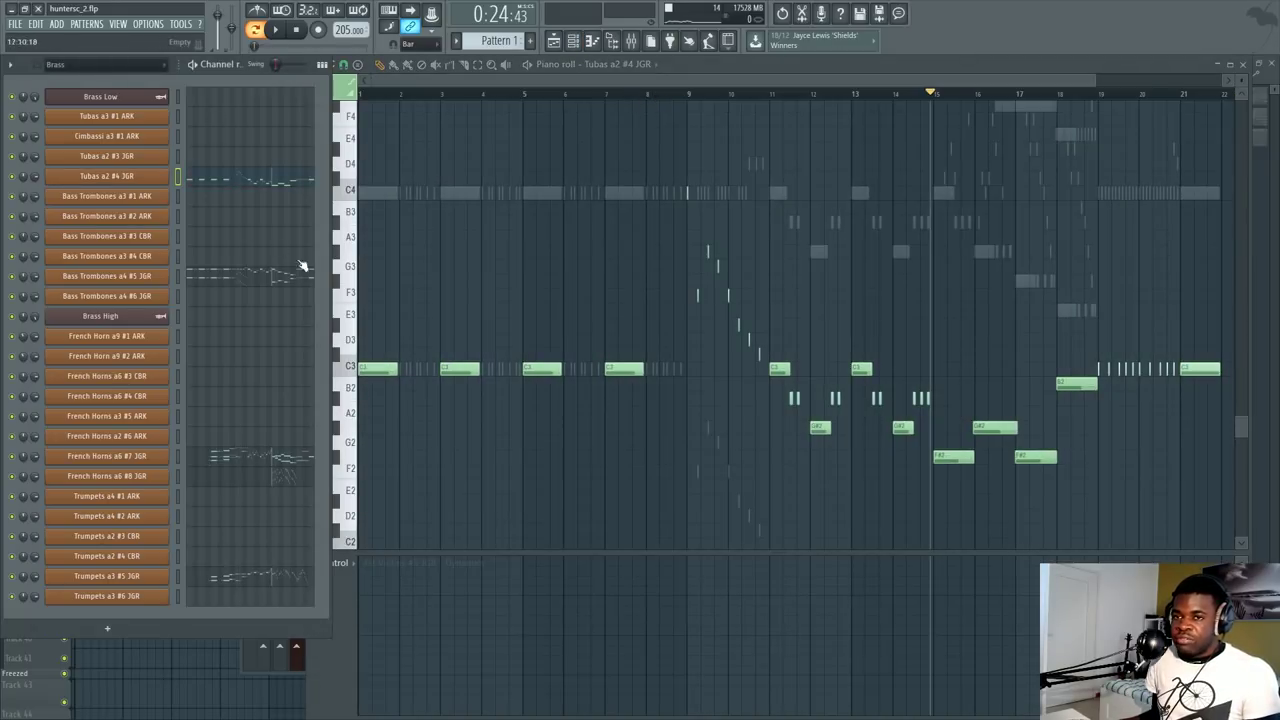
click(678, 96)
key(space)
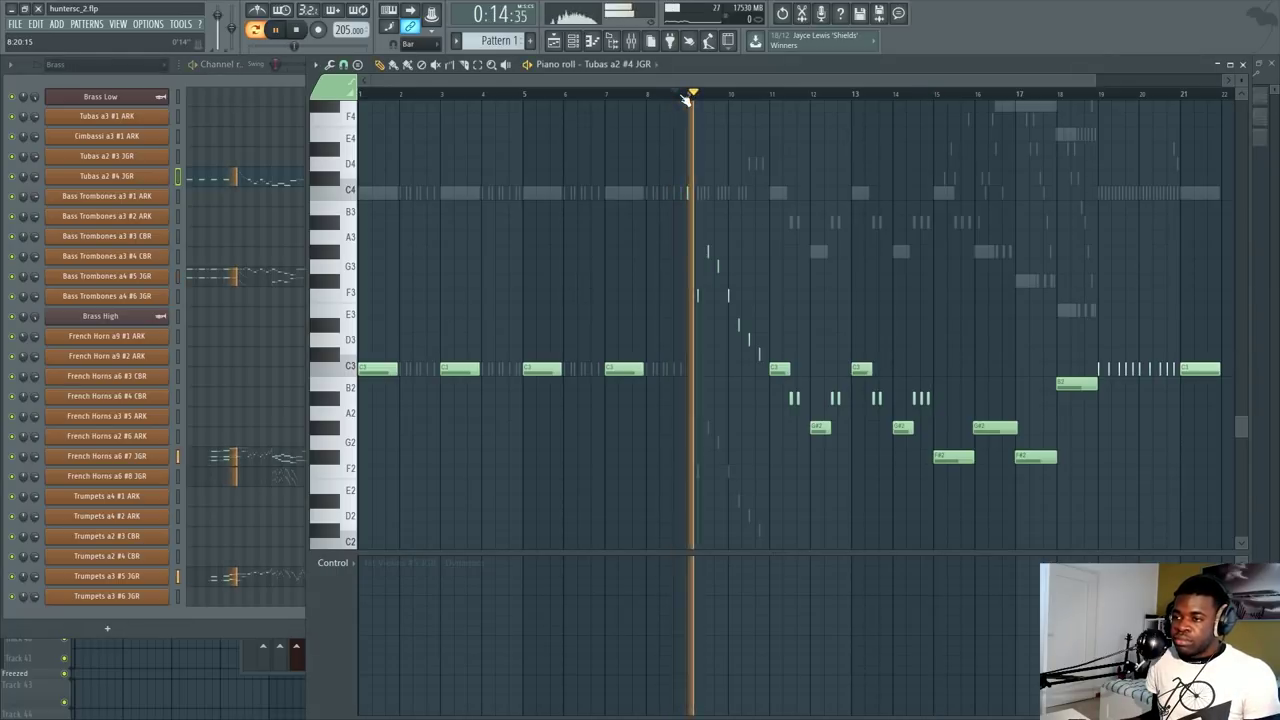
scroll(686, 97, up, 3)
key(space)
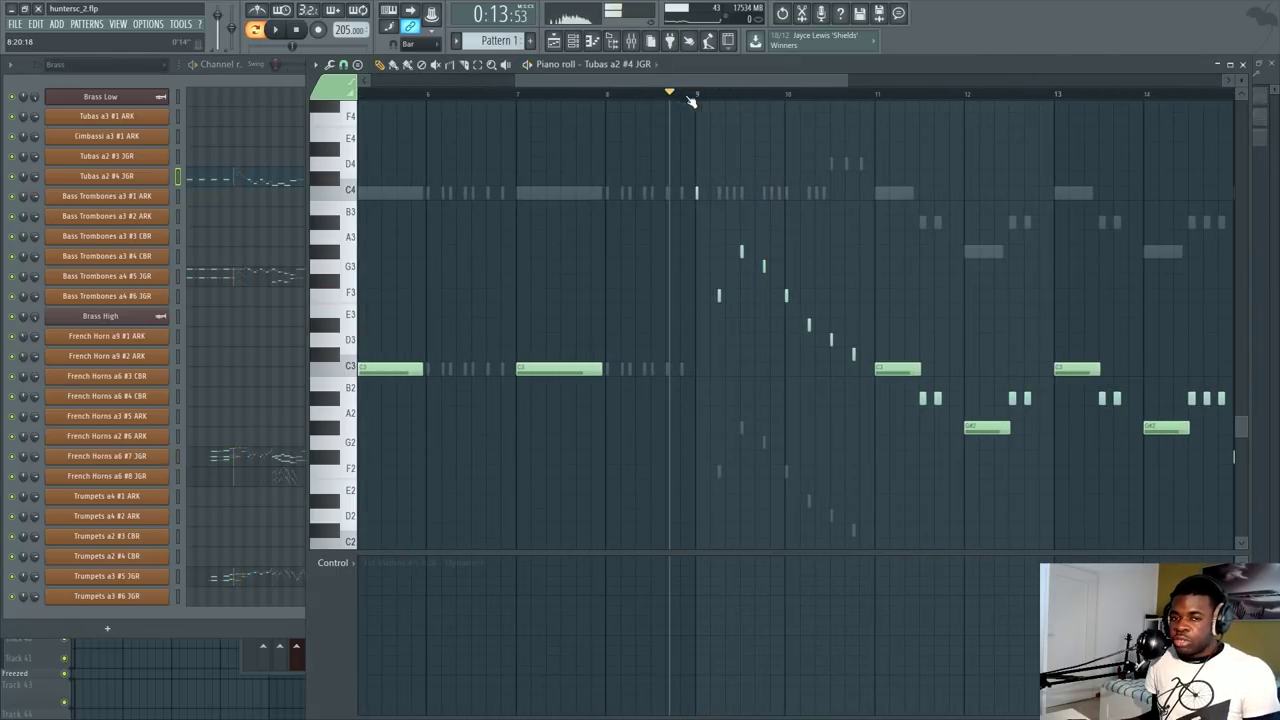
Step: Play Pattern 1 from the start of bar 9, stop playback, and view the tuba notes through bar 21
click(697, 98)
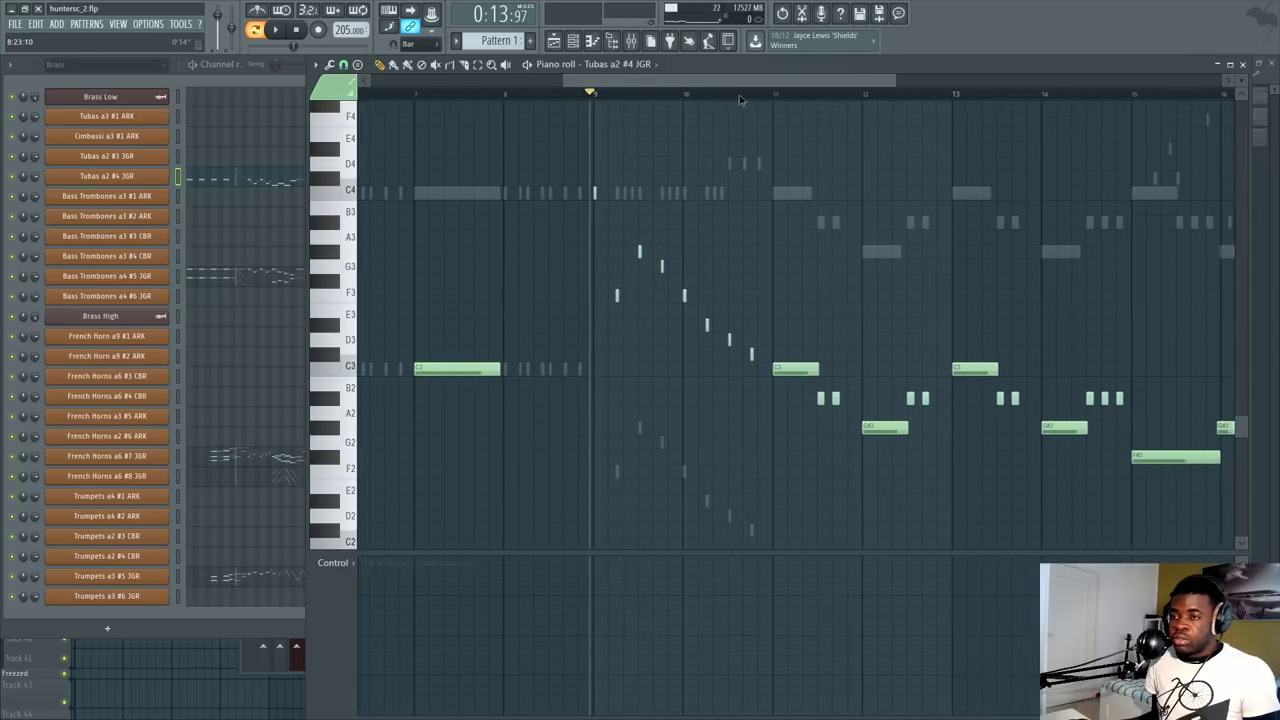
key(space)
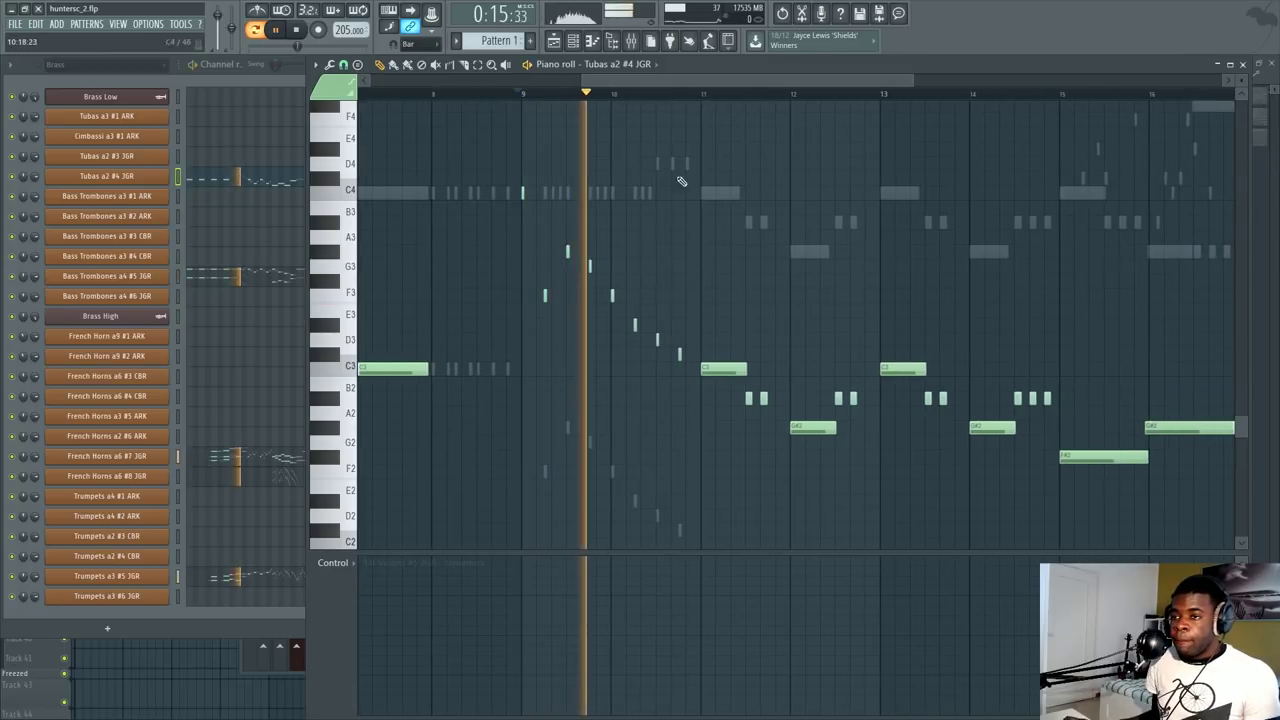
key(F9)
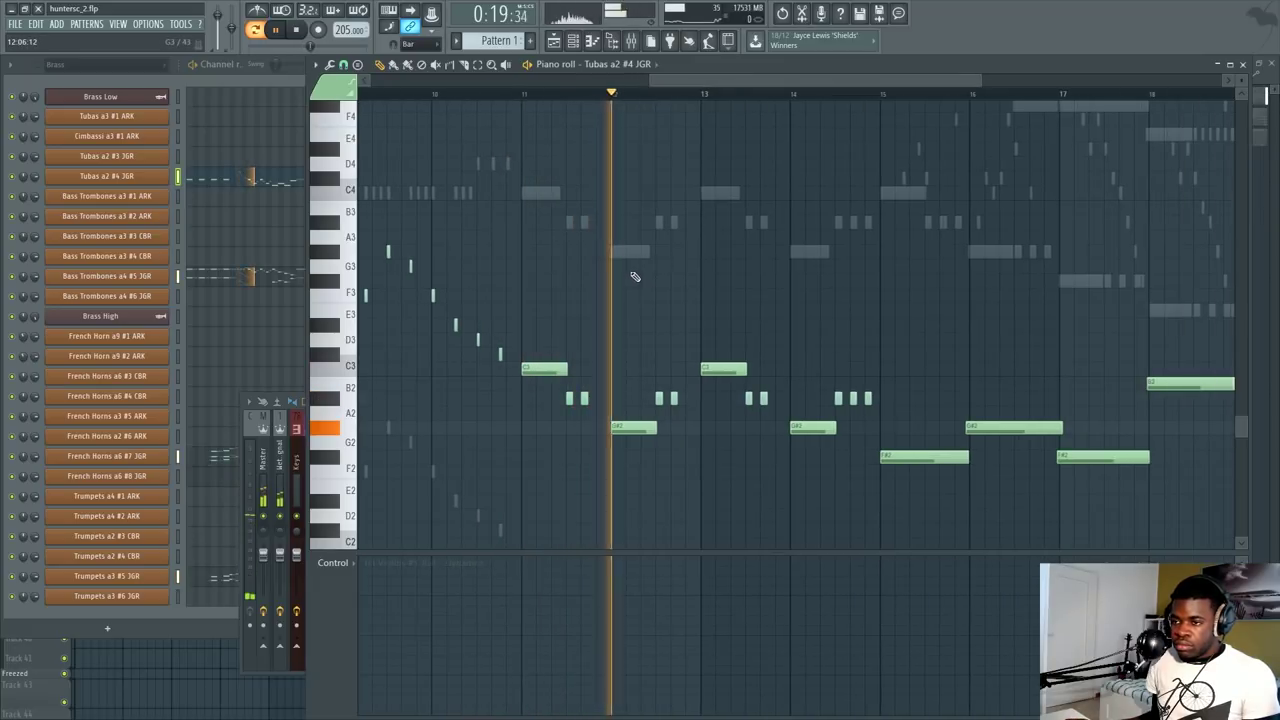
drag(782, 77, 942, 104)
key(space)
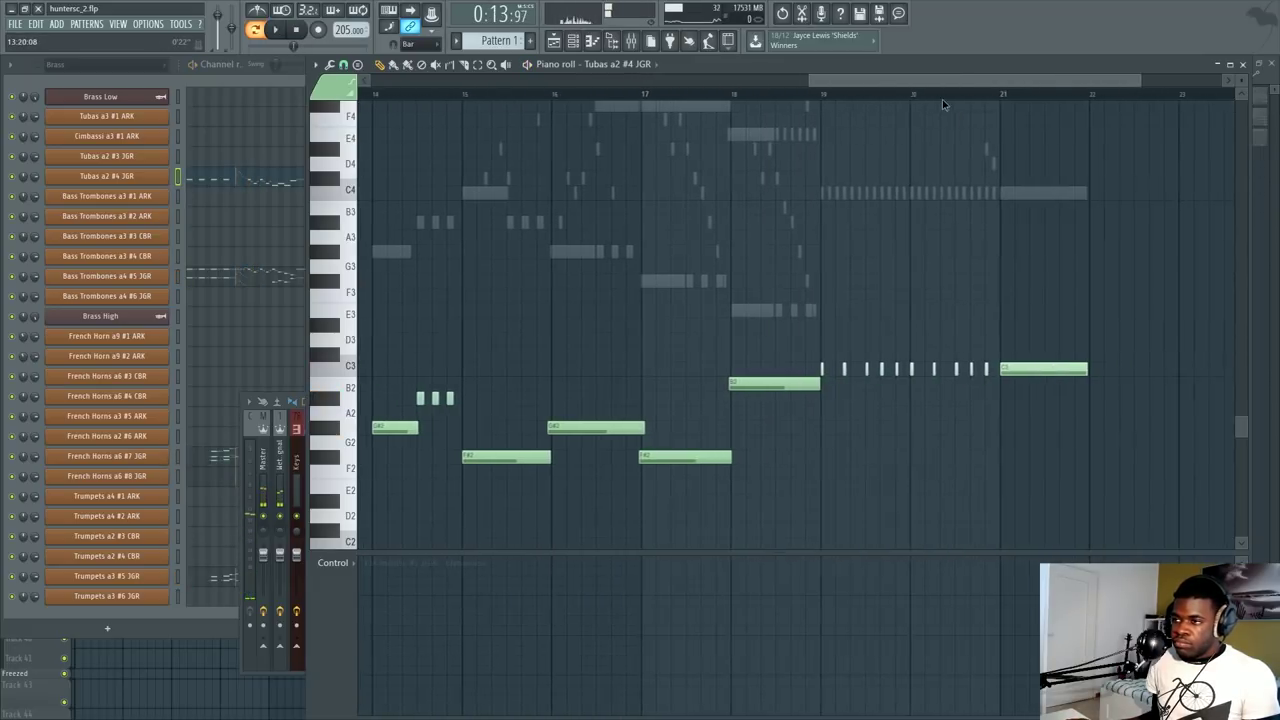
scroll(770, 120, up, 2)
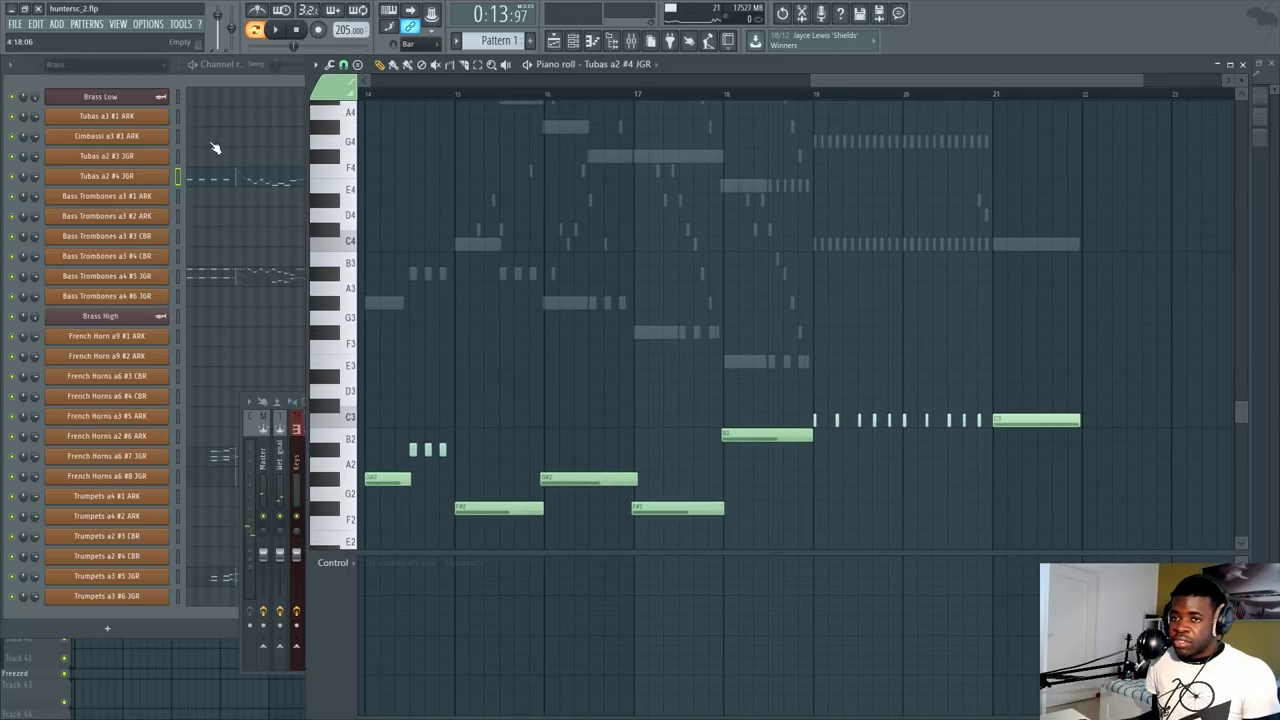
Step: Open the Brass Low Kontakt instance and expand the first Jaeger Bass Trombones 4 patch, with French Horns a6 #7 JGR selected
click(141, 102)
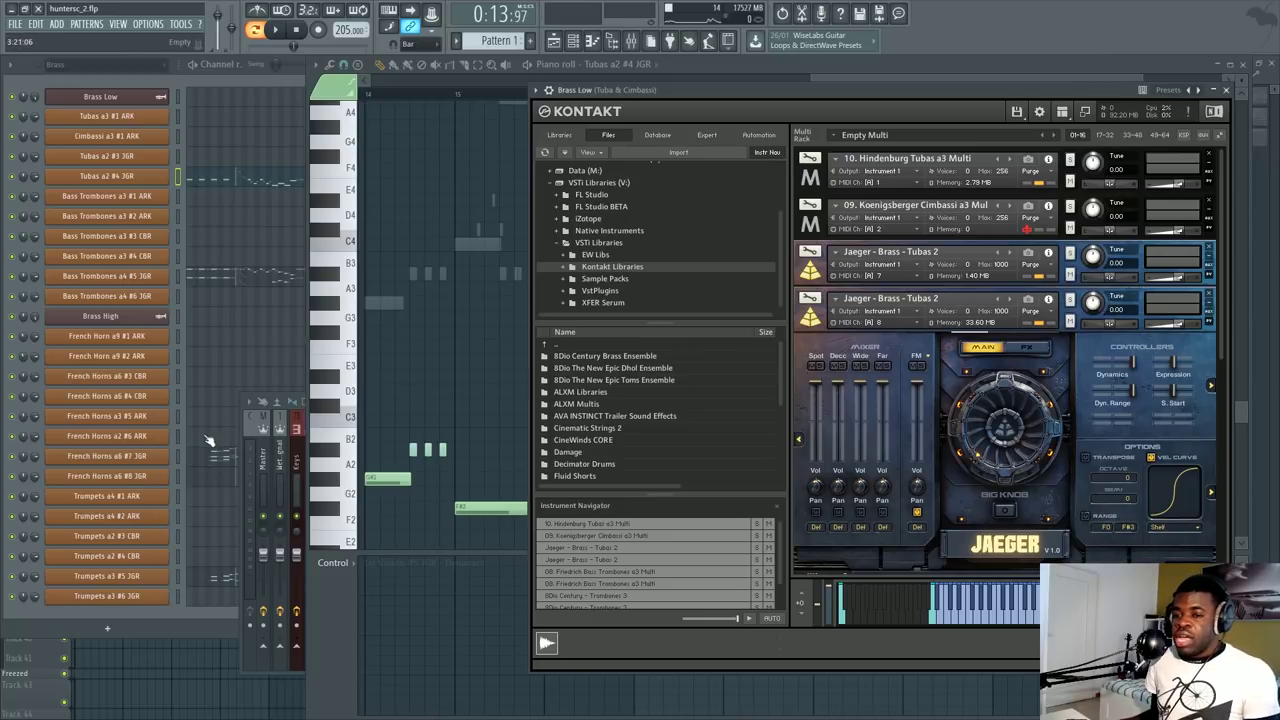
click(176, 456)
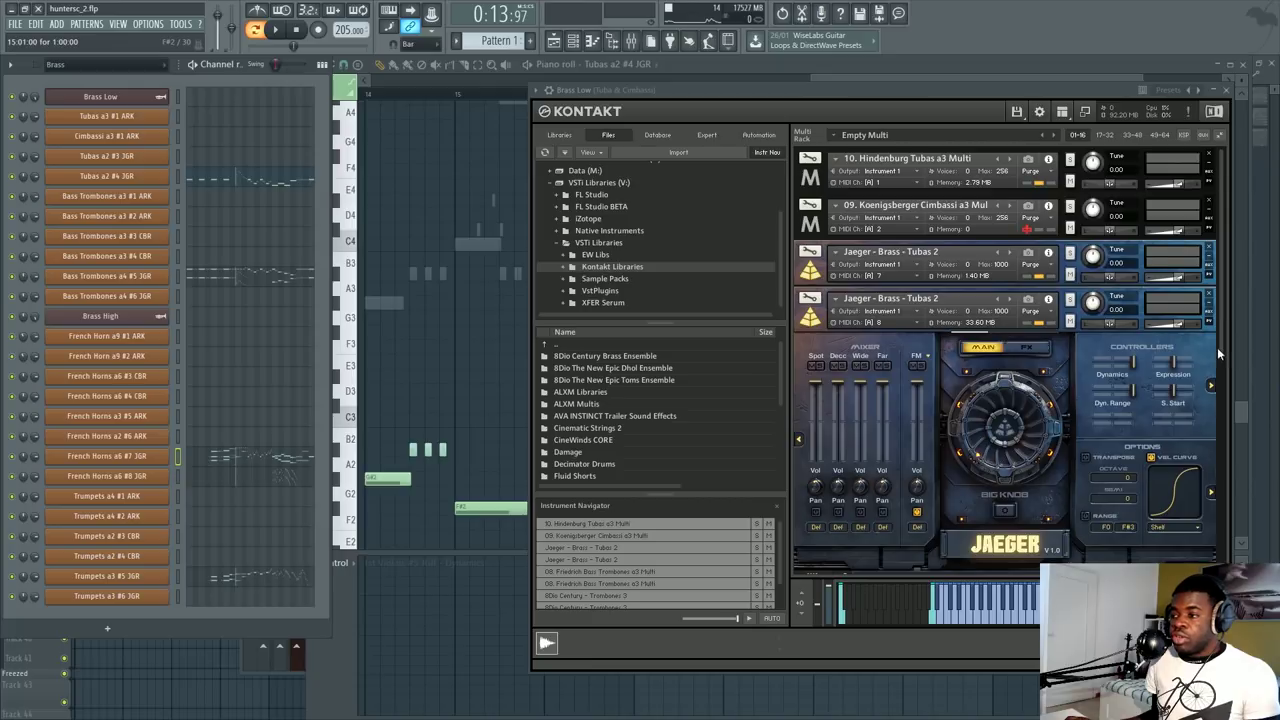
scroll(1210, 360, down, 5)
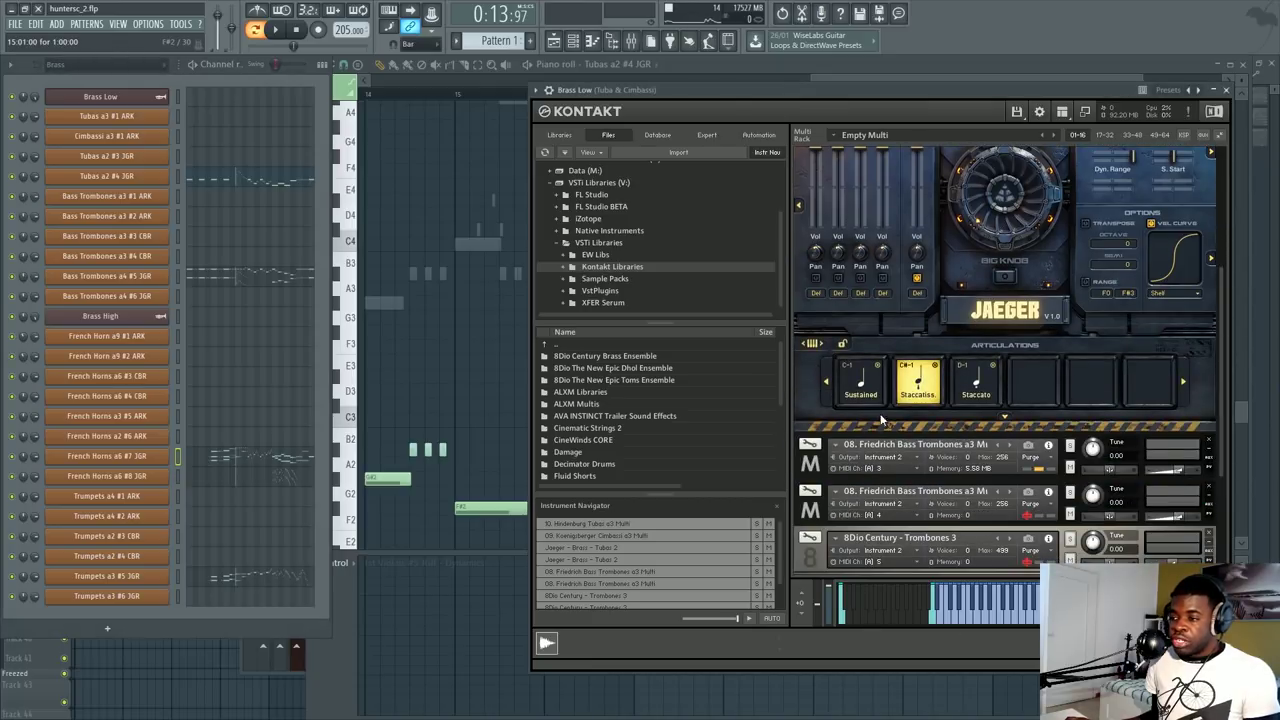
scroll(1222, 530, down, 3)
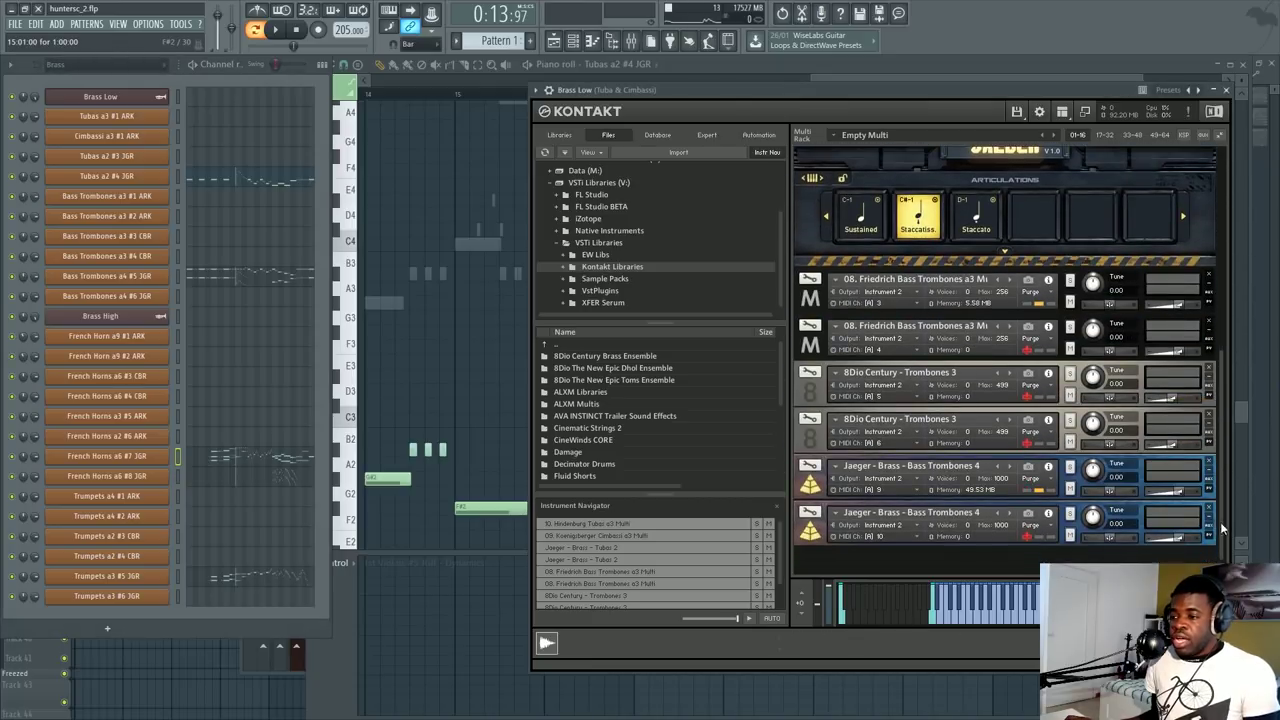
click(814, 488)
scroll(1224, 410, down, 2)
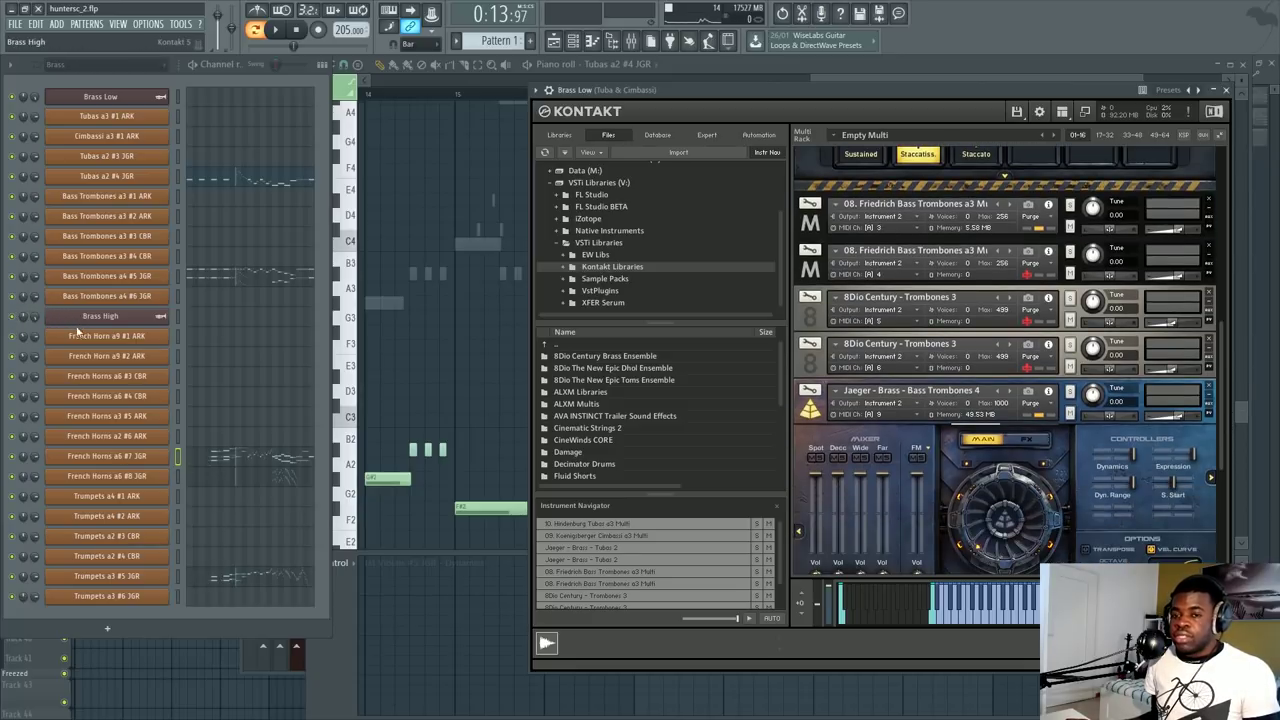
Step: Show the French Horns a6 #7 JGR notes in the piano roll and start playing Pattern 1 from late in bar 4
click(223, 457)
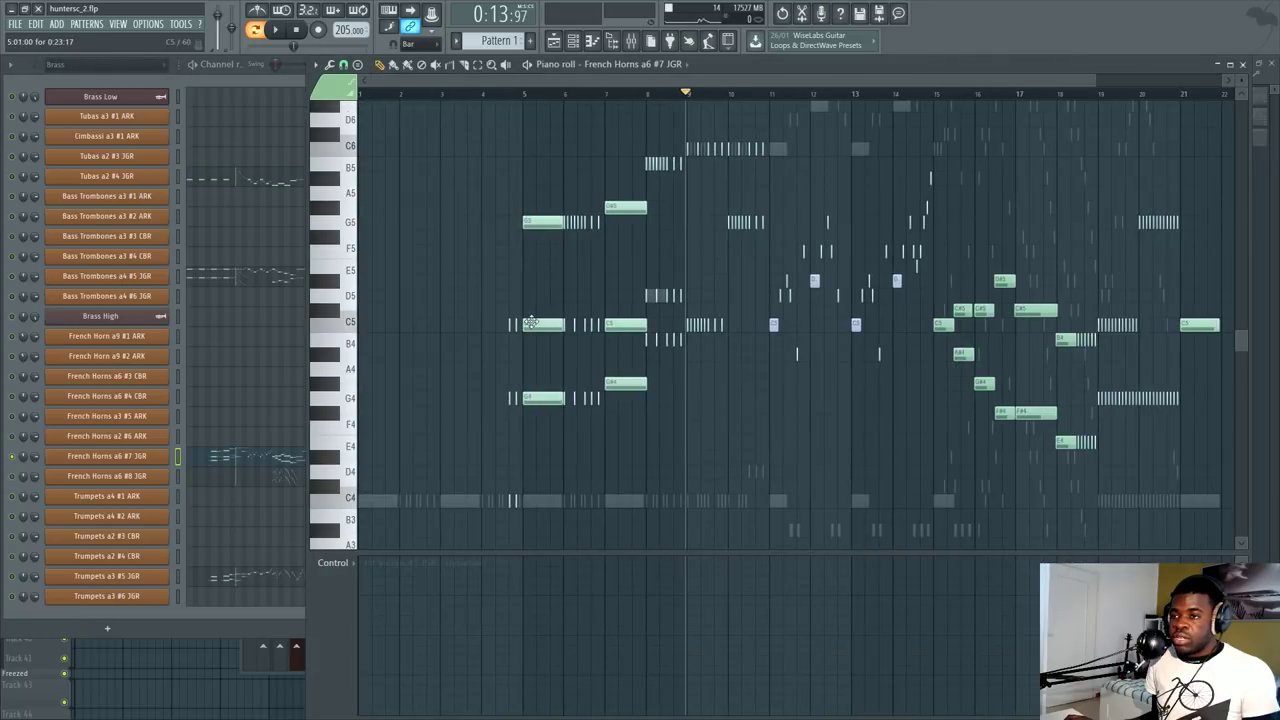
click(515, 95)
scroll(515, 95, up, 4)
key(space)
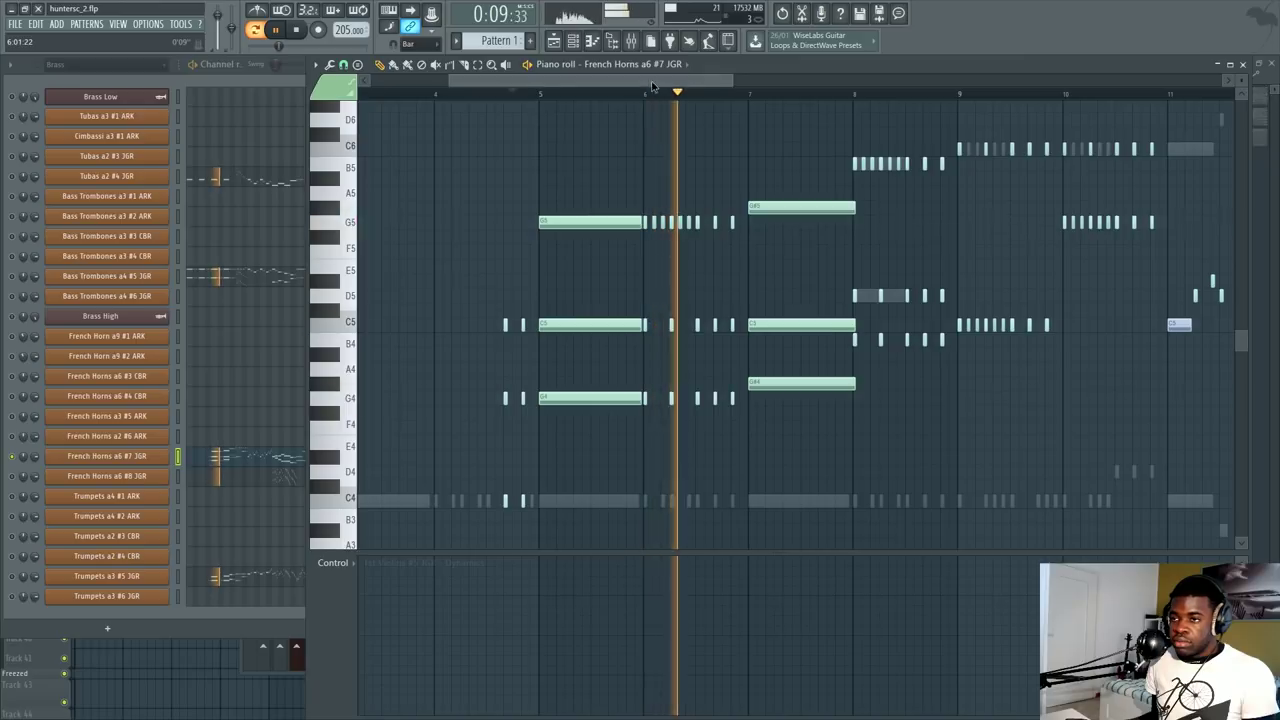
Step: Display the French Horns a6 #7 JGR - Dynamics automation below the notes during playback, stop playback, and view the part through bar 20
click(333, 562)
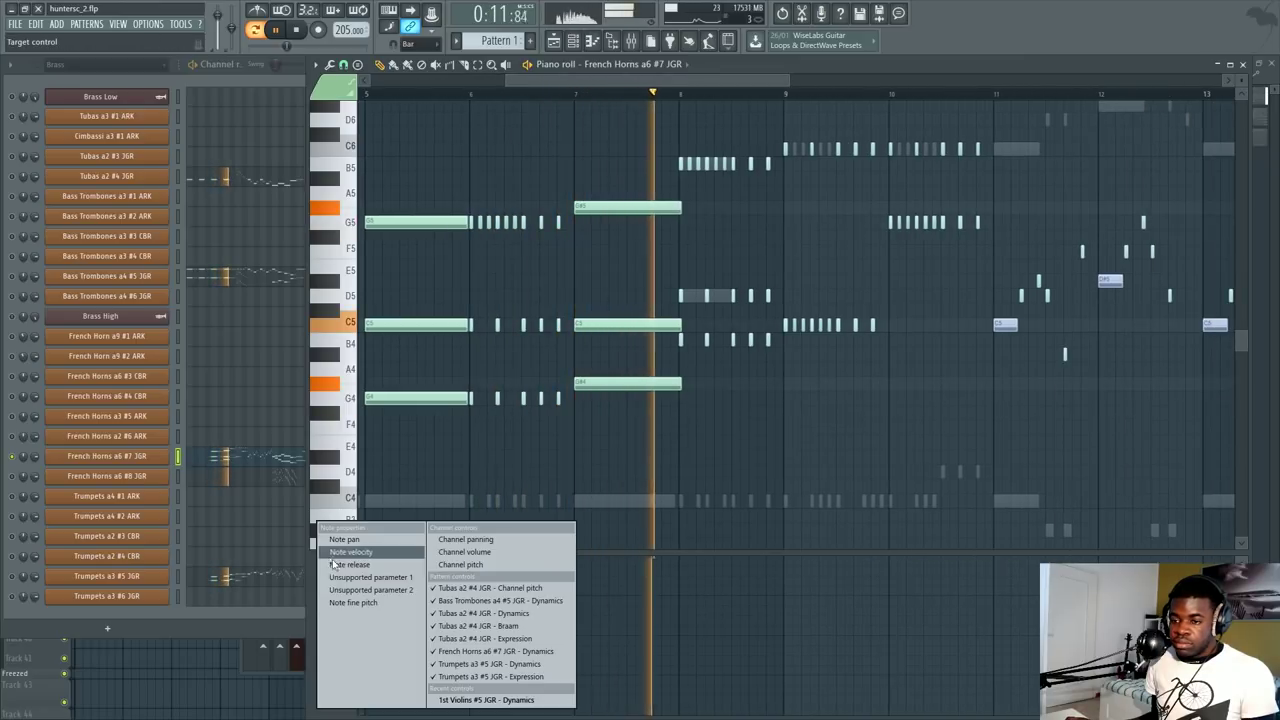
click(498, 652)
scroll(618, 280, down, 3)
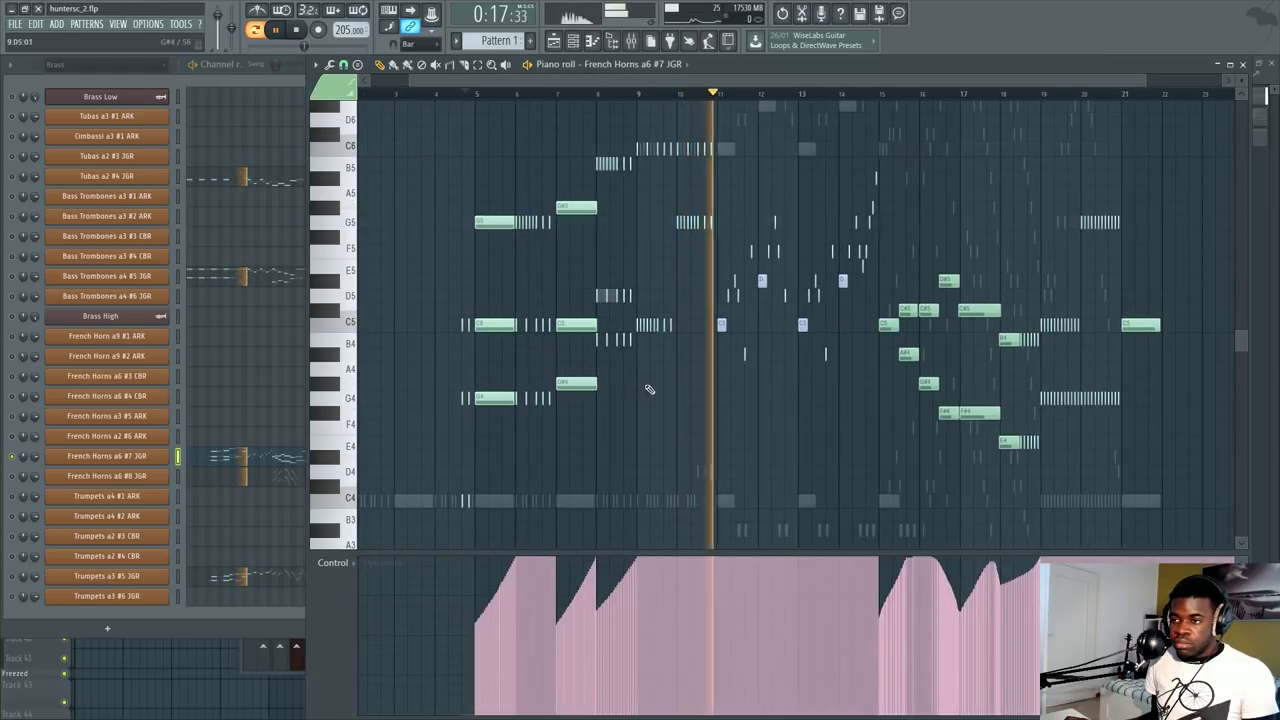
scroll(845, 100, up, 3)
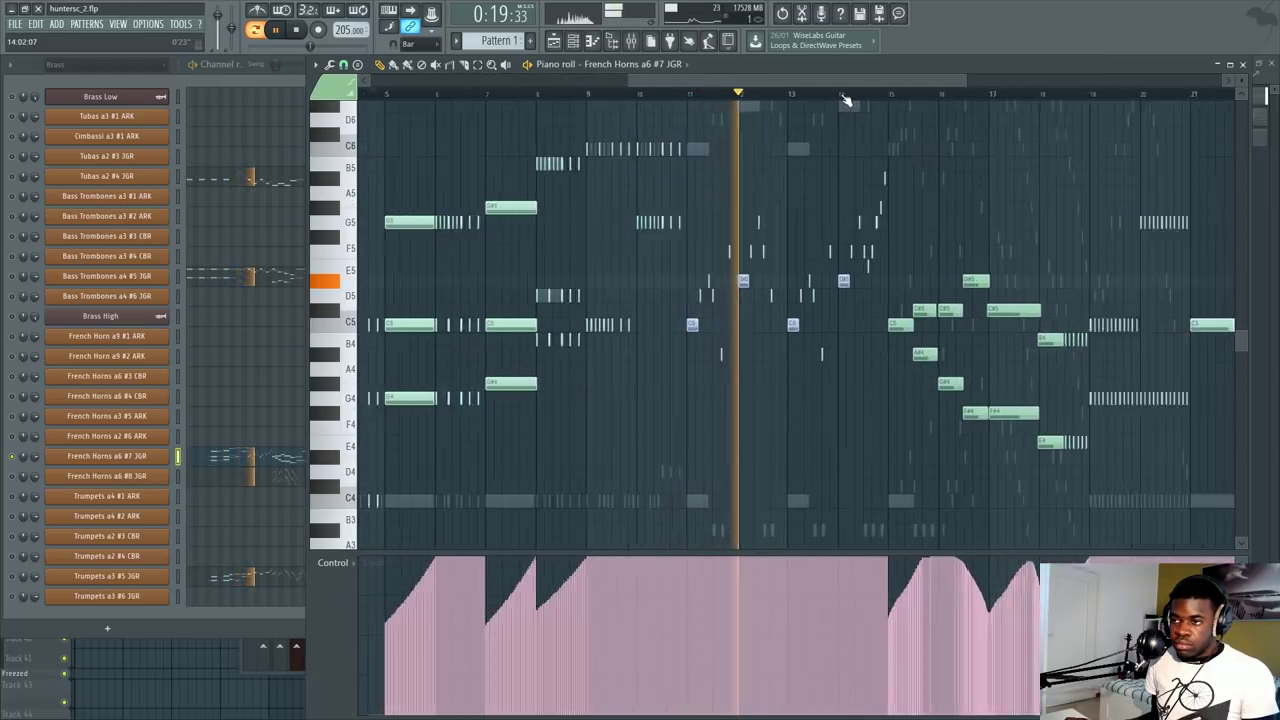
scroll(687, 337, up, 2)
key(space)
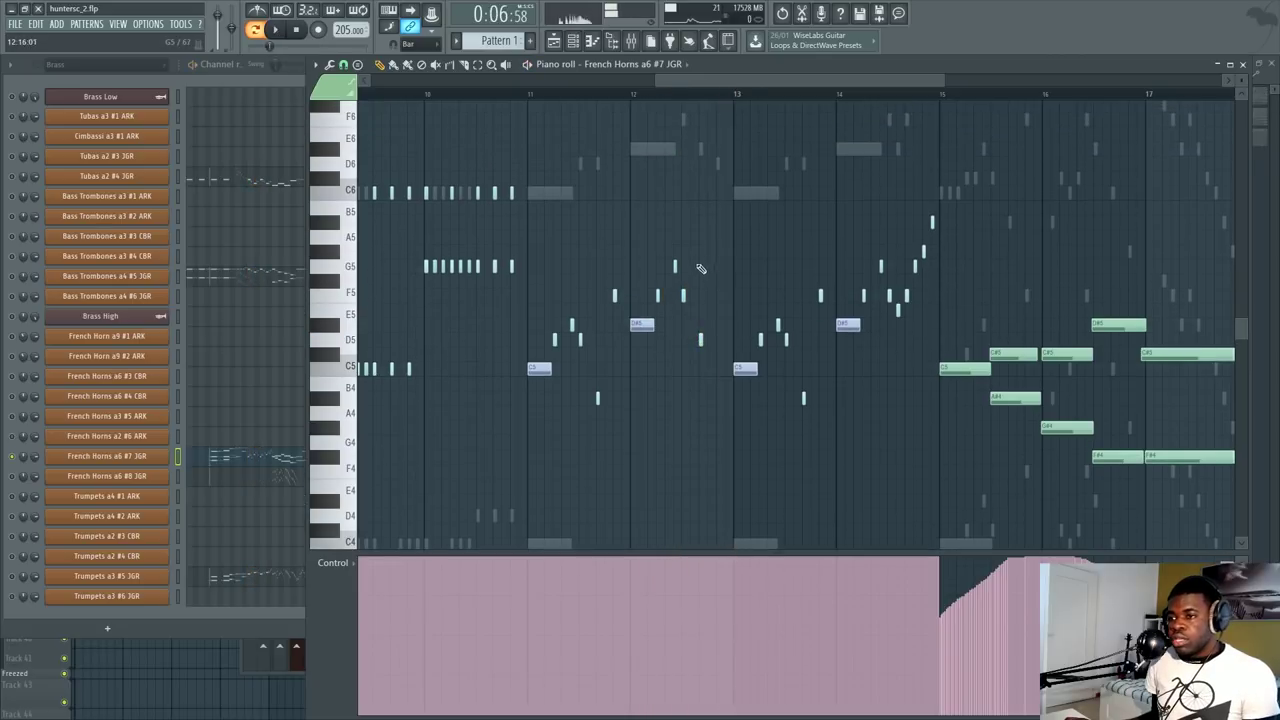
scroll(710, 105, down, 3)
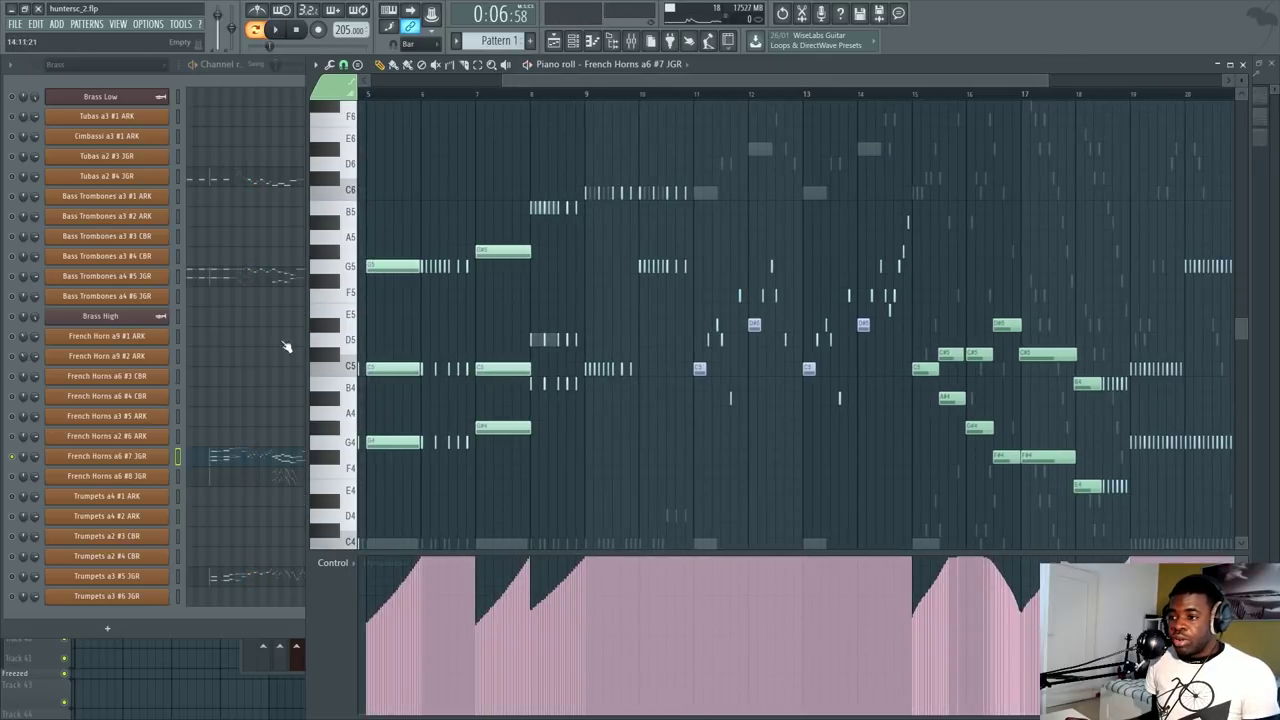
Step: Open the Brass High Kontakt instance, expand the first Jaeger French Horns 6 patch, and open the French Horns a6 #7 JGR controller window
click(72, 318)
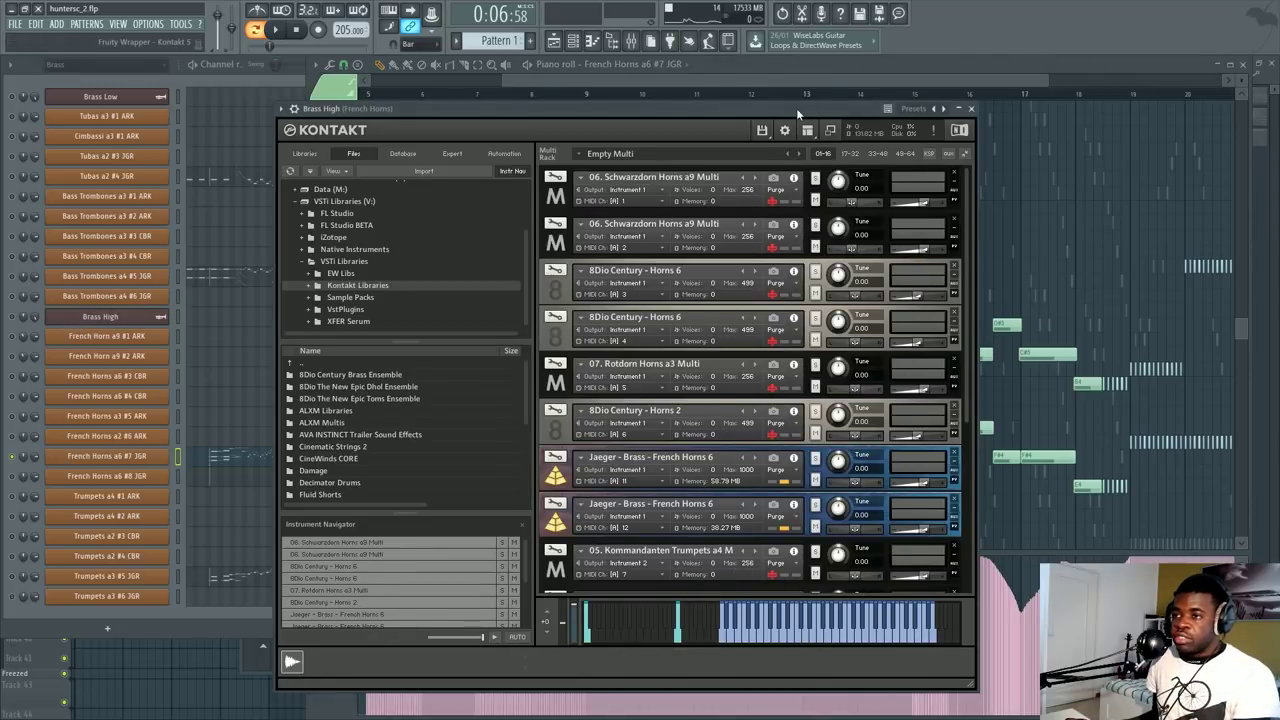
drag(796, 108, 963, 63)
drag(1134, 227, 1127, 400)
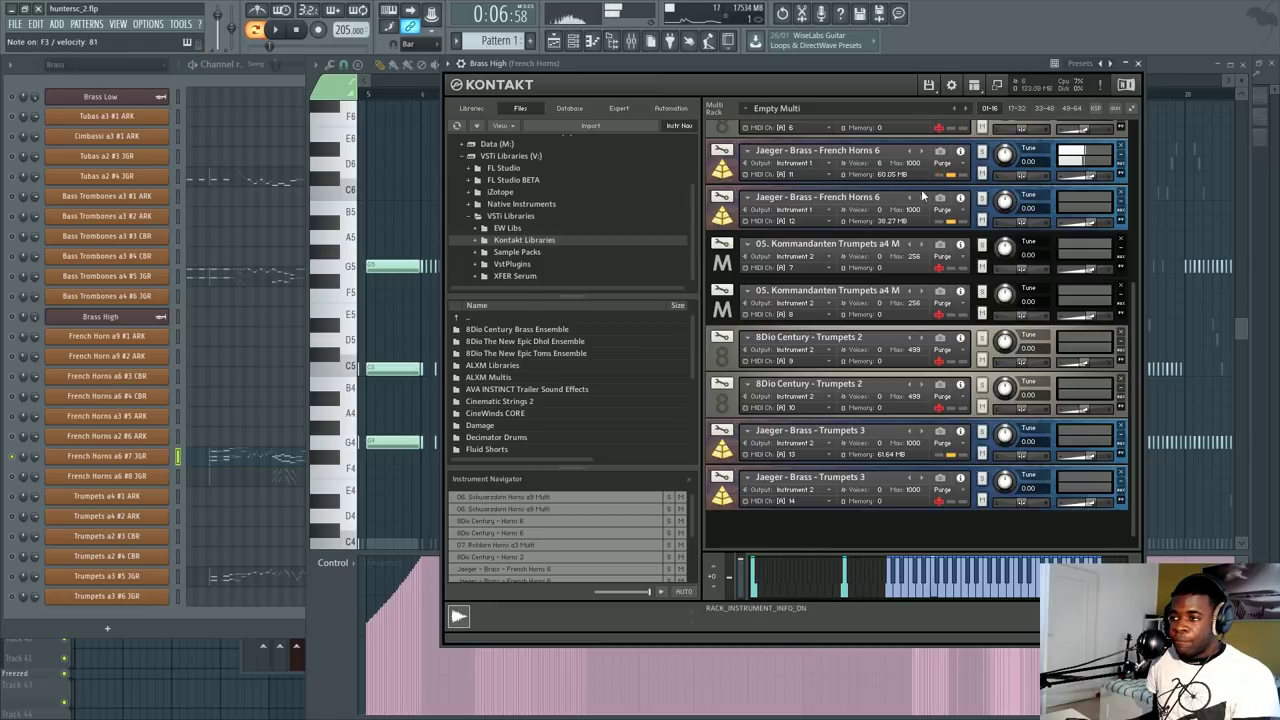
click(720, 176)
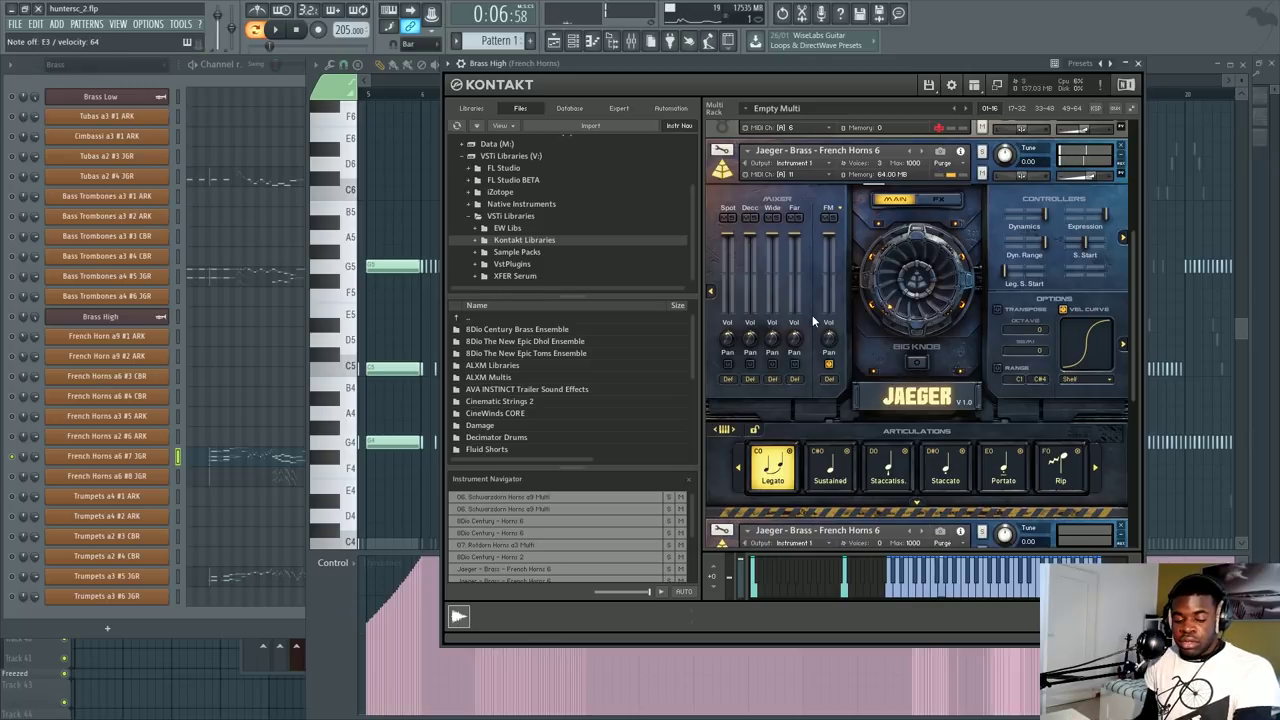
click(145, 456)
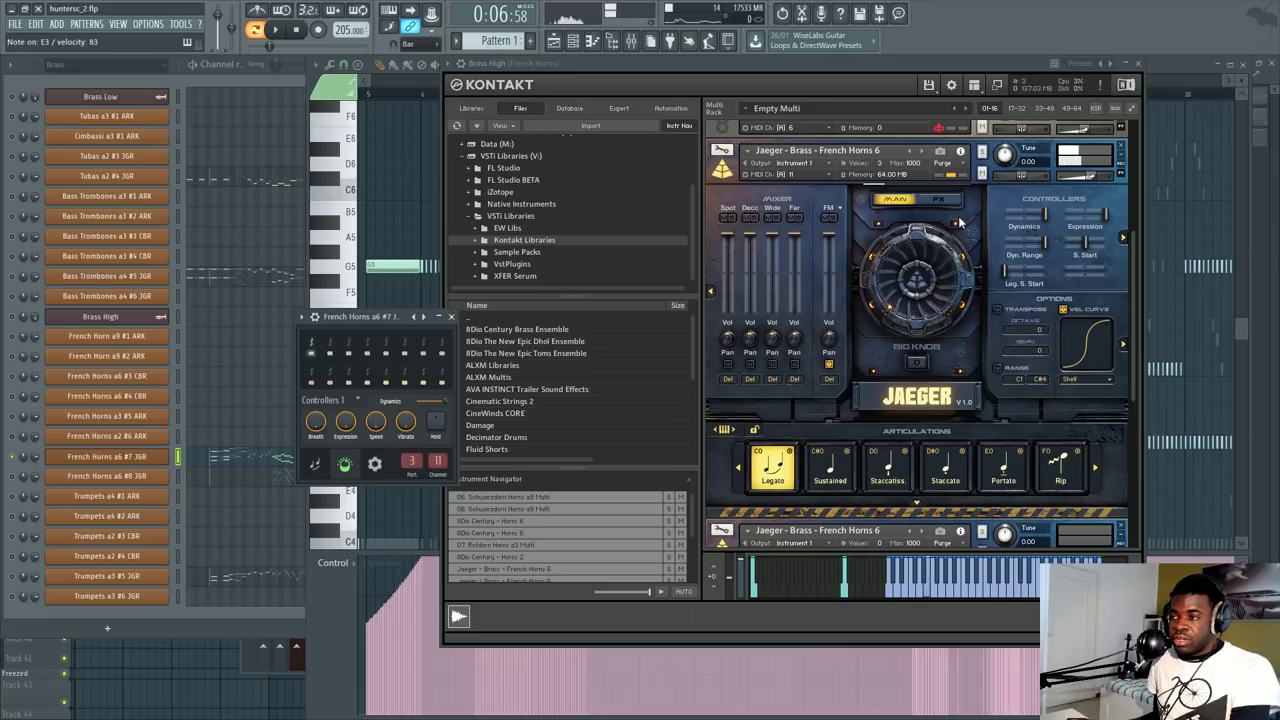
Step: View the French Horns 6 patch's Step Mod and Ins/Sends effects pages, and return to its Main page
click(938, 199)
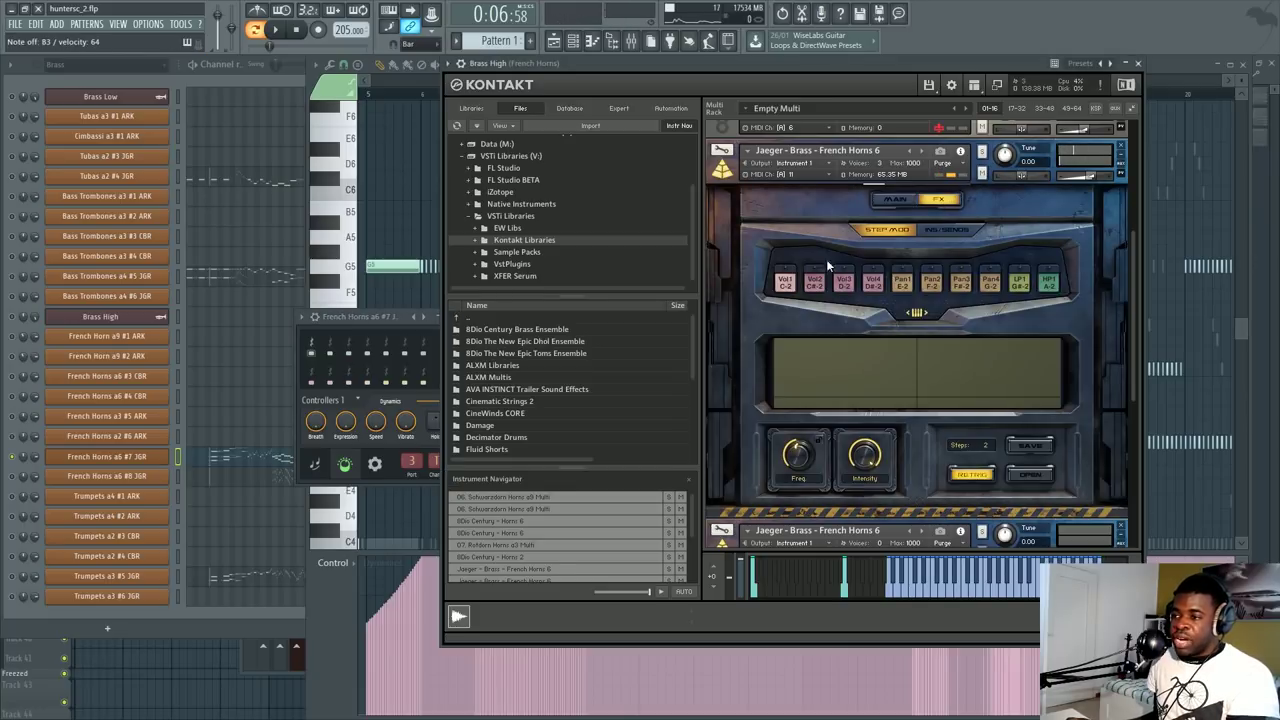
click(961, 231)
click(885, 230)
click(893, 200)
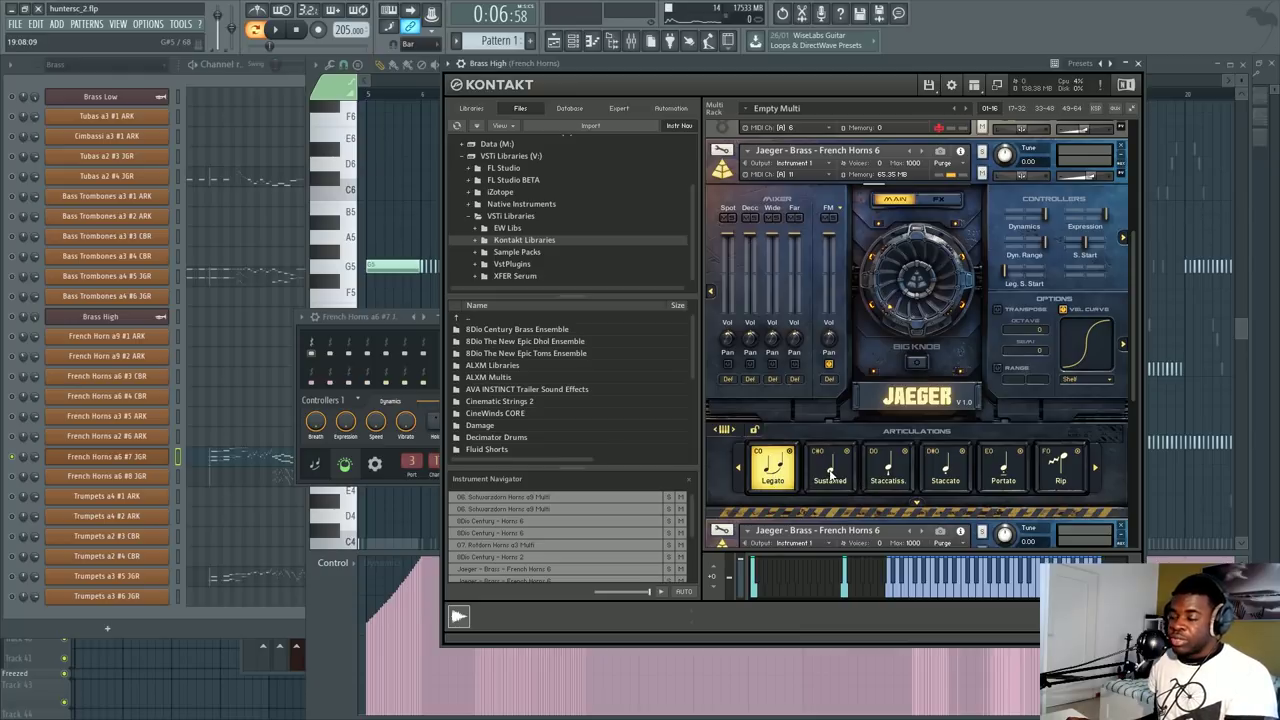
Step: Audition the French Horns 6 patch's Staccatissimo, Staccato, Portato and Rip articulations, leave Rip selected, and collapse the patch
click(884, 478)
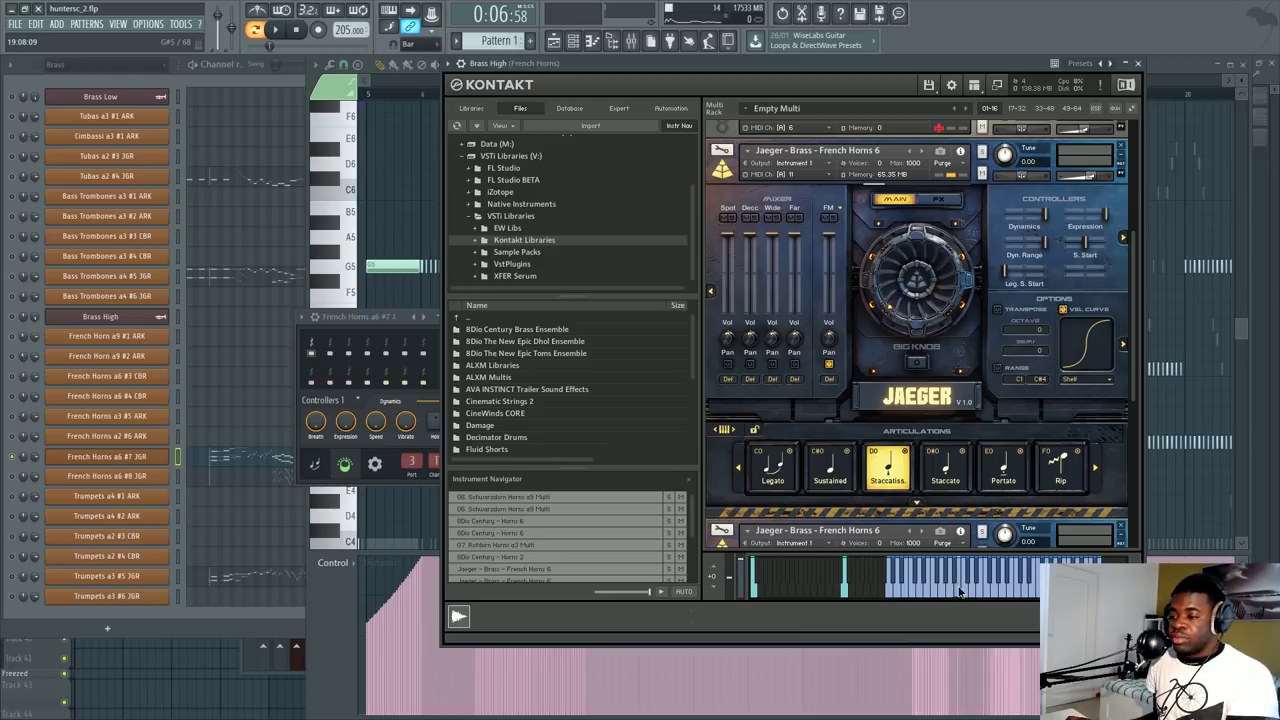
click(852, 180)
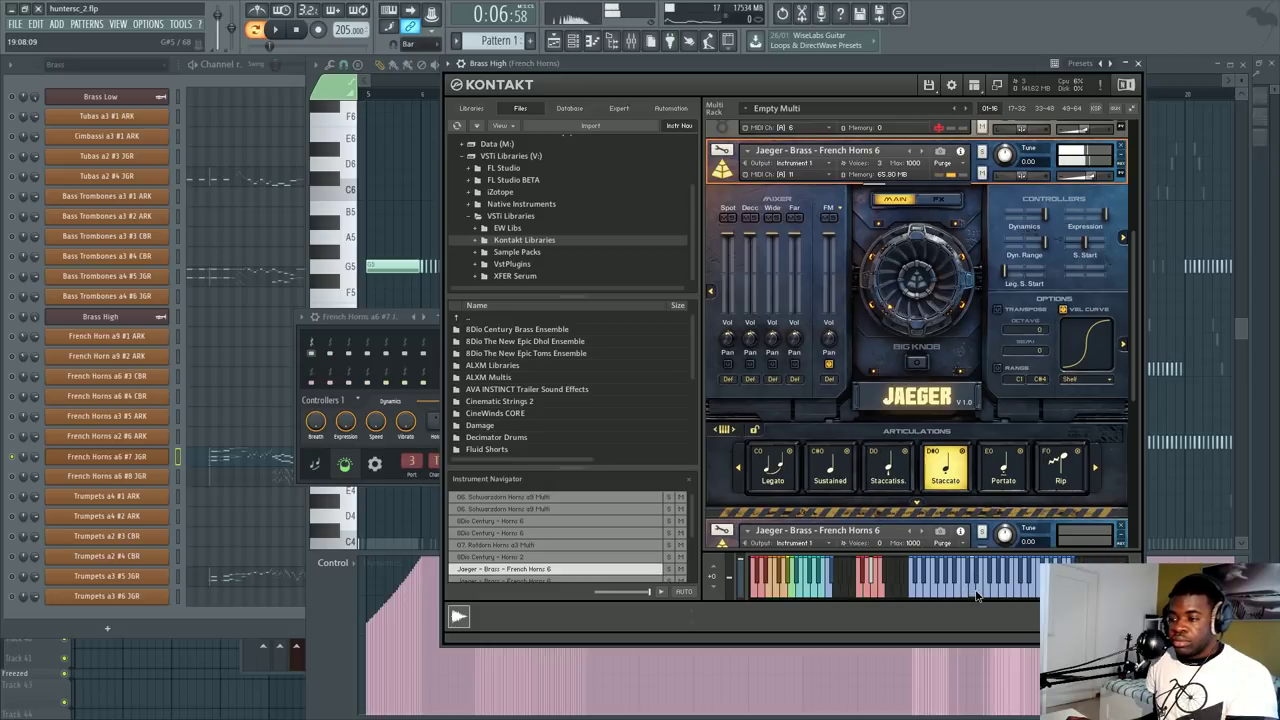
click(1005, 487)
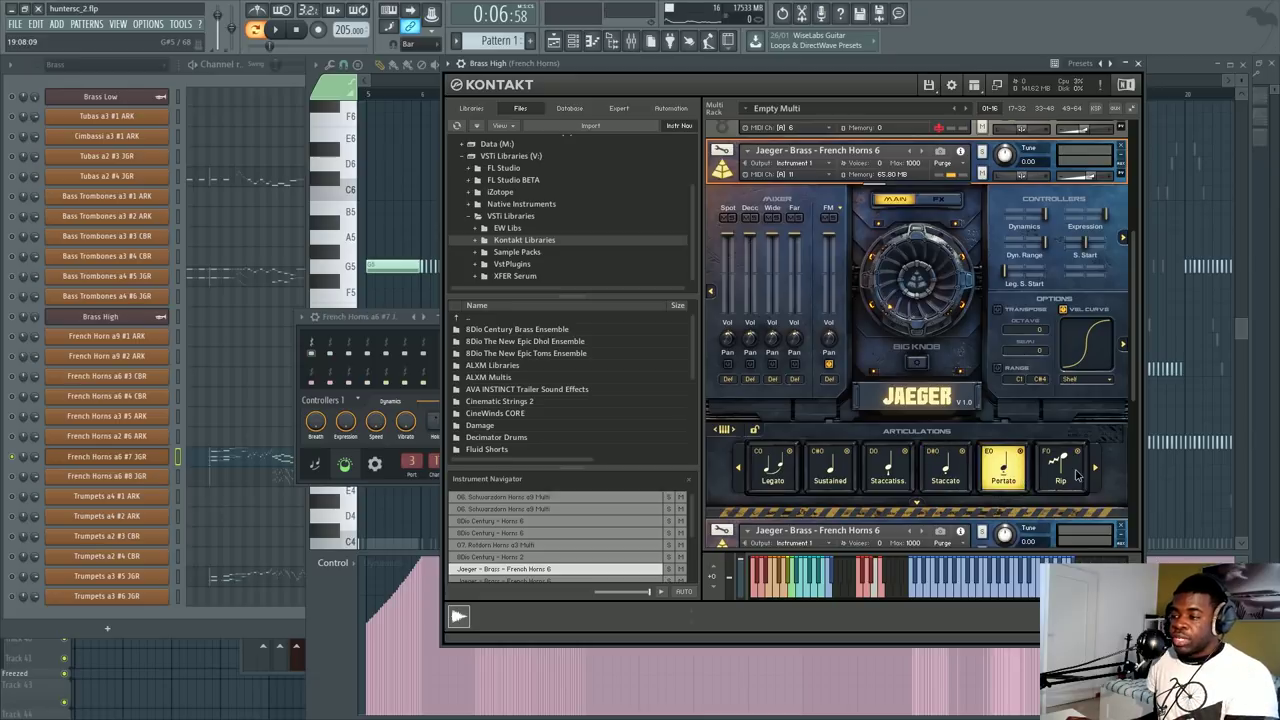
click(1076, 472)
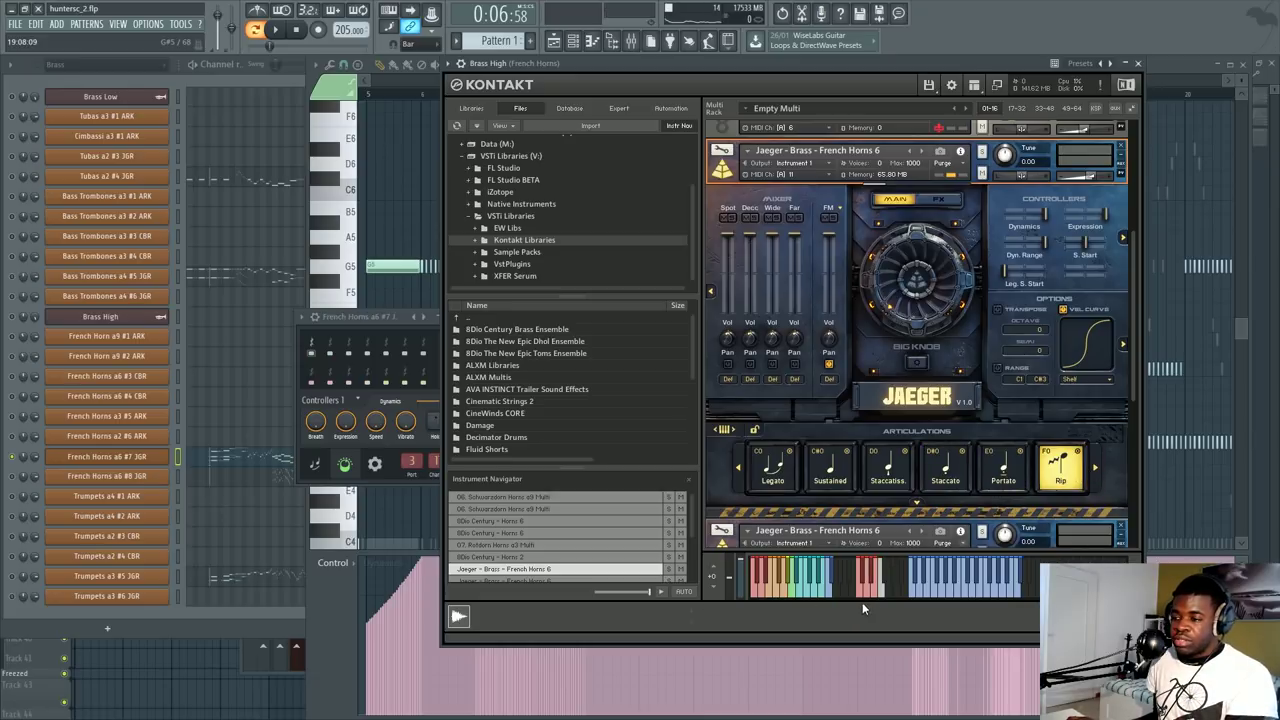
click(970, 592)
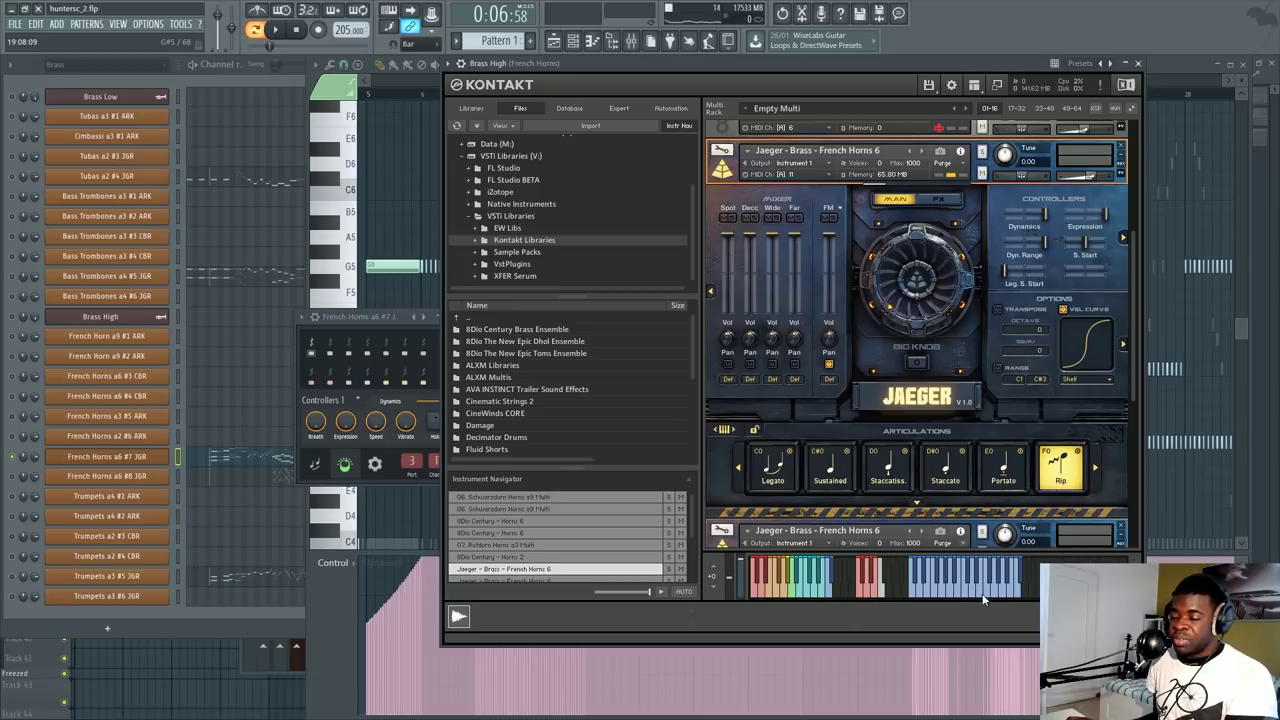
click(980, 598)
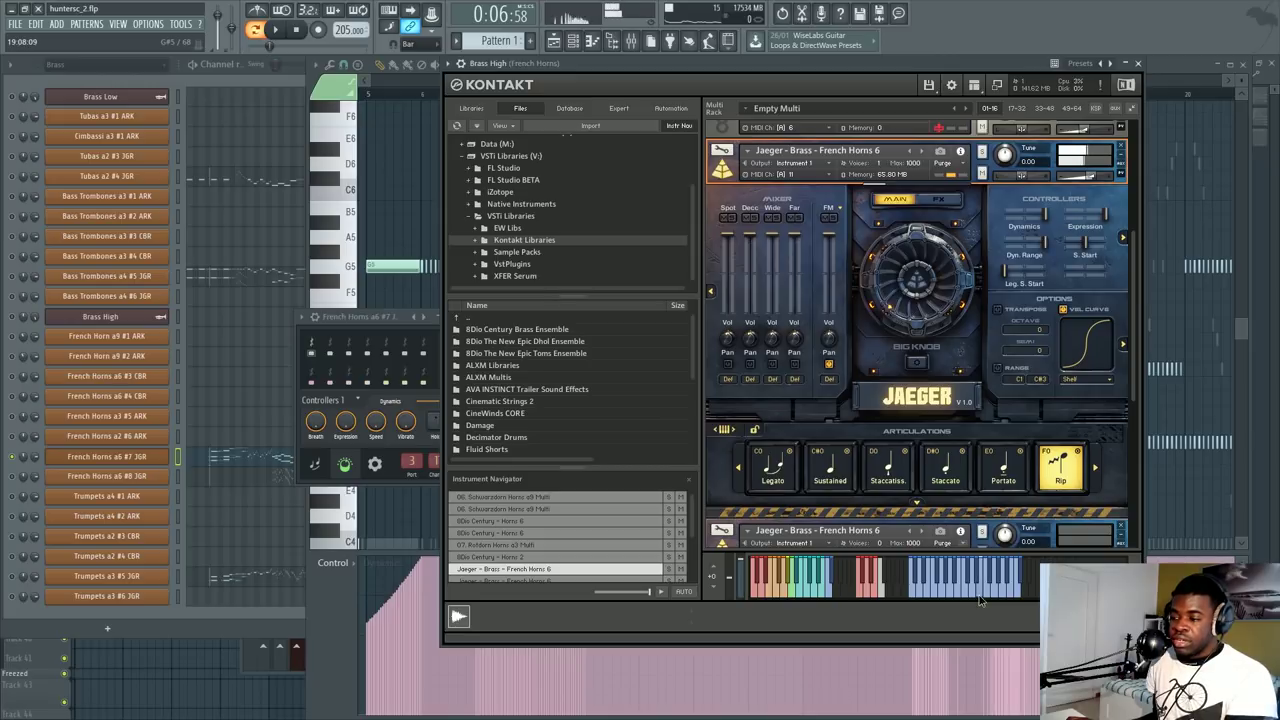
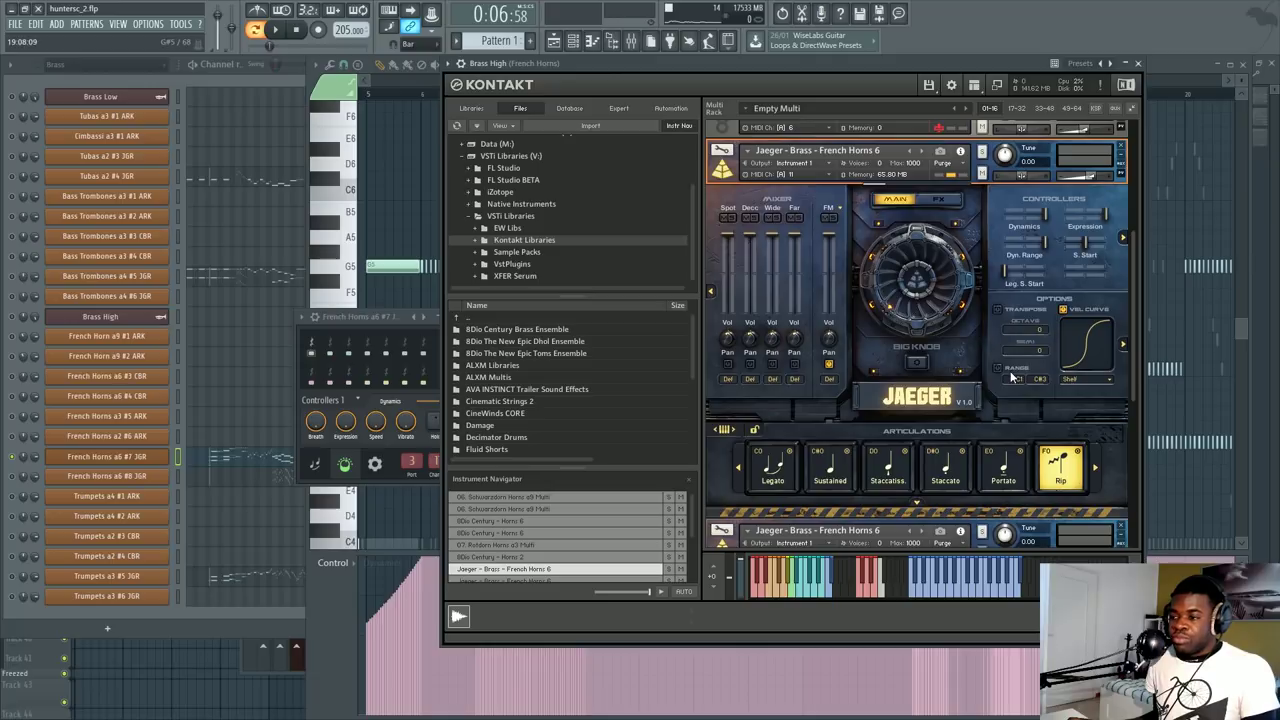
click(715, 178)
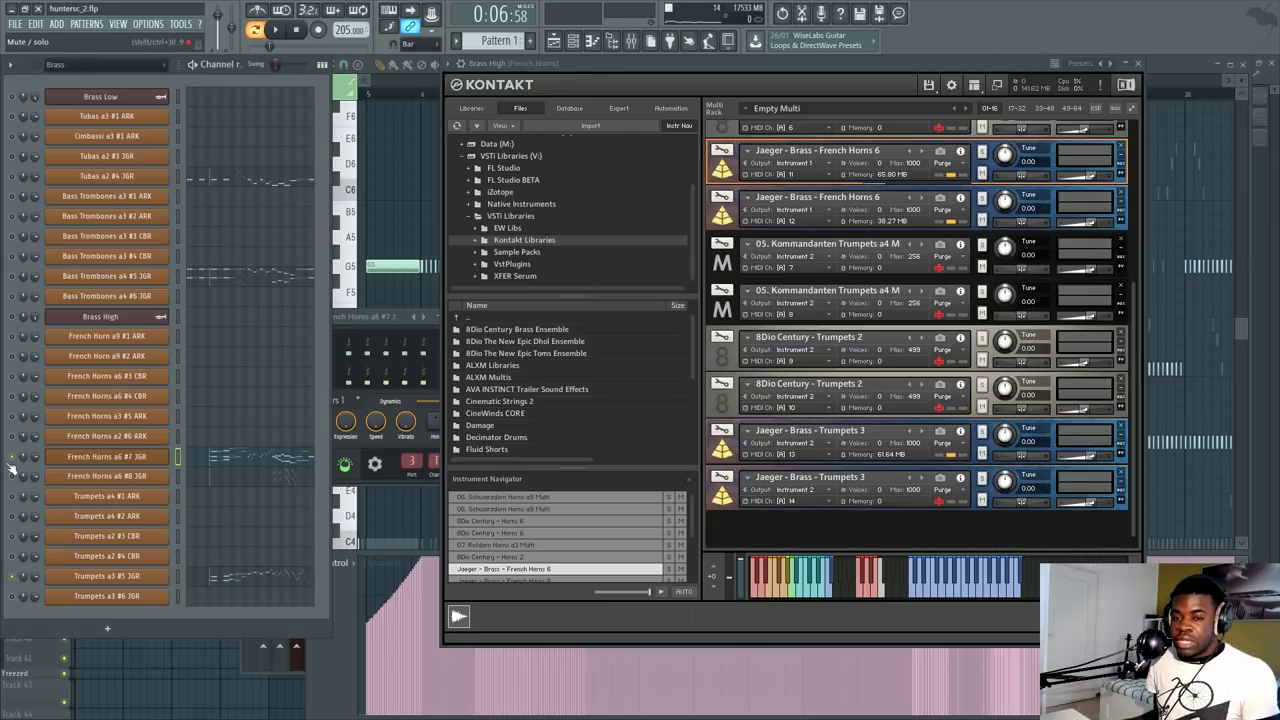
Step: Show the Trumpets a3 #5 JGR notes in the piano roll, play the soloed part from bars 5 and 9, and stop playback
click(240, 582)
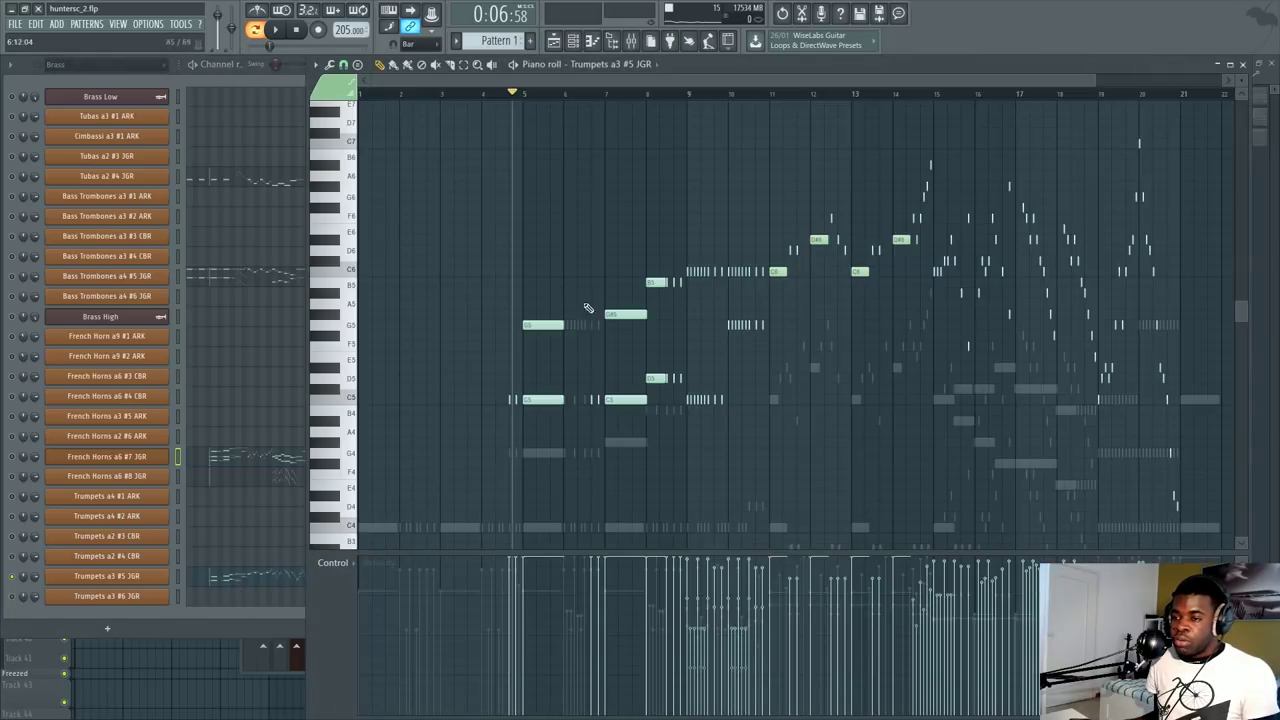
scroll(565, 100, up, 2)
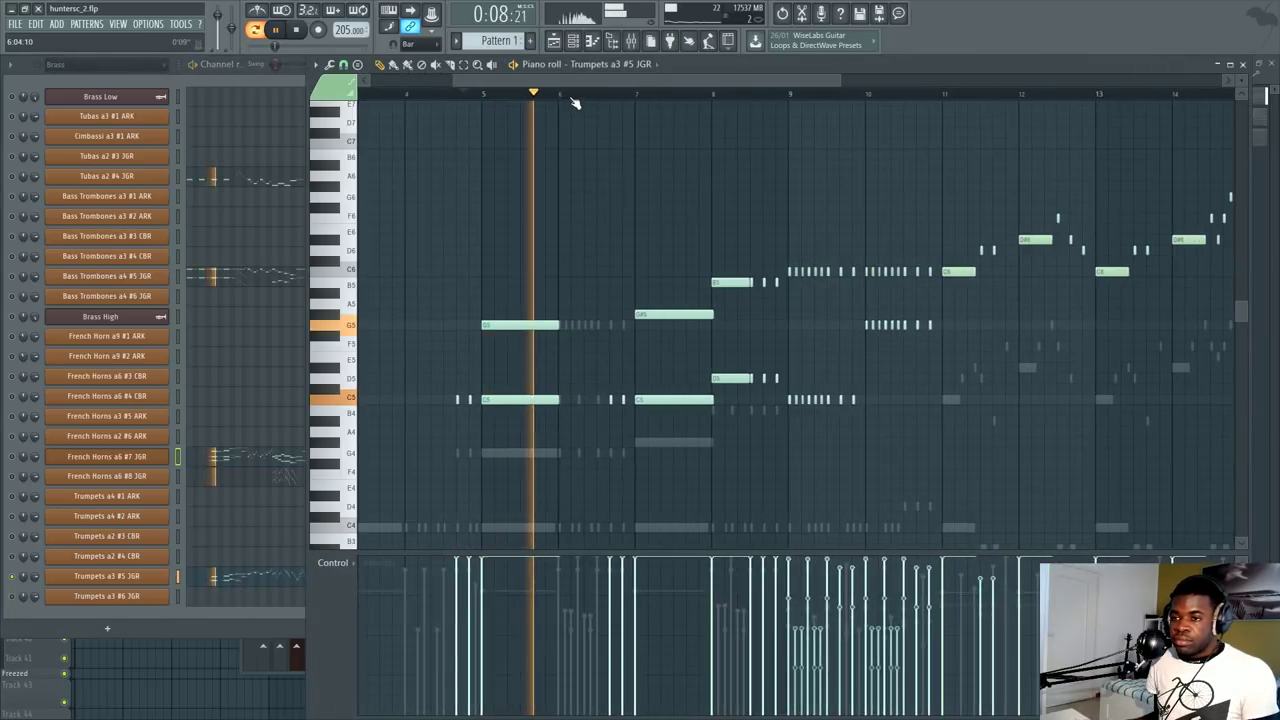
click(776, 91)
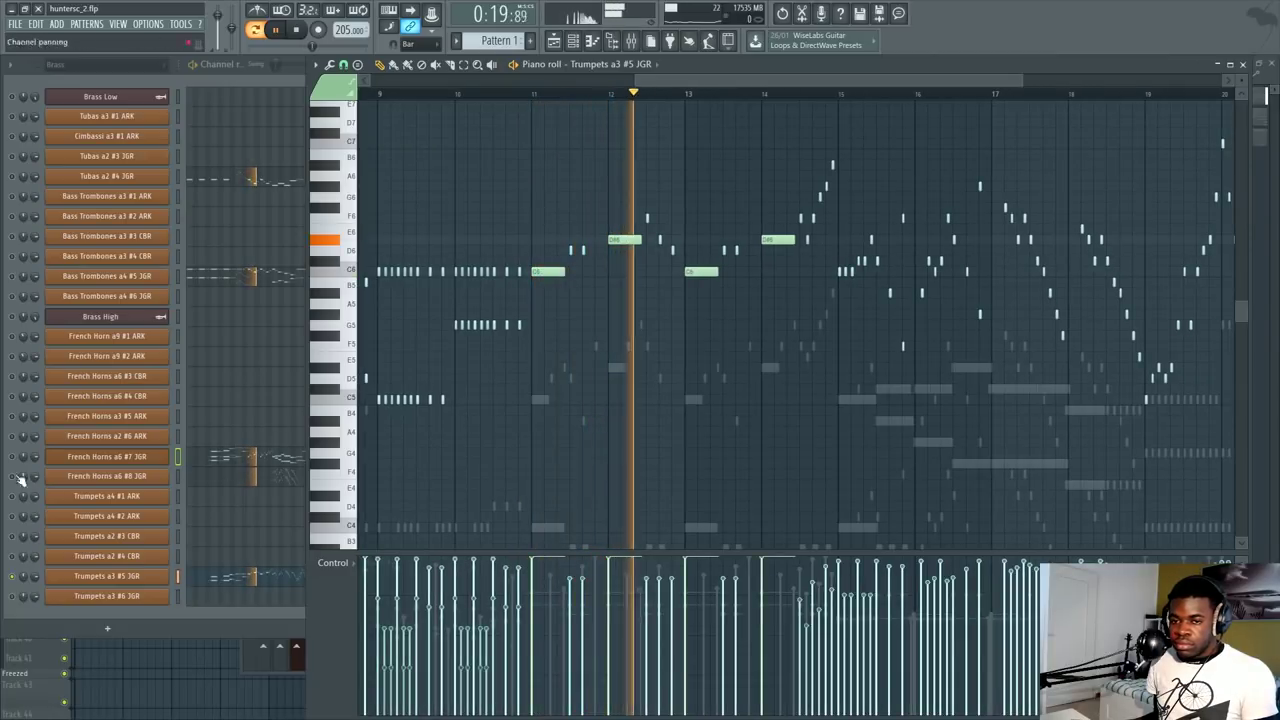
key(space)
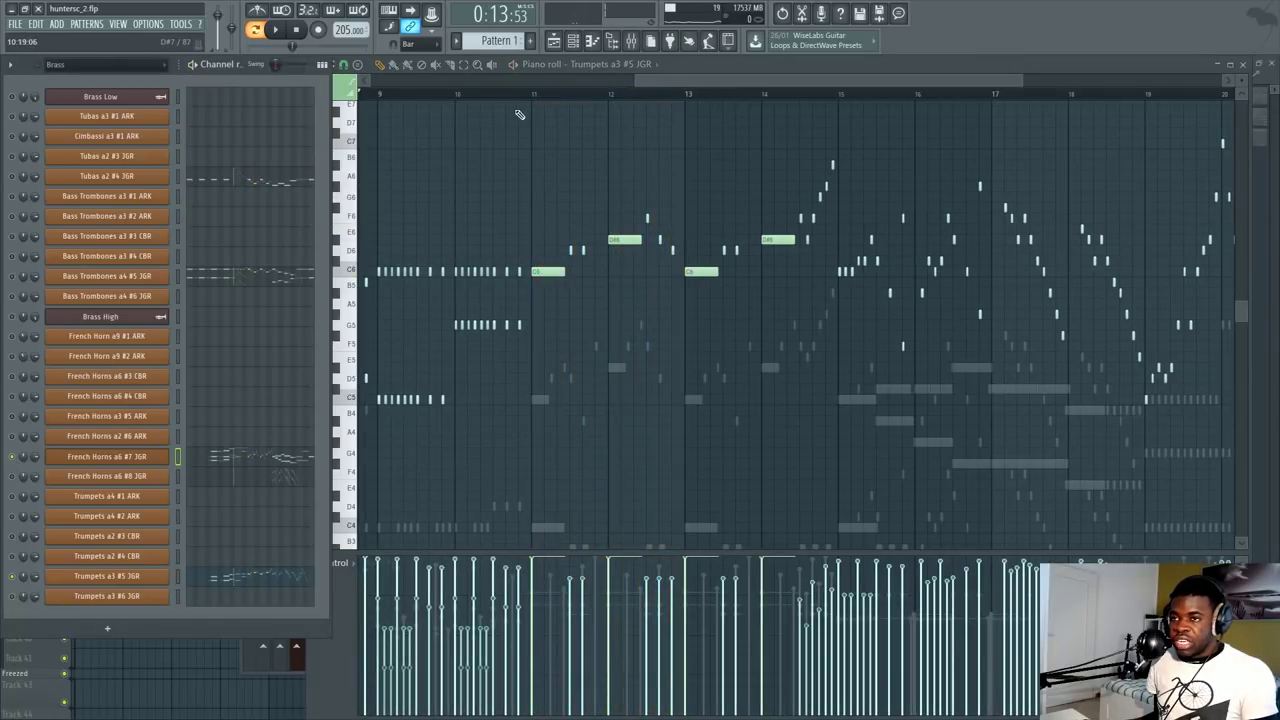
Step: Play the French Horns a6 #7 and Trumpets a3 #5 JGR parts together from late in bar 9 and stop playback
click(443, 91)
key(space)
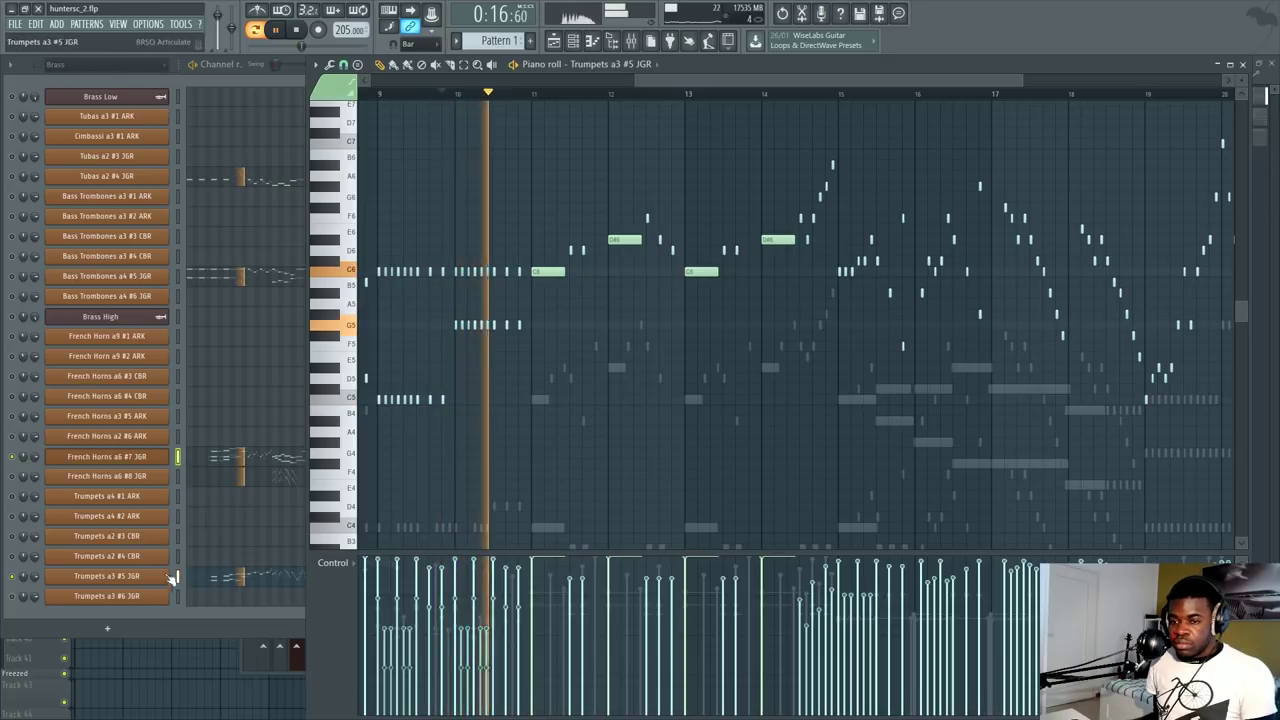
scroll(718, 82, right, 1)
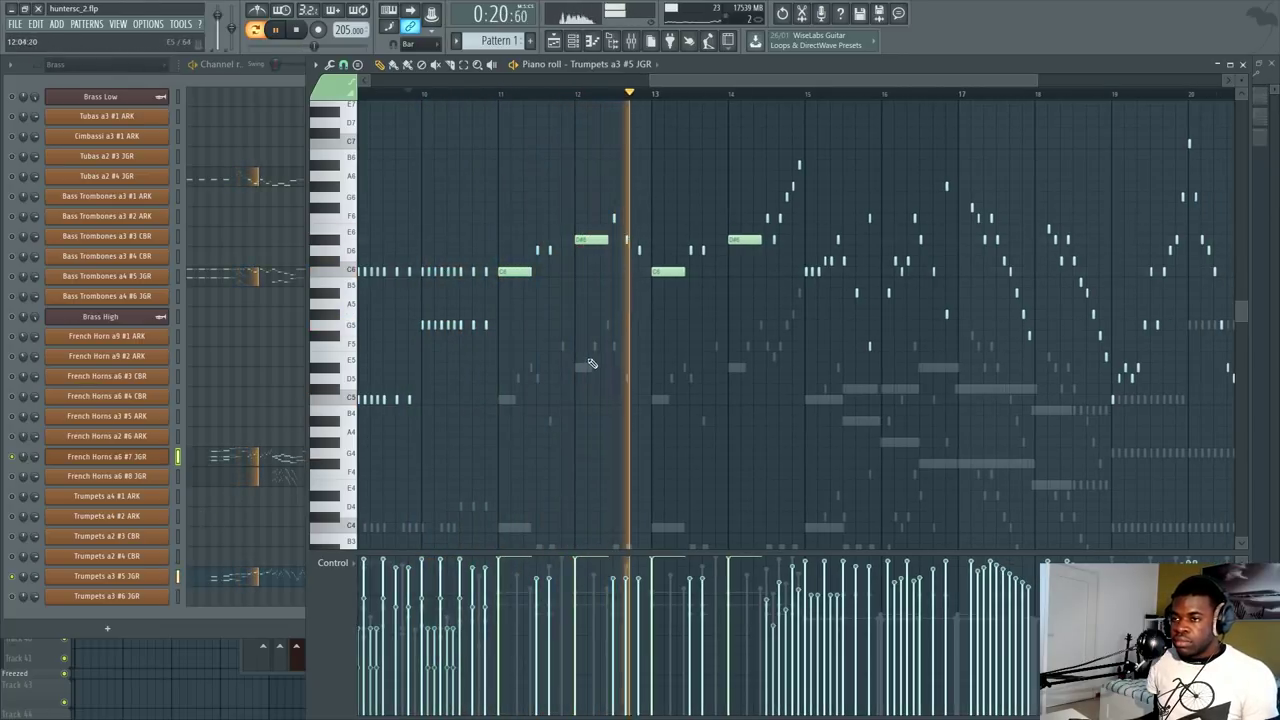
key(space)
Step: Reopen the Brass High Kontakt instance
click(112, 318)
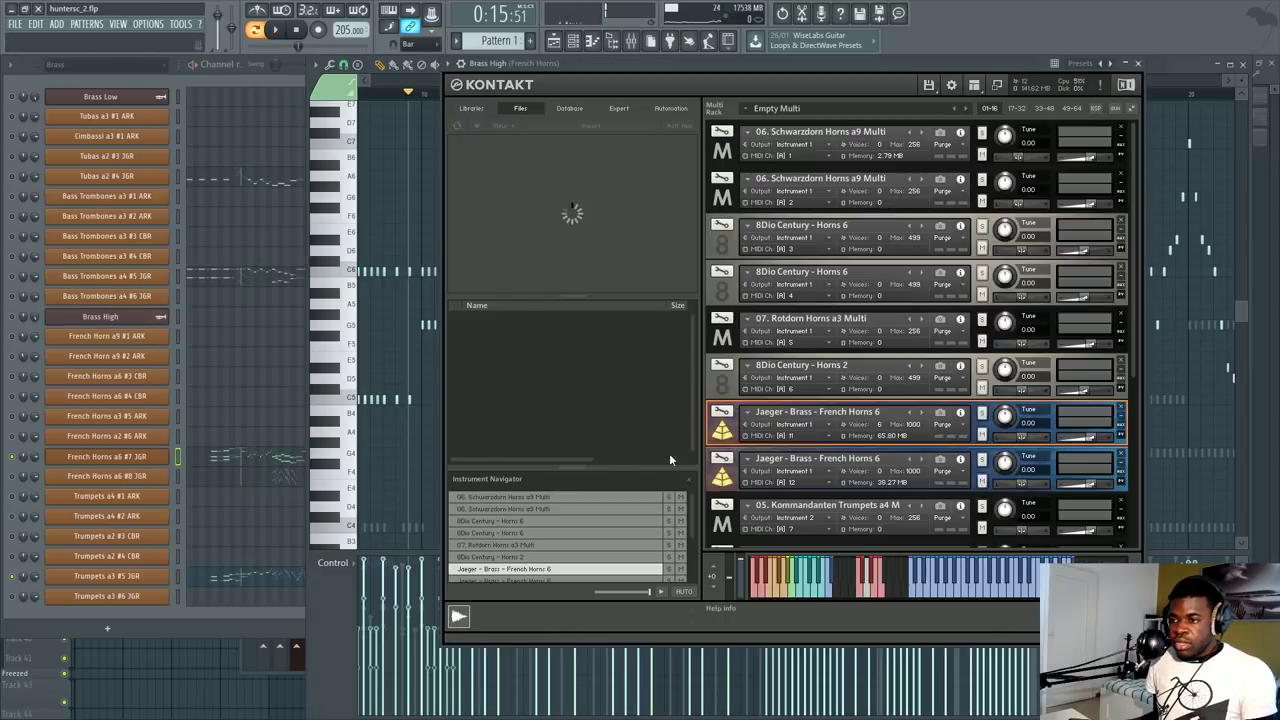
Step: Expand the first Jaeger - Brass - Trumpets 3 instrument in the Kontakt rack and examine its controls and articulations
scroll(1000, 360, down, 5)
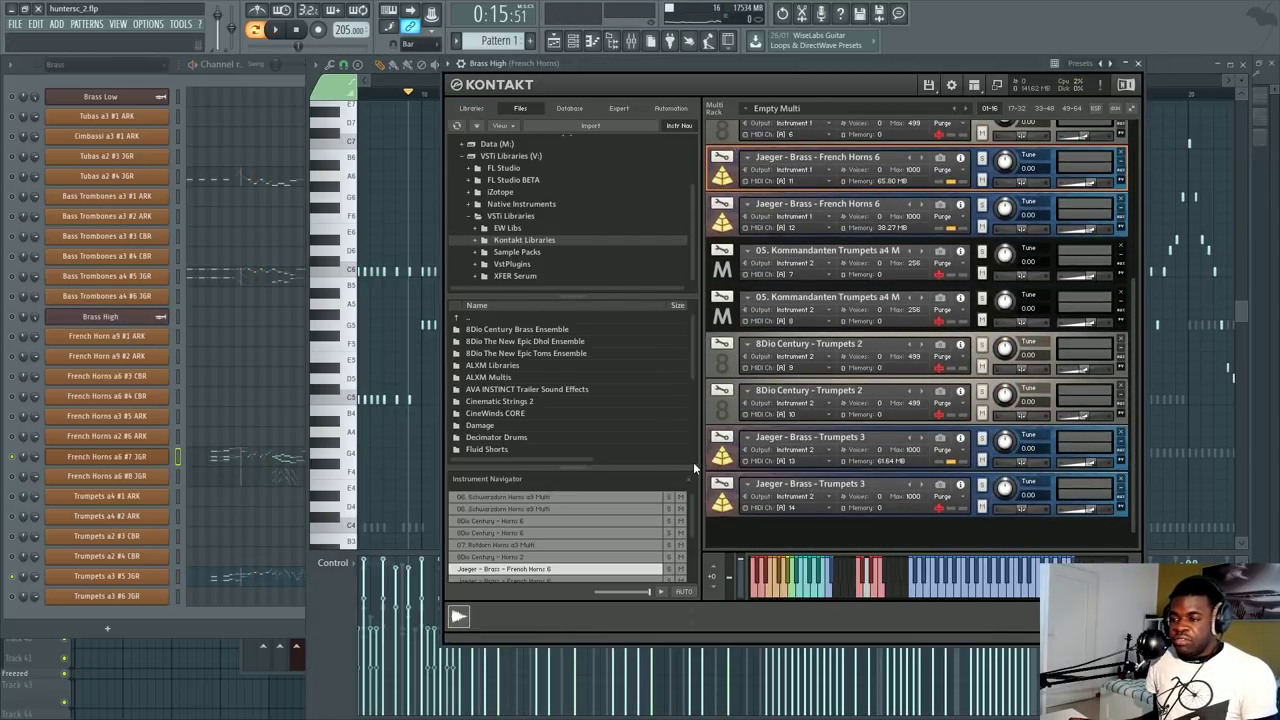
click(720, 457)
scroll(715, 462, down, 6)
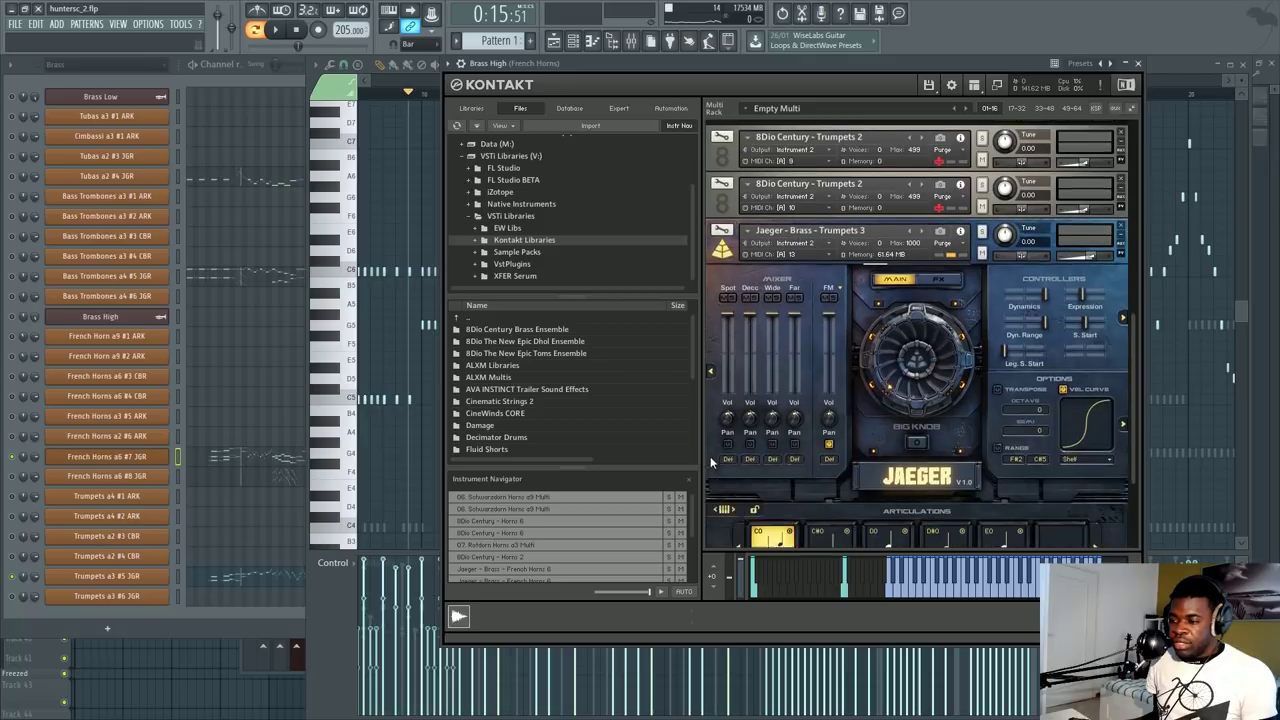
scroll(709, 456, down, 1)
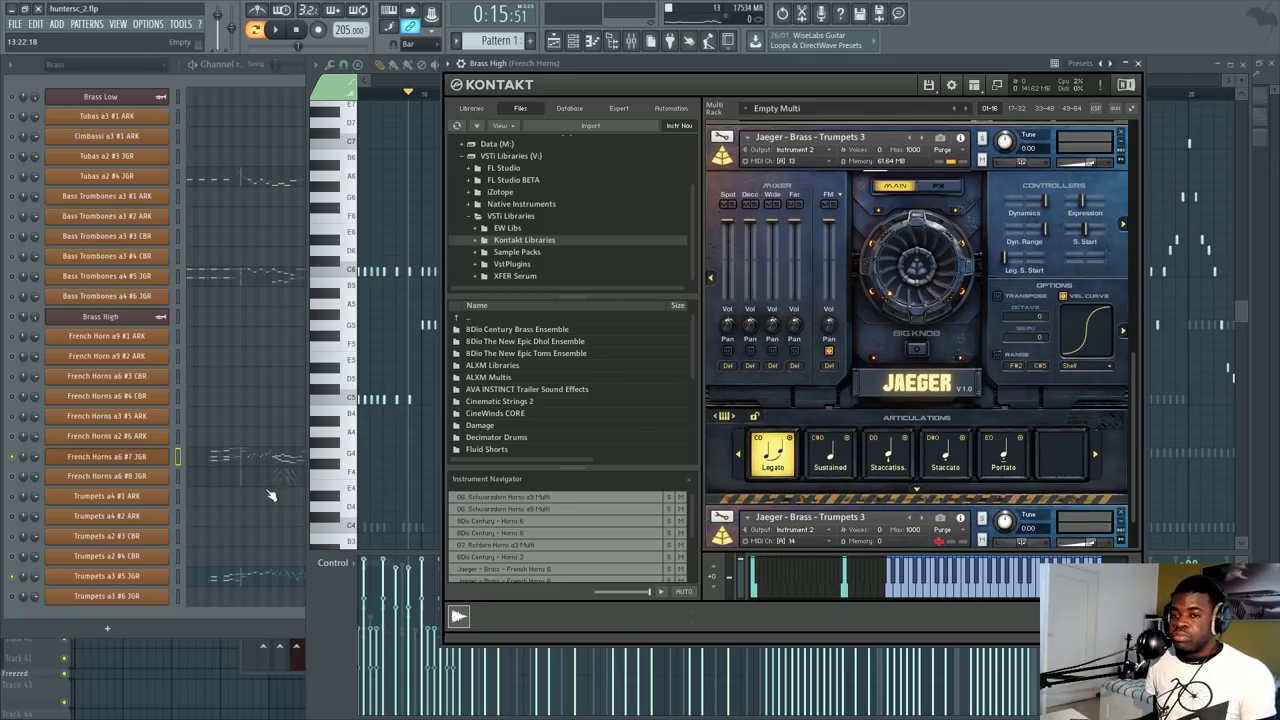
Step: Open the Bass Trombones a4 #5 JGR channel in the piano roll and show its Dynamics control lane
click(237, 284)
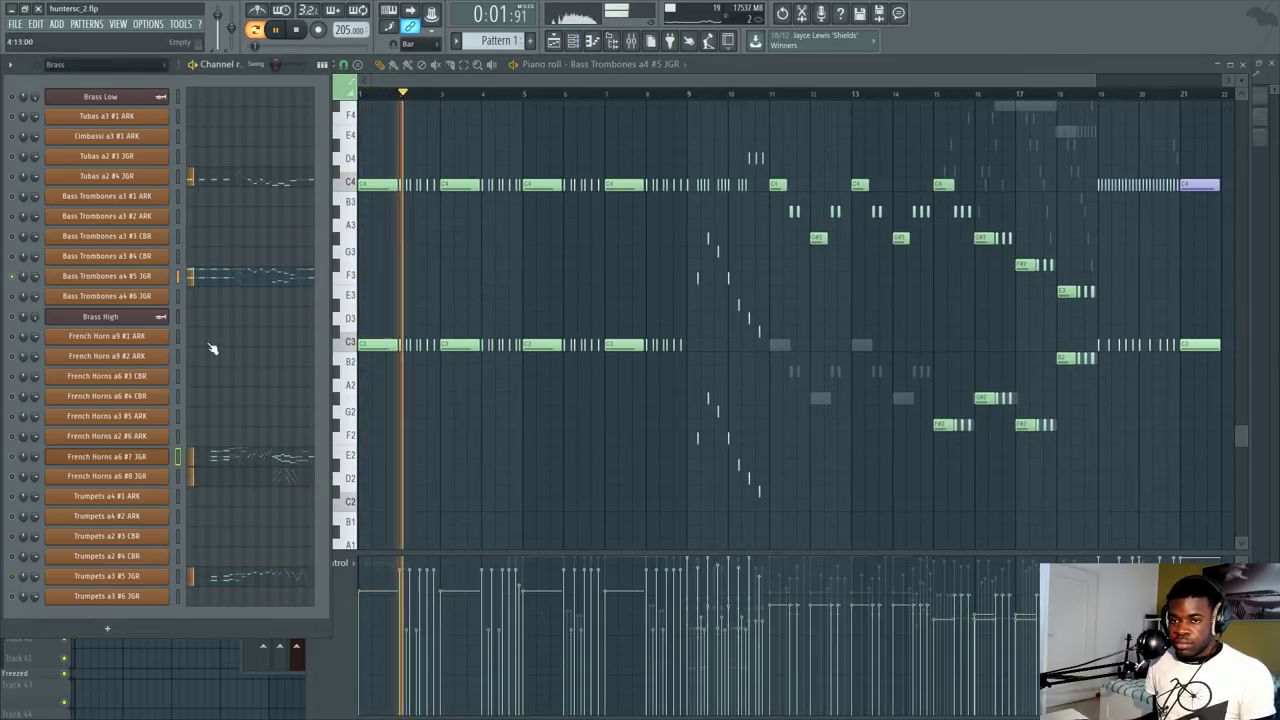
click(334, 562)
click(505, 578)
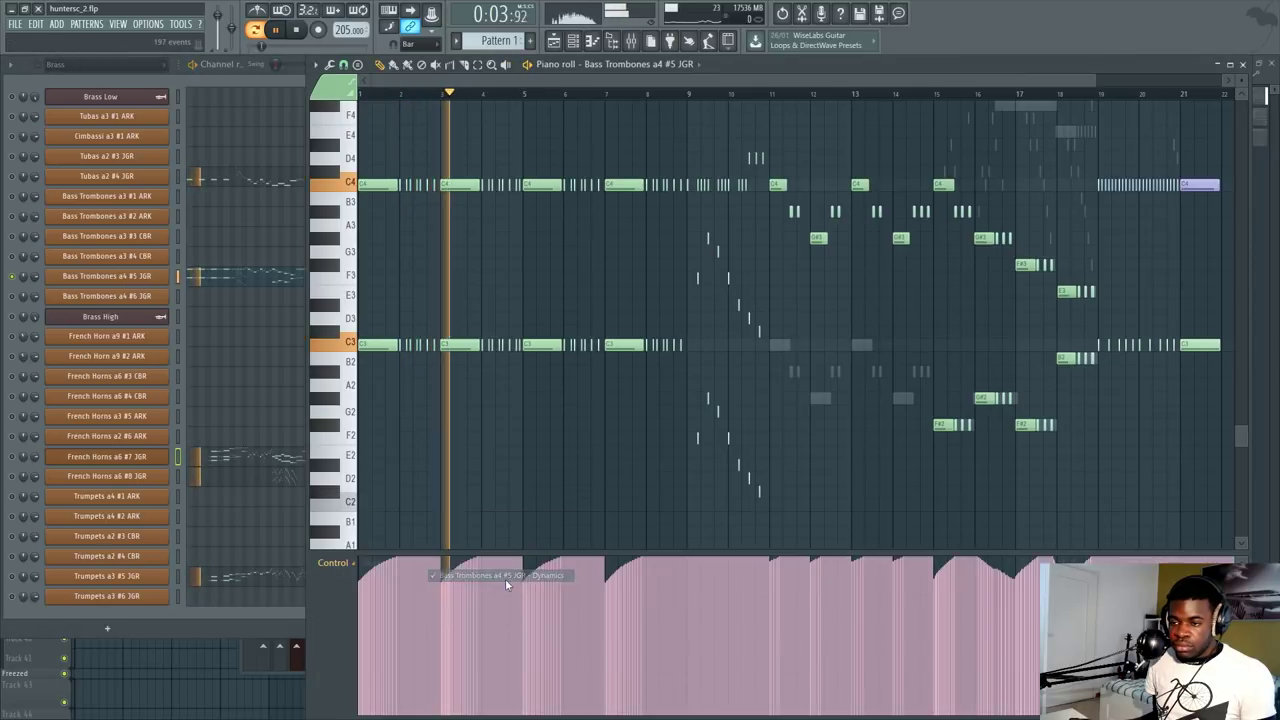
Step: Play the brass pattern from around bar 9 up to bar 11, and stop playback
click(700, 93)
scroll(770, 100, up, 1)
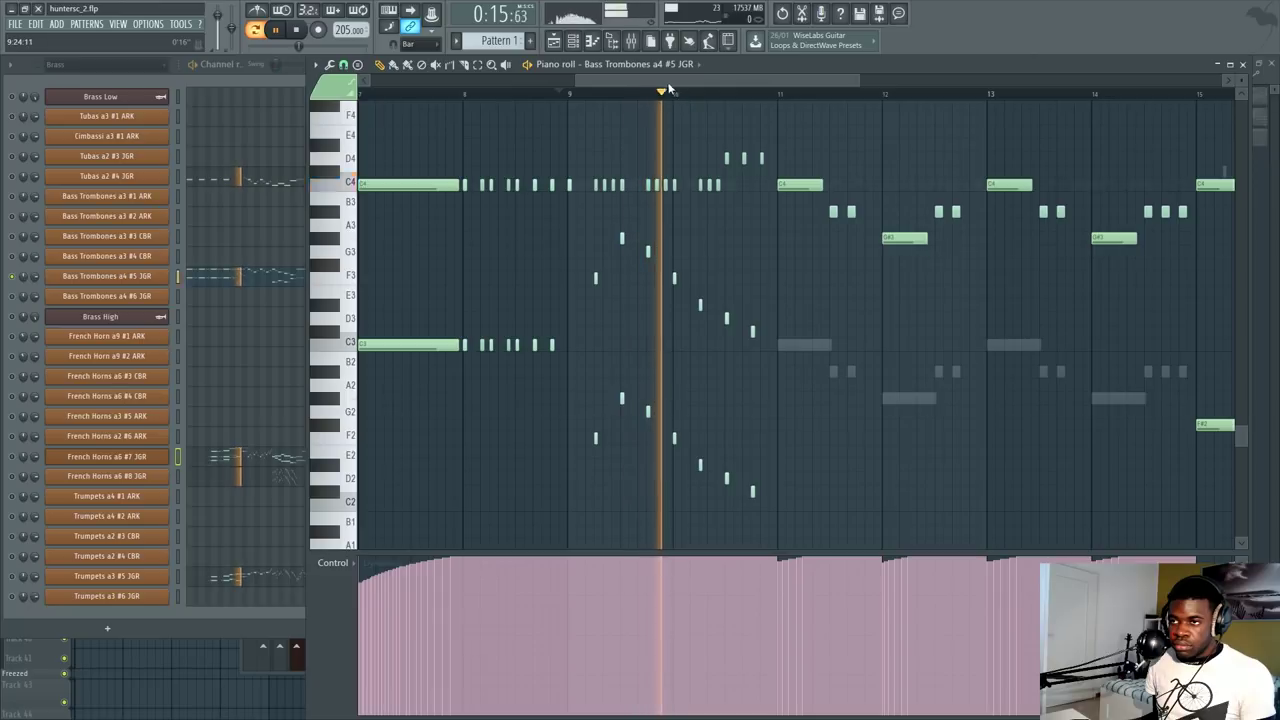
scroll(700, 95, up, 3)
scroll(700, 95, down, 2)
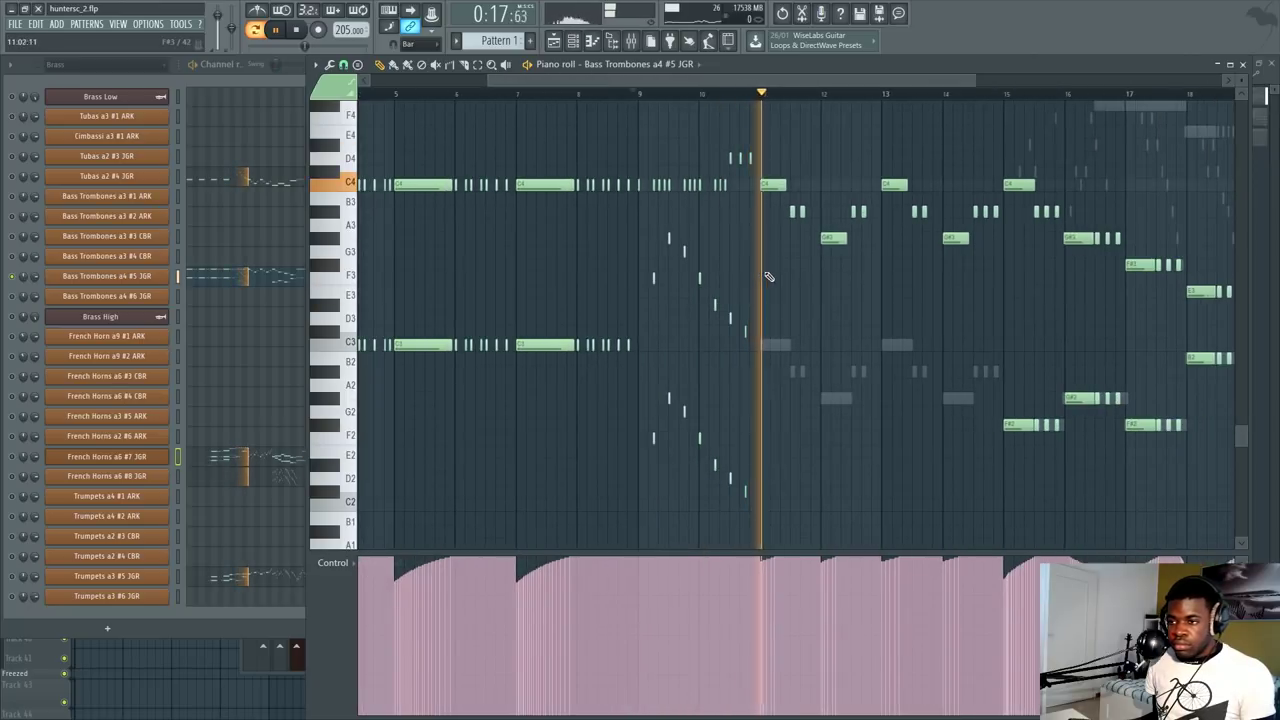
key(space)
Step: Select the two descending trombone runs in bars 9 to 10, play the passage onward, and return to the pattern's start
drag(644, 220, 752, 498)
scroll(692, 220, down, 1)
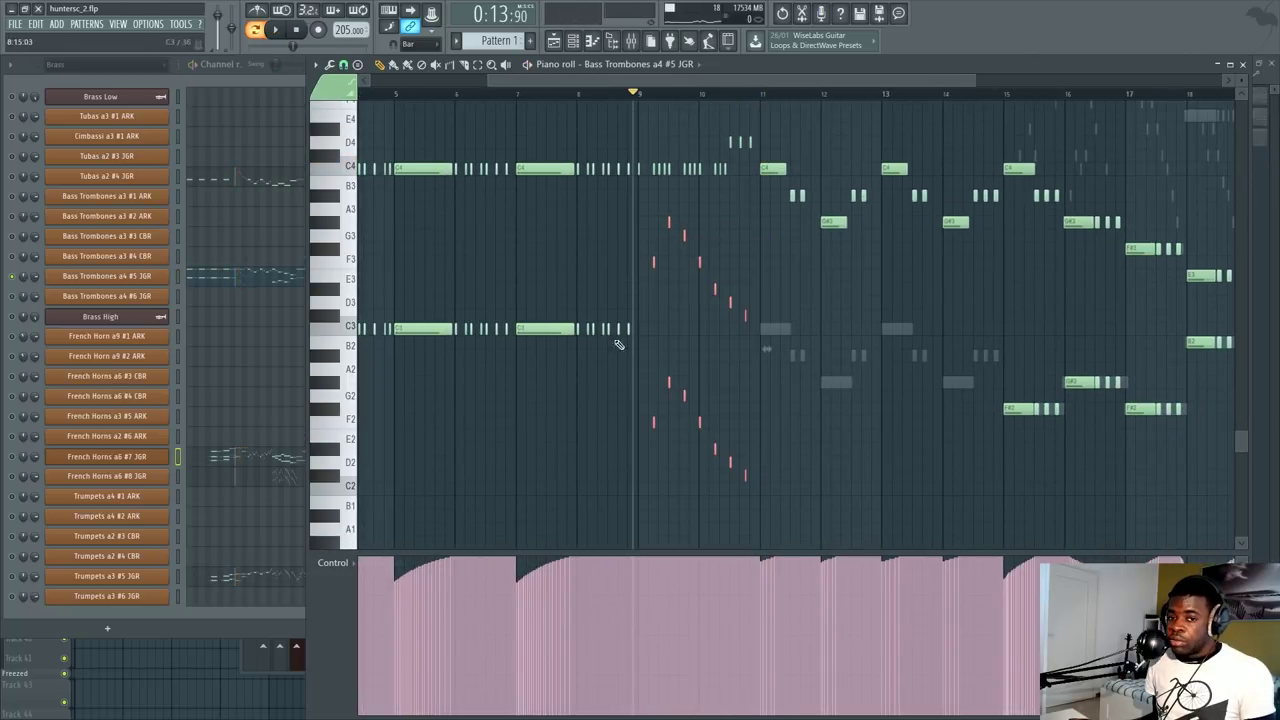
scroll(780, 96, up, 2)
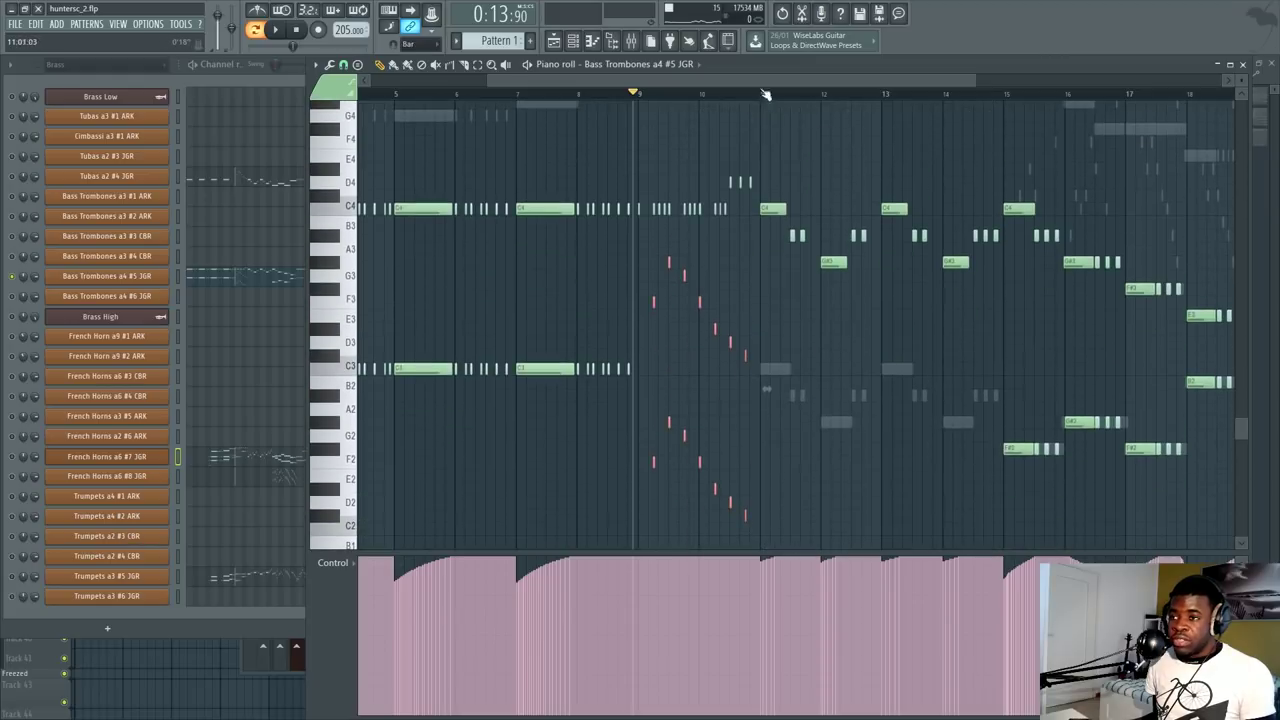
key(space)
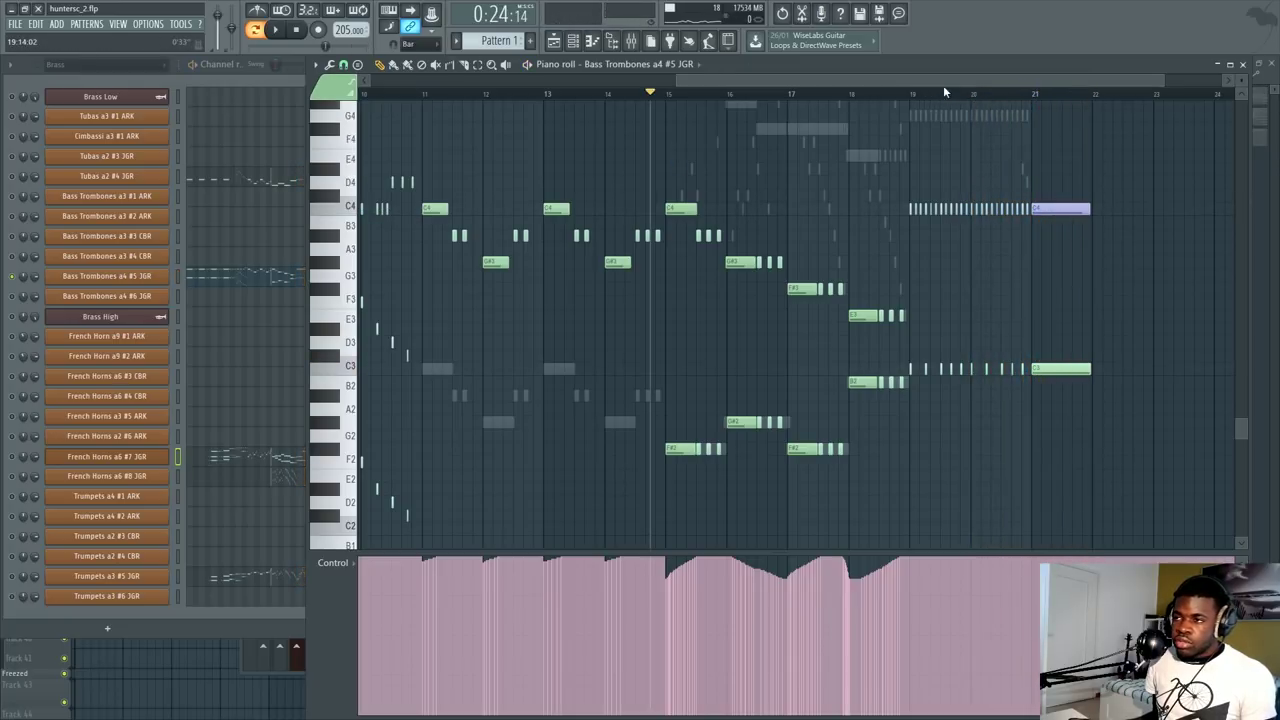
drag(943, 88, 390, 127)
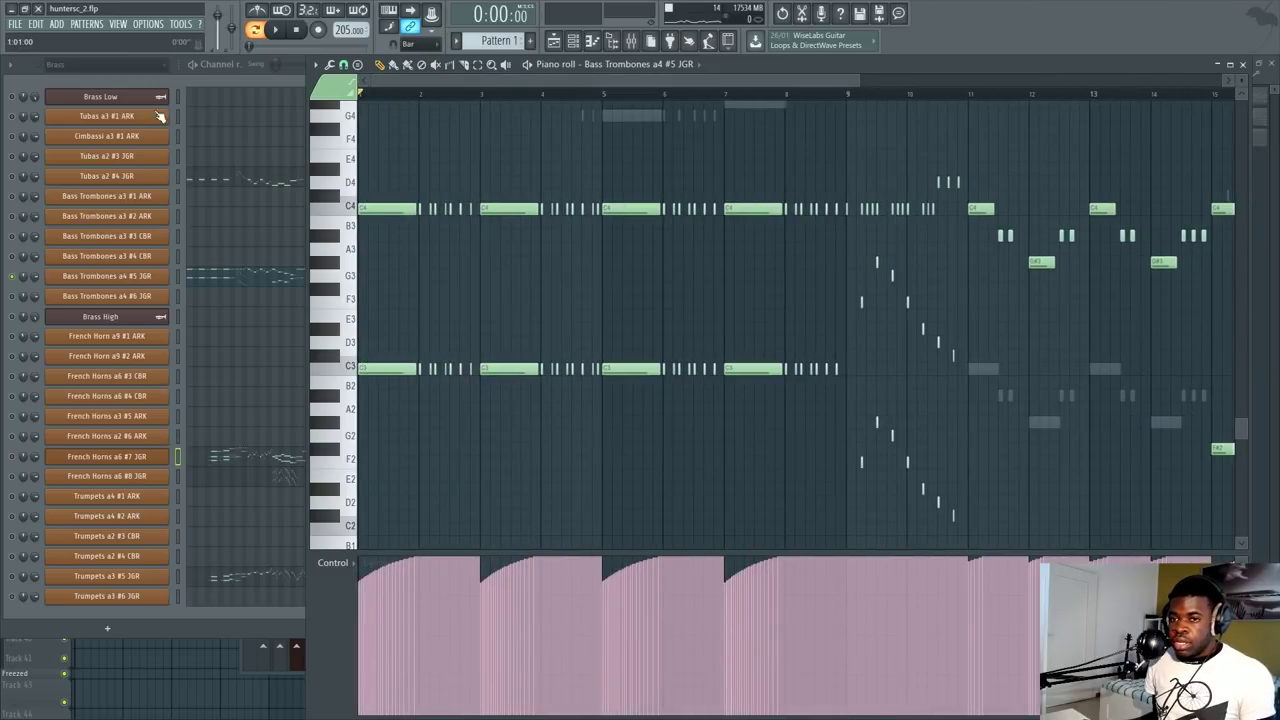
Step: Open the Tubas a2 #4 JGR channel in the piano roll and show its Braam control lane
drag(308, 290, 344, 290)
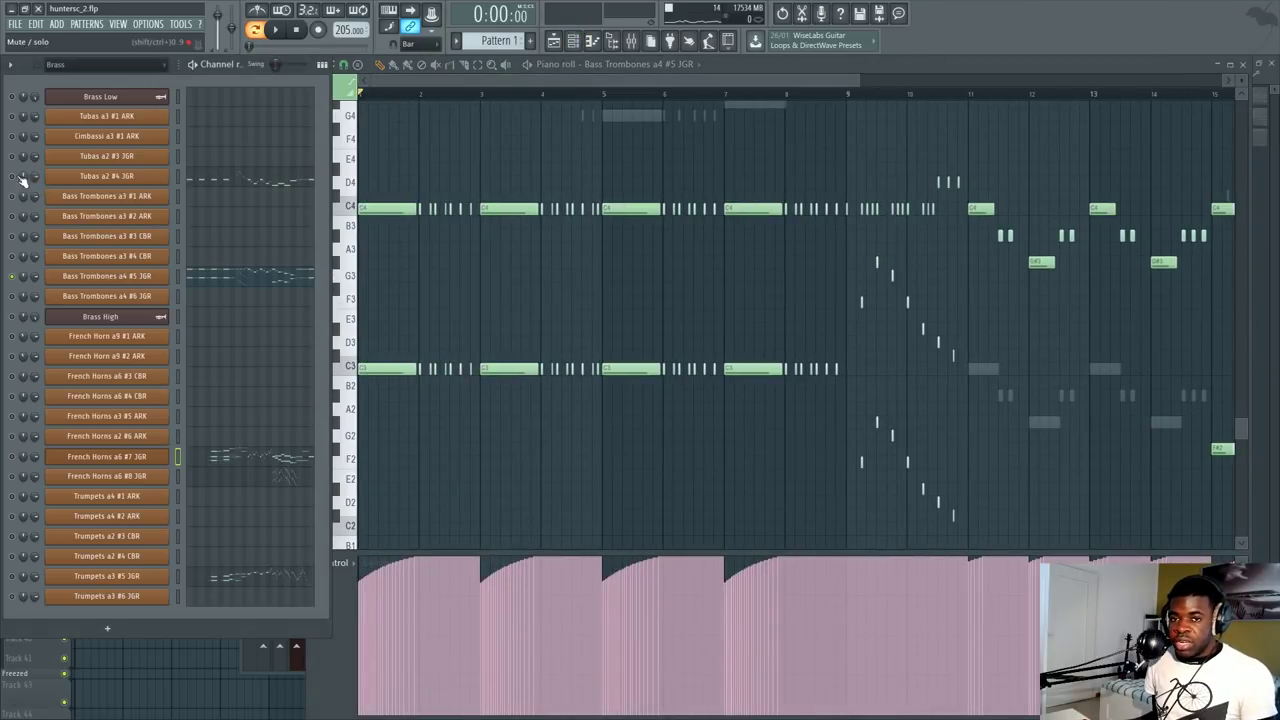
click(230, 182)
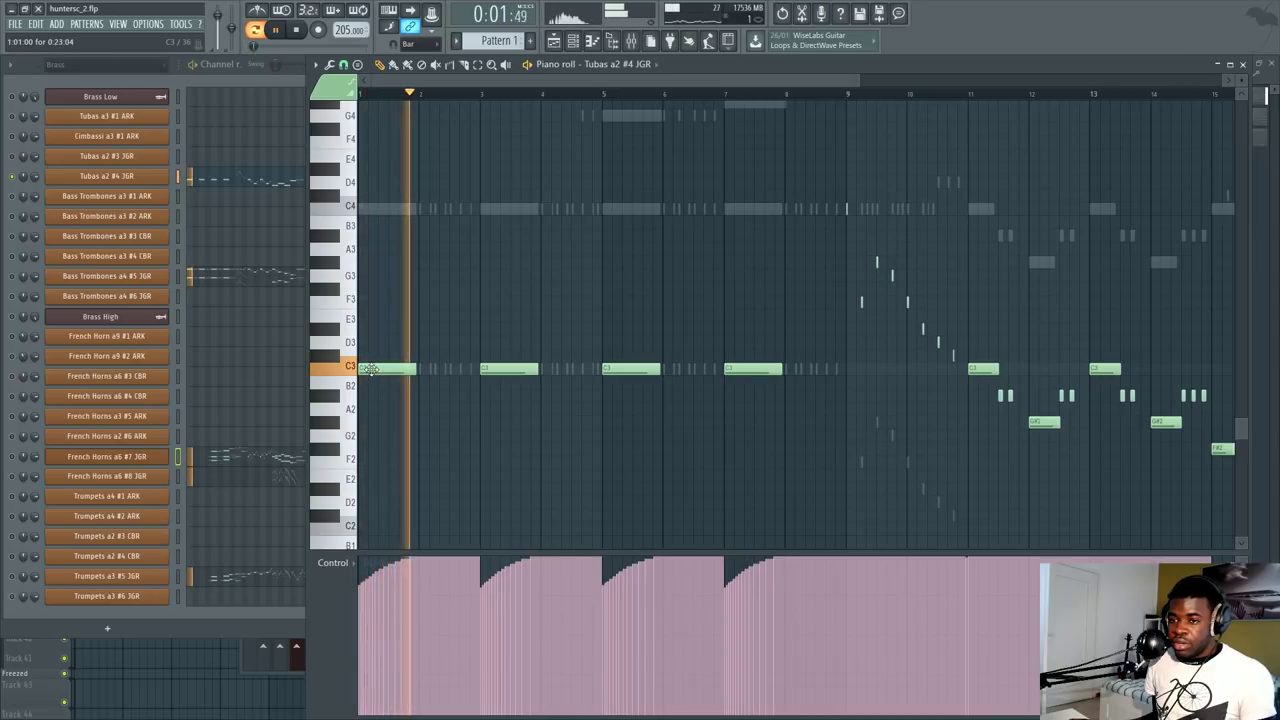
key(space)
click(334, 562)
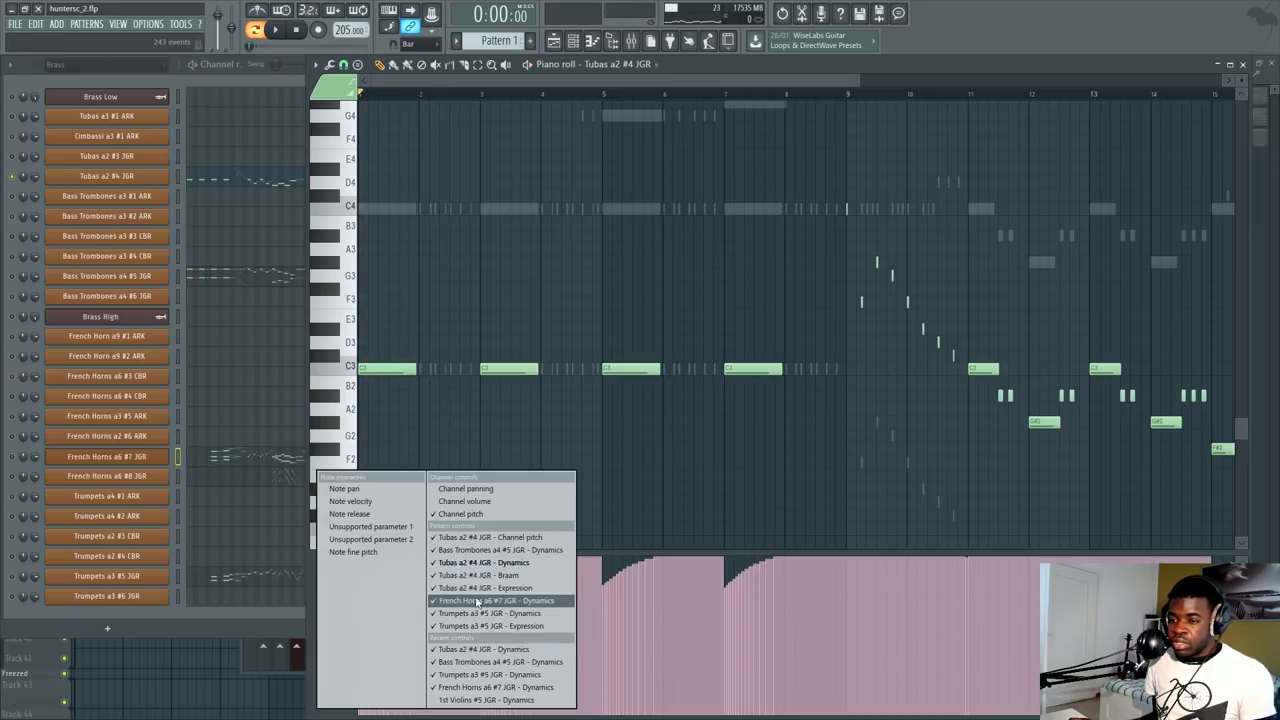
click(477, 577)
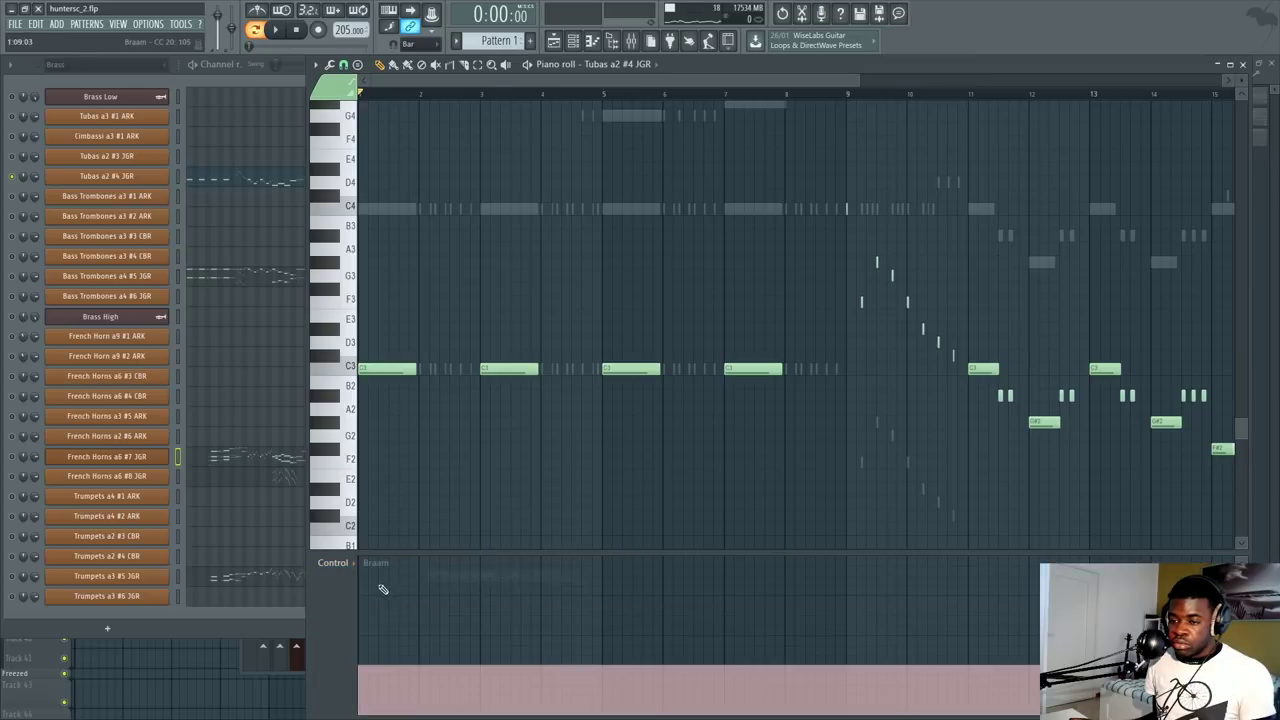
Step: Show the tubas' Expression lane followed by their Channel pitch lane, and enlarge the control area
click(348, 569)
click(453, 577)
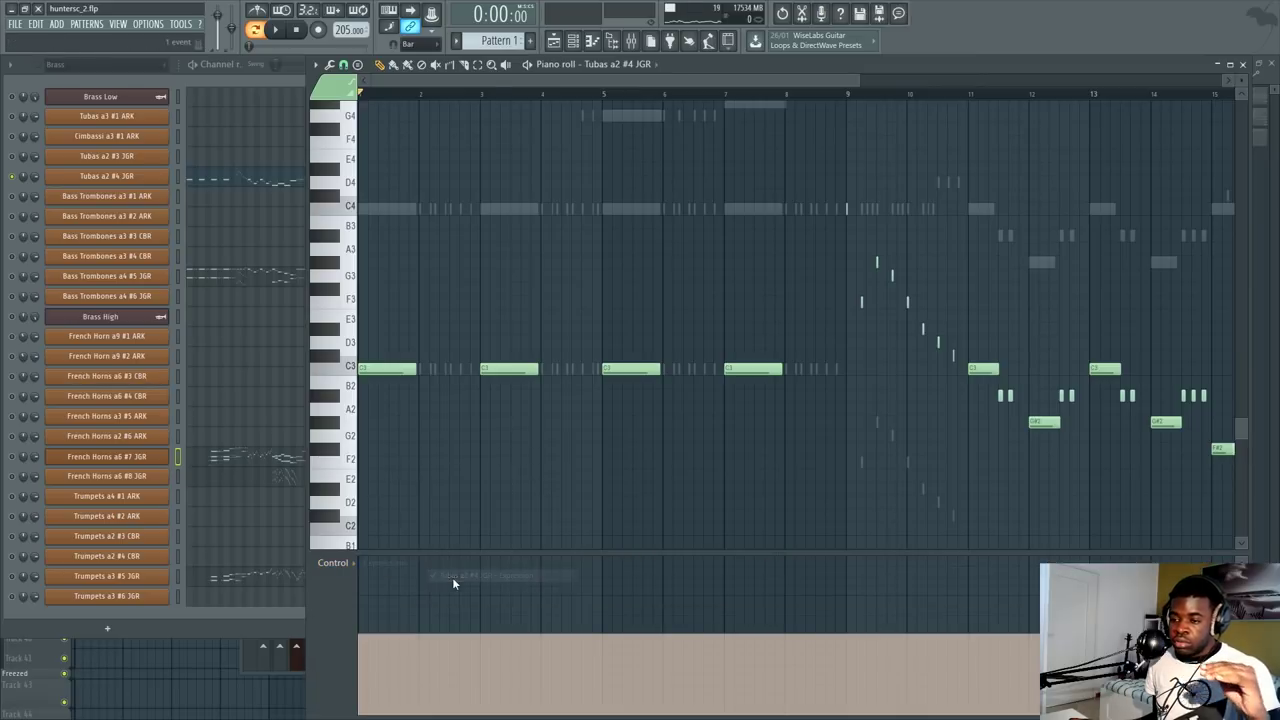
click(335, 569)
click(475, 512)
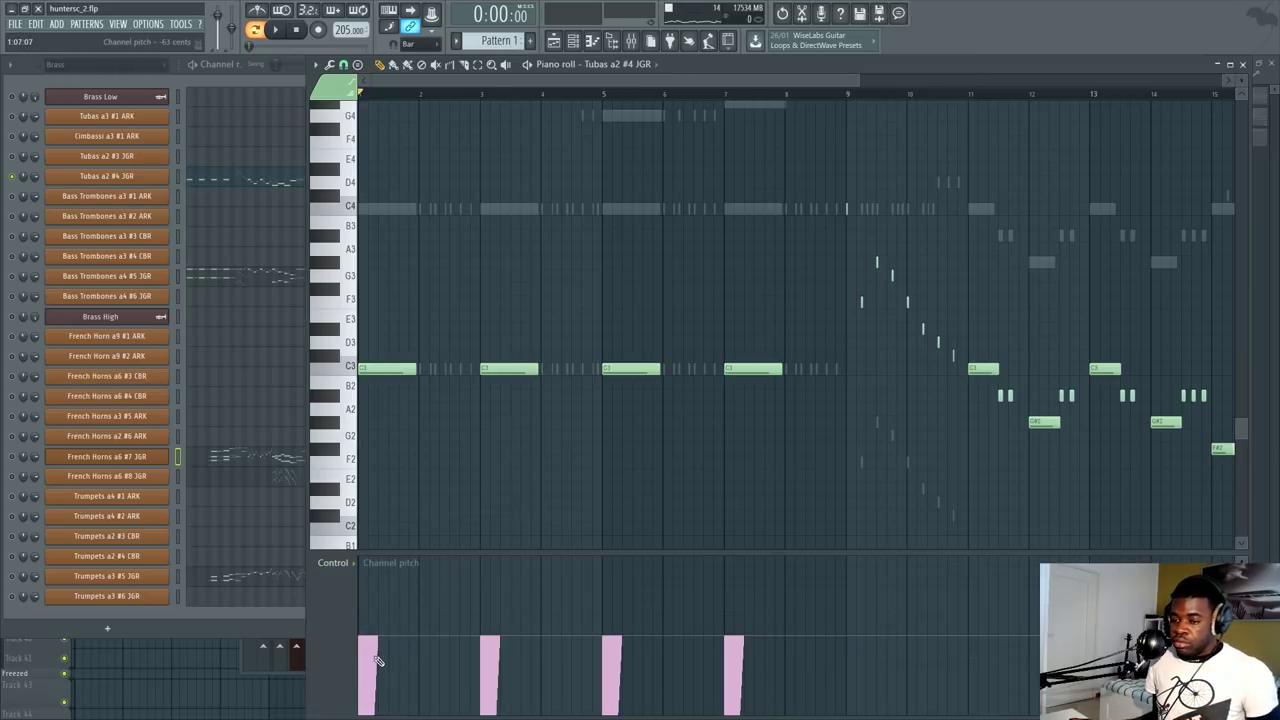
scroll(474, 526, down, 2)
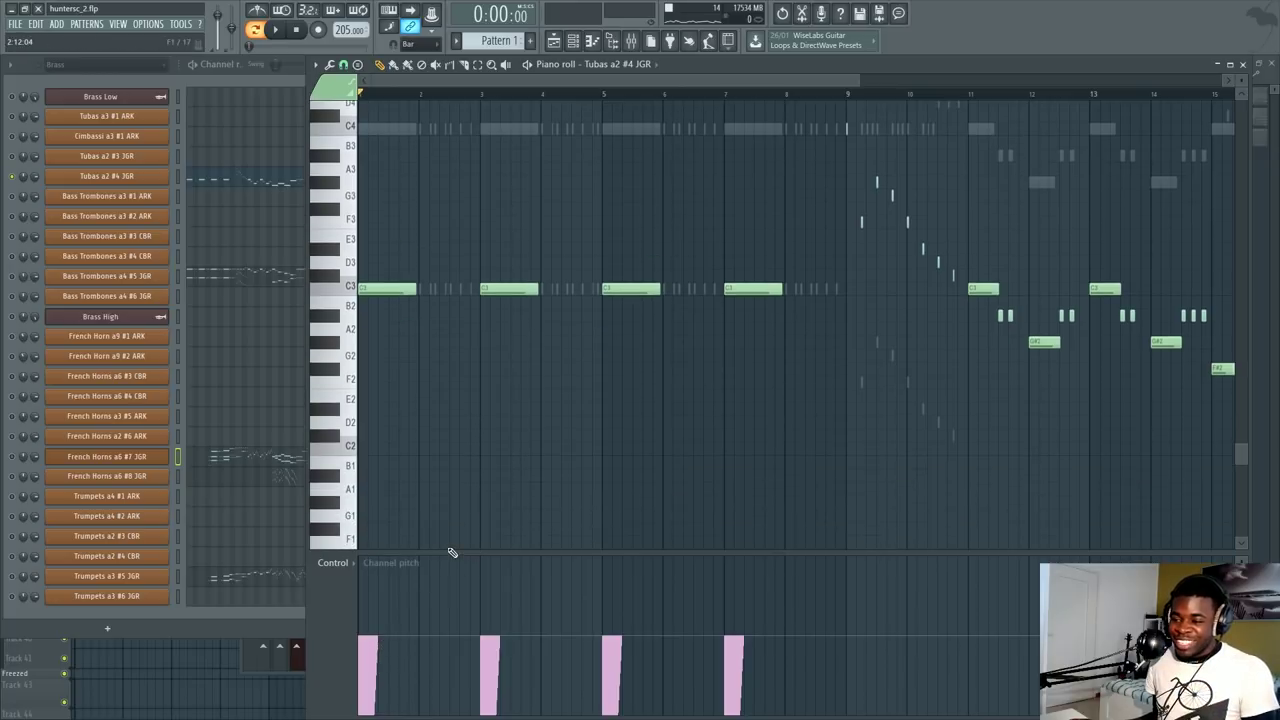
drag(451, 549, 455, 463)
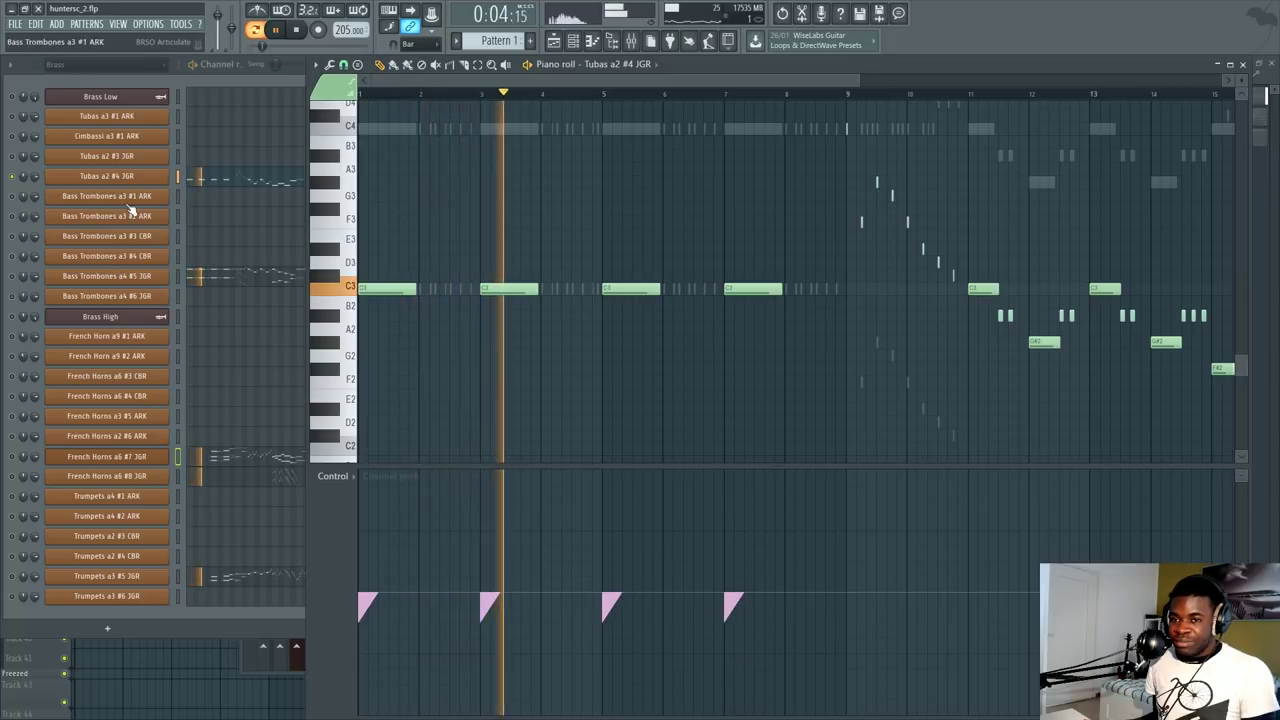
Step: Stop playback, examine the MIDI Out controllers of the Tubas a2 #4 JGR channel, and close its window
click(335, 476)
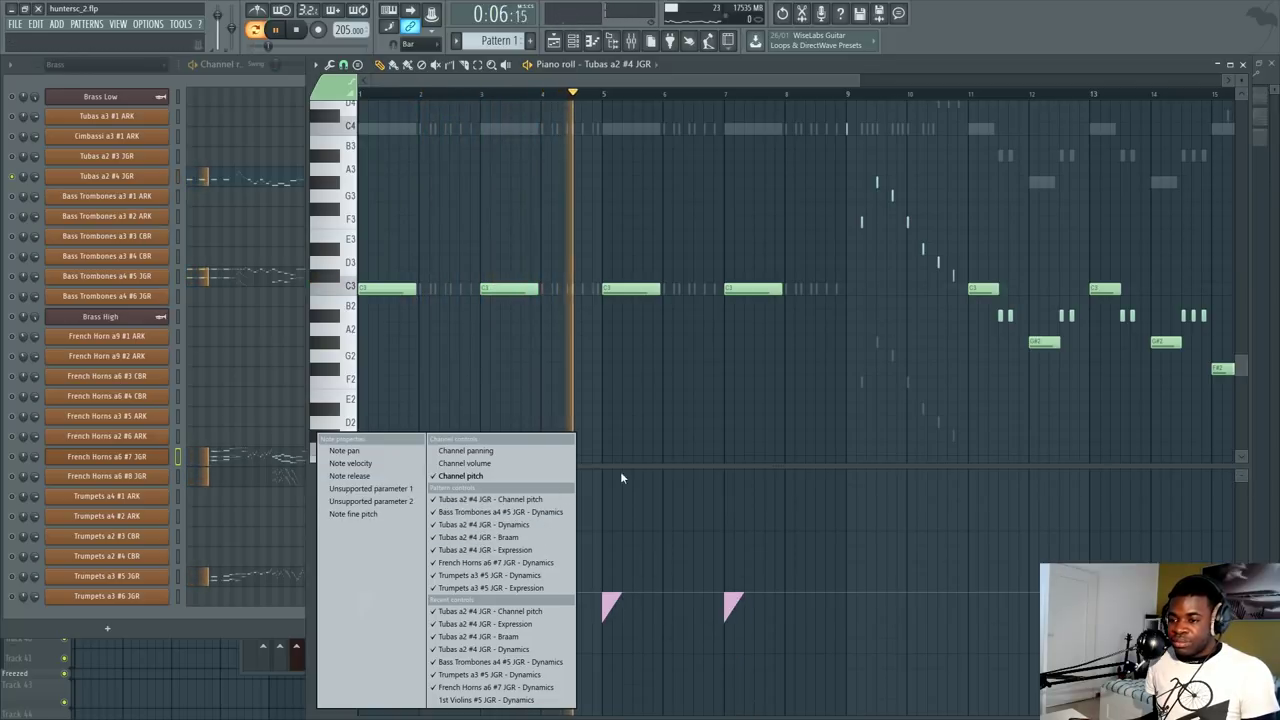
key(Escape)
key(space)
click(143, 180)
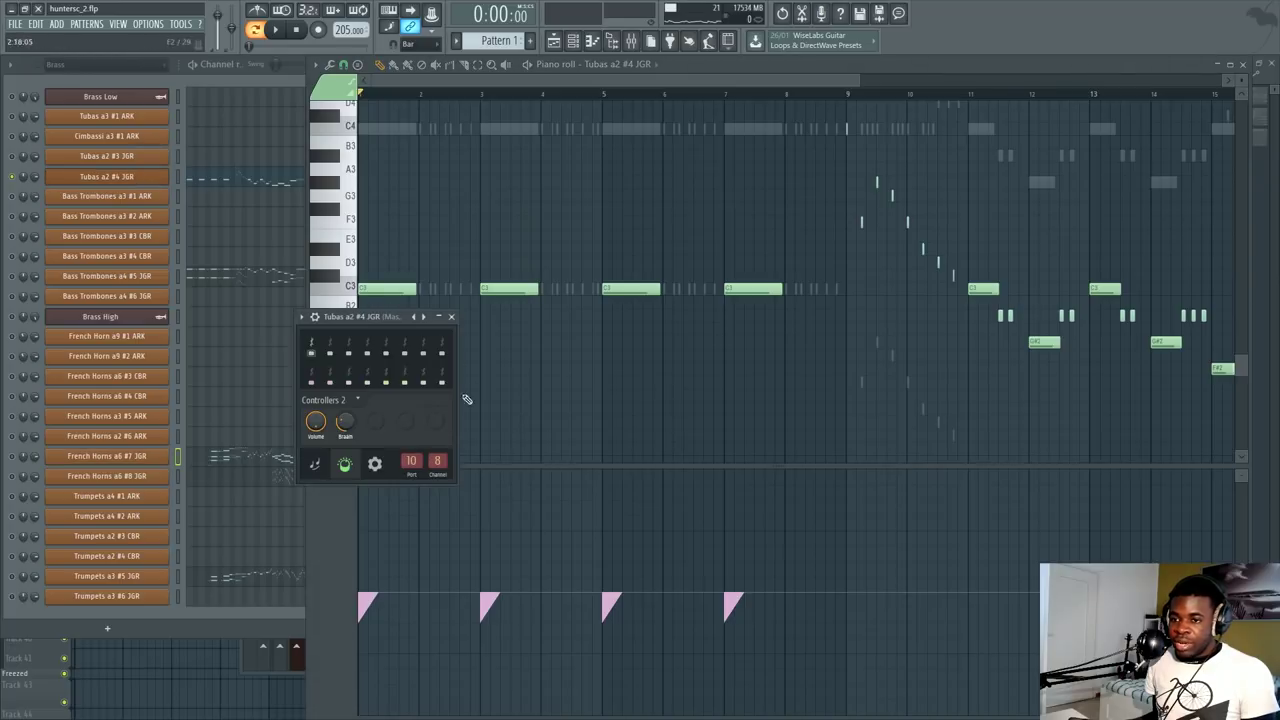
key(Escape)
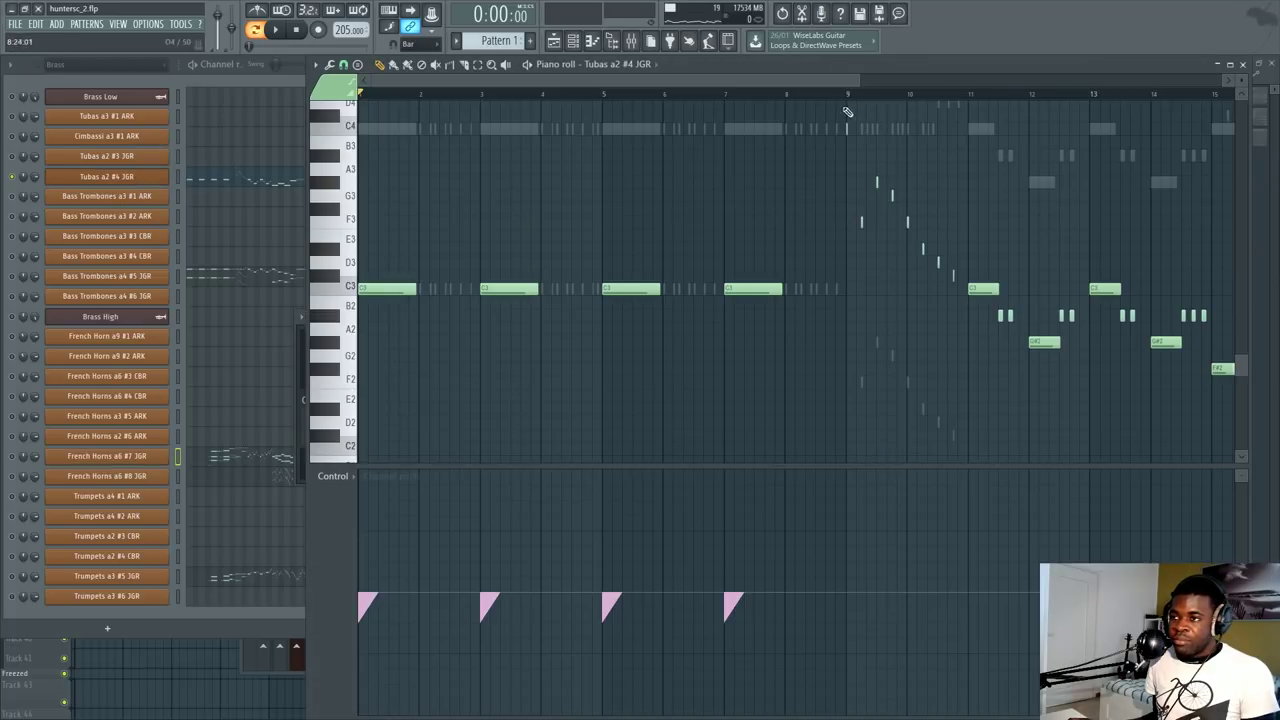
Step: Play the Tubas a2 #4 JGR part on its own from just before bar 9
key(space)
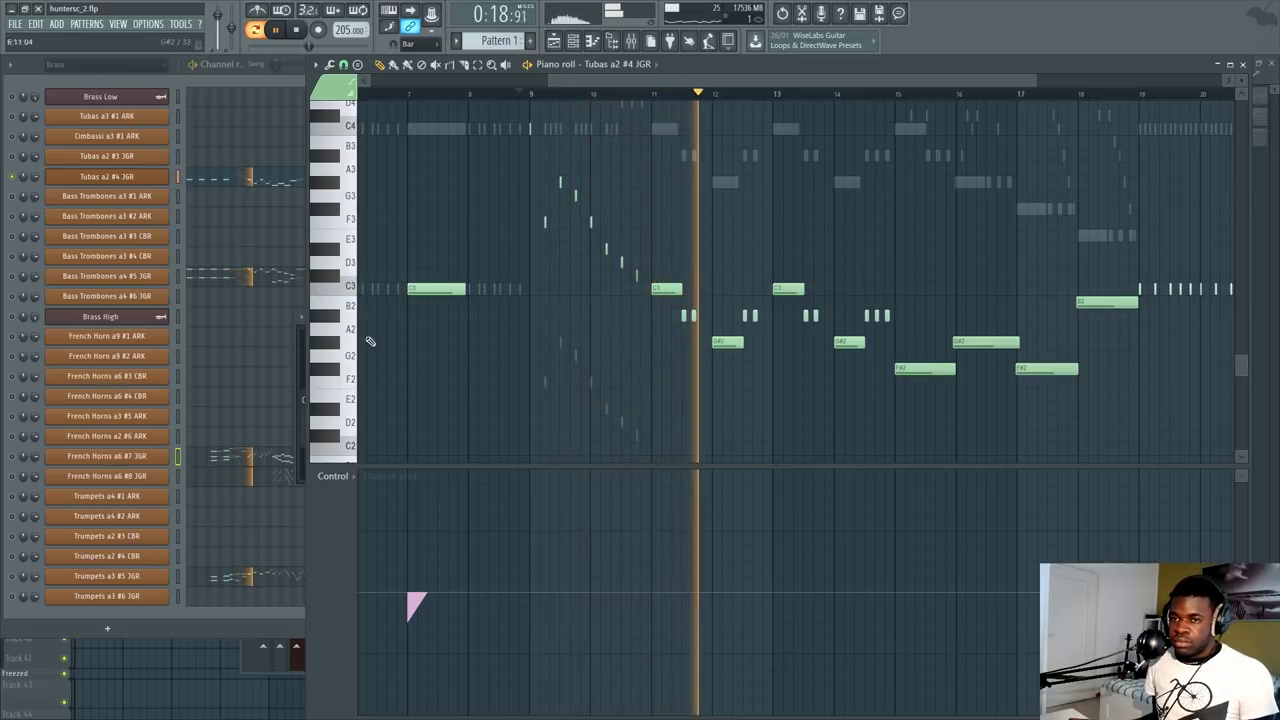
key(space)
scroll(750, 201, down, 2)
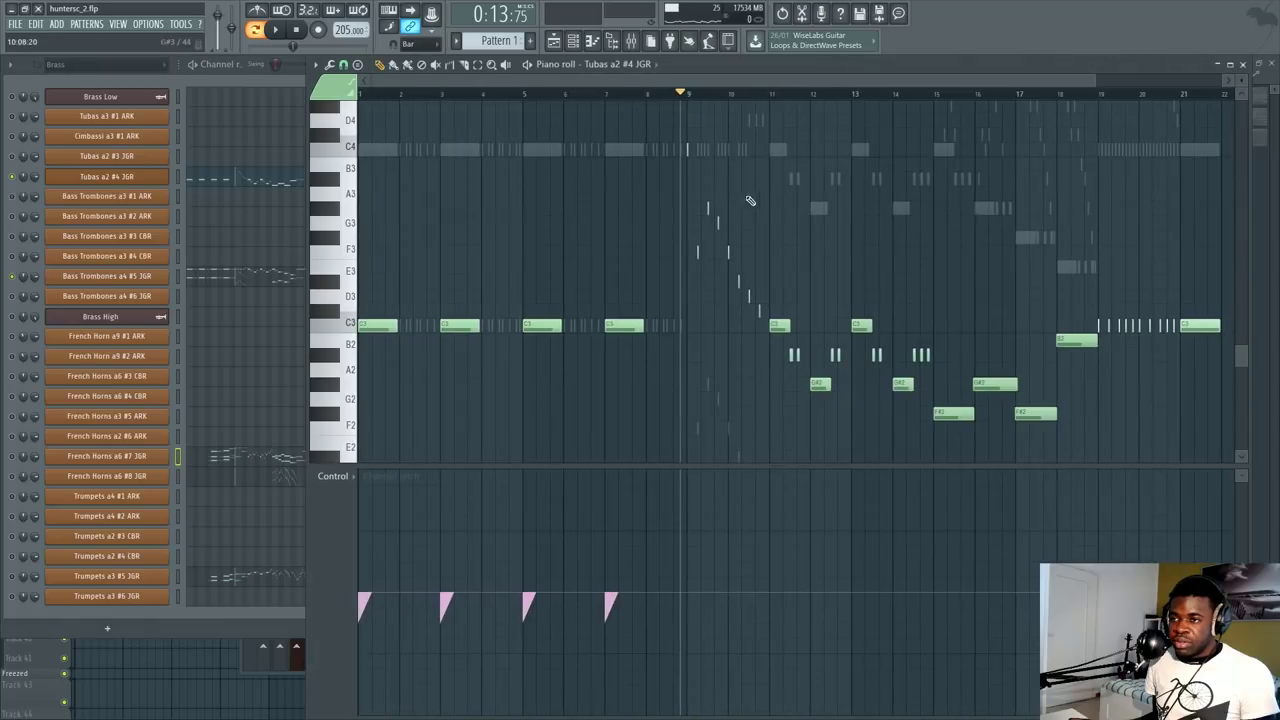
Step: Play the tubas together with Bass Trombones a4 #5 JGR from just before bar 9, and stop playback
scroll(733, 96, up, 2)
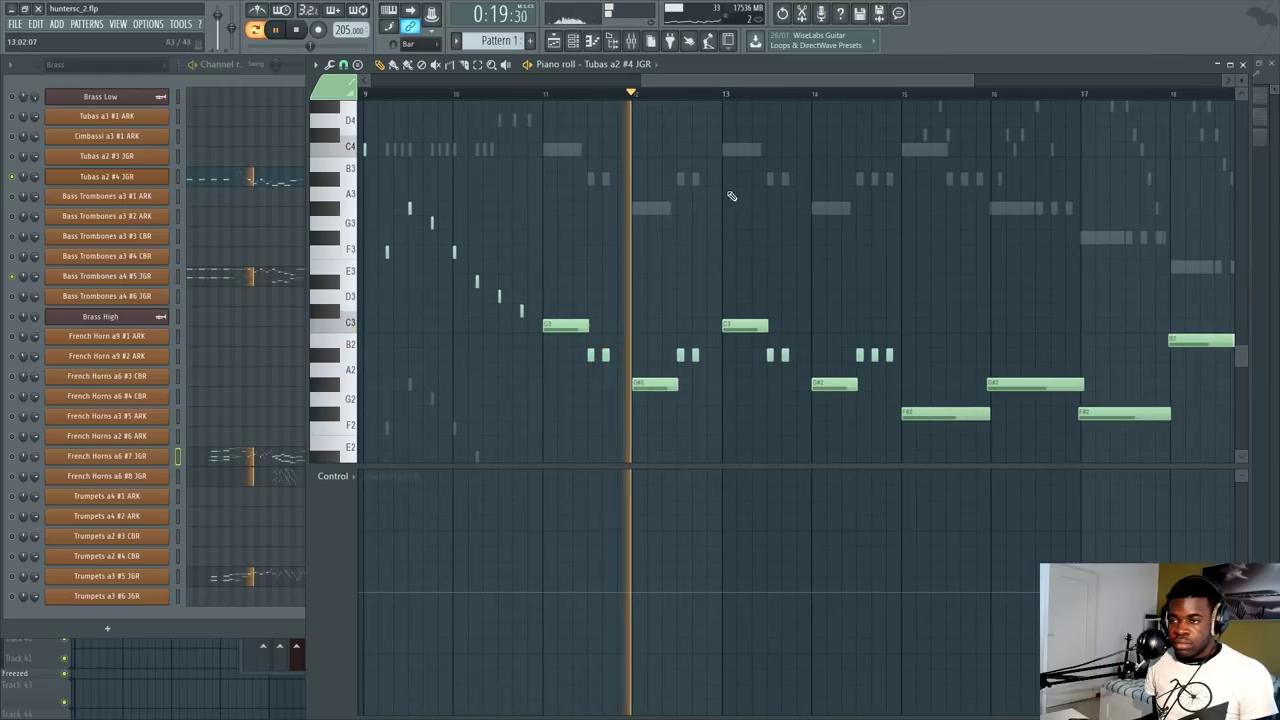
key(space)
scroll(680, 92, down, 2)
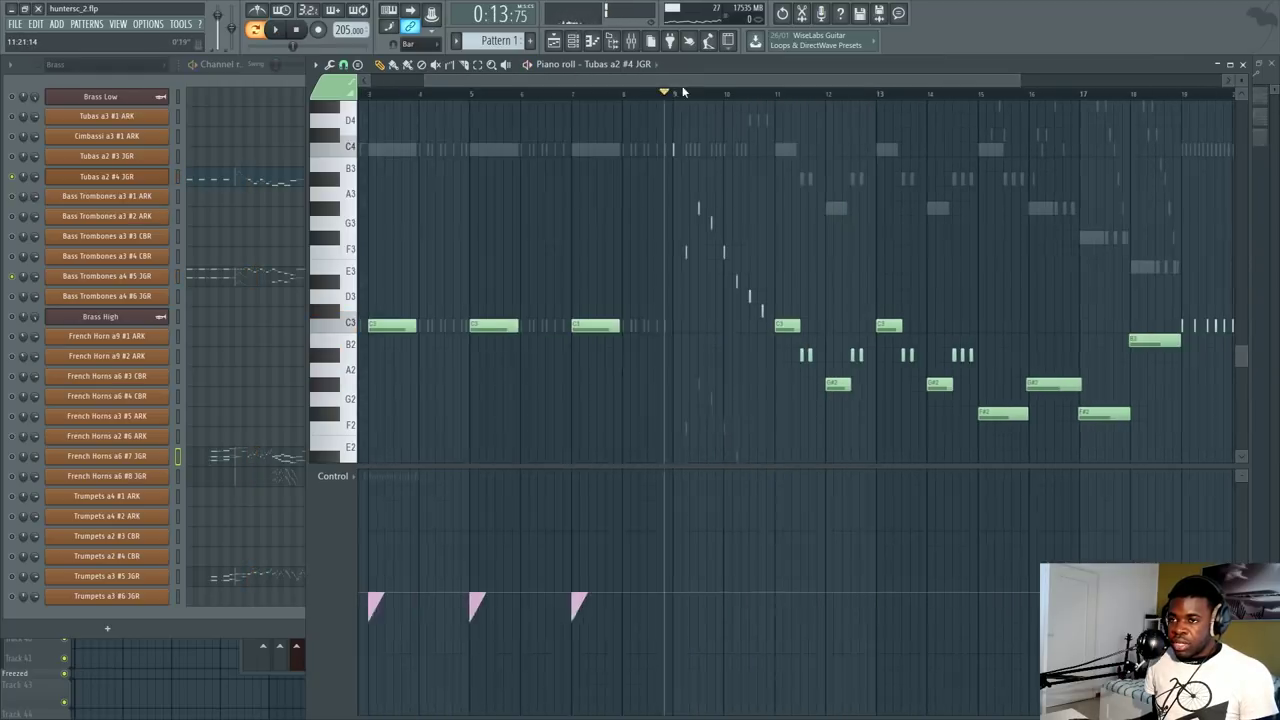
drag(688, 86, 636, 86)
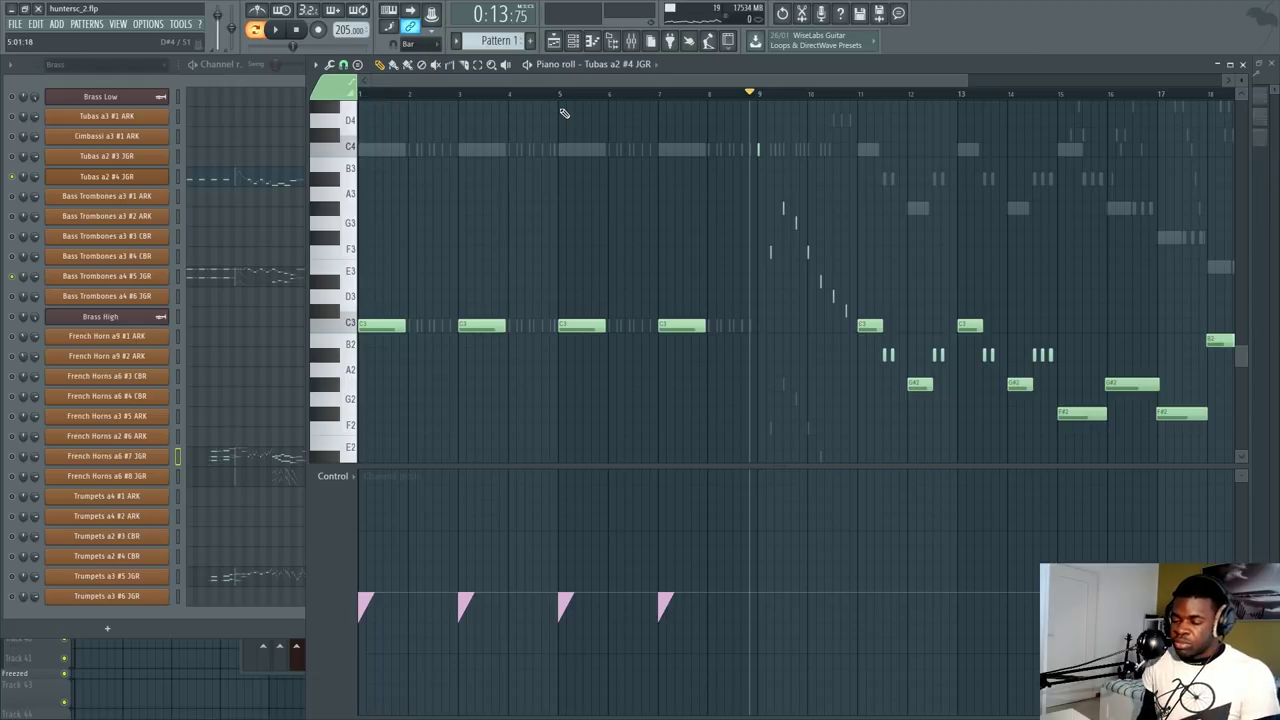
Step: Check the Master track in the mixer and replay the tubas and bass trombones from just before bar 9
key(F9)
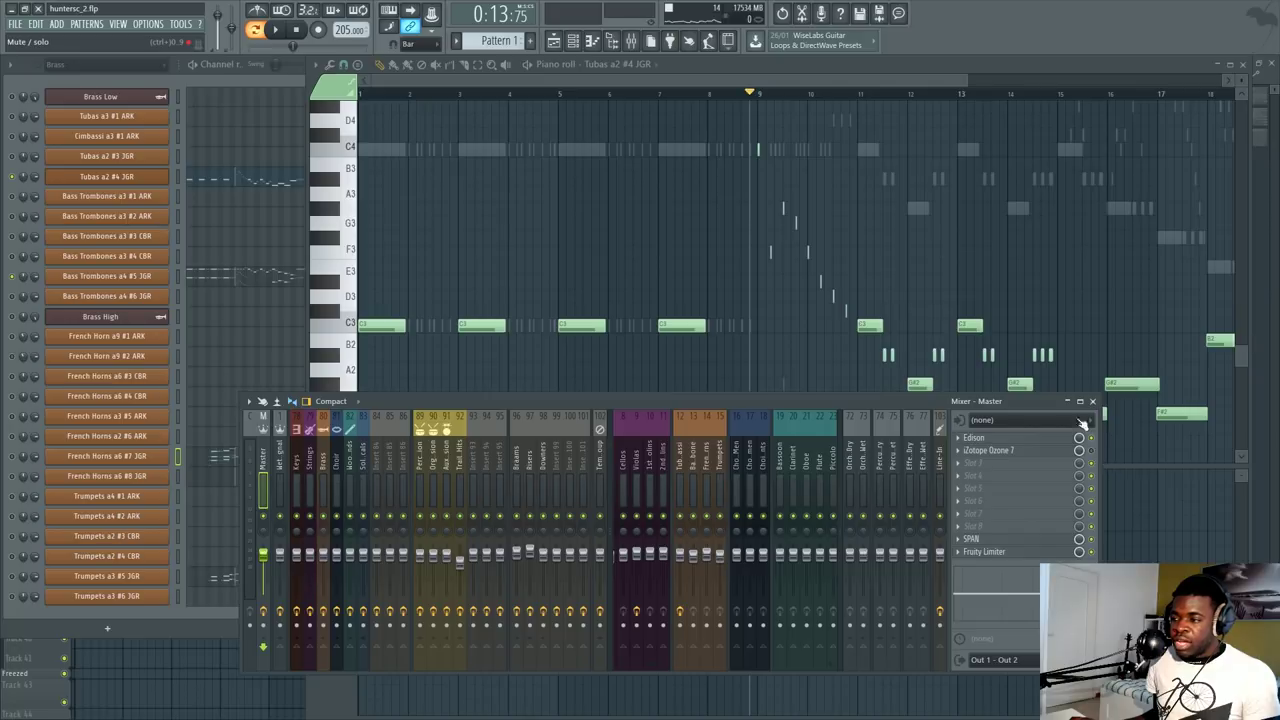
key(F9)
key(space)
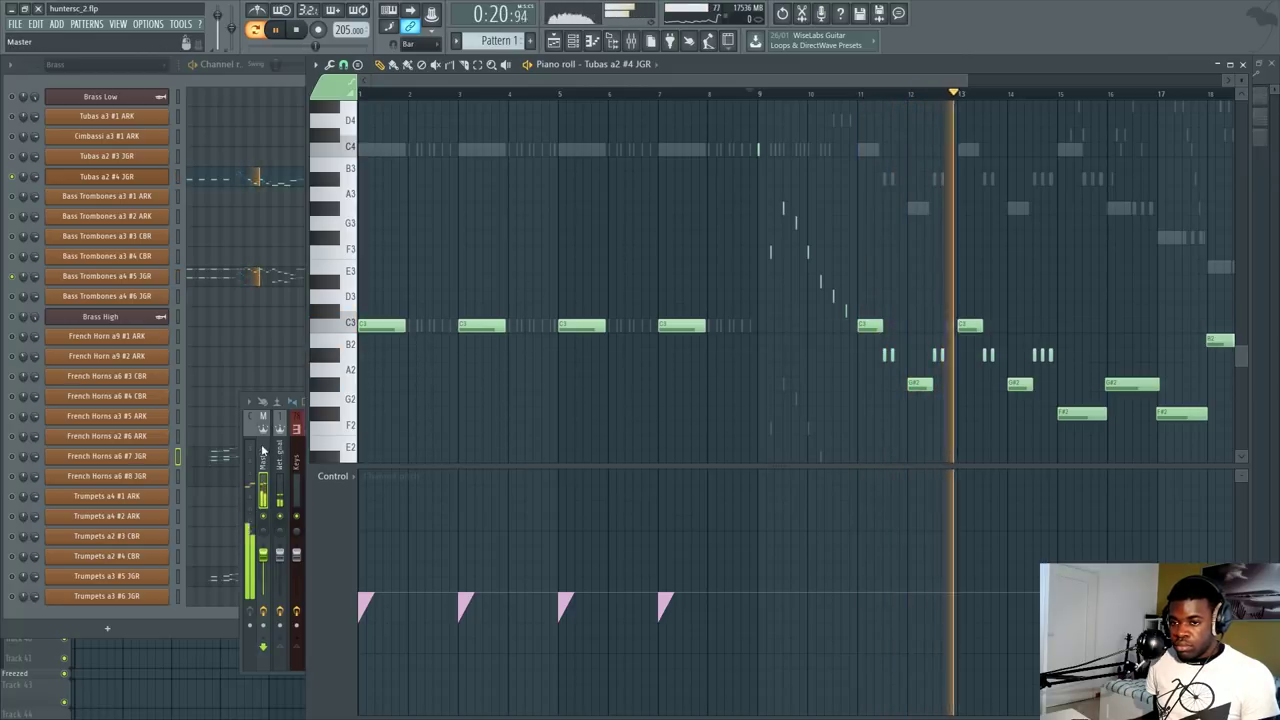
Step: Play all brass channels together from just before bar 9, stop playback, and bring up the mixer
key(space)
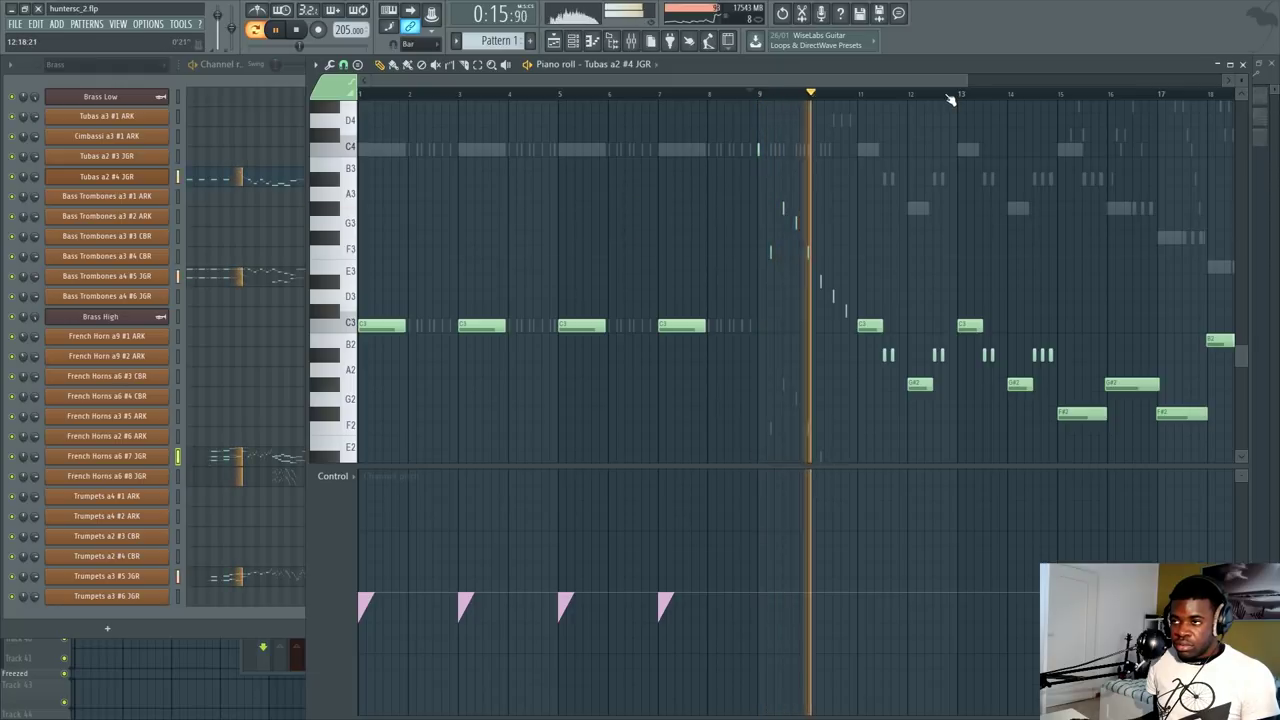
scroll(945, 99, up, 3)
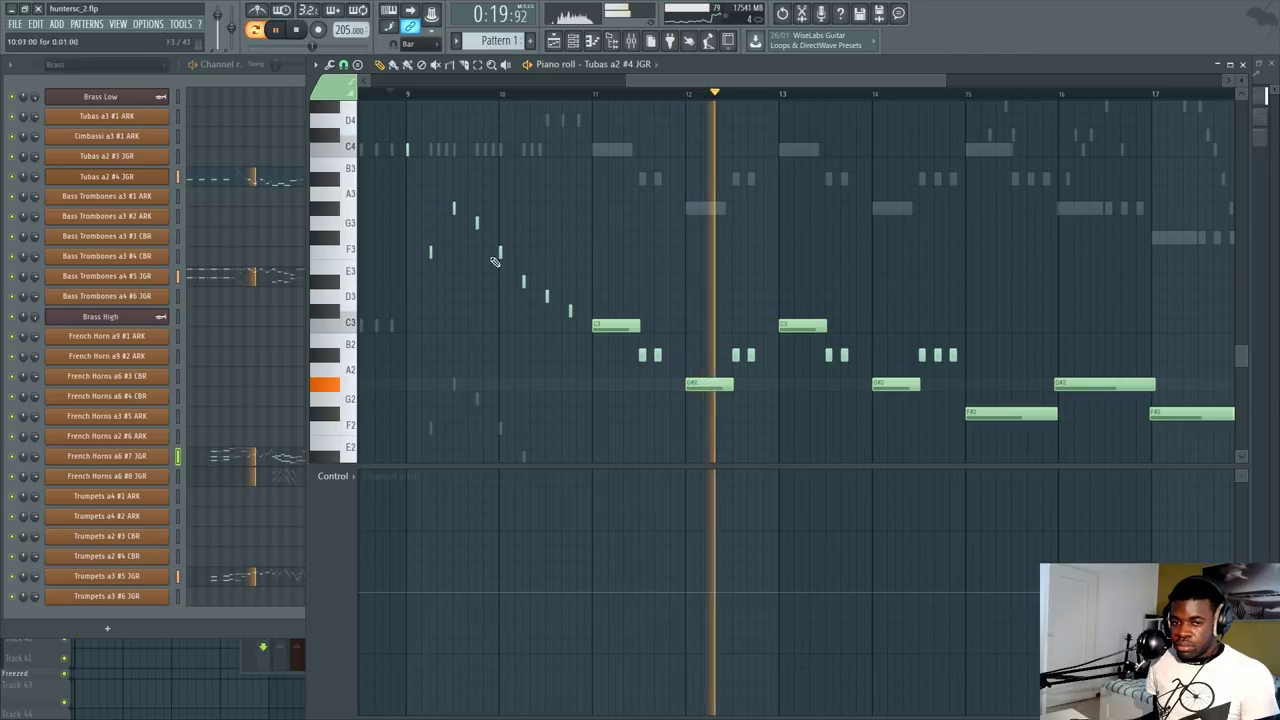
key(space)
key(F9)
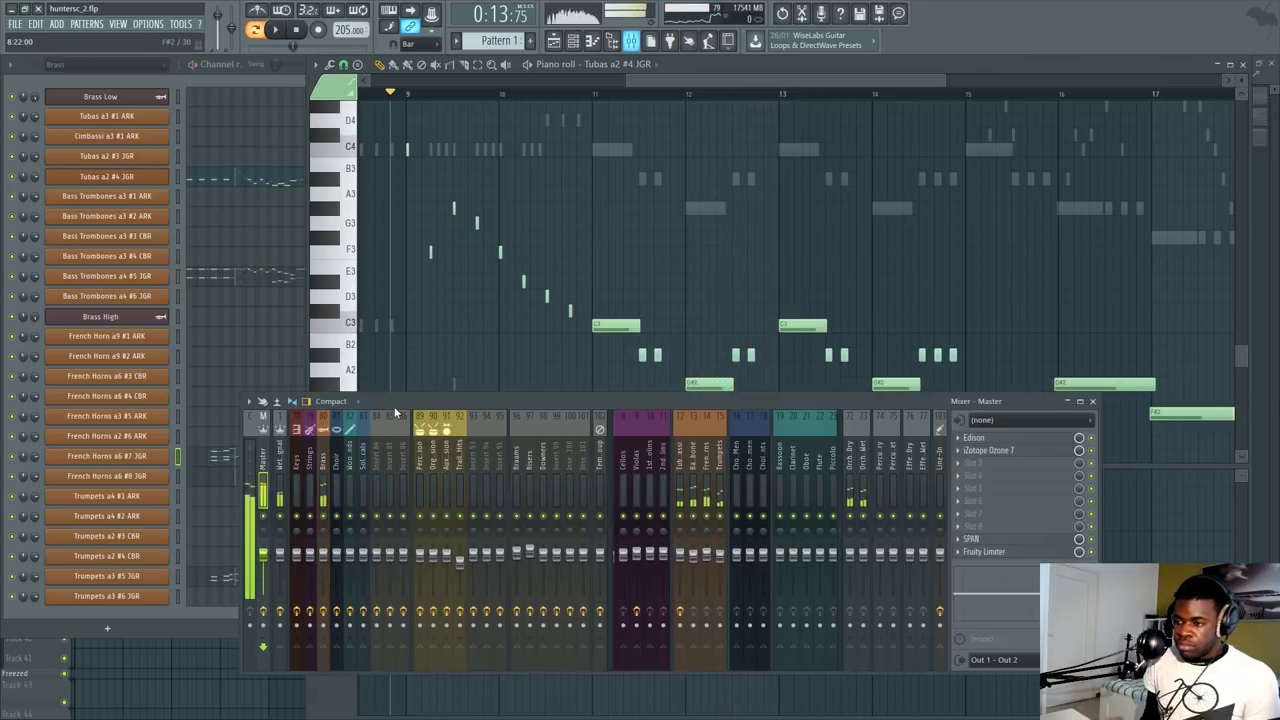
Step: List all instrument channels from the choir down to the extras and open the Extra C Kontakt instrument
key(F7)
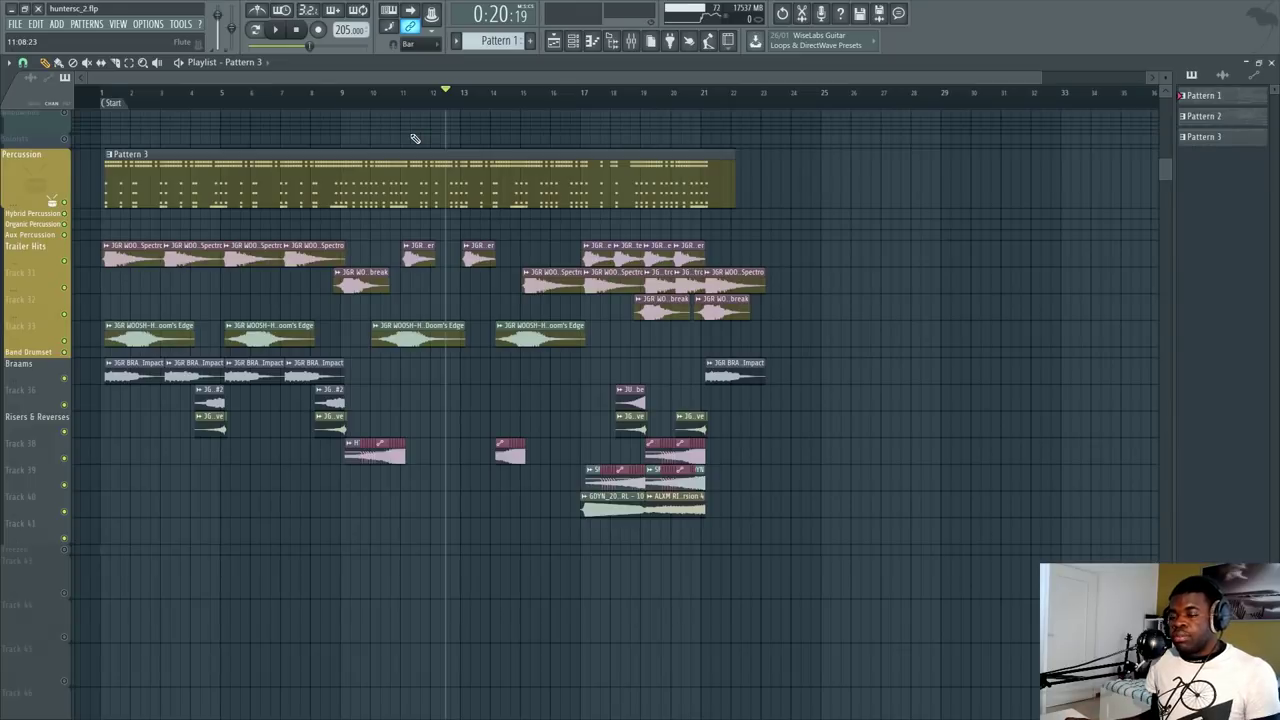
key(F6)
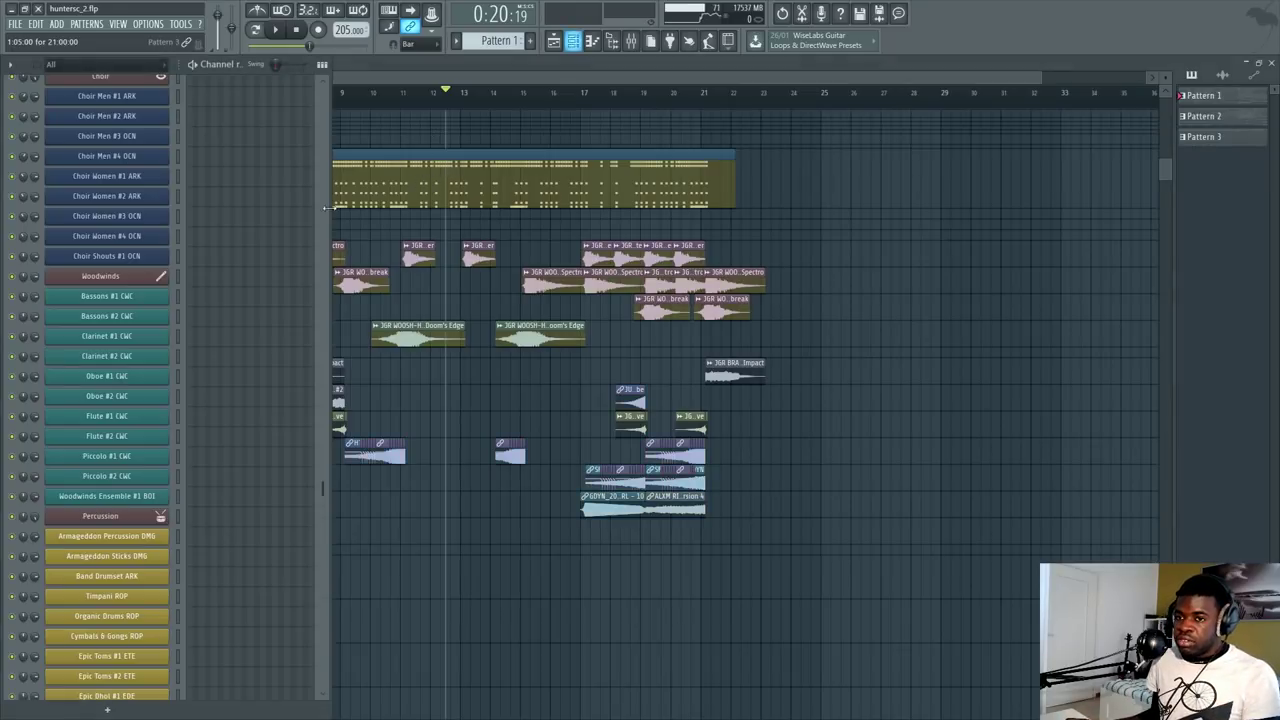
scroll(183, 295, up, 7)
scroll(191, 300, down, 12)
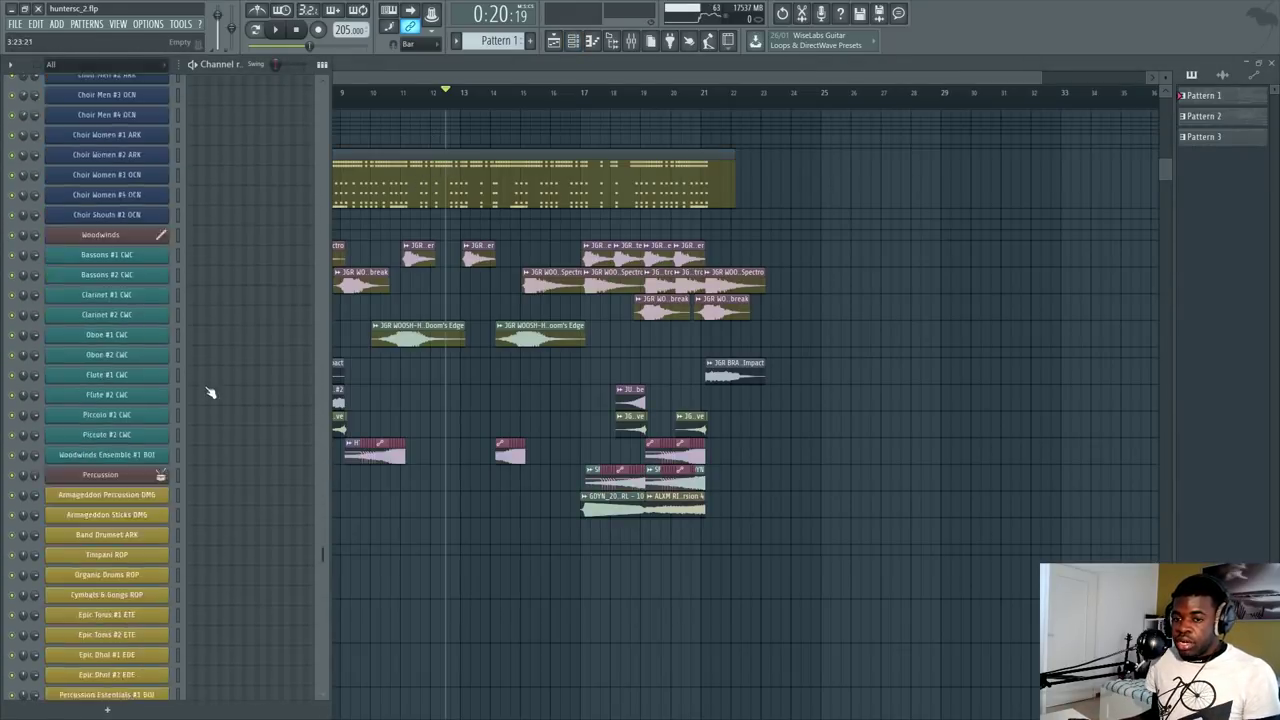
scroll(181, 479, down, 5)
click(110, 536)
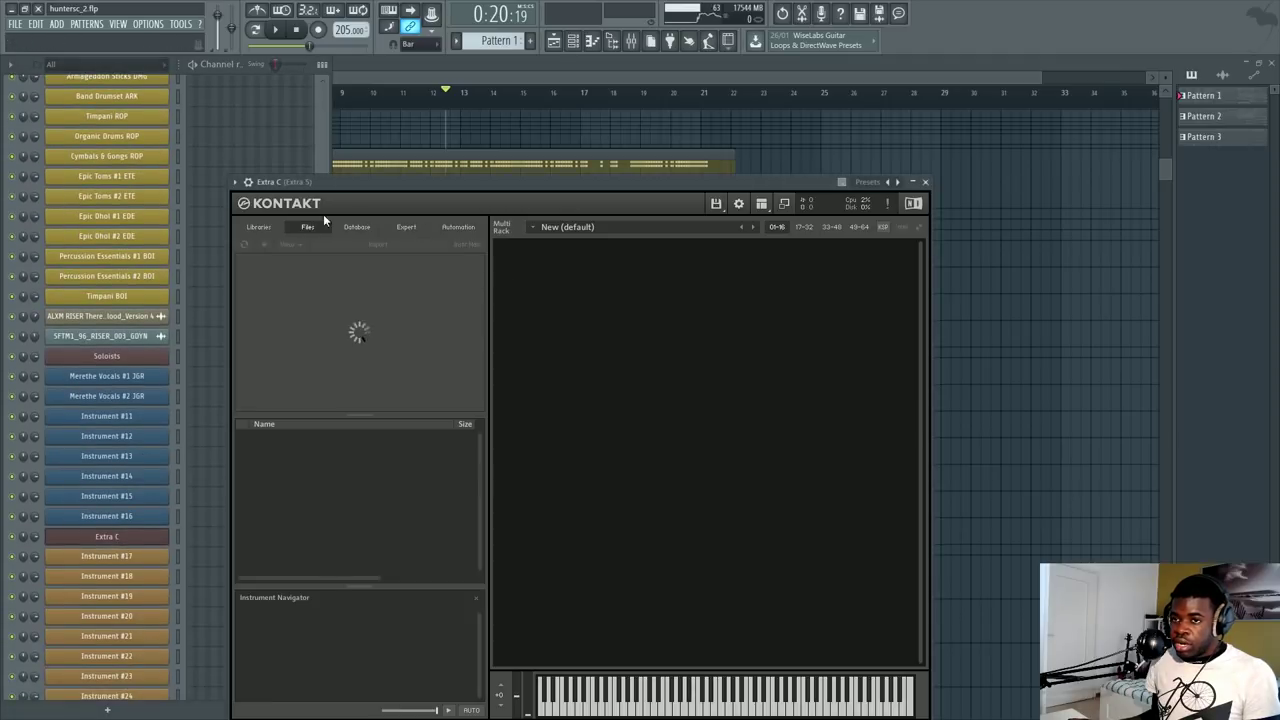
Step: Browse Kontakt's files to Jaeger's Hangar 5 - Sound Design instruments, and return to the playlist
scroll(290, 530, down, 2)
double_click(274, 538)
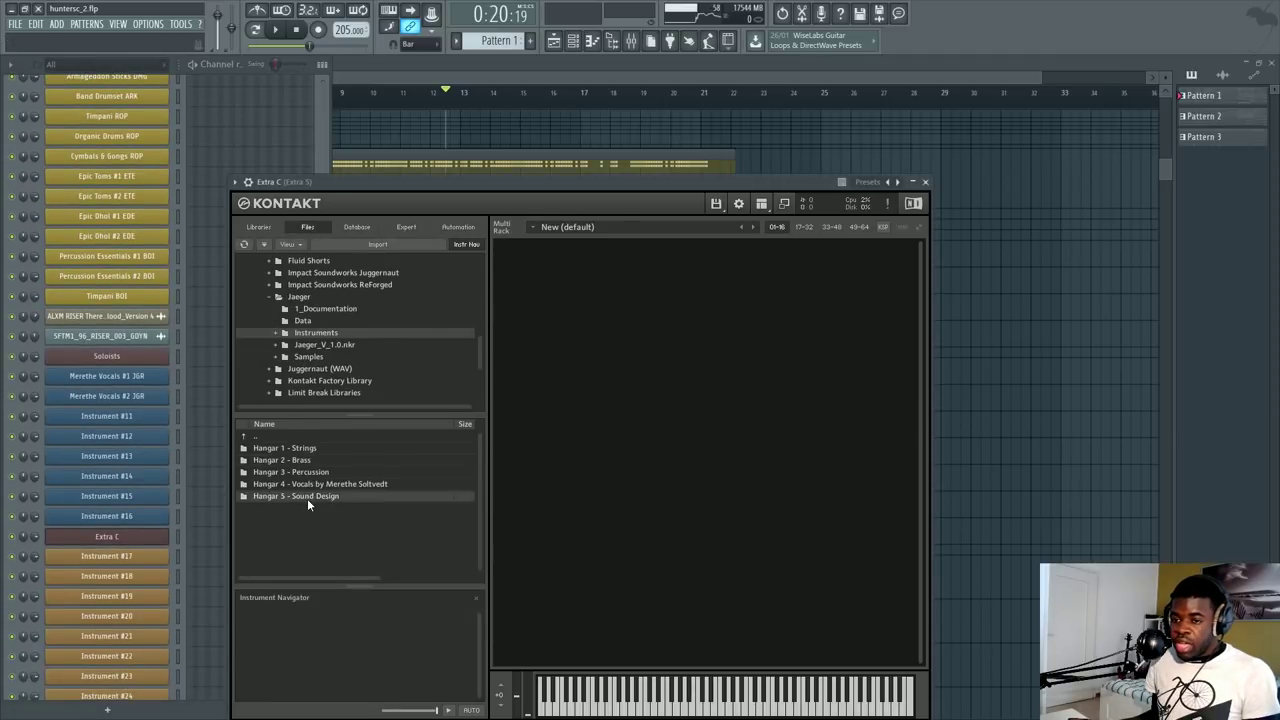
double_click(307, 498)
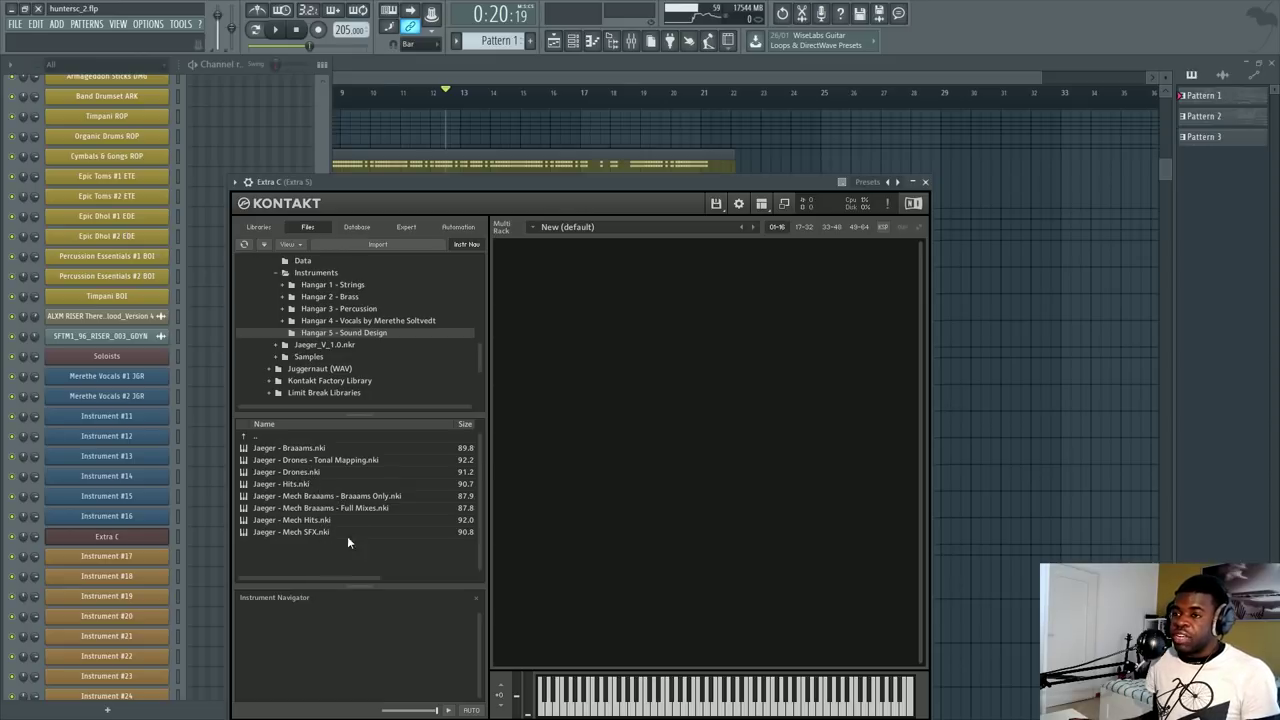
click(1080, 352)
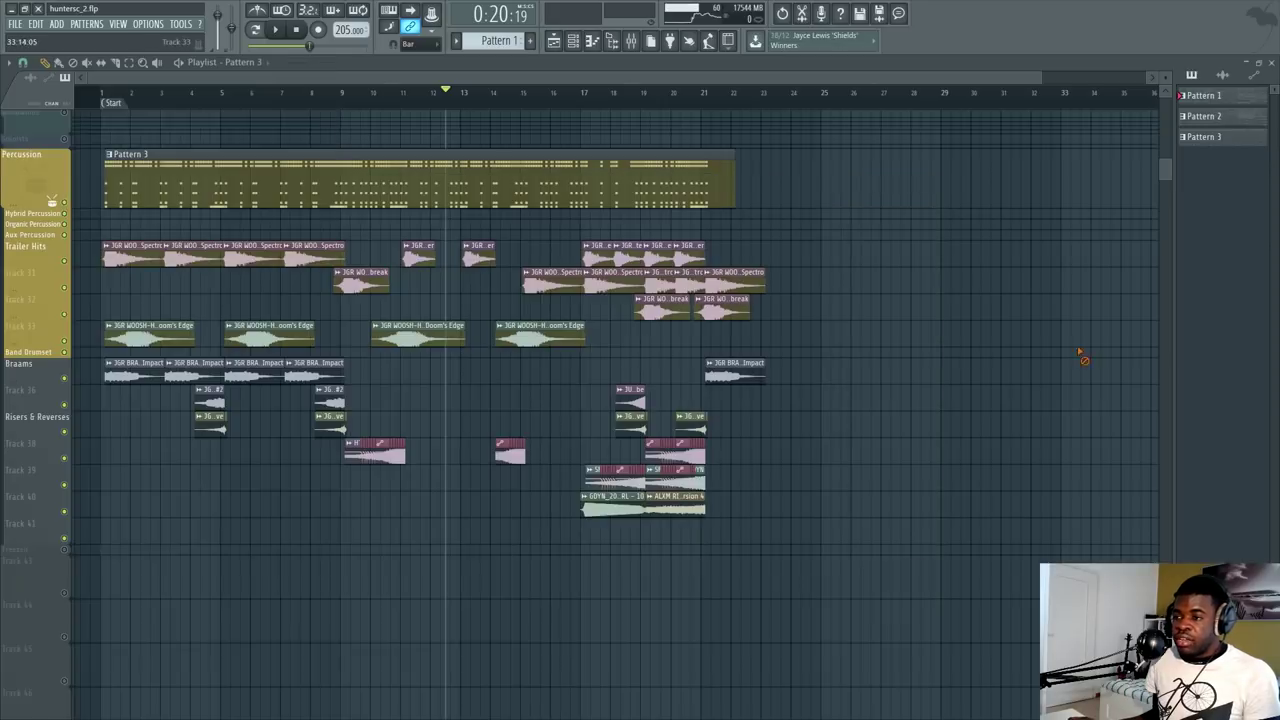
Step: Show the sample browser and look through the Audio Imperia Jaeger WOOSH-HITS samples before collapsing the folder
key(alt+F8)
scroll(18, 362, down, 10)
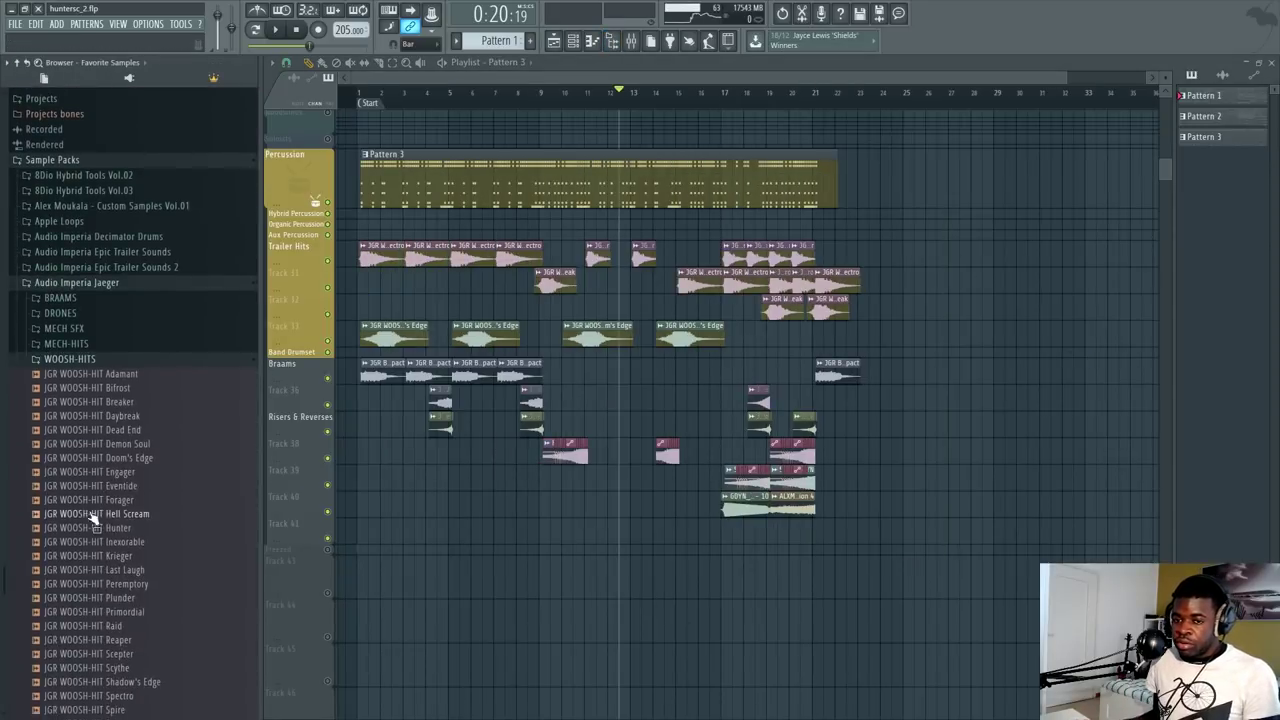
click(88, 362)
scroll(800, 94, up, 3)
Step: Play the percussion and sound-design clips in the playlist from just before bar 15, and stop playback
click(568, 92)
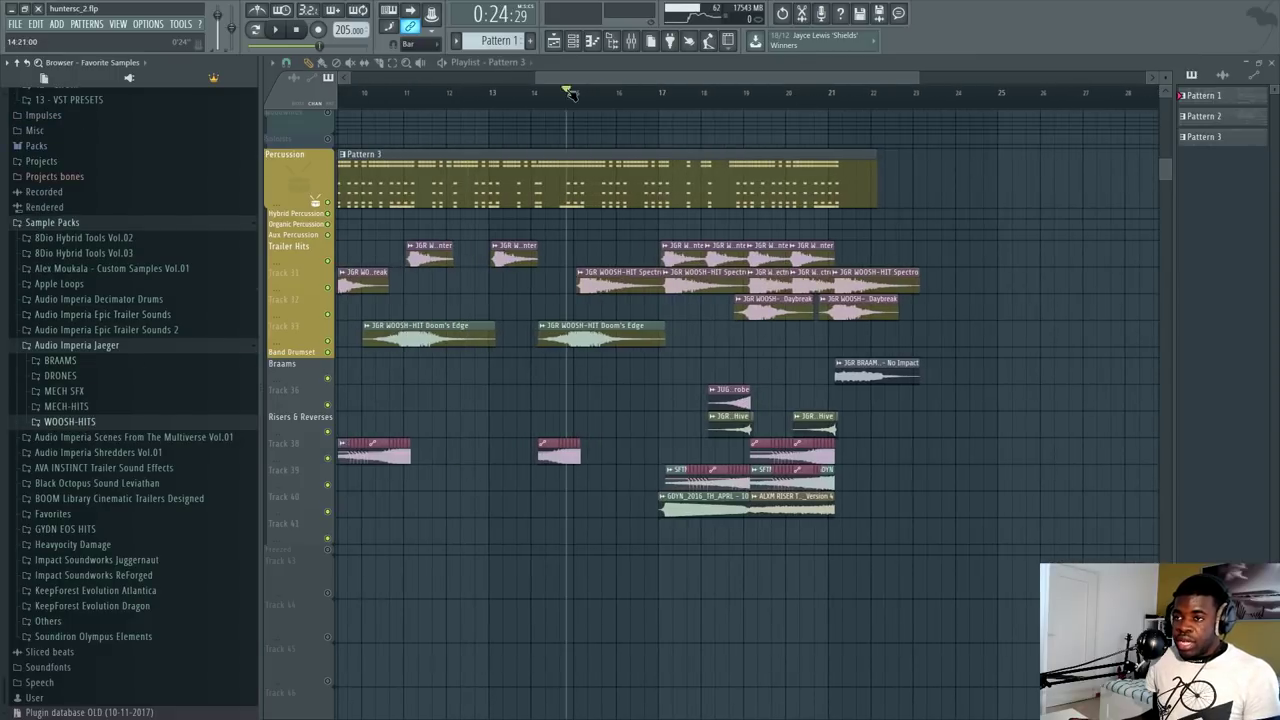
scroll(570, 93, down, 4)
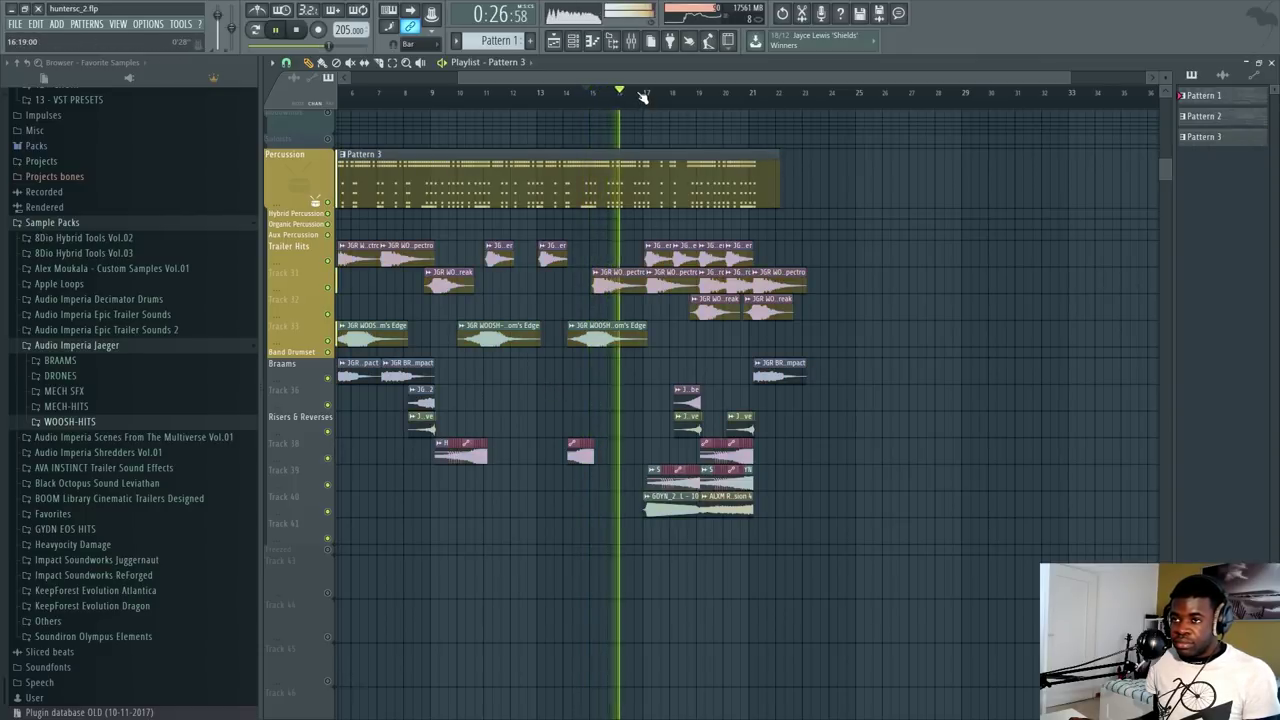
scroll(643, 97, up, 3)
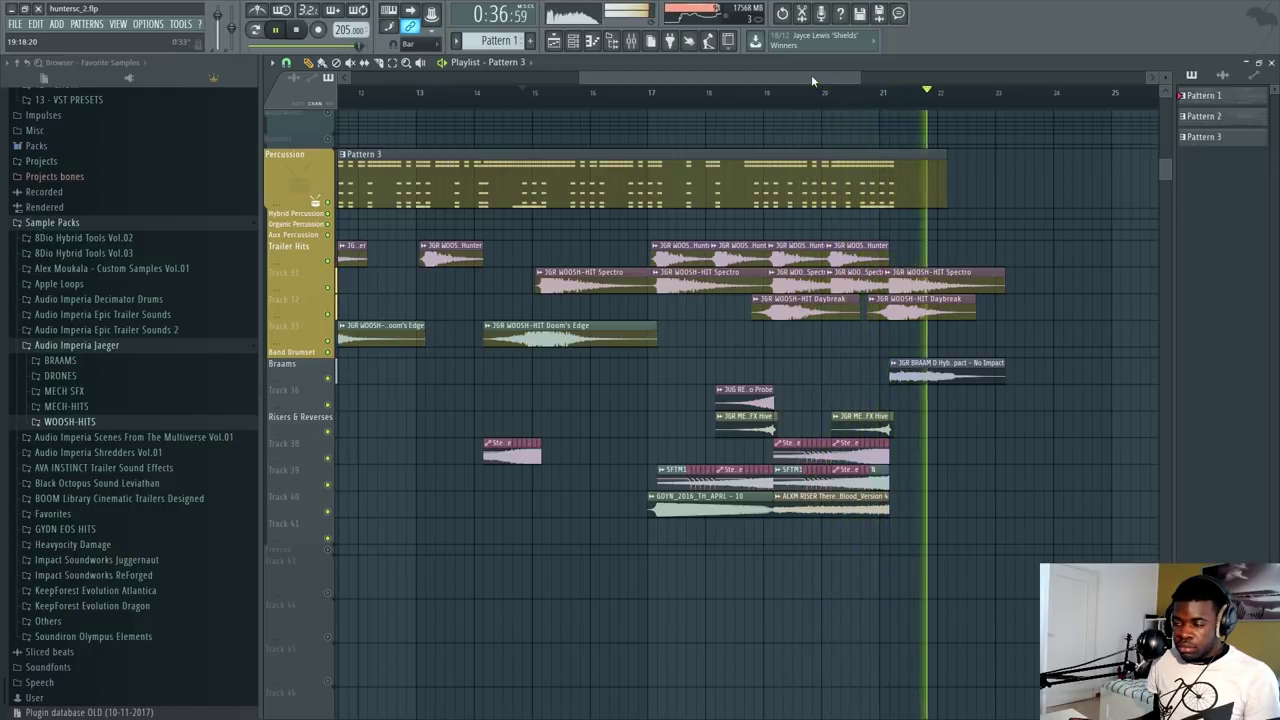
key(space)
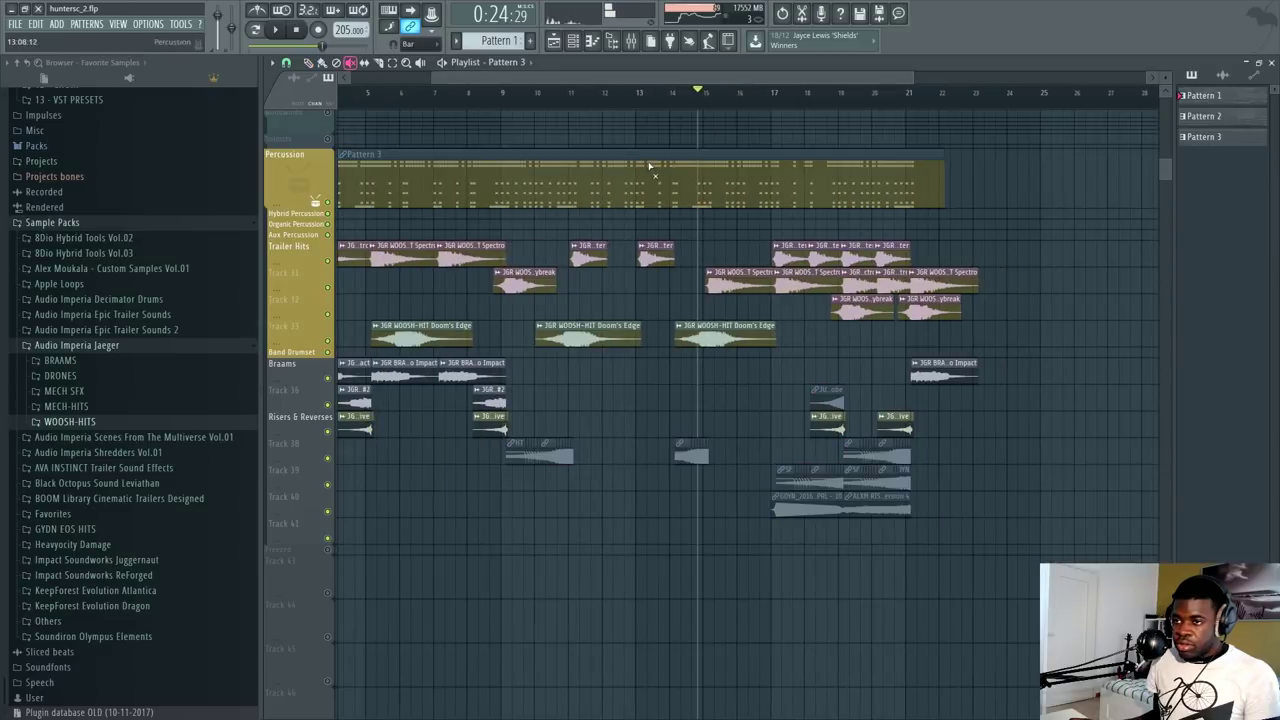
Step: Mute Pattern 3 and the riser clips on tracks 38 to 40, and replay from just before bar 15
scroll(800, 94, down, 2)
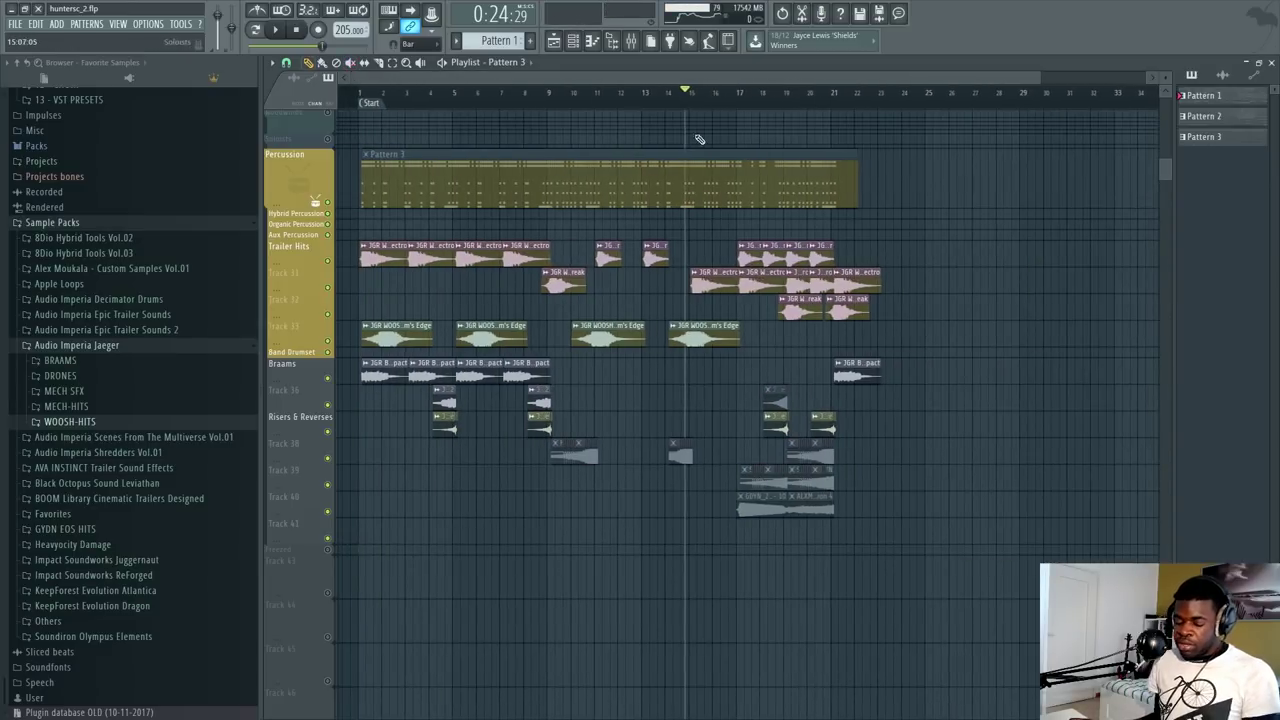
scroll(803, 90, up, 4)
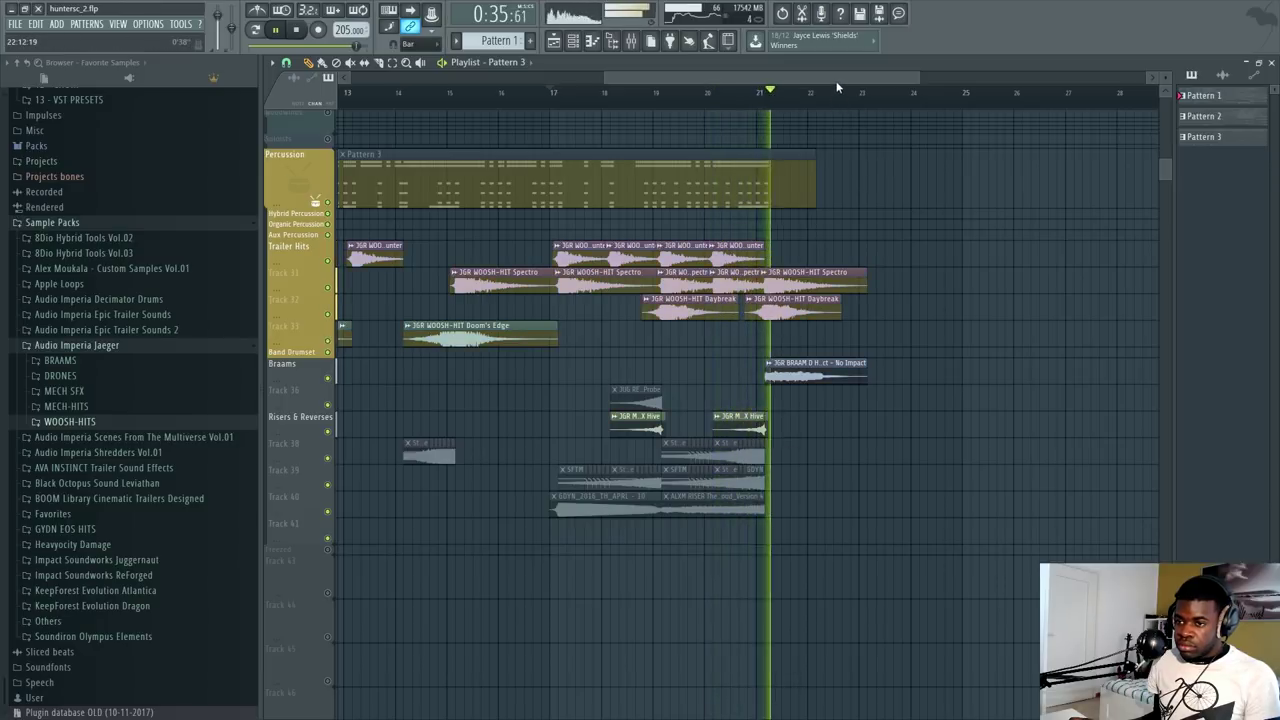
Step: Play the unmuted hits, braams and reverses from the start of the playlist, and stop playback
drag(838, 78, 606, 80)
scroll(580, 132, left, 2)
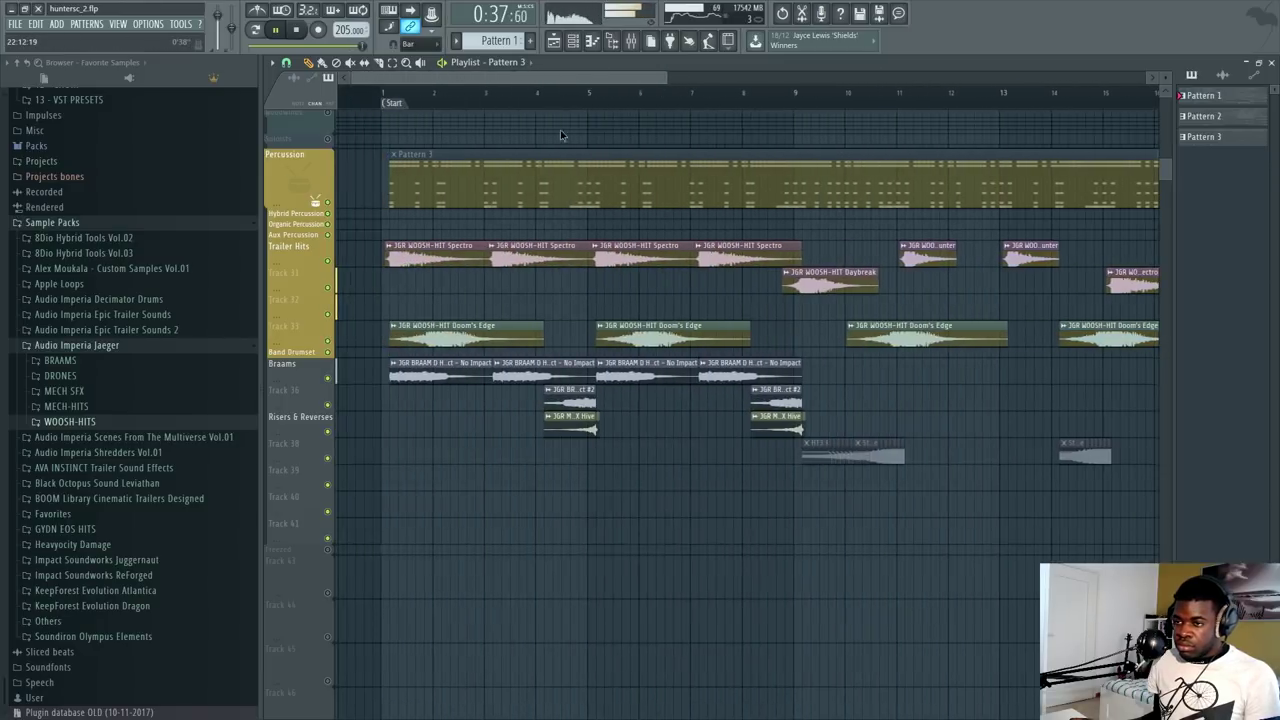
click(394, 105)
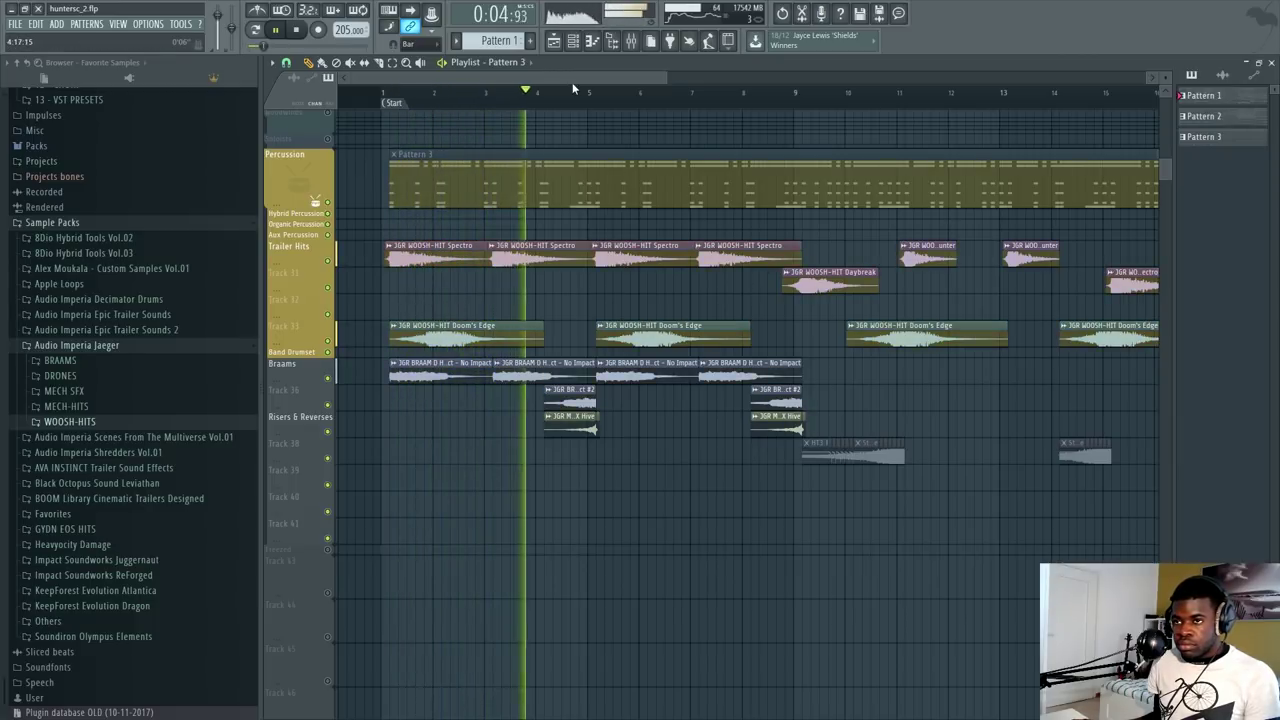
scroll(486, 86, up, 3)
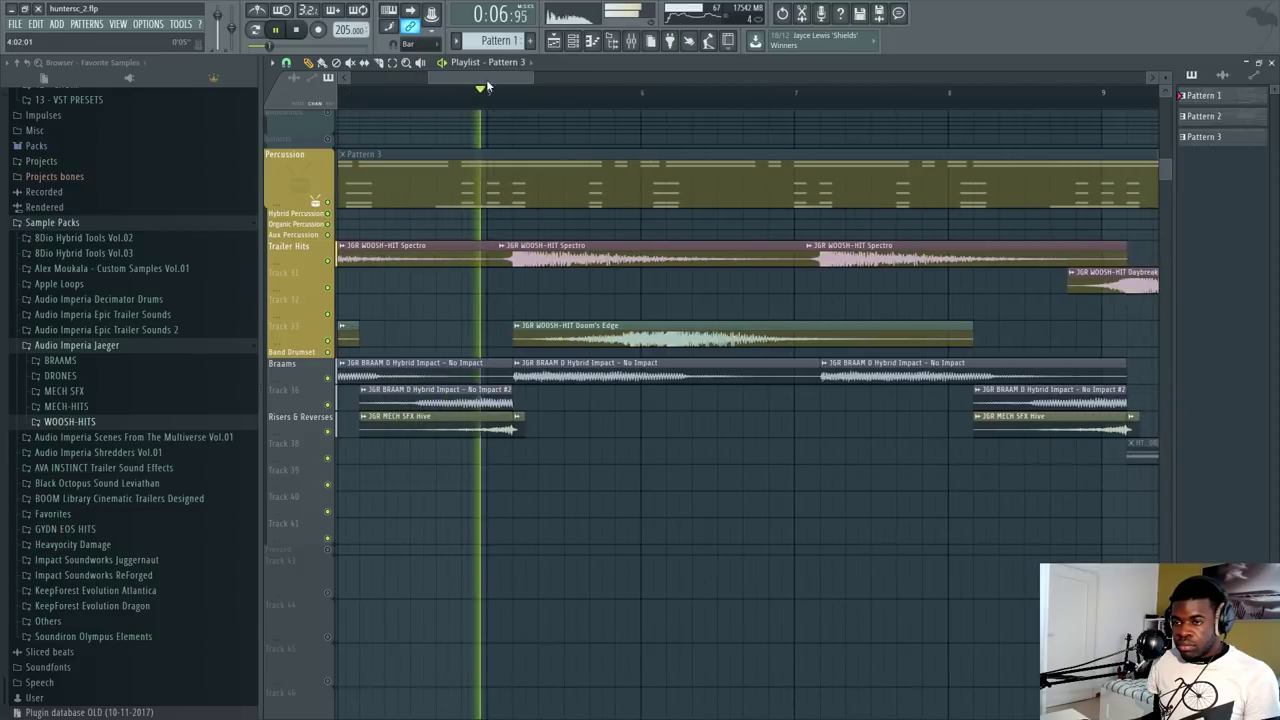
scroll(486, 86, down, 4)
key(space)
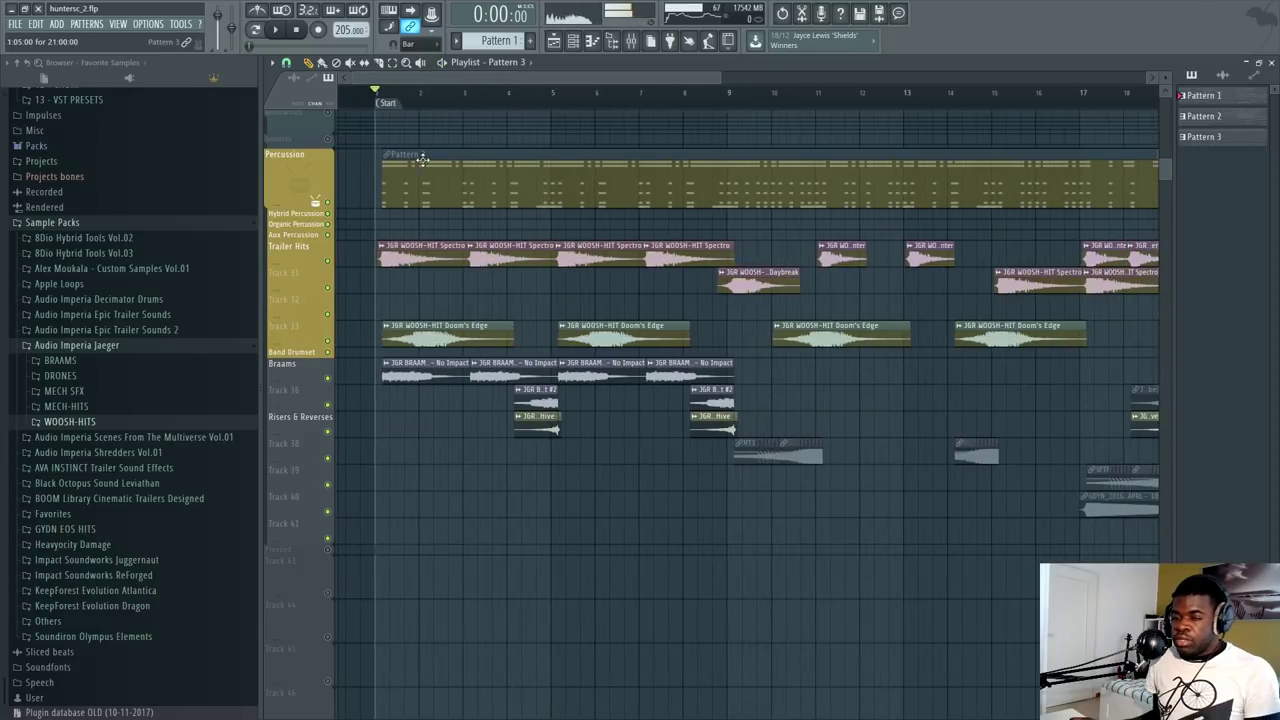
Step: Audition the JGR WOOSH-HIT Peremptory, Spire and Daybreak samples from the Jaeger WOOSH-HITS folder
click(80, 422)
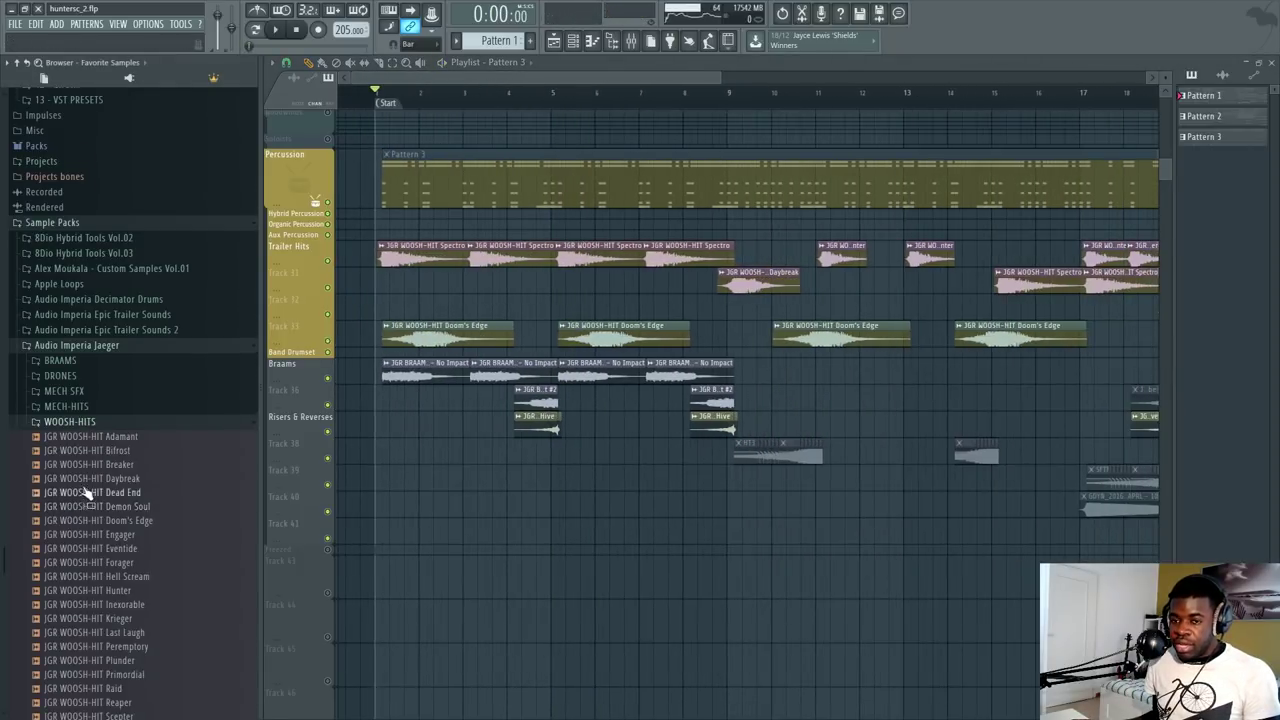
scroll(86, 491, down, 3)
click(100, 479)
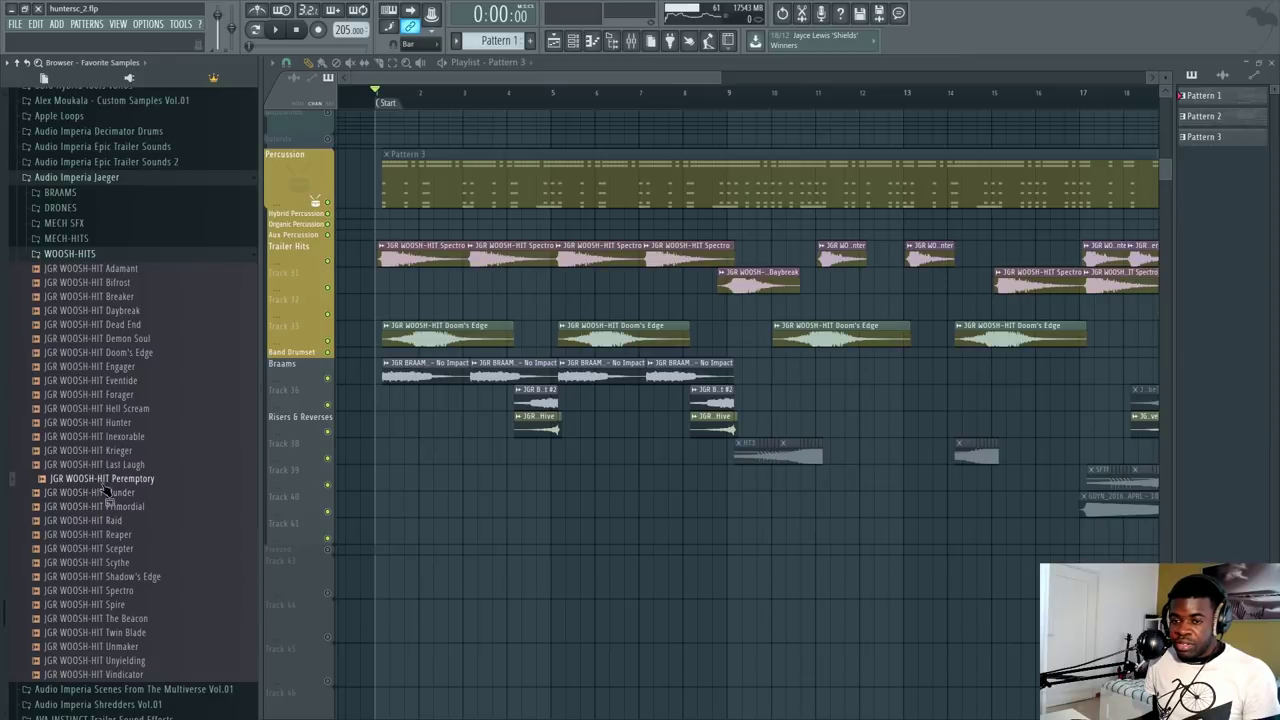
click(90, 604)
click(92, 311)
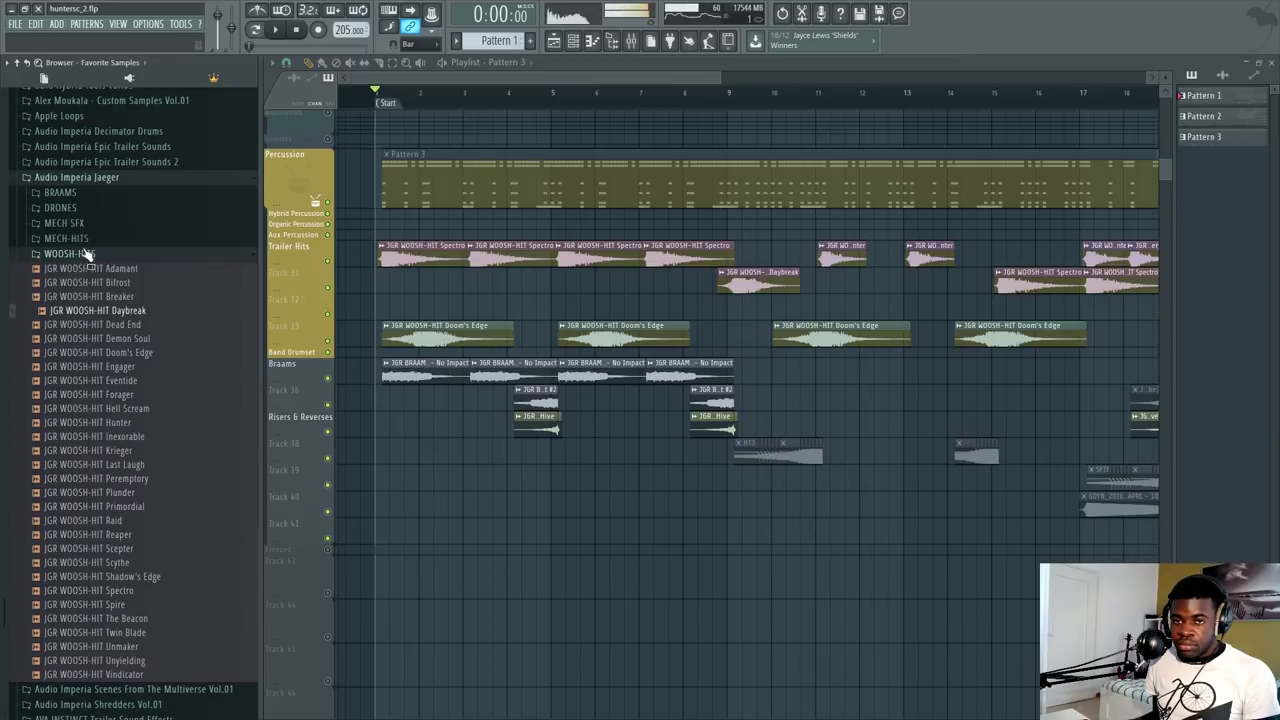
Step: Audition samples from the Jaeger MECH-HITS folder, including JGR MECH-HIT Kingdom and JGR MECH-HIT Beyond
click(66, 238)
scroll(100, 450, down, 2)
click(80, 390)
scroll(87, 500, down, 1)
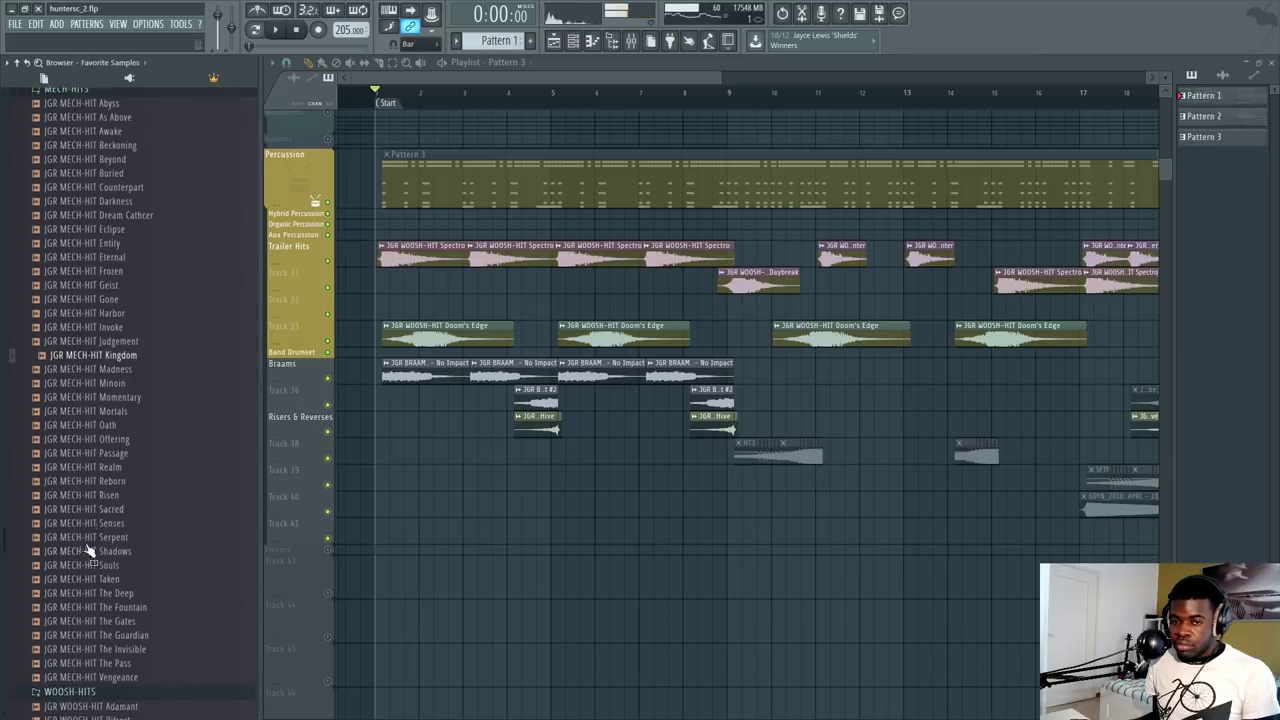
scroll(95, 500, down, 3)
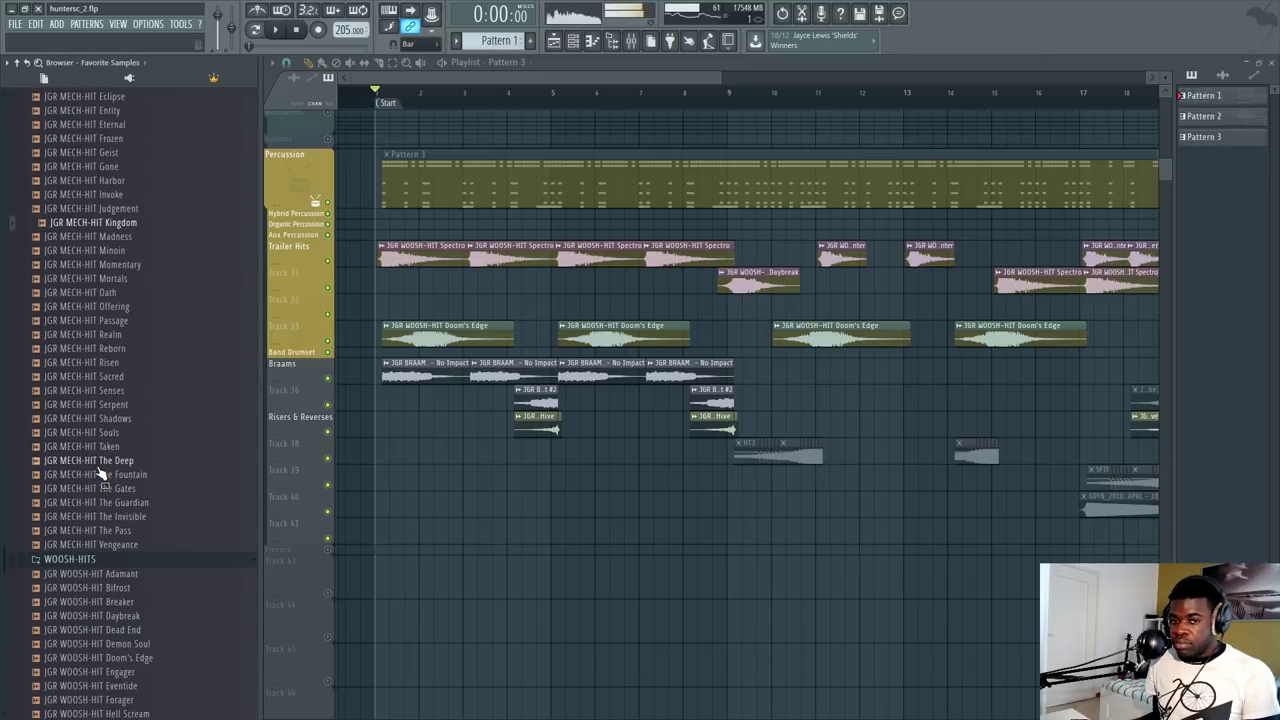
scroll(114, 405, up, 2)
click(115, 392)
scroll(110, 400, up, 6)
click(85, 362)
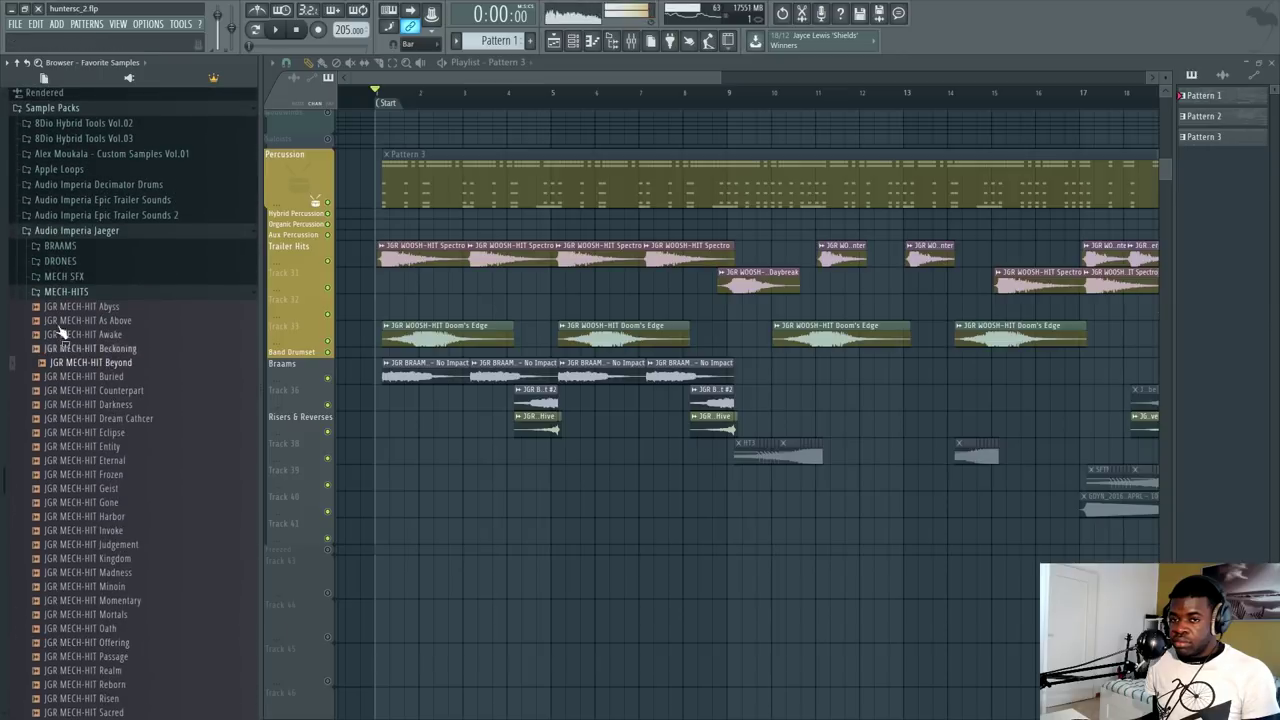
Step: Audition JGR MECH SFX Force and Telepathy from the MECH SFX folder, and JGR DRONE D Decontamination from DRONES
click(65, 277)
click(115, 404)
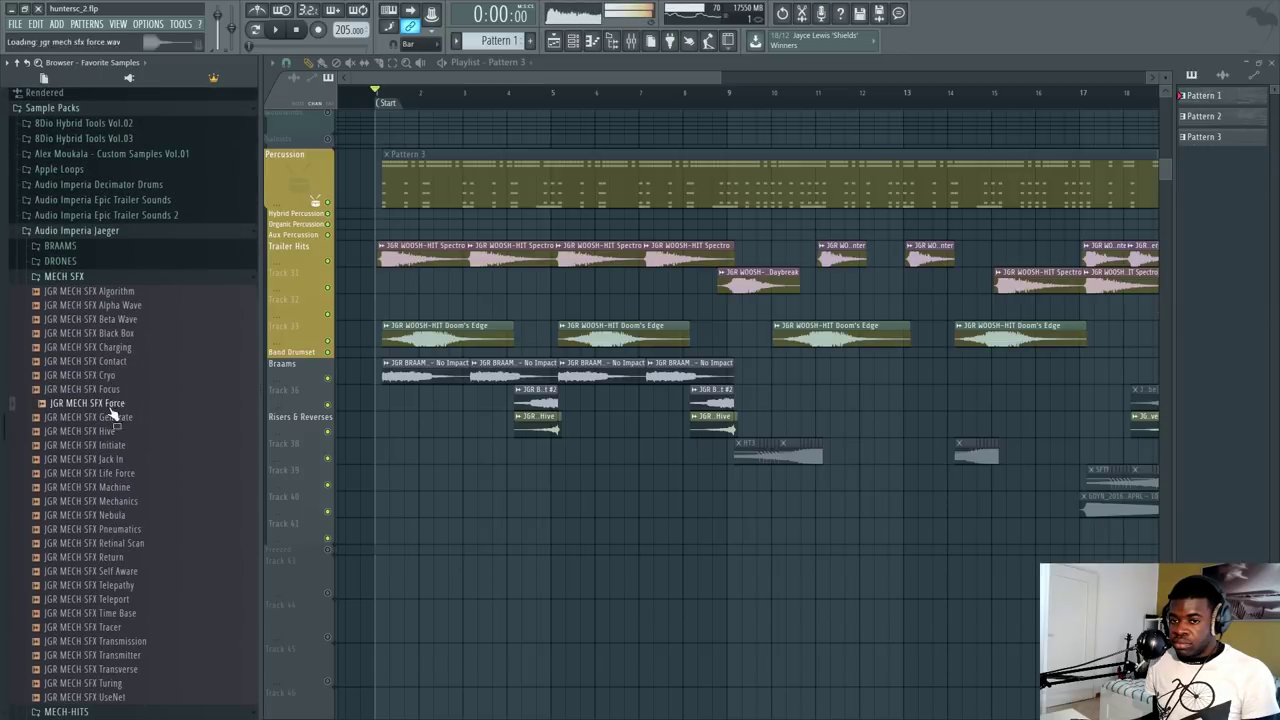
click(105, 589)
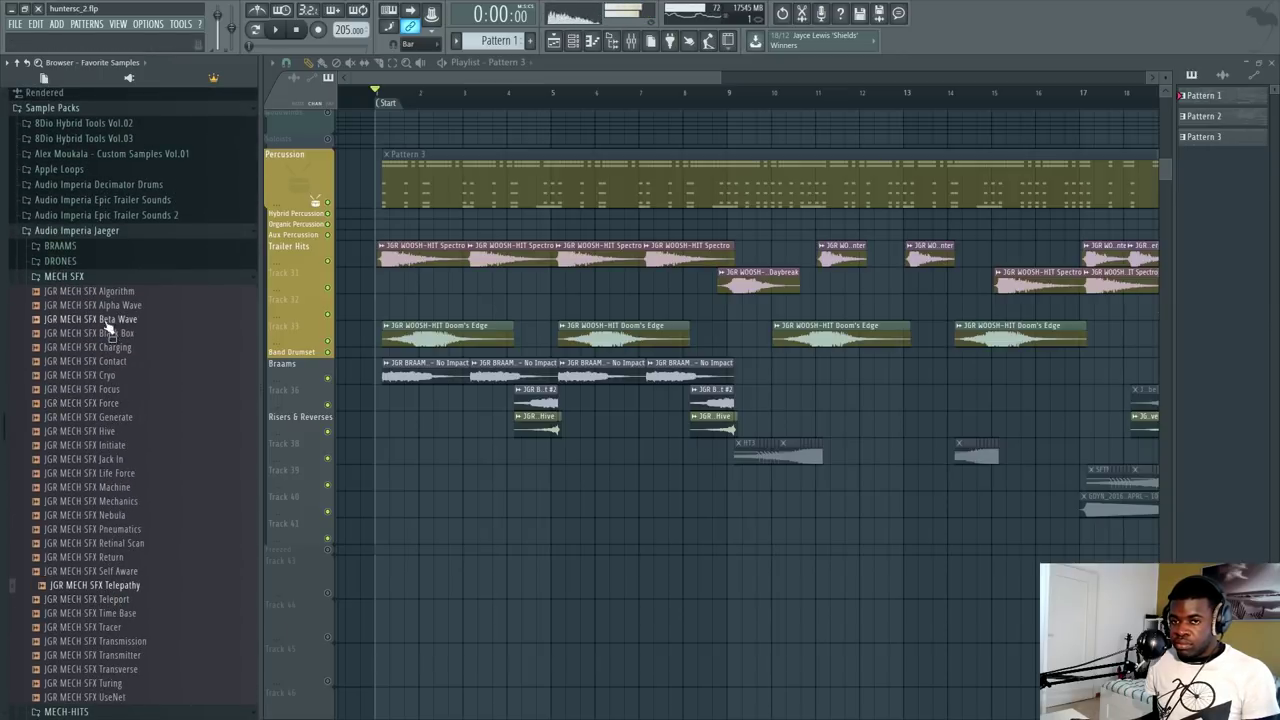
click(74, 264)
click(102, 320)
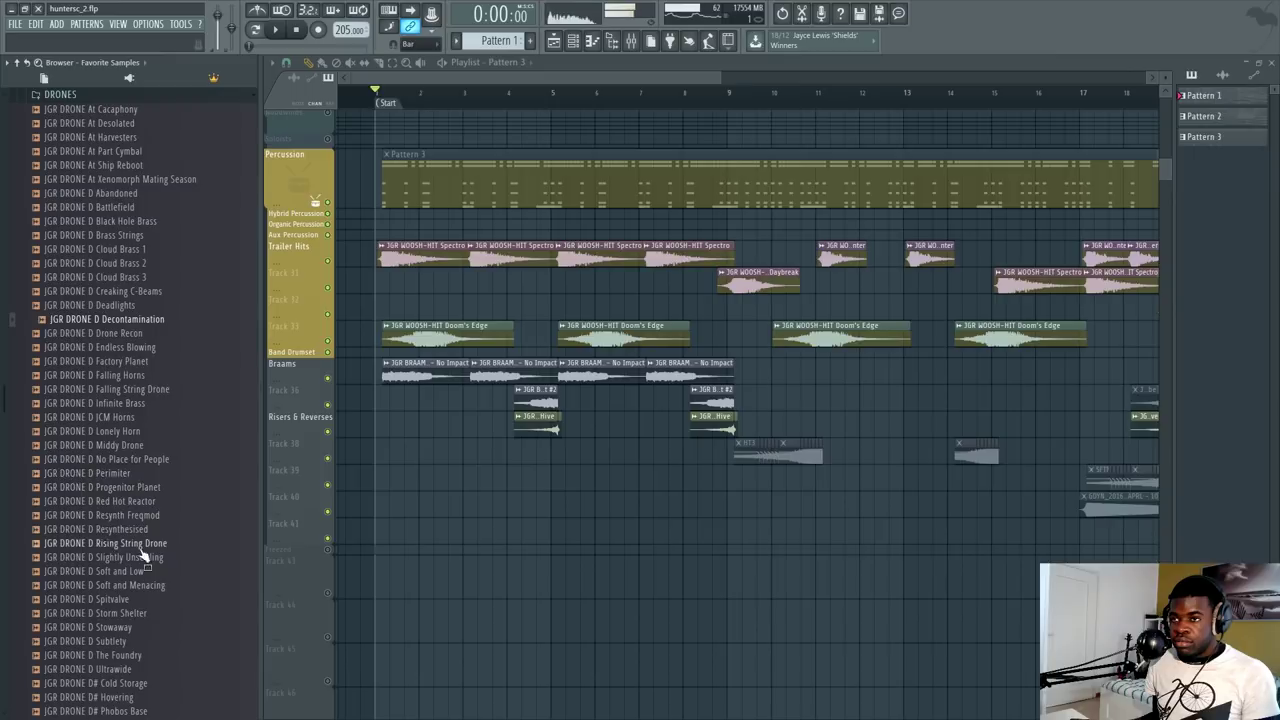
Step: Place JGR DRONE D Slightly Unsettling at bar 1 on Track 43, solo the track and play it
drag(108, 562, 345, 592)
right_click(336, 594)
right_click(330, 596)
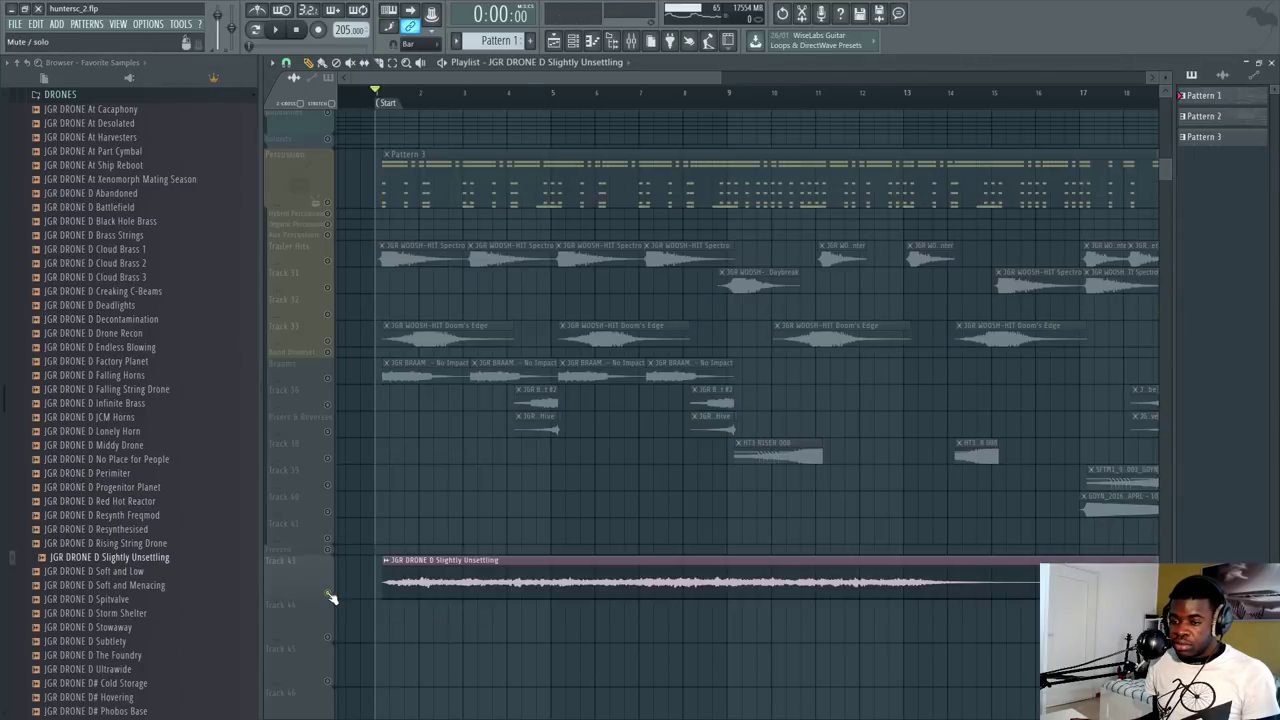
key(space)
scroll(460, 562, down, 2)
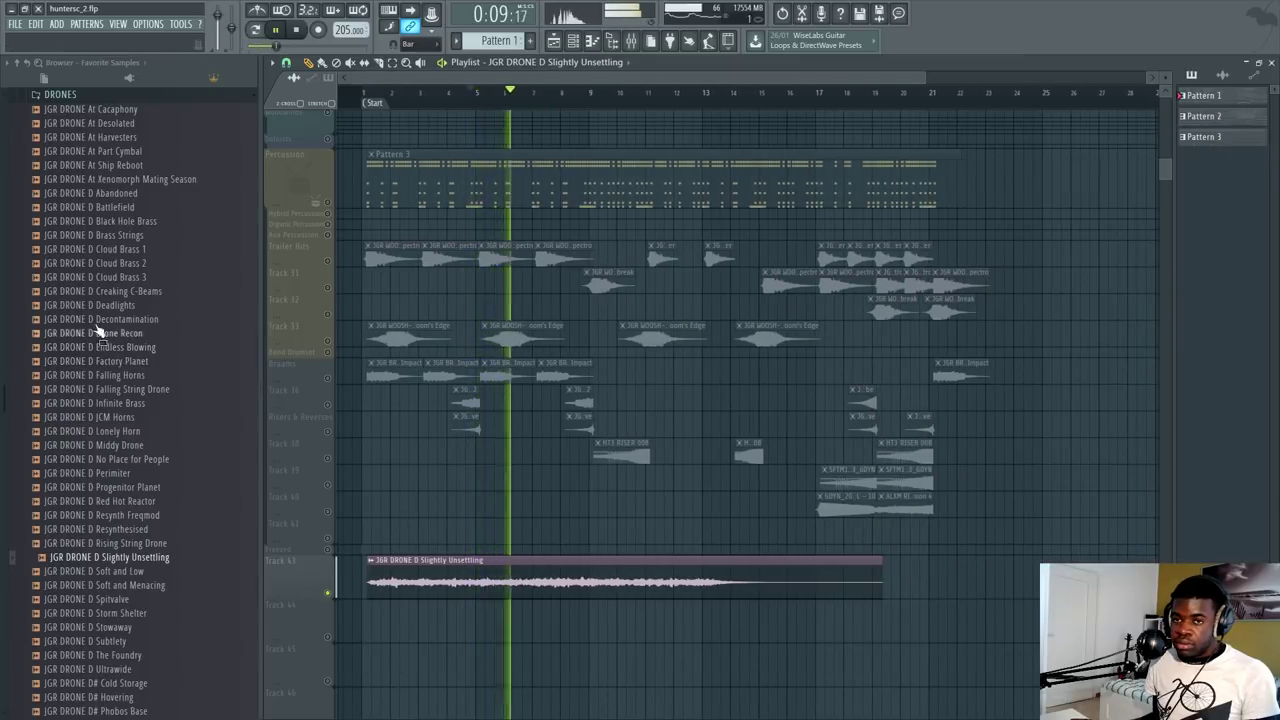
Step: Replace the sample of the Track 43 drone clip with JGR DRONE At Part Cymbal and play it
scroll(106, 337, up, 2)
click(99, 235)
drag(99, 235, 424, 563)
key(space)
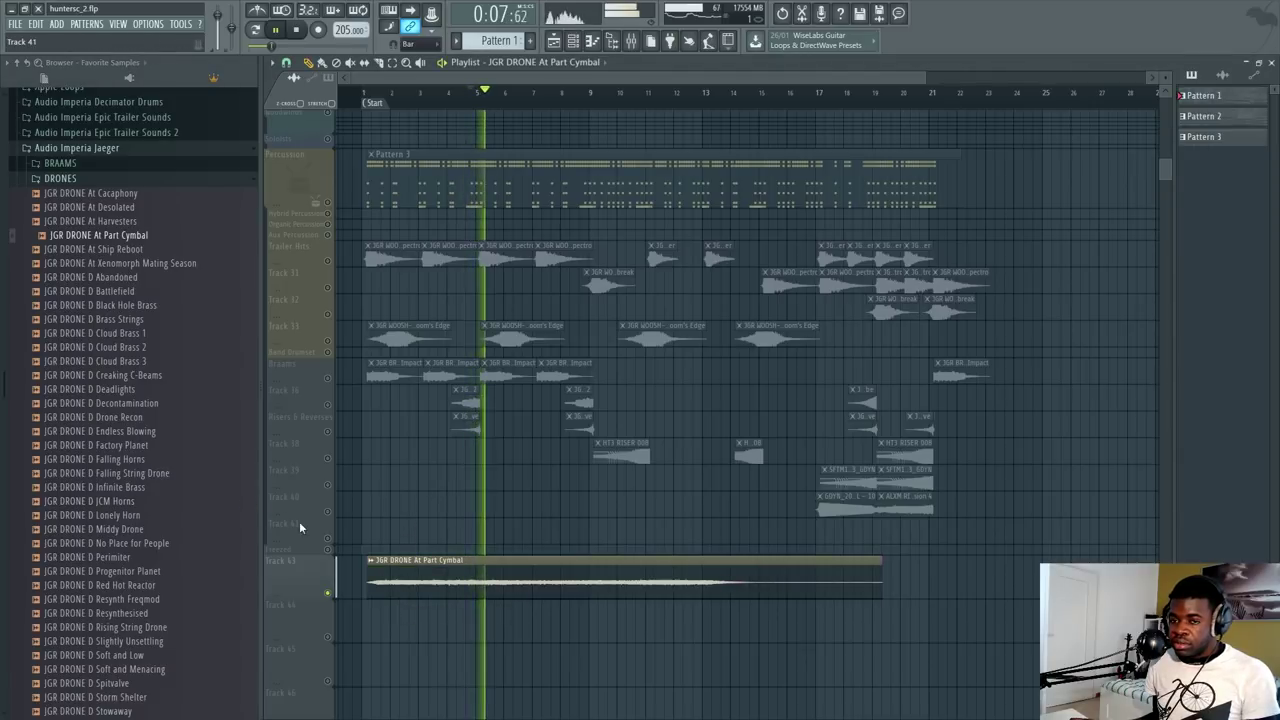
Step: Stop playback and audition the BRAAMS samples JGR BRAAM D Hybrid Impact and JGR MECH BRAAM Communion E, Radiate E and The Beyond E
click(60, 163)
key(space)
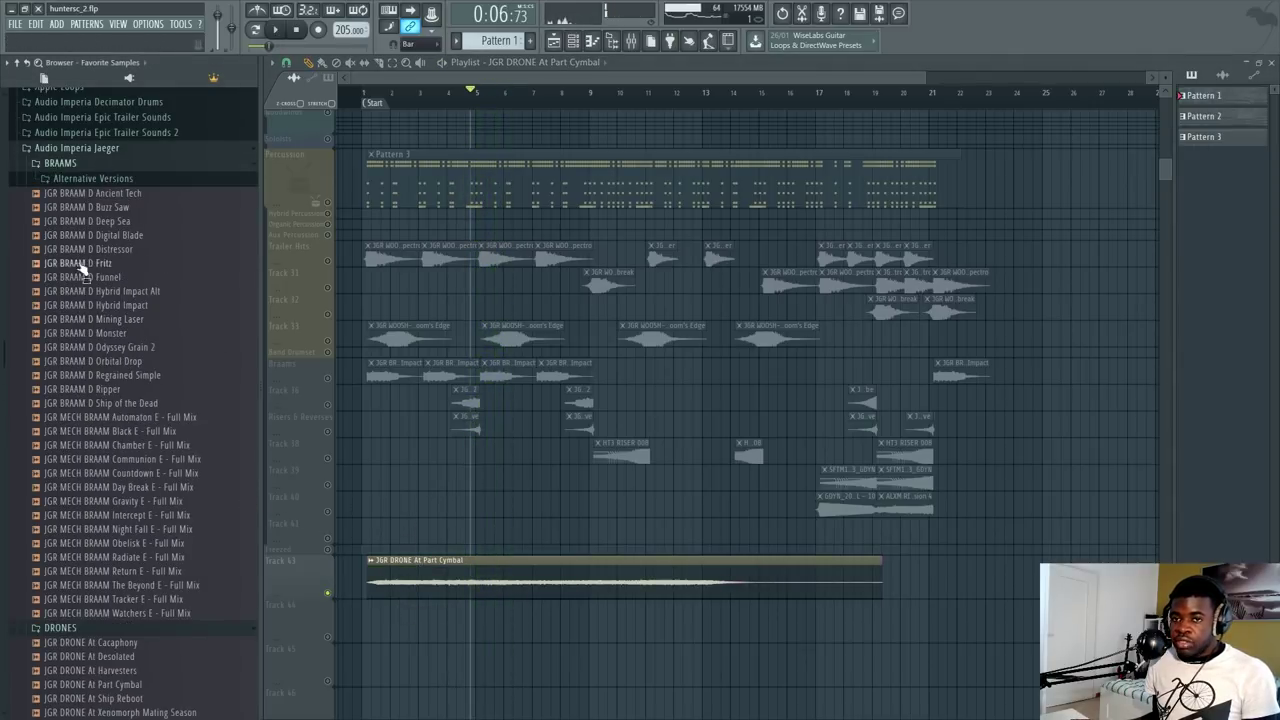
drag(88, 306, 97, 307)
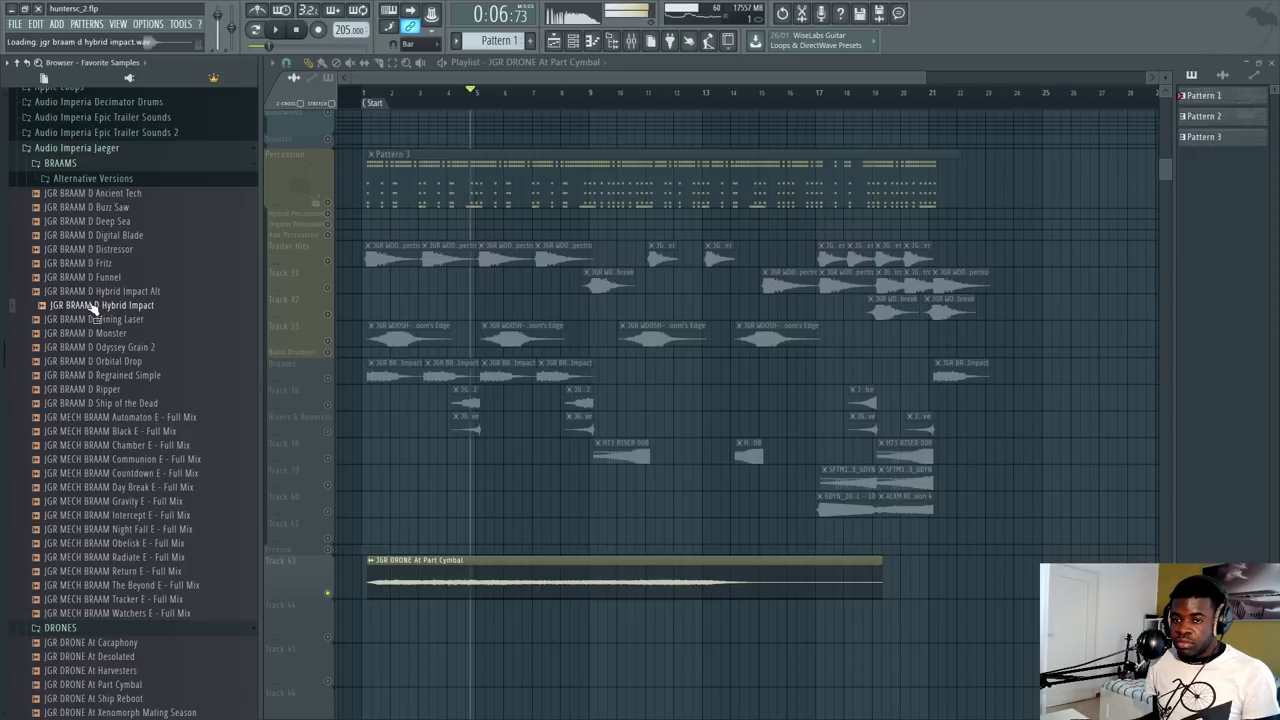
click(110, 459)
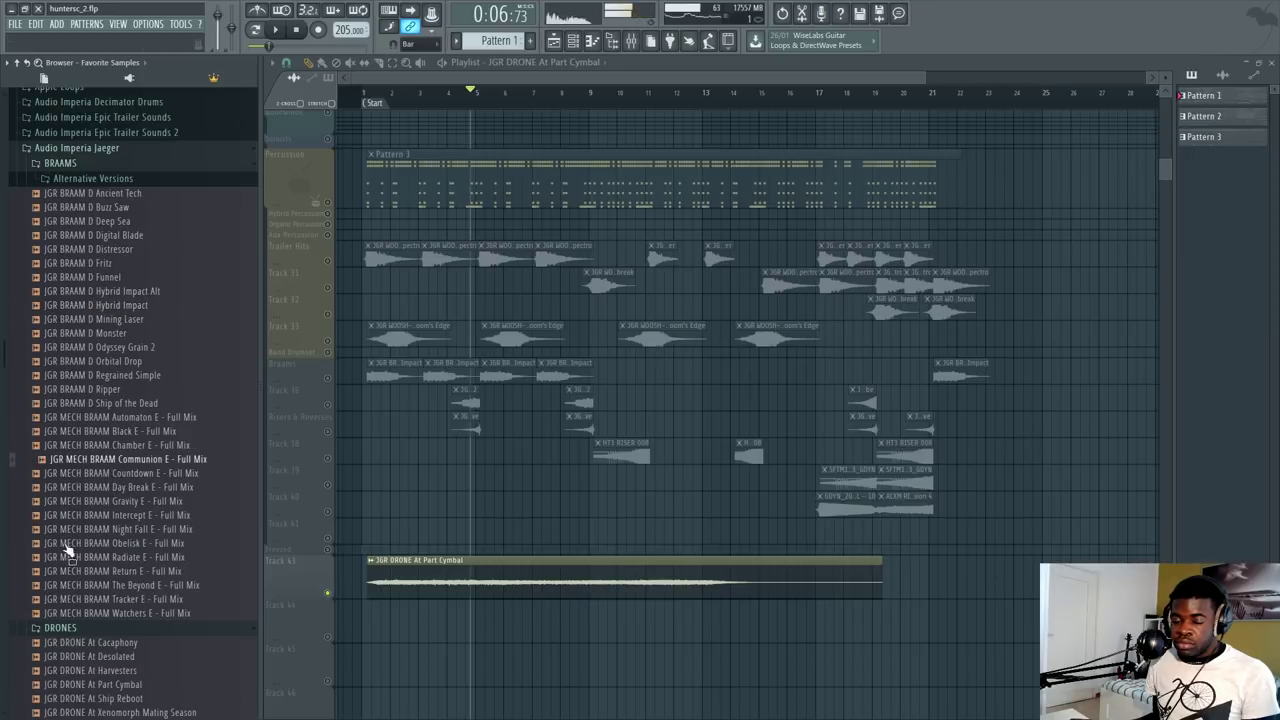
click(126, 561)
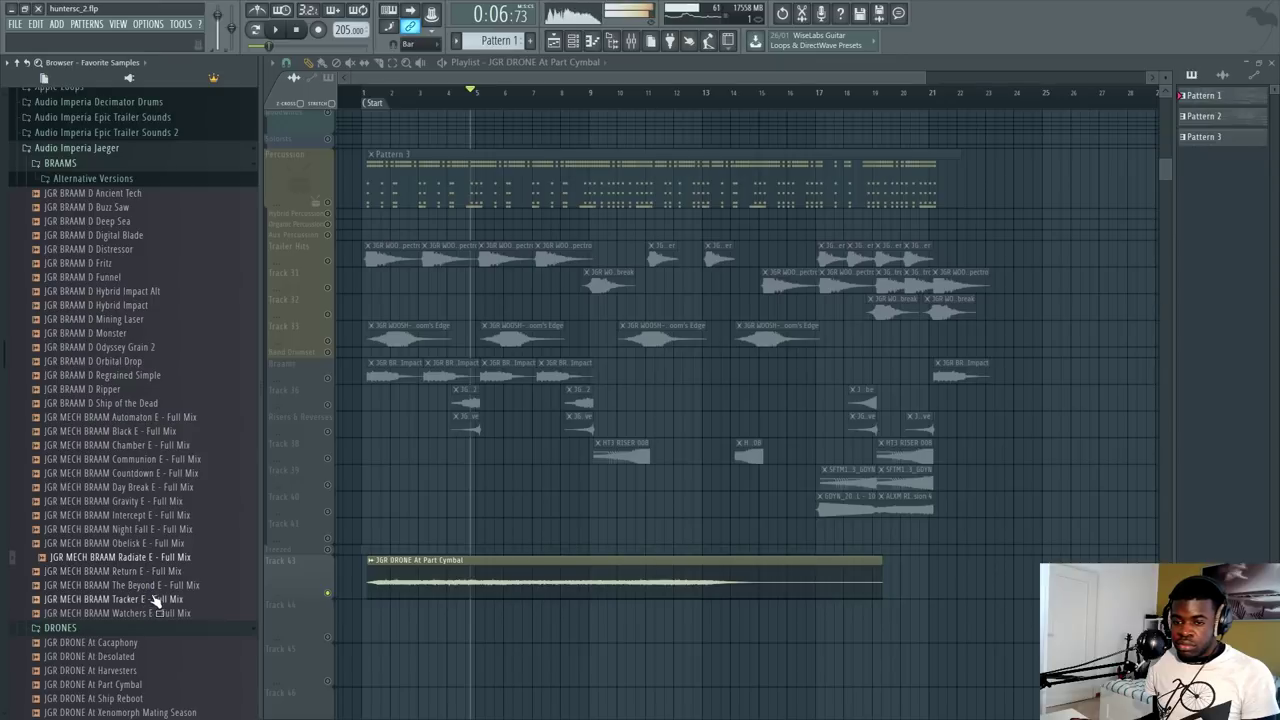
click(150, 586)
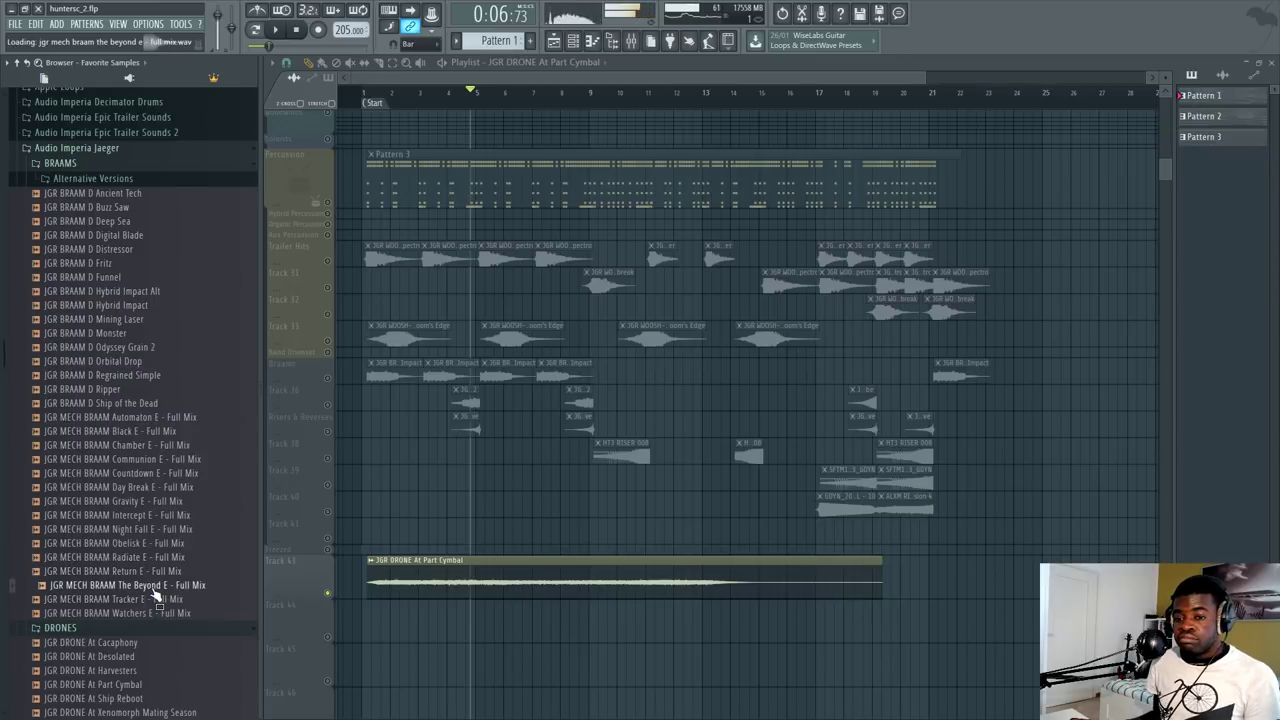
Step: Audition JGR BRAAM D Ancient Tech, plus the Braaam Only samples Night Fall E and Automaton E from Alternative Versions
click(111, 194)
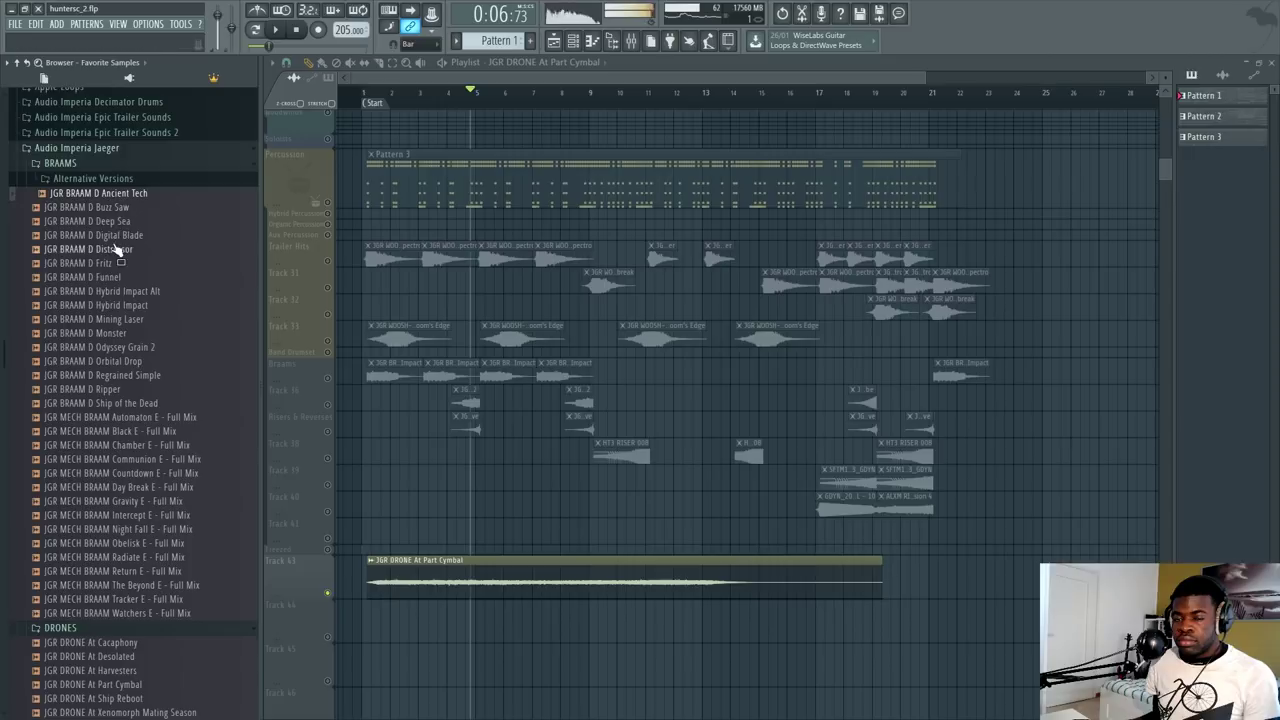
click(297, 31)
click(95, 179)
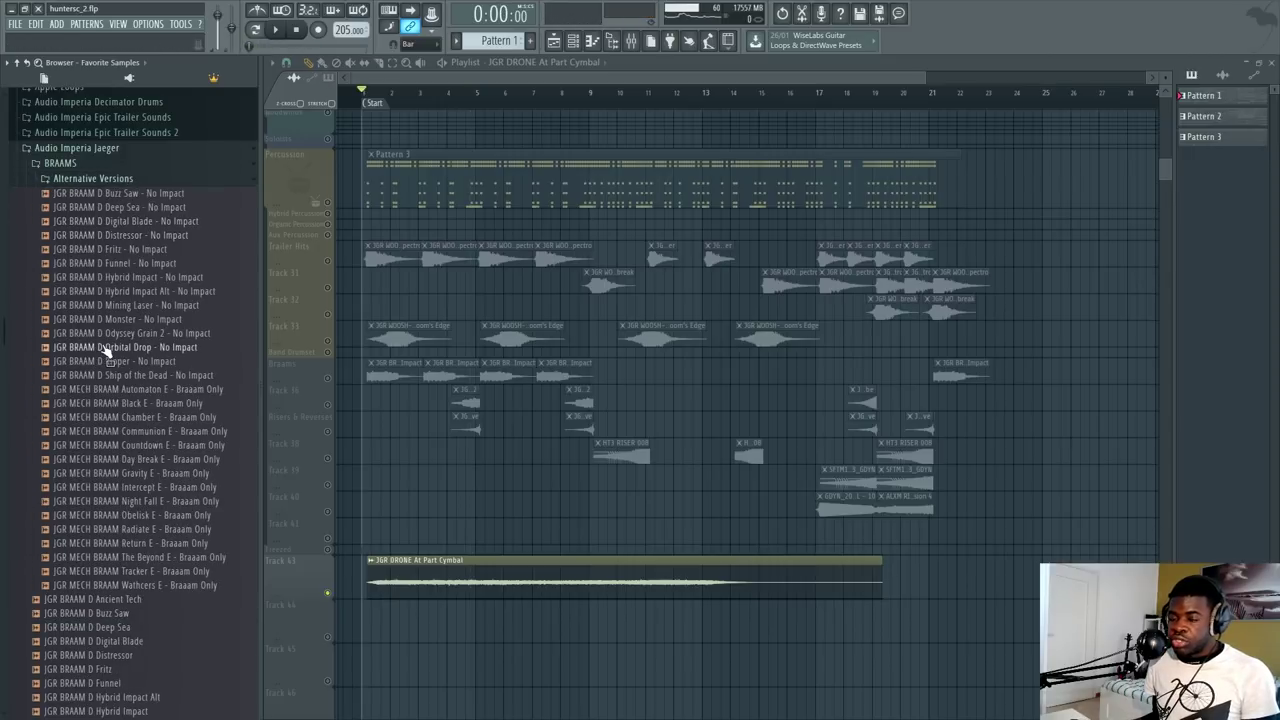
click(113, 503)
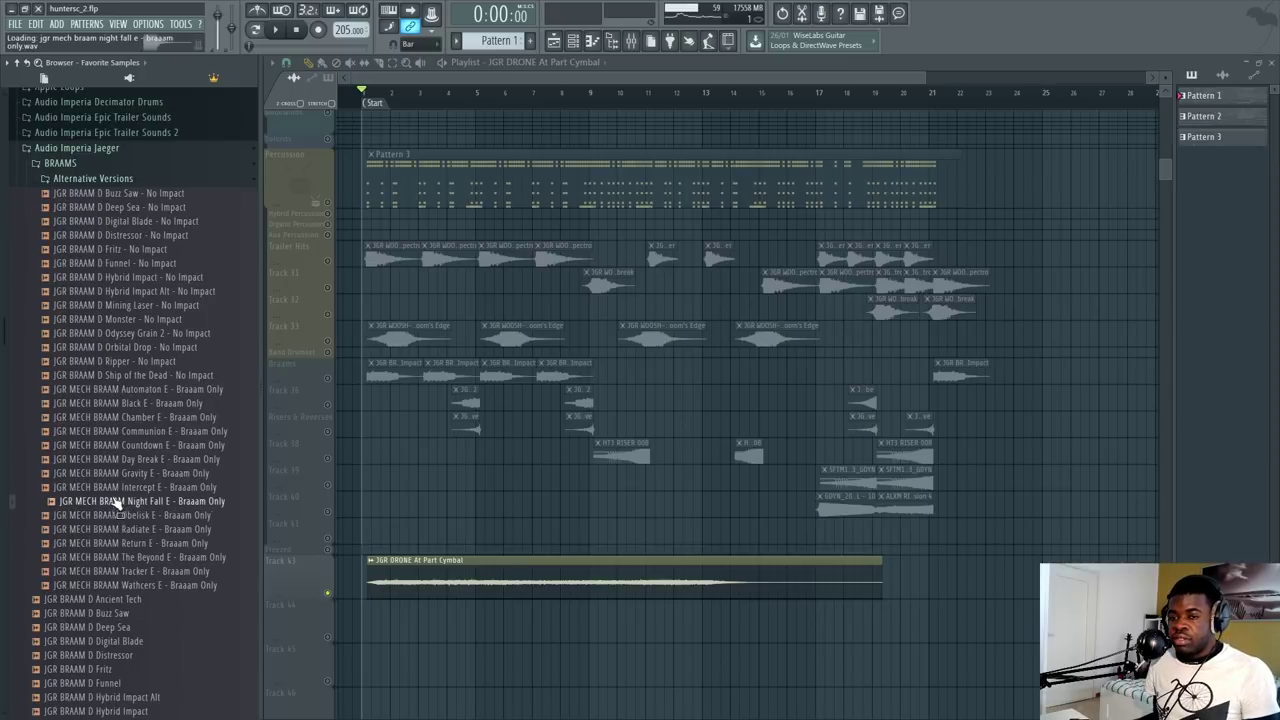
click(118, 392)
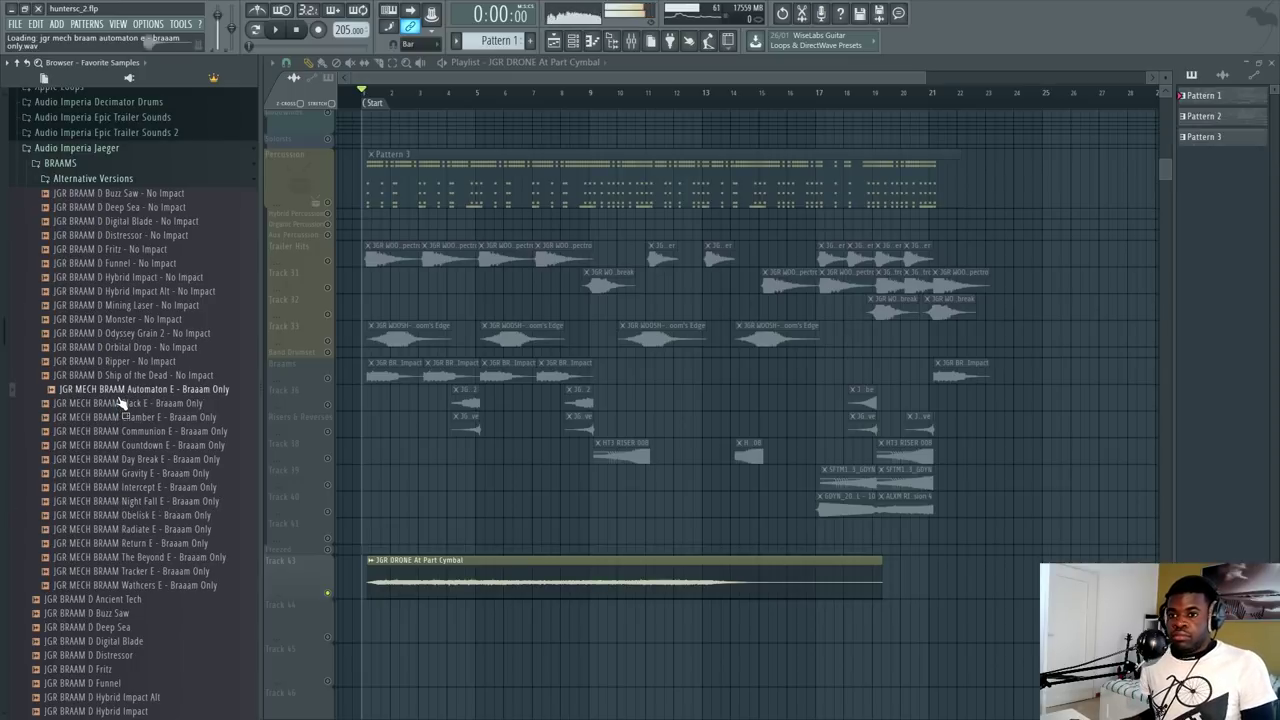
click(283, 34)
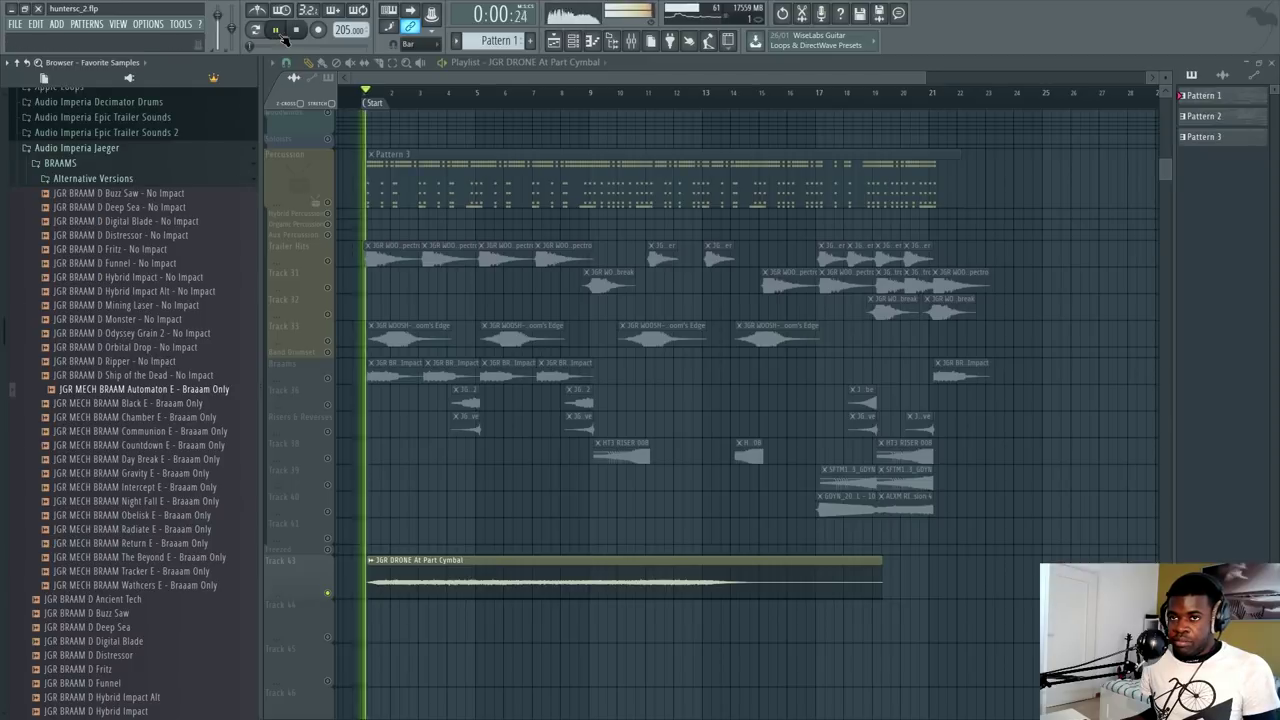
click(283, 34)
Step: Audition the Alternative Versions samples JGR BRAAM D Monster - No Impact and JGR BRAAM D Hybrid Impact - No Impact
click(122, 321)
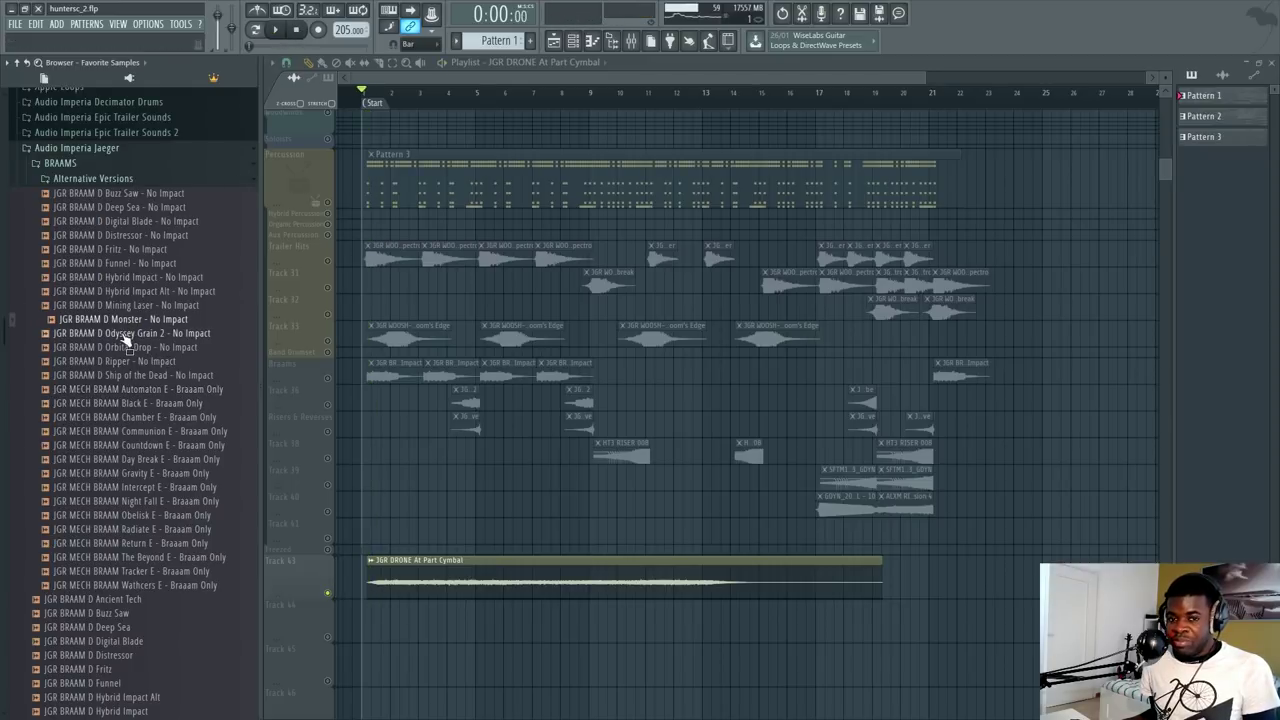
click(120, 278)
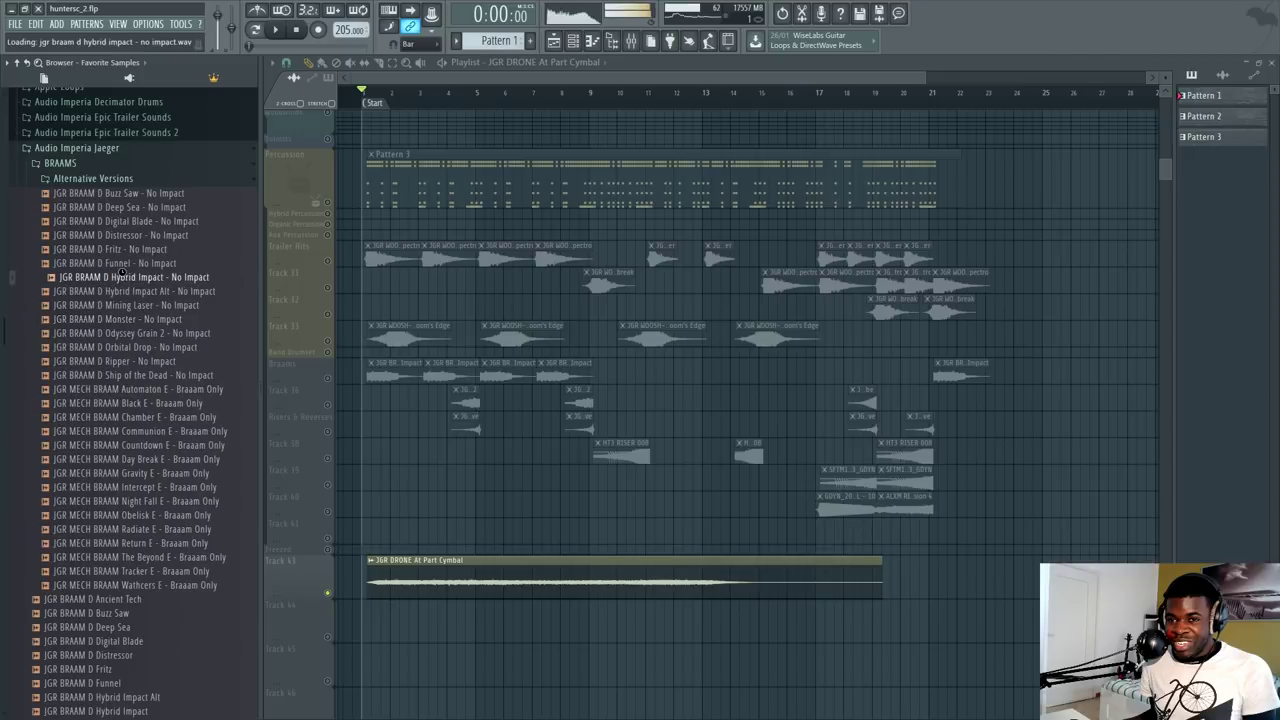
click(300, 31)
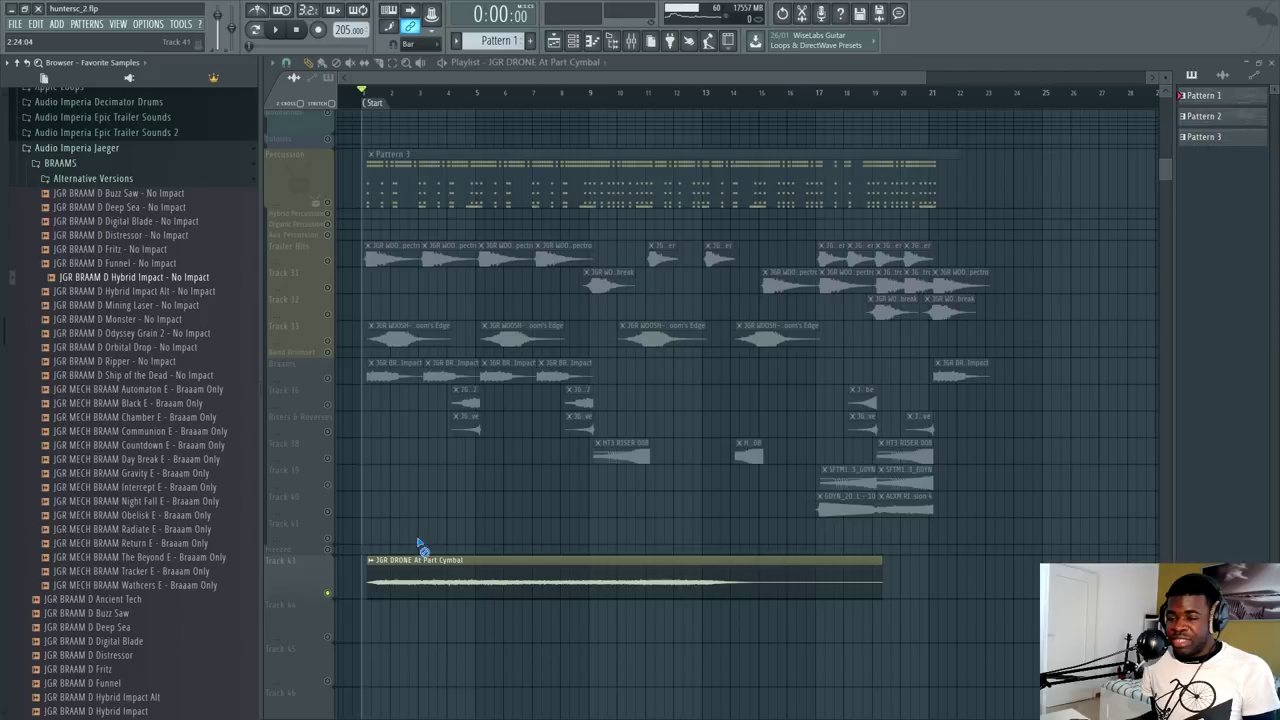
Step: Delete the JGR DRONE At Part Cymbal clip from Track 43 and re-enable the percussion, trailer hits, braams and risers tracks
key(Delete)
scroll(380, 115, up, 4)
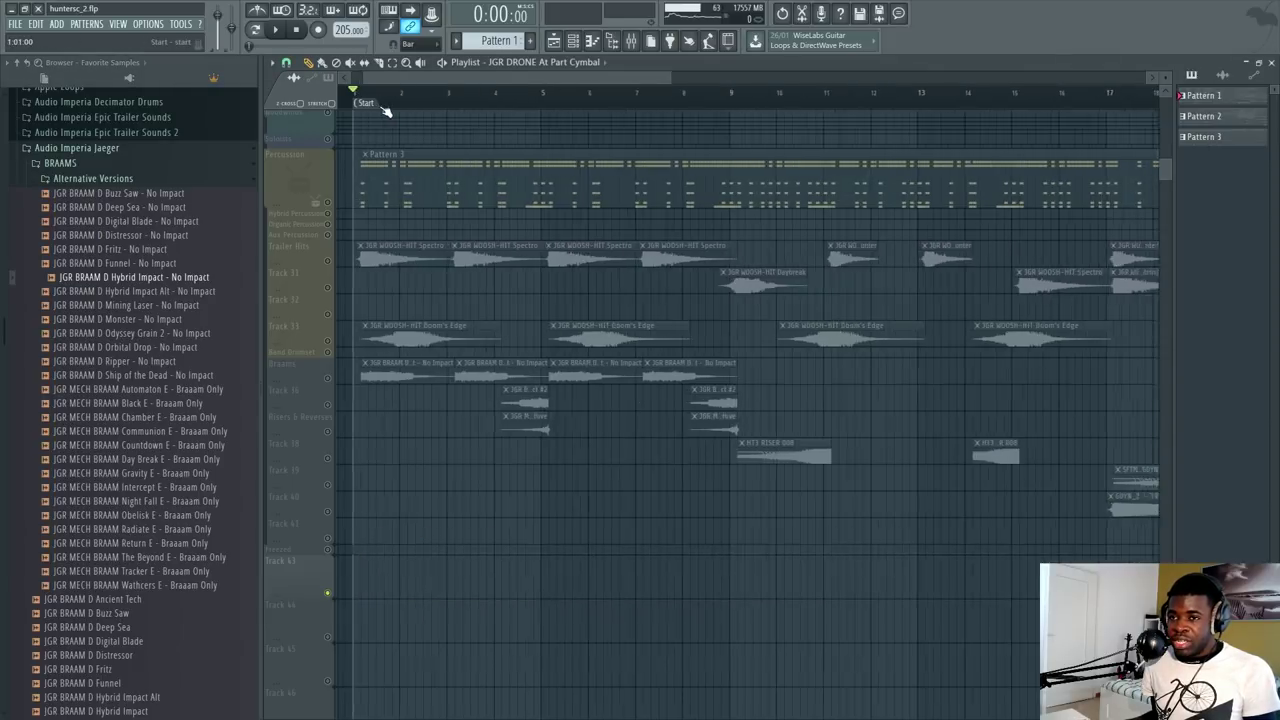
click(337, 316)
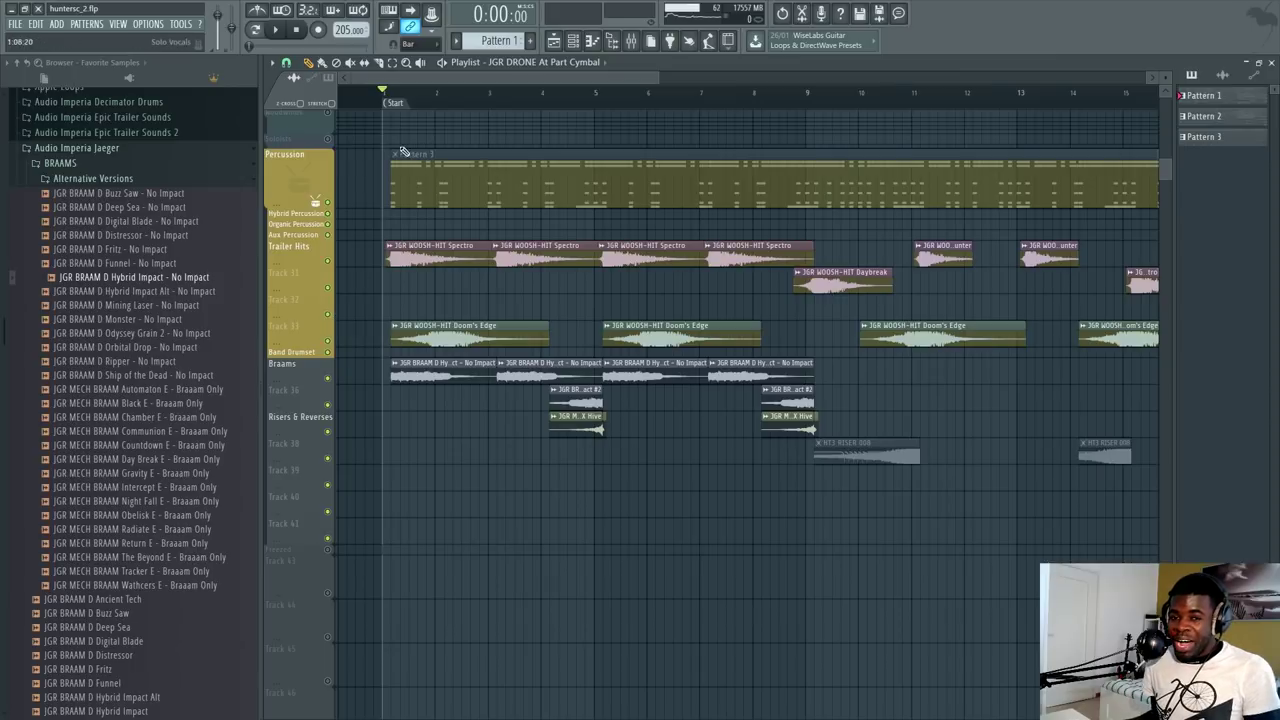
scroll(337, 316, down, 3)
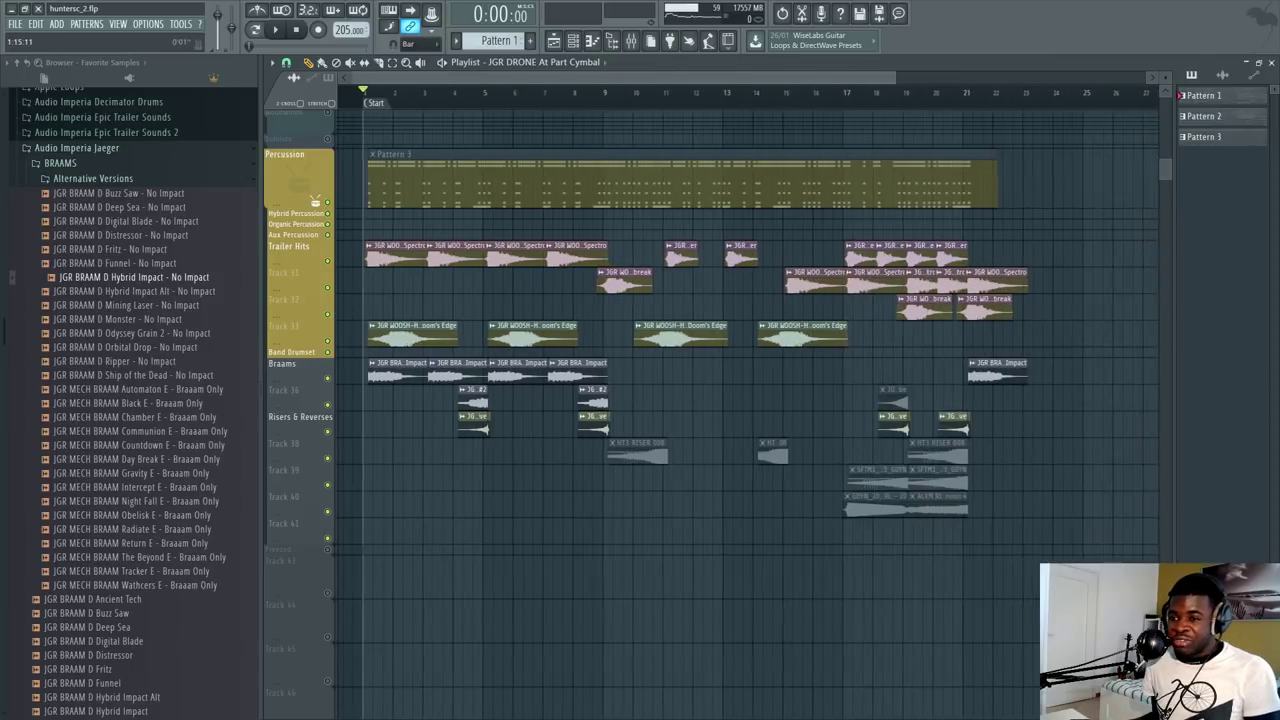
Step: Collapse the Alternative Versions and DRONES folders in the sample browser
click(128, 179)
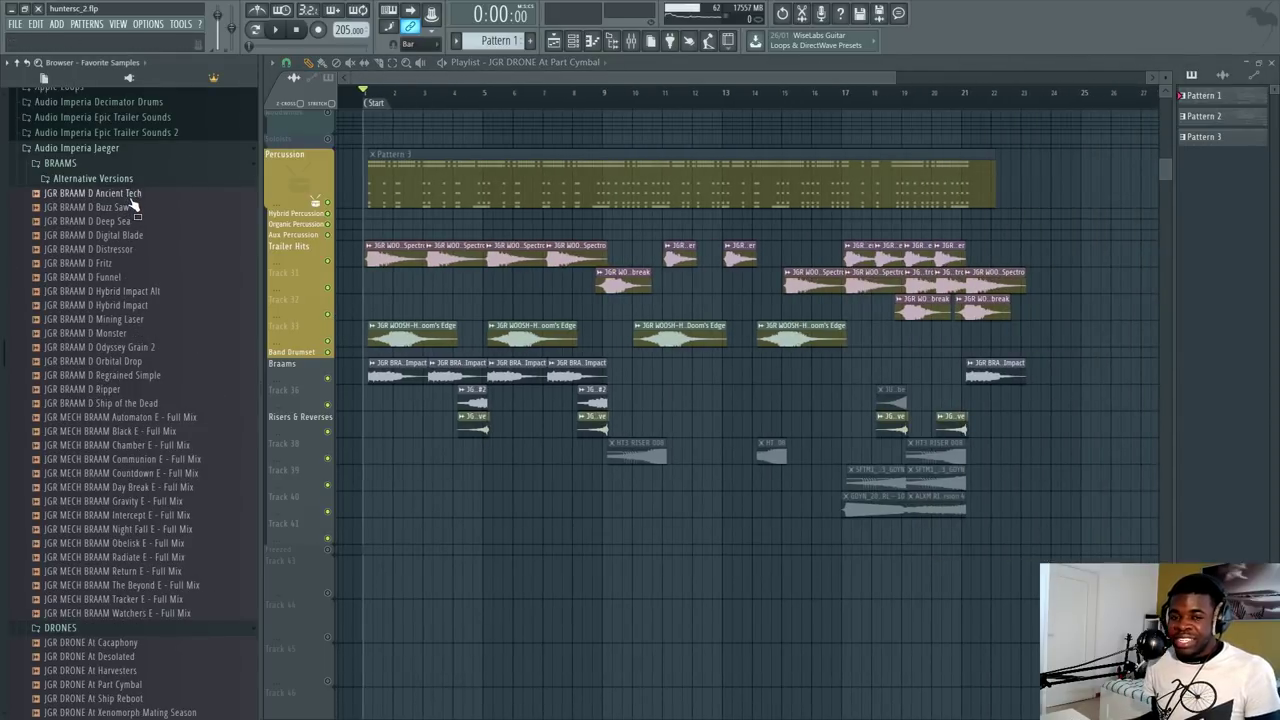
scroll(175, 408, down, 5)
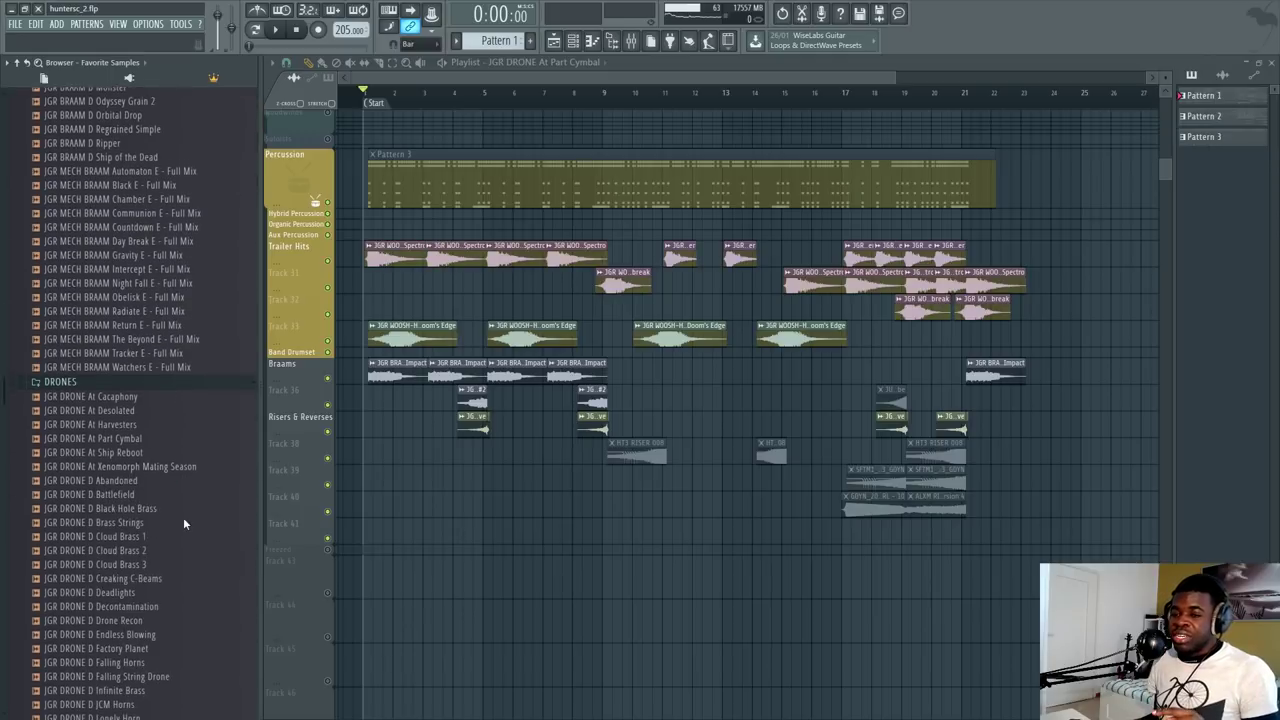
click(215, 378)
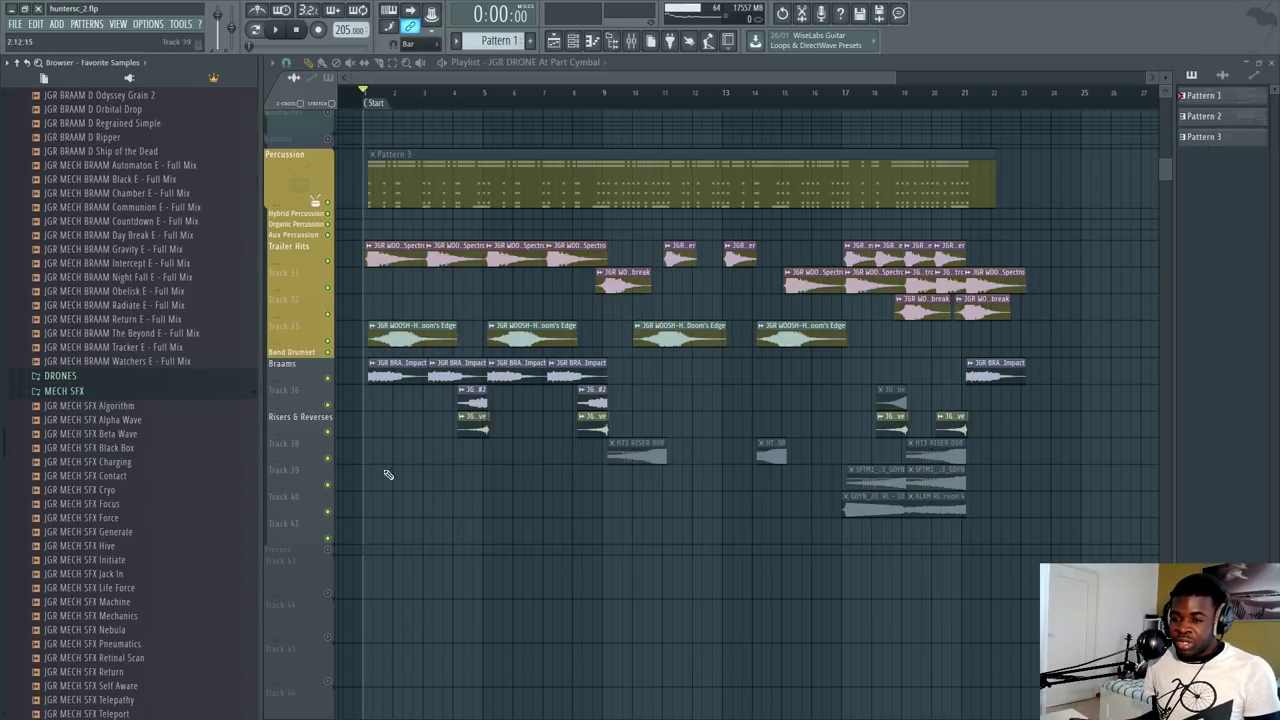
Step: Mute the percussion pattern and Jaeger clips, unmute the riser and reverse clips, and play them from near bar 18
key(r)
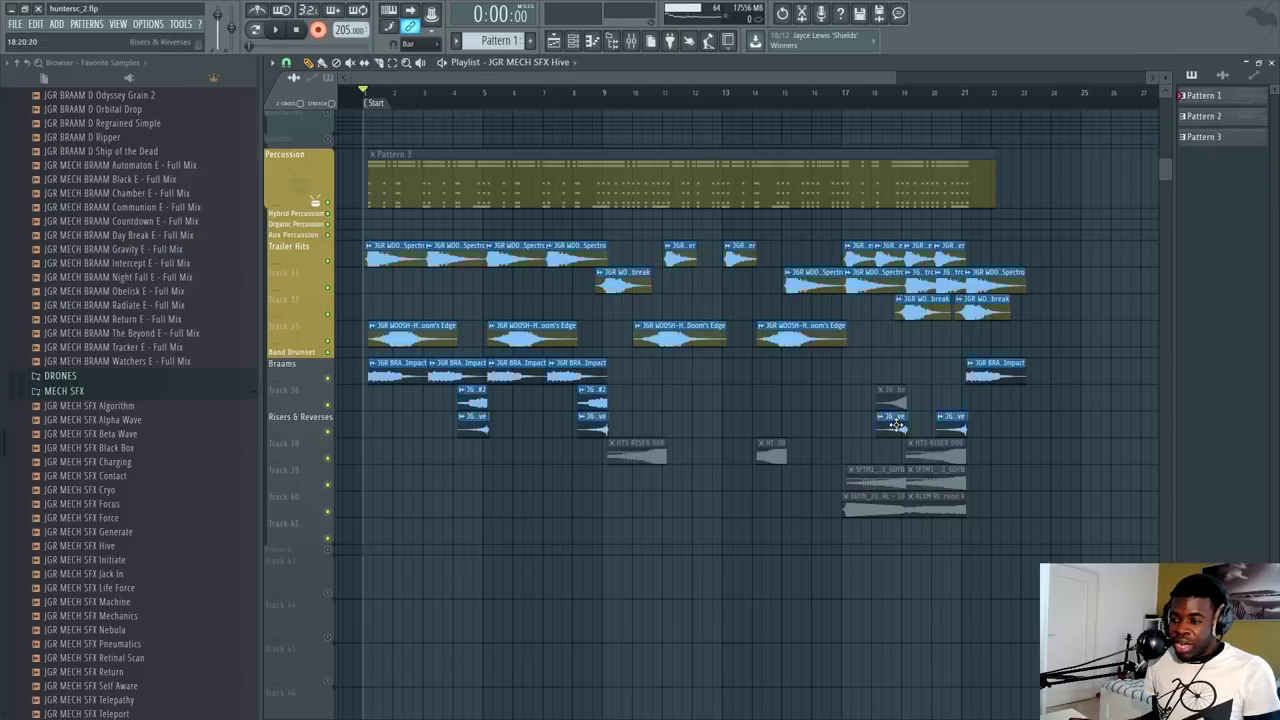
click(903, 93)
key(space)
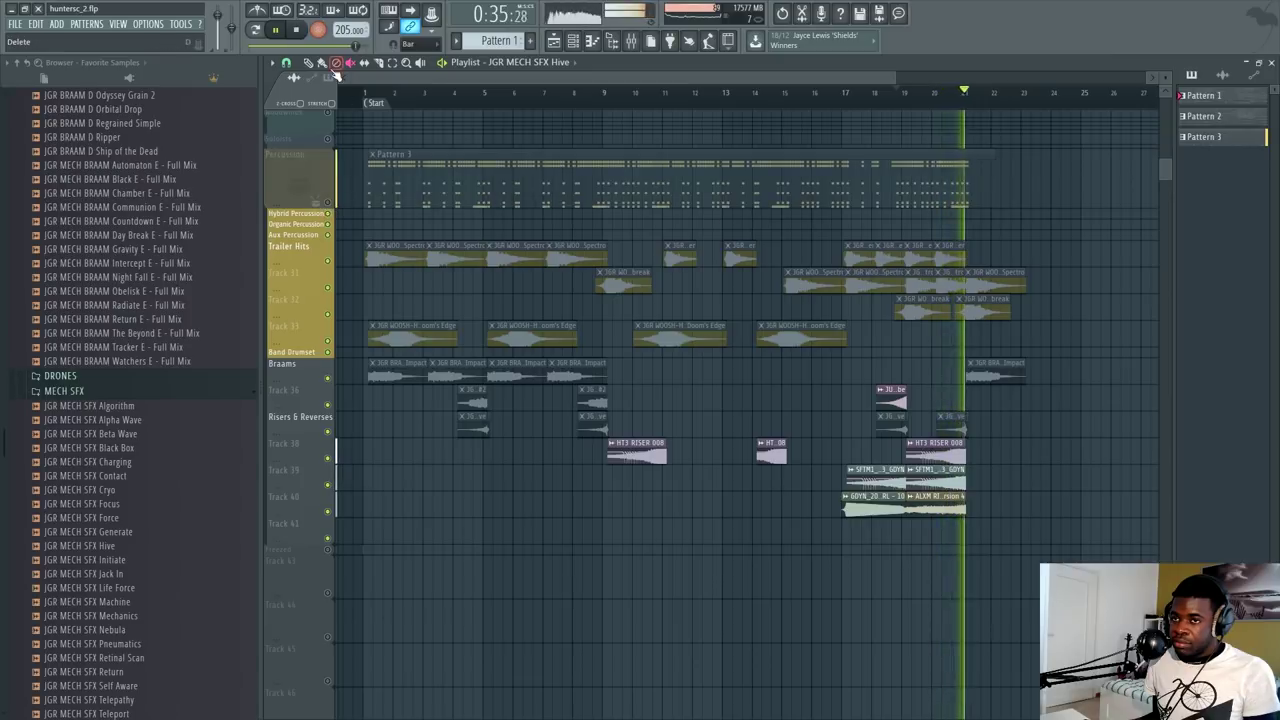
key(space)
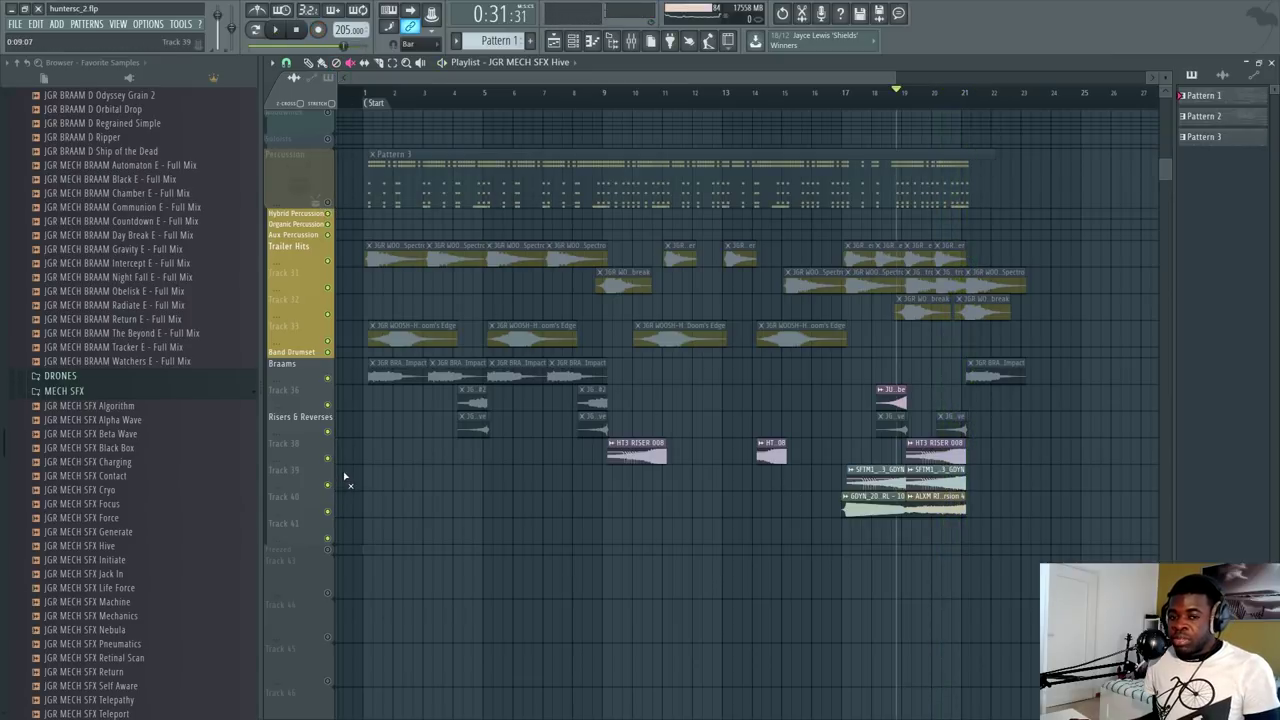
Step: Collapse the MECH SFX, MECH-HITS and WOOSH-HITS folders of Audio Imperia Jaeger
scroll(87, 424, down, 2)
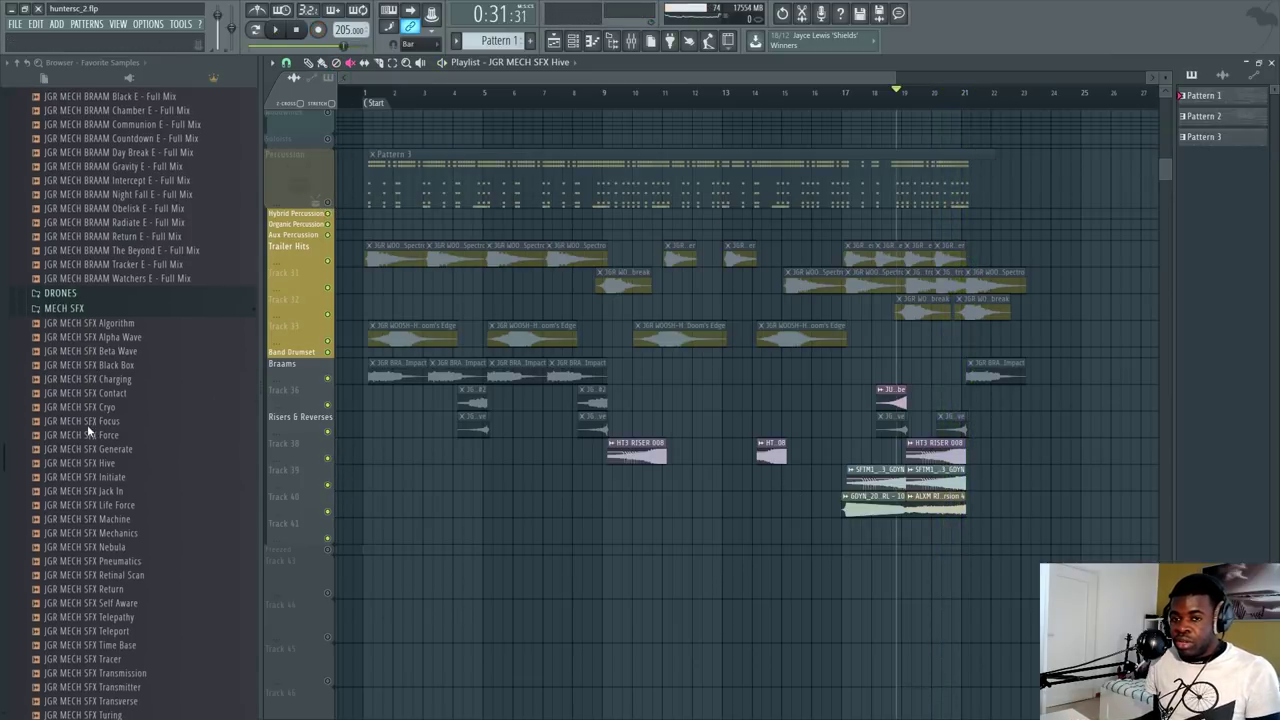
click(82, 312)
click(85, 321)
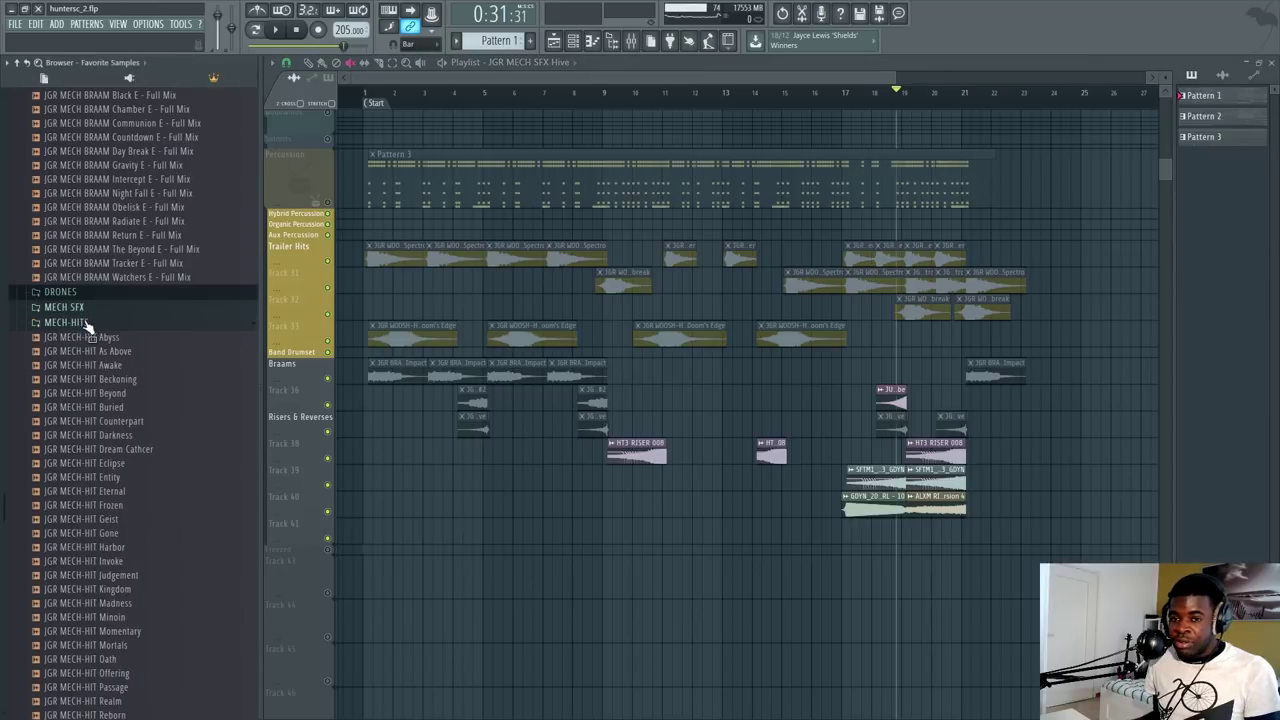
click(85, 322)
click(88, 337)
click(104, 340)
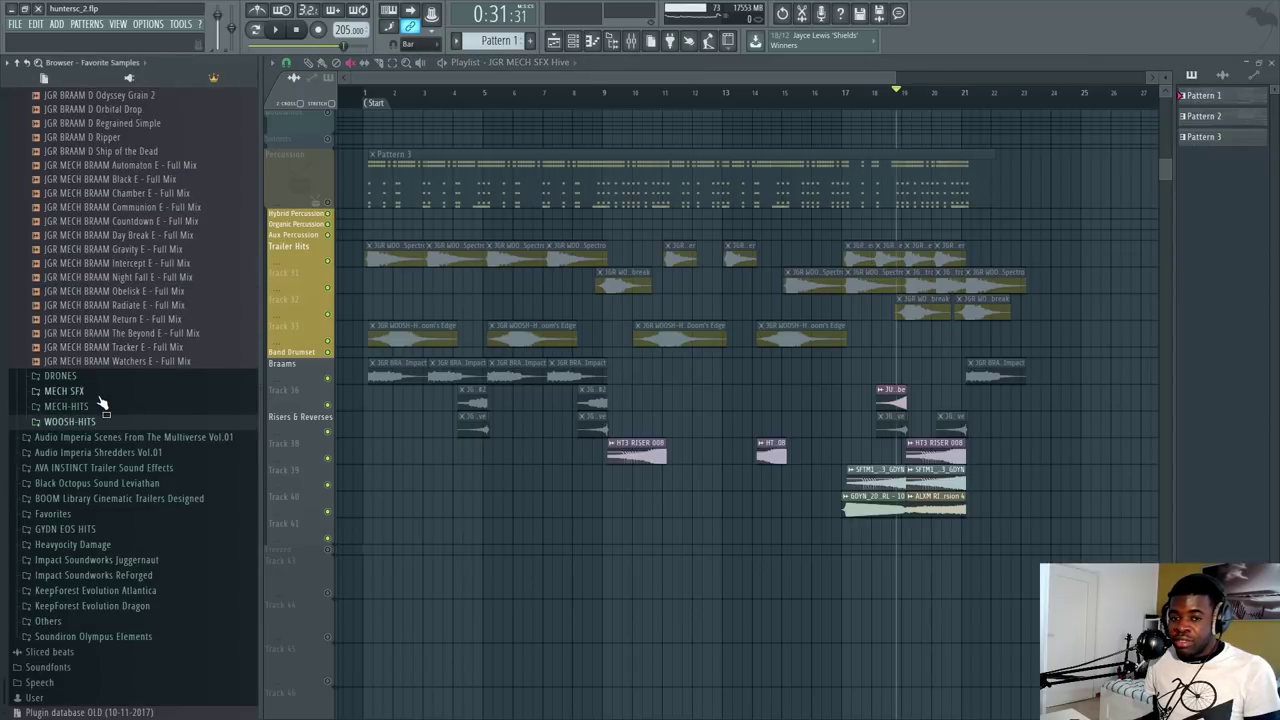
scroll(101, 400, up, 10)
click(112, 350)
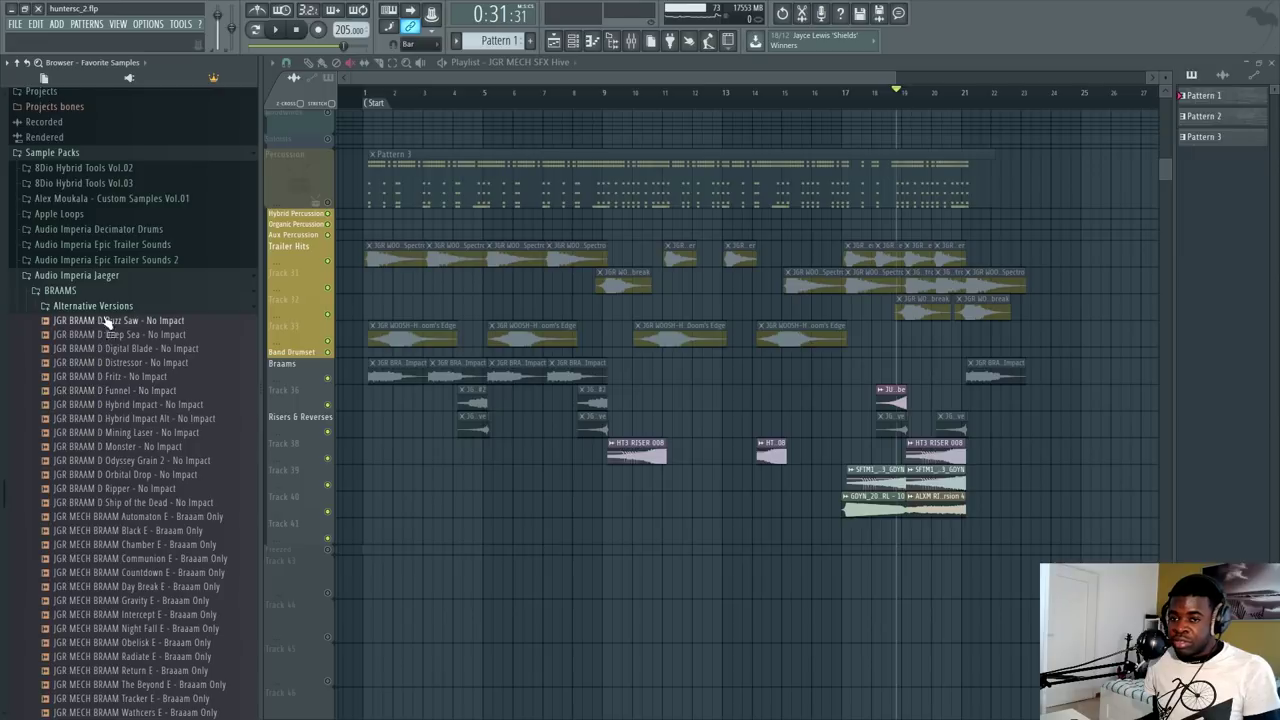
click(108, 309)
scroll(110, 320, up, 3)
click(107, 345)
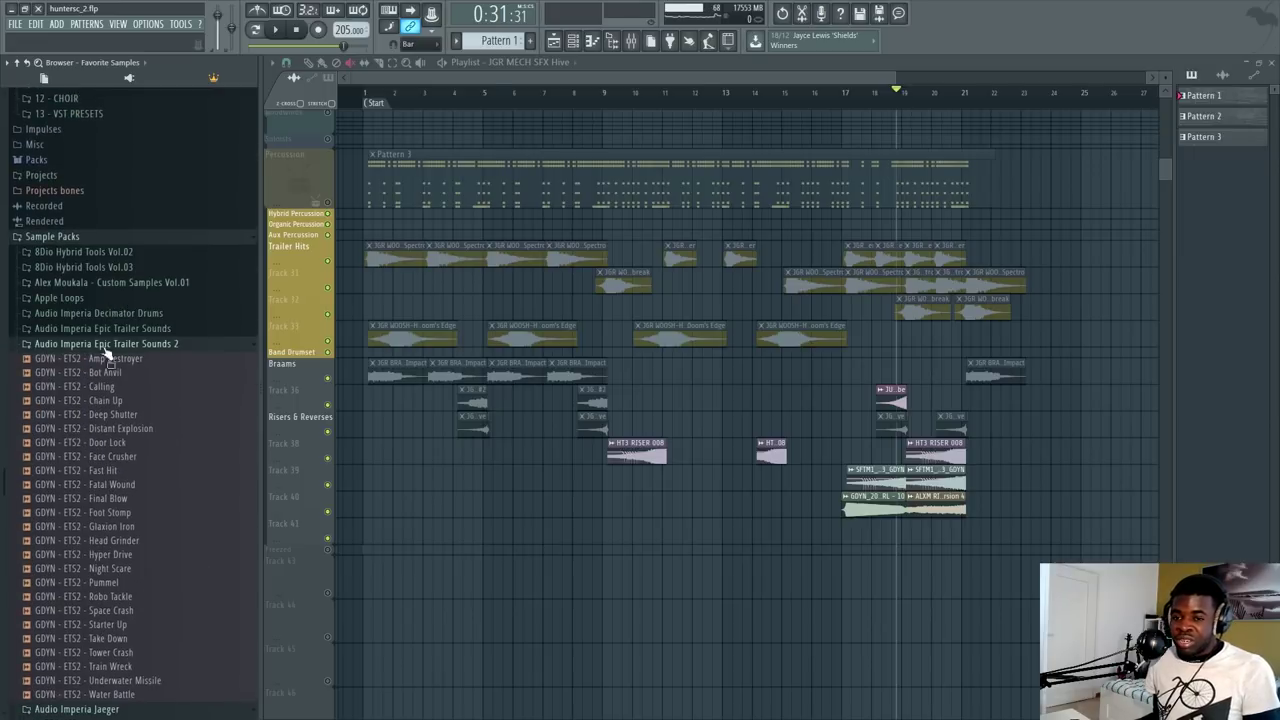
click(126, 346)
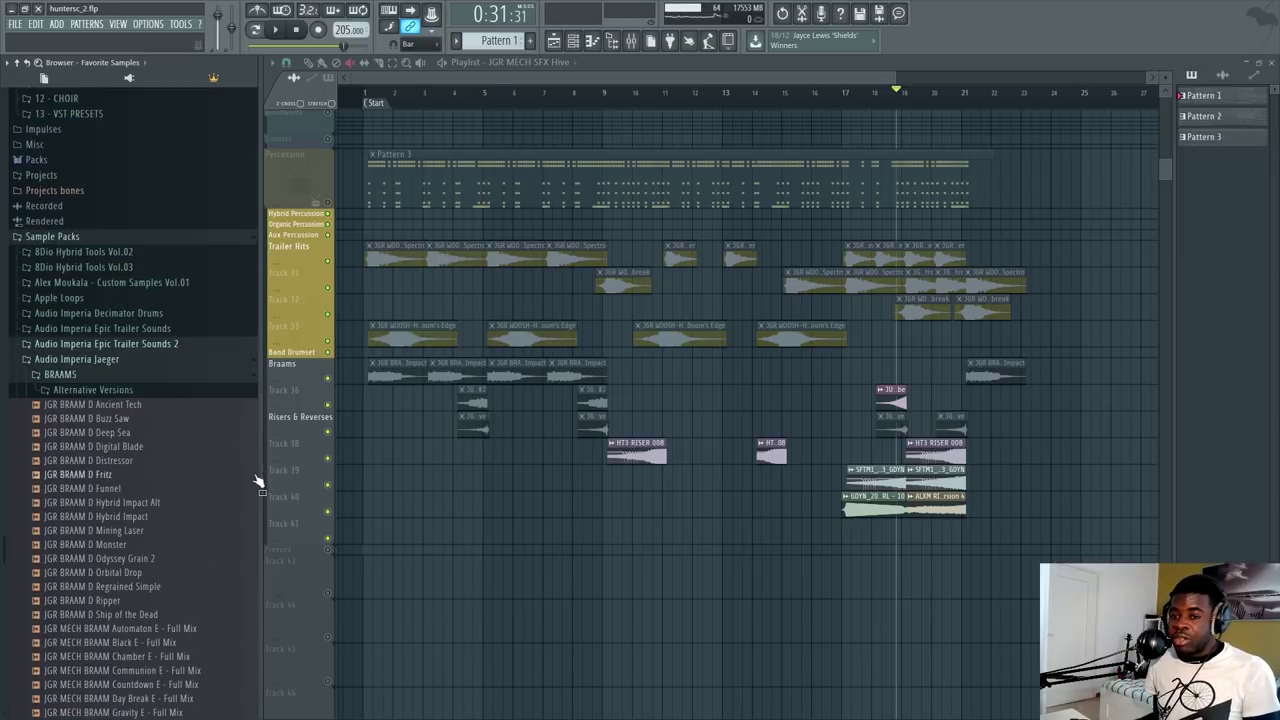
scroll(74, 381, down, 10)
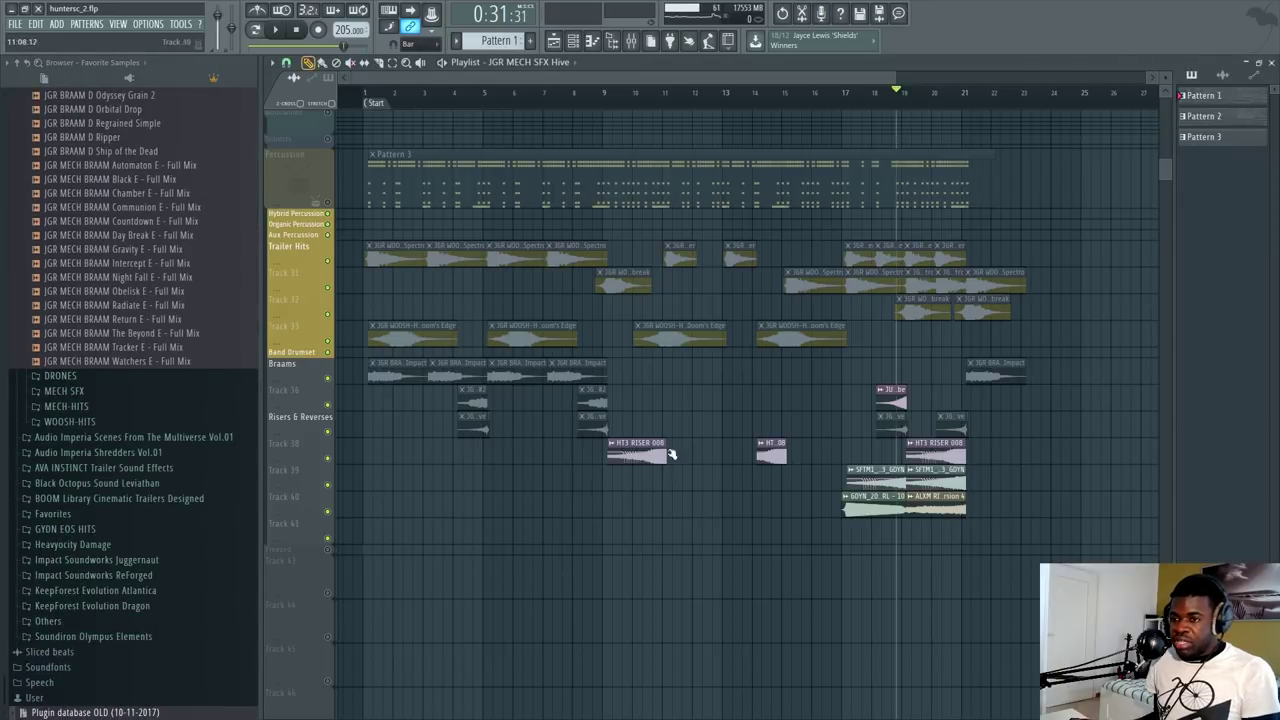
Step: Look through the channel rack's instruments and check the Kontakt instance of the Extra C channel
key(F6)
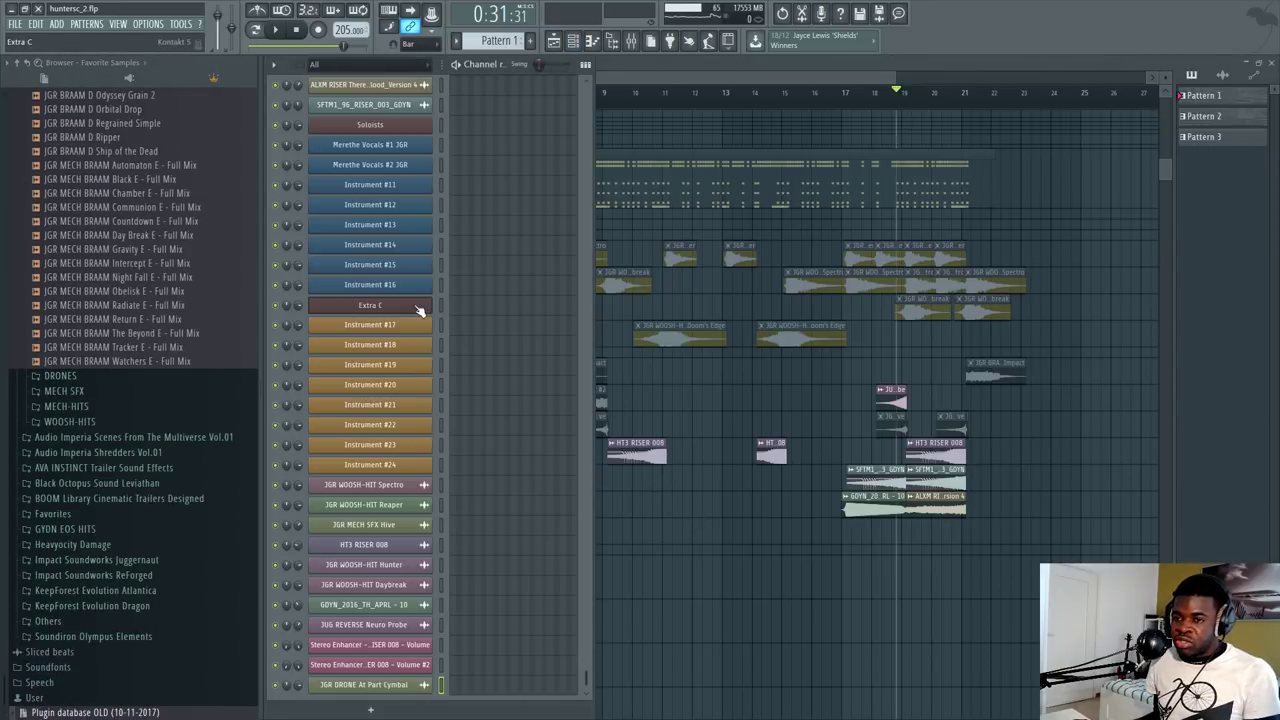
click(419, 309)
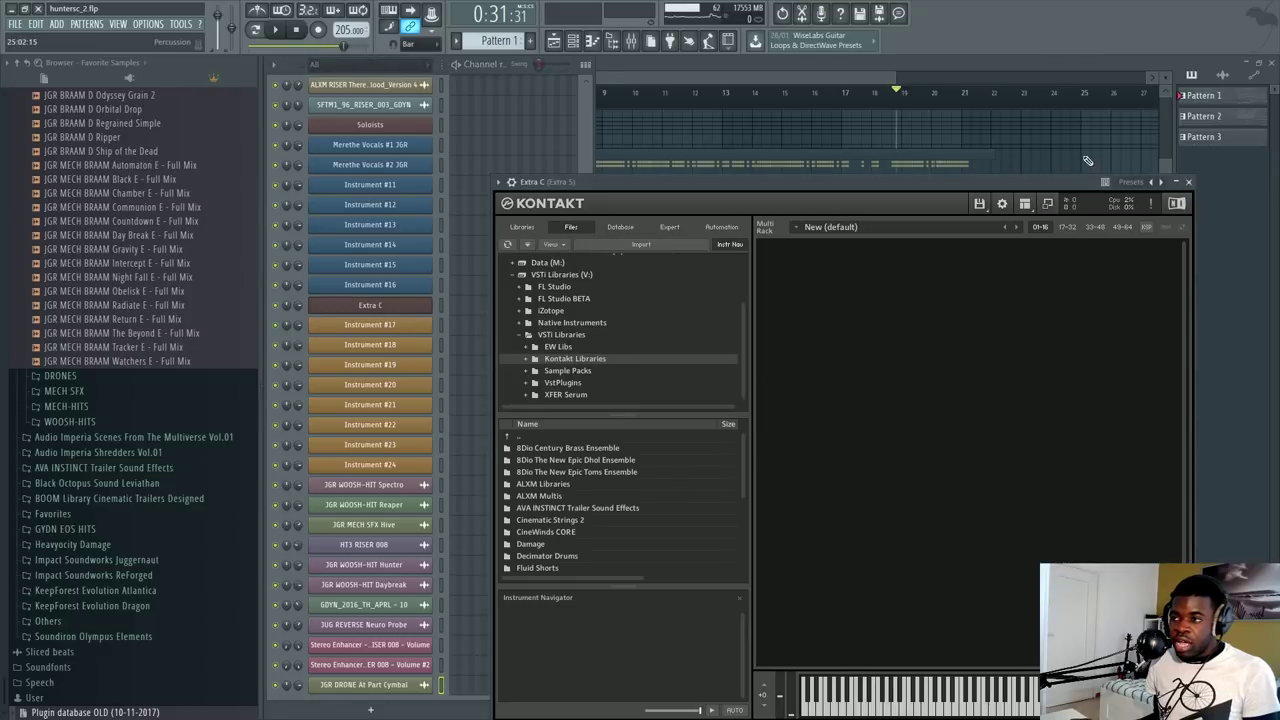
click(1088, 160)
key(F6)
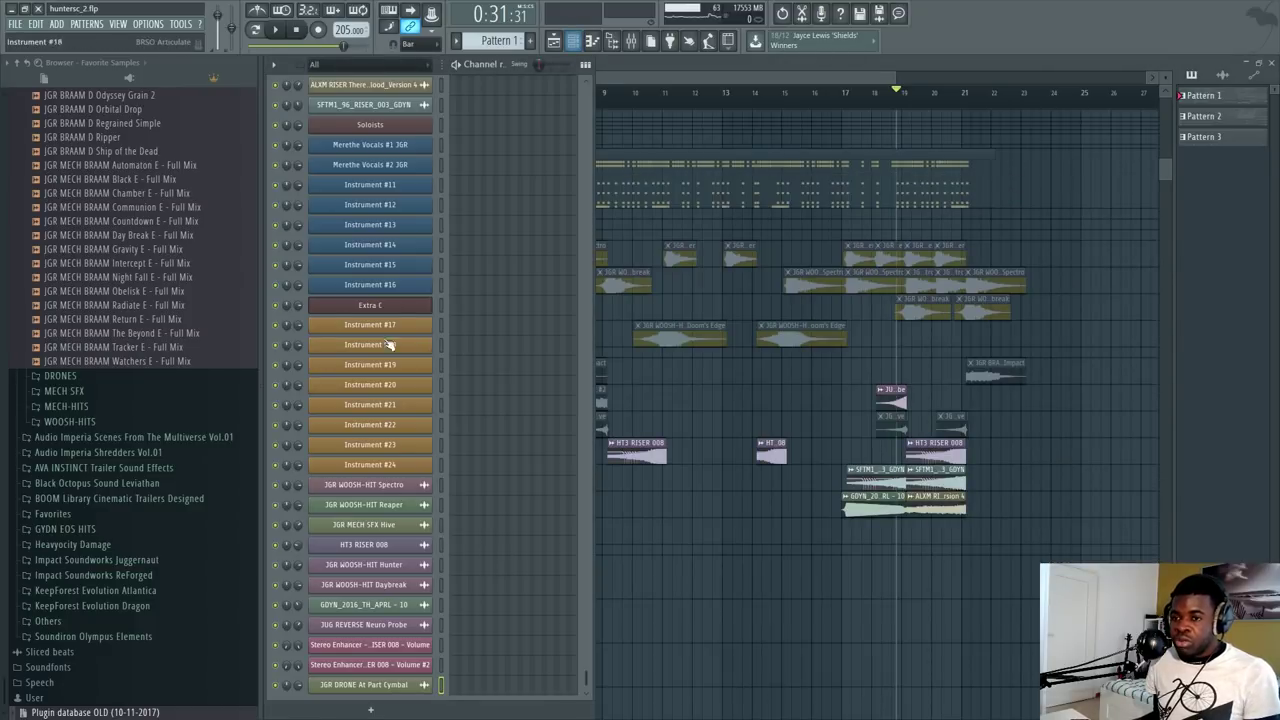
scroll(511, 300, up, 5)
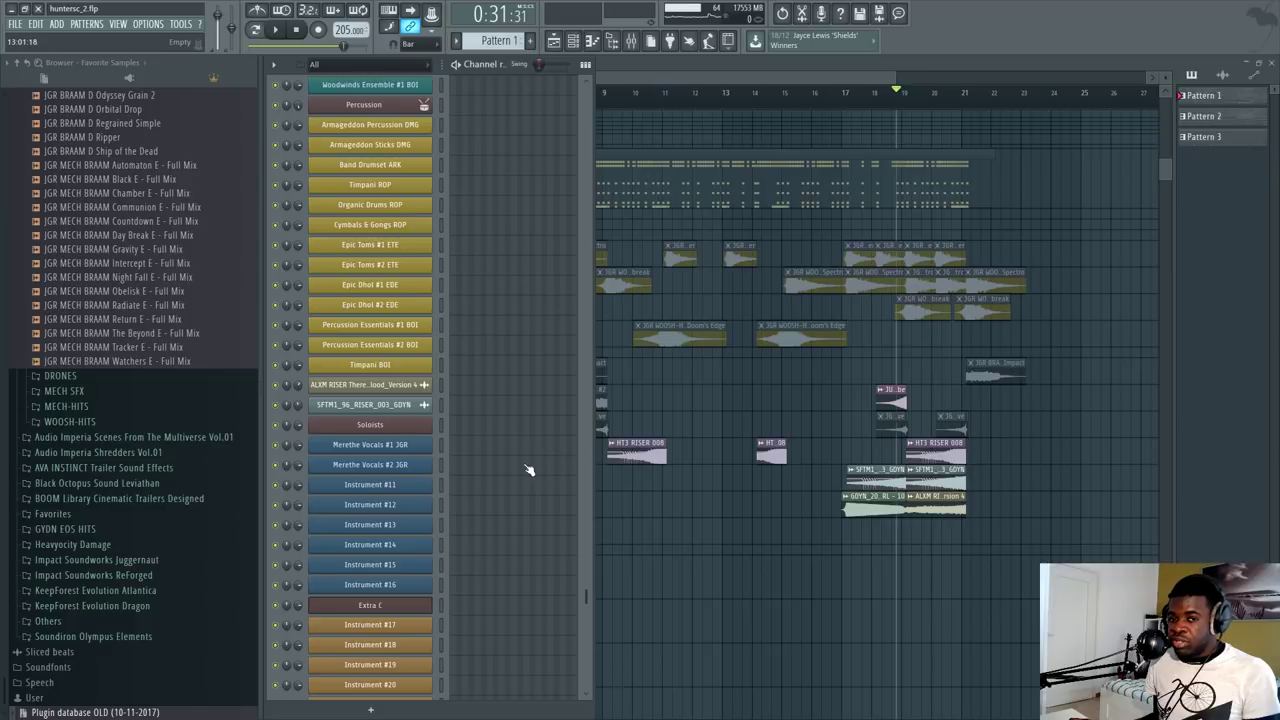
key(F6)
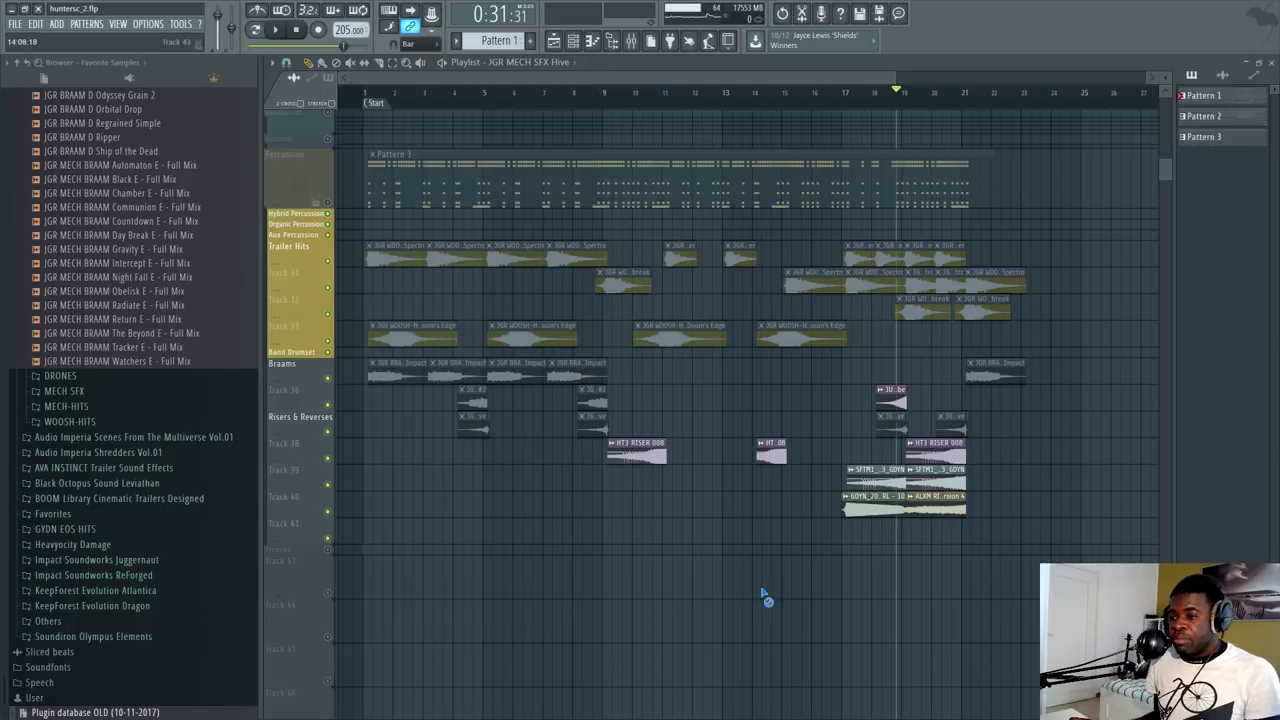
Step: Switch to the hymn_faith_2 project, open the Soloists Kontakt instance and expand its first Jaeger vocals instrument
click(379, 106)
scroll(381, 108, up, 3)
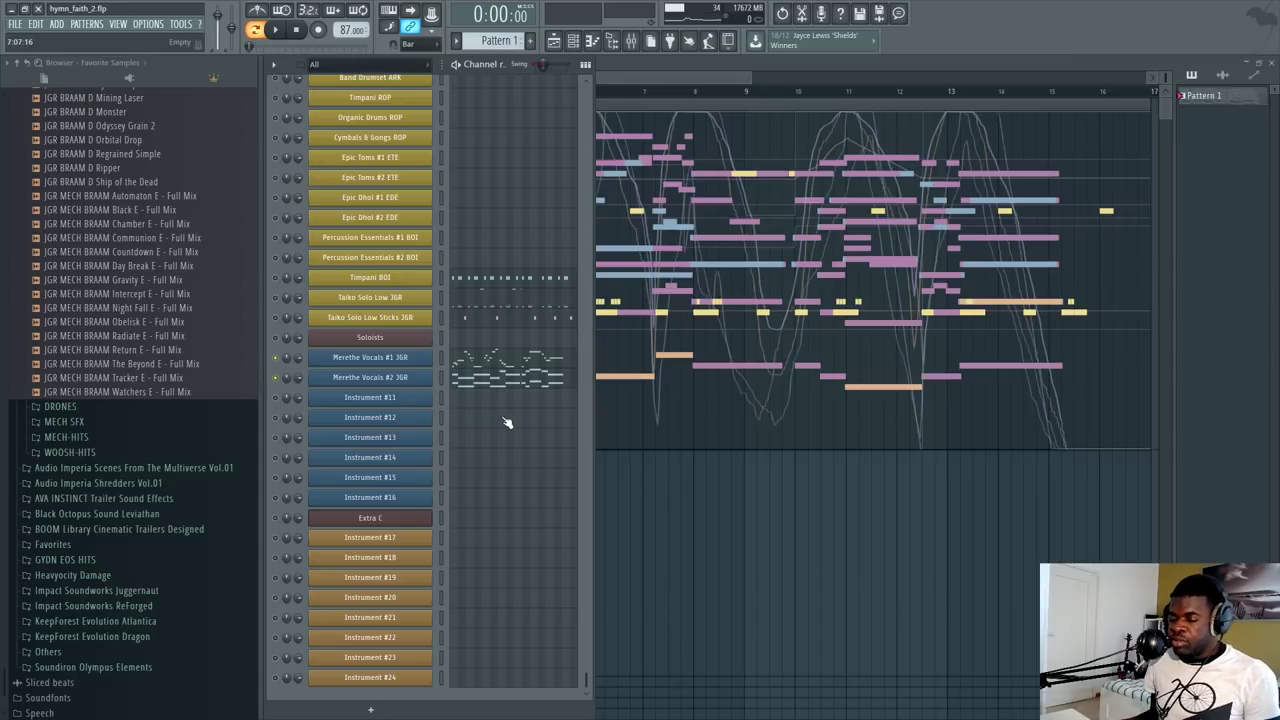
click(402, 344)
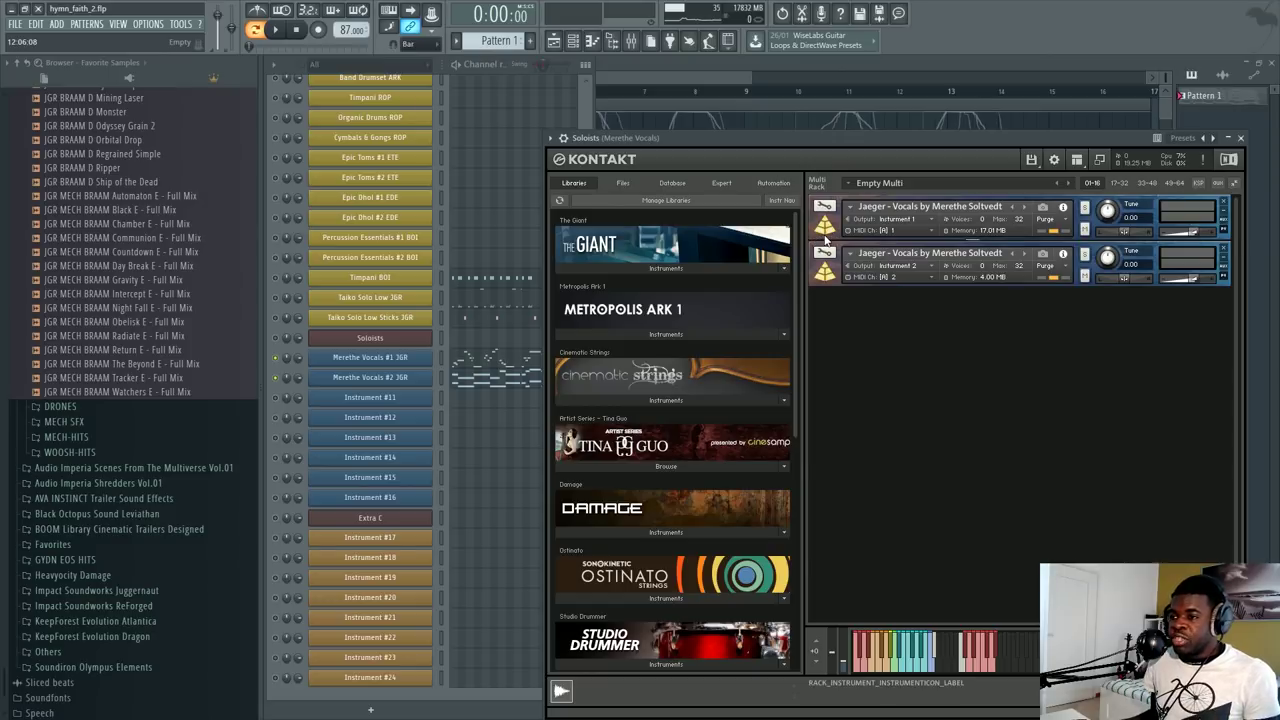
click(825, 232)
drag(843, 145, 791, 109)
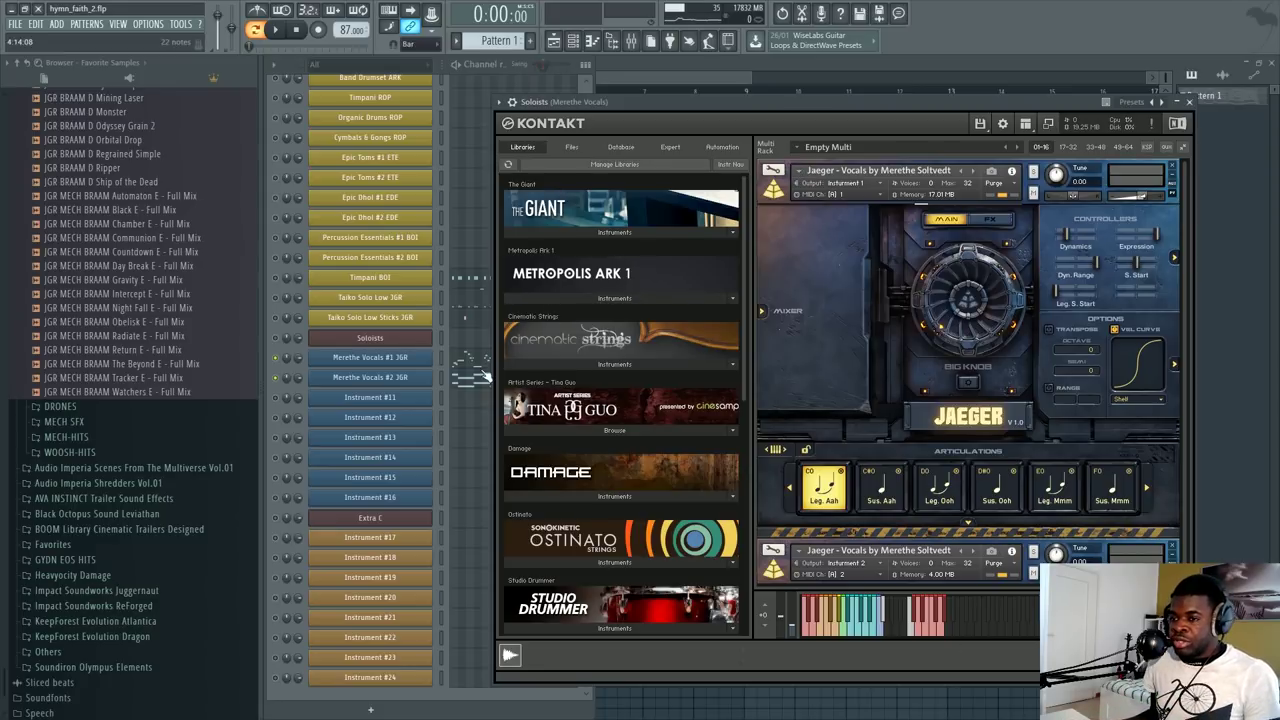
Step: Open the piano roll of the Merethe Vocals #1 JGR channel and enlarge its window
click(441, 338)
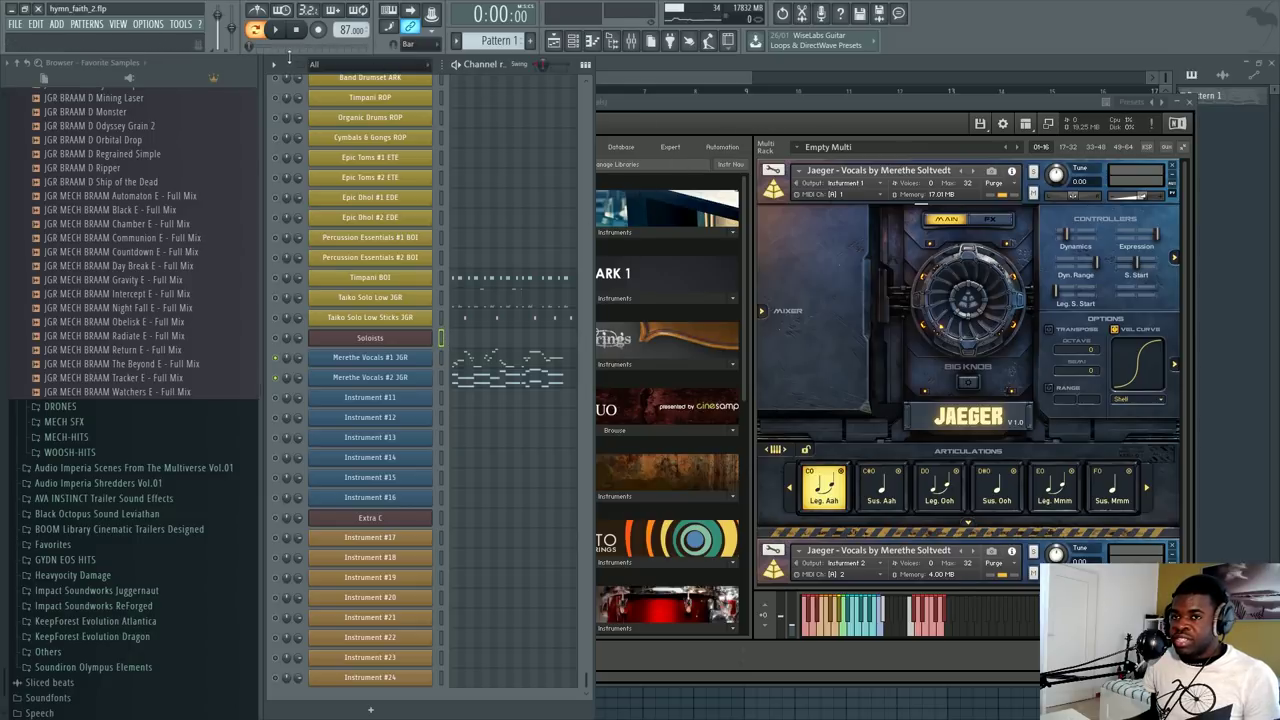
click(484, 362)
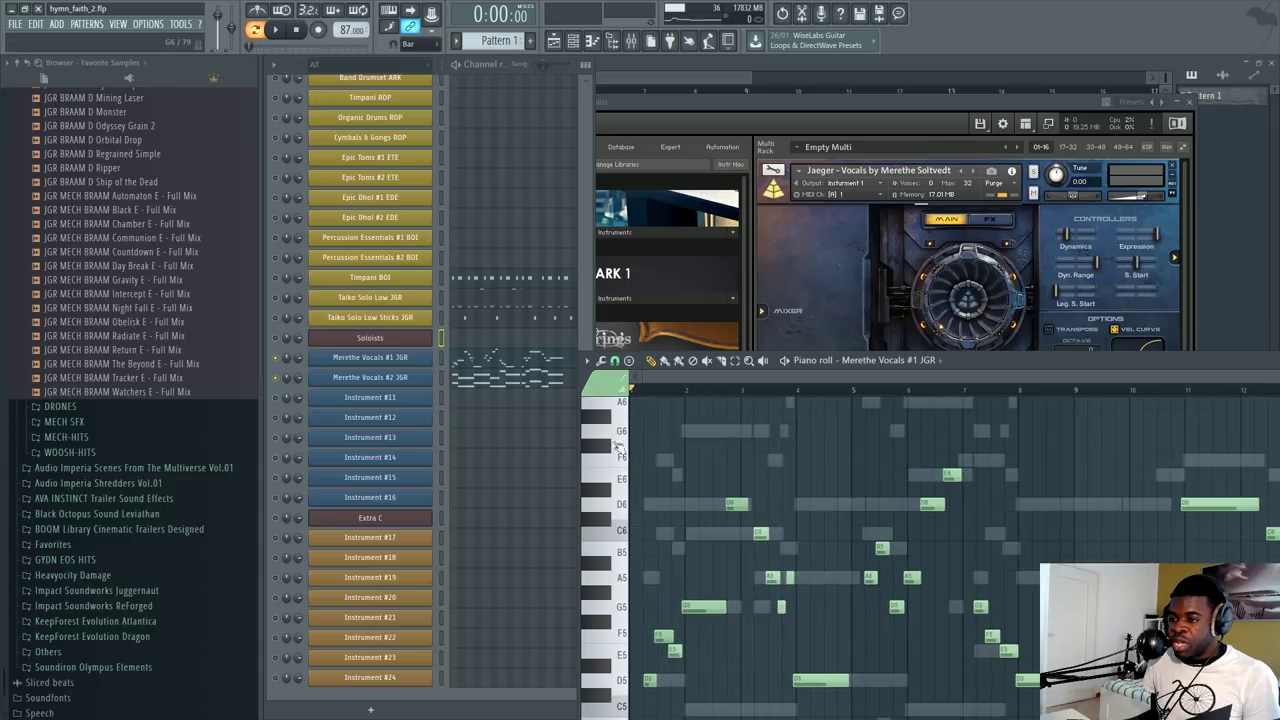
double_click(590, 360)
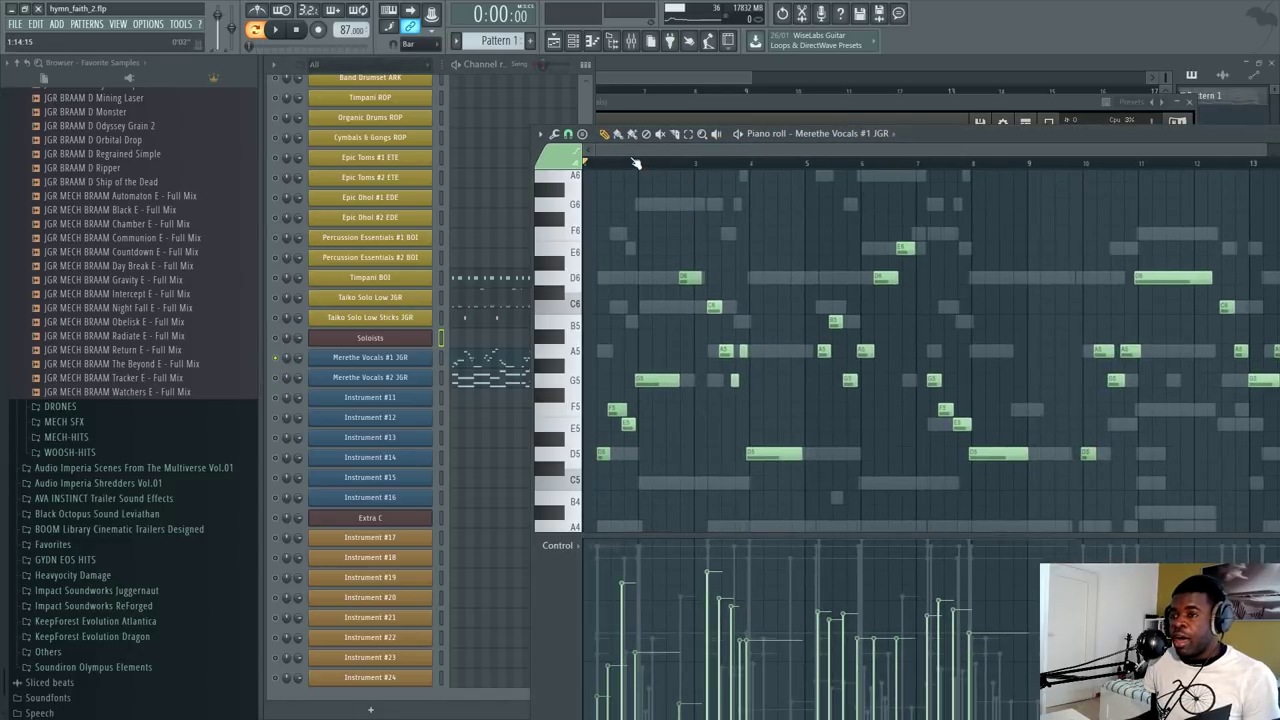
Step: Play the Merethe Vocals #1 JGR part with its Dynamics automation displayed and check the note color articulation list
click(739, 134)
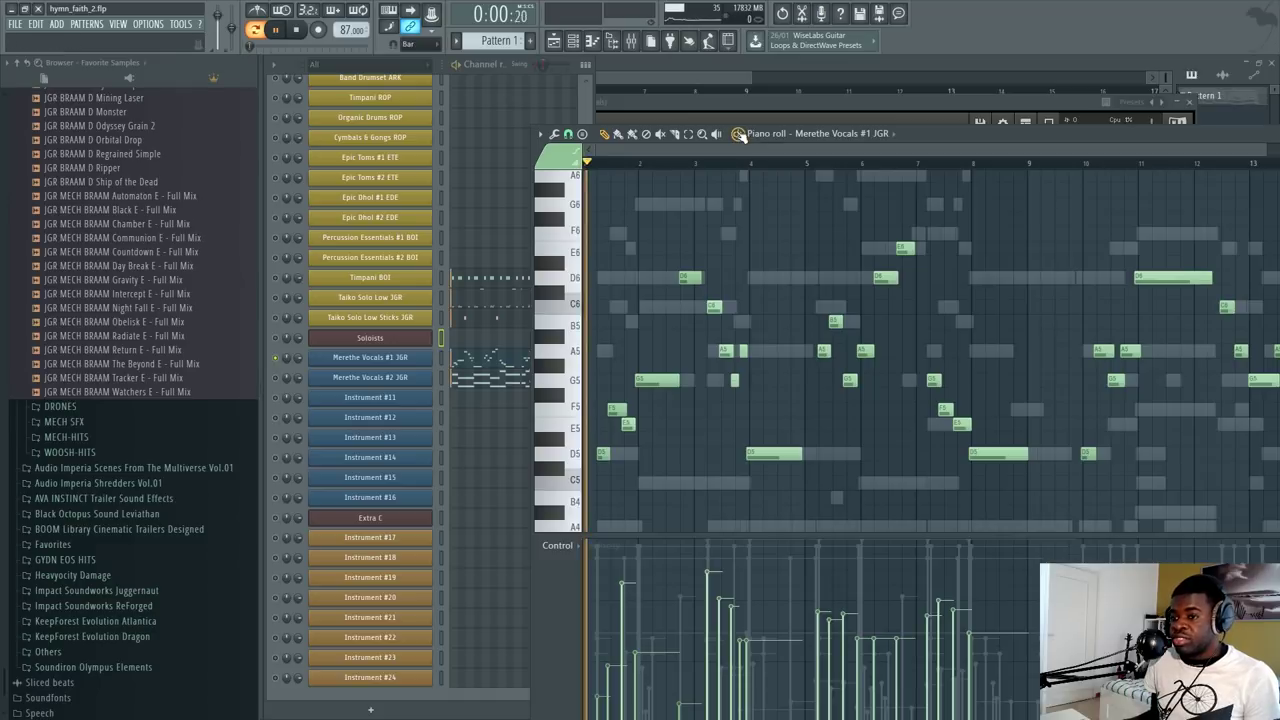
click(557, 545)
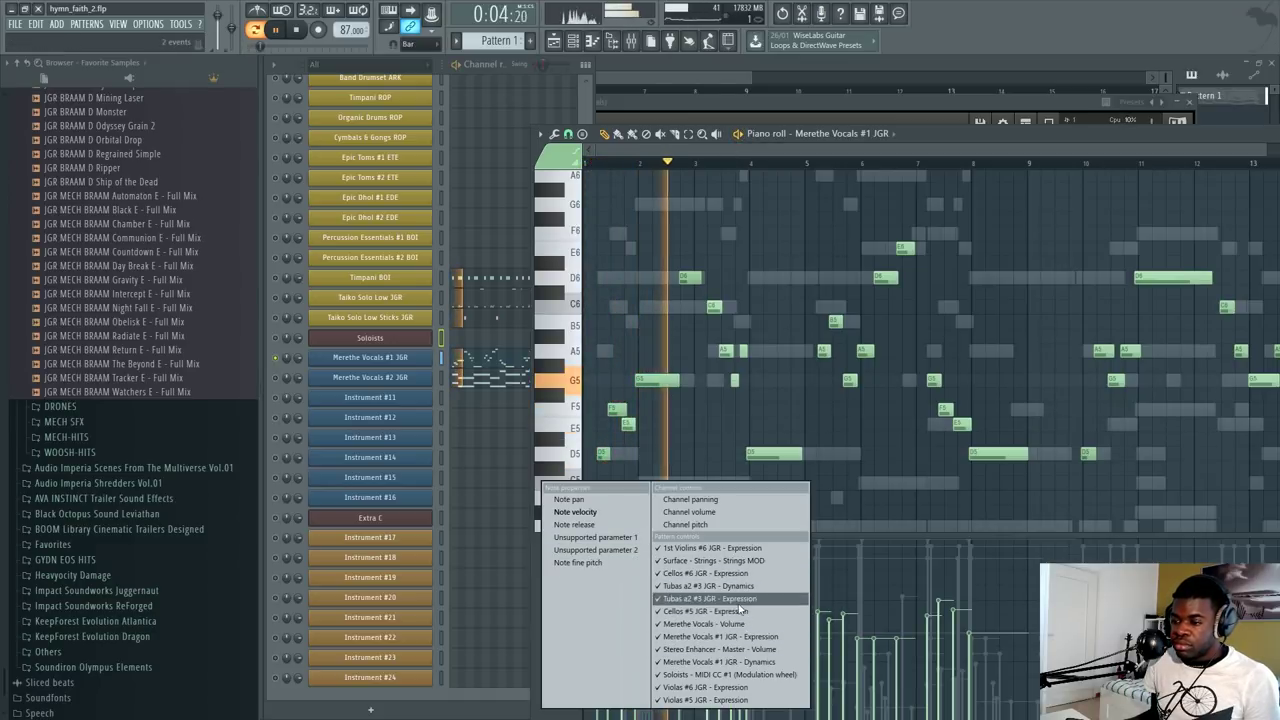
click(720, 661)
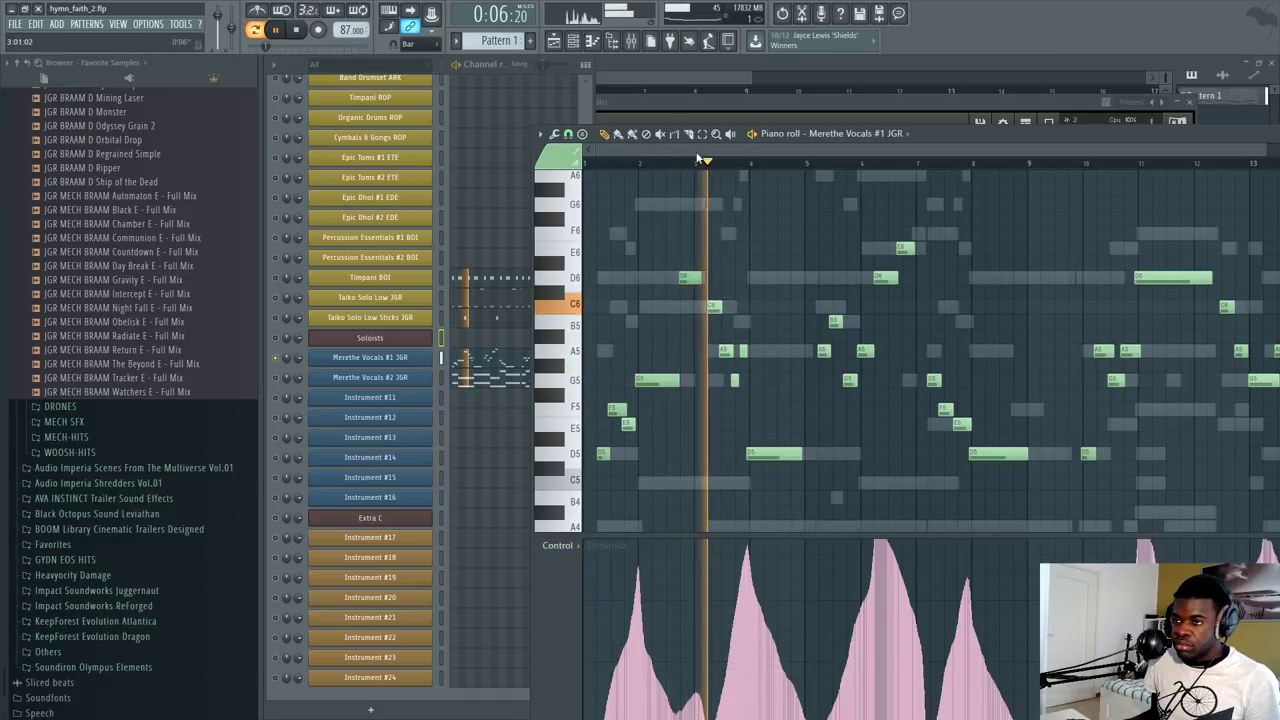
drag(950, 131, 898, 74)
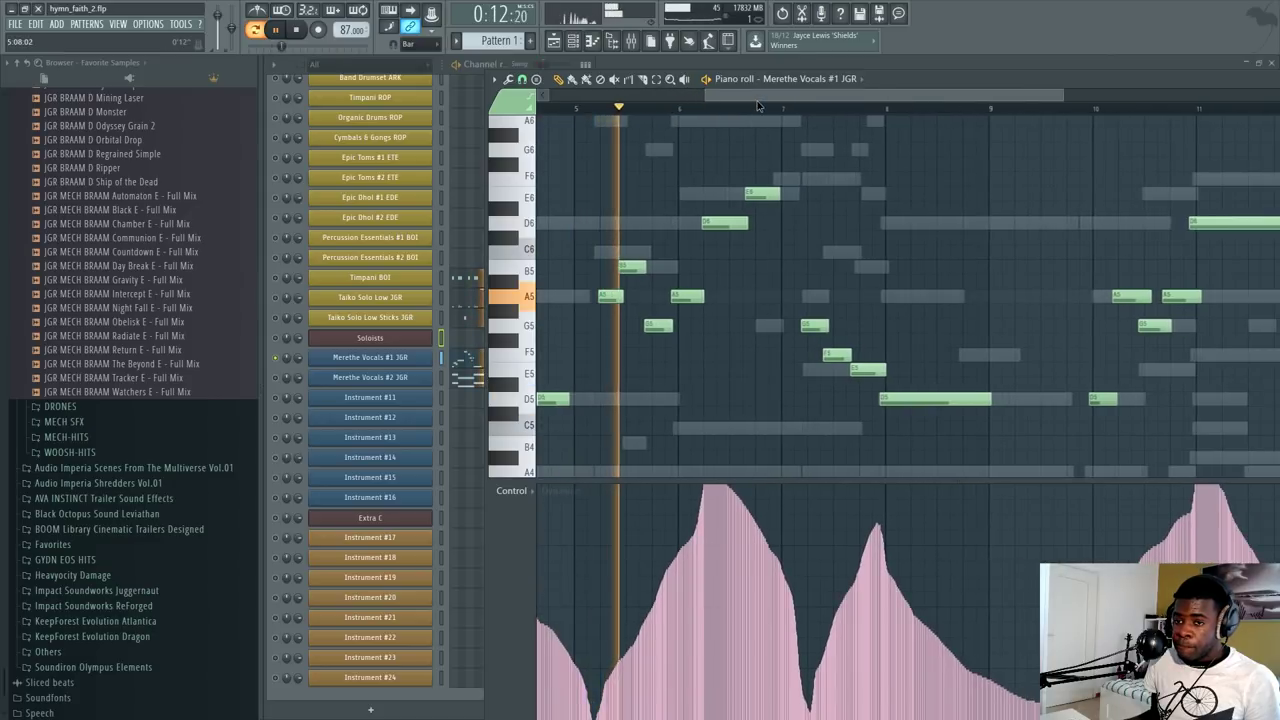
scroll(777, 94, down, 2)
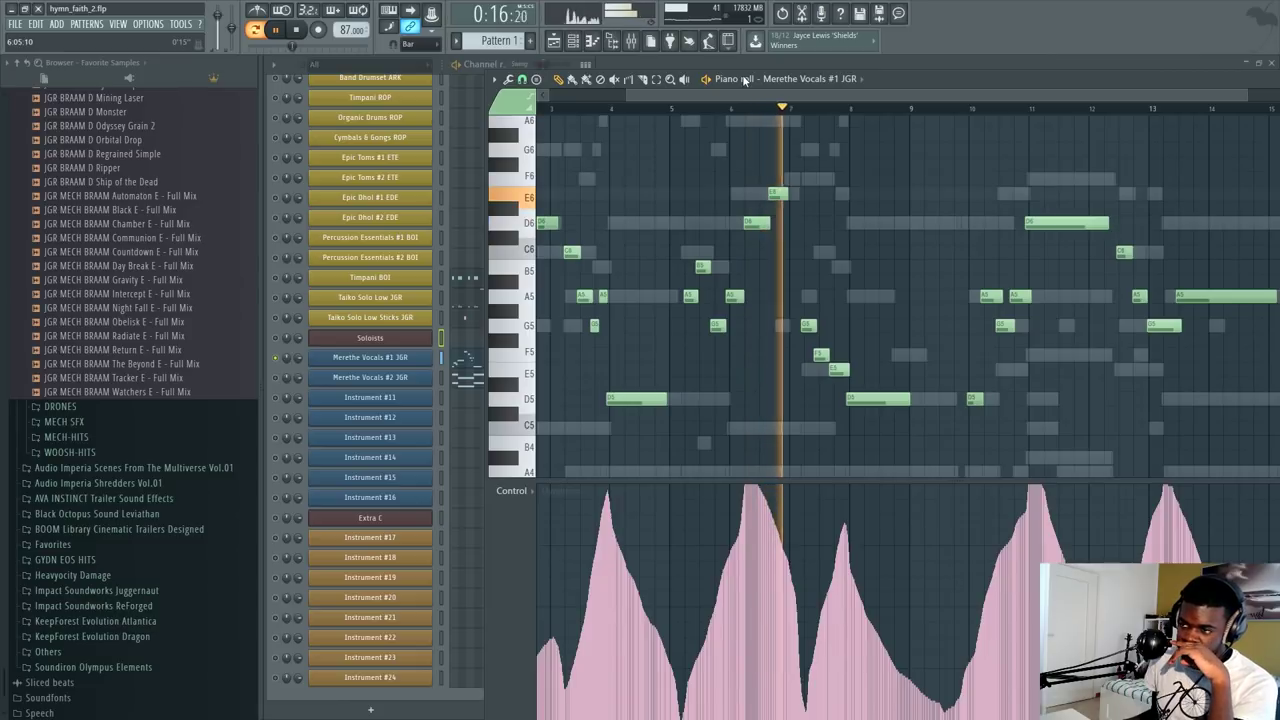
drag(794, 96, 880, 101)
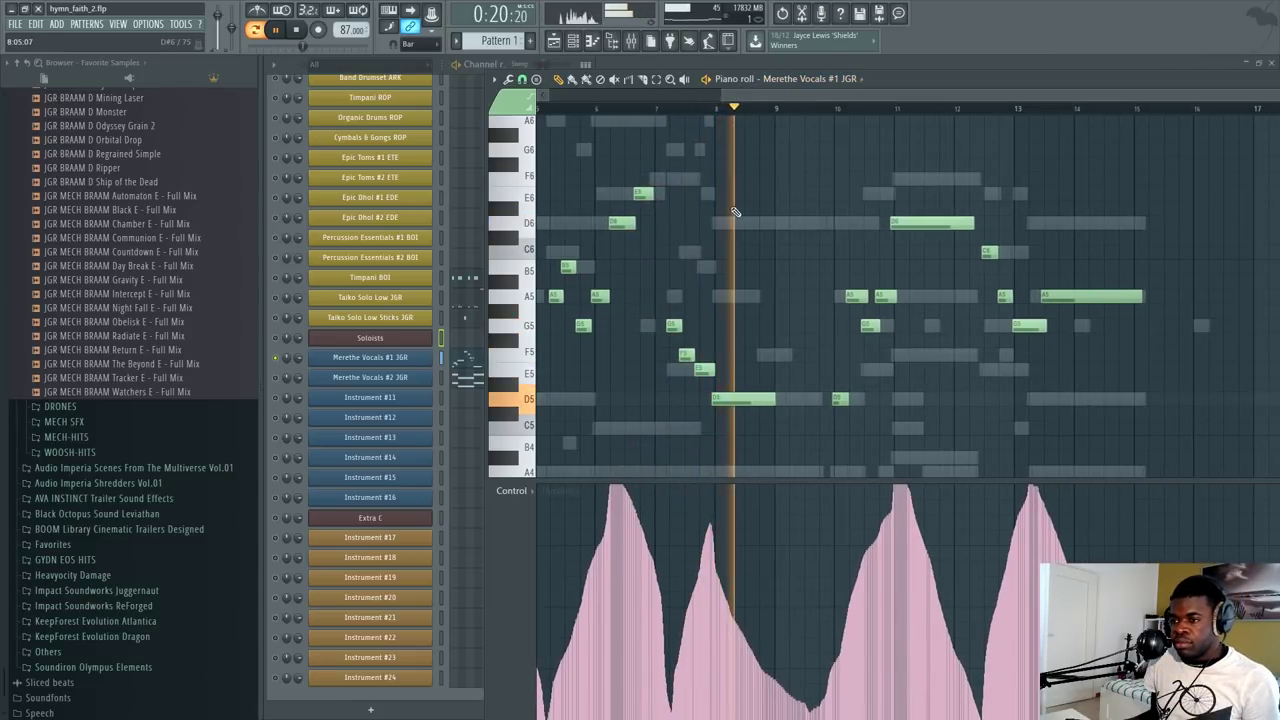
key(space)
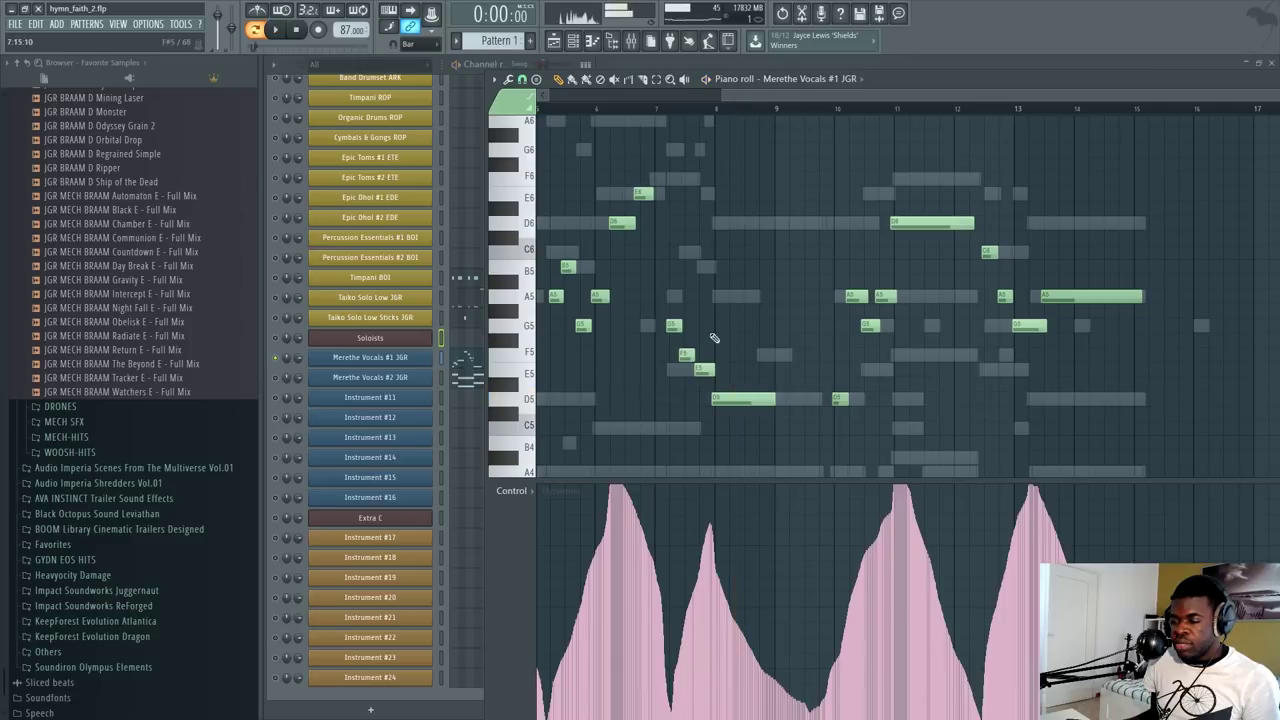
click(521, 110)
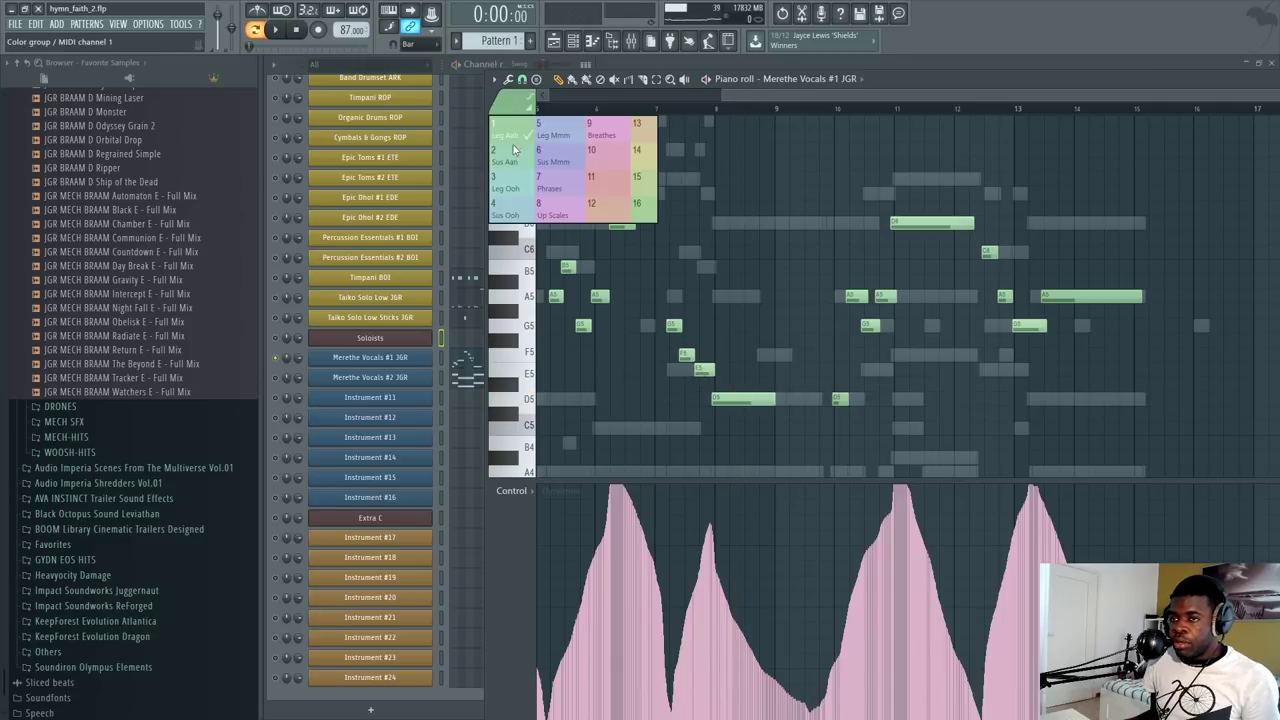
Step: Open the piano roll of the Merethe Vocals #2 JGR channel and play its sustained part from the start
click(277, 377)
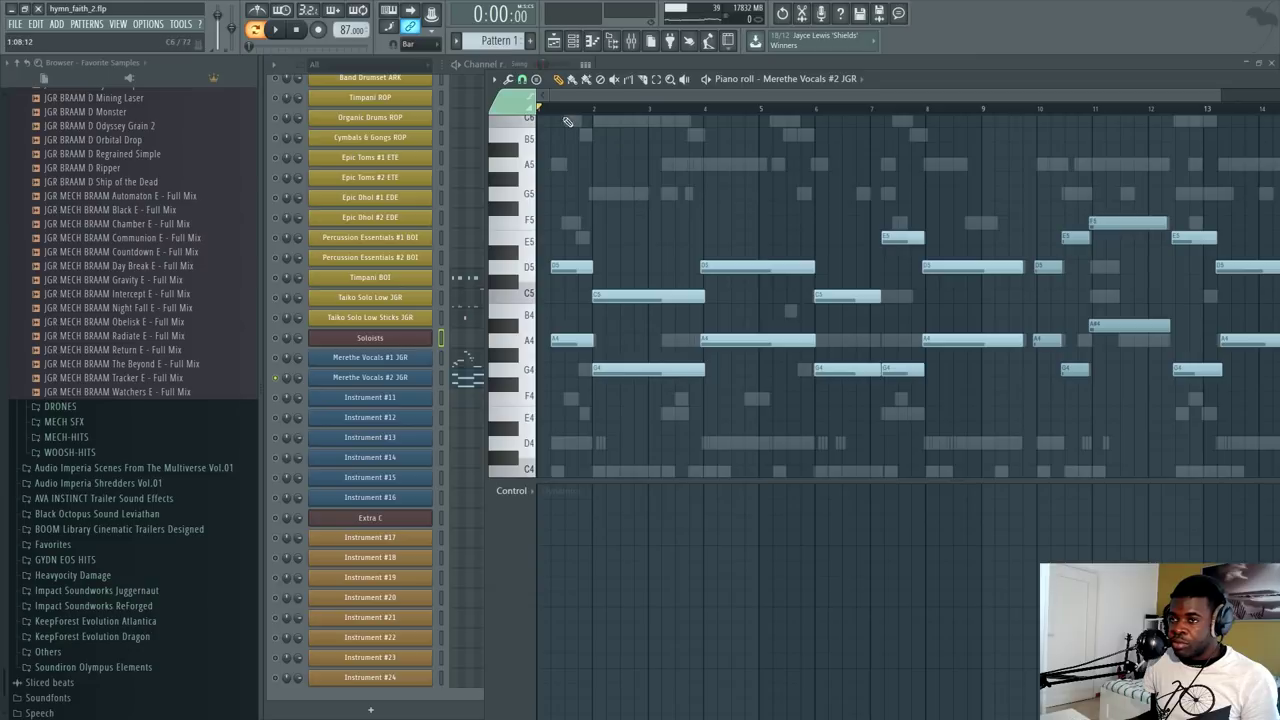
ctrl+scroll(567, 121, up, 3)
key(space)
scroll(590, 121, down, 3)
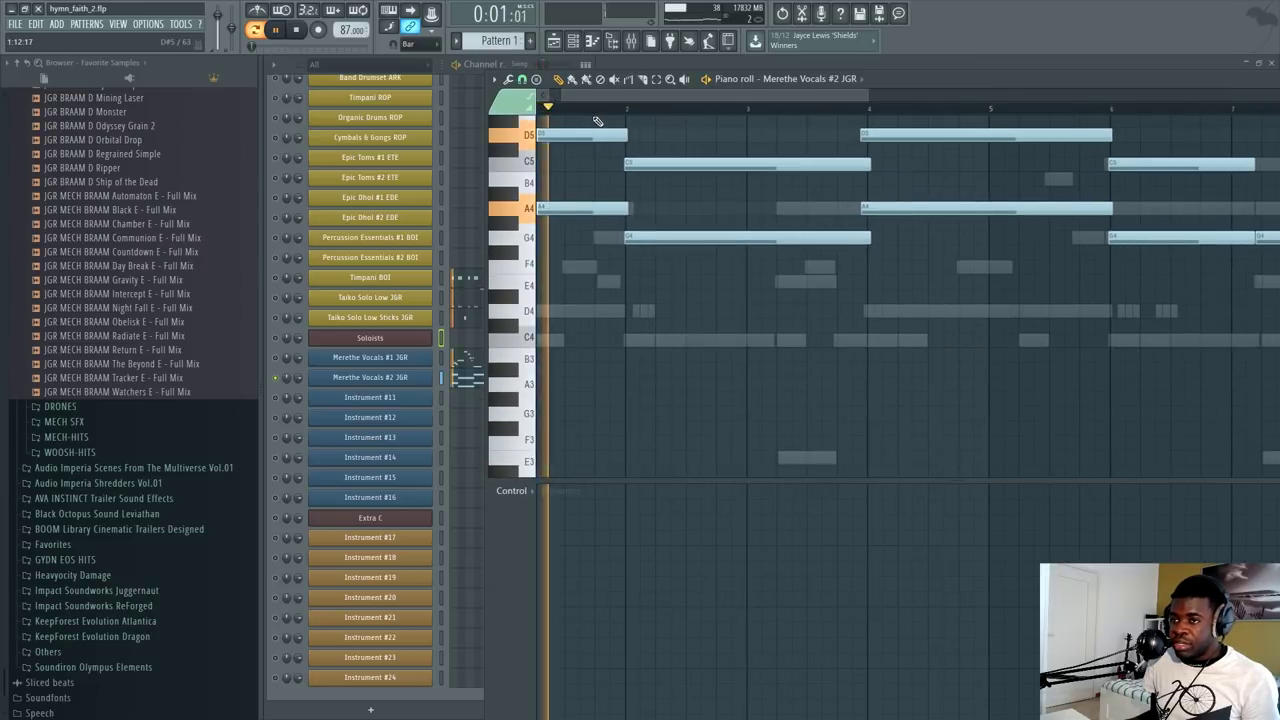
ctrl+scroll(570, 300, down, 3)
scroll(560, 320, up, 3)
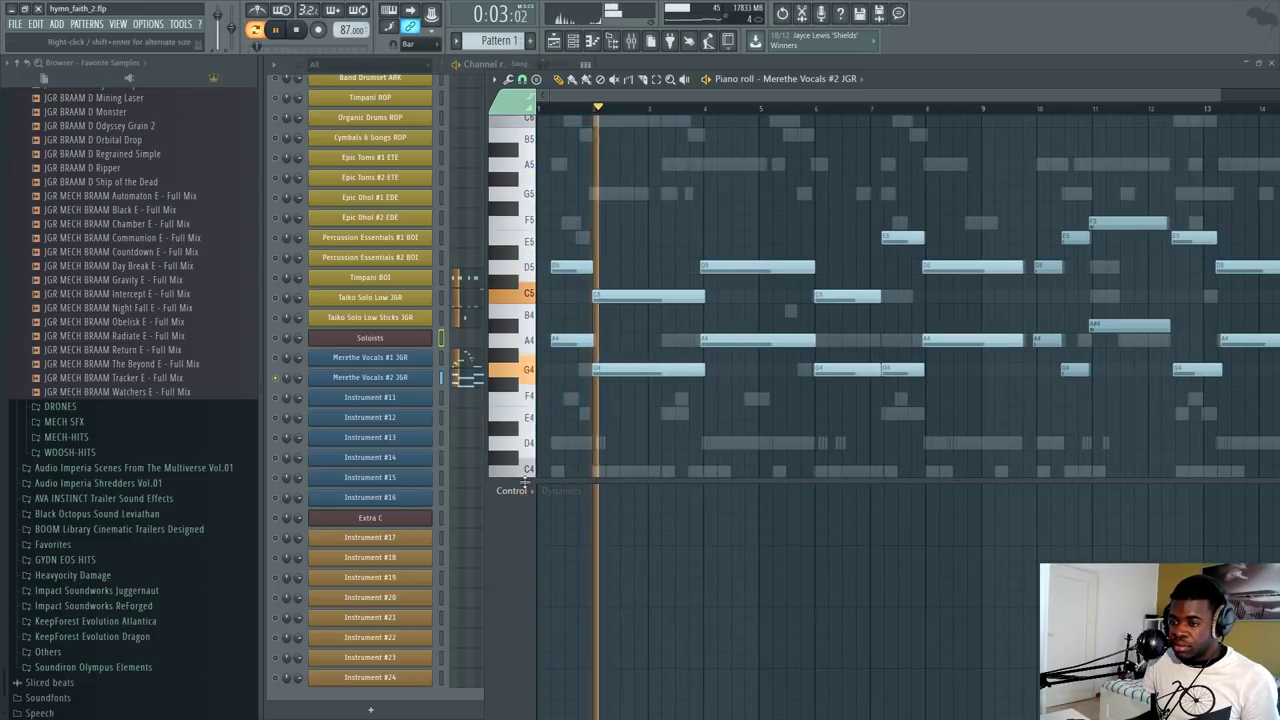
Step: Display the Merethe Vocals #1 JGR - Dynamics automation and the Surface - Strings - Strings MOD automation beneath the notes, and end playback
click(520, 490)
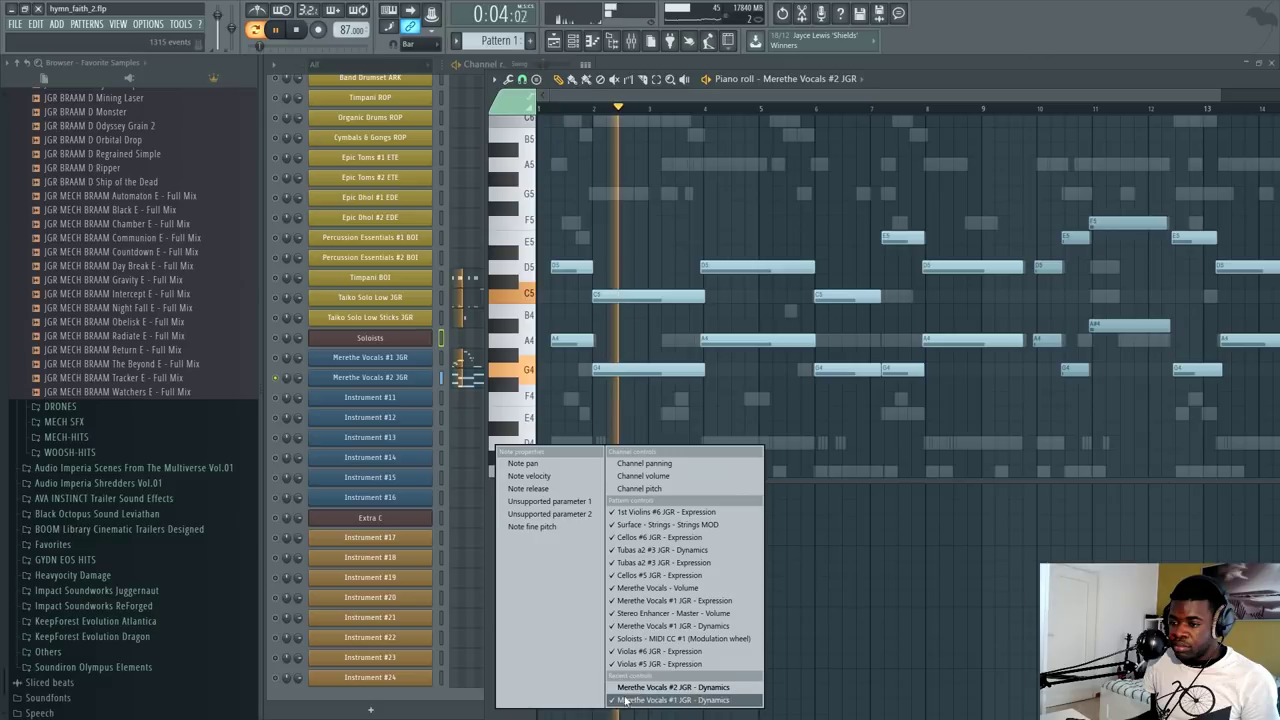
click(677, 637)
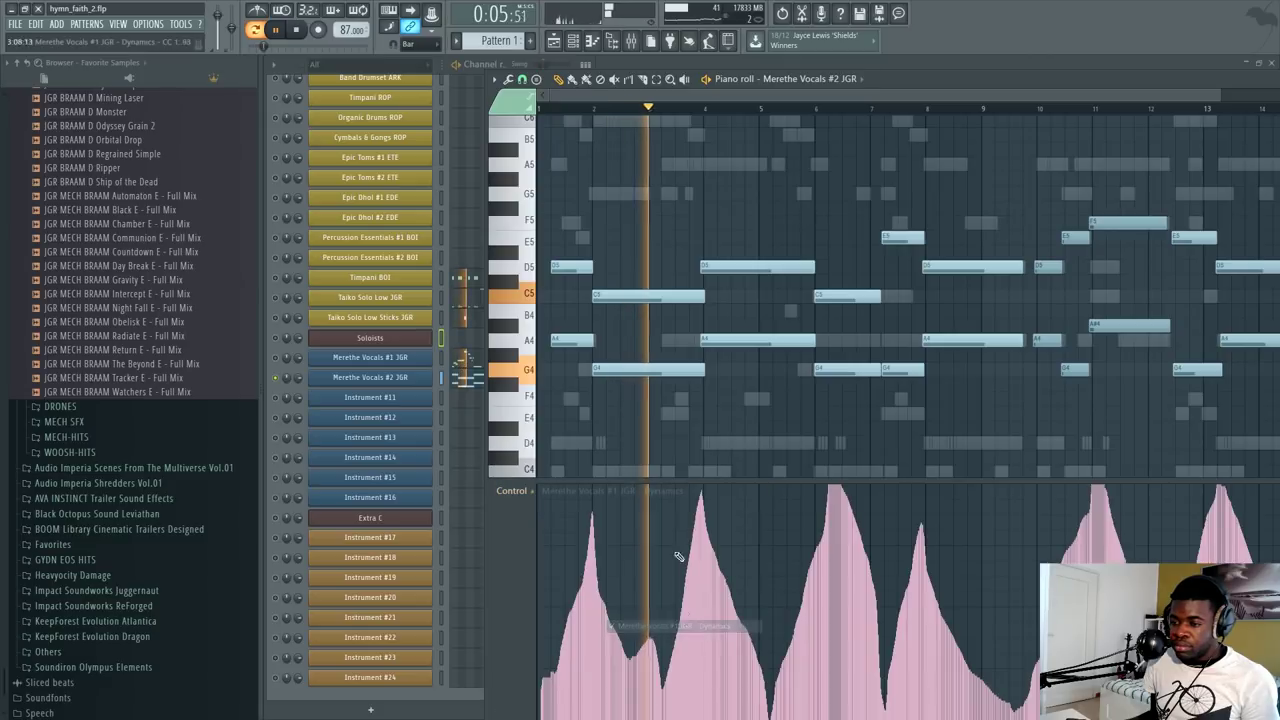
click(508, 488)
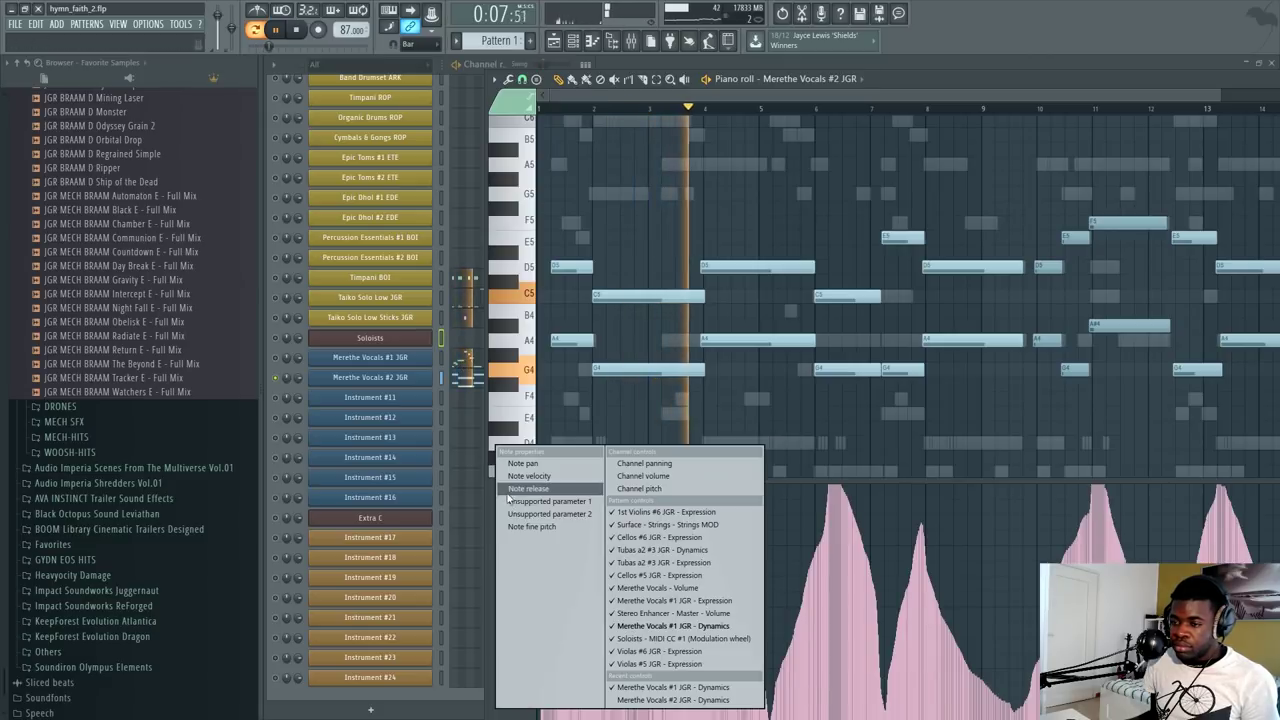
click(685, 525)
key(space)
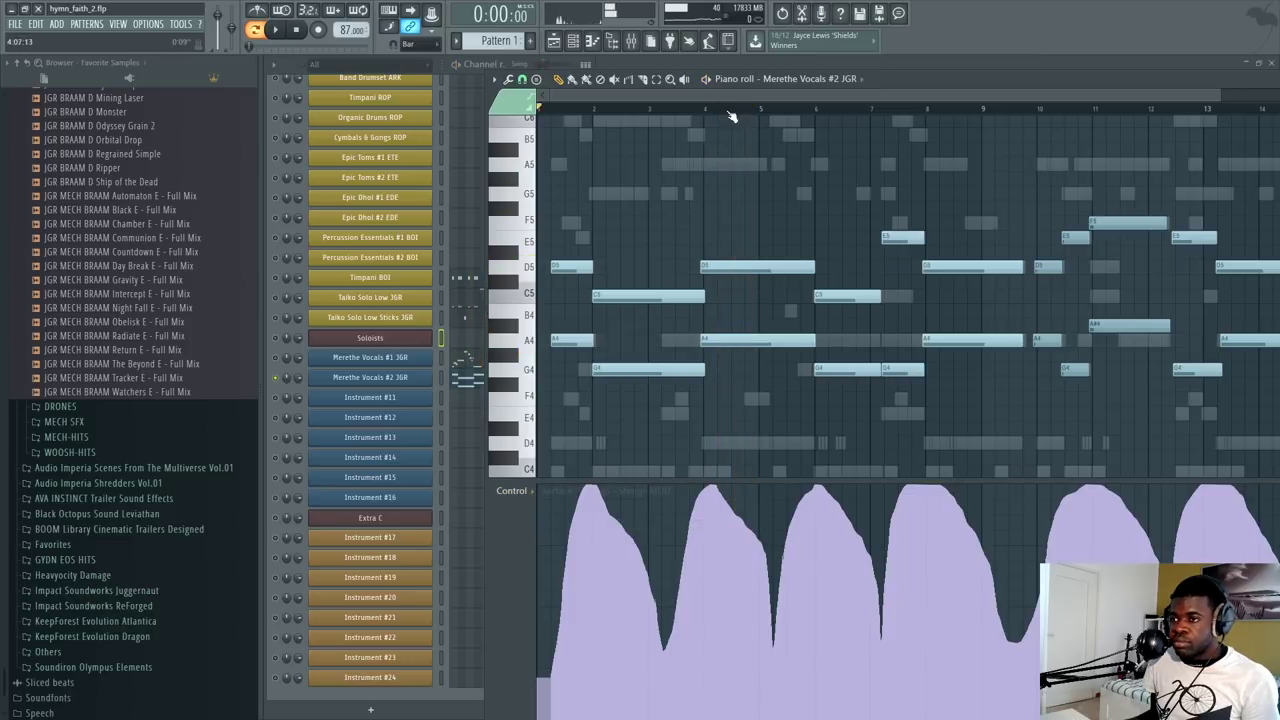
scroll(731, 117, down, 3)
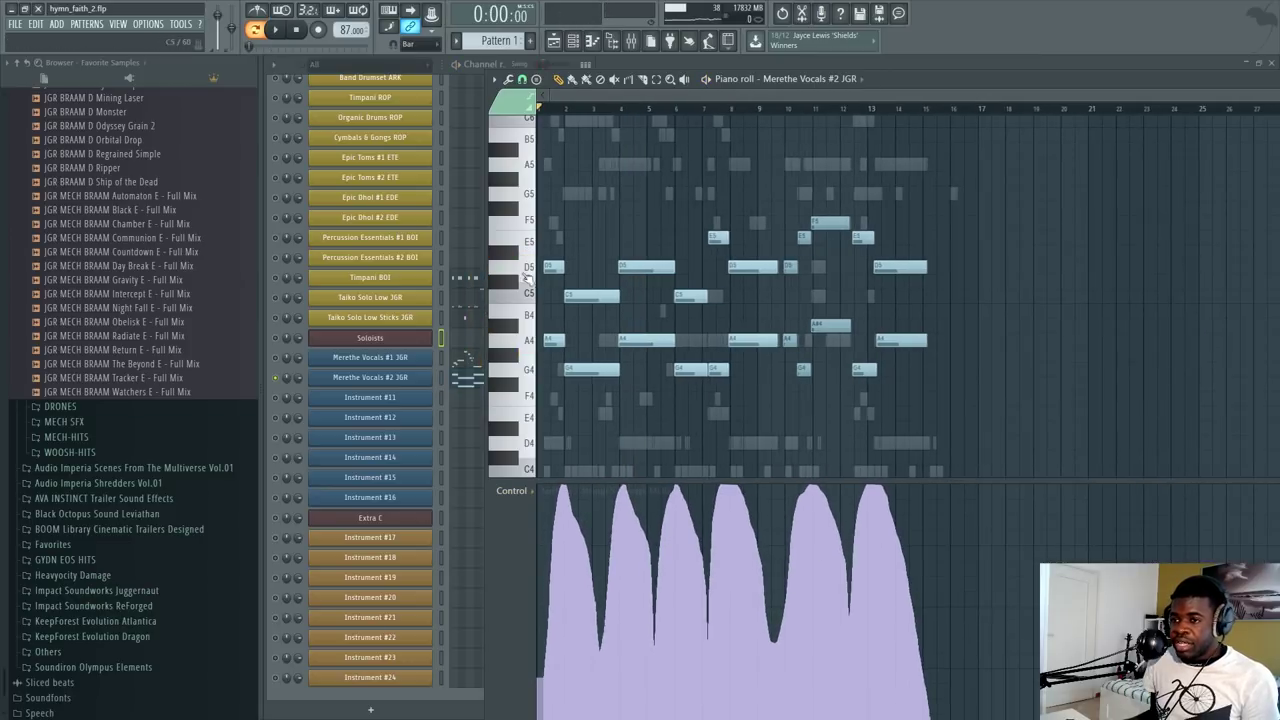
Step: Check the articulations in the Soloists Kontakt instance and assign all Merethe Vocals #1 JGR notes to color 3, Leg Ooh
click(416, 340)
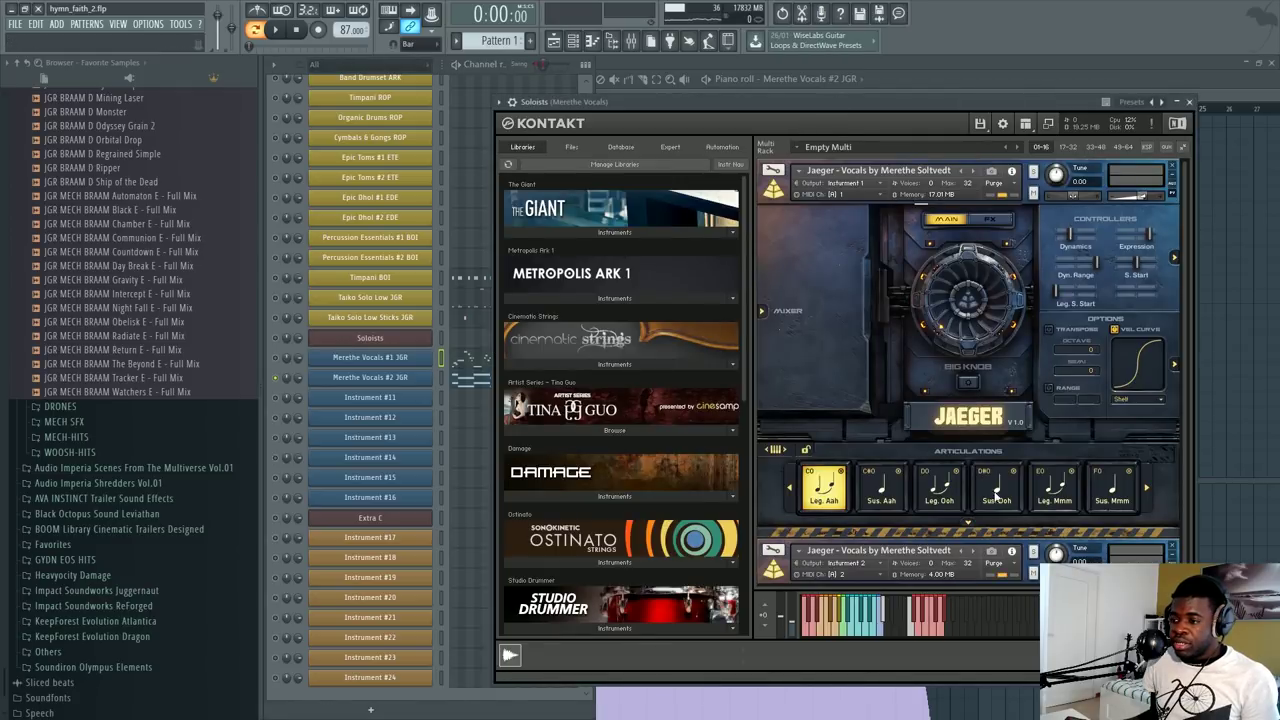
click(464, 363)
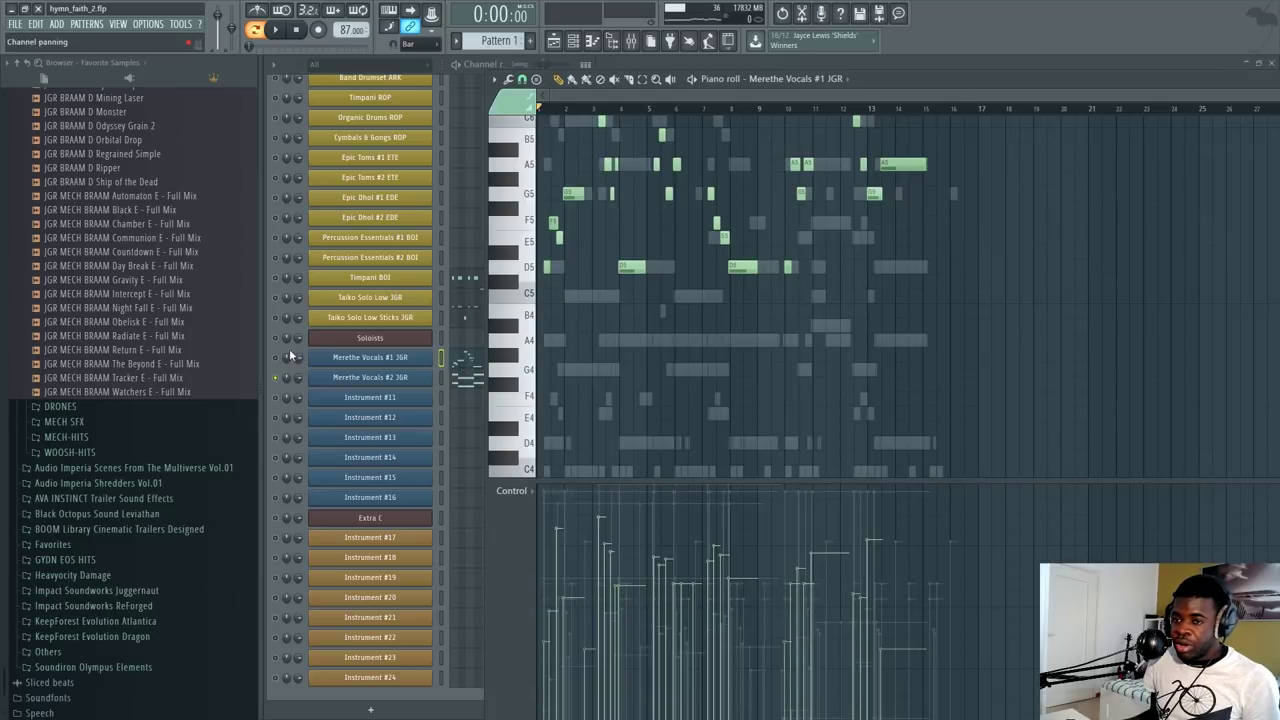
key(ctrl+a)
click(508, 80)
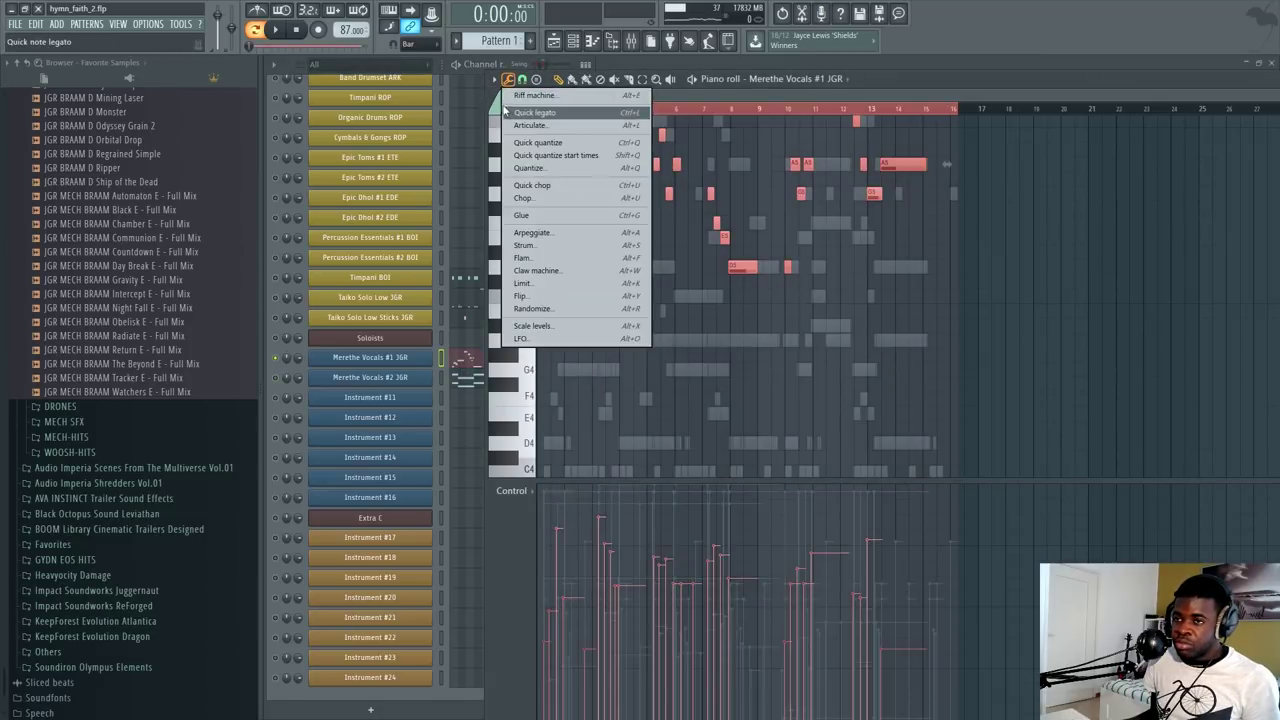
click(560, 140)
click(596, 125)
Step: Play the Merethe Vocals #1 JGR melody with the Leg Ooh articulation from just after bar 5
key(space)
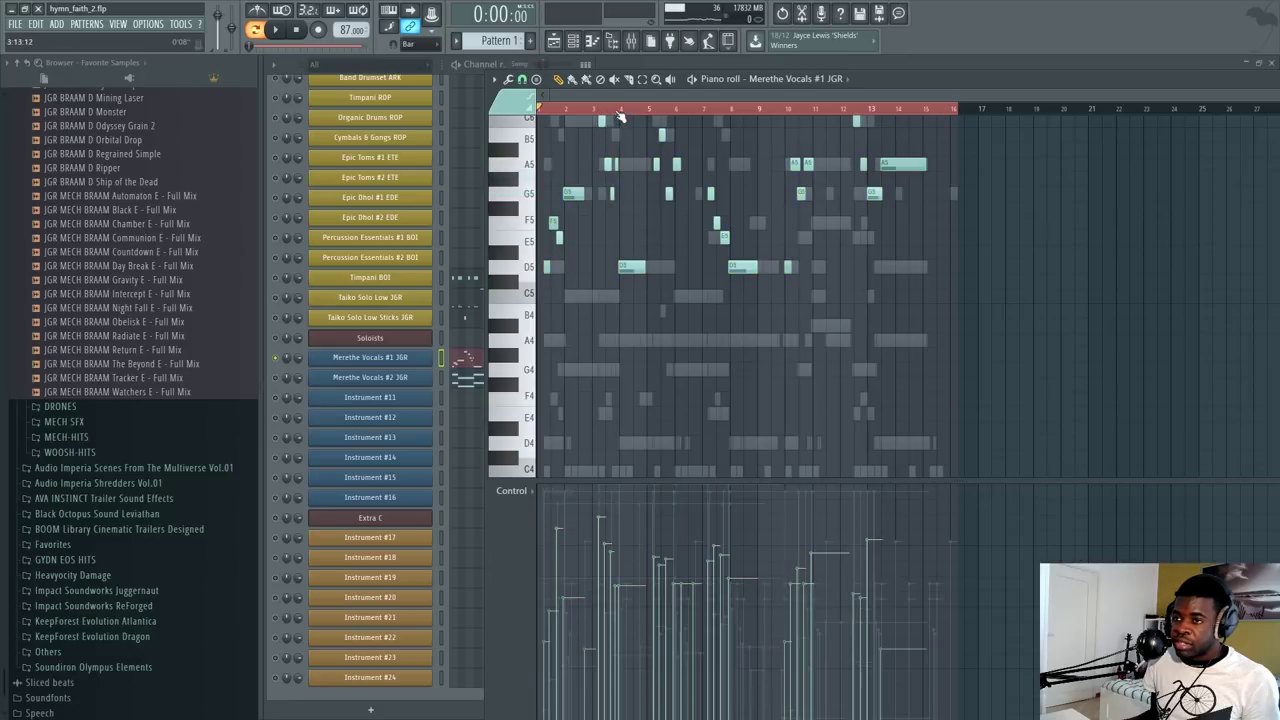
click(615, 112)
click(655, 112)
scroll(678, 115, up, 3)
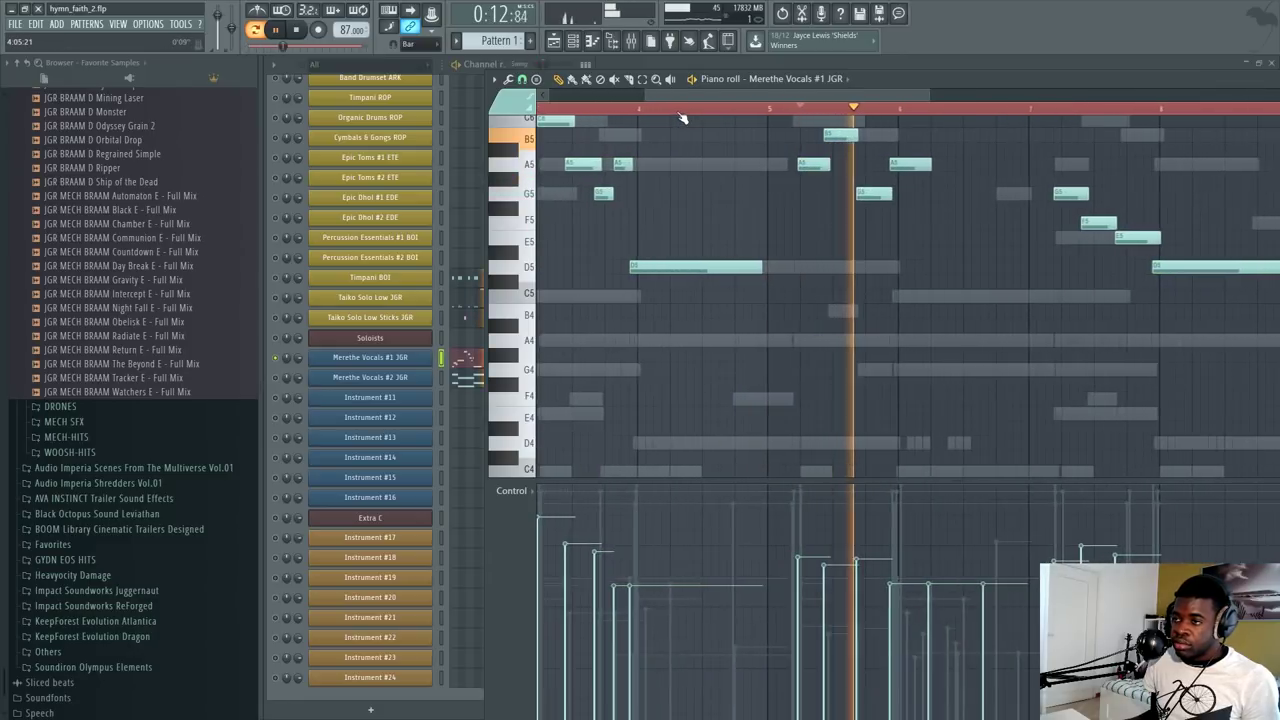
scroll(890, 257, up, 4)
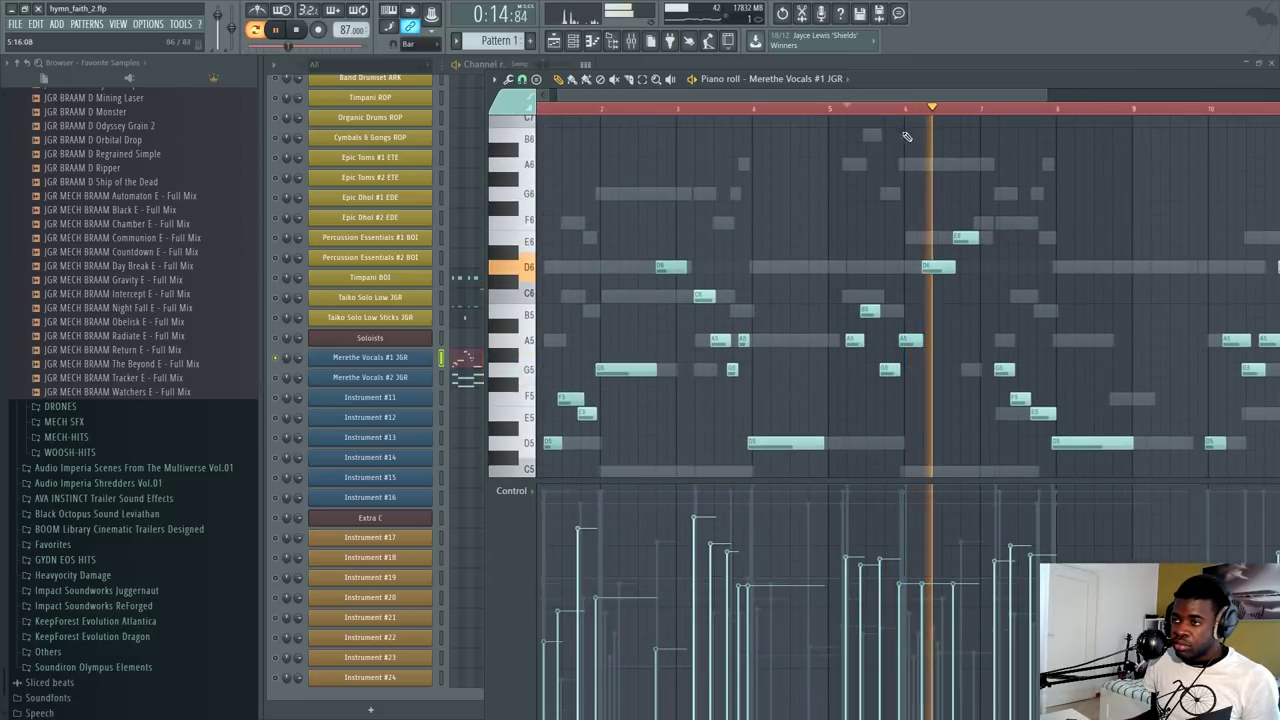
drag(928, 95, 1023, 96)
key(space)
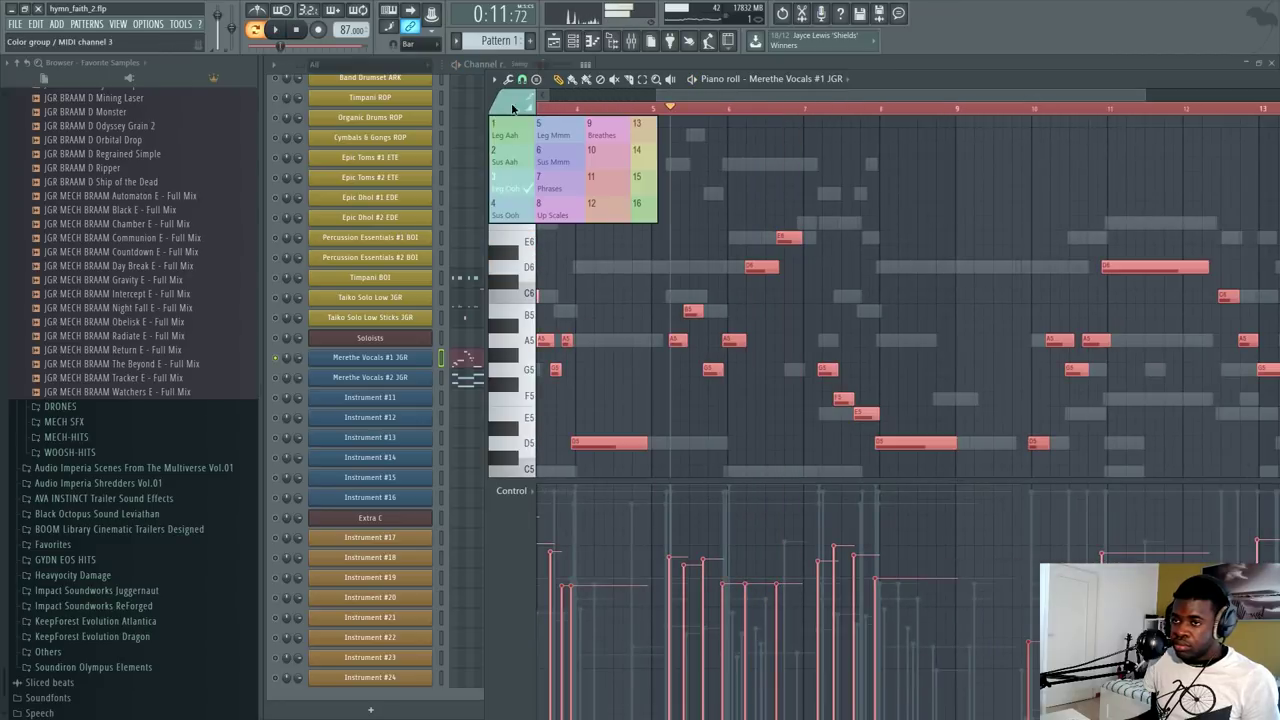
Step: Assign all Merethe Vocals #1 JGR notes to color 5, Leg Mmm, and play them from just after bar 7
click(827, 113)
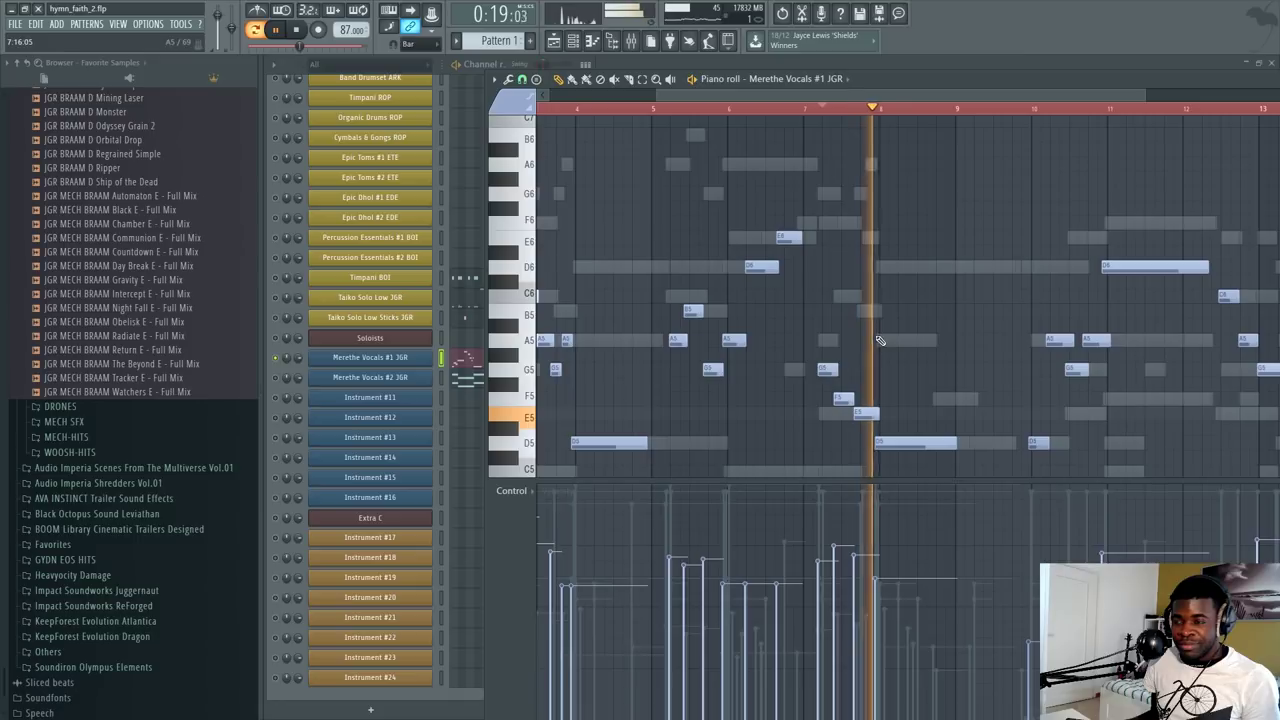
scroll(810, 310, down, 4)
key(space)
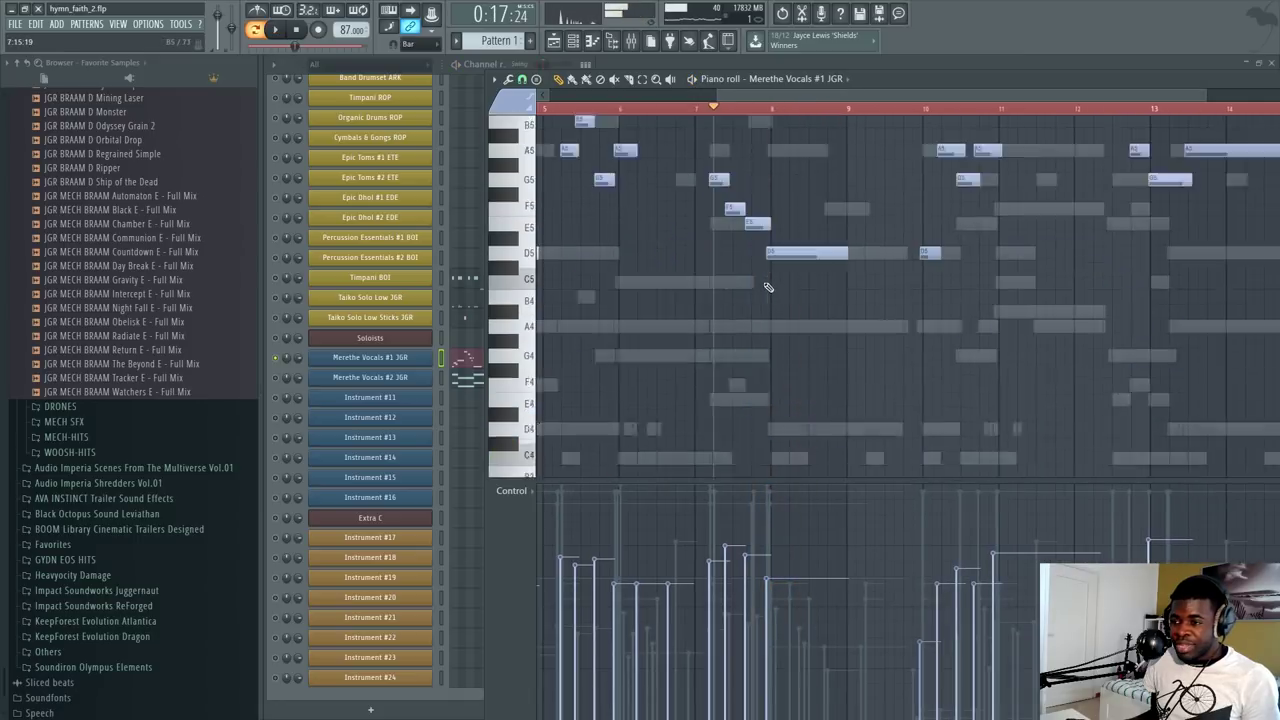
Step: Set the E5 note just before bar 8 to Leg Ooh and the long D5 note at bar 8 to Leg Aah
scroll(768, 287, up, 2)
click(733, 263)
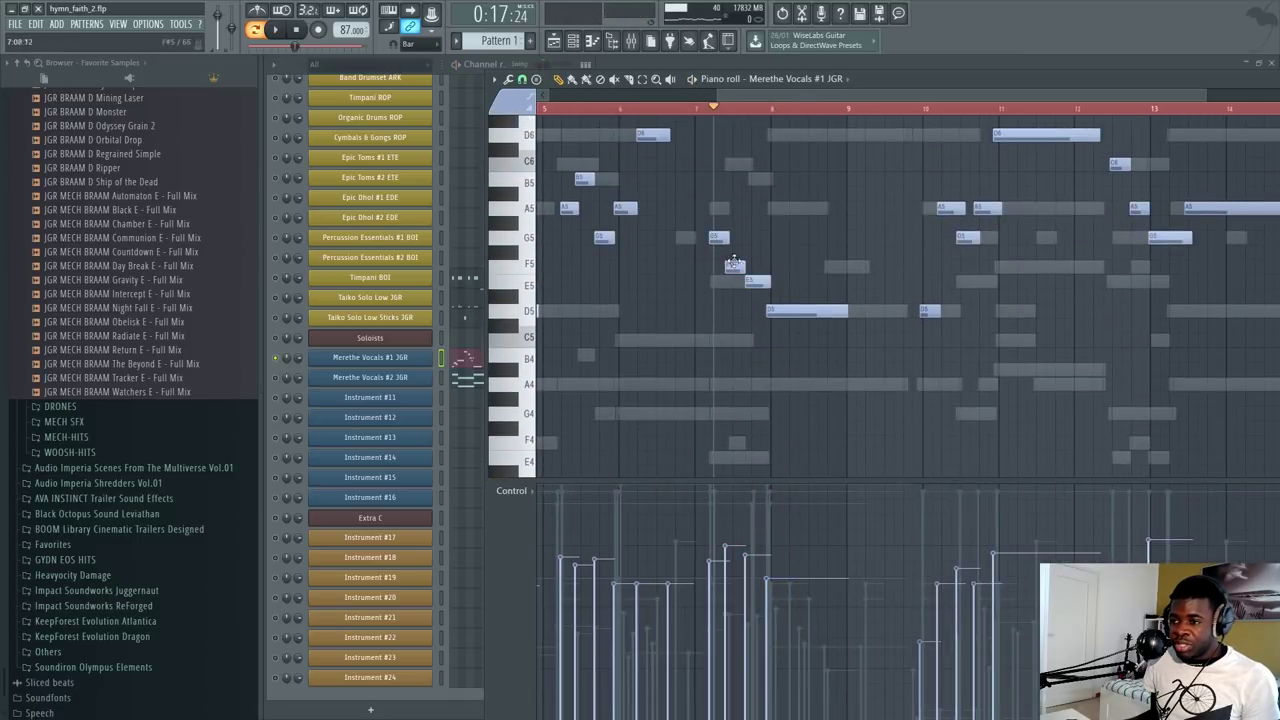
scroll(700, 250, up, 2)
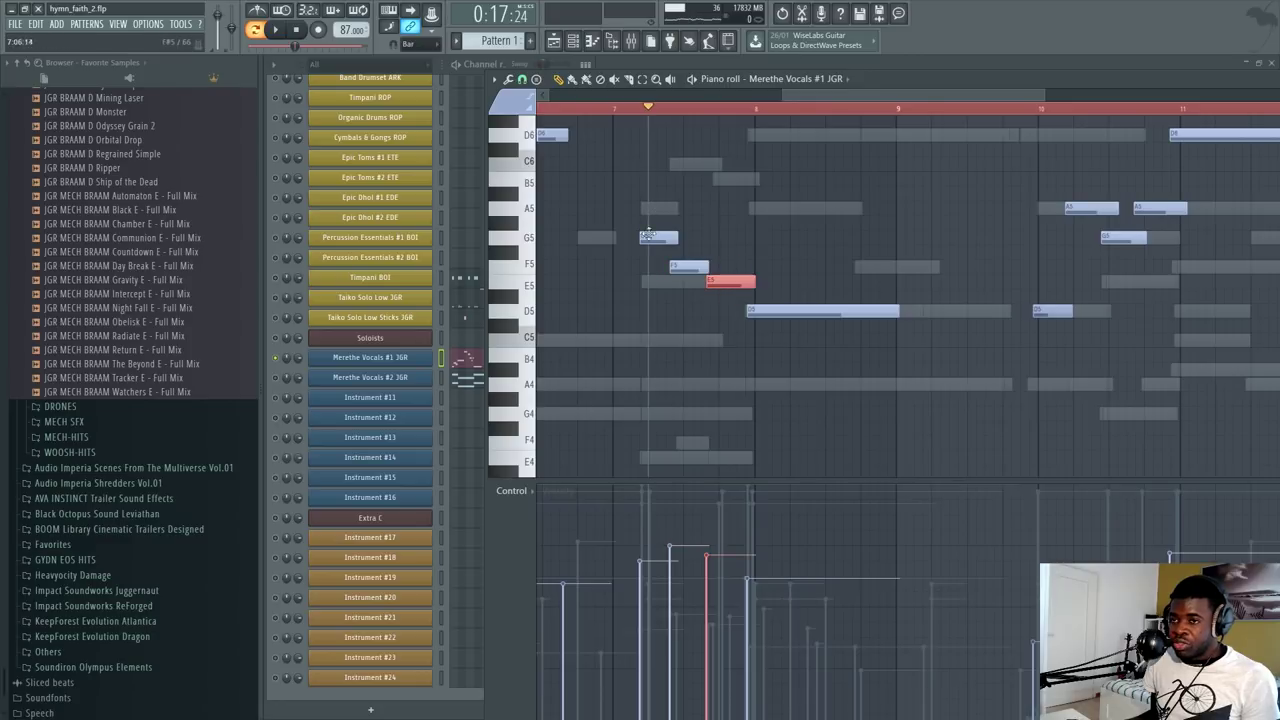
click(511, 100)
click(512, 180)
click(750, 310)
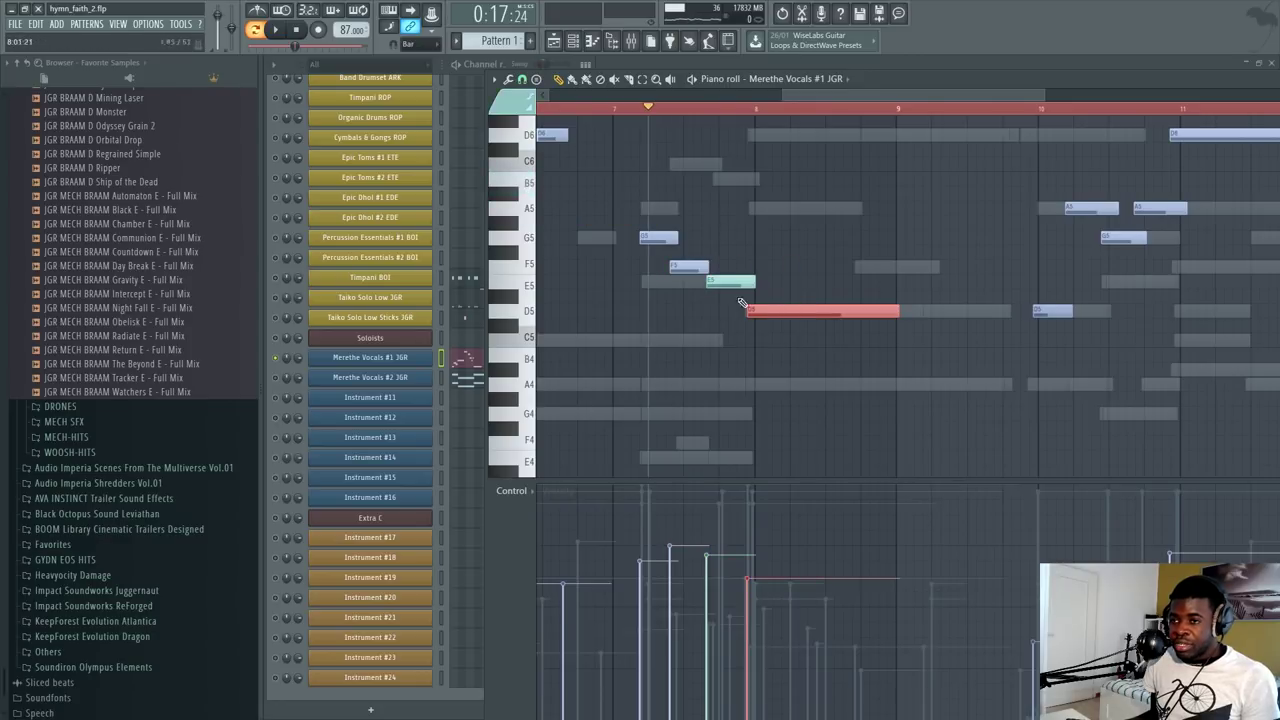
click(511, 100)
click(508, 132)
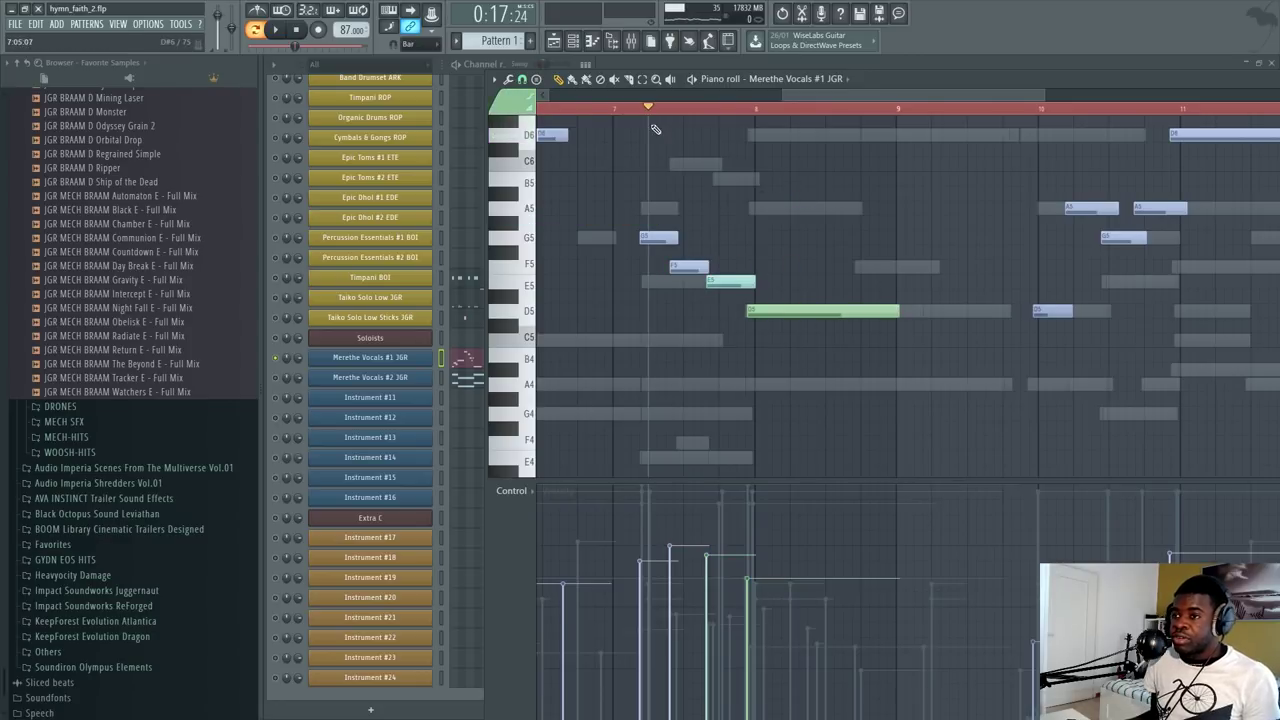
Step: Play the phrase with mixed articulations from bar 7 and select its F5, E5 and D5 notes to point them out
click(630, 108)
key(space)
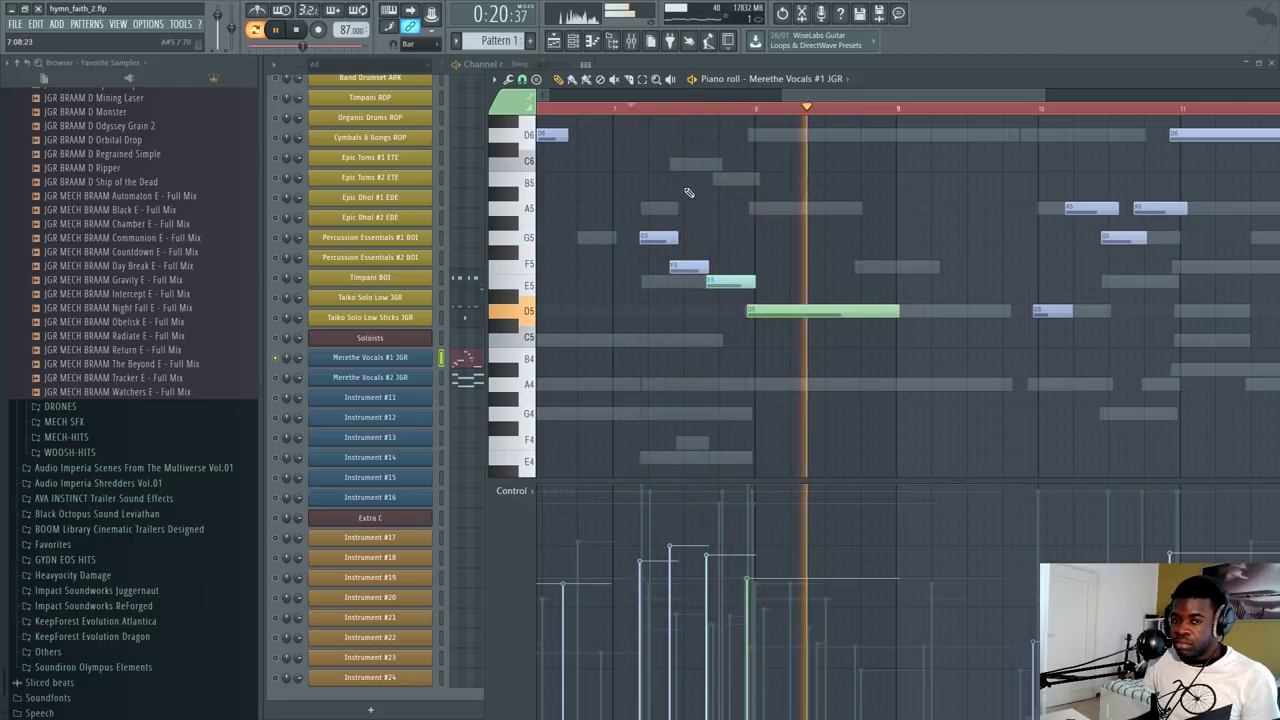
key(space)
drag(834, 346, 683, 258)
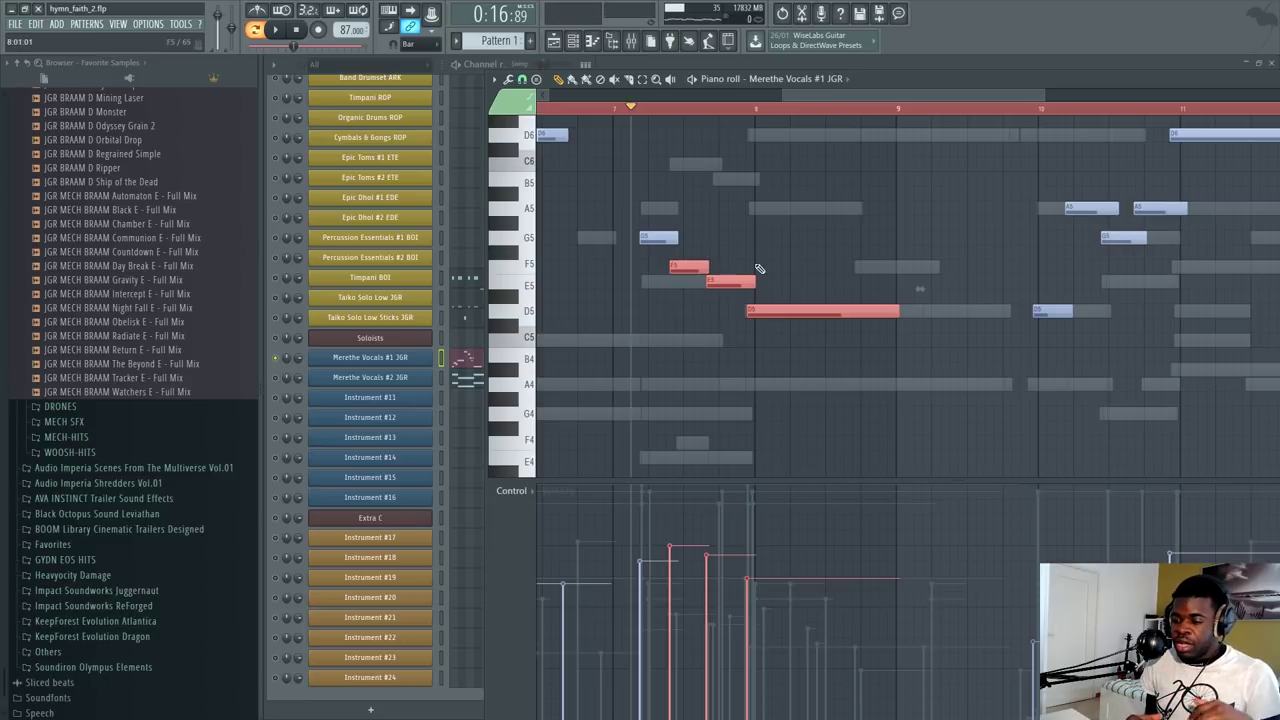
key(ctrl+d)
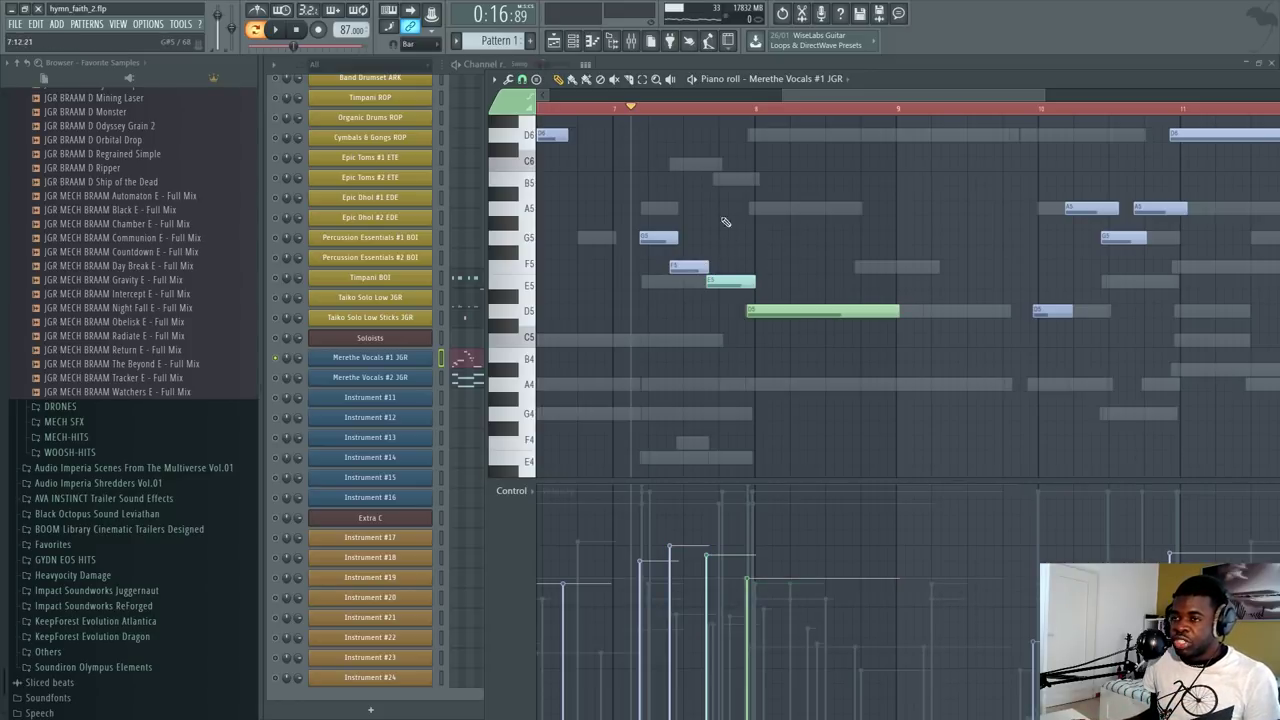
Step: Assign all Merethe Vocals #1 JGR notes to color 1, Leg Aah, deselect them and bring the channel rack forward
ctrl+scroll(756, 124, down, 2)
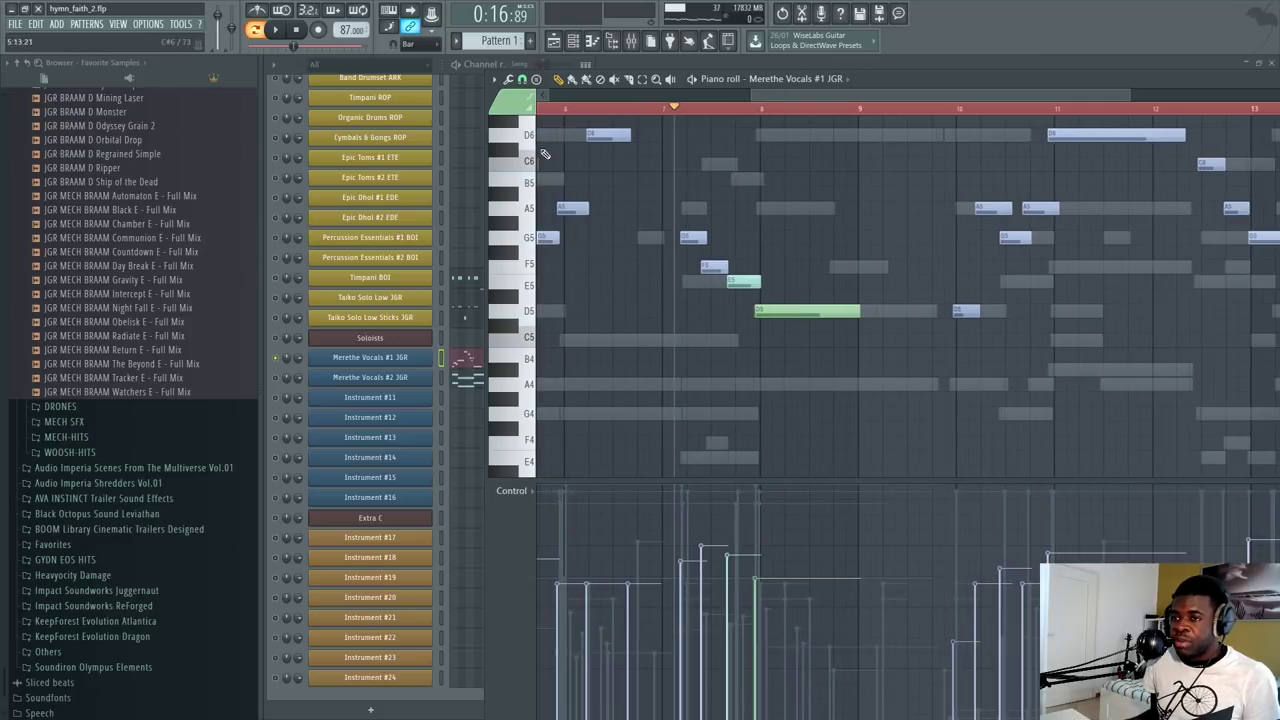
key(ctrl+a)
click(518, 110)
click(560, 170)
ctrl+scroll(790, 182, down, 2)
scroll(790, 182, up, 2)
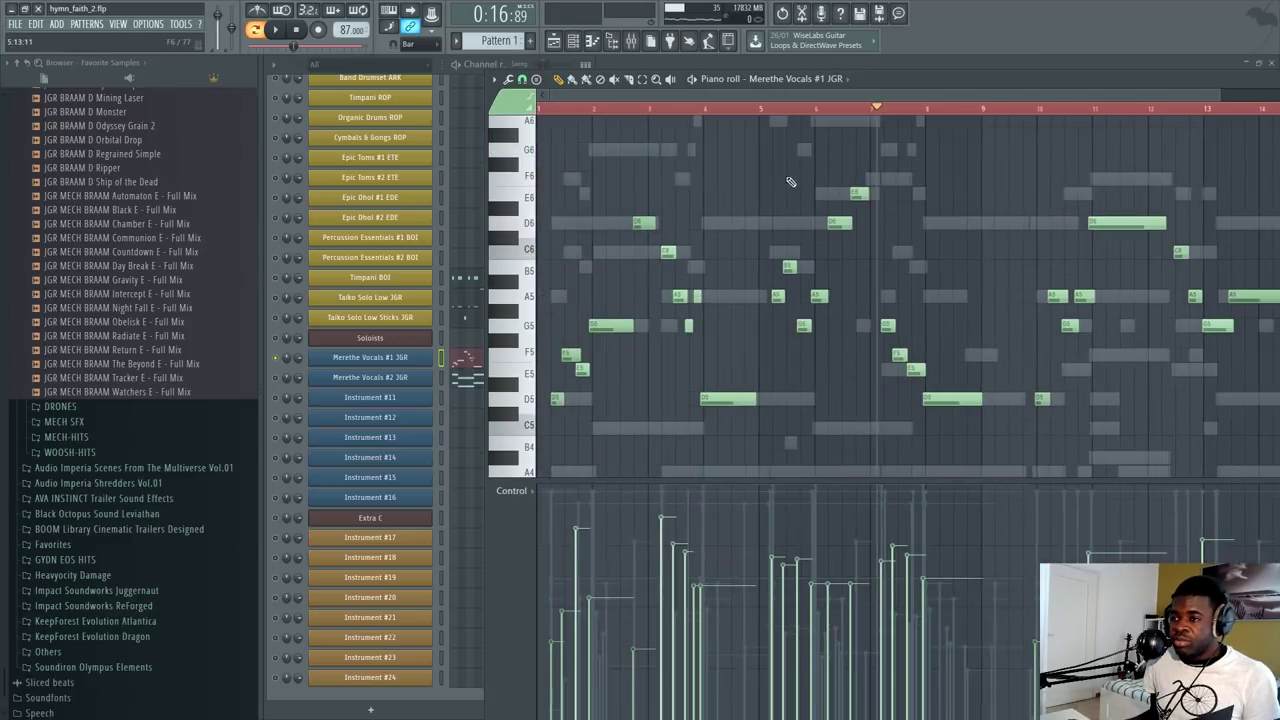
key(ctrl+d)
key(F6)
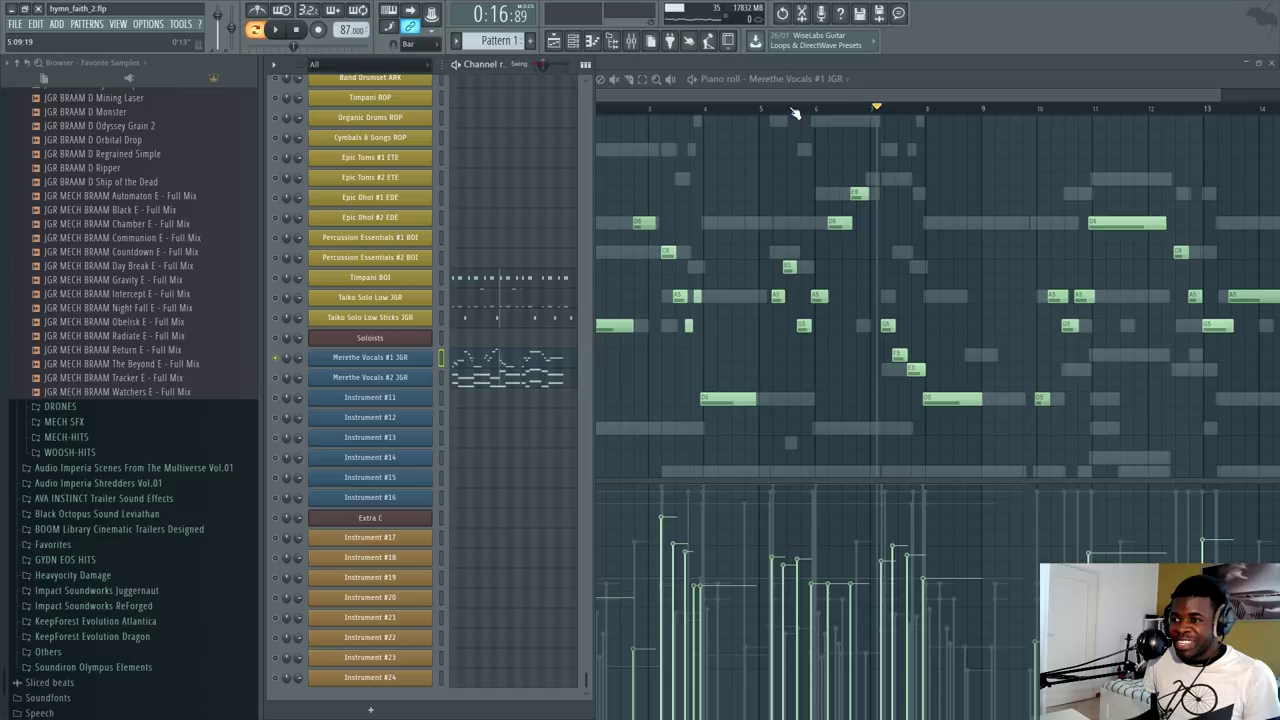
Step: Set the active note color in the Merethe Vocals #1 JGR piano roll to the Phrases articulation
key(F7)
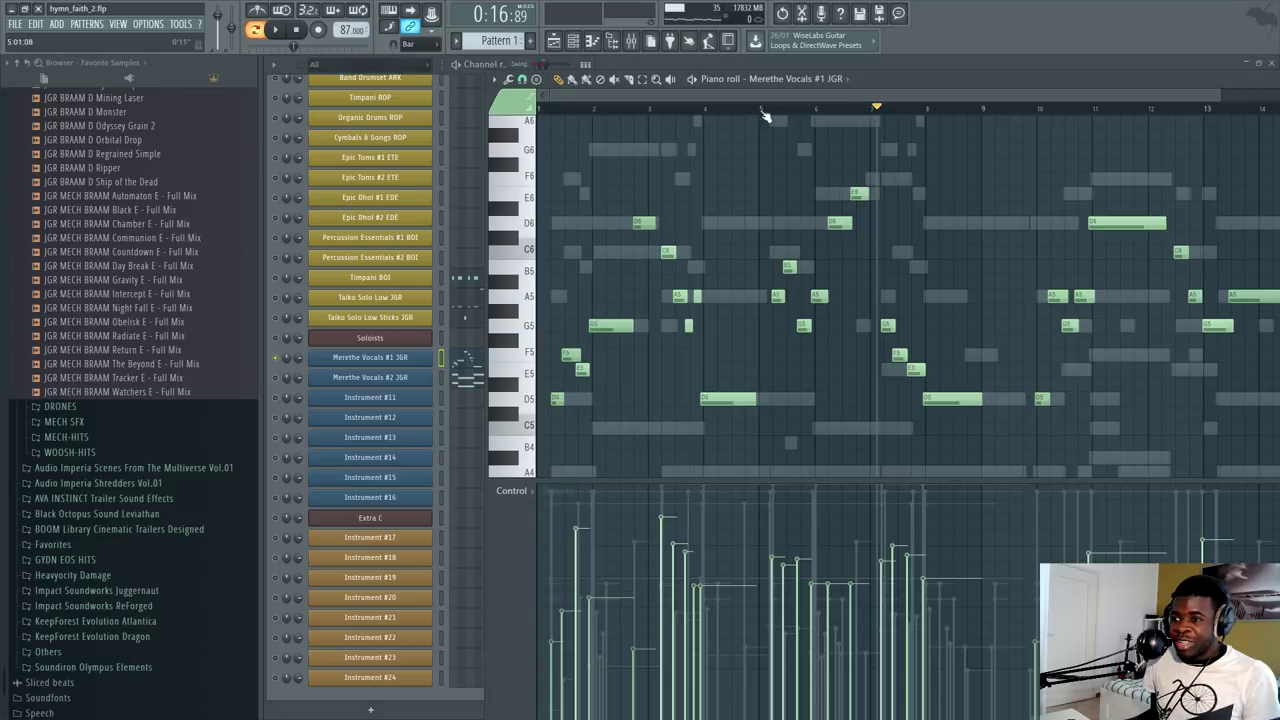
click(507, 110)
click(567, 190)
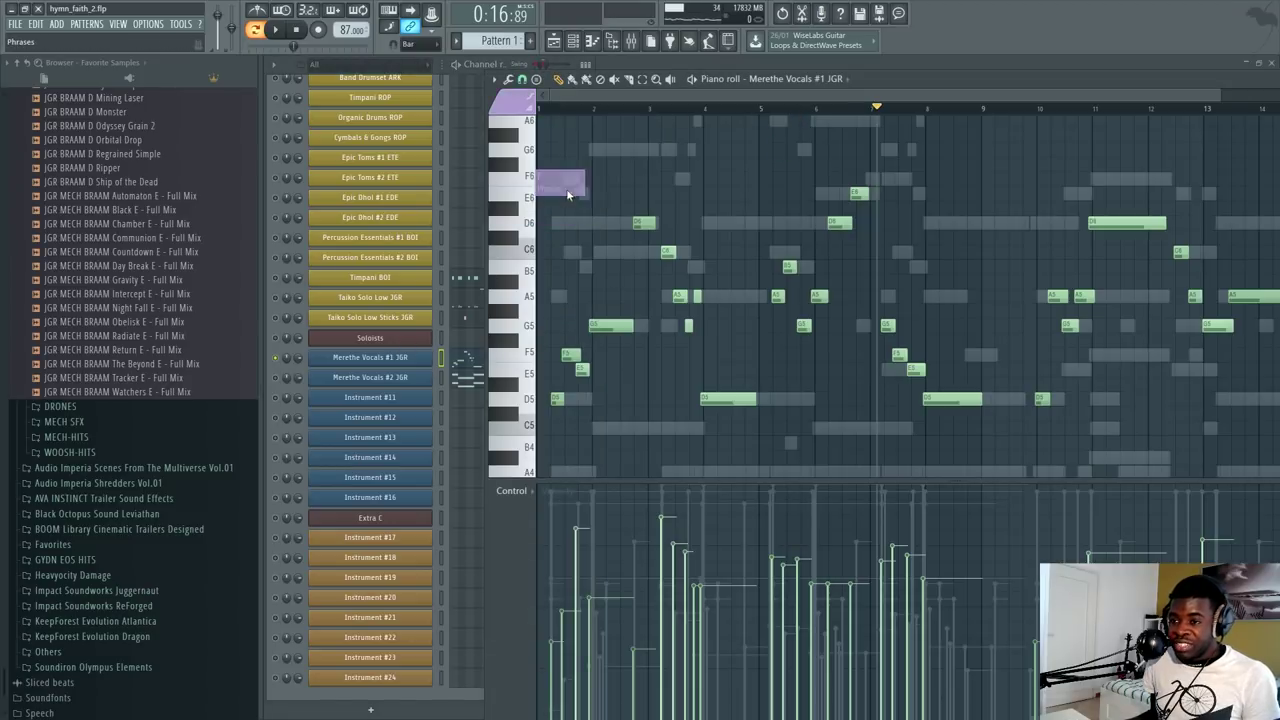
Step: Open the Kontakt instrument behind Merethe Vocals #1 JGR and audition its Phrases articulation
scroll(541, 313, down, 2)
click(458, 366)
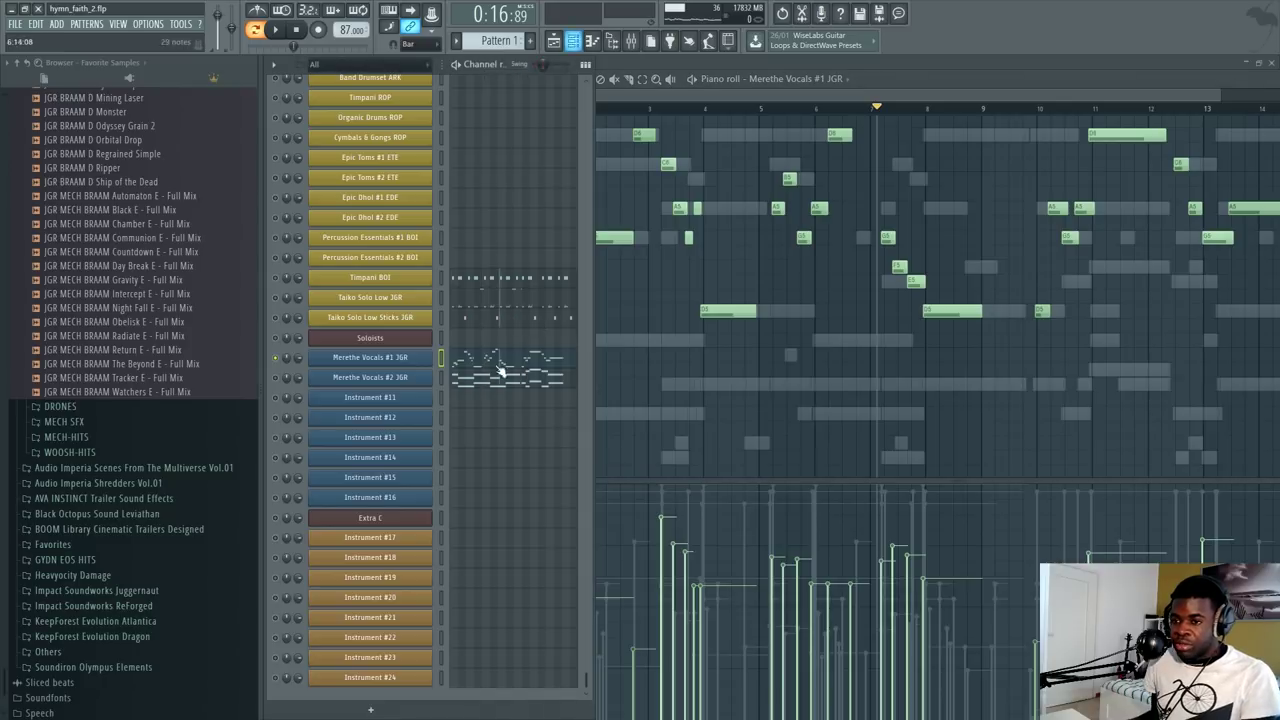
click(456, 363)
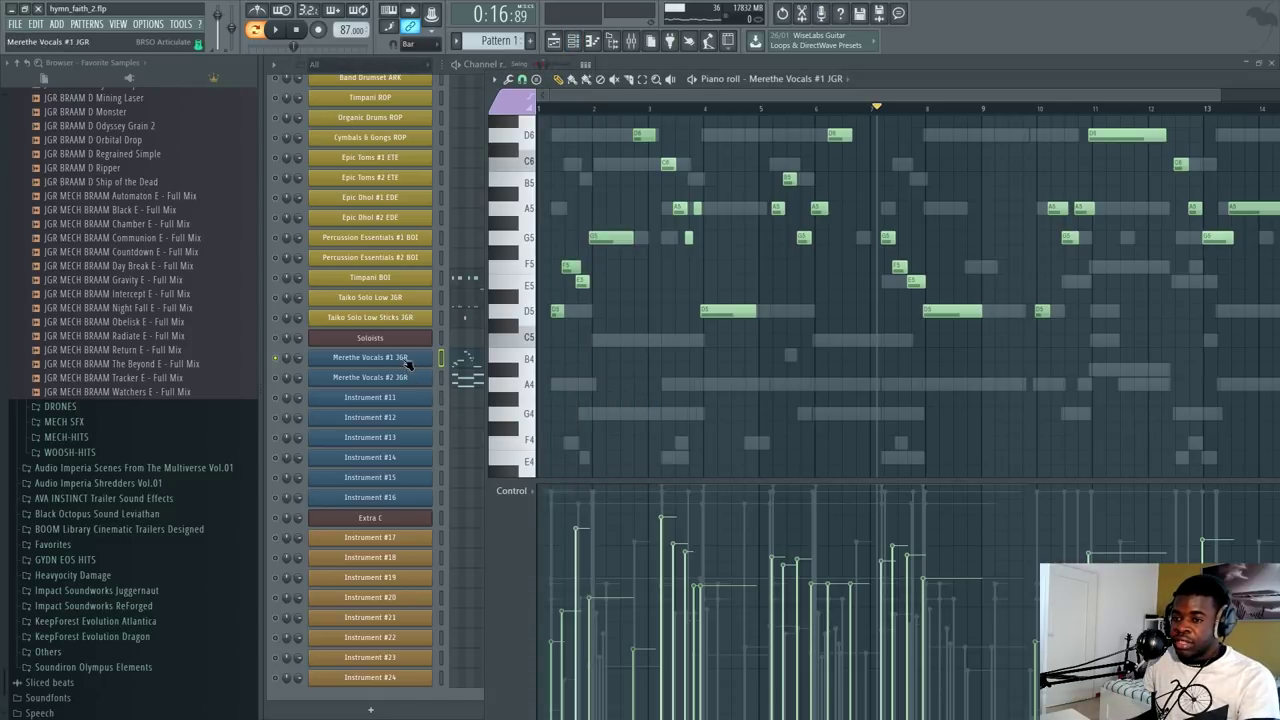
click(406, 360)
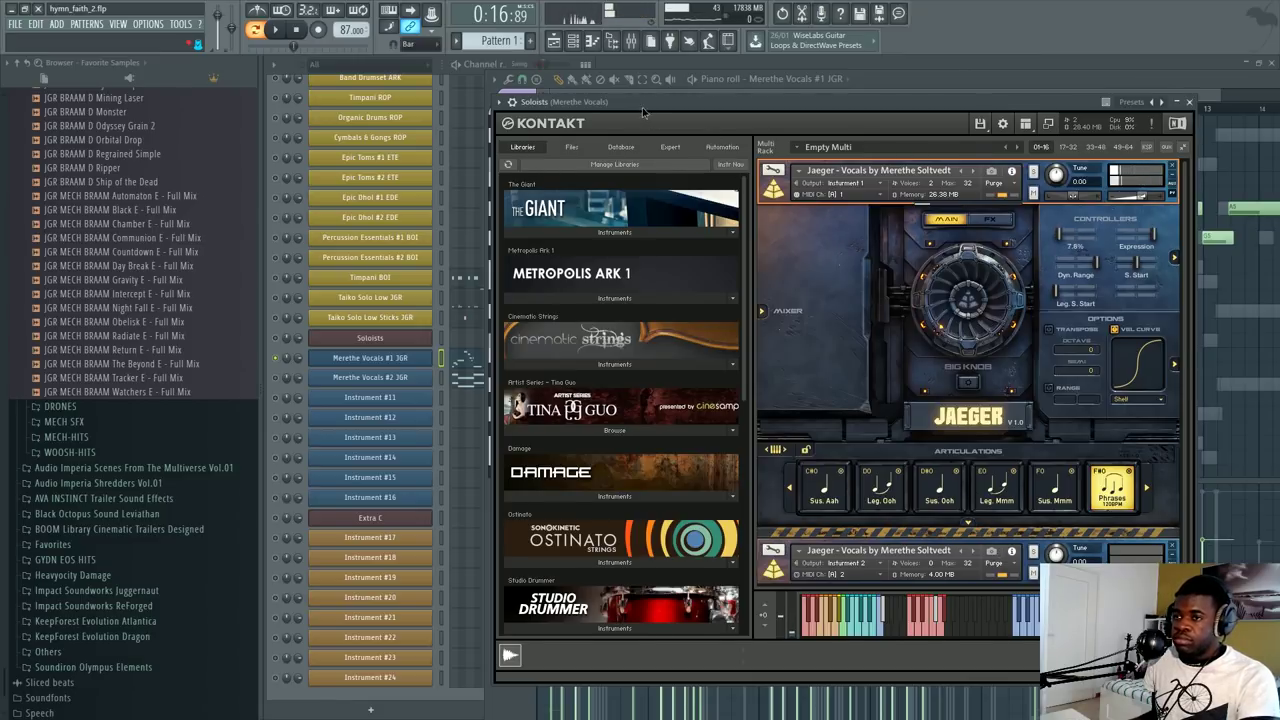
drag(642, 107, 620, 87)
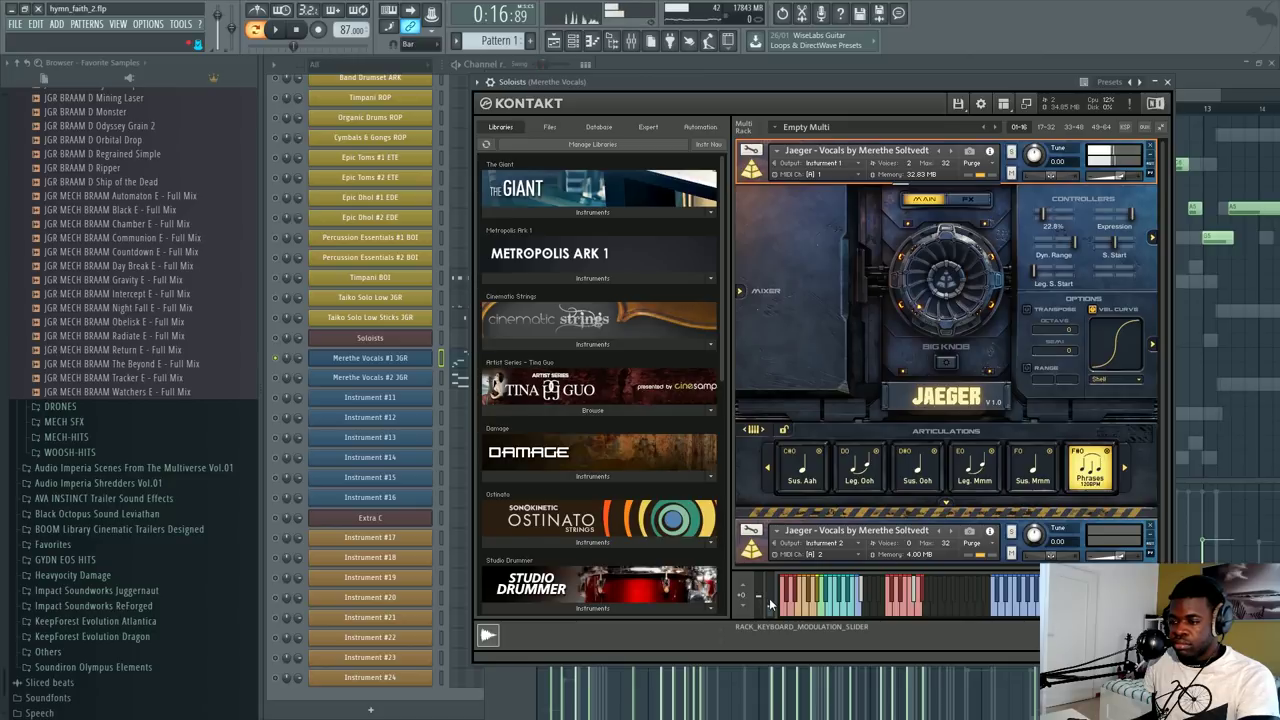
click(855, 627)
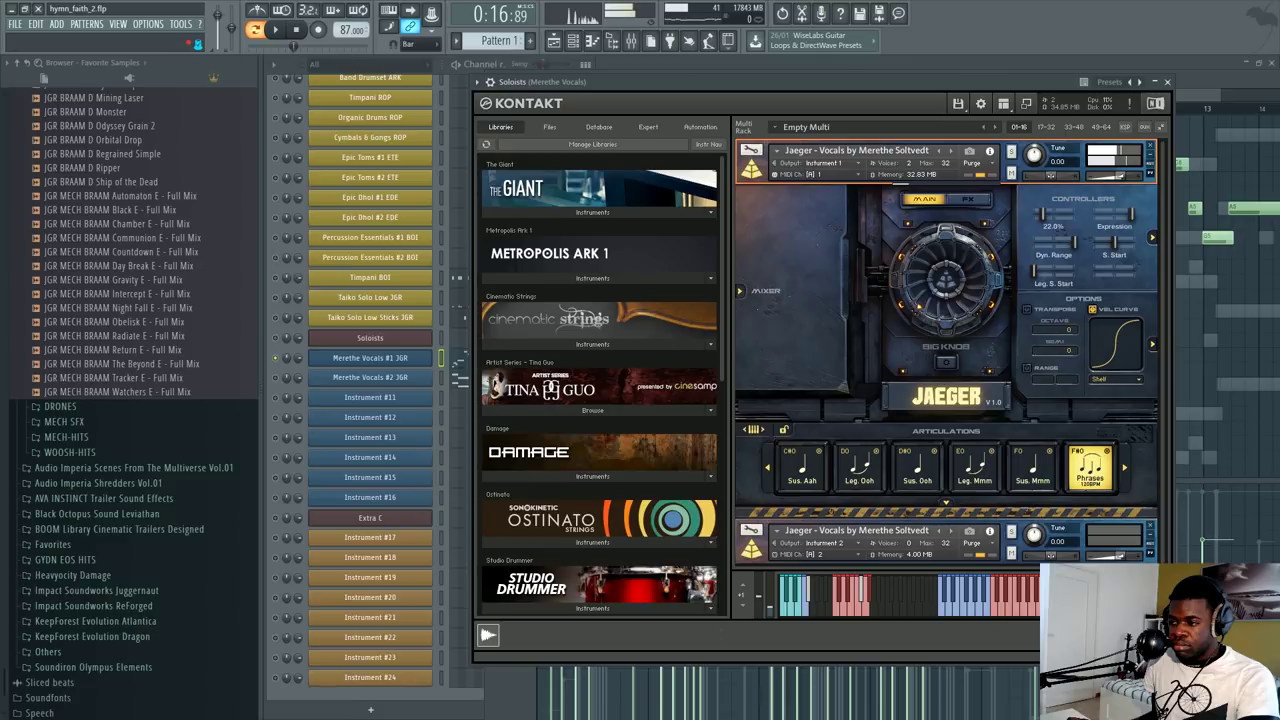
key(space)
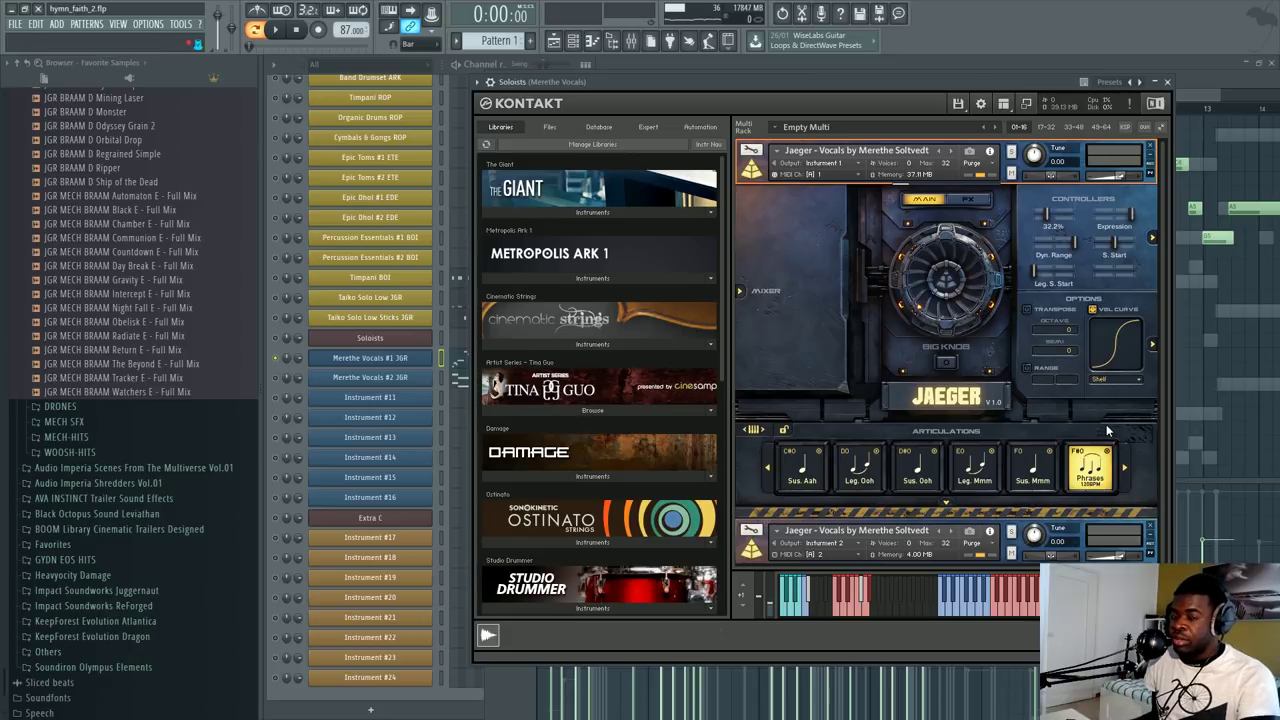
Step: Audition the vocals' Up Scales and Breathes articulations and reselect Phrases
click(1125, 467)
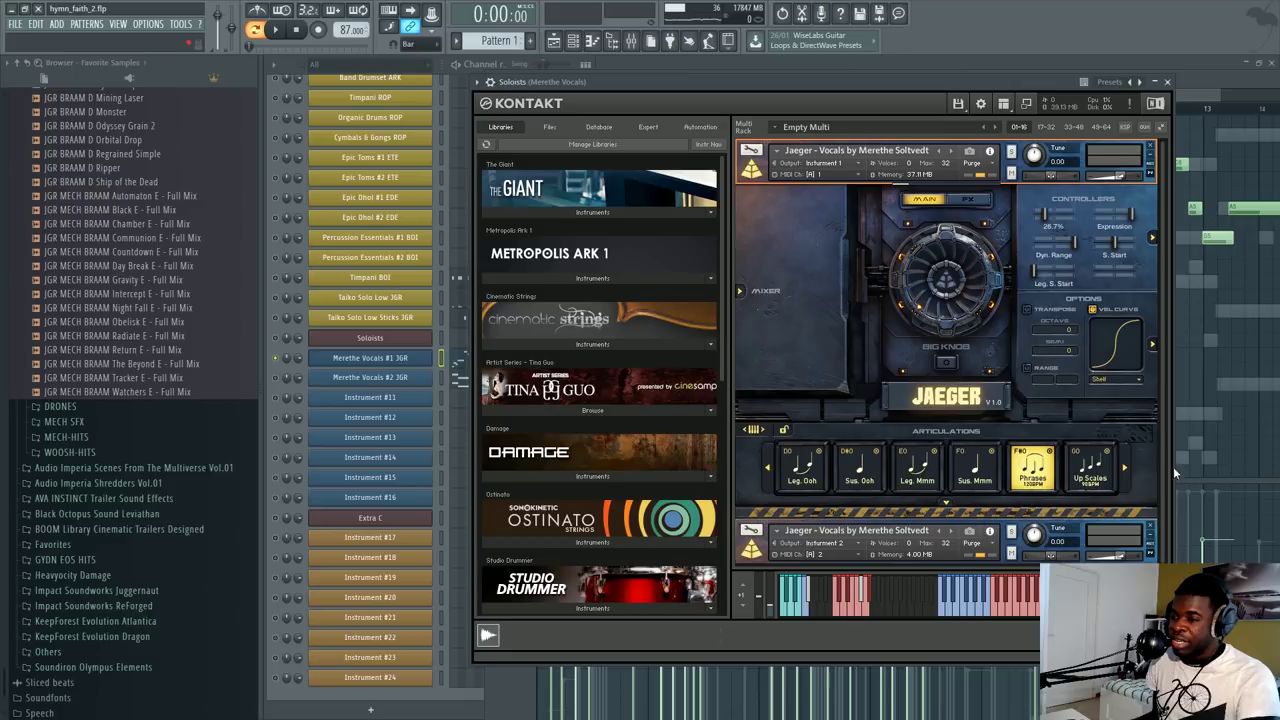
click(1077, 480)
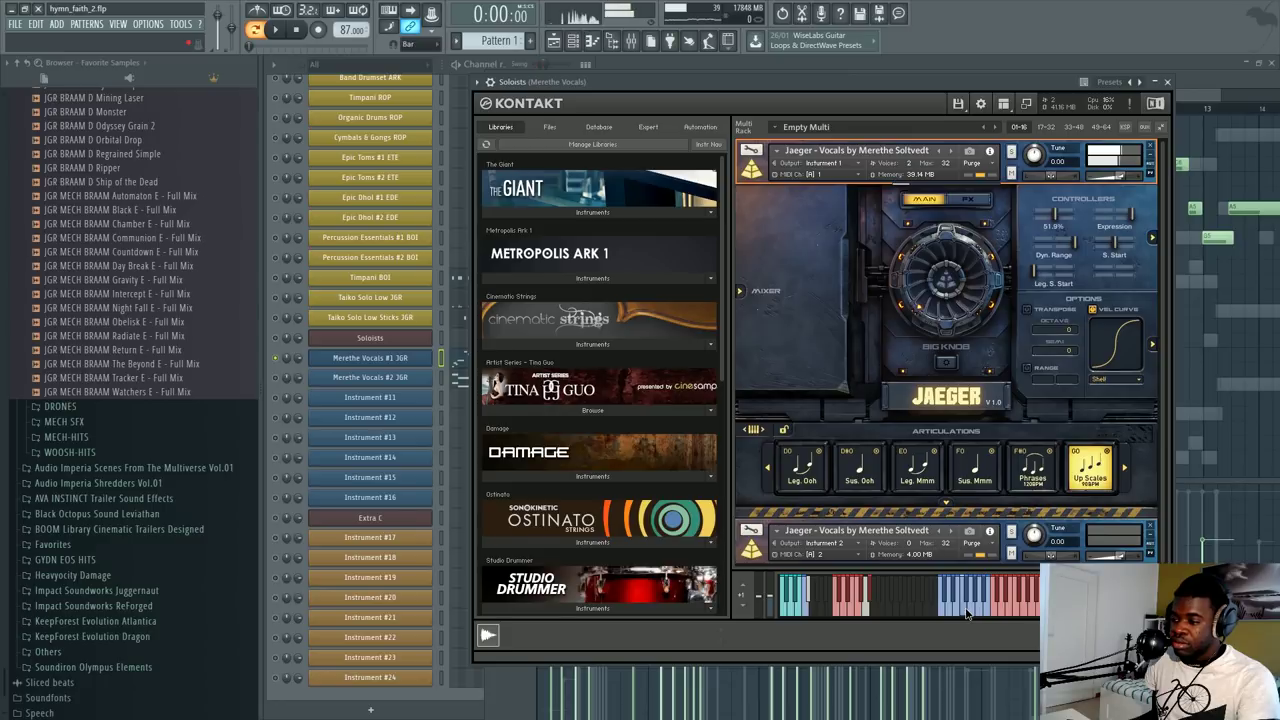
click(396, 360)
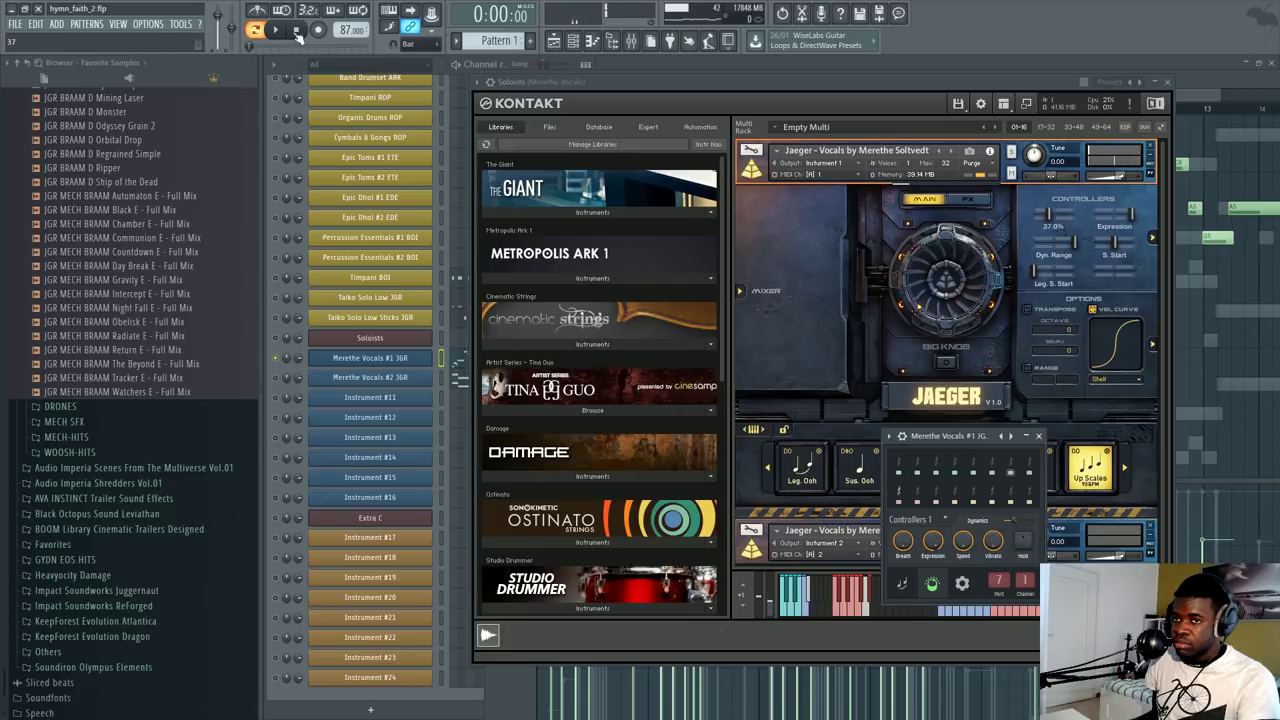
click(1130, 464)
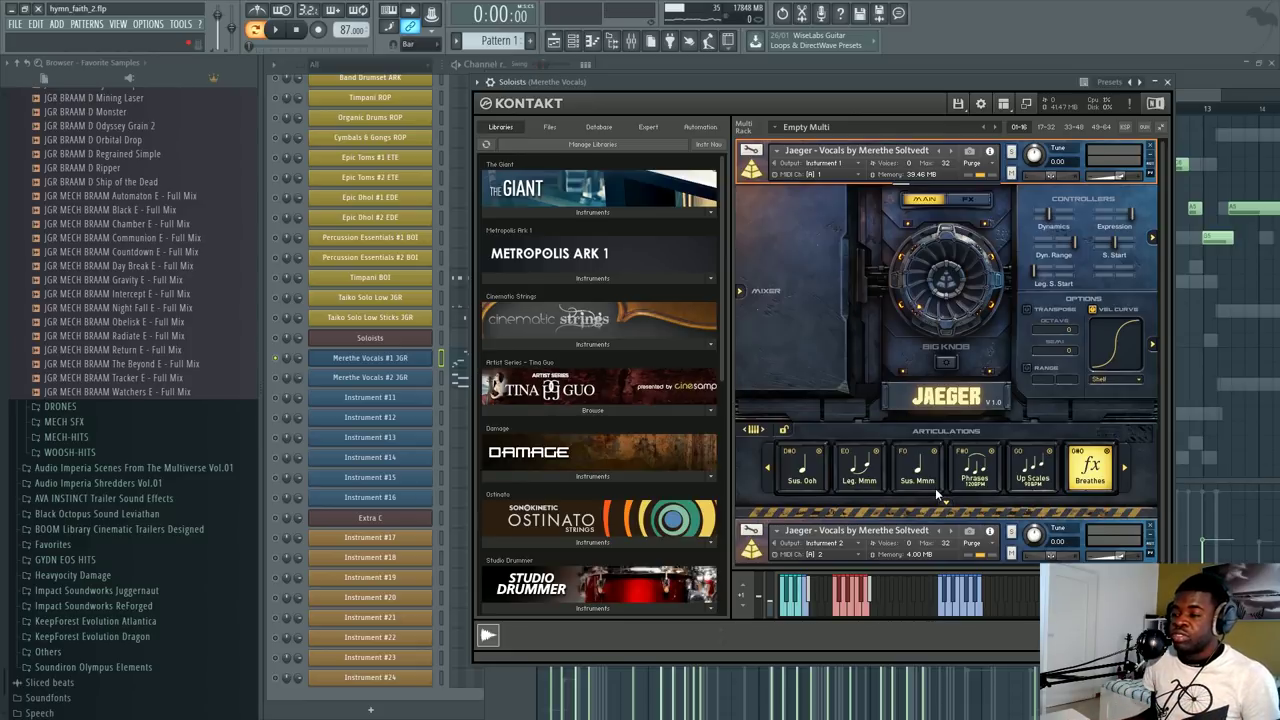
click(977, 476)
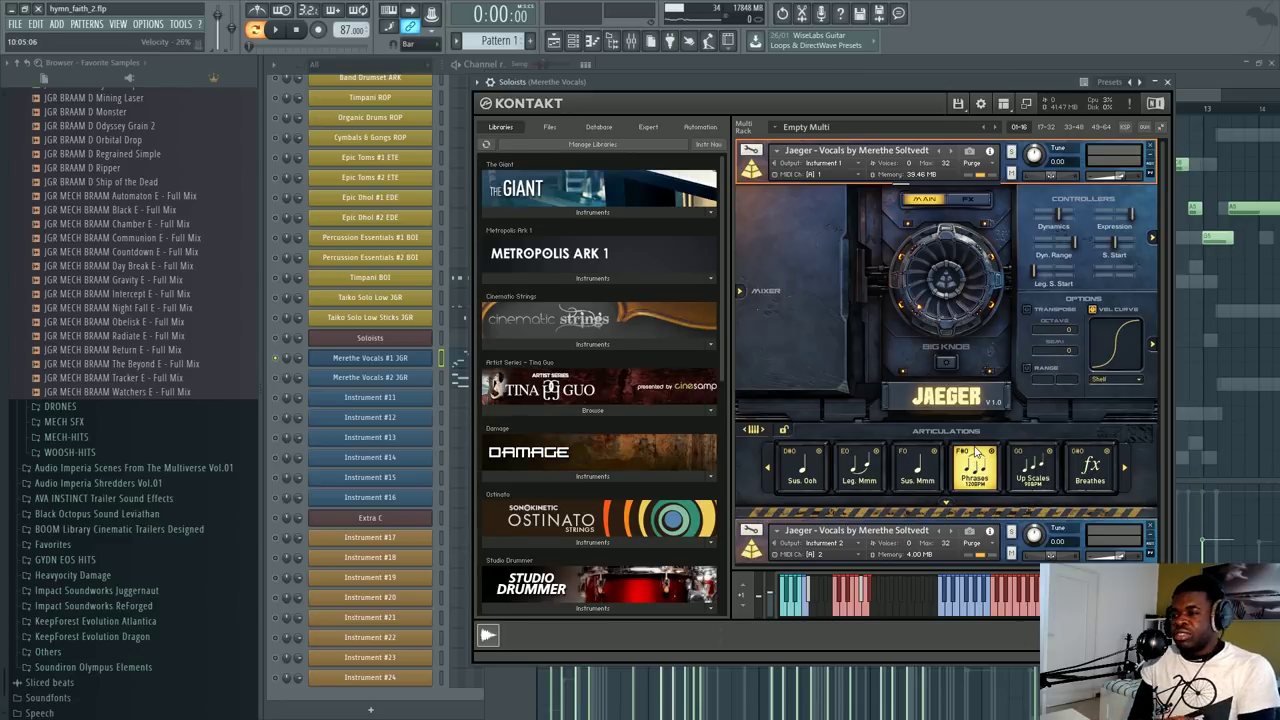
Step: Examine the vocals' FX page, return to the main page and collapse the instrument in the rack
click(962, 200)
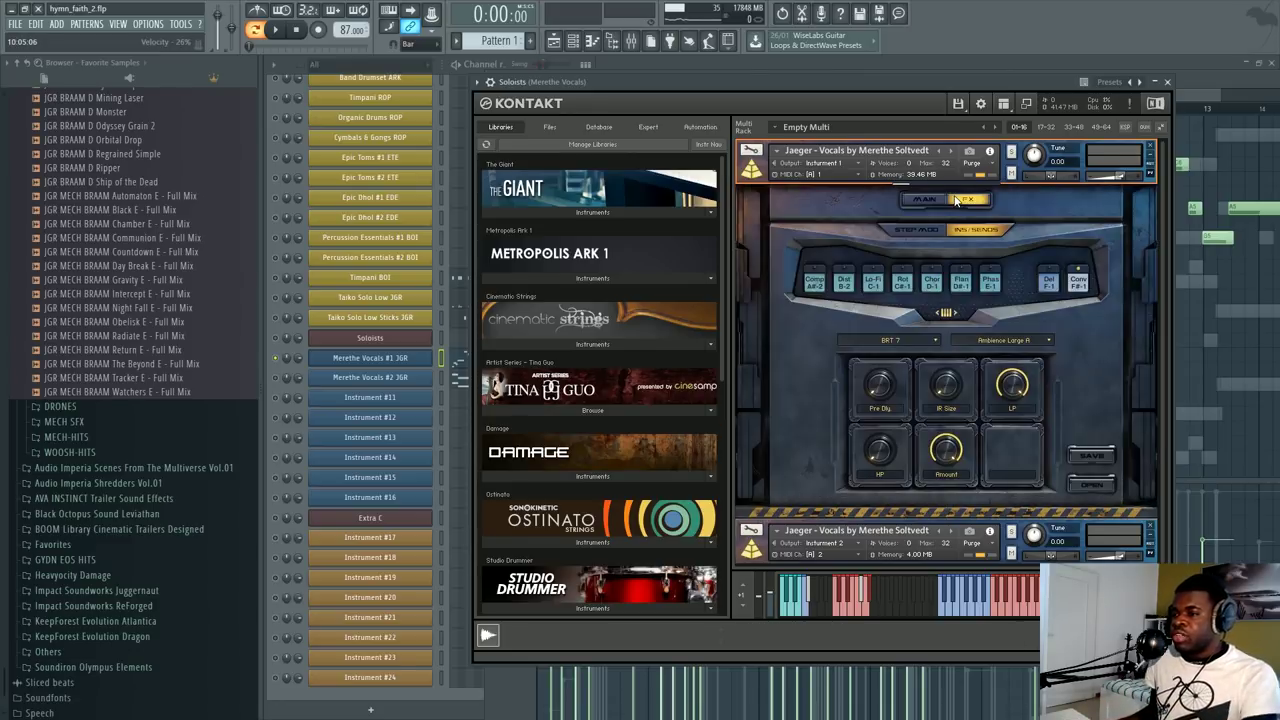
click(924, 200)
click(752, 172)
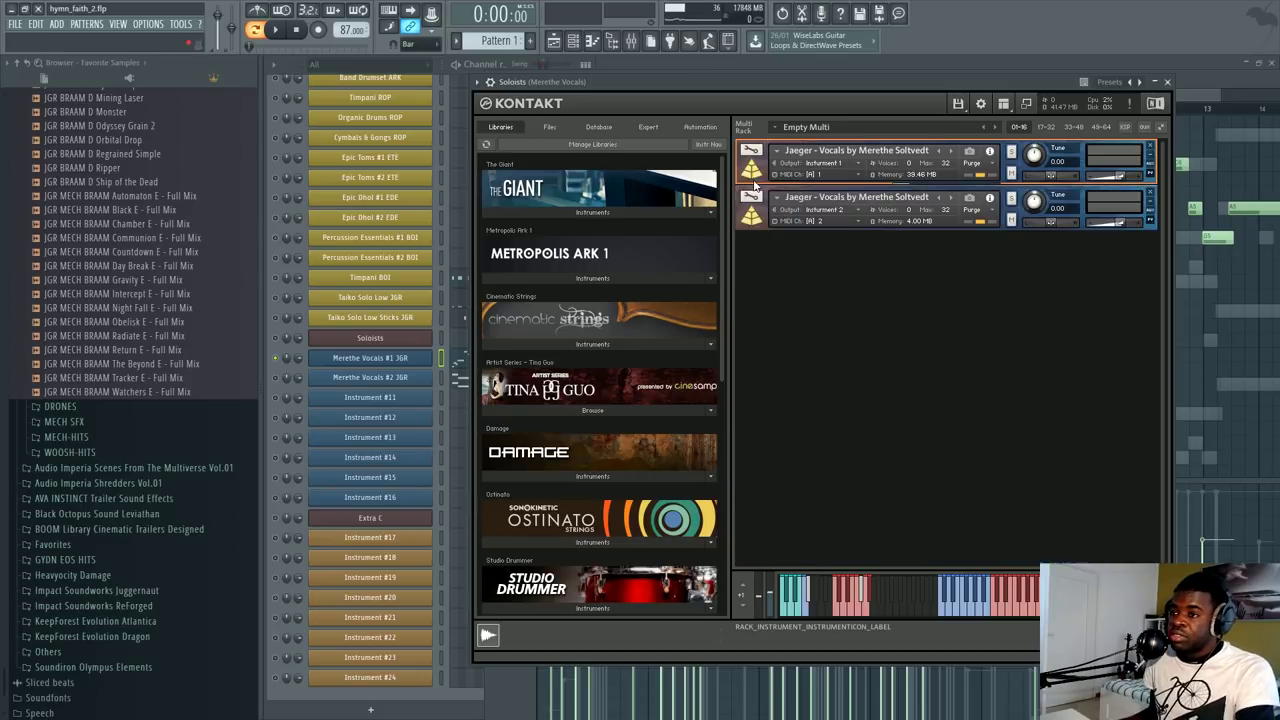
Step: Unsolo Merethe Vocals #1 JGR to reactivate all channels and reopen its piano roll with more bars in view
click(454, 72)
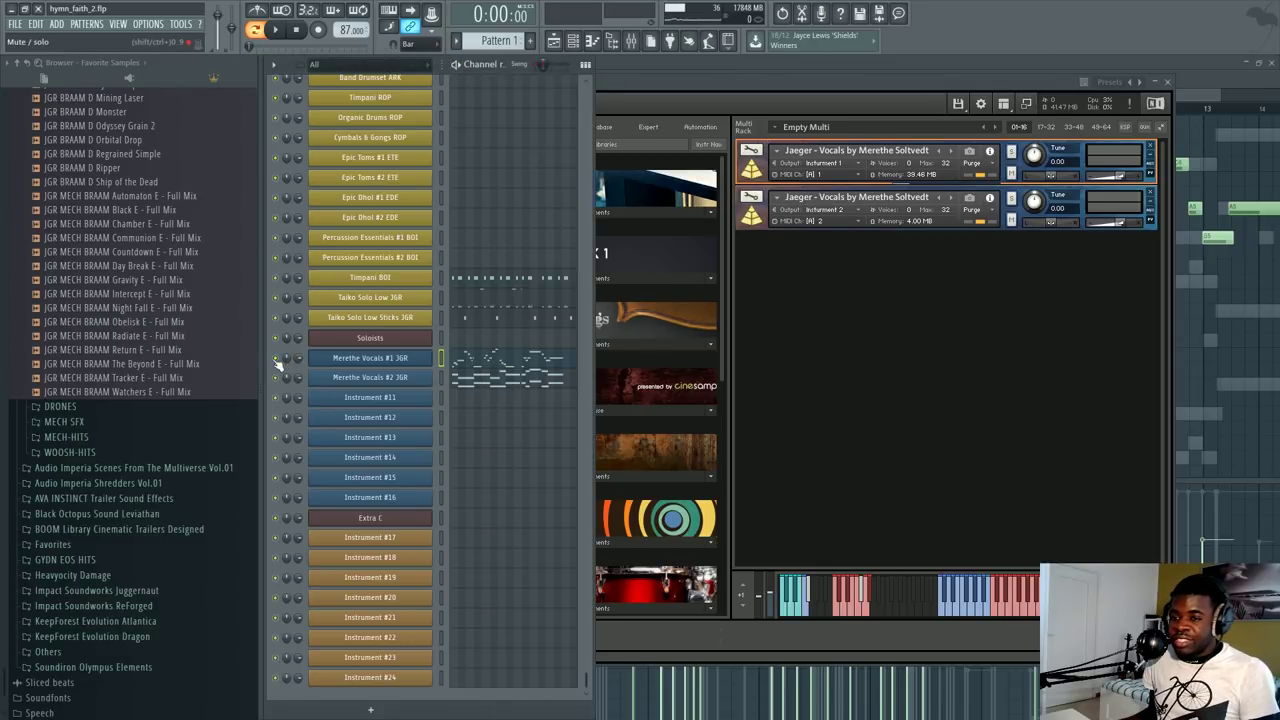
click(507, 364)
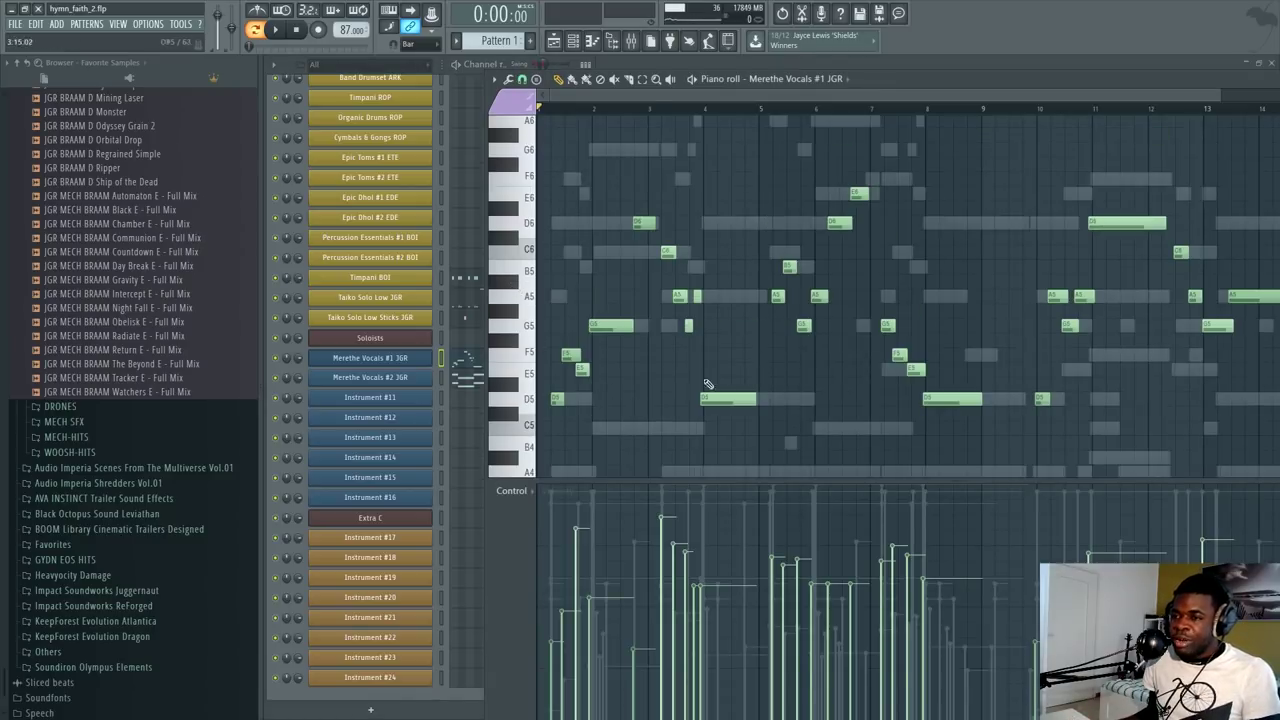
scroll(780, 240, down, 3)
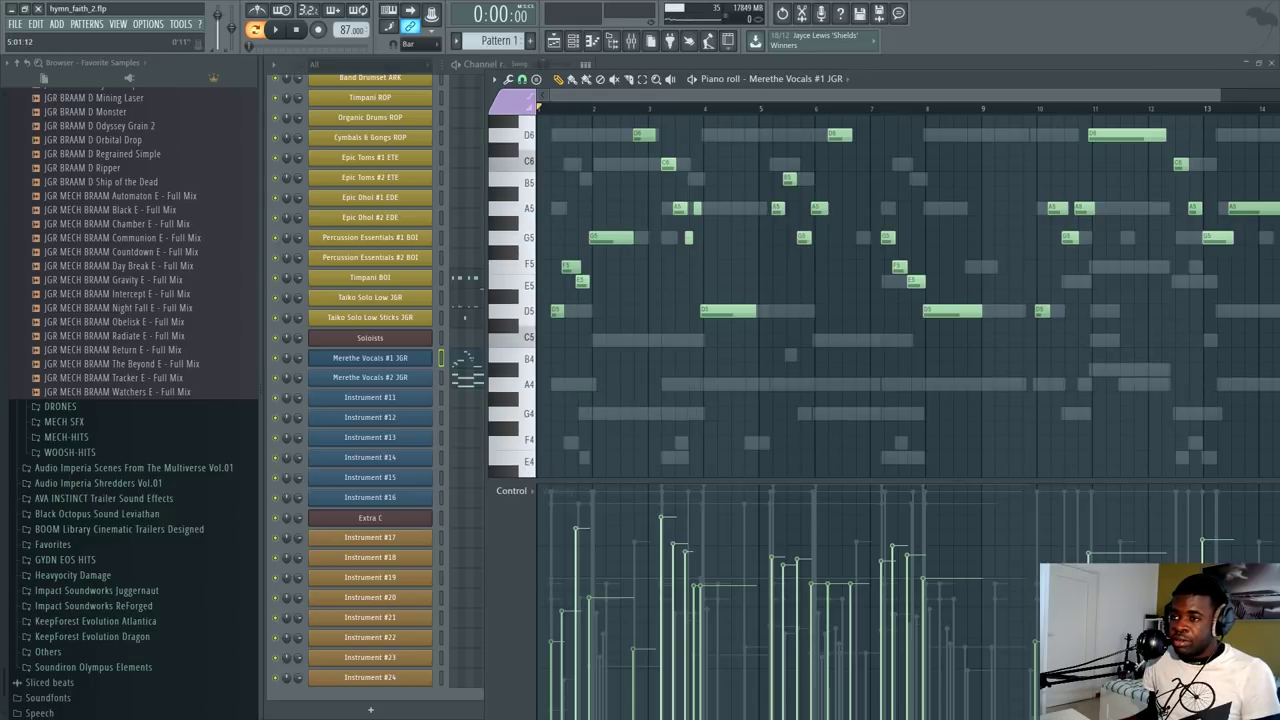
scroll(765, 92, down, 3)
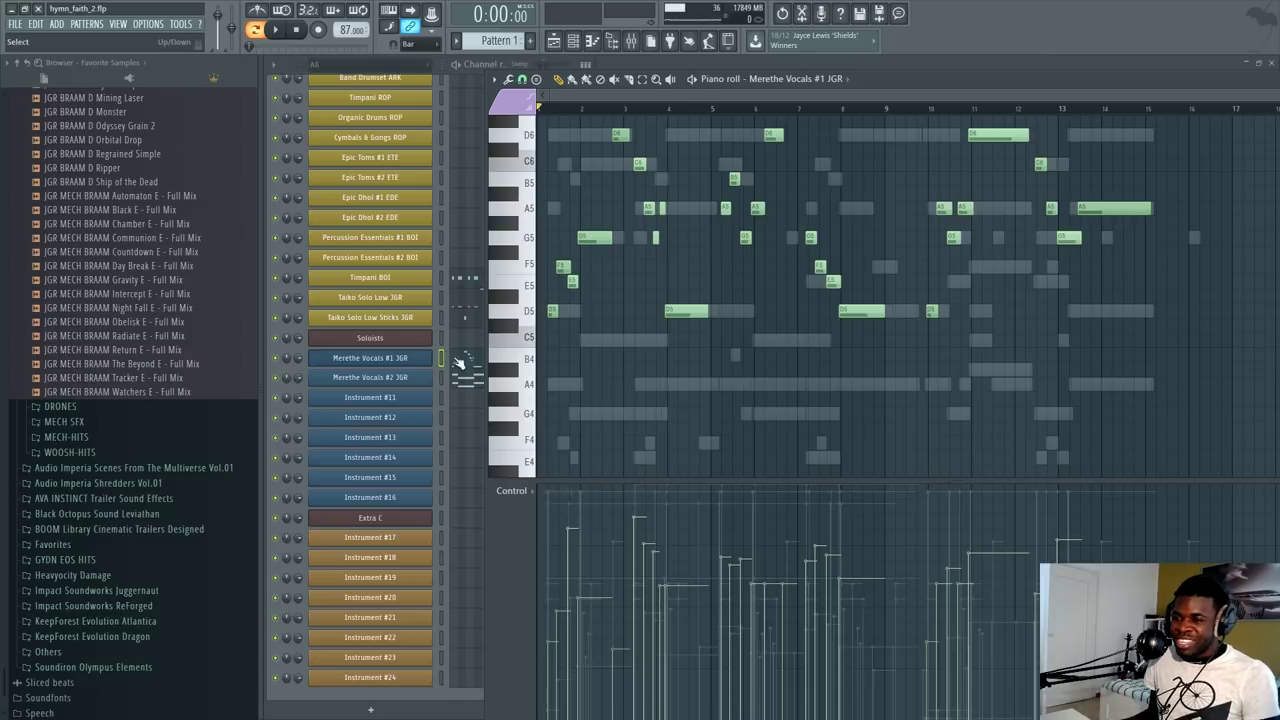
scroll(470, 368, up, 3)
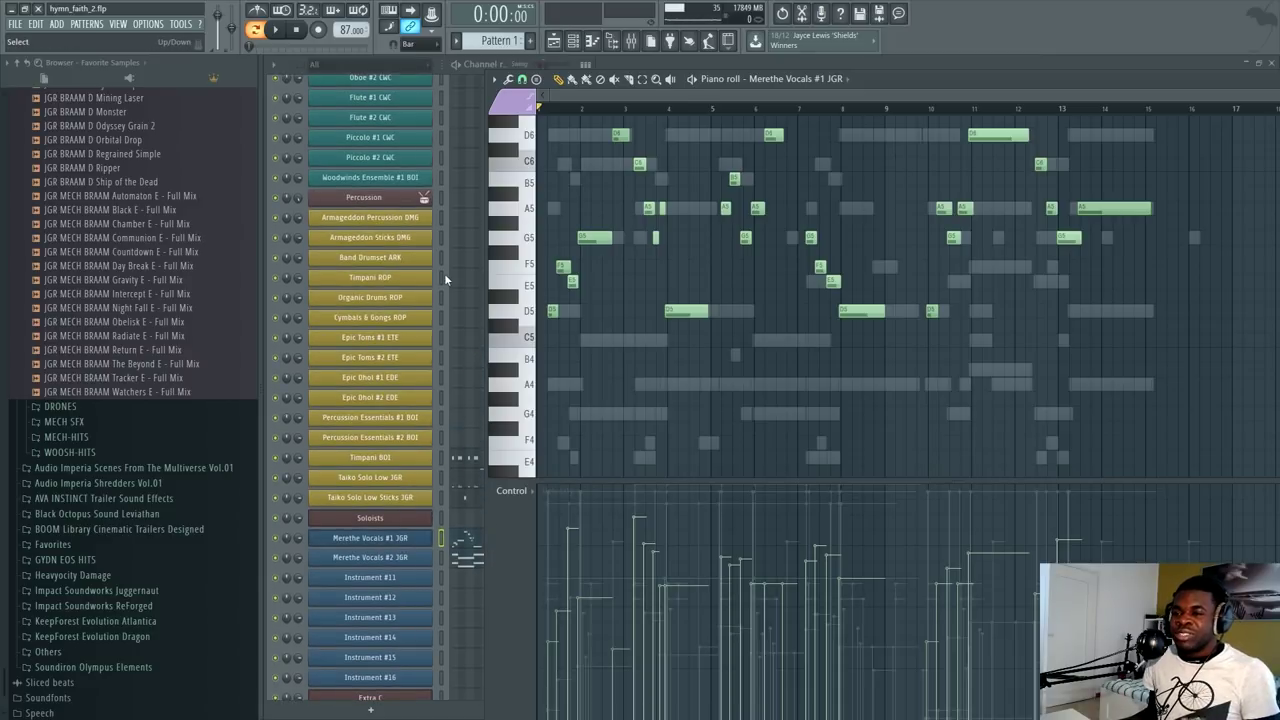
scroll(450, 290, down, 3)
Step: Open the Extra C Kontakt instance and switch from its library list to the file browser
click(423, 519)
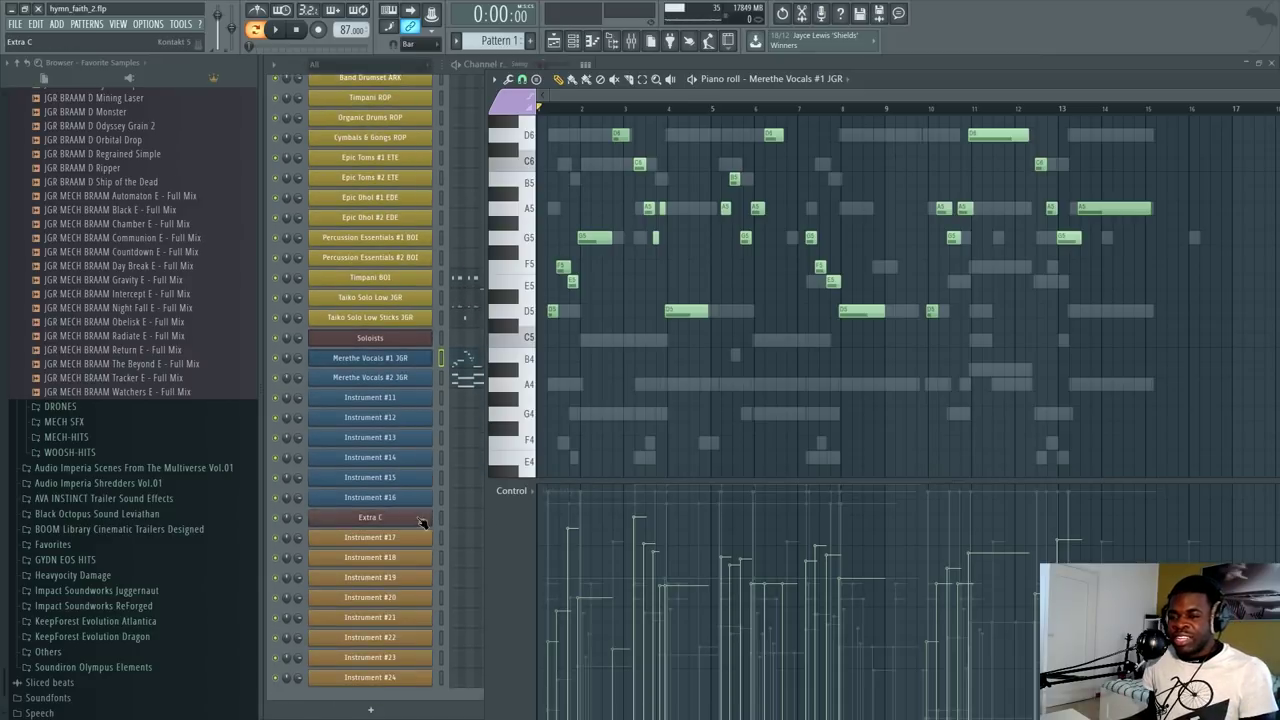
scroll(748, 230, down, 7)
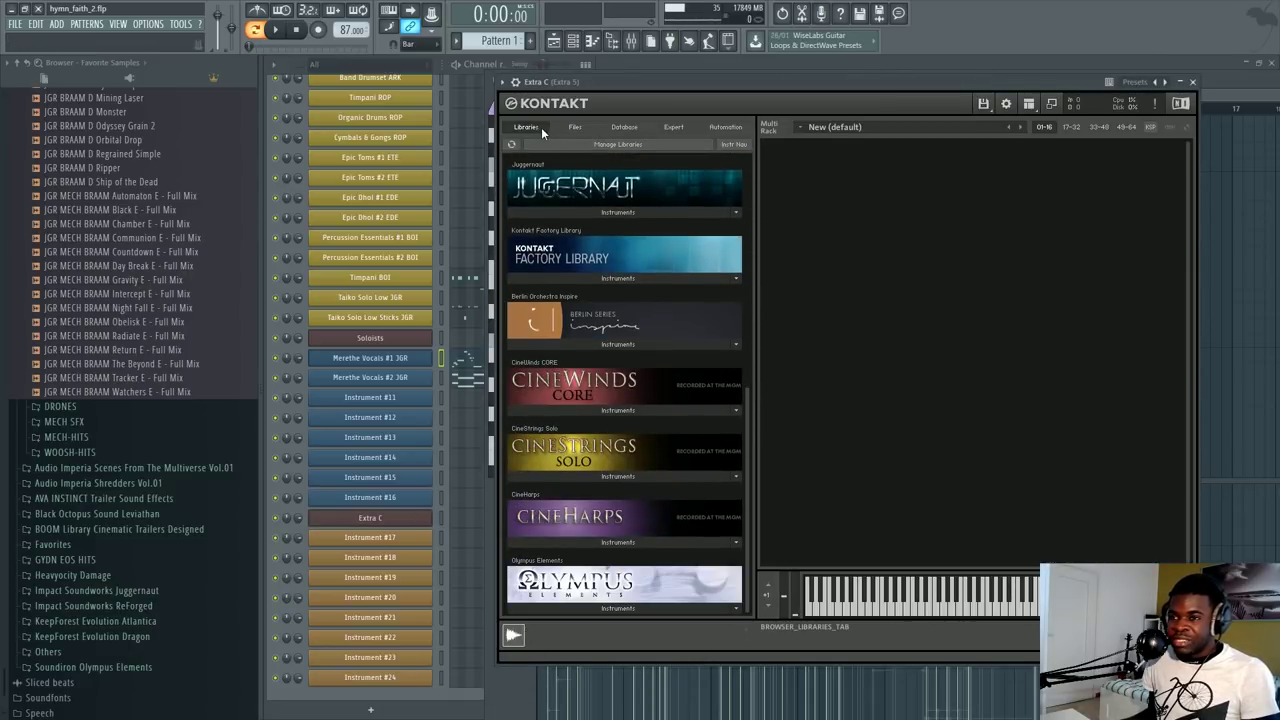
click(575, 127)
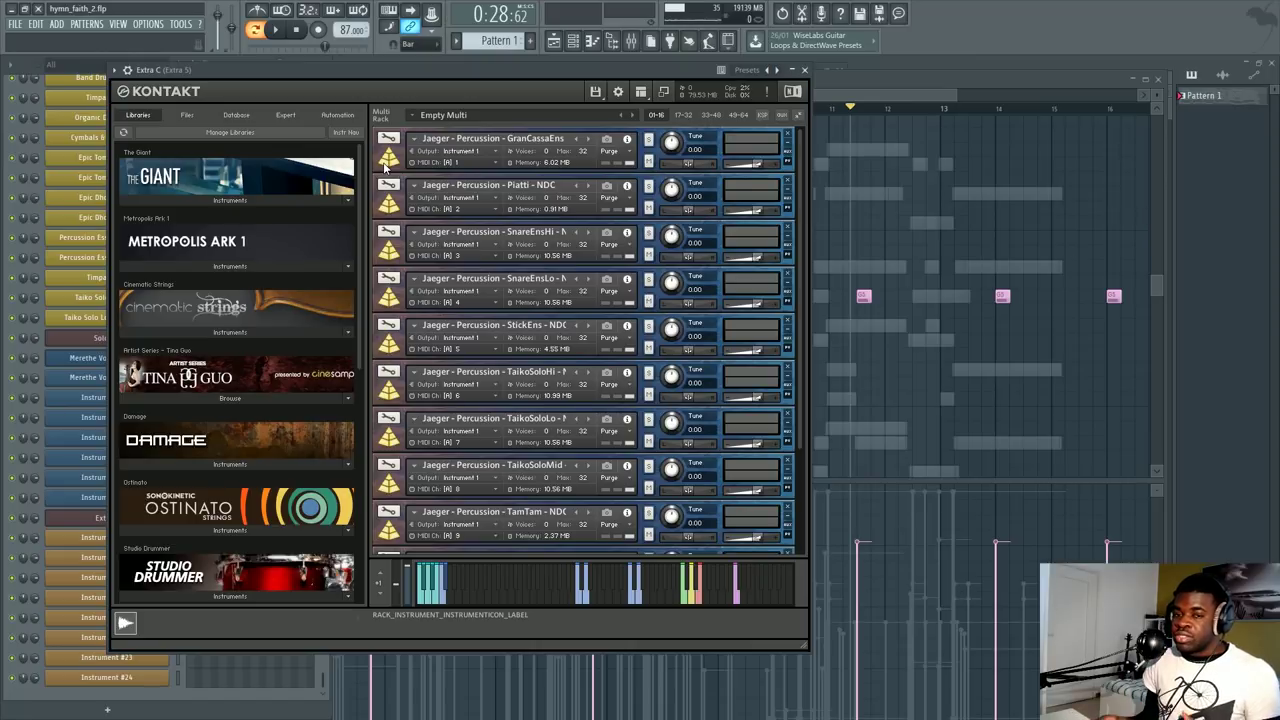
Step: Look through the loaded Jaeger percussion patches and audition several GranCassaEns hits
click(400, 168)
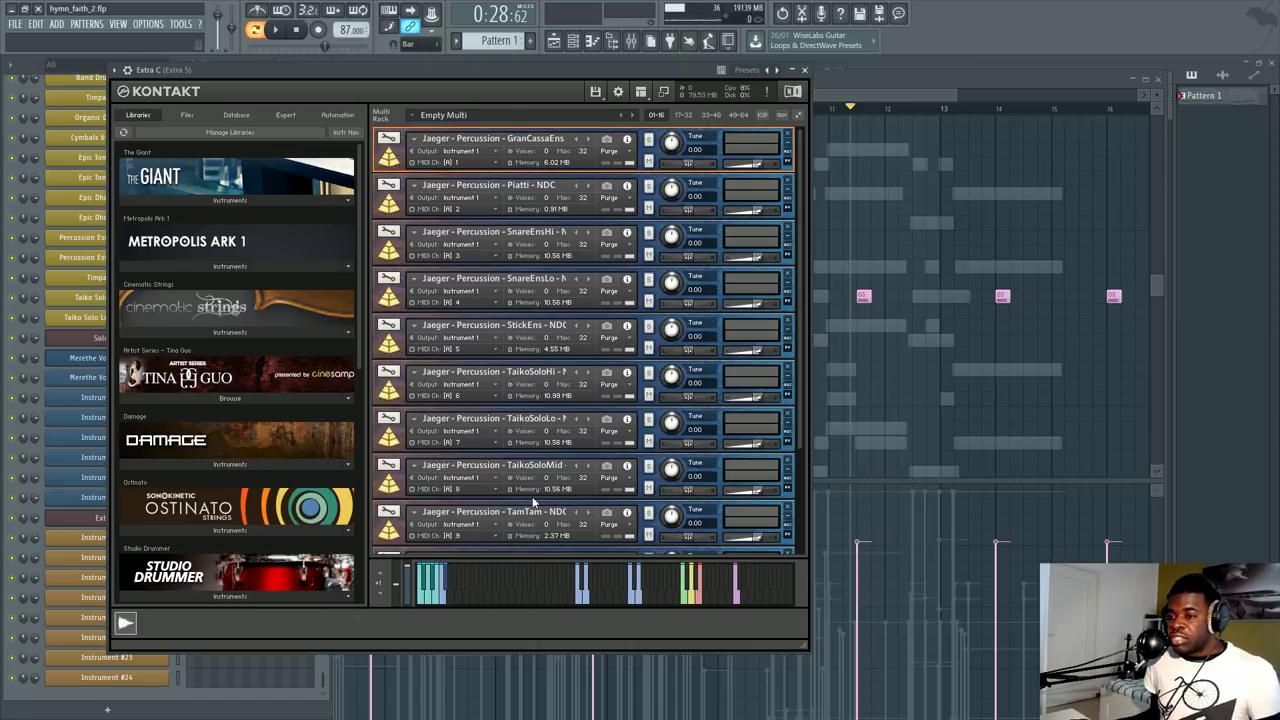
scroll(789, 338, down, 3)
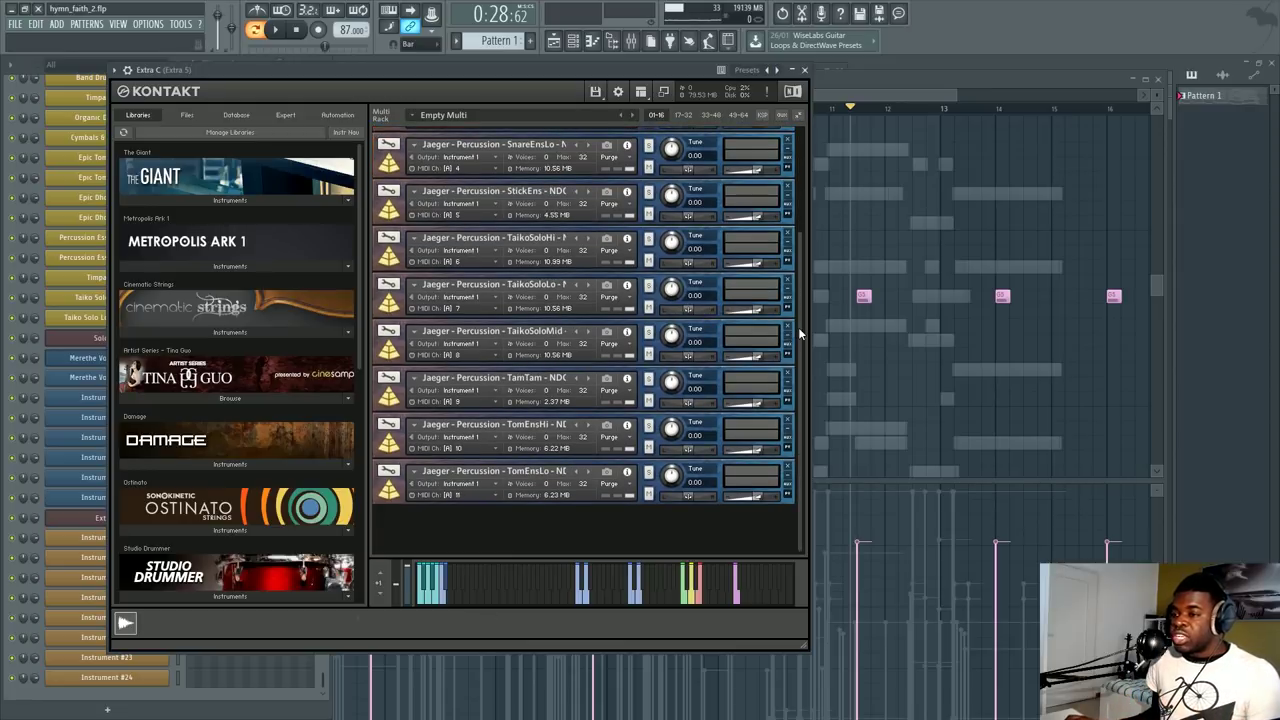
scroll(795, 192, up, 3)
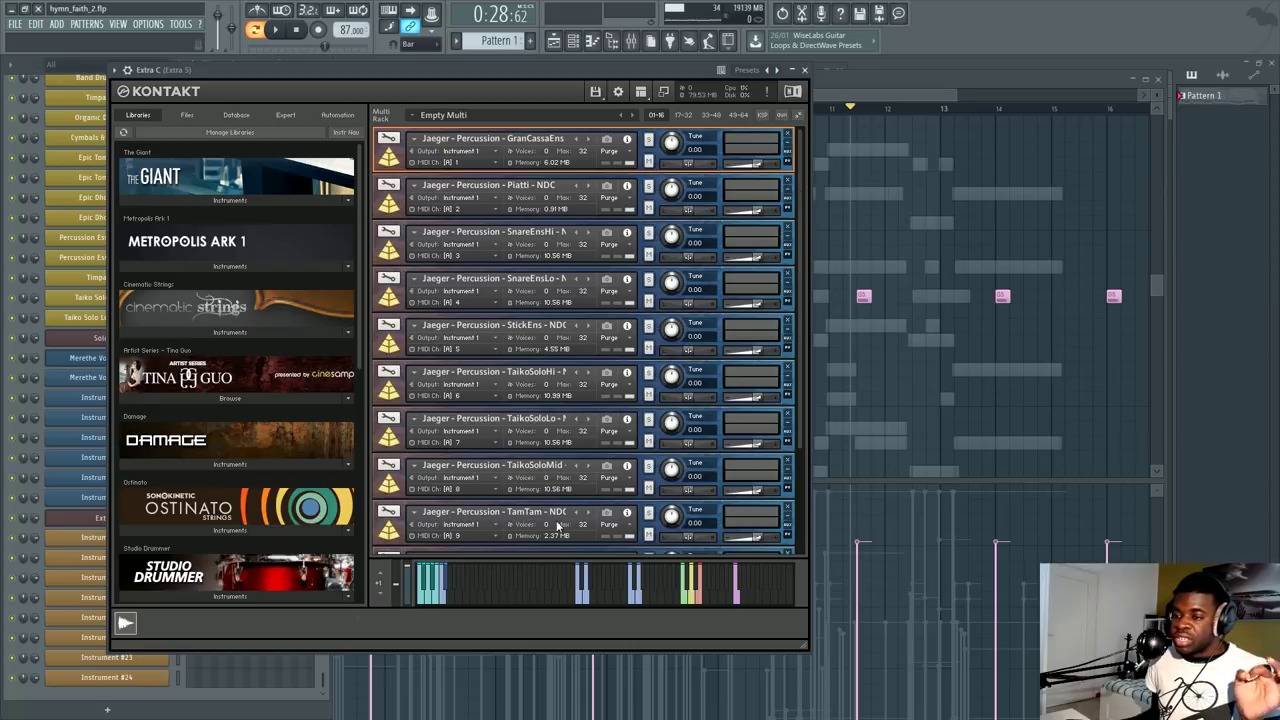
click(580, 600)
click(586, 600)
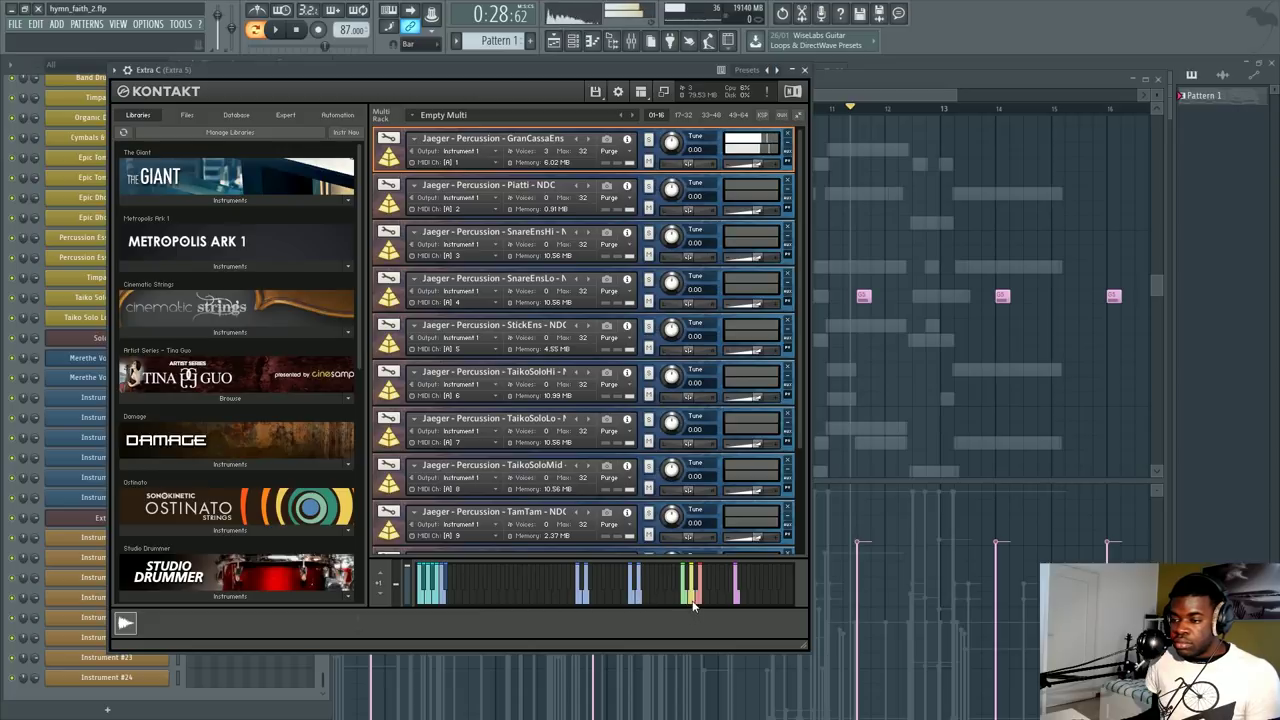
click(690, 605)
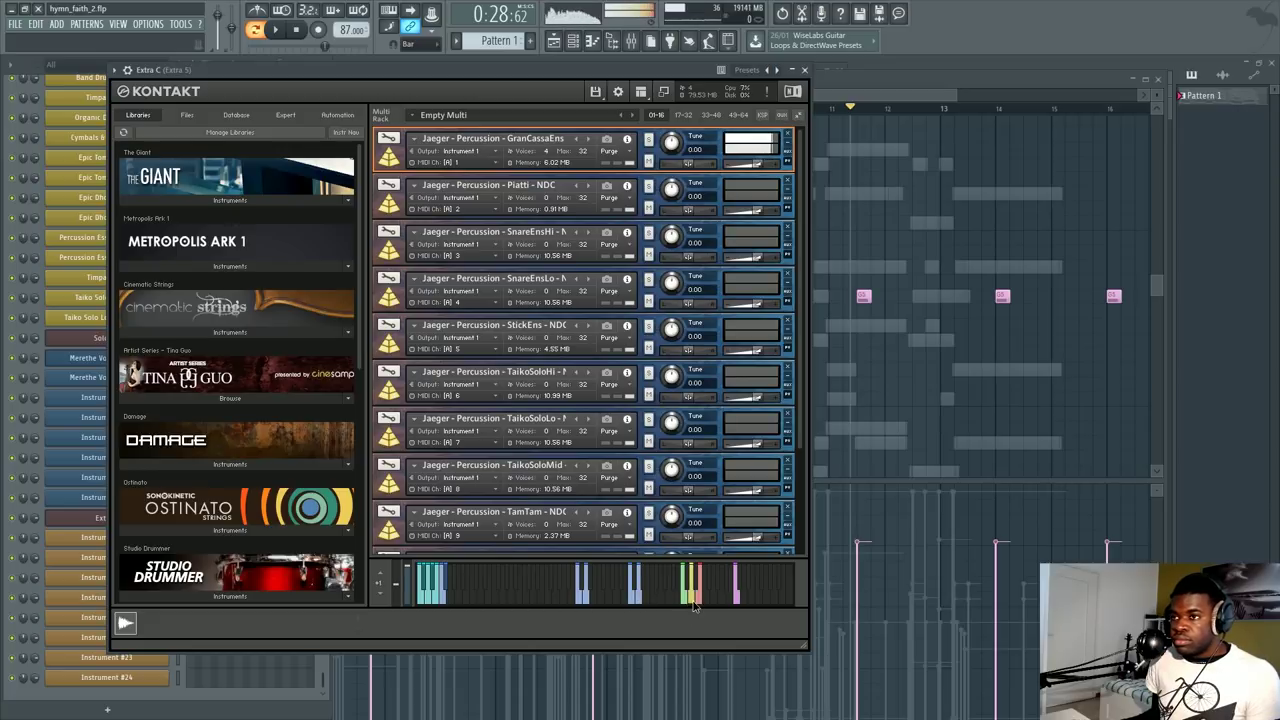
click(735, 602)
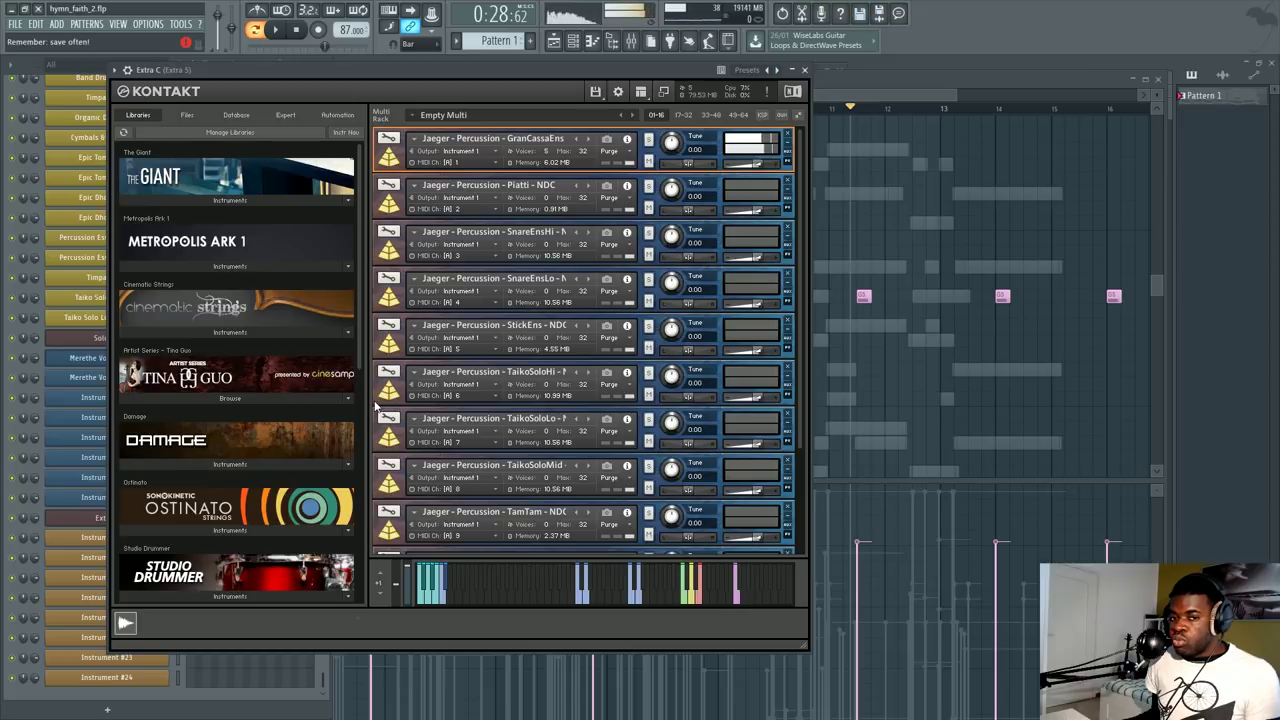
Step: Expand the GranCassaEns patch, audition its drum hits repeatedly and collapse it again
click(388, 155)
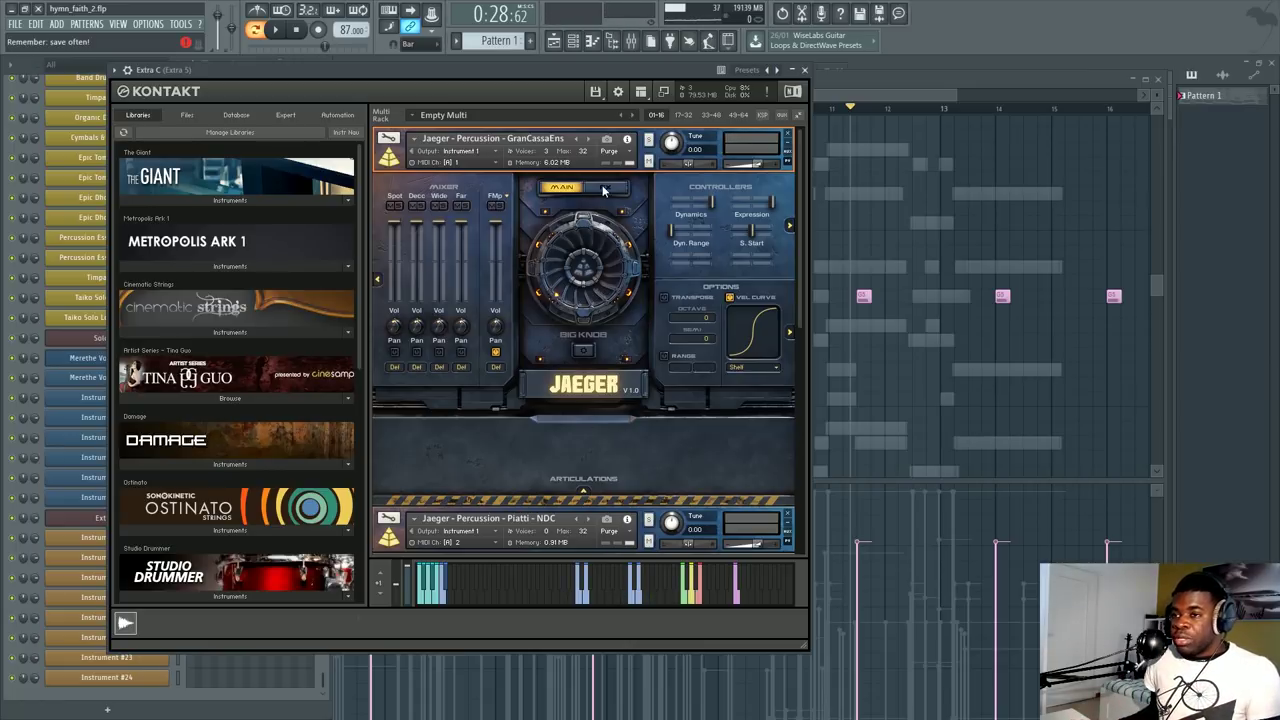
click(634, 600)
click(584, 601)
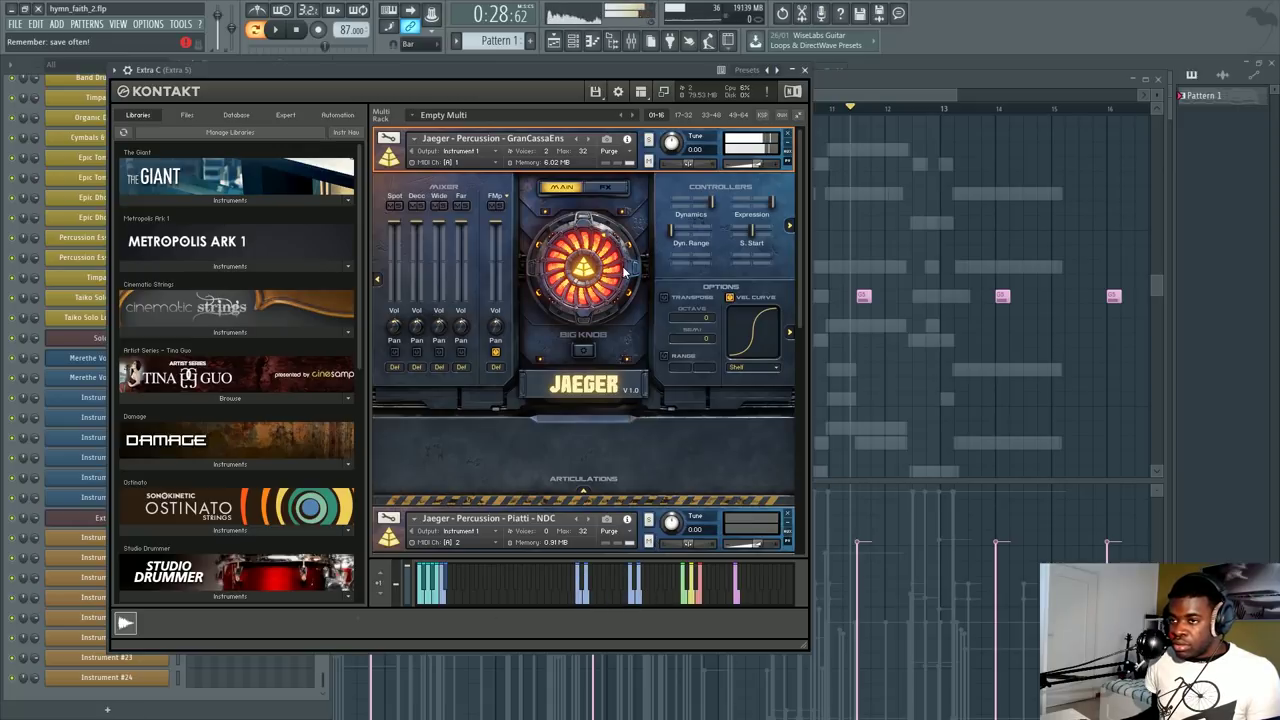
click(582, 600)
click(582, 600)
click(582, 600)
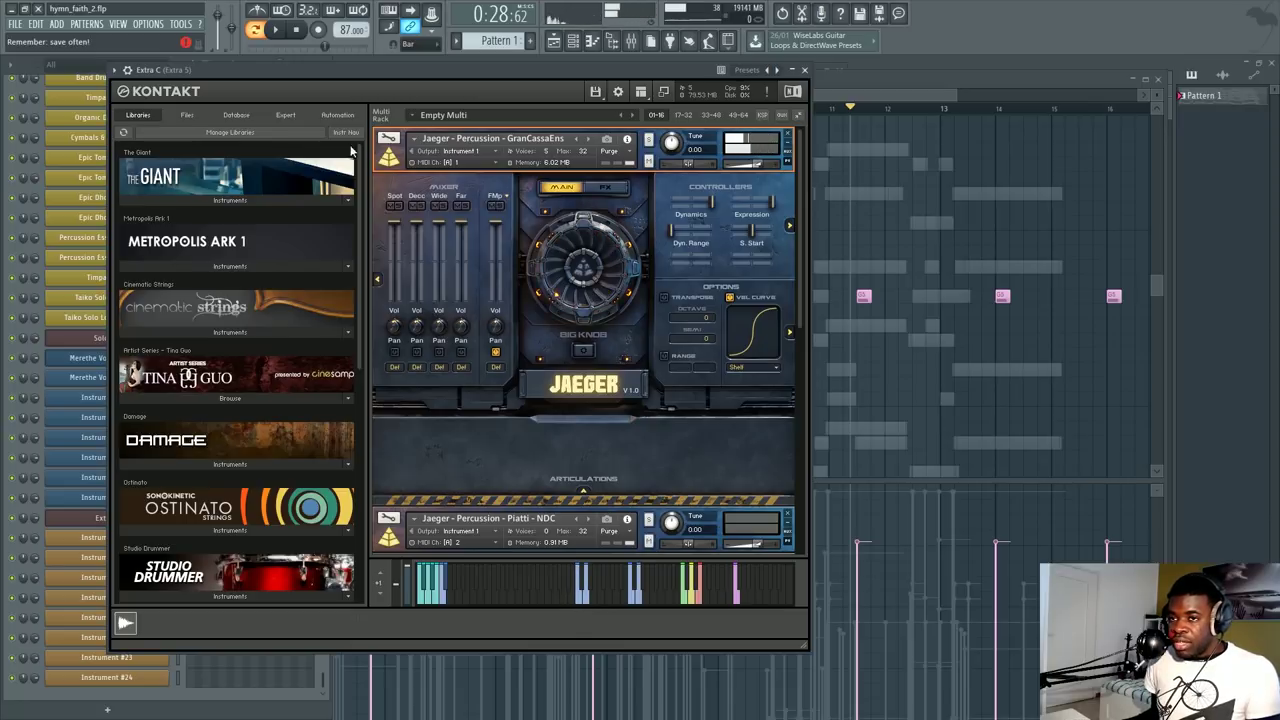
click(387, 152)
Step: Expand the Piatti - NDC patch, audition a cymbal hit and collapse it again
click(387, 199)
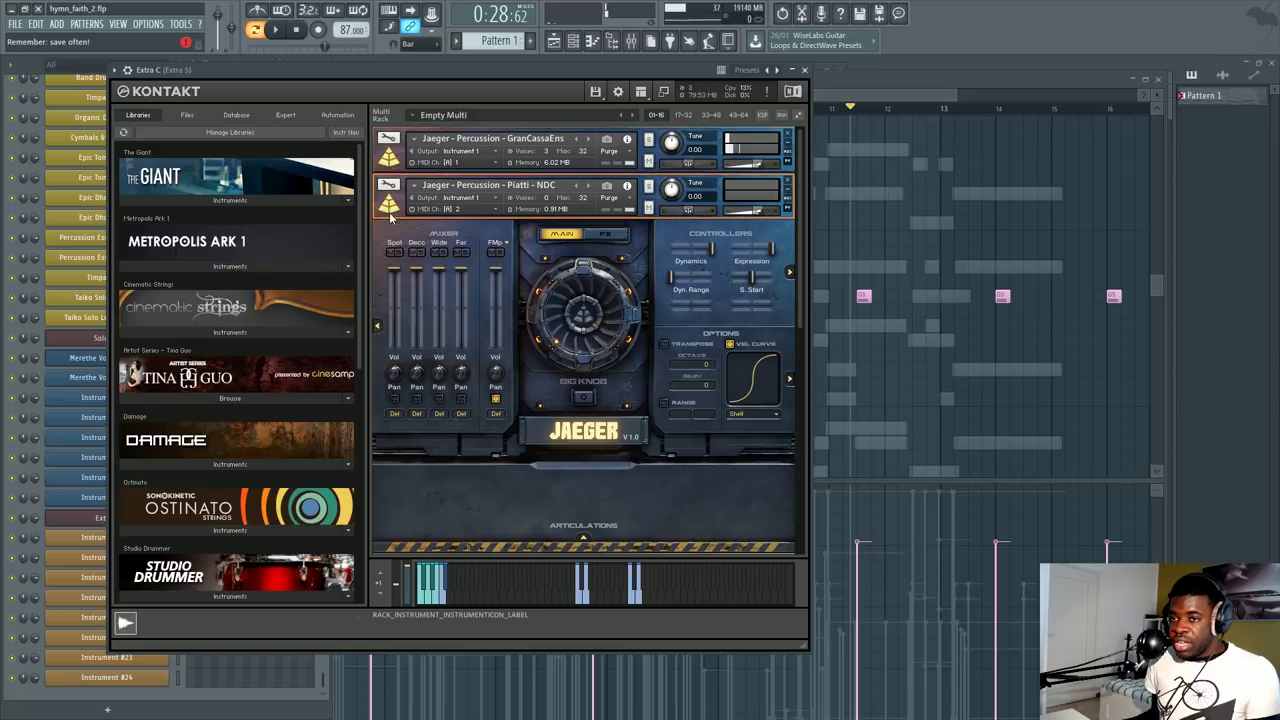
click(582, 598)
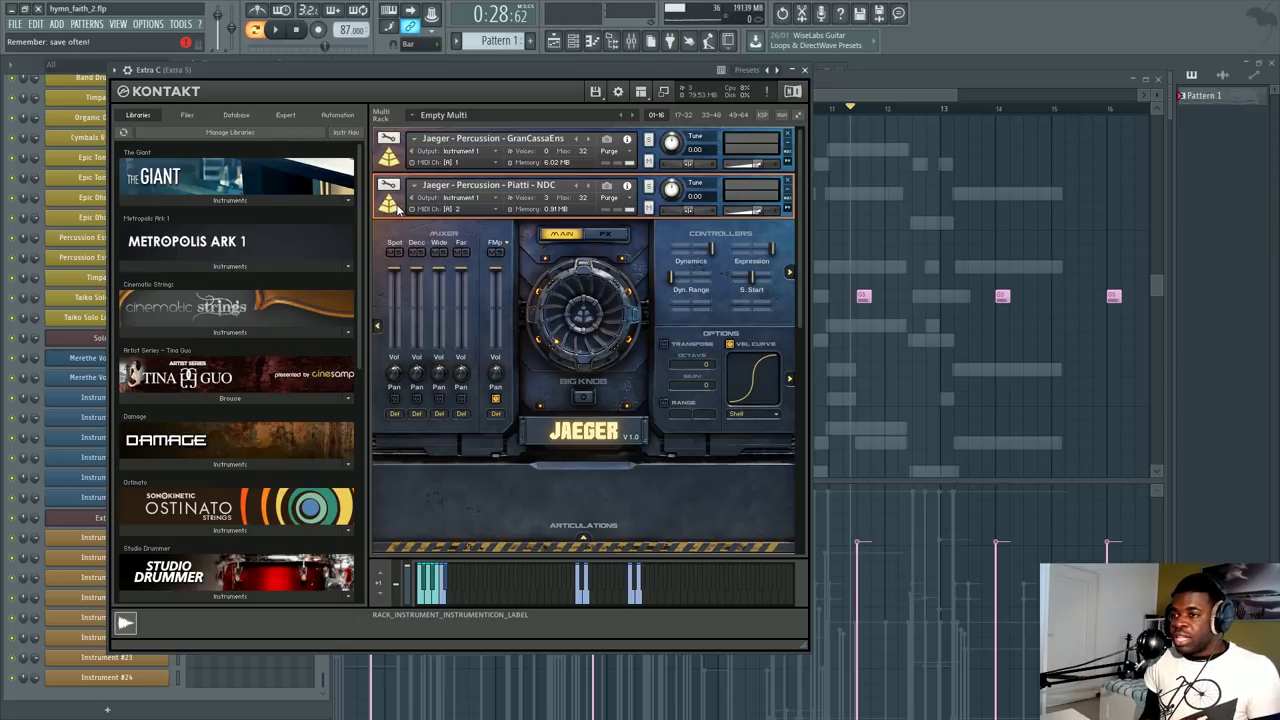
click(398, 206)
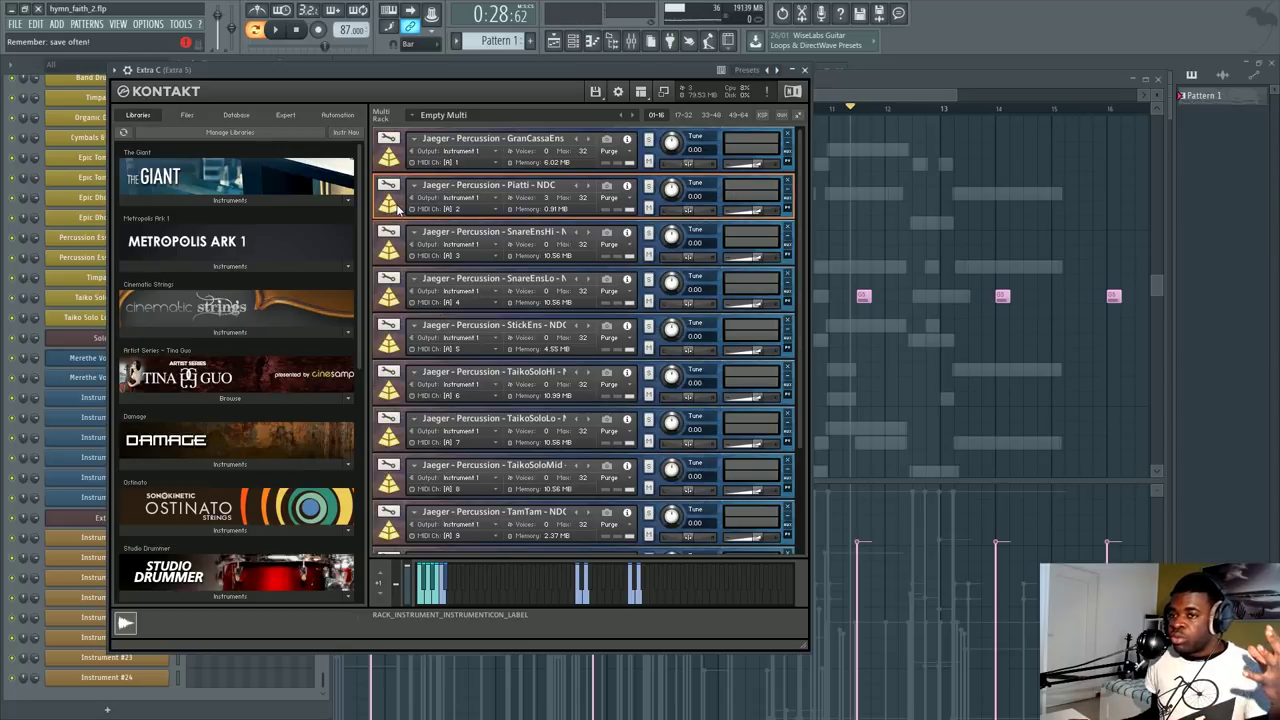
Step: Expand the SnareEnsHi patch, audition several of its snare articulations across the keyboard and collapse it again
click(421, 272)
click(400, 256)
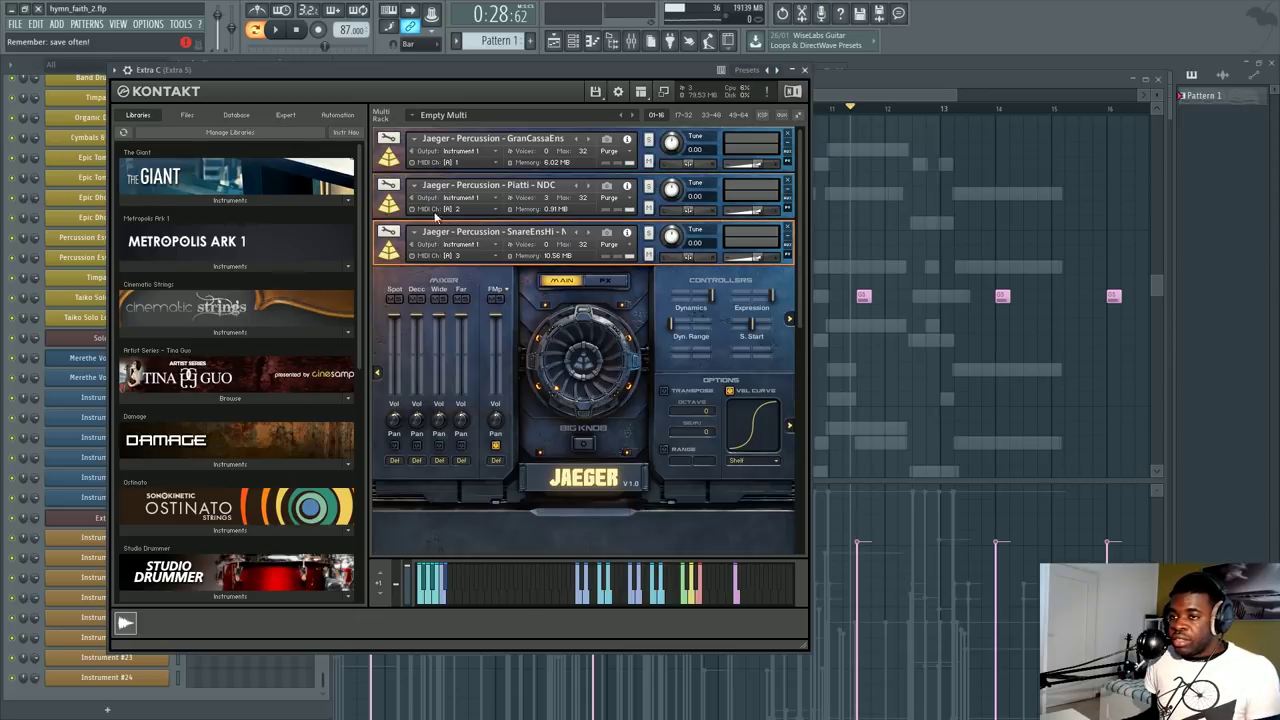
click(580, 598)
click(586, 596)
click(604, 592)
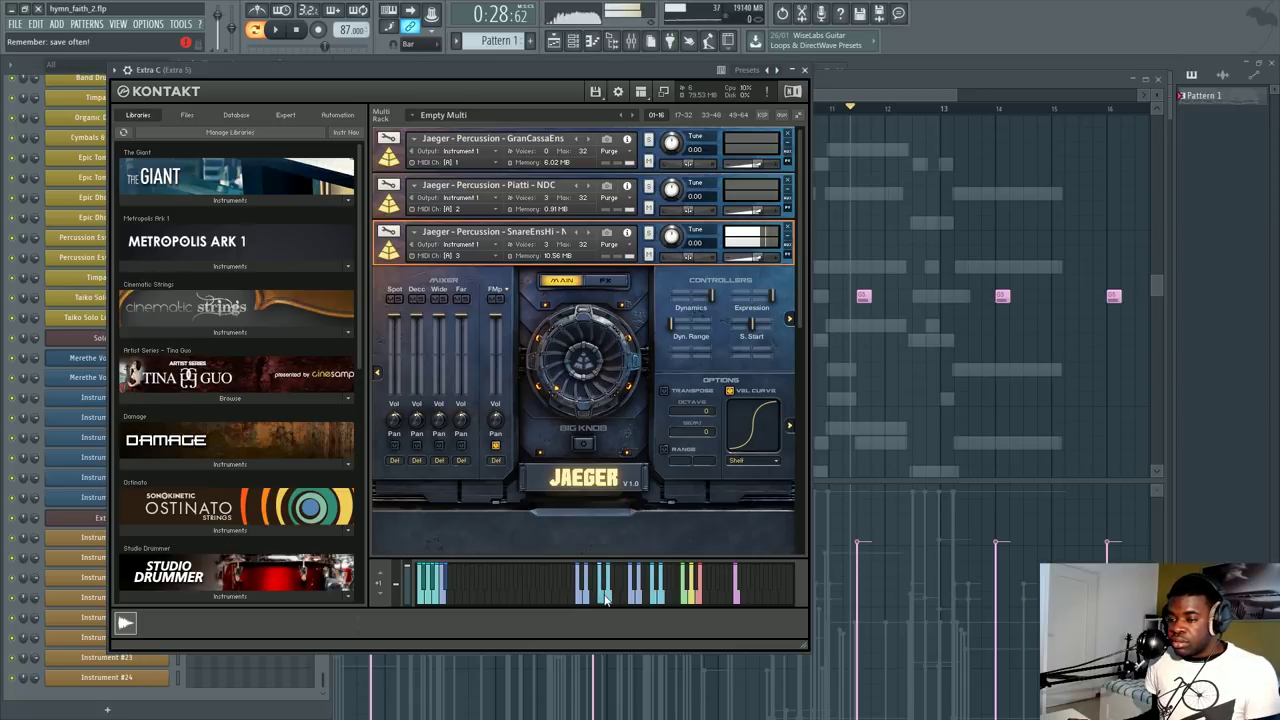
click(670, 598)
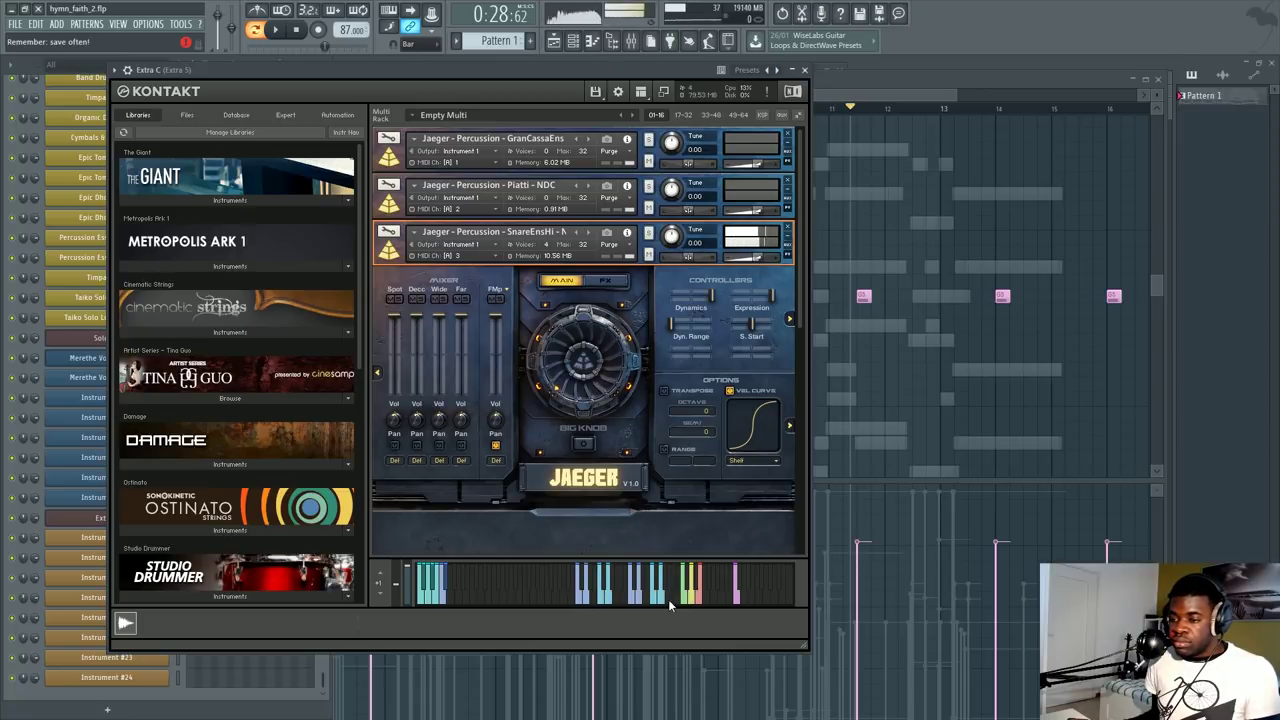
click(612, 598)
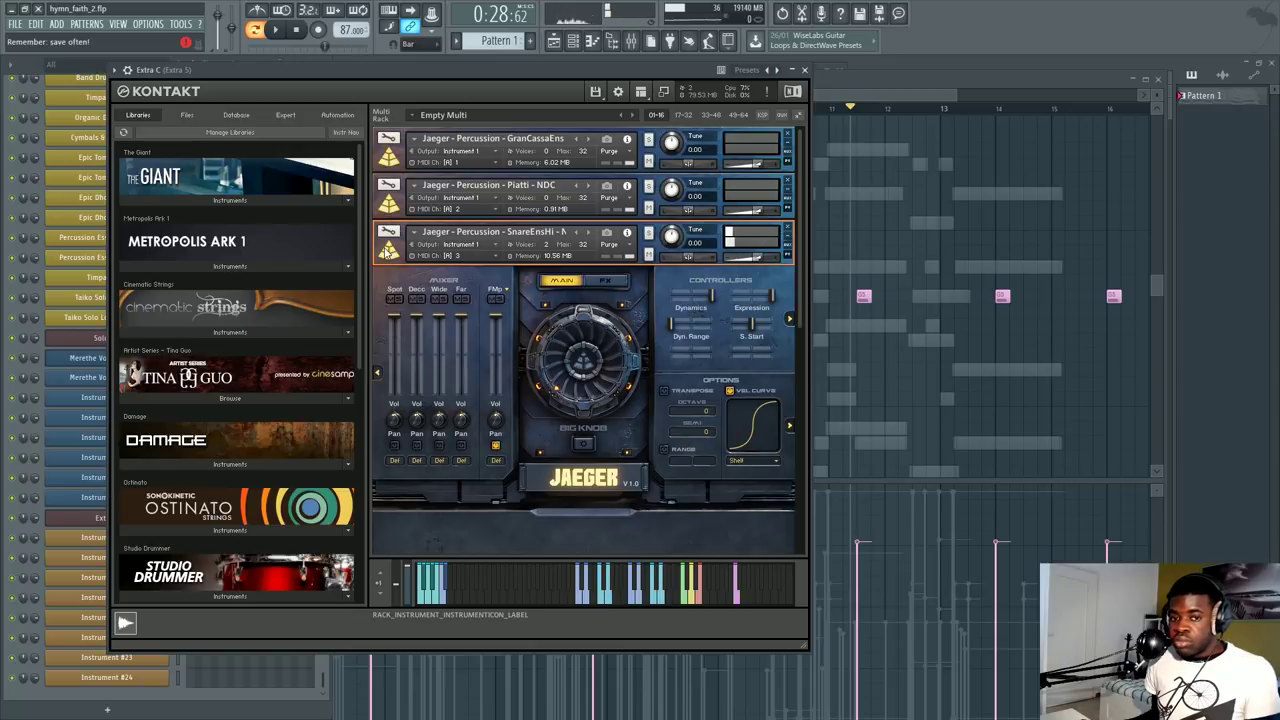
click(388, 250)
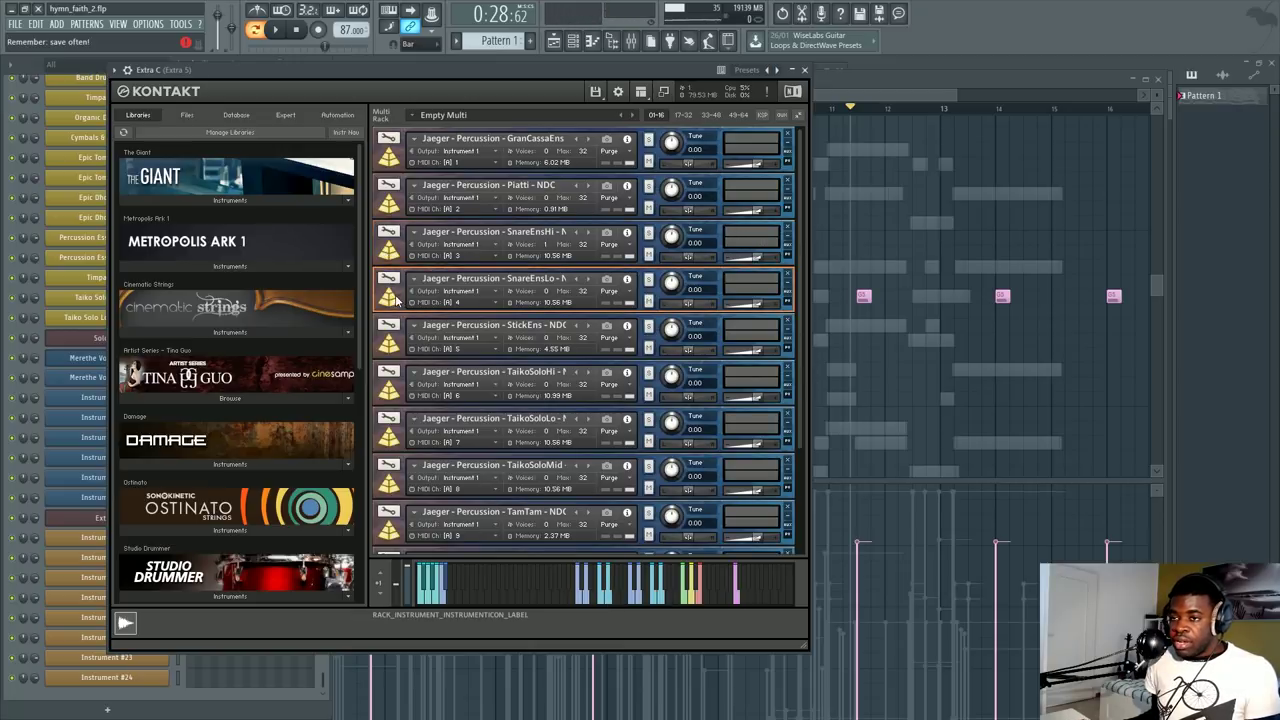
Step: Audition the SnareEnsLo patch's articulations, from its lowest playable hits up to its highest mapped key
click(581, 604)
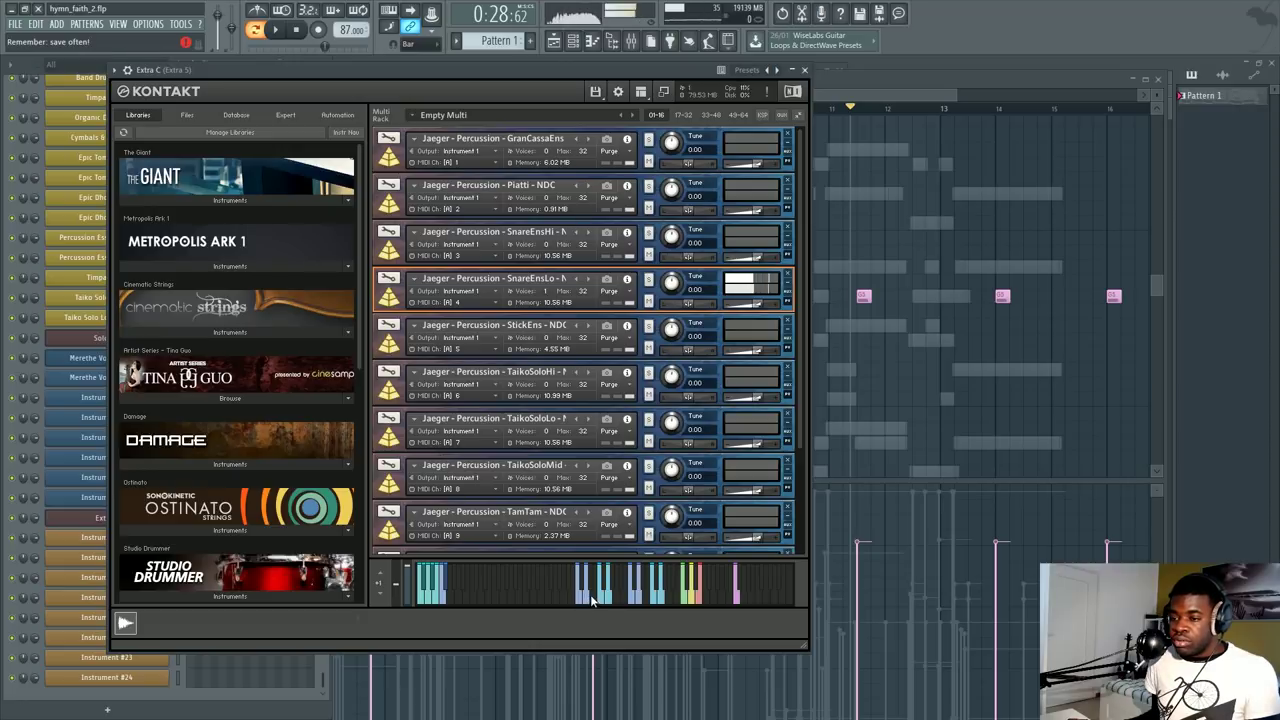
click(600, 600)
click(643, 603)
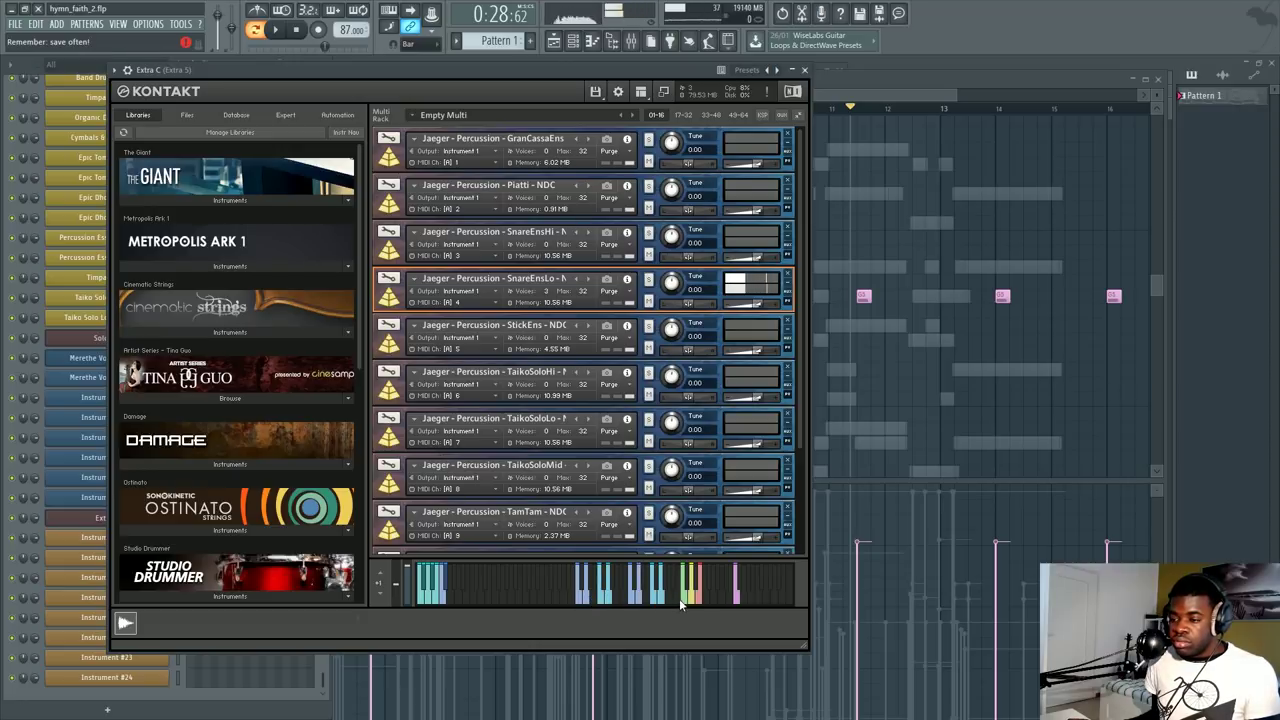
click(697, 601)
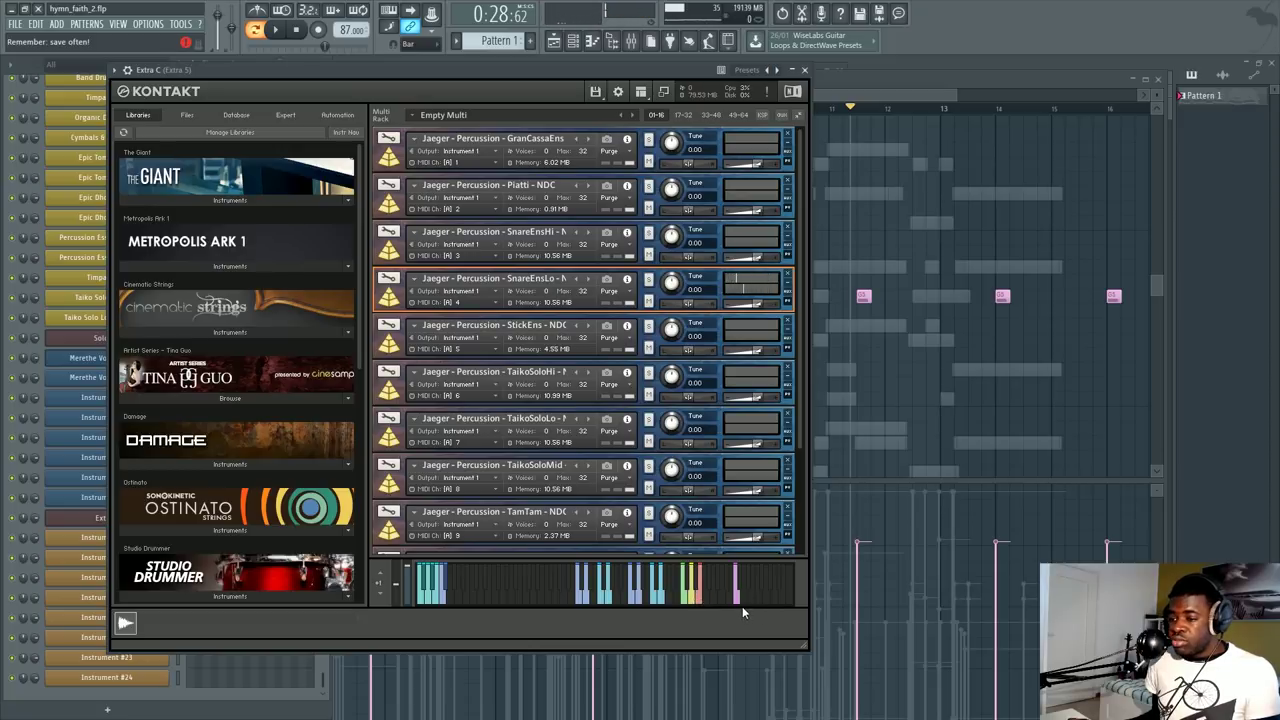
click(738, 603)
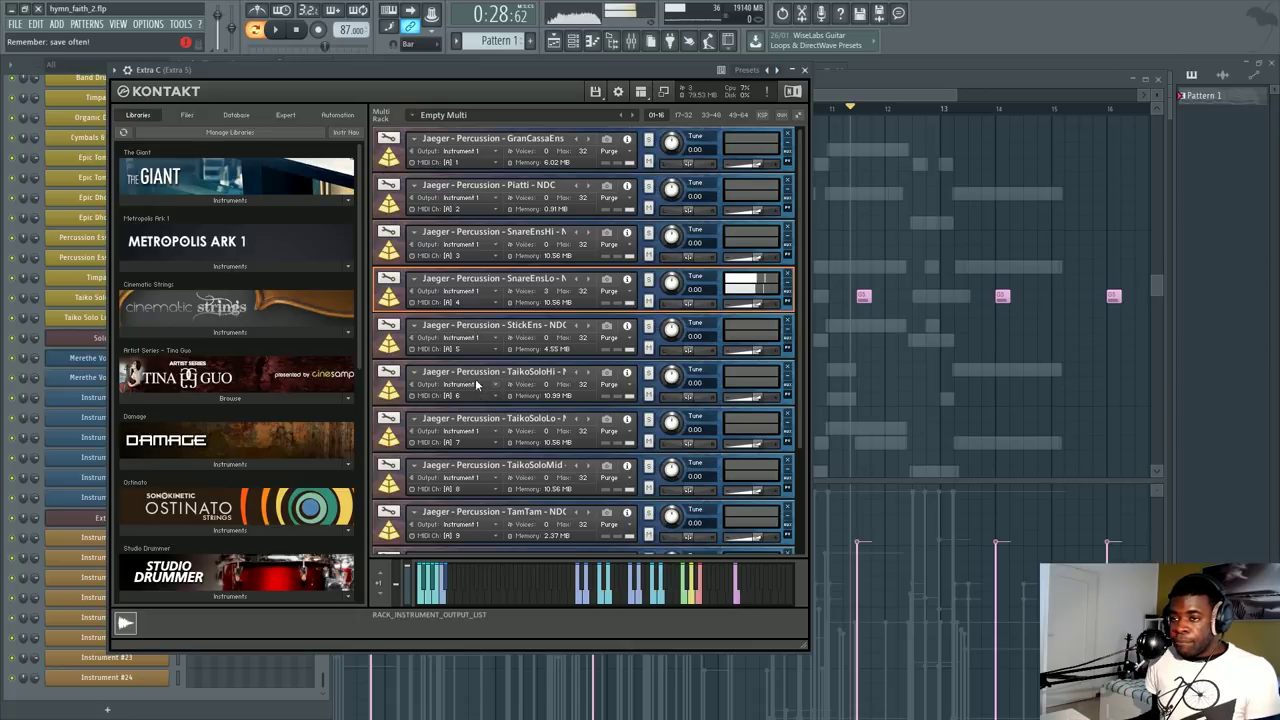
Step: Audition a hit from the TaikoSoloMid patch and a couple of hits from the TaikoSoloLo patch
click(450, 410)
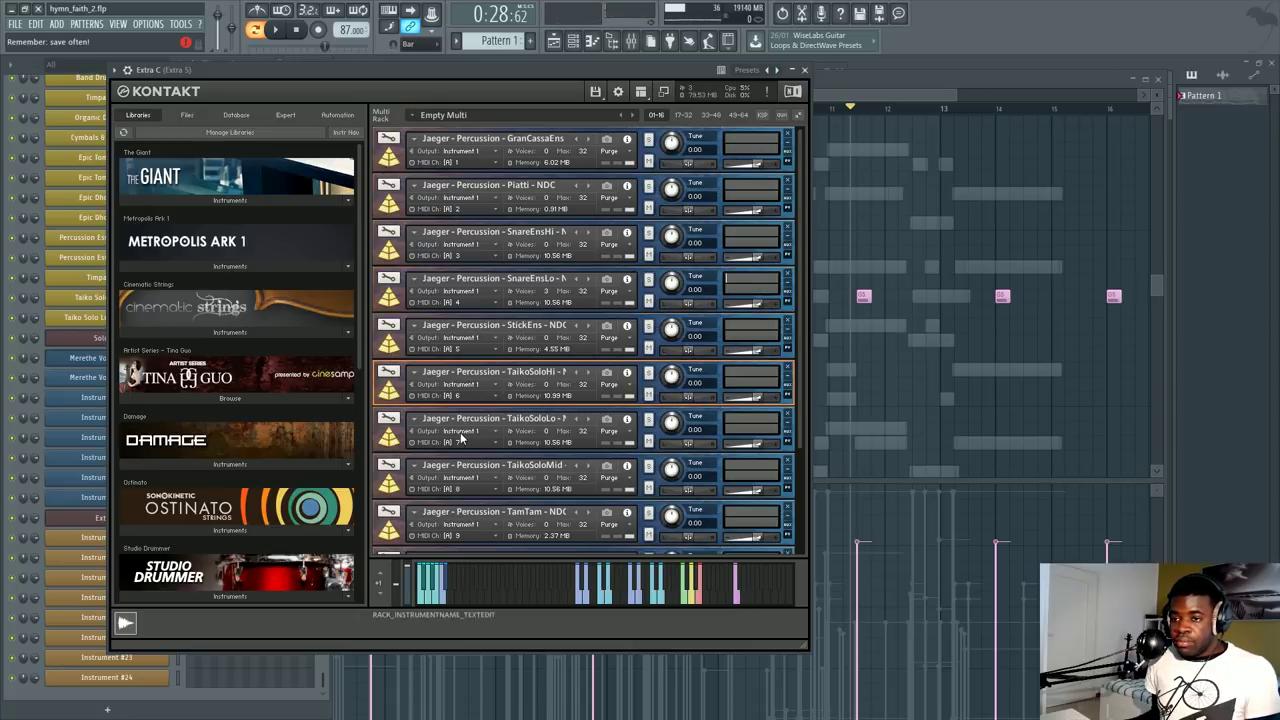
scroll(460, 432, down, 1)
click(471, 457)
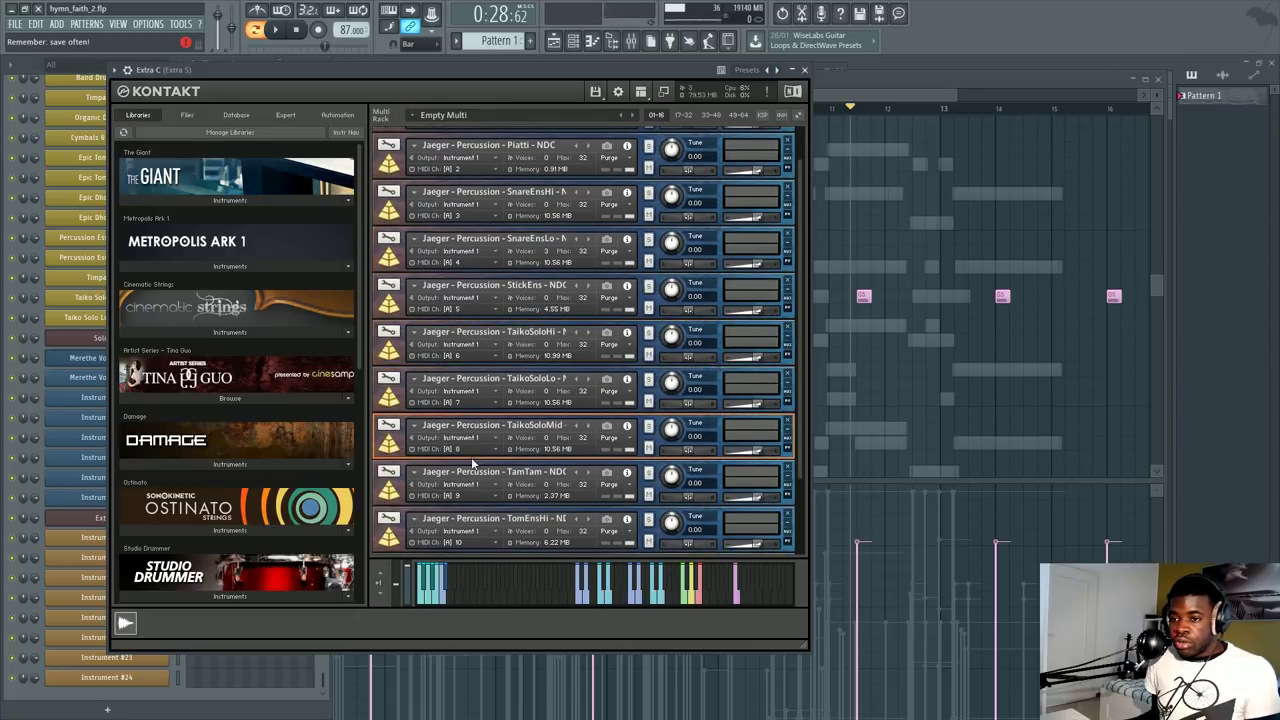
click(580, 600)
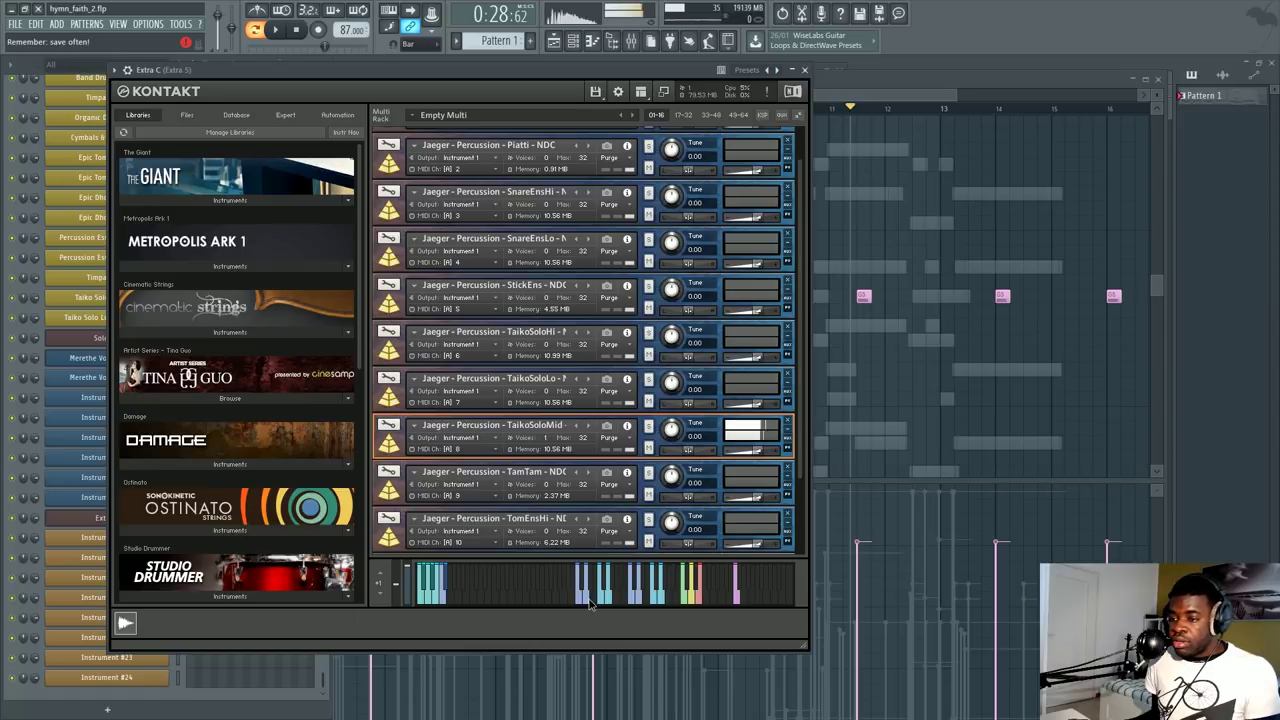
click(573, 411)
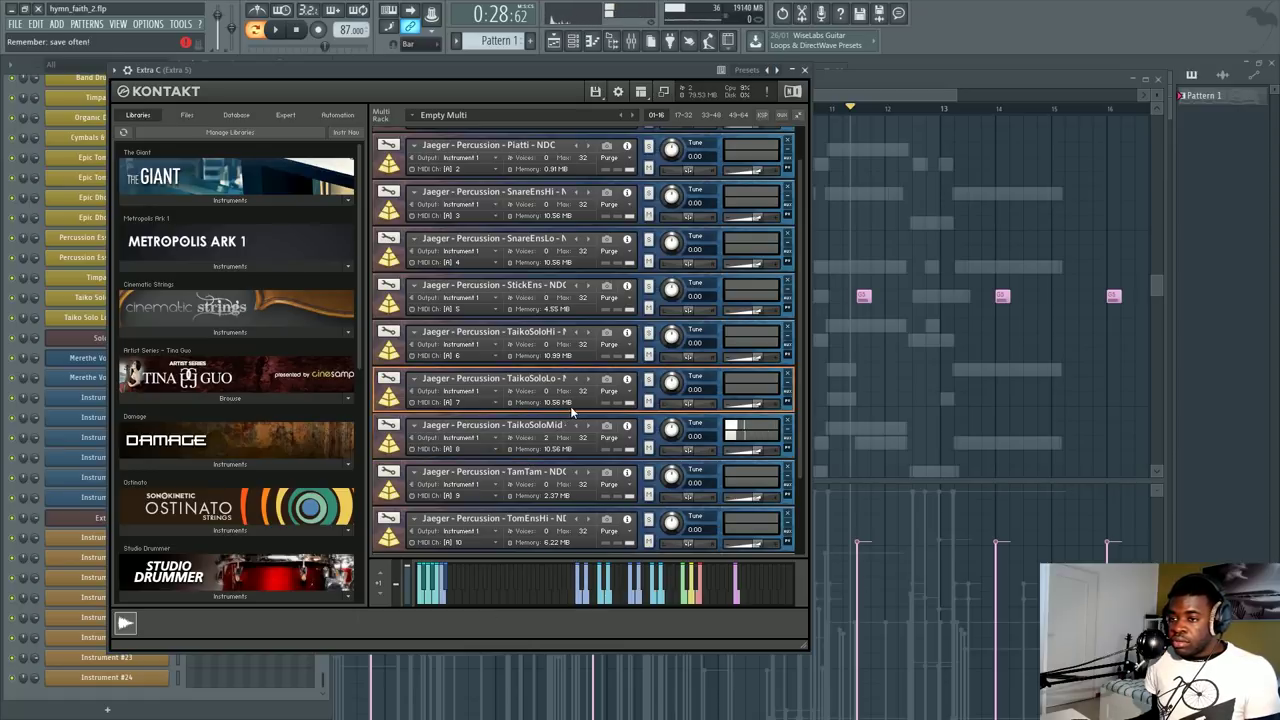
click(590, 600)
click(608, 600)
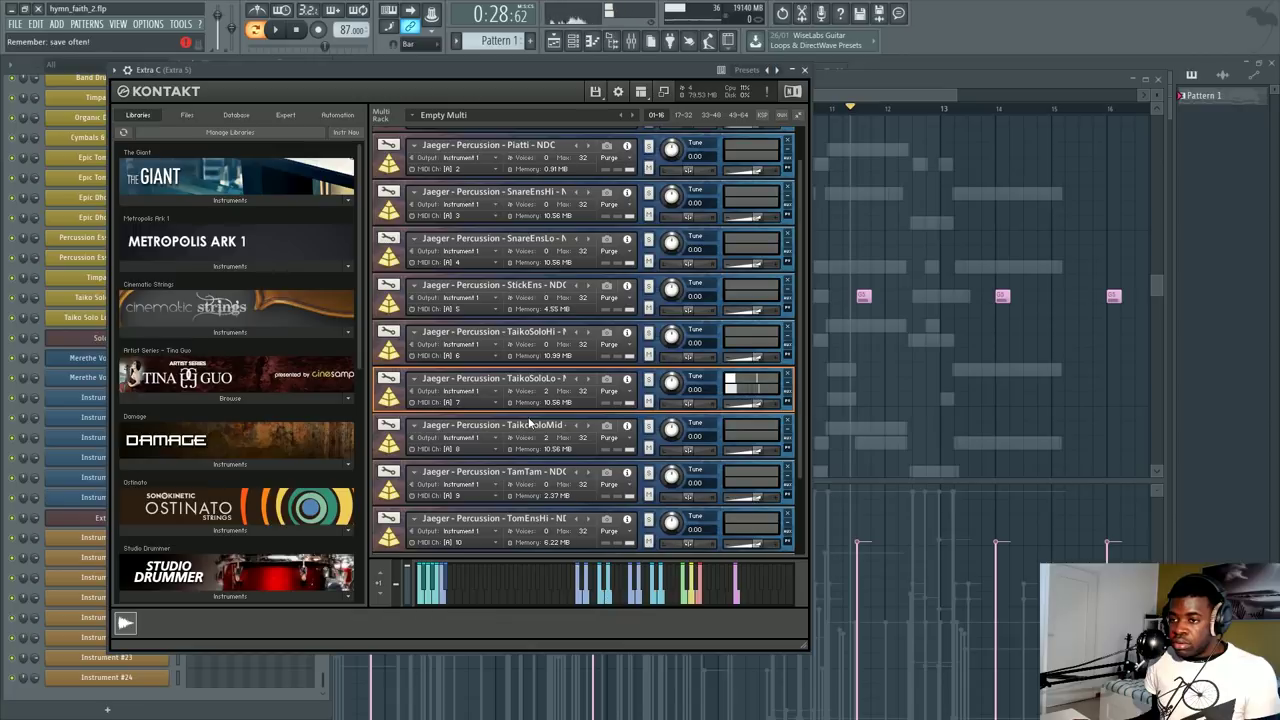
Step: Select the TaikoSoloHi patch and audition its different hits across the mapped keys
click(562, 366)
click(584, 600)
click(588, 600)
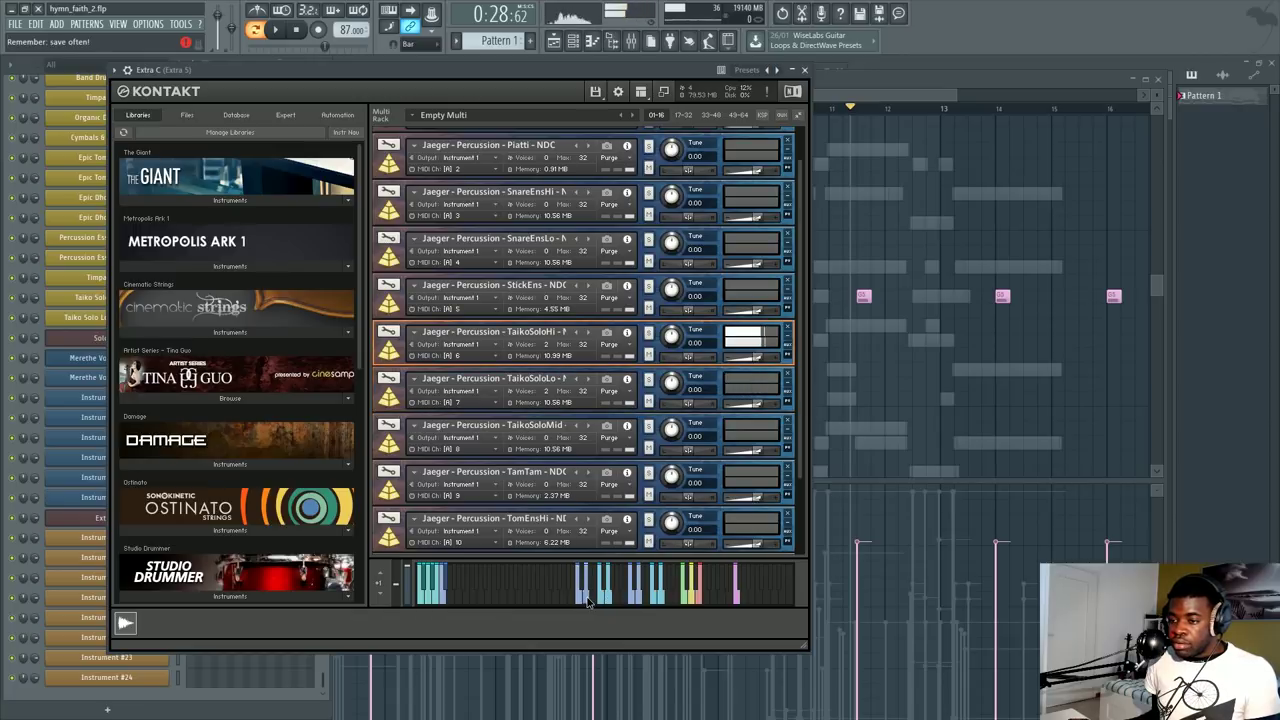
click(637, 600)
click(661, 600)
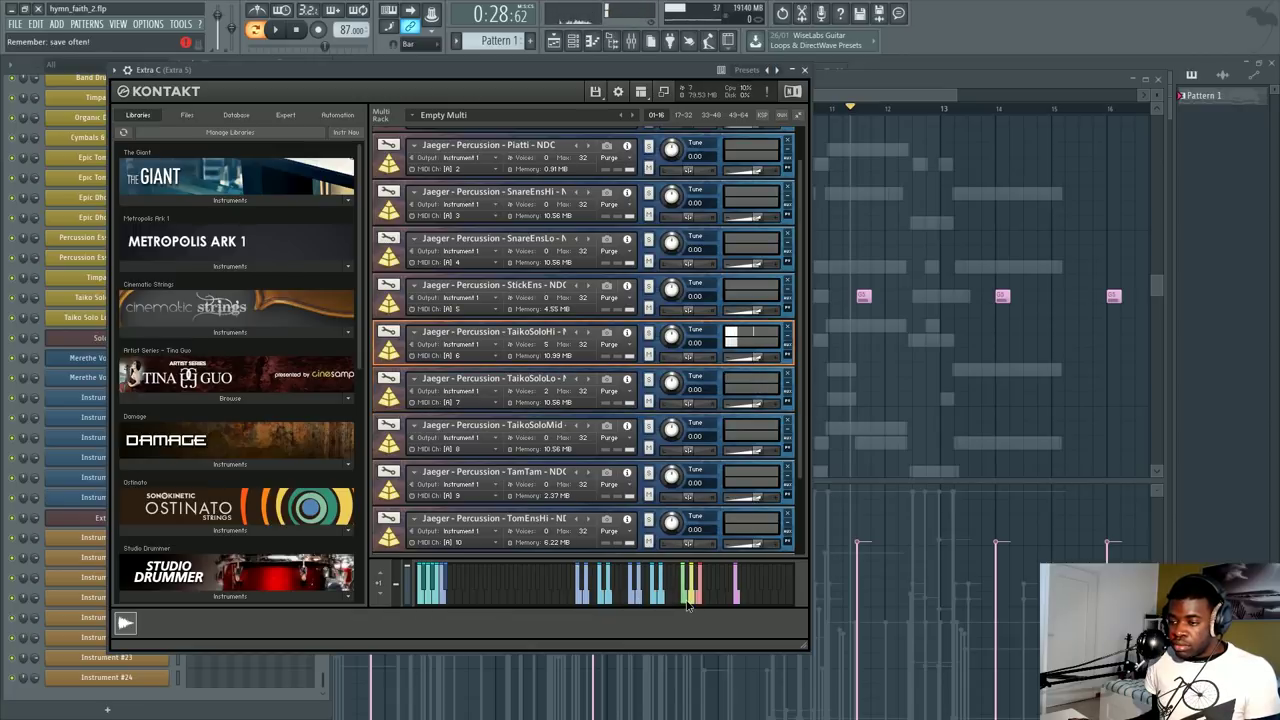
click(688, 604)
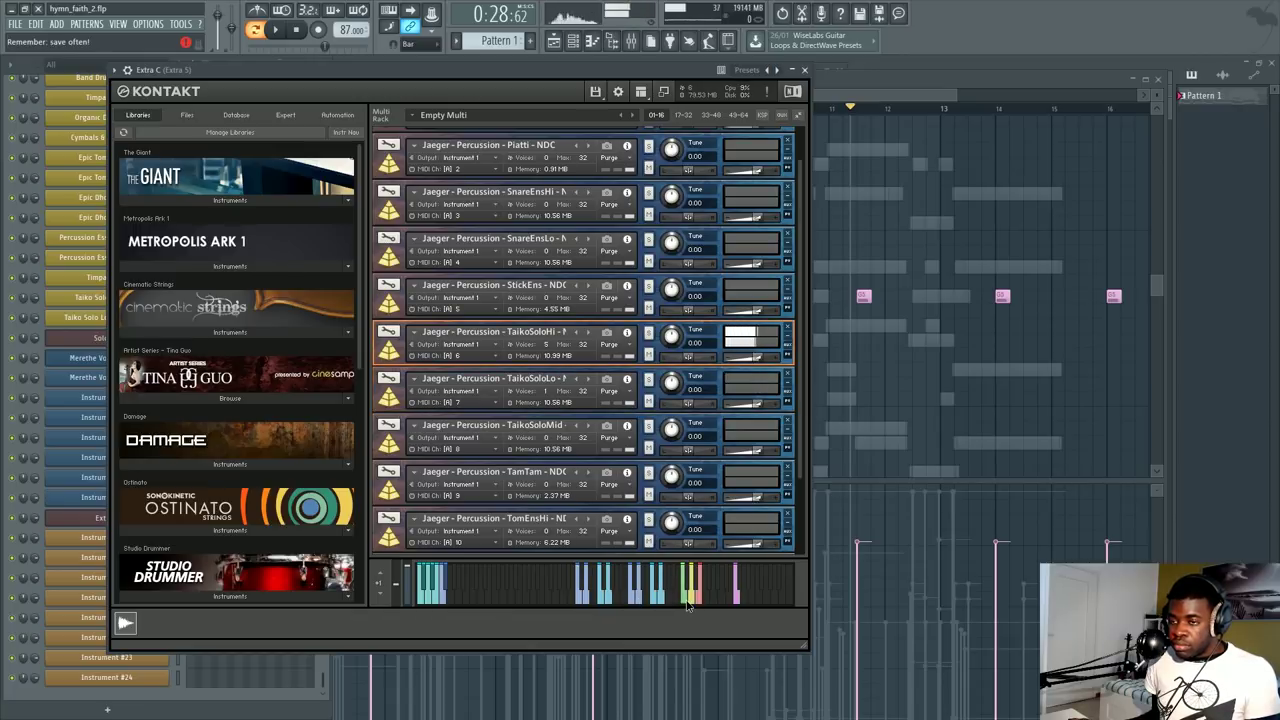
Step: Select the TamTam patch and audition its different gong sounds
click(530, 511)
click(578, 597)
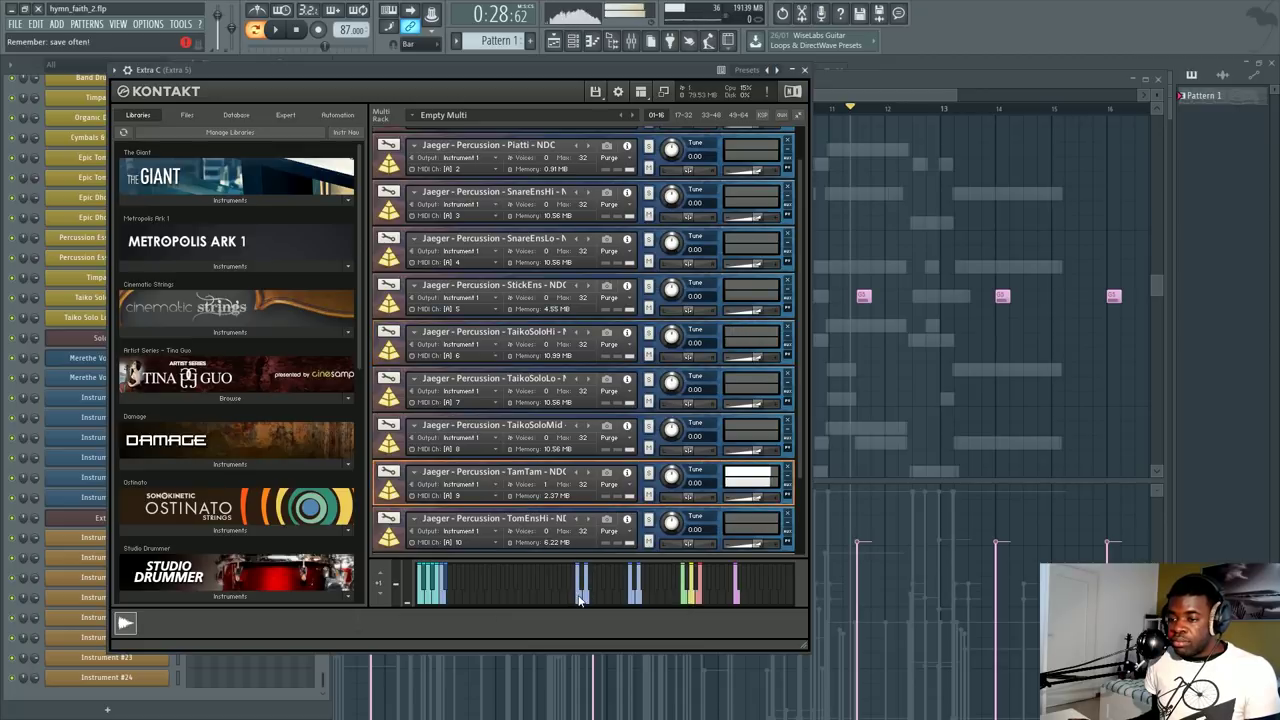
click(643, 599)
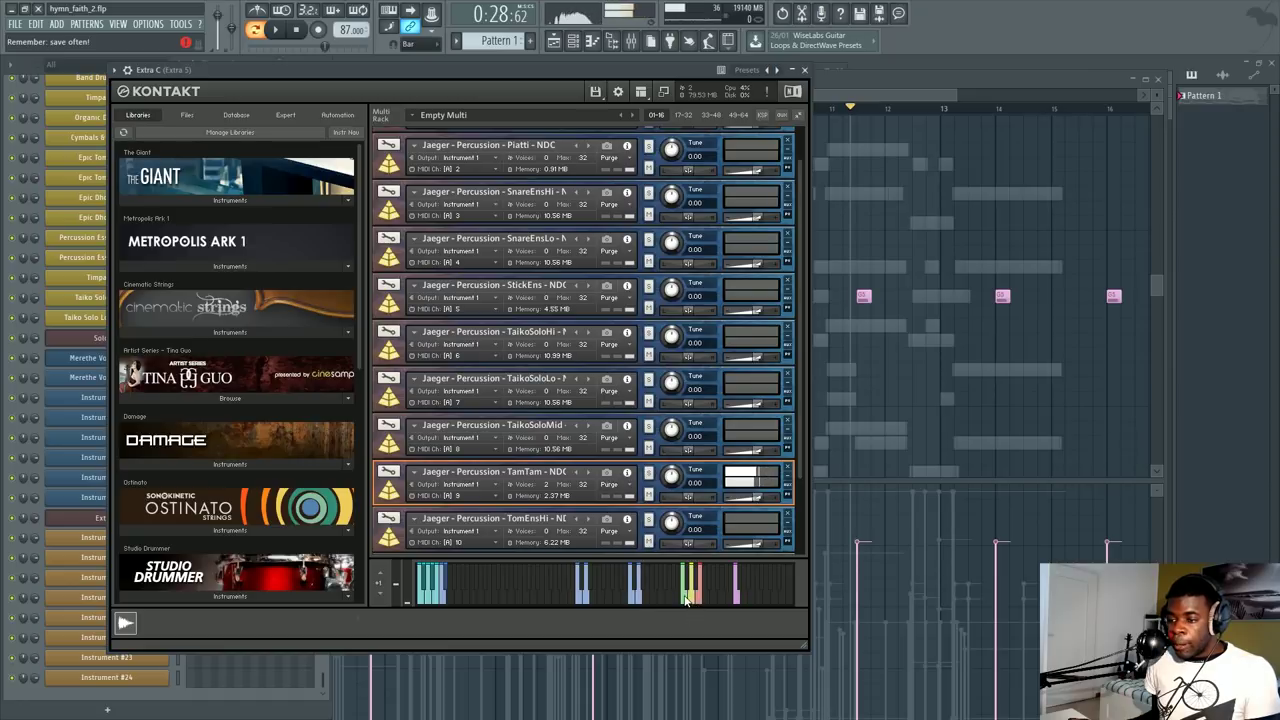
click(686, 599)
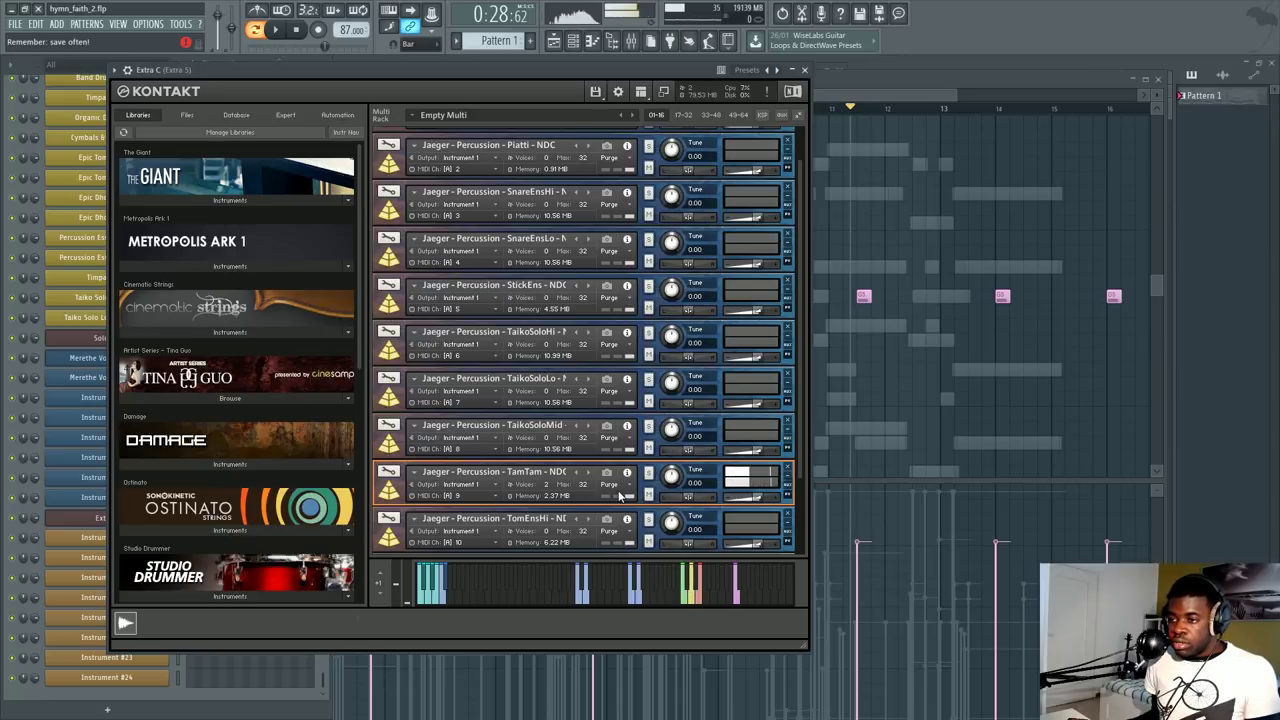
Step: Select the TomEnsHi patch near the end of the rack and audition its high tom hits
scroll(490, 290, down, 3)
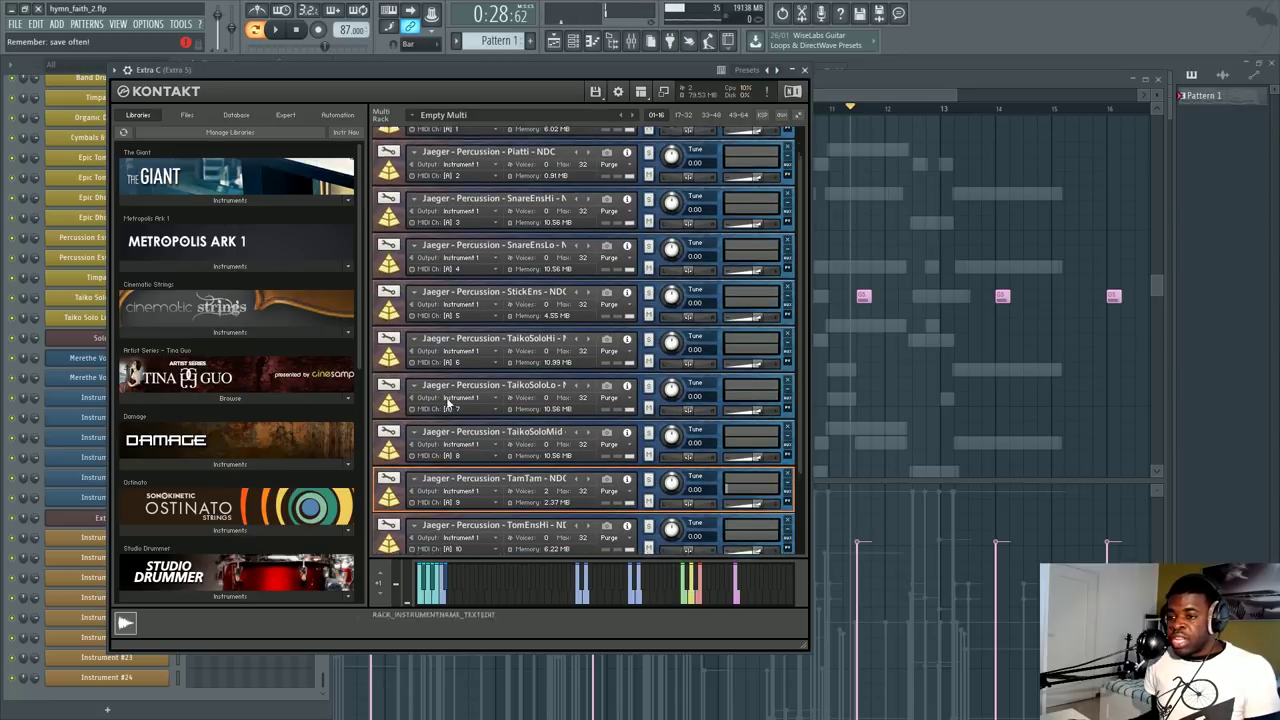
scroll(459, 440, down, 2)
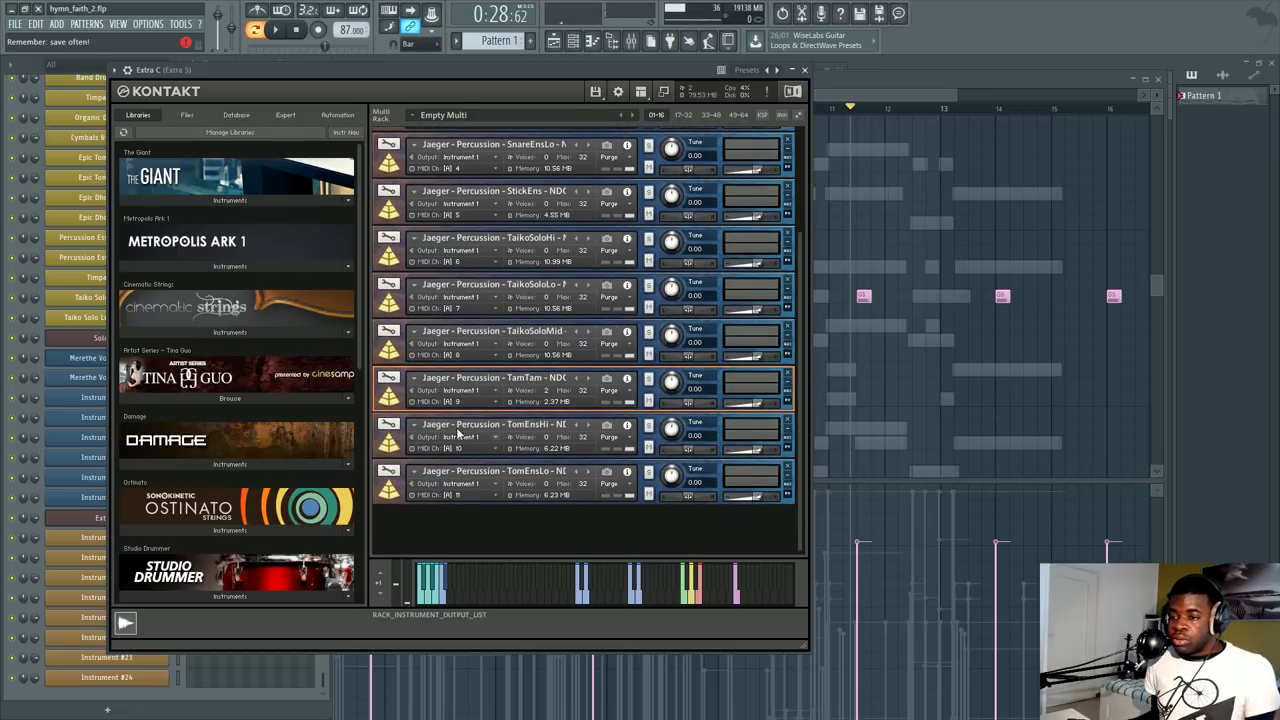
click(433, 458)
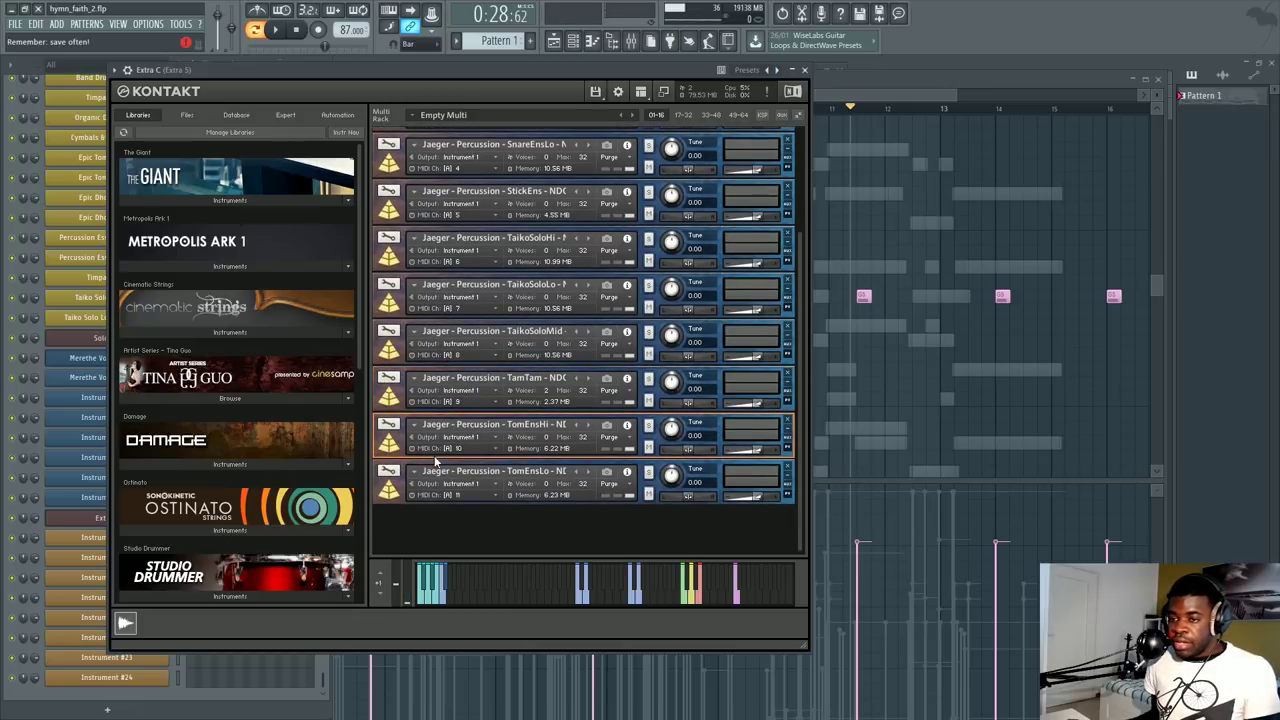
click(584, 604)
click(589, 600)
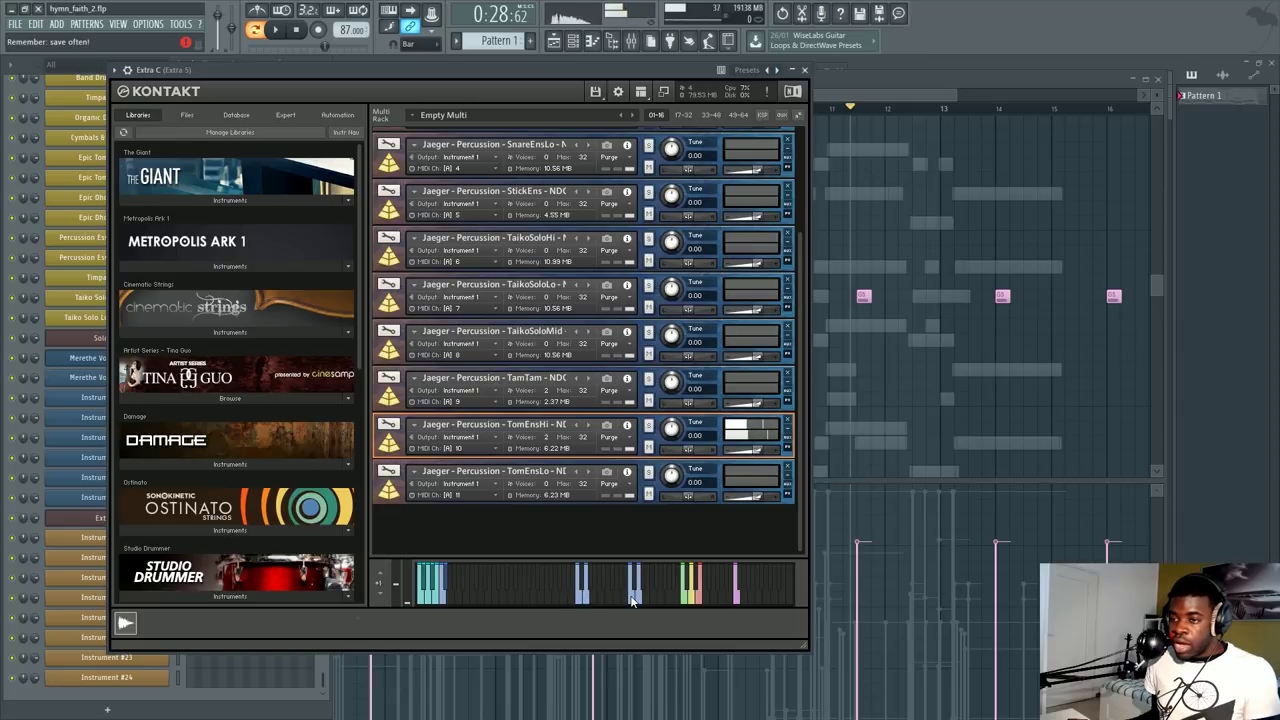
click(632, 600)
Step: Select the TomEnsLo patch and audition its low tom articulations
click(581, 494)
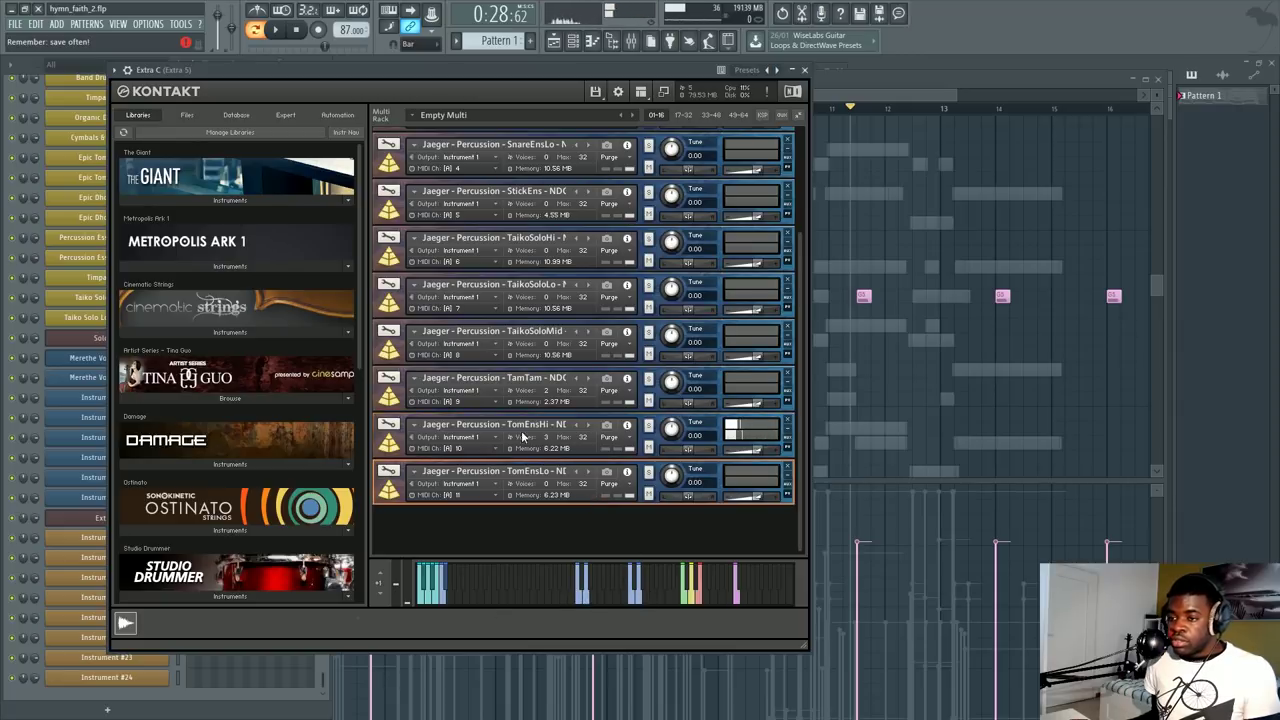
click(582, 600)
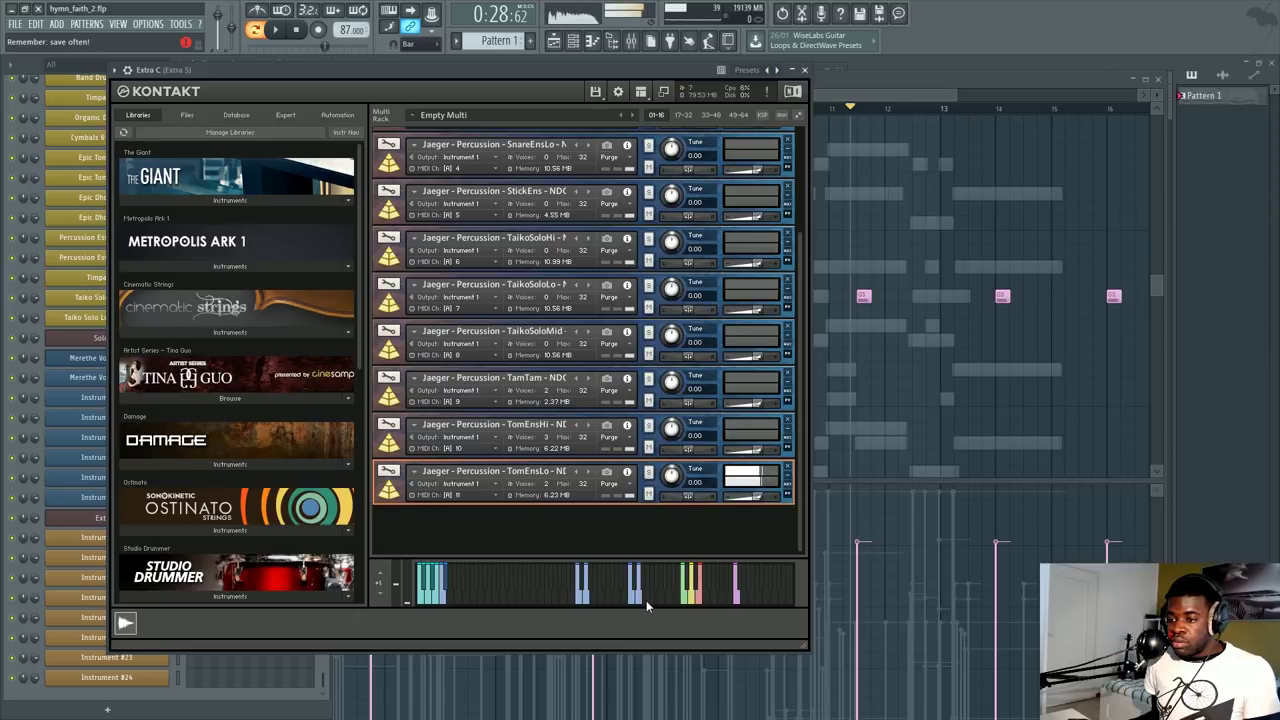
click(631, 602)
click(694, 600)
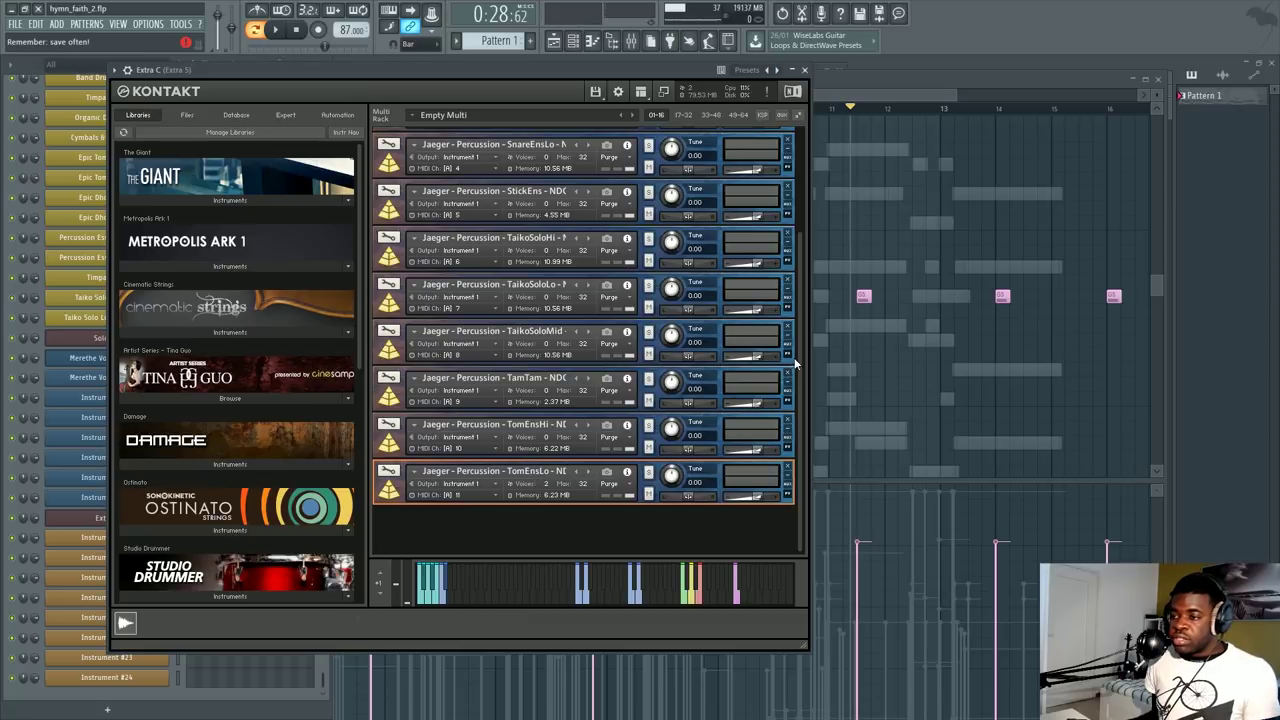
scroll(795, 350, up, 3)
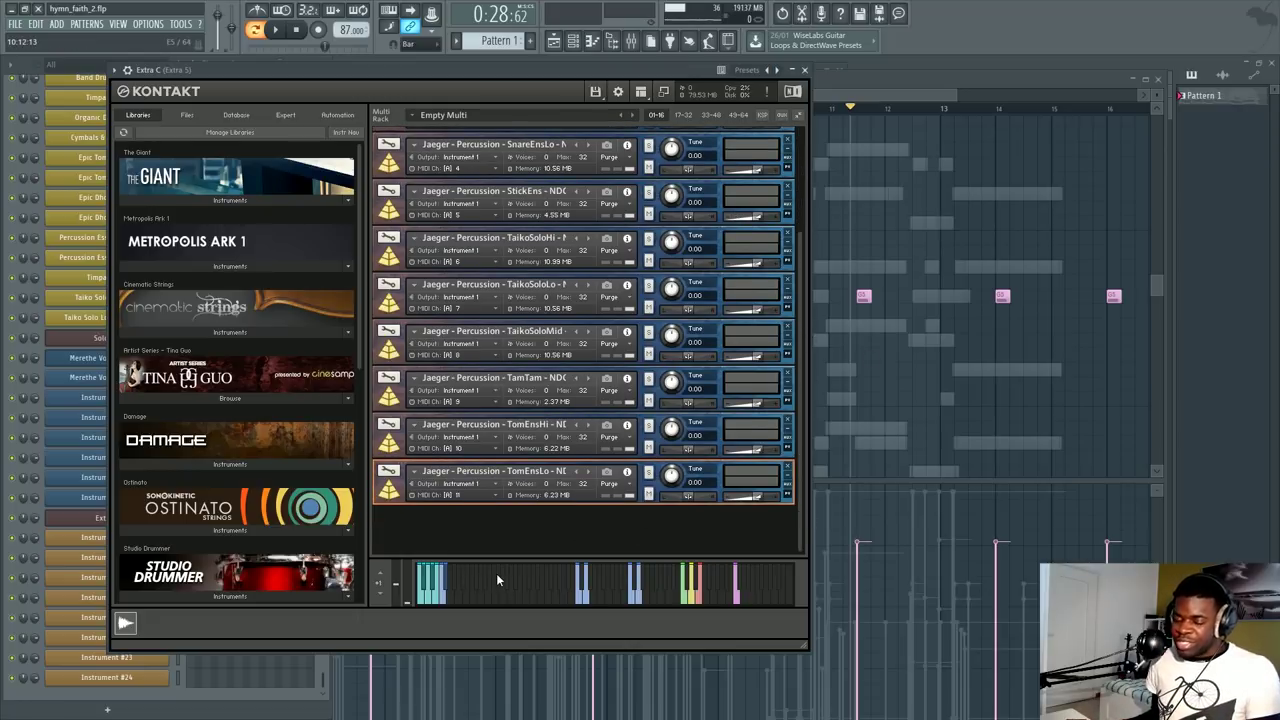
scroll(613, 456, up, 1)
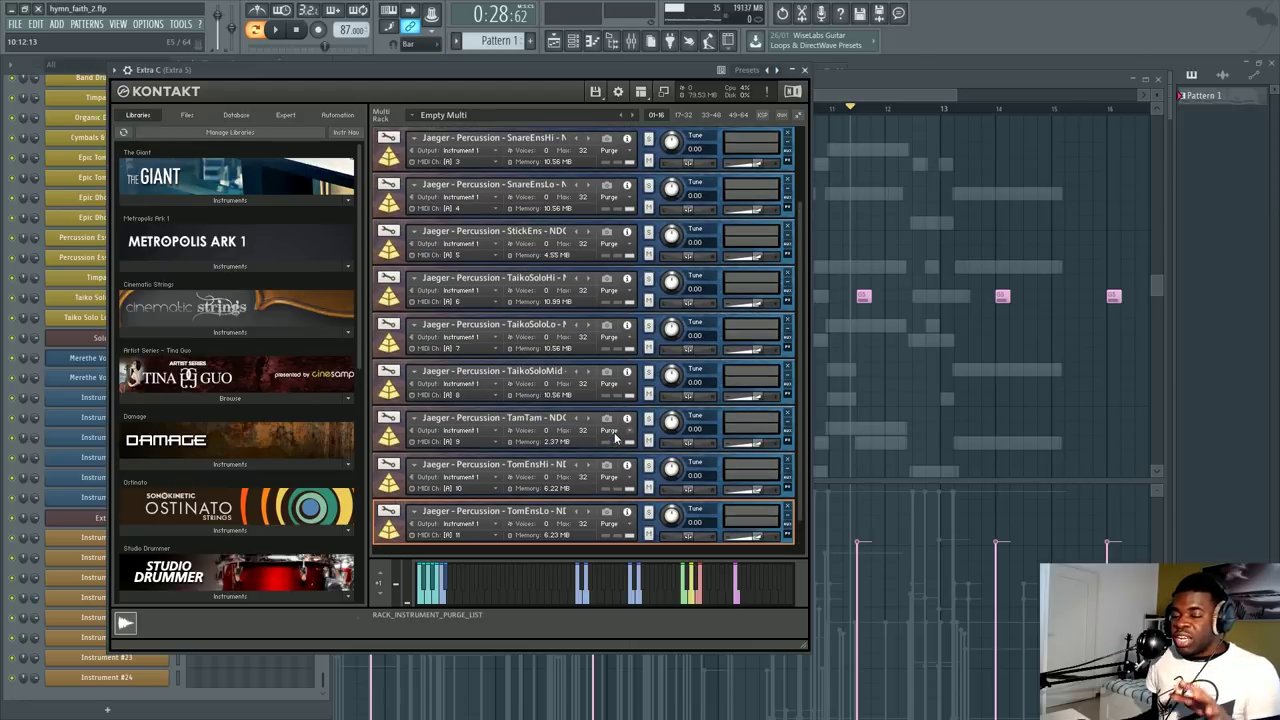
scroll(615, 437, up, 1)
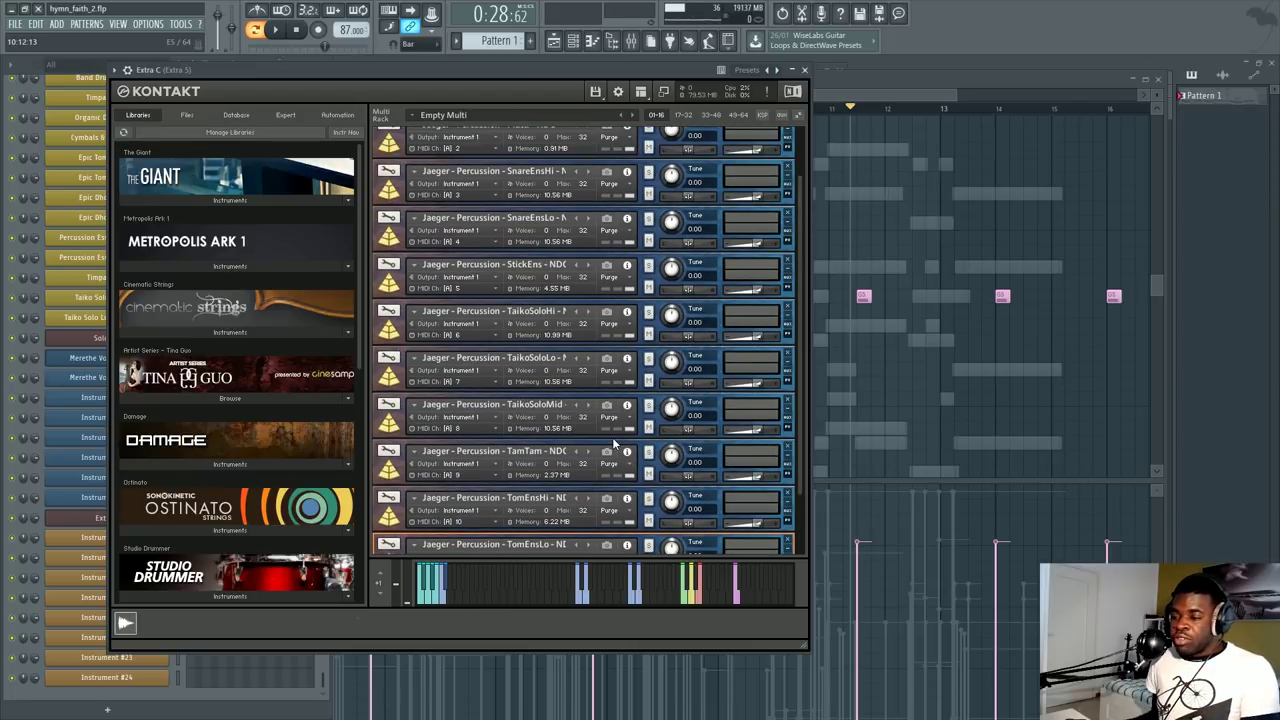
drag(799, 389, 801, 503)
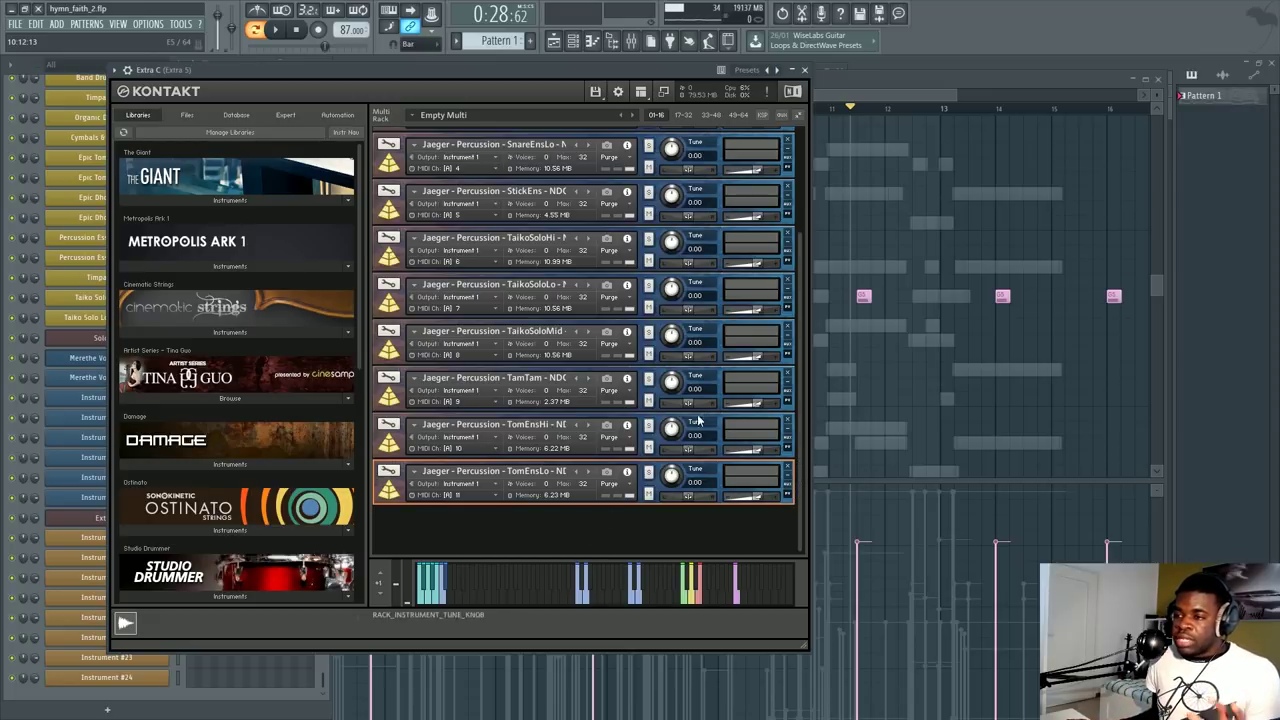
Step: Return to the TaikoSoloMid patch and audition its lowest playable taiko hits repeatedly
scroll(803, 310, up, 3)
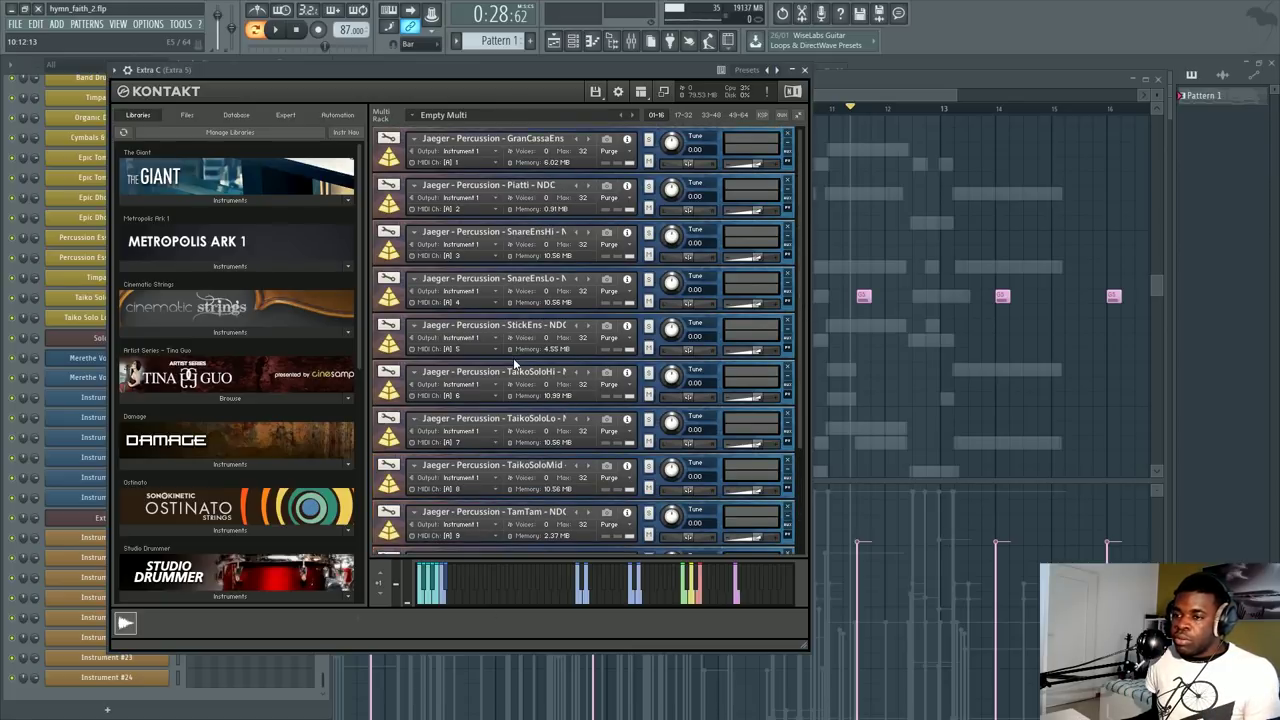
click(517, 449)
click(533, 491)
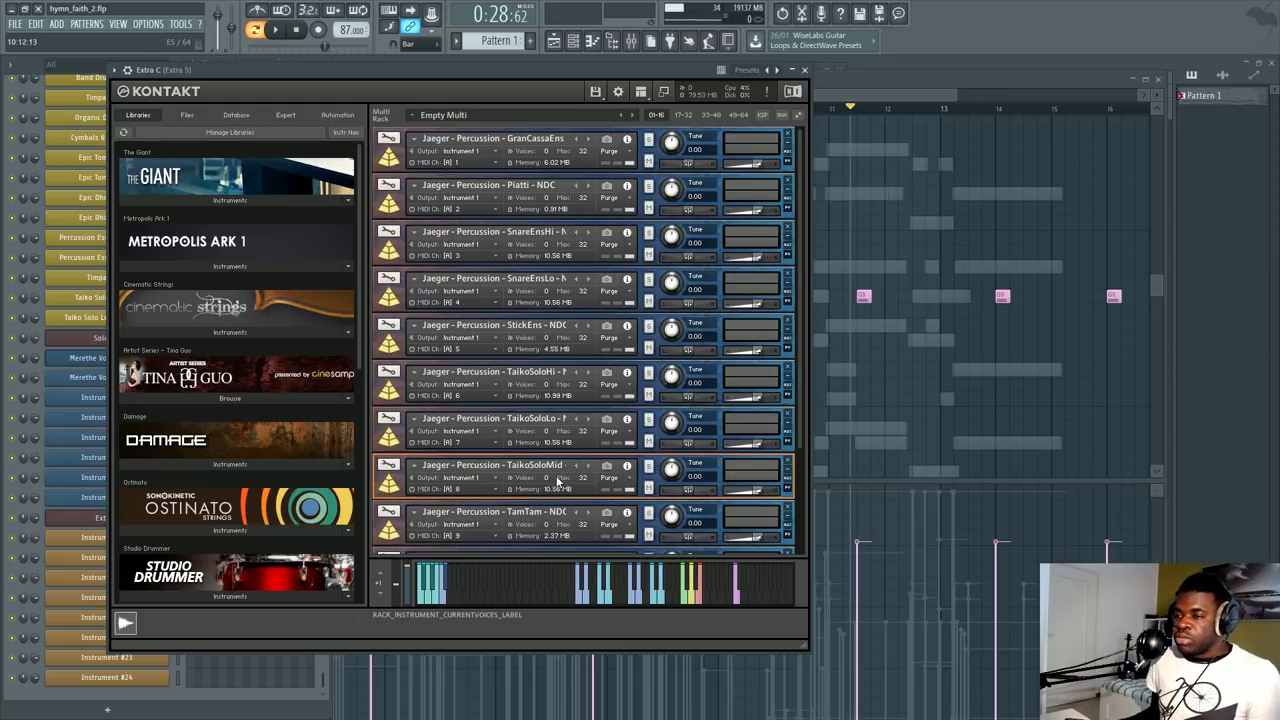
click(579, 602)
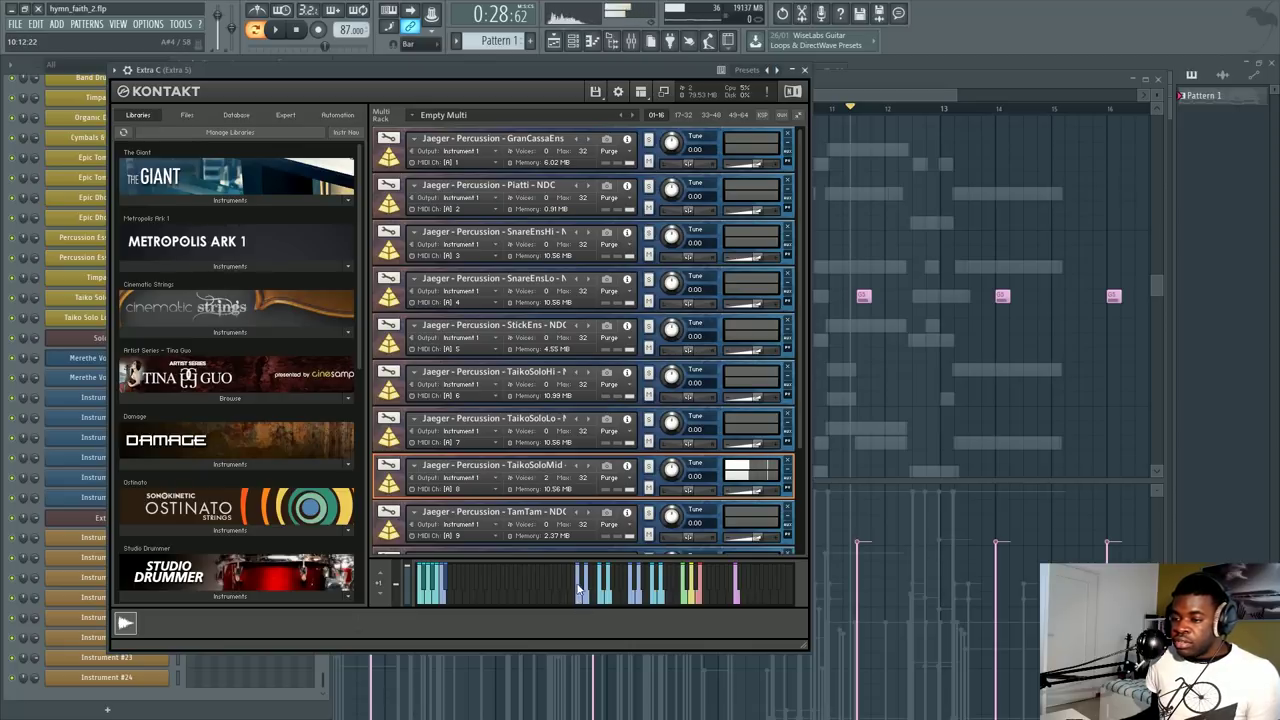
click(578, 572)
click(578, 572)
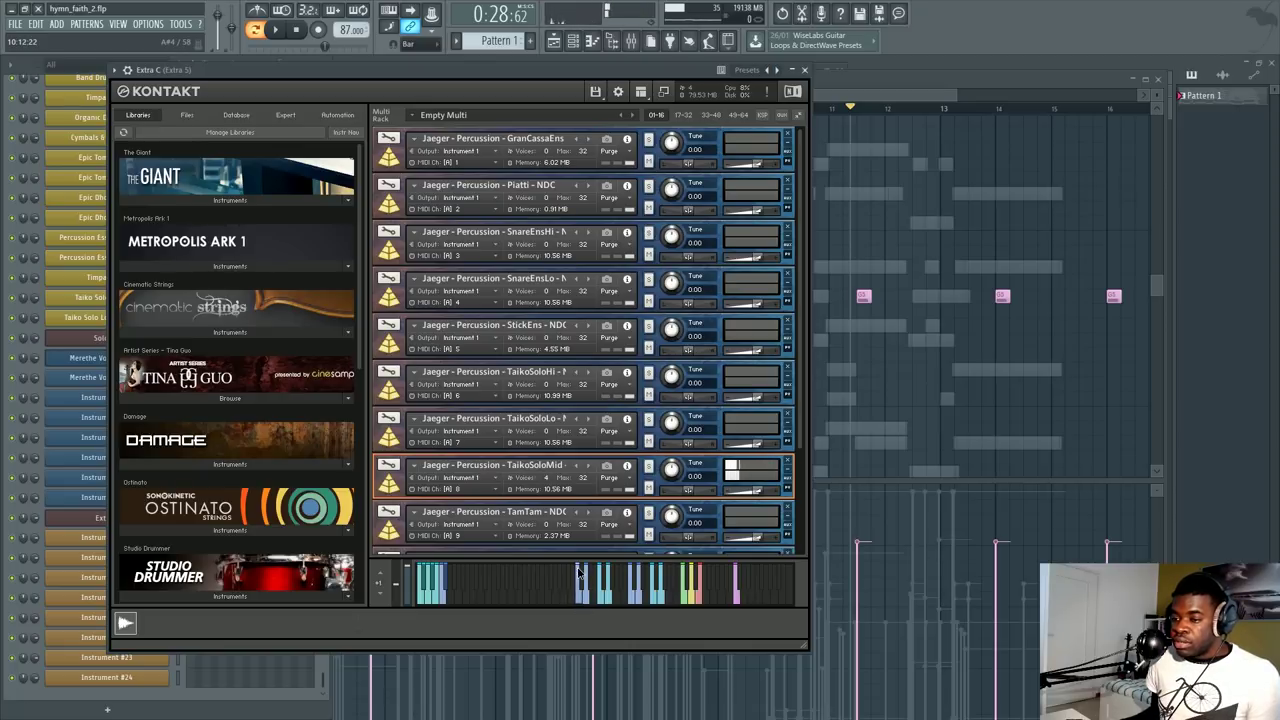
Step: Audition one TaikoSoloMid drum note repeatedly at soft and hard velocities to compare its dynamics
click(578, 573)
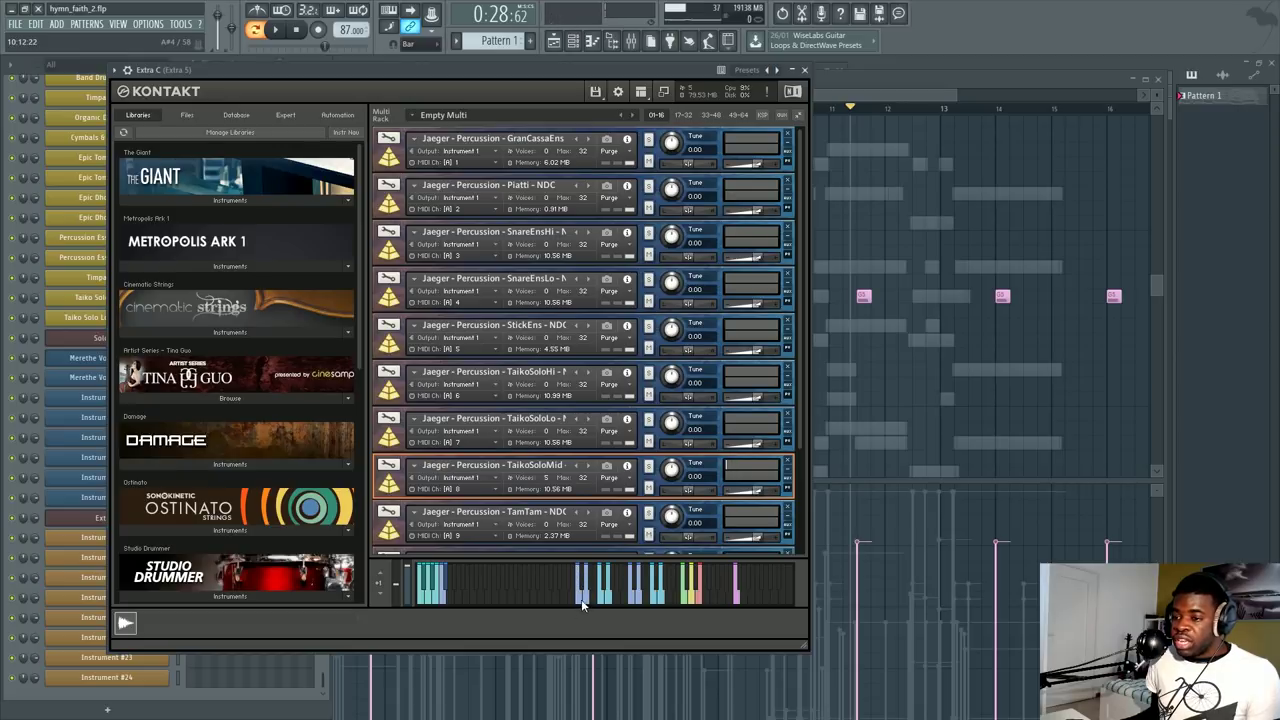
click(580, 596)
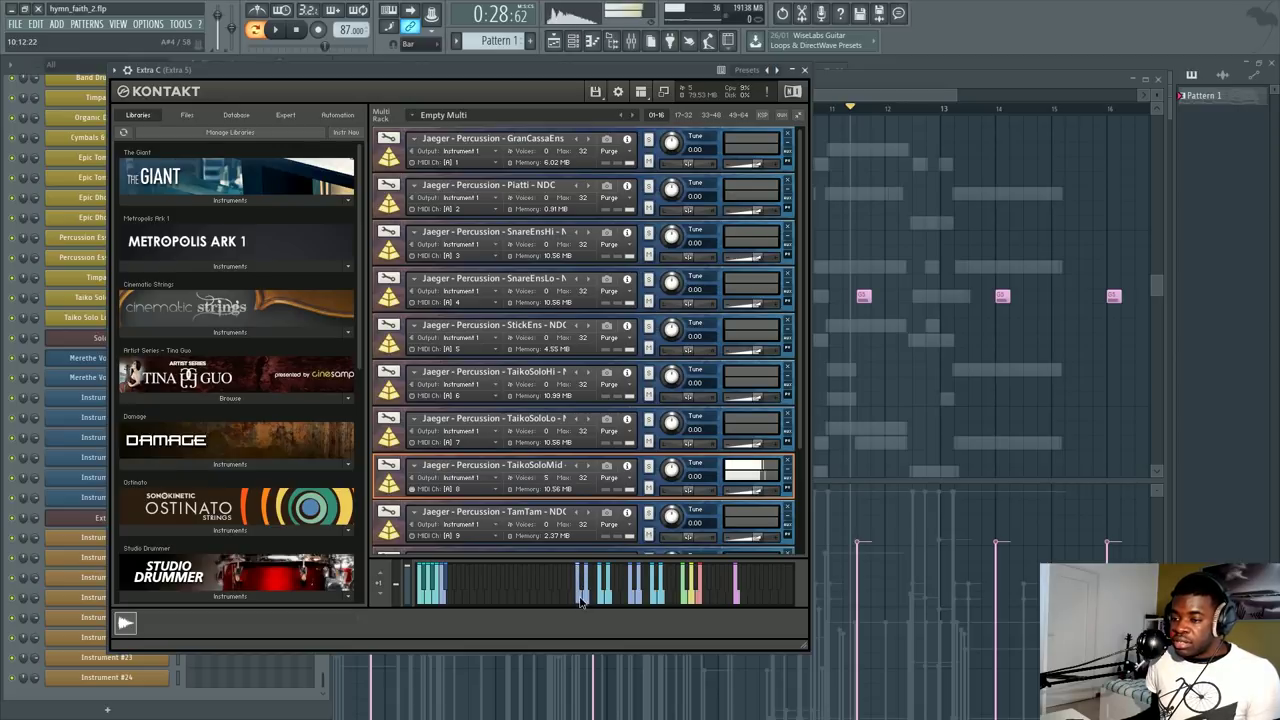
click(579, 594)
click(579, 592)
click(579, 590)
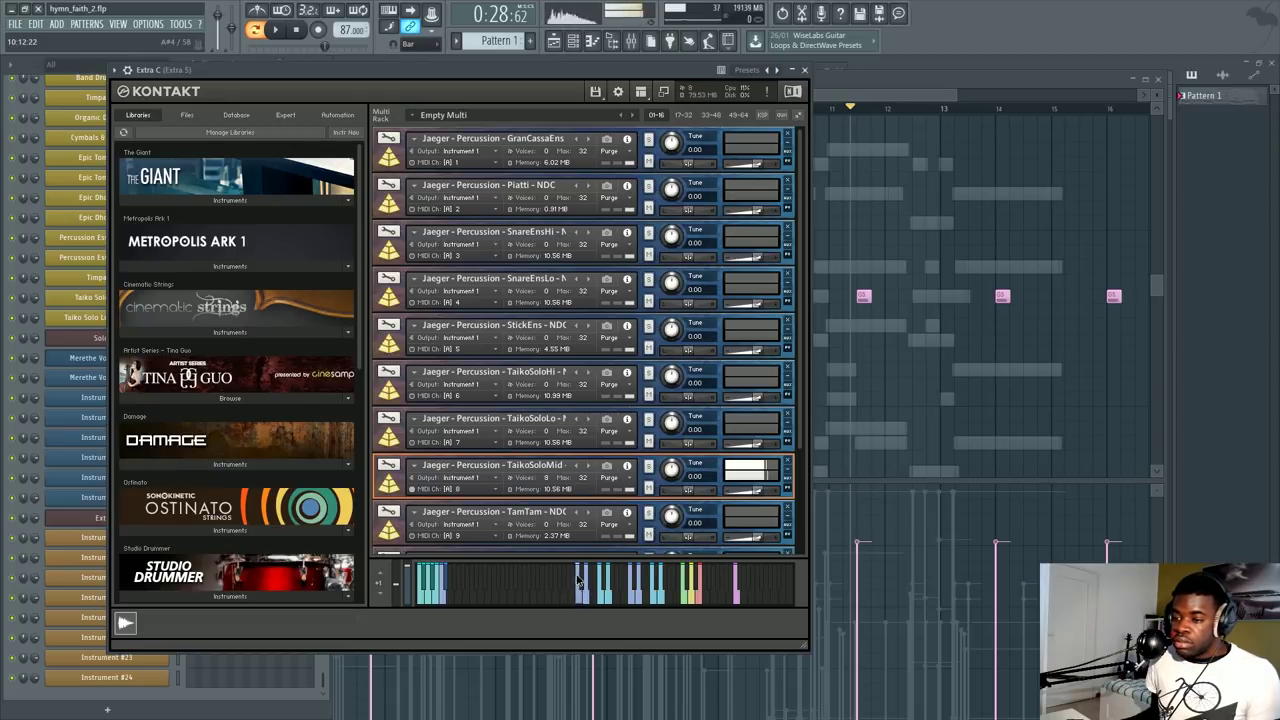
click(579, 585)
click(578, 578)
click(578, 580)
click(578, 586)
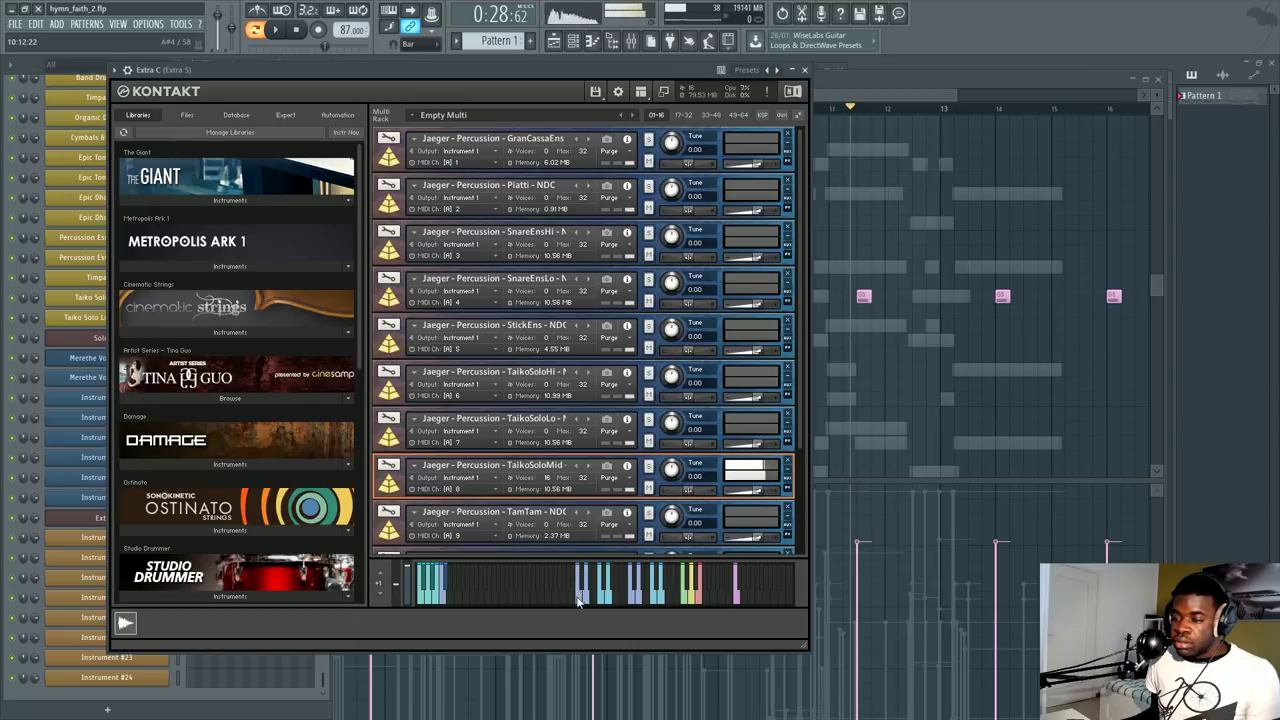
click(578, 596)
click(578, 590)
click(578, 584)
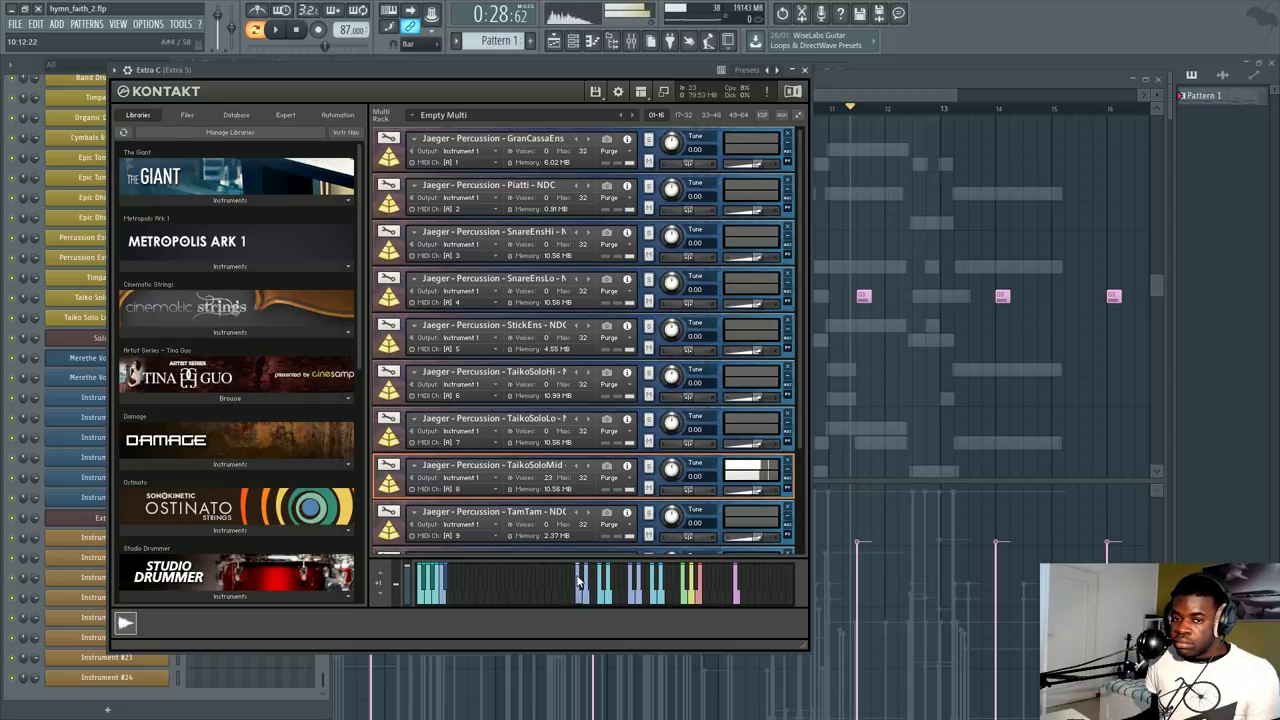
click(577, 578)
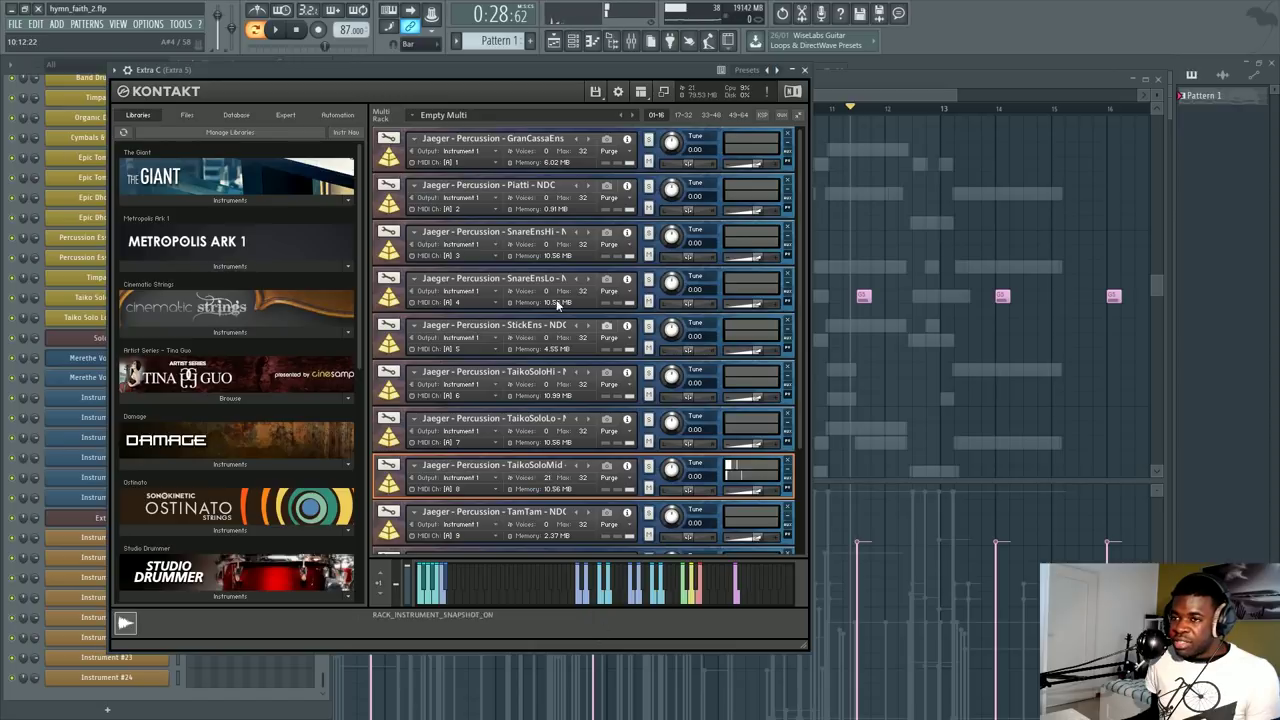
Step: Move the Kontakt window clear of the channel rack and open the Taiko Solo Low JGR notes in the piano roll
drag(468, 76, 683, 89)
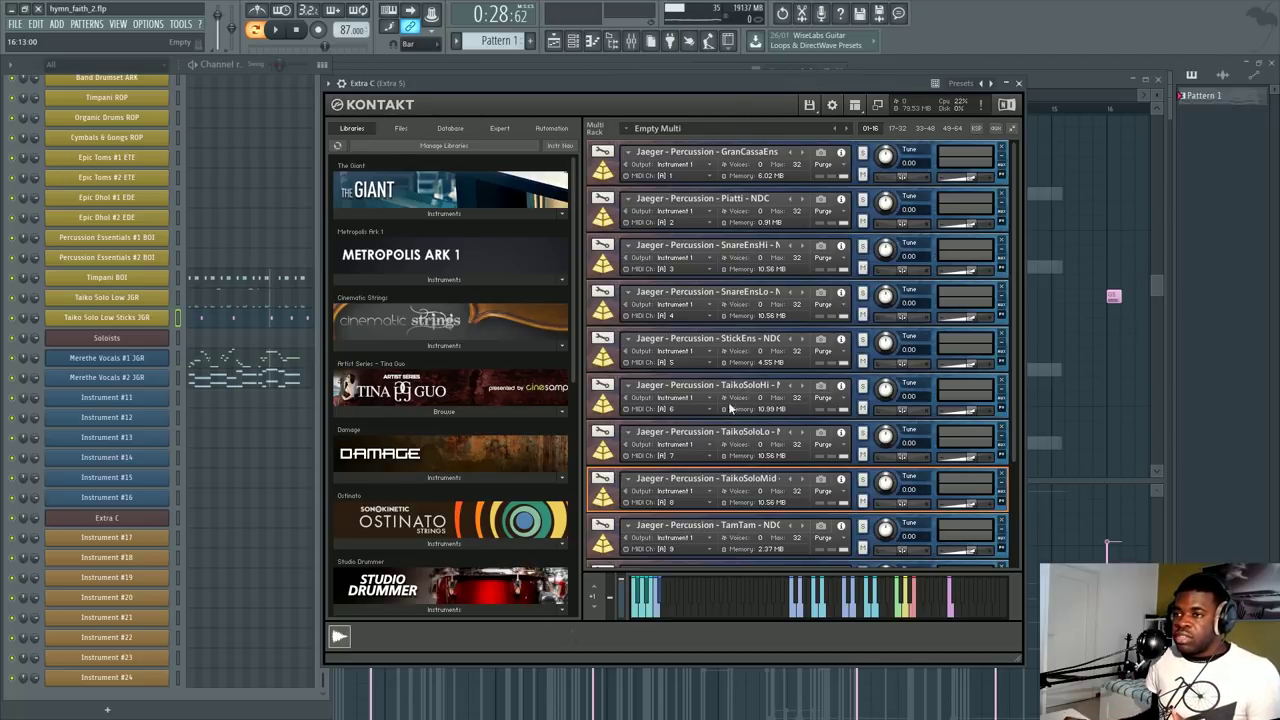
drag(579, 84, 455, 72)
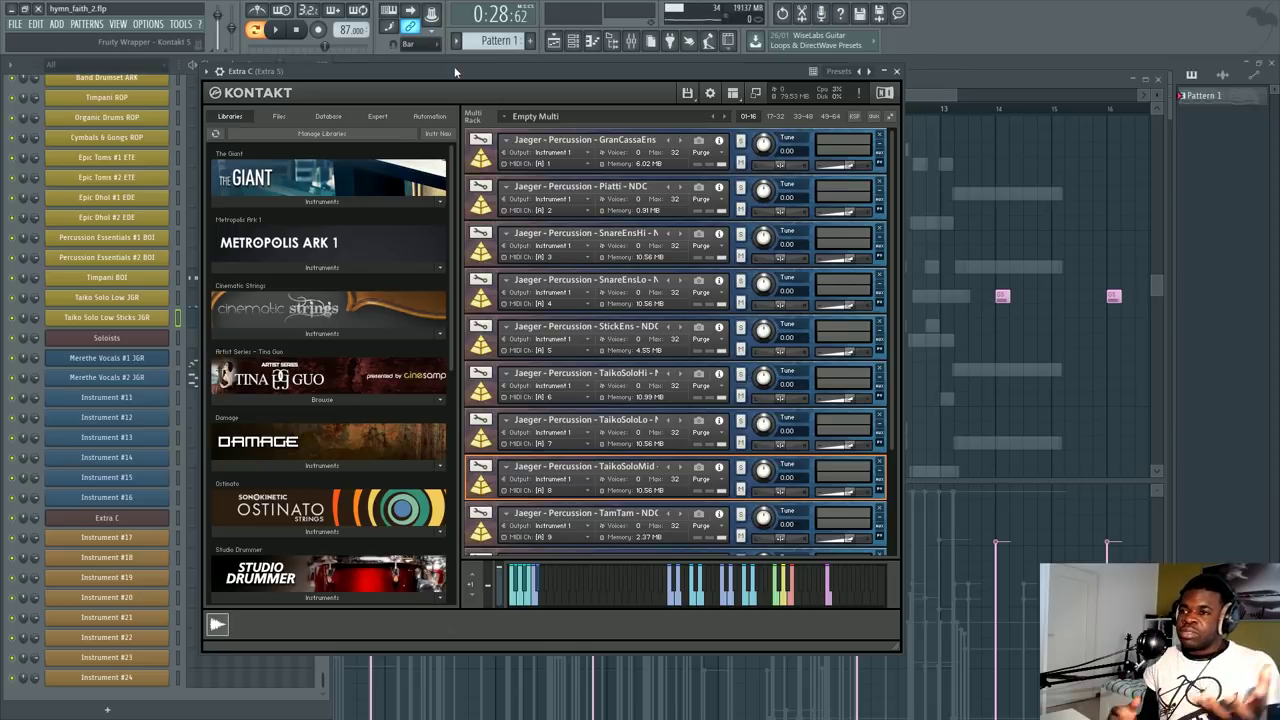
click(184, 82)
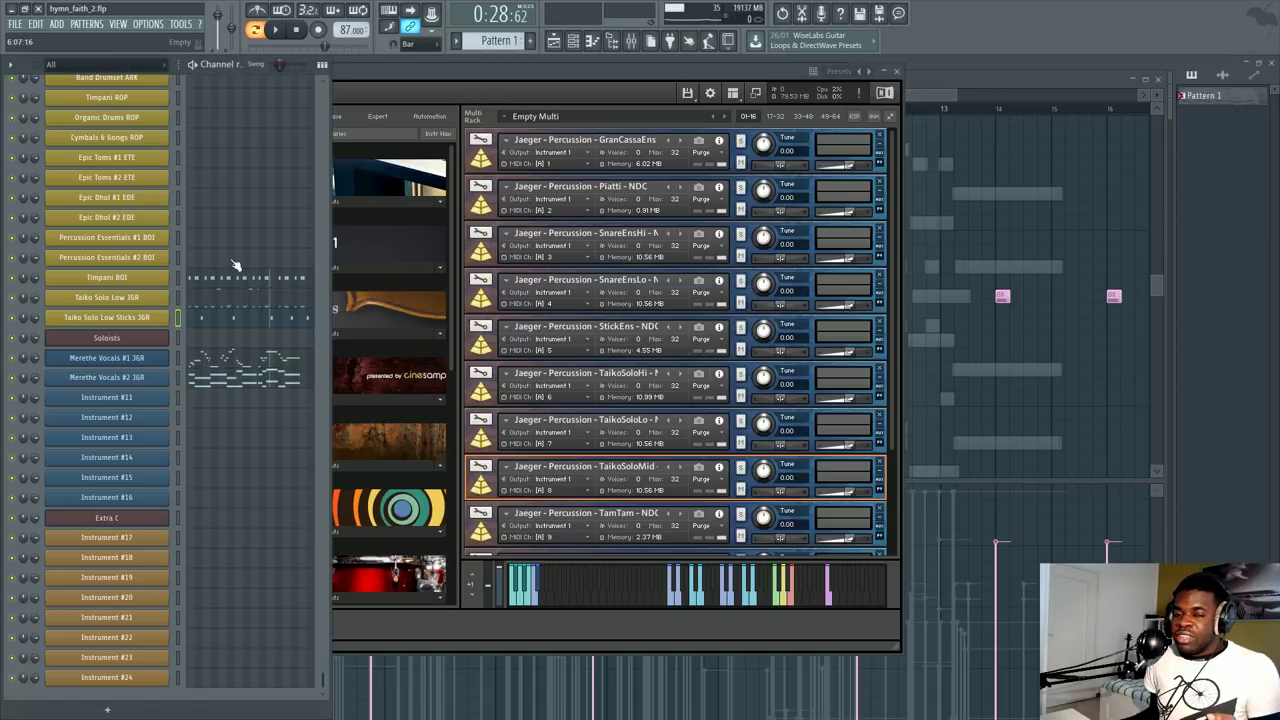
click(245, 299)
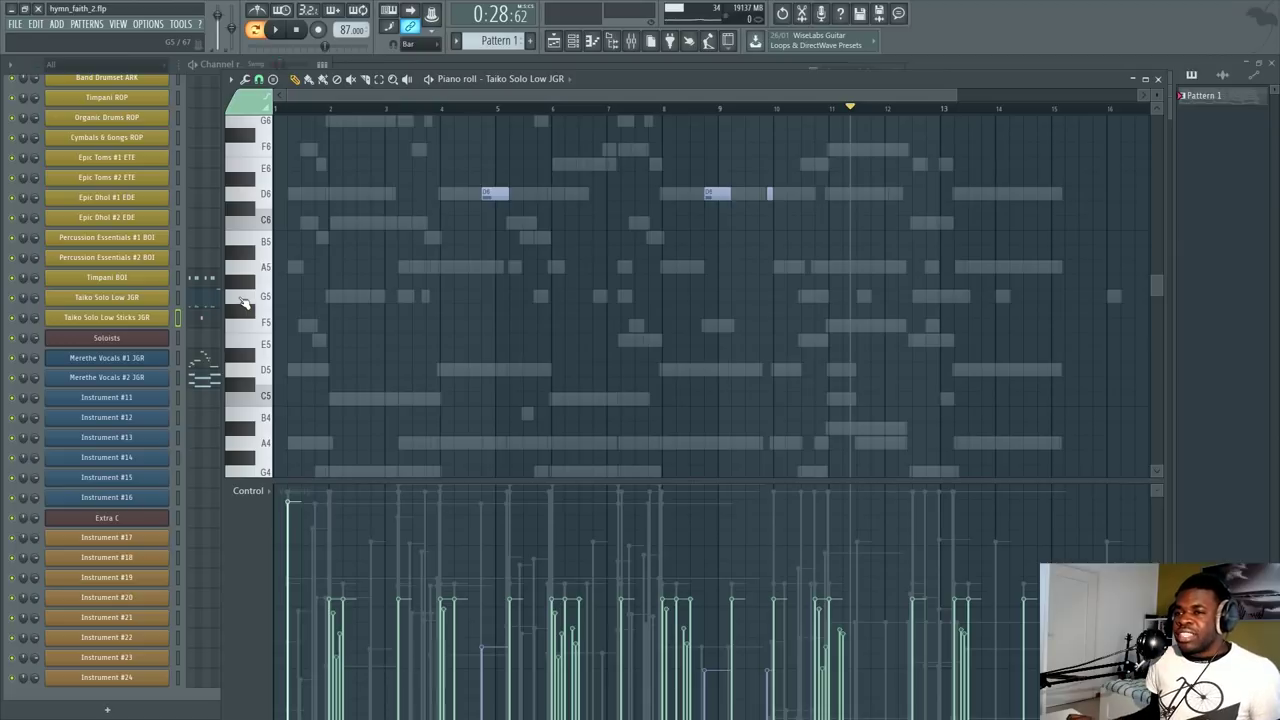
Step: Place the playhead late in bar 1 and examine the Taiko Solo Low JGR pattern on its C4 and D4 notes
scroll(463, 282, down, 2)
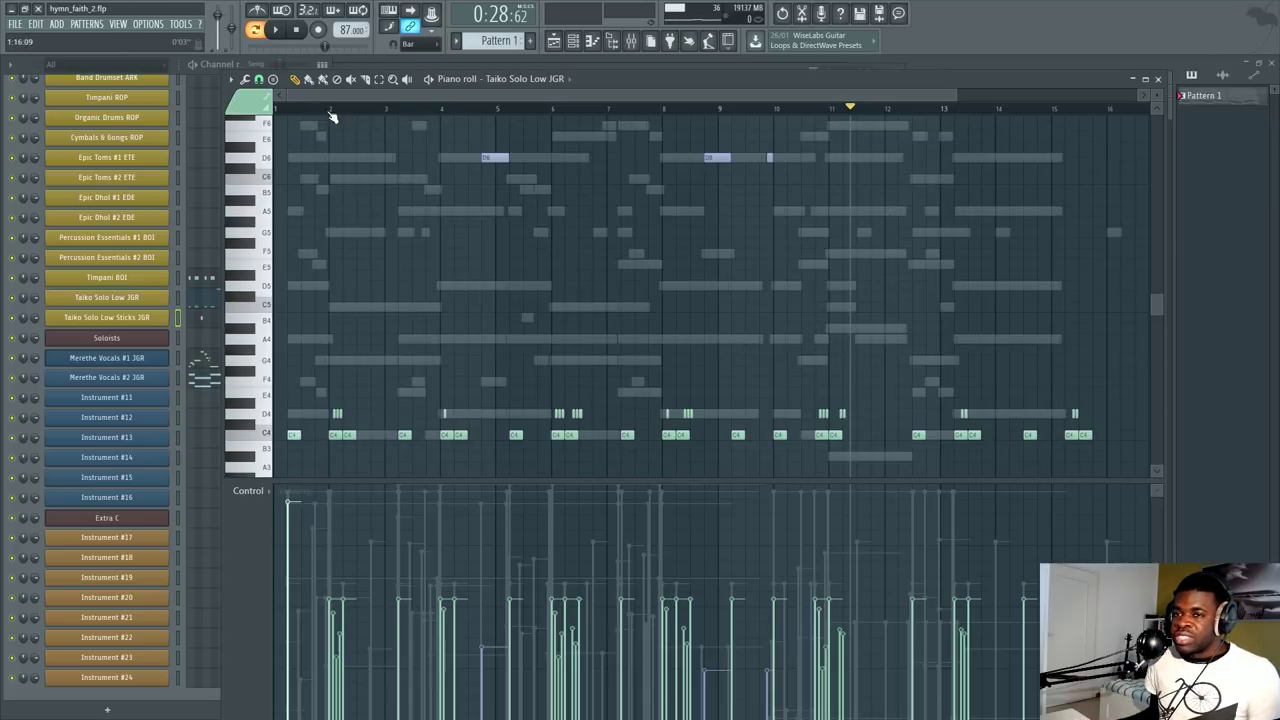
click(321, 108)
scroll(321, 108, up, 3)
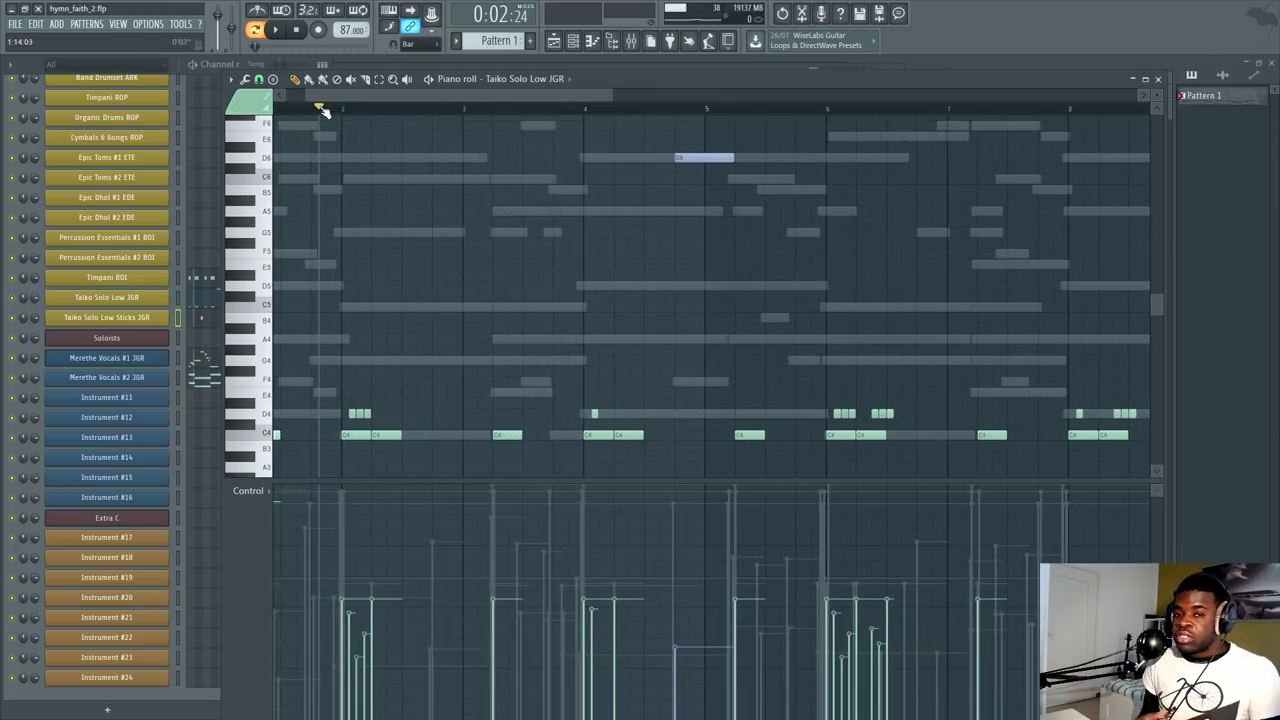
scroll(303, 108, down, 3)
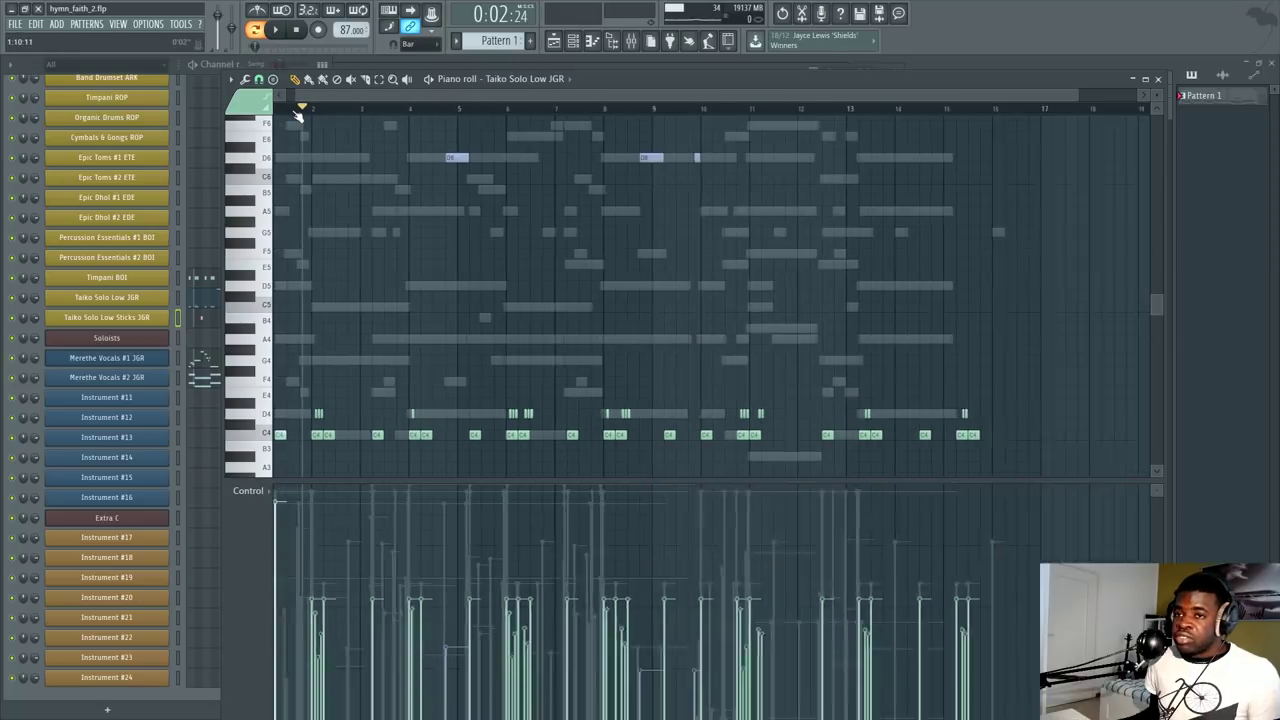
click(208, 68)
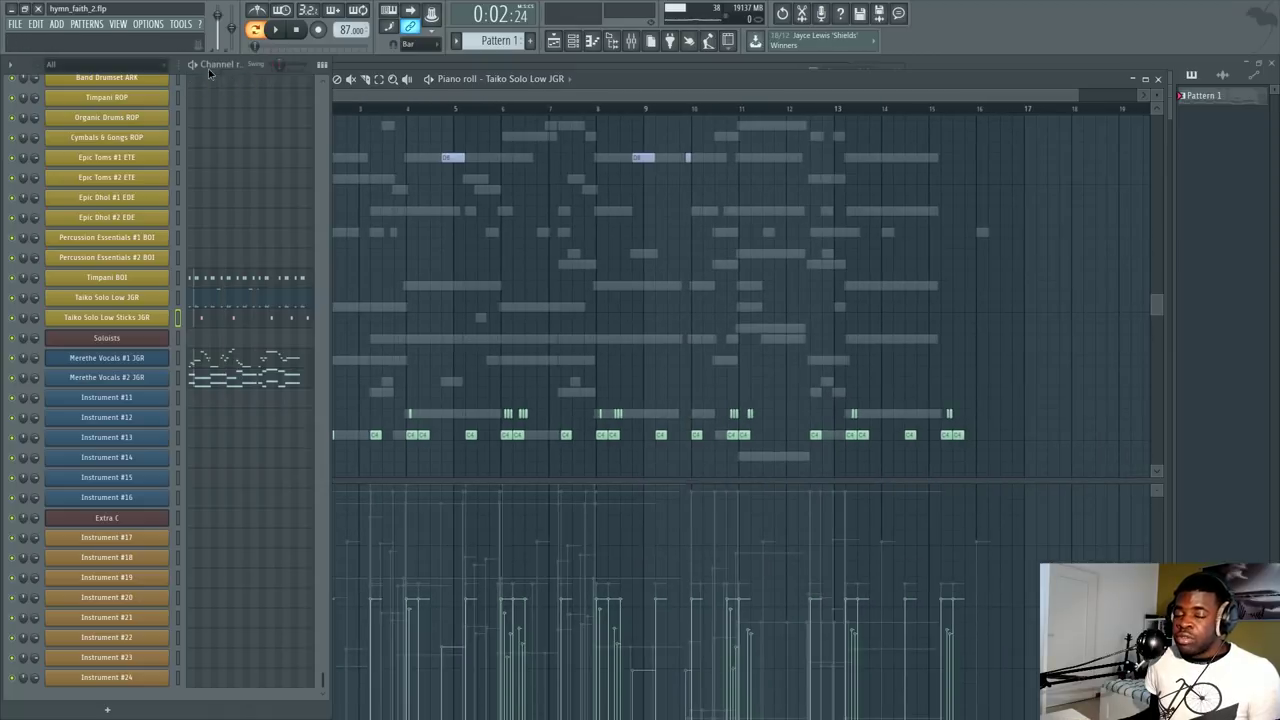
click(402, 314)
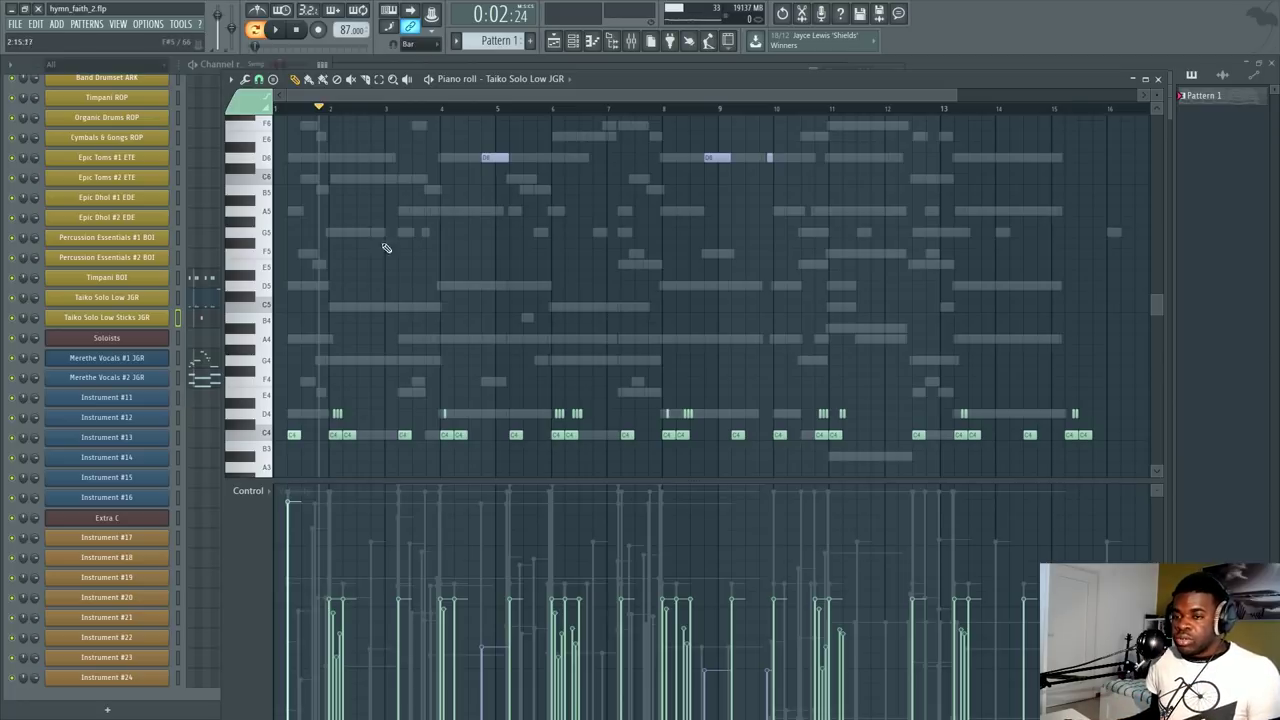
scroll(386, 249, up, 3)
scroll(374, 260, down, 3)
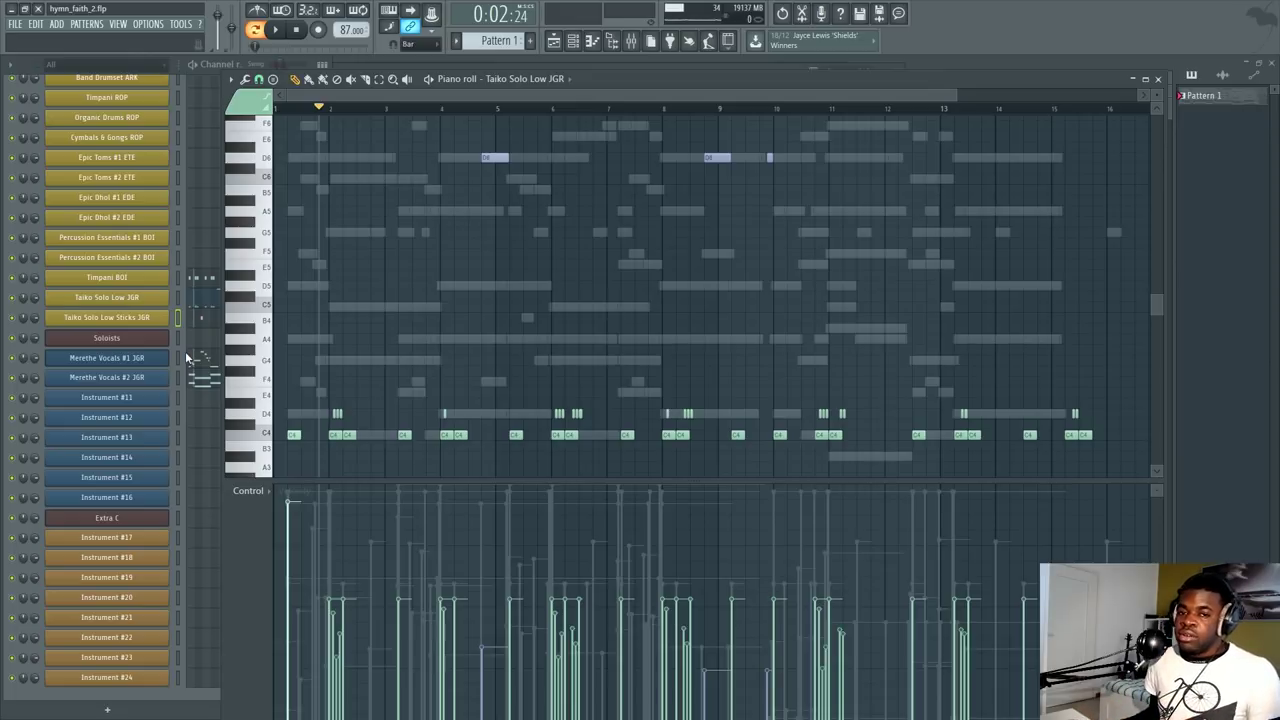
Step: Open the Soloists Kontakt instance to view its Jaeger vocal patches and close it again
scroll(202, 372, up, 3)
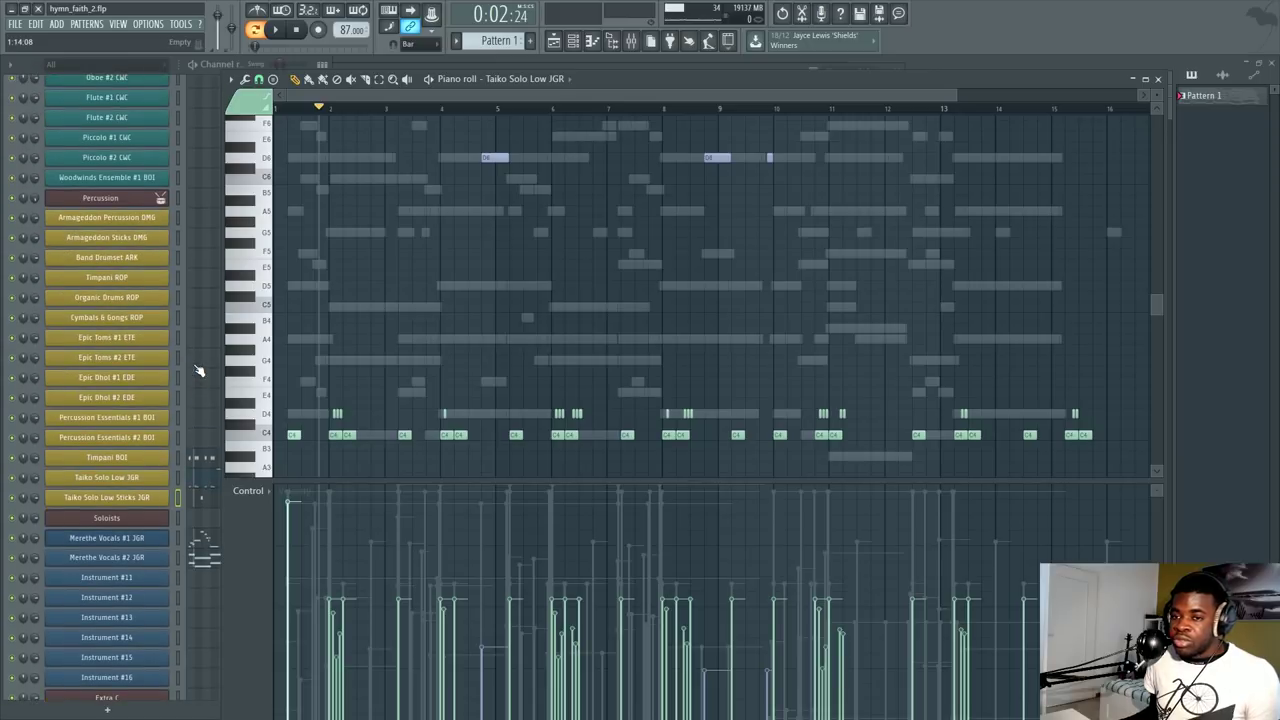
scroll(209, 393, down, 3)
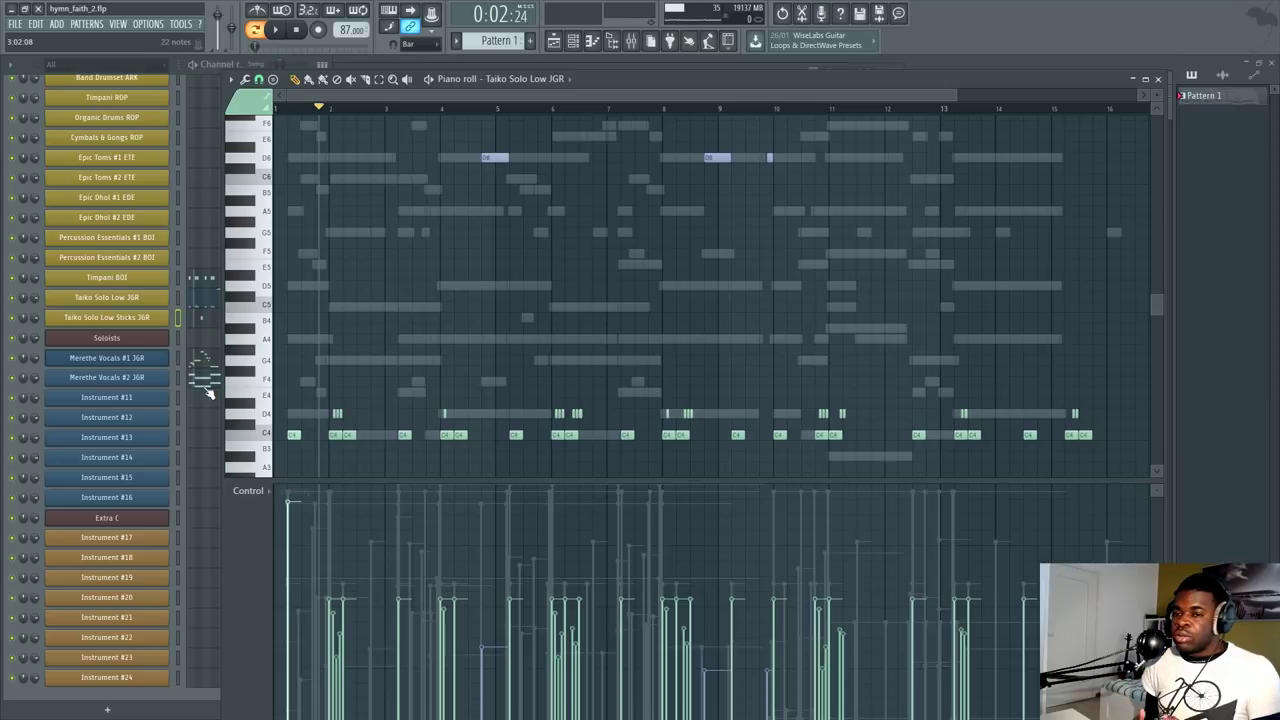
click(128, 350)
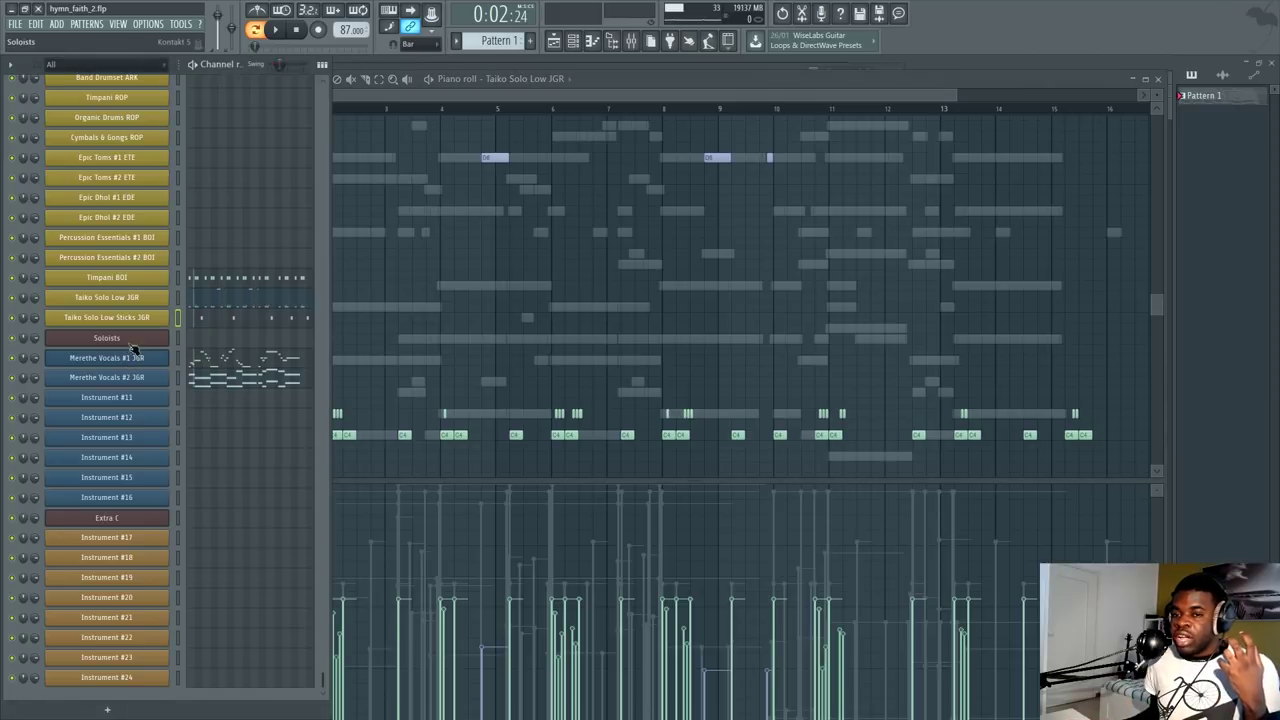
click(131, 342)
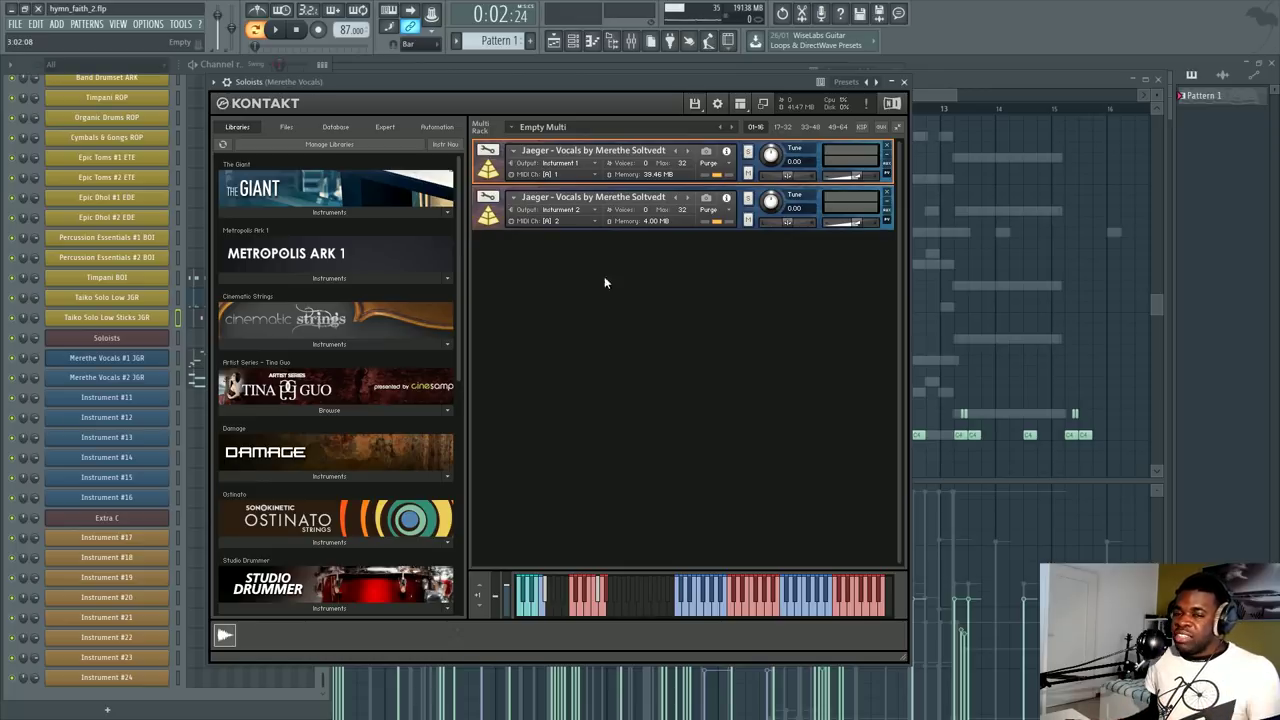
click(904, 81)
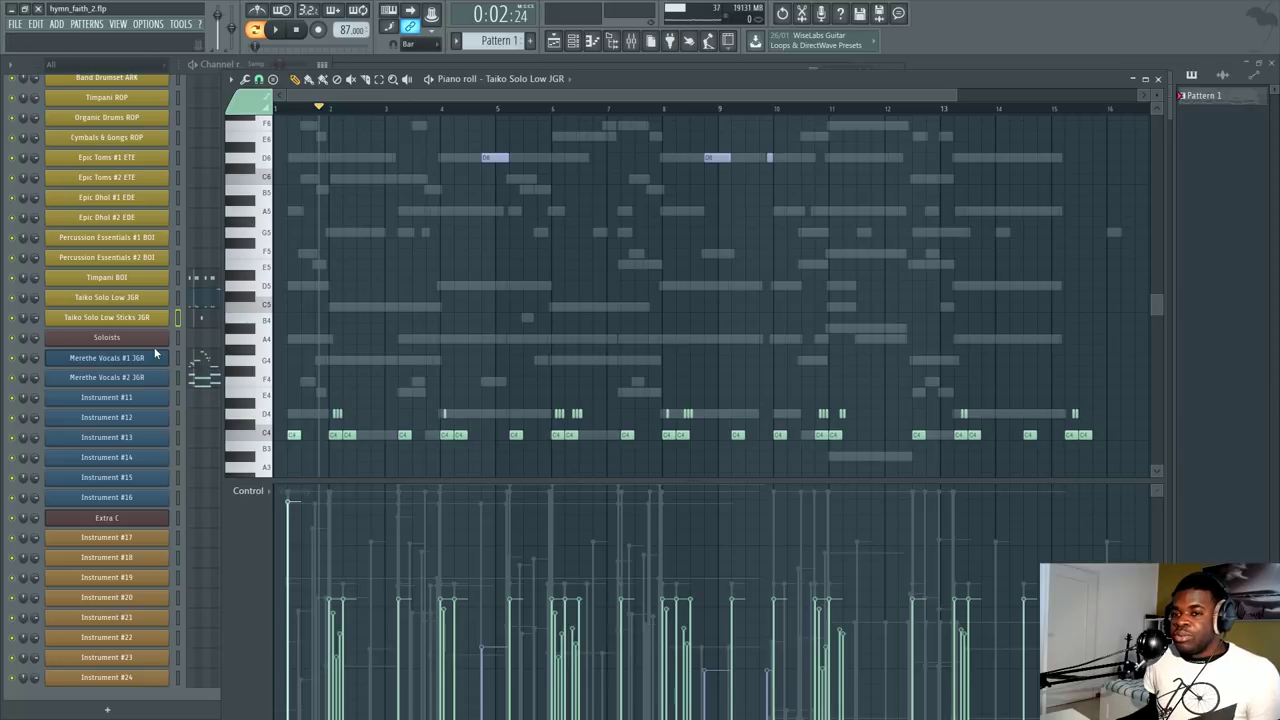
Step: Look through the woodwind and percussion channels in the channel rack and open the Percussion Kontakt instance
scroll(200, 337, up, 6)
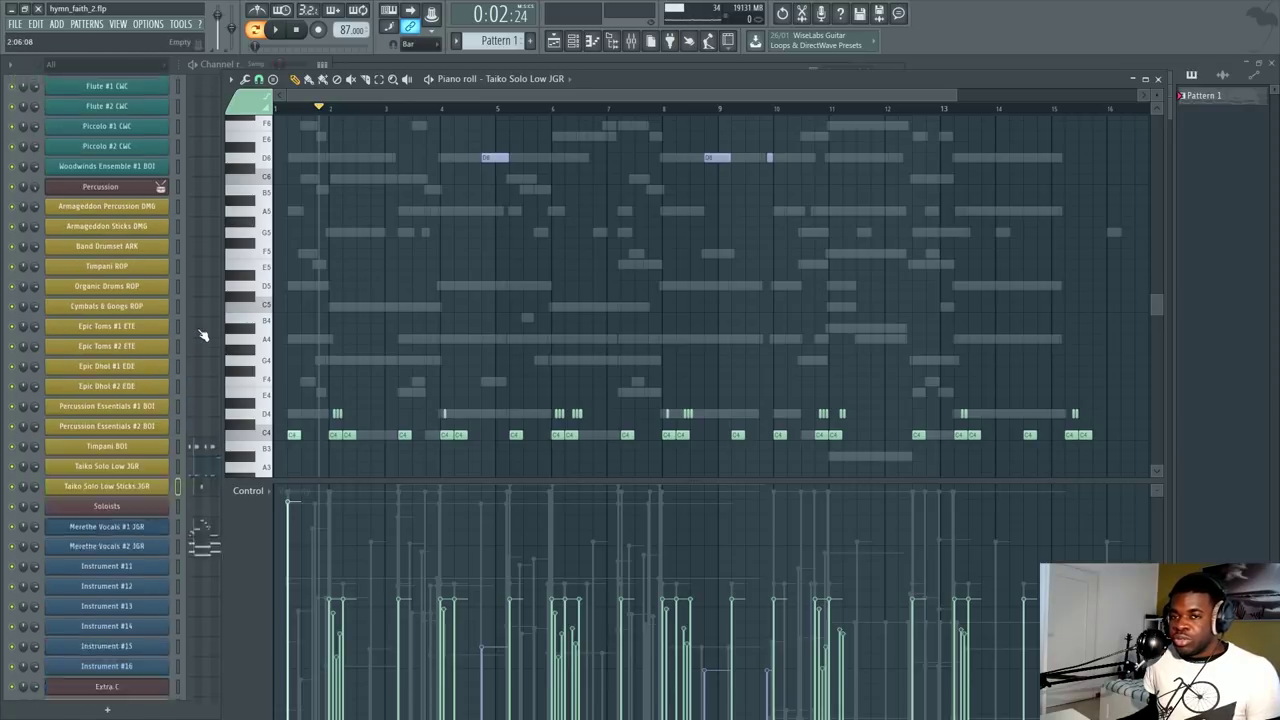
scroll(203, 335, down, 2)
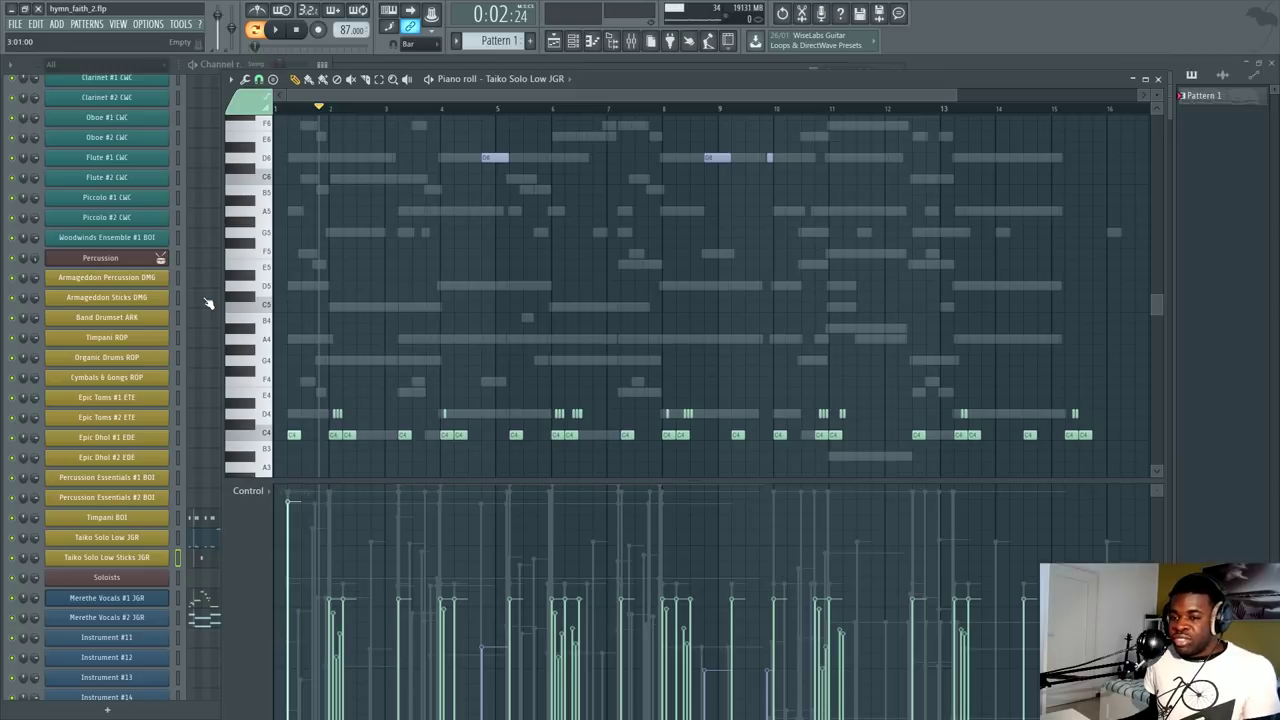
scroll(200, 315, down, 4)
scroll(200, 423, up, 6)
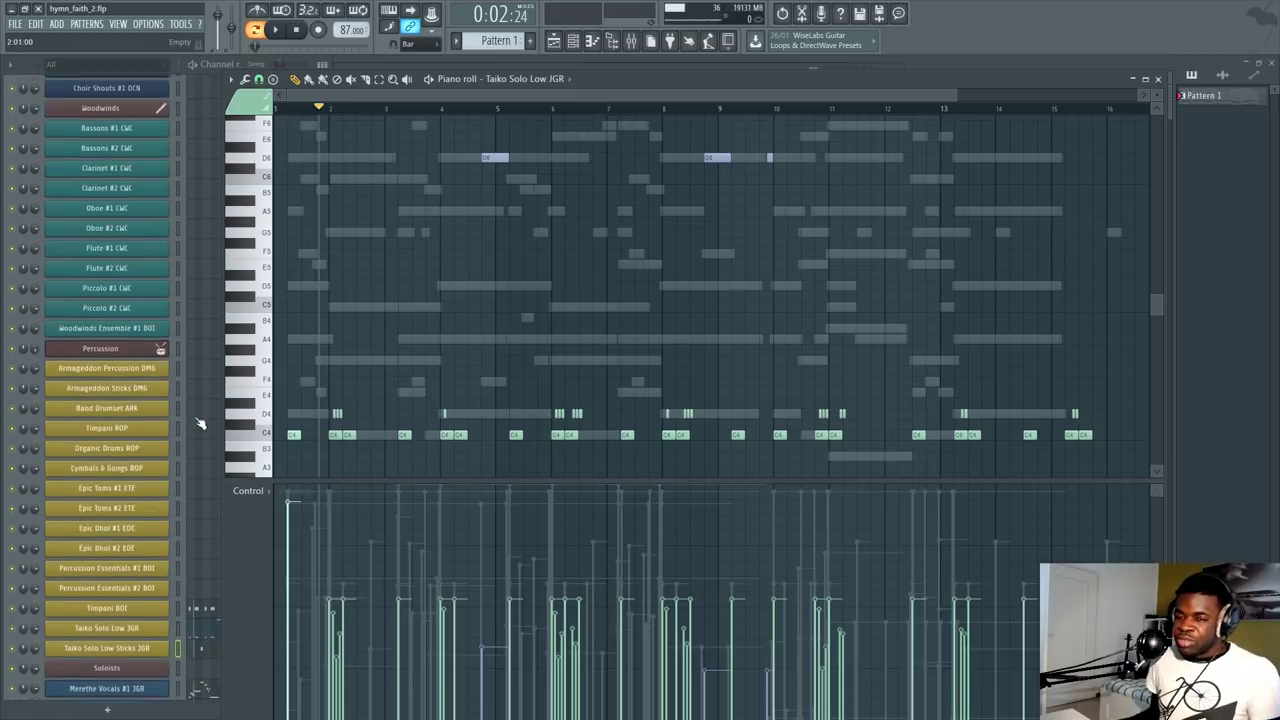
scroll(200, 423, up, 1)
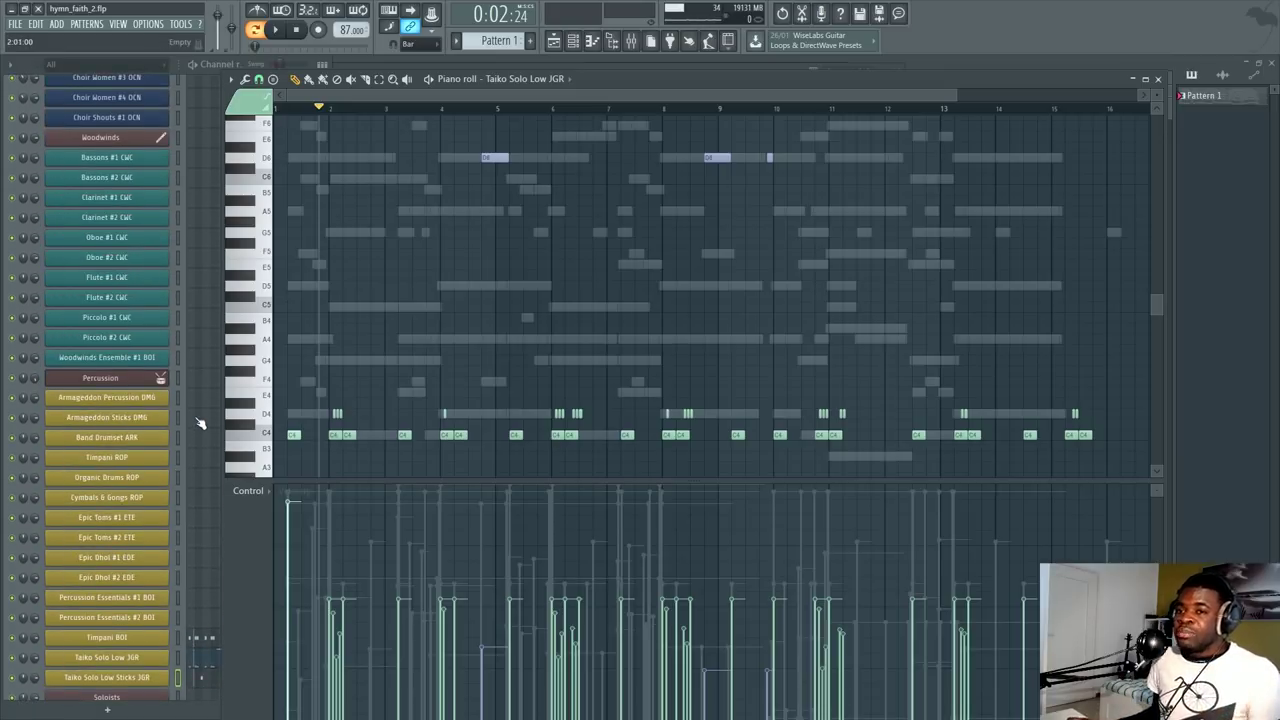
scroll(200, 423, up, 1)
scroll(202, 424, down, 3)
scroll(202, 424, down, 2)
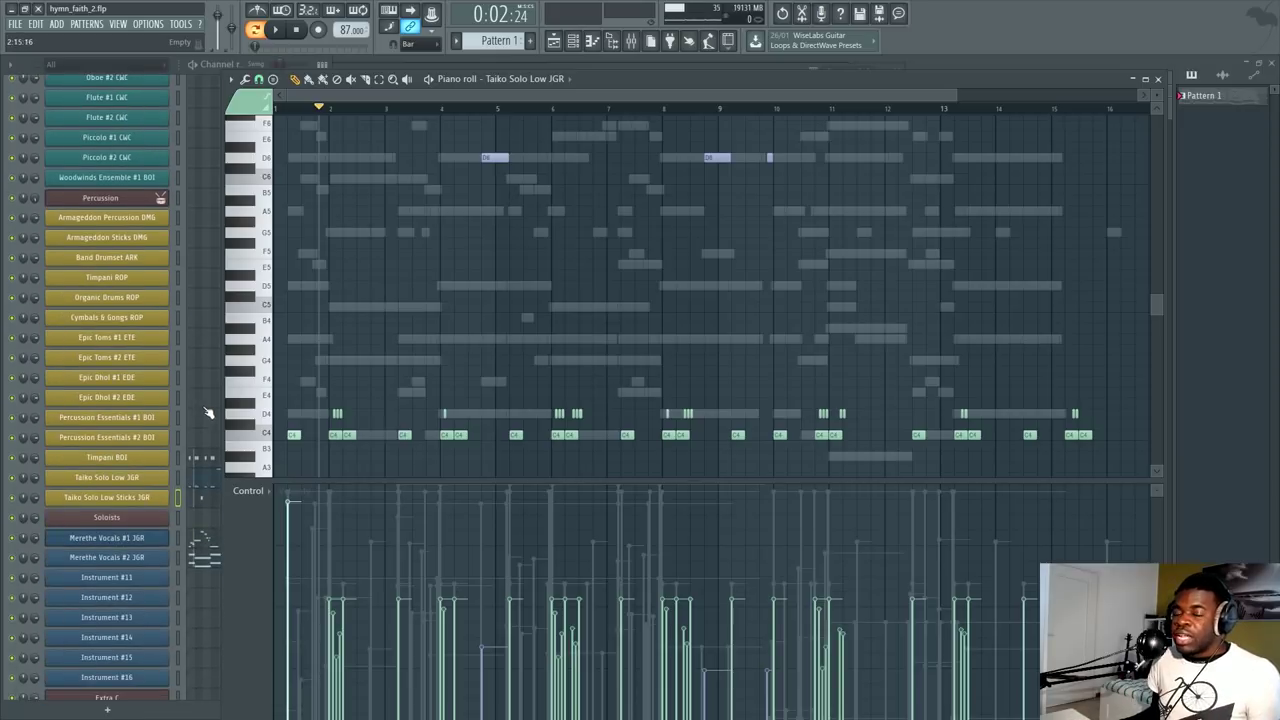
click(127, 203)
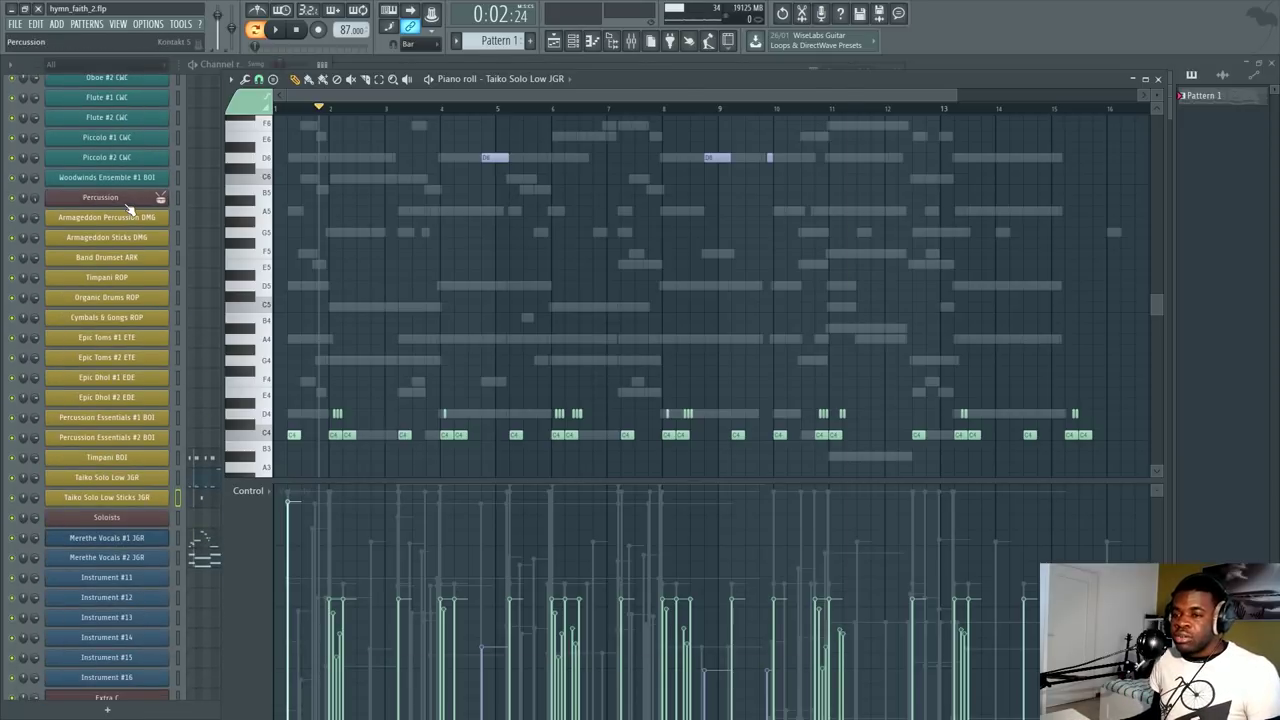